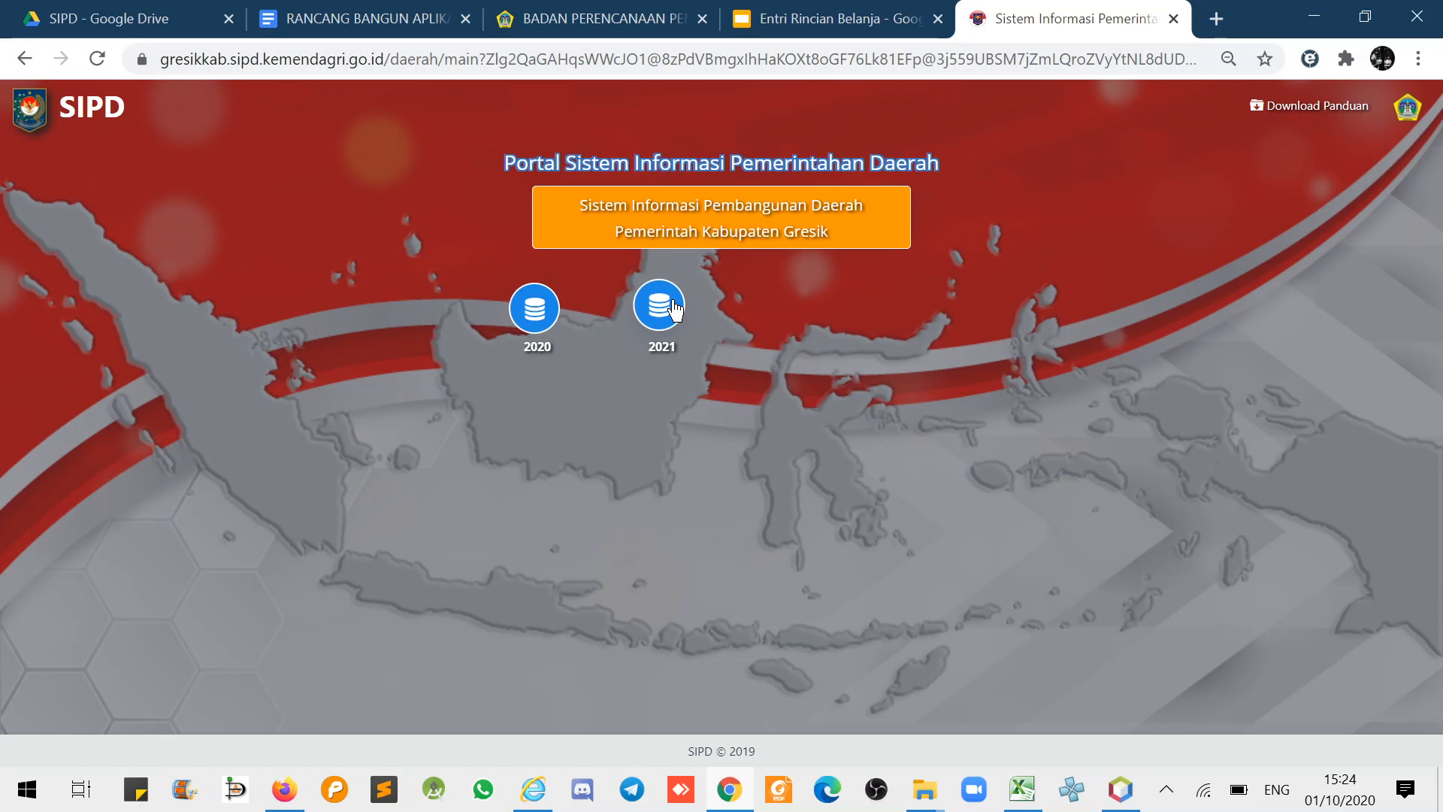
# - Open the 2021 portal and enter the dashboard with Jenis Tahapan Penganggaran and Tahun 2021
pyautogui.click(673, 305)
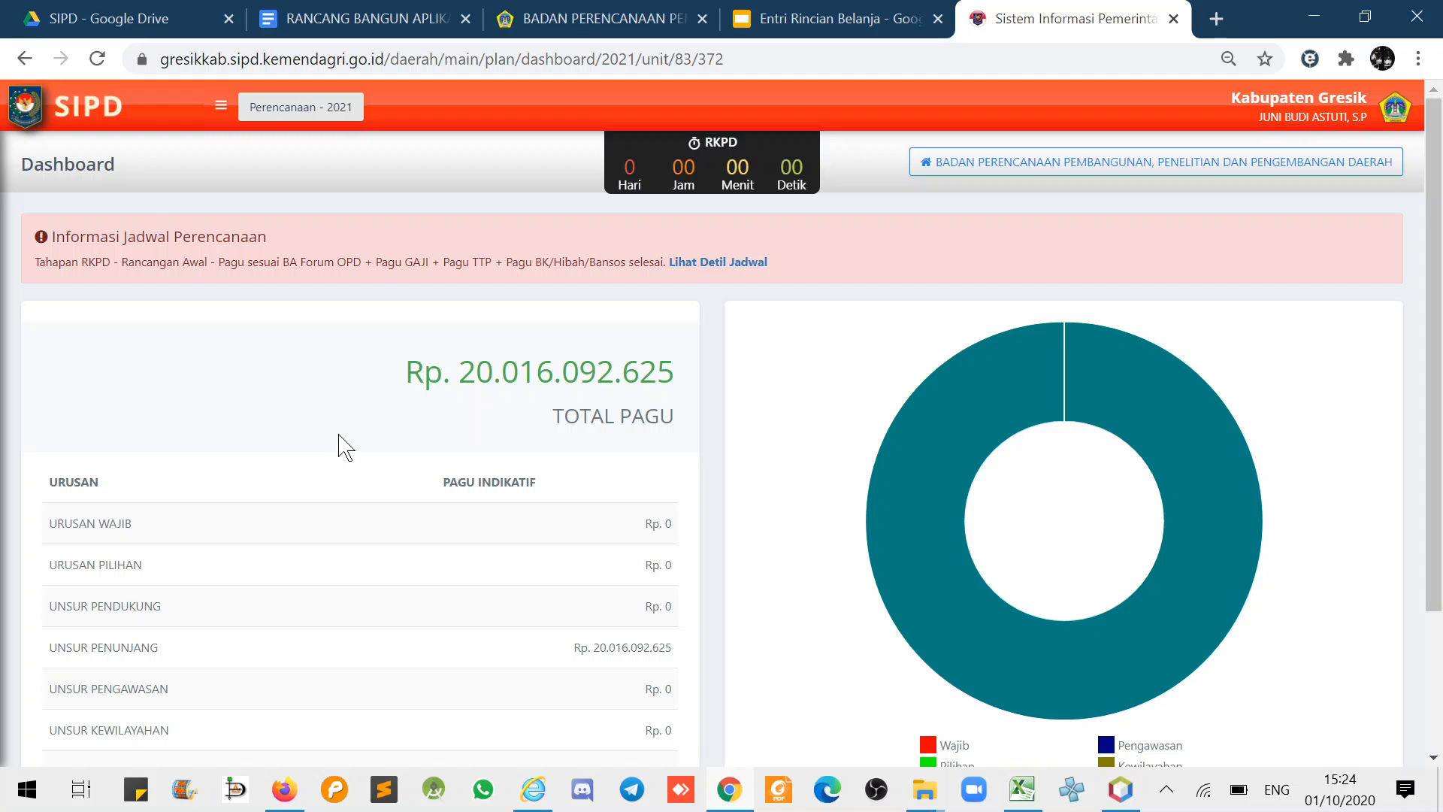
pyautogui.doubleClick(720, 142)
pyautogui.click(294, 110)
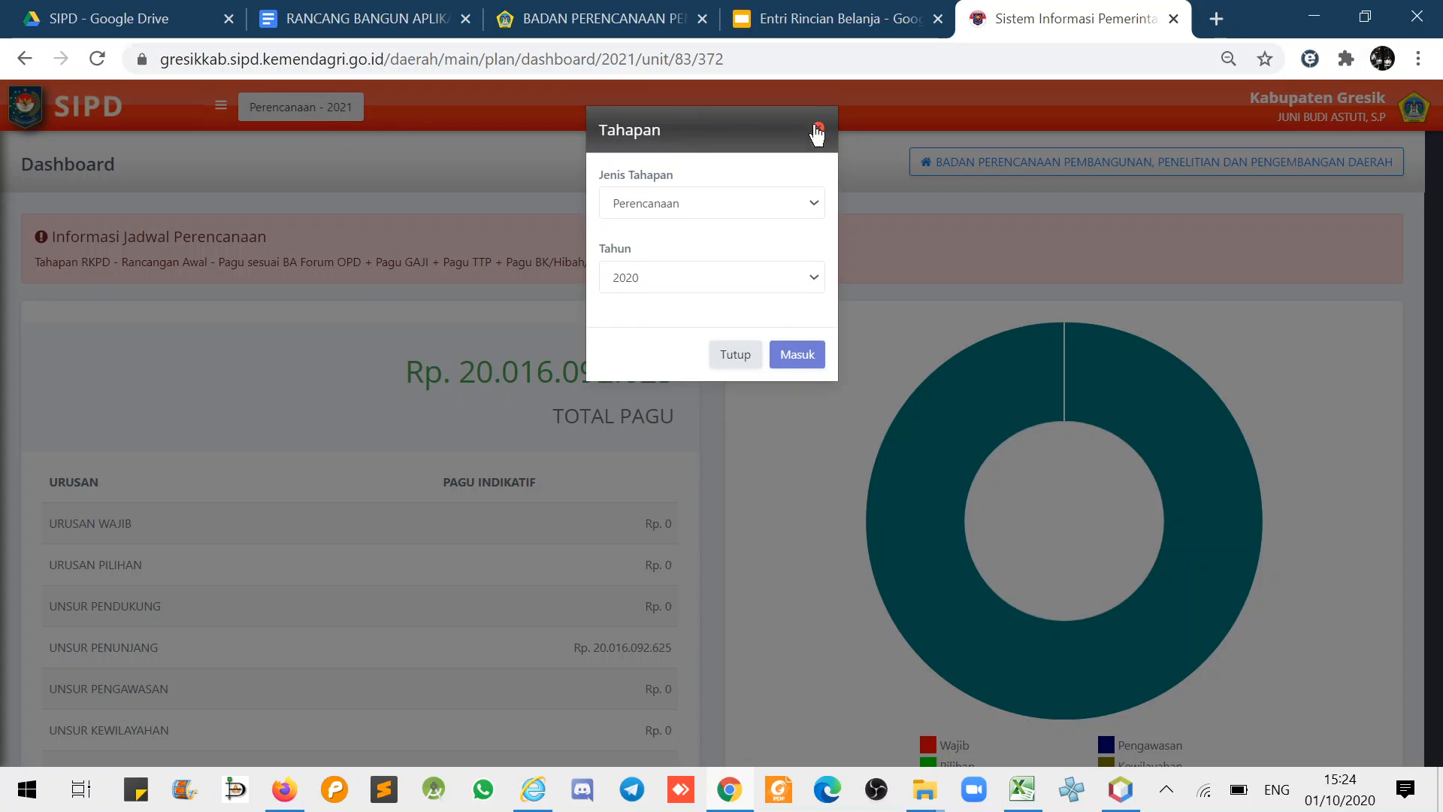
pyautogui.click(817, 137)
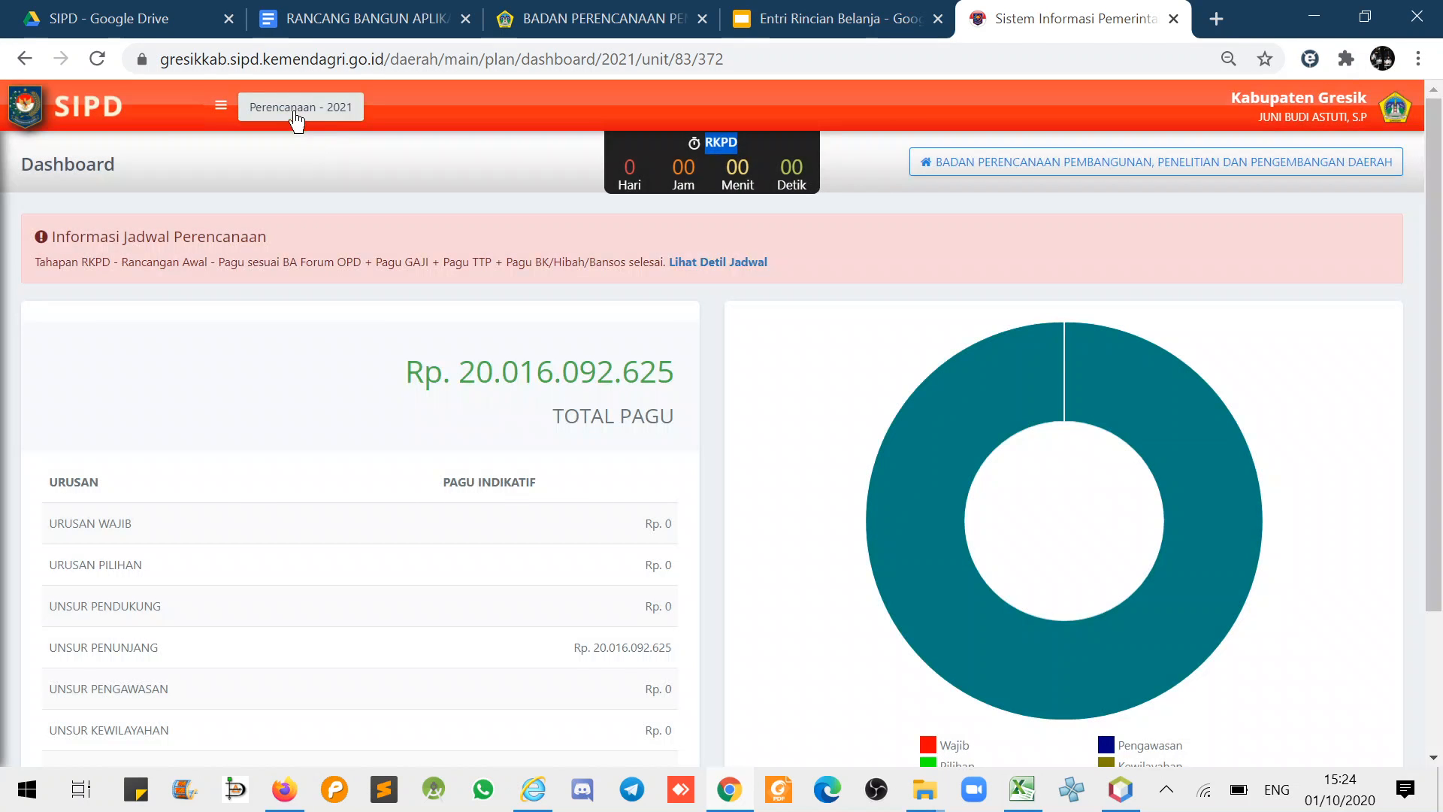
pyautogui.click(295, 116)
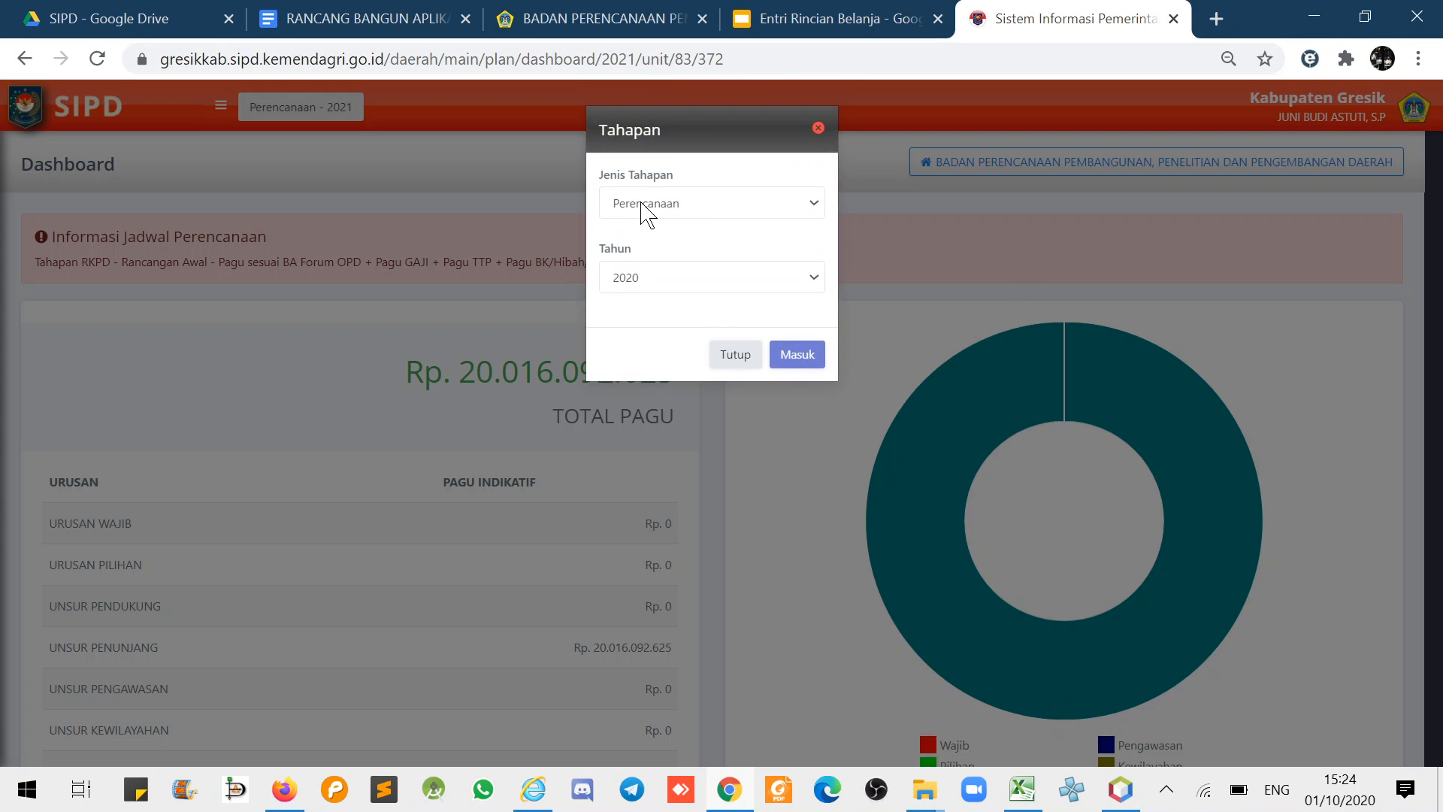
pyautogui.click(645, 213)
pyautogui.click(669, 277)
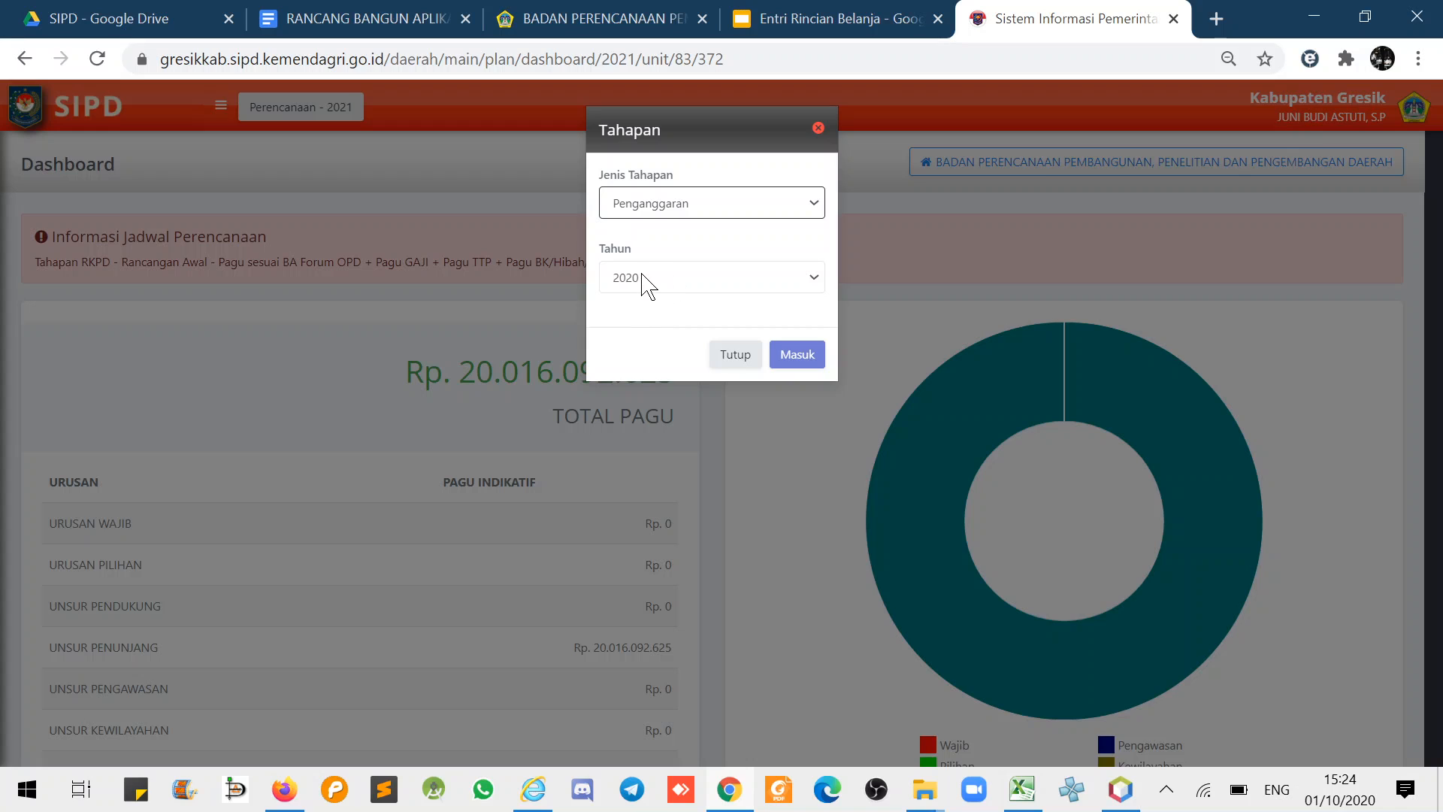
pyautogui.click(644, 281)
pyautogui.click(626, 344)
pyautogui.click(803, 362)
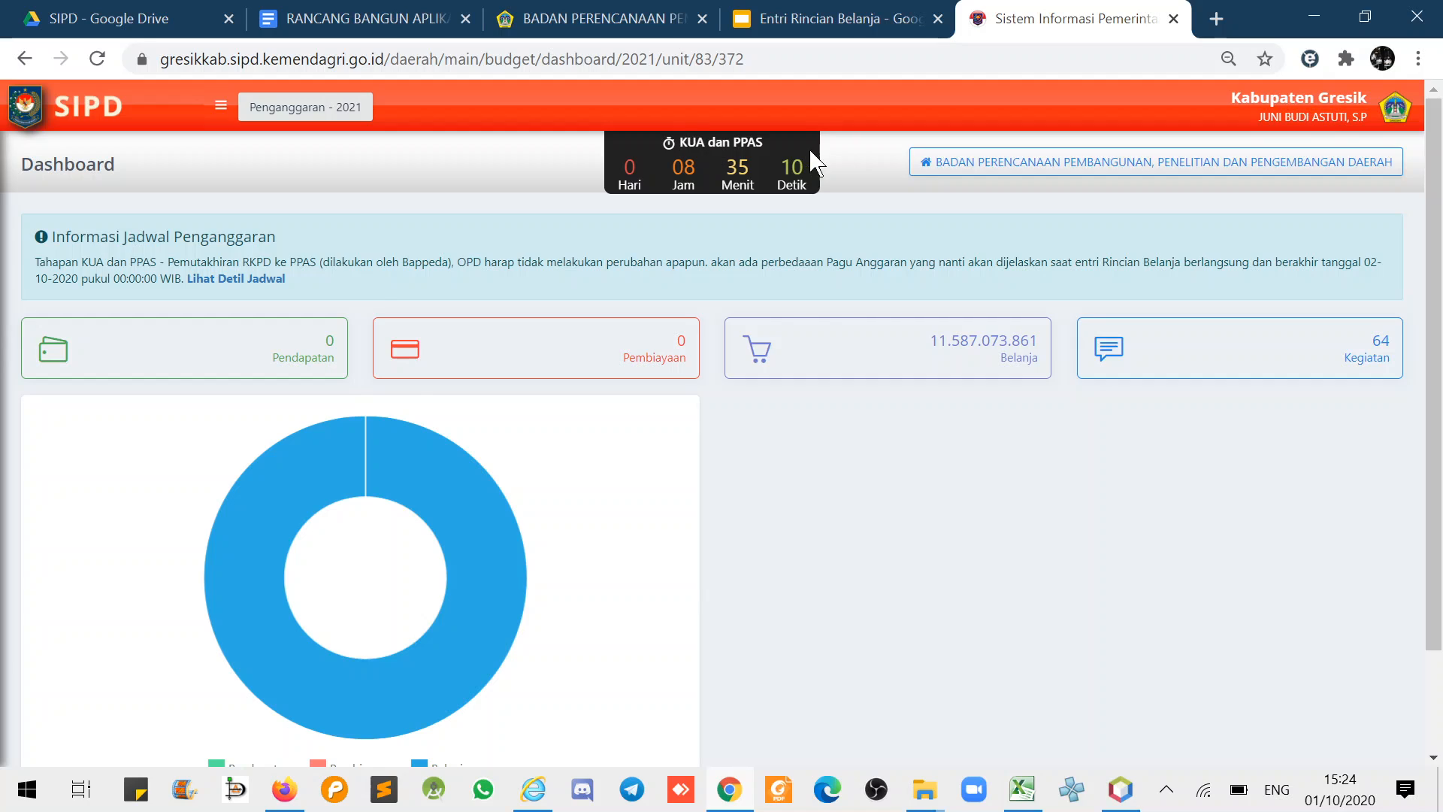
# - Open Sub Kegiatan Belanja and scroll through the 64 entries marked Dikunci
pyautogui.click(222, 109)
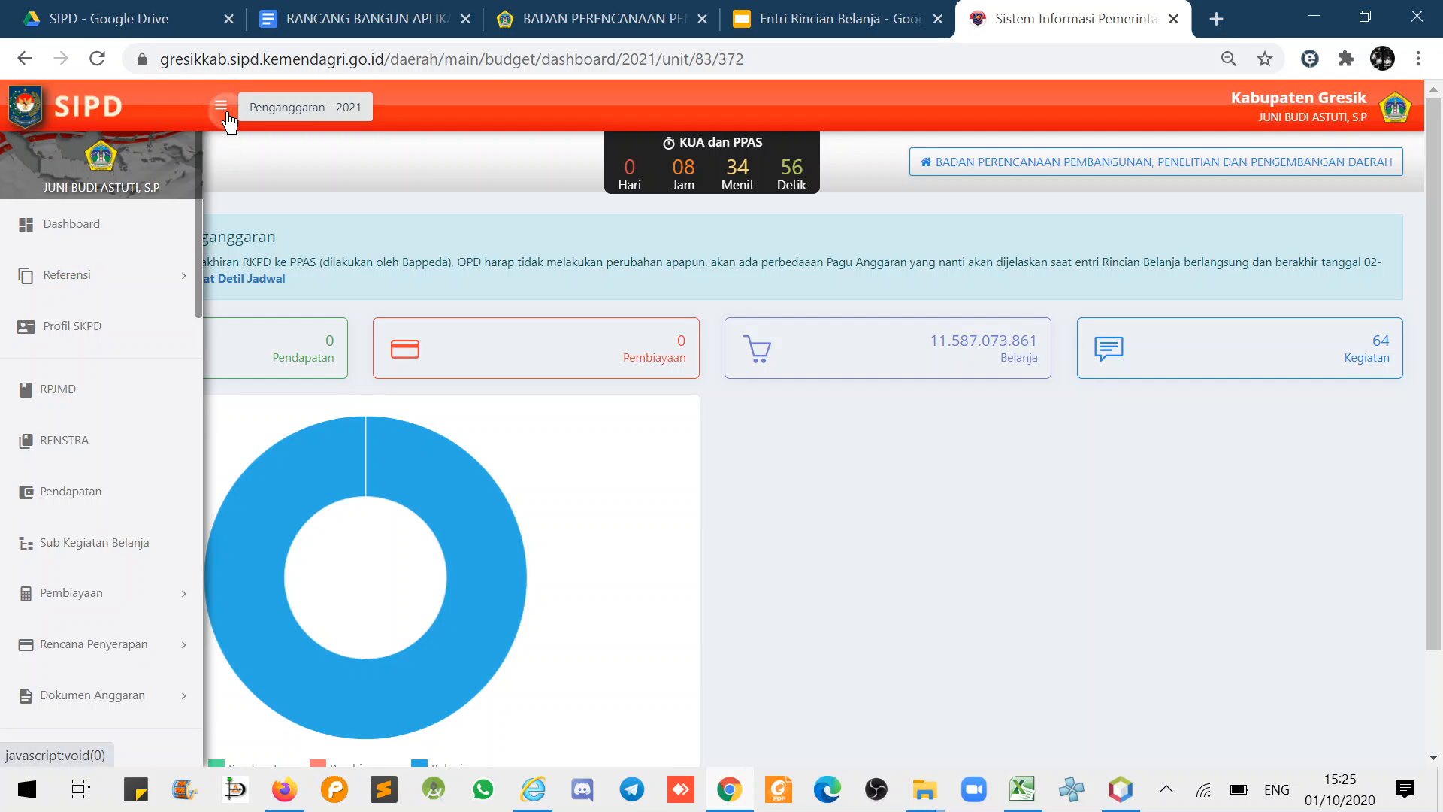
pyautogui.click(99, 547)
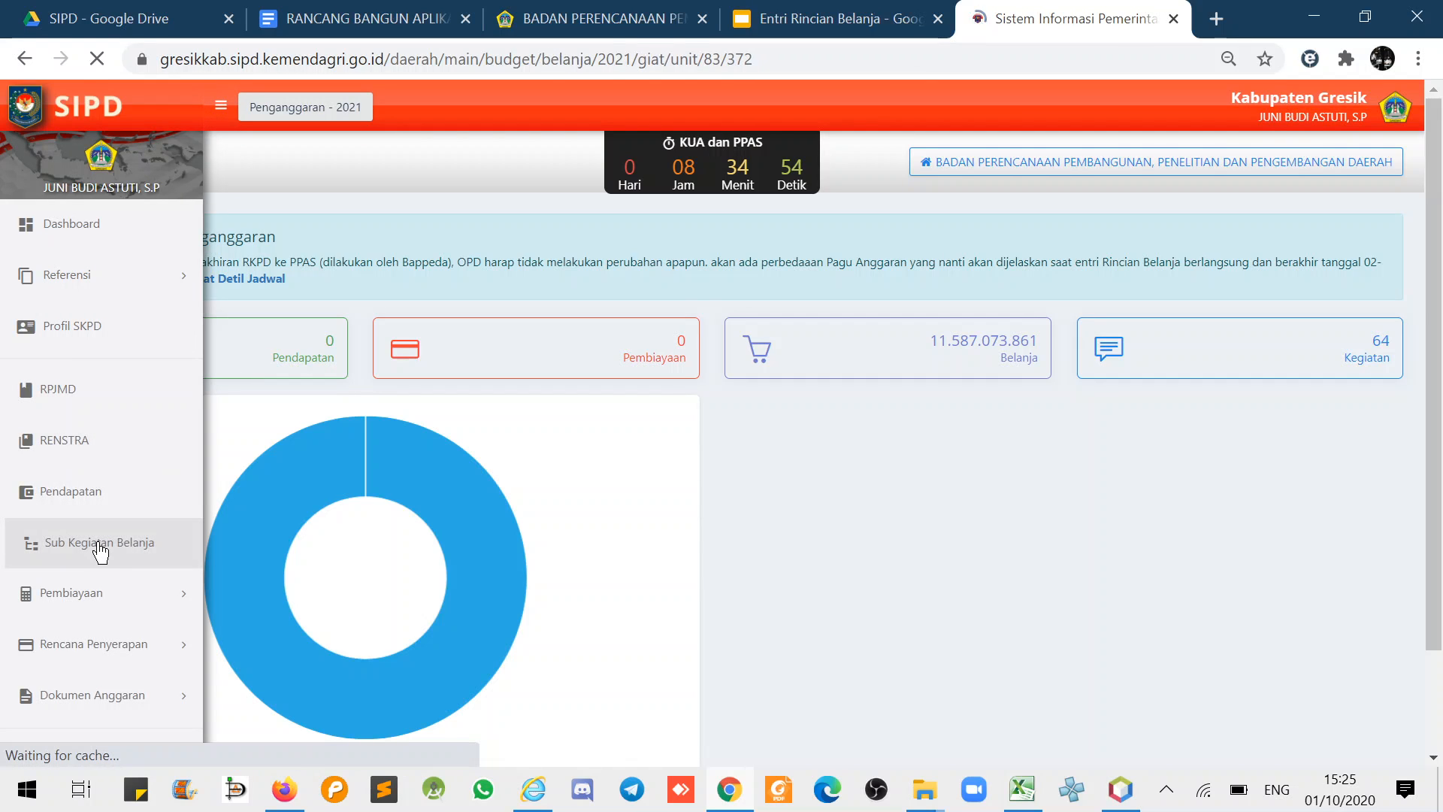
pyautogui.scroll(-3, 1098, 406)
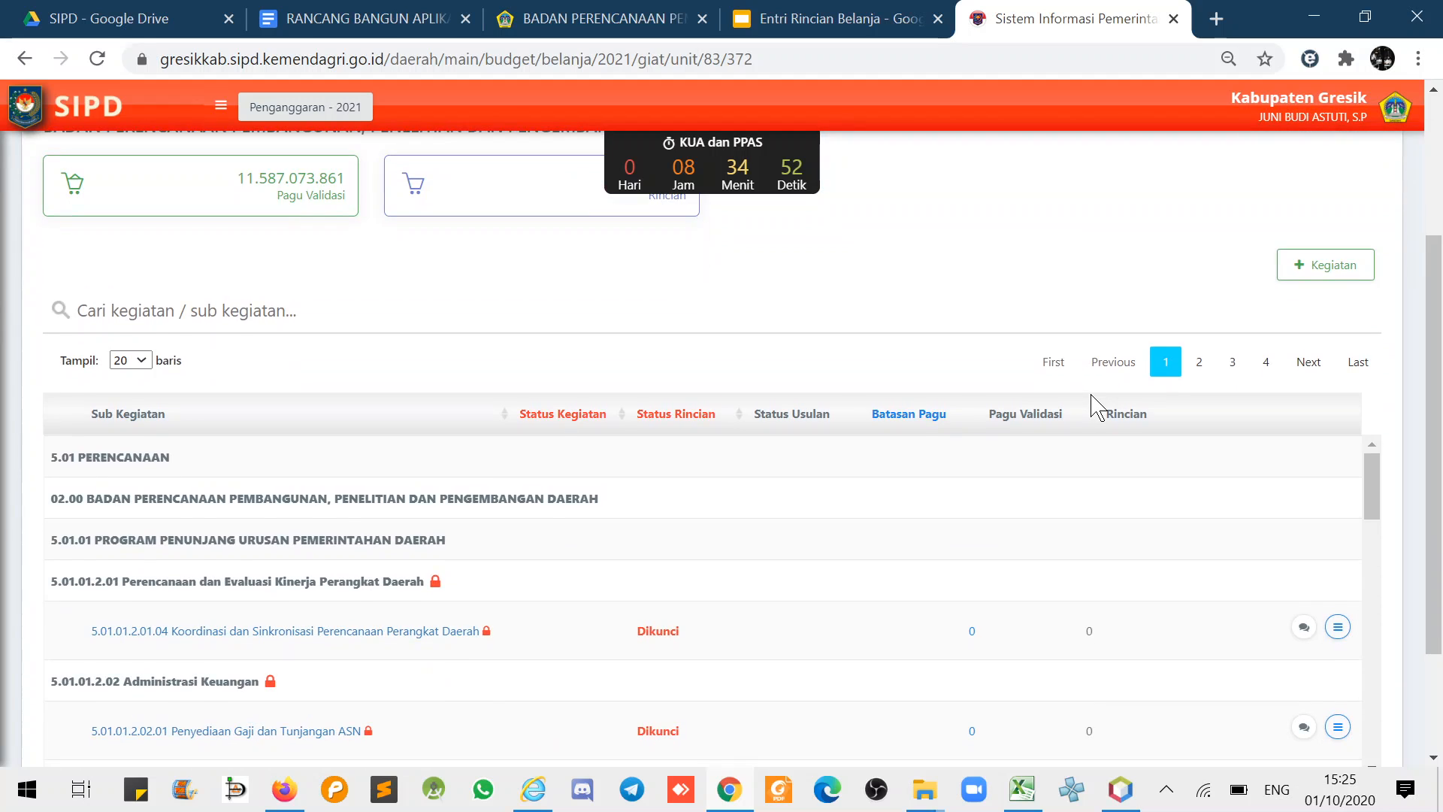
pyautogui.scroll(-2, 1241, 399)
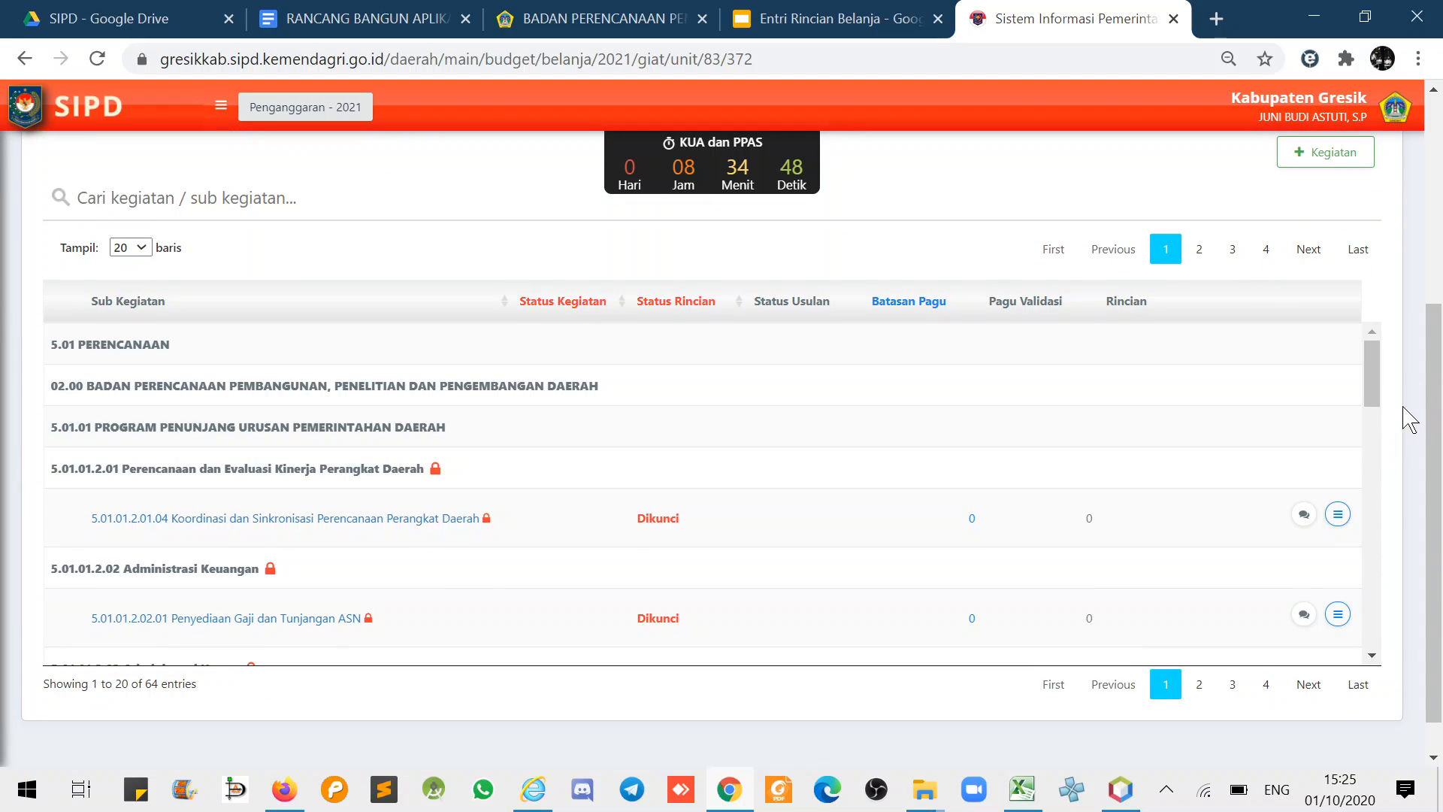
pyautogui.moveTo(1375, 378); pyautogui.dragTo(1374, 378)
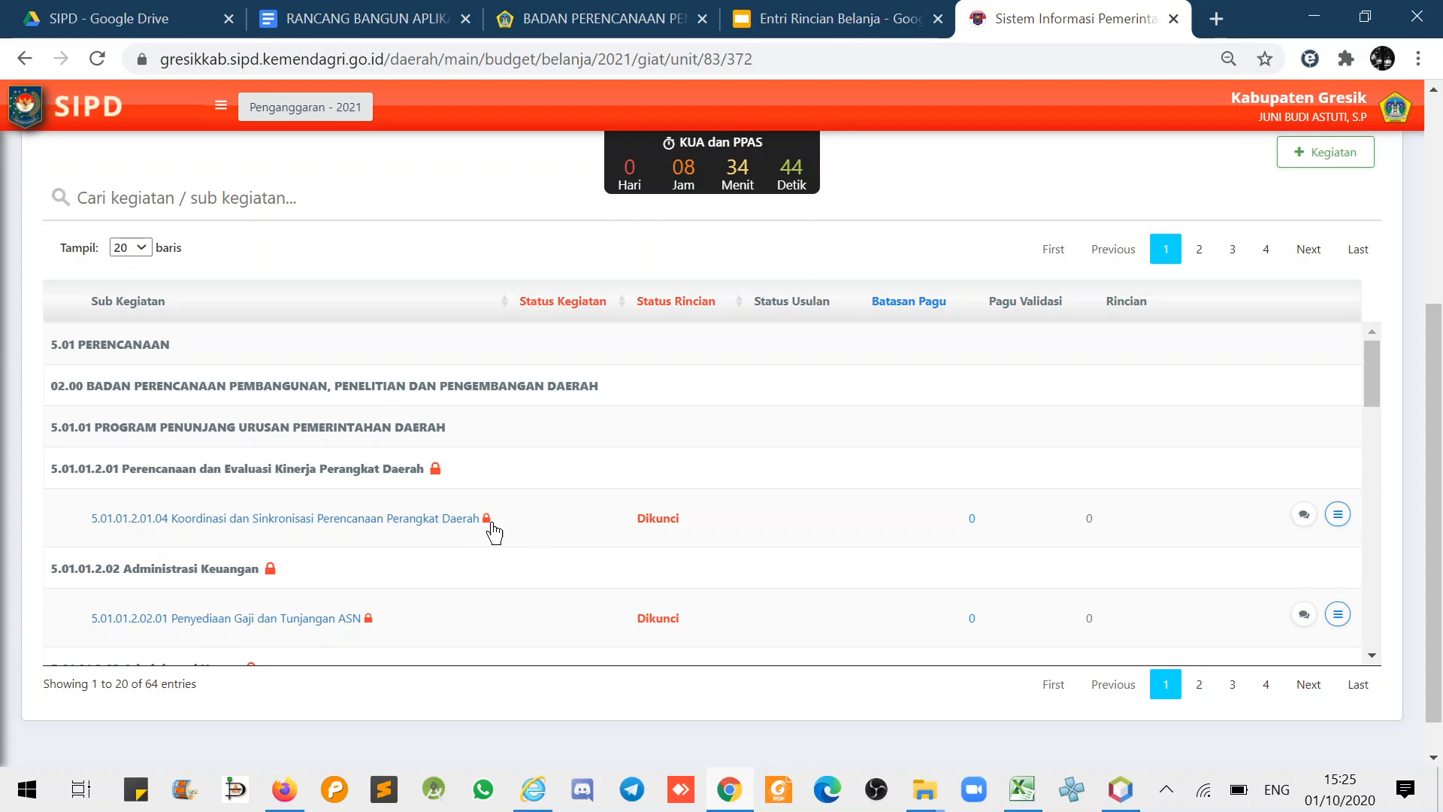
pyautogui.doubleClick(639, 519)
pyautogui.click(475, 505)
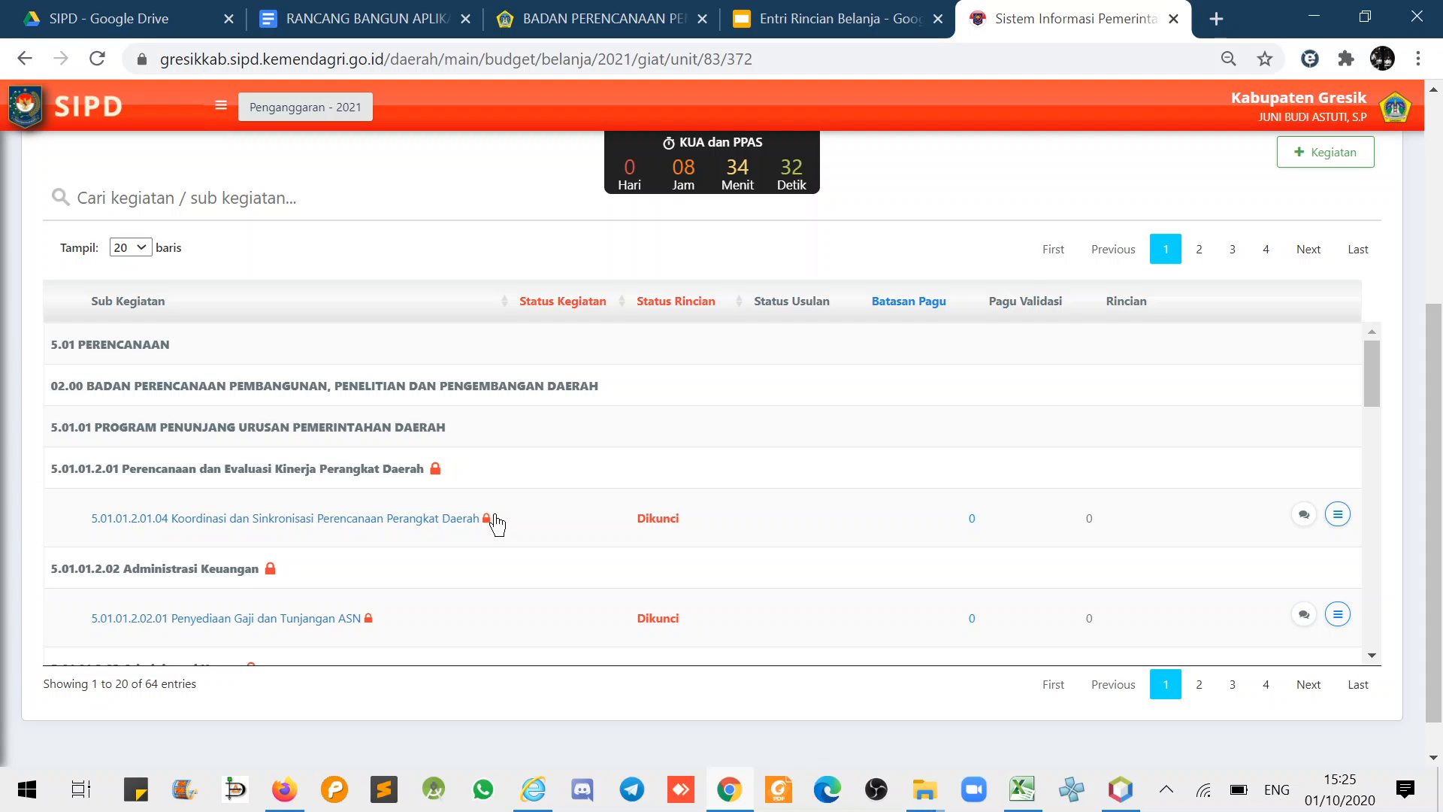
pyautogui.scroll(-3, 496, 524)
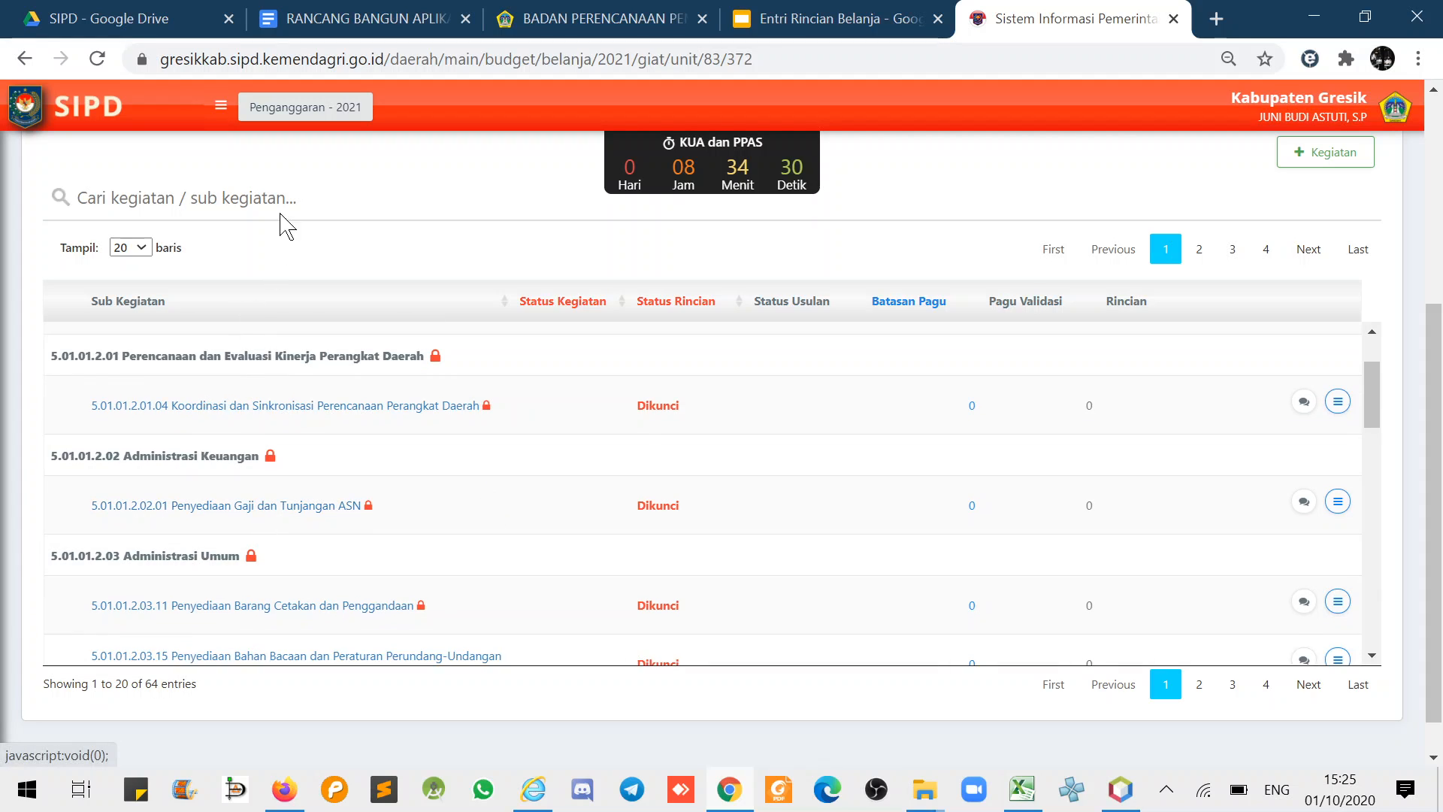
# - Search the sub-kegiatan list for 'gaji' and highlight the locked Penyediaan Gaji dan Tunjangan ASN entry
pyautogui.click(280, 214)
pyautogui.write('gaji dan')
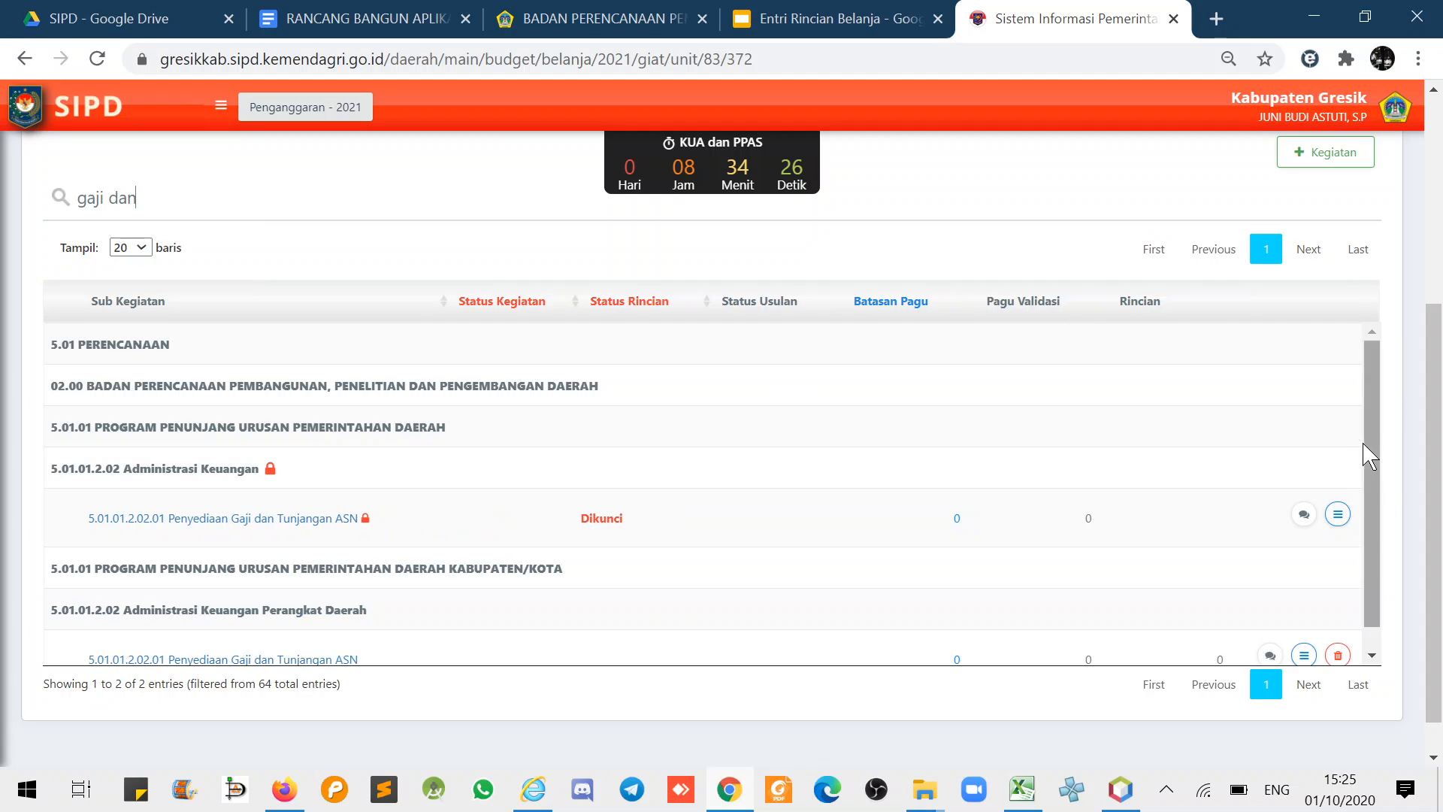
pyautogui.scroll(-1, 1370, 487)
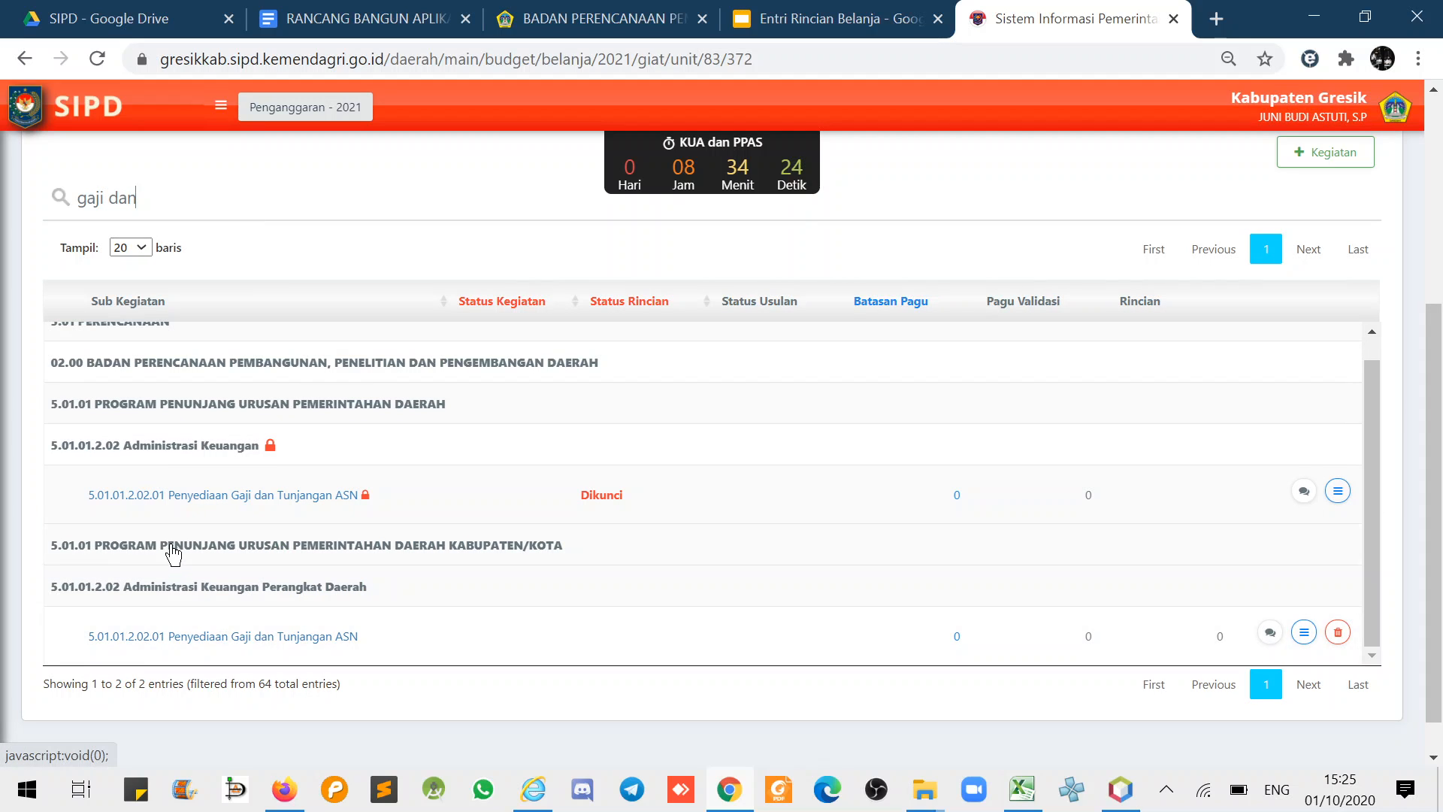
pyautogui.moveTo(84, 498); pyautogui.dragTo(364, 534)
pyautogui.scroll(-1, 221, 594)
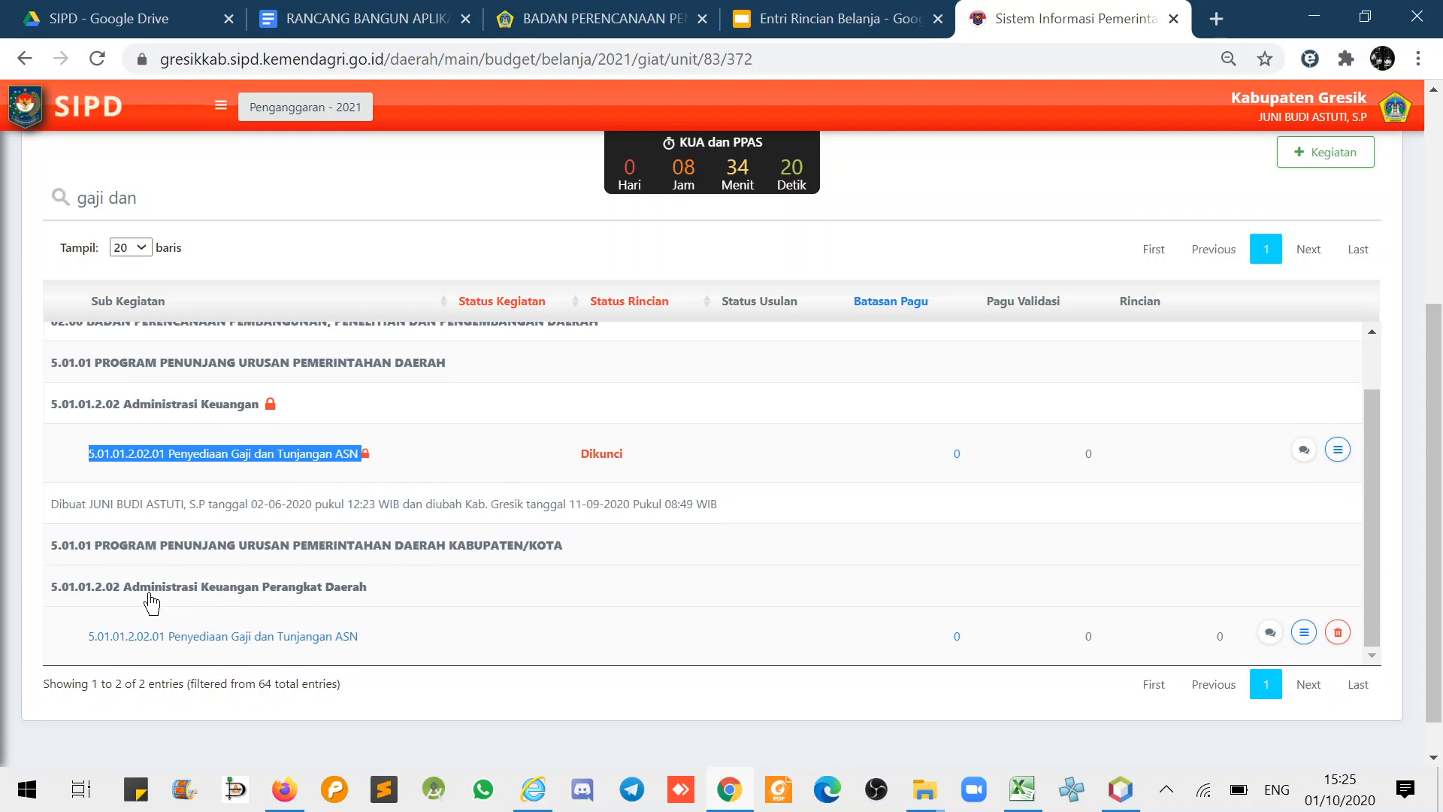
# - Highlight the lower ASN entry and the Administrasi Keuangan Perangkat Daerah heading
pyautogui.moveTo(89, 637); pyautogui.dragTo(393, 635)
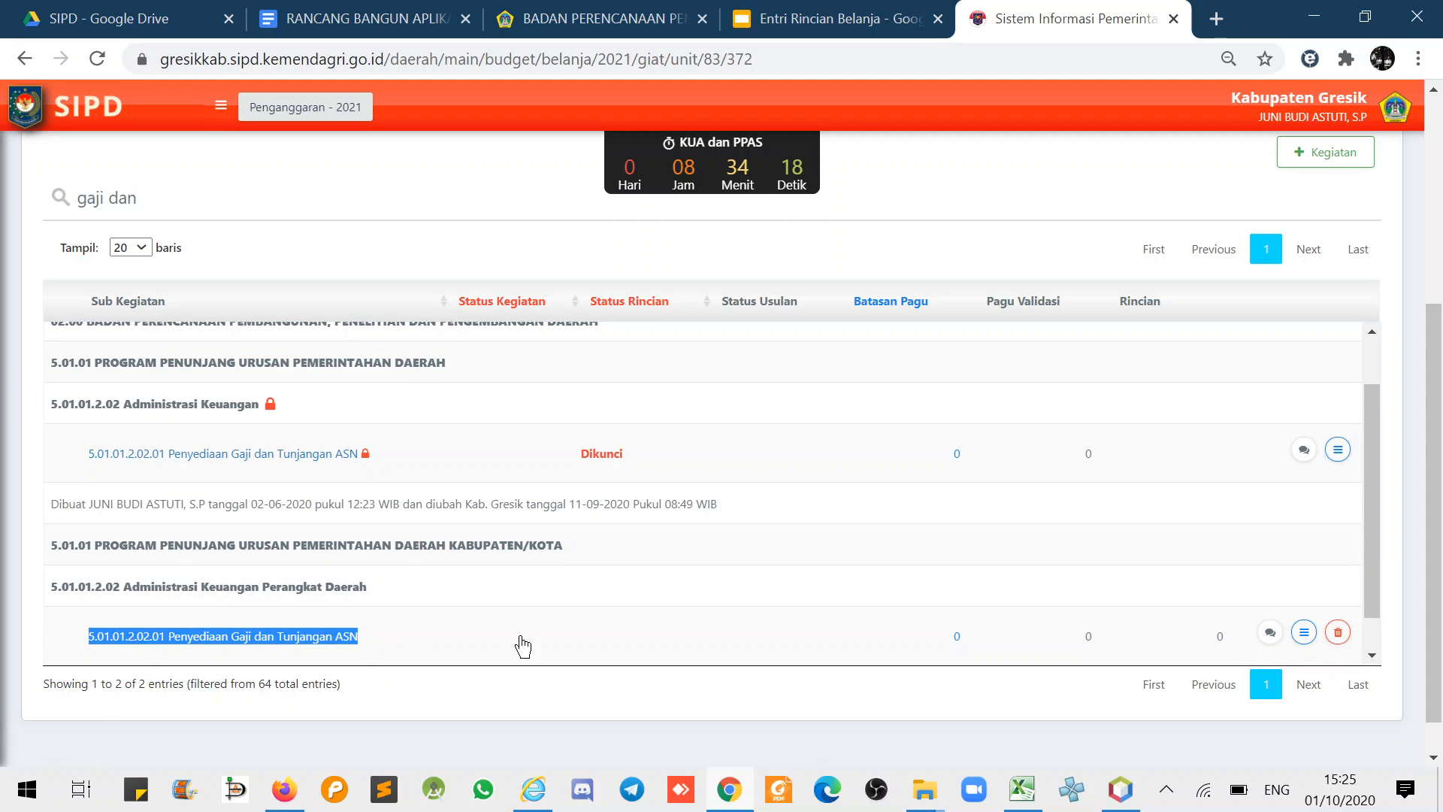
pyautogui.moveTo(1376, 576); pyautogui.dragTo(1376, 580)
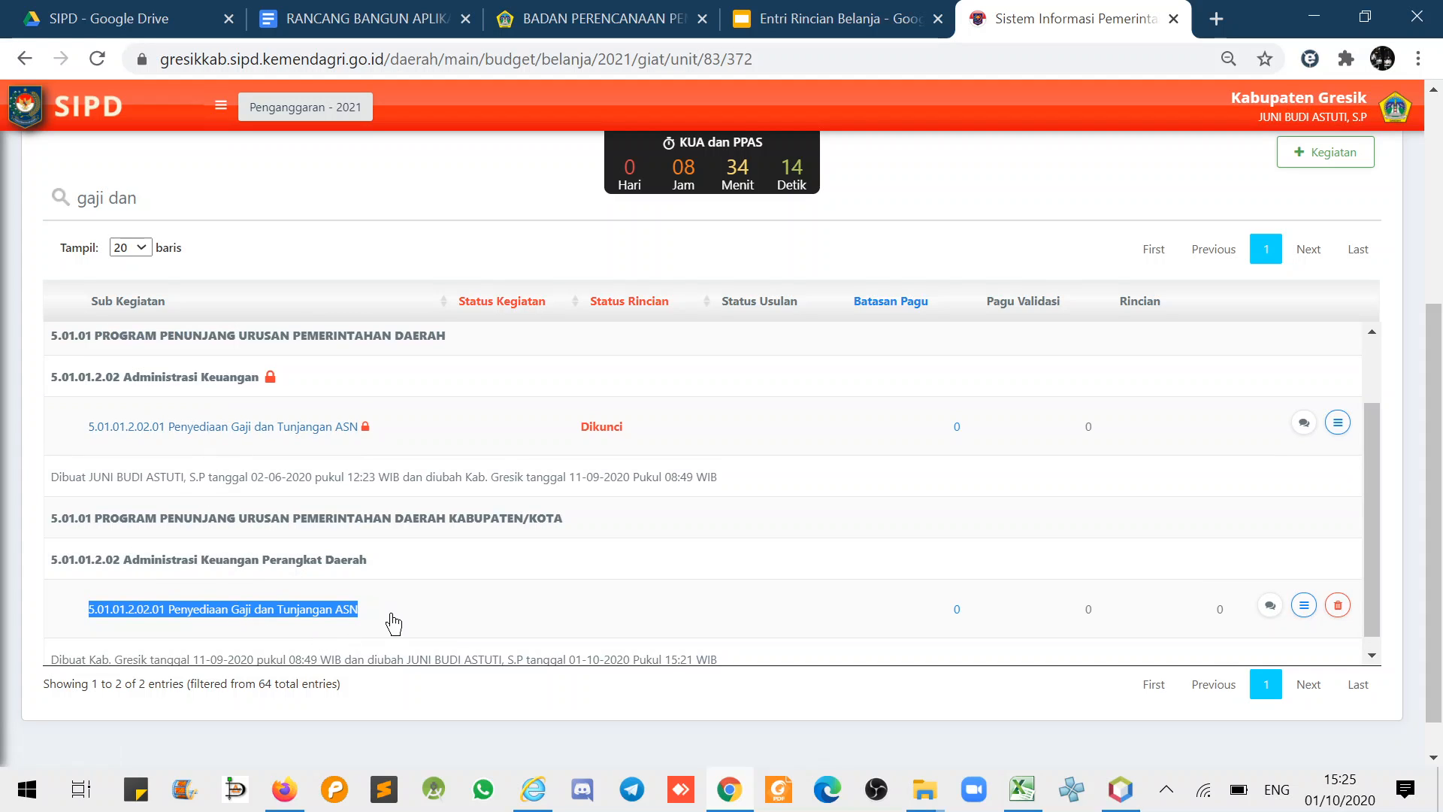
pyautogui.click(31, 598)
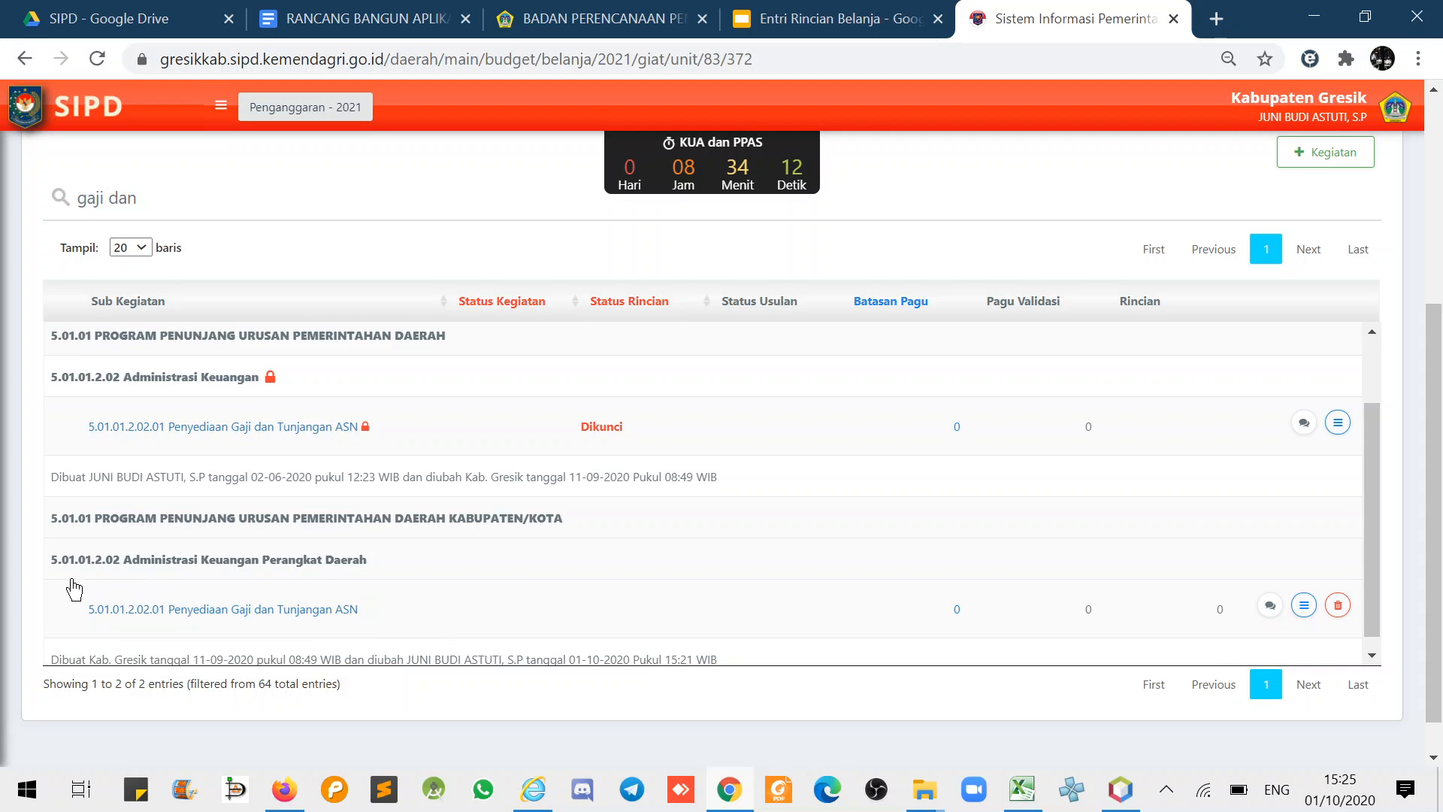
pyautogui.moveTo(51, 560); pyautogui.dragTo(194, 562)
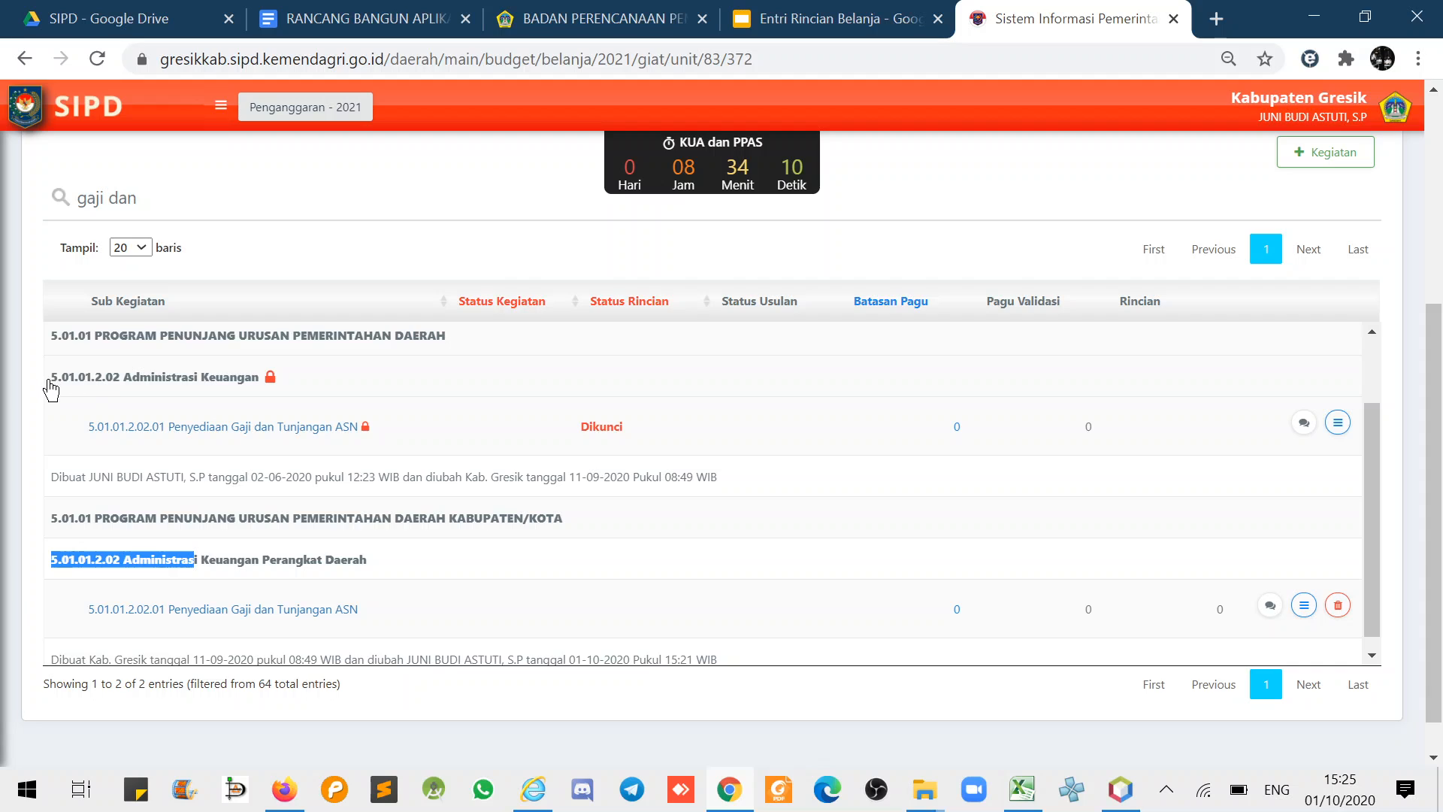
pyautogui.moveTo(50, 384); pyautogui.dragTo(251, 422)
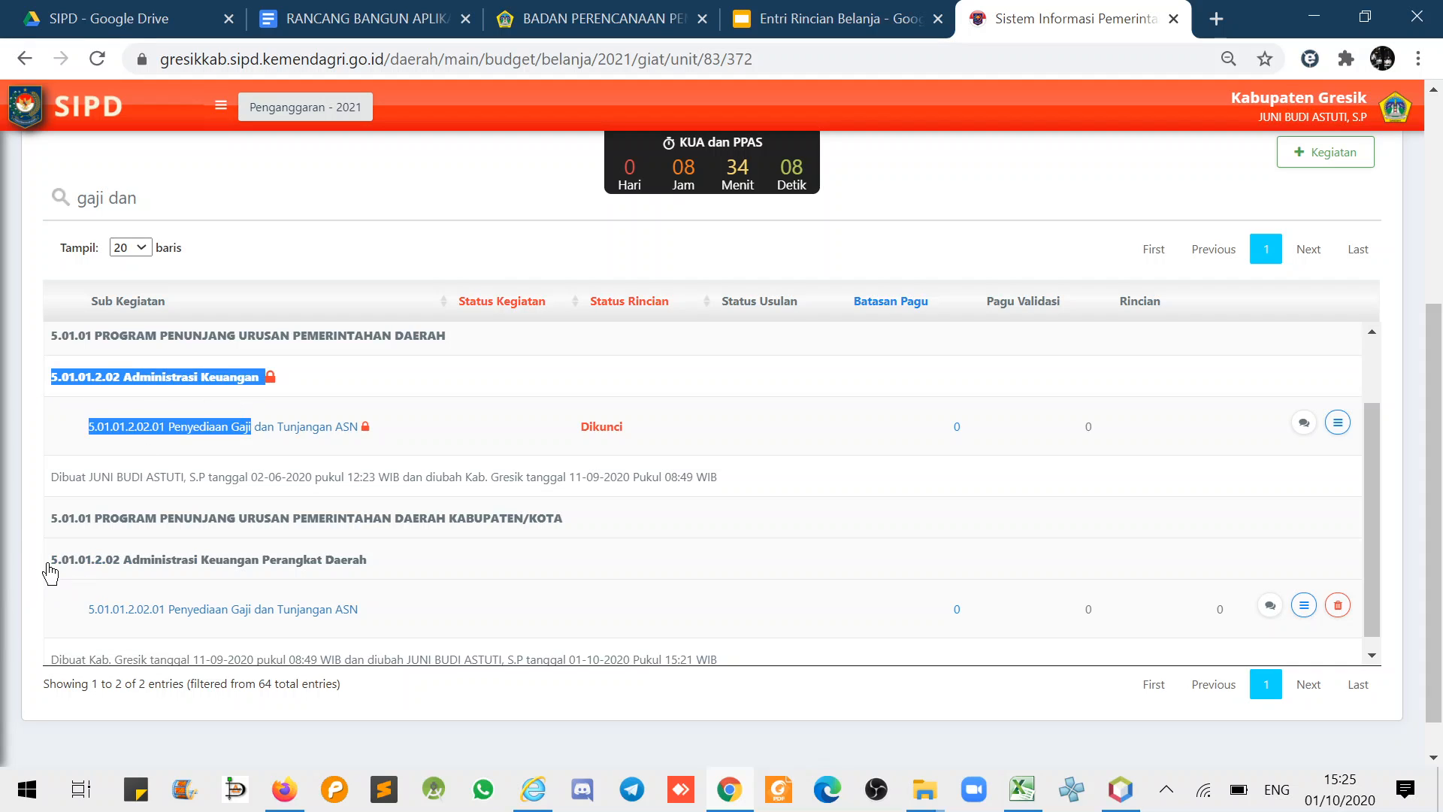
pyautogui.moveTo(49, 569); pyautogui.dragTo(399, 608)
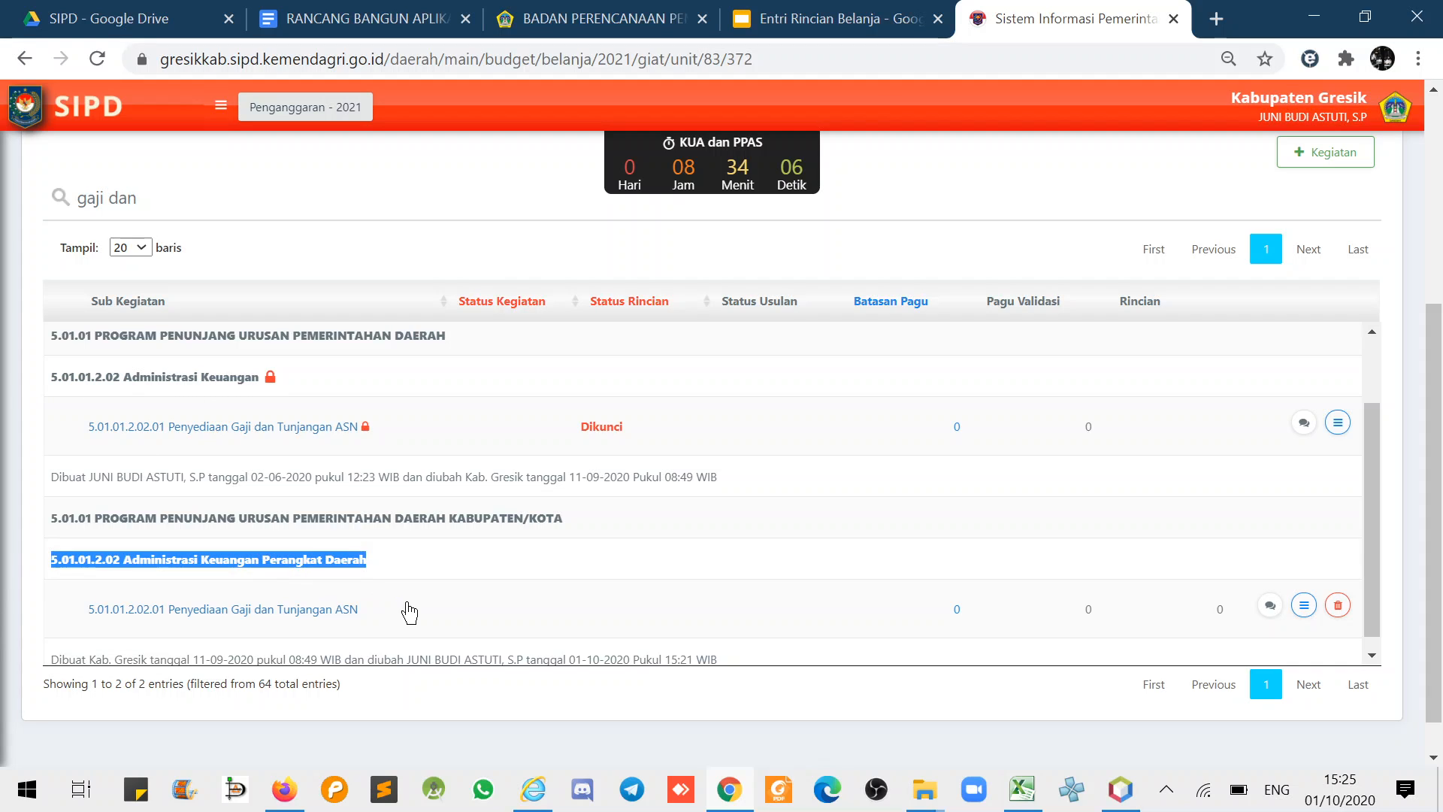
pyautogui.click(43, 436)
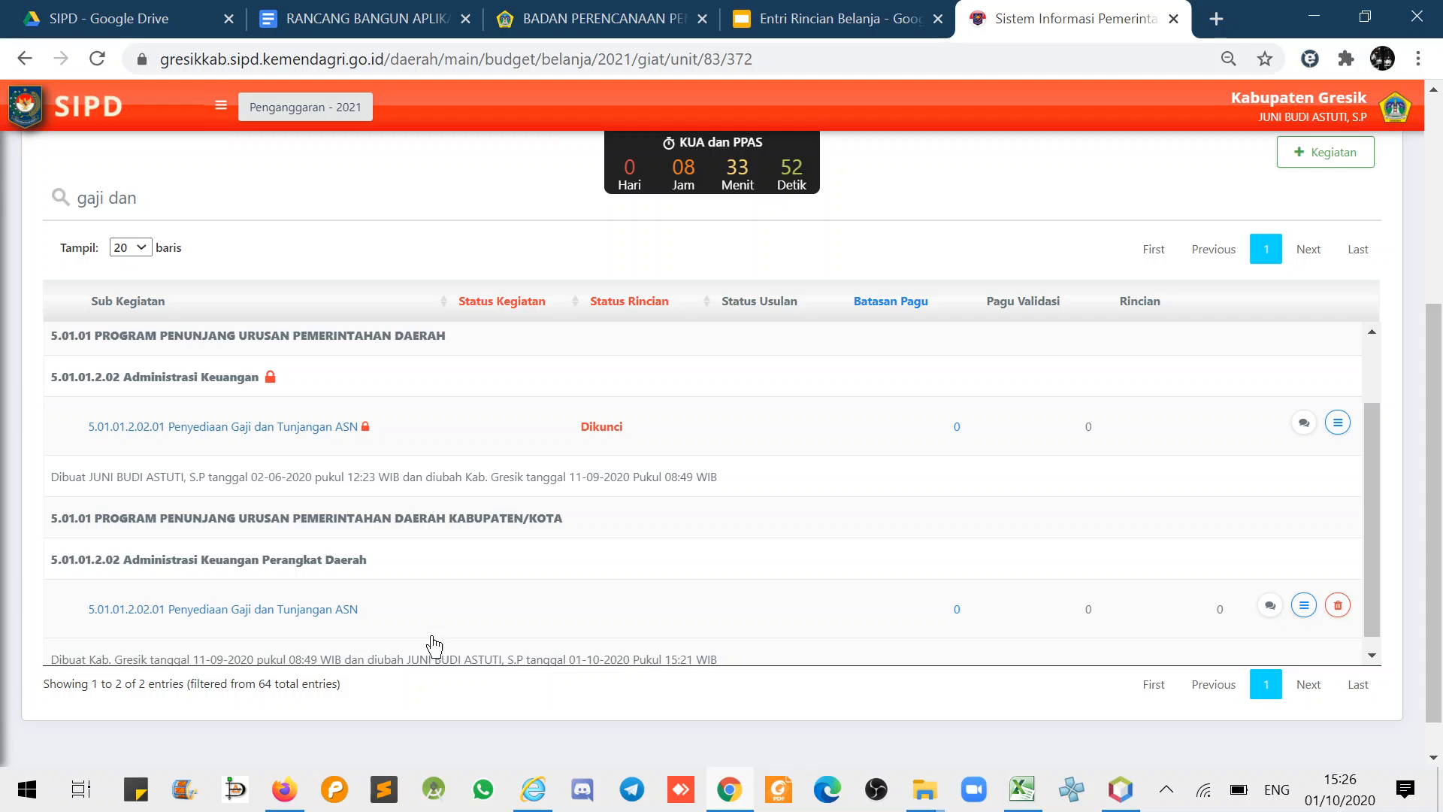
# - Add a staff member as second operator on the unlocked ASN salary sub-kegiatan
pyautogui.click(1305, 608)
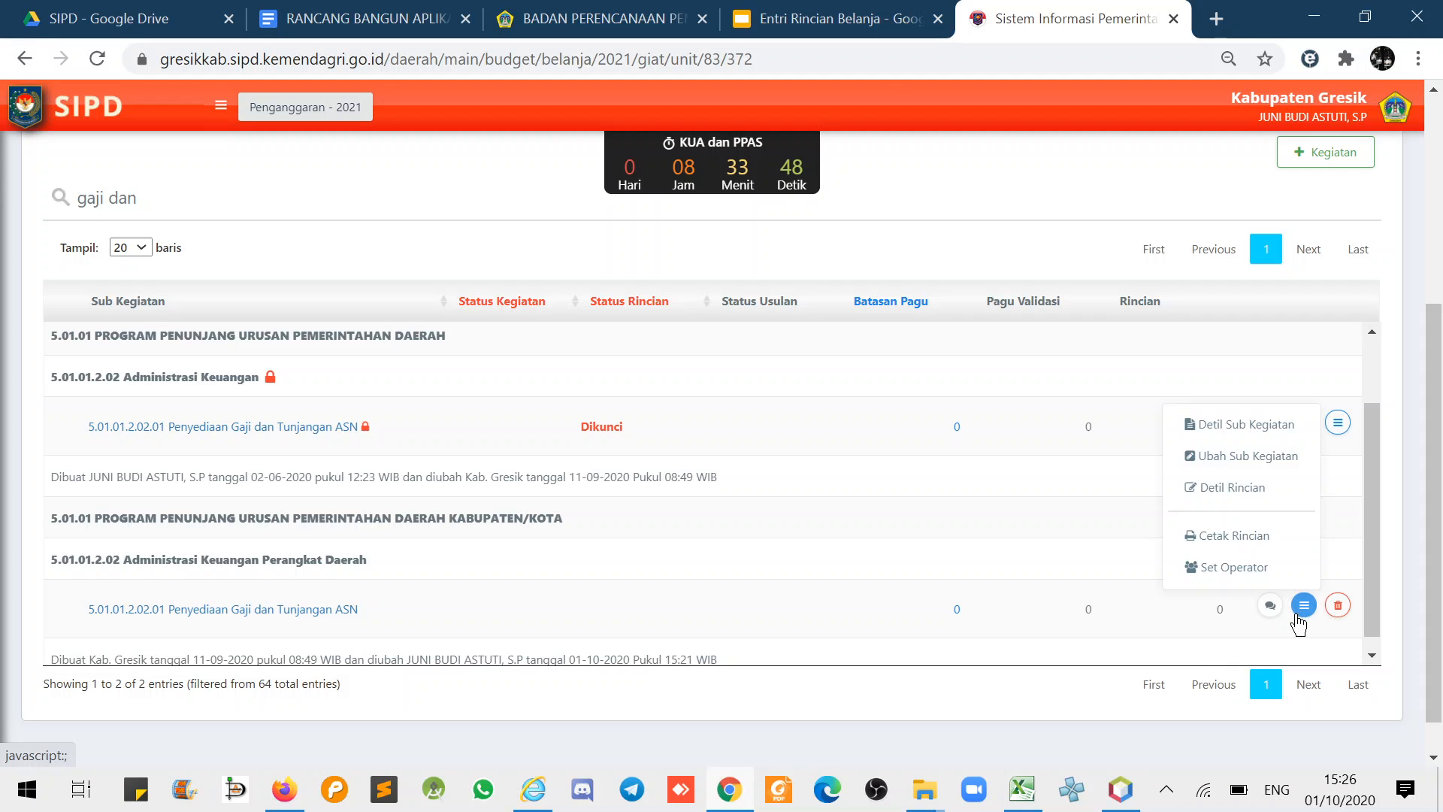
pyautogui.click(1229, 570)
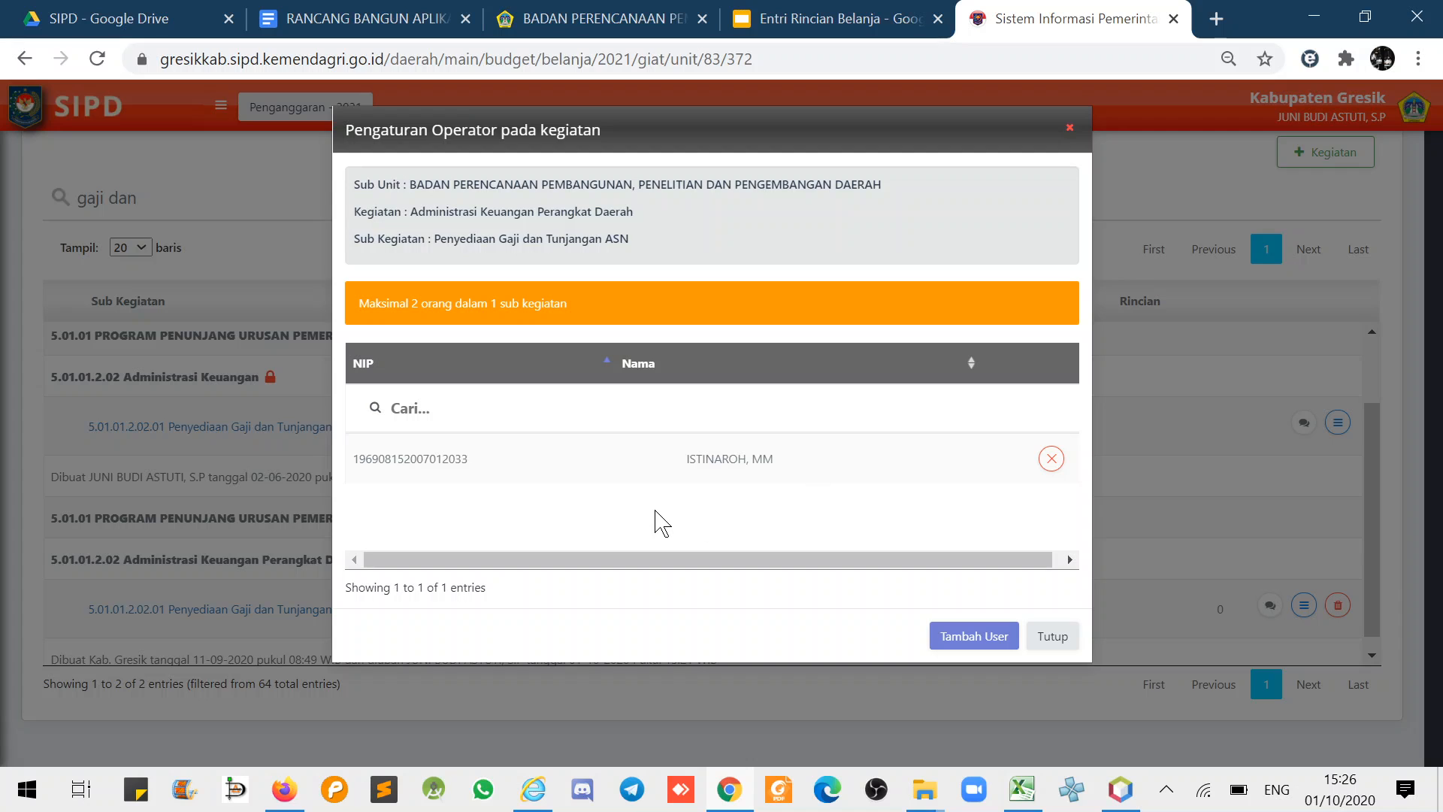
pyautogui.click(958, 647)
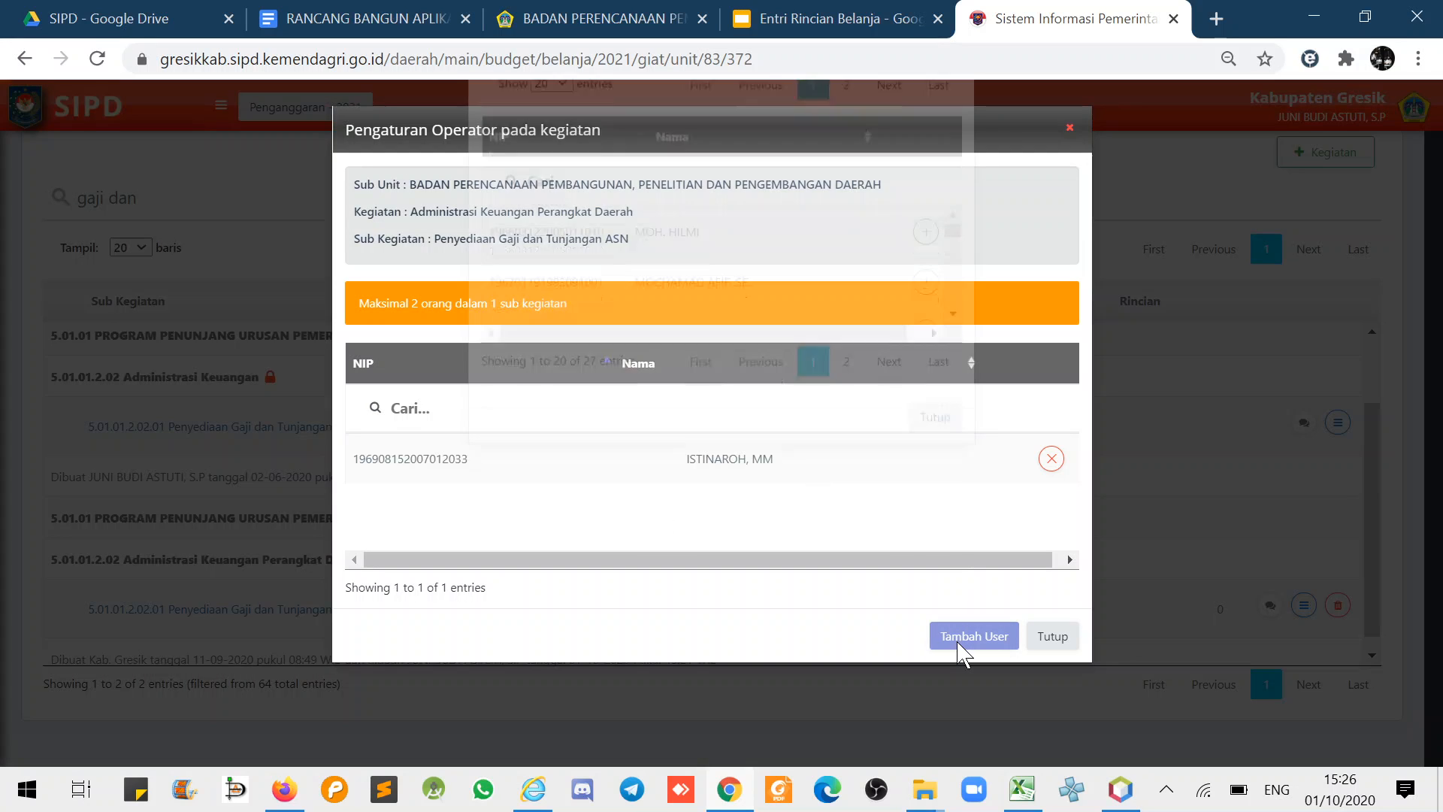
pyautogui.click(931, 518)
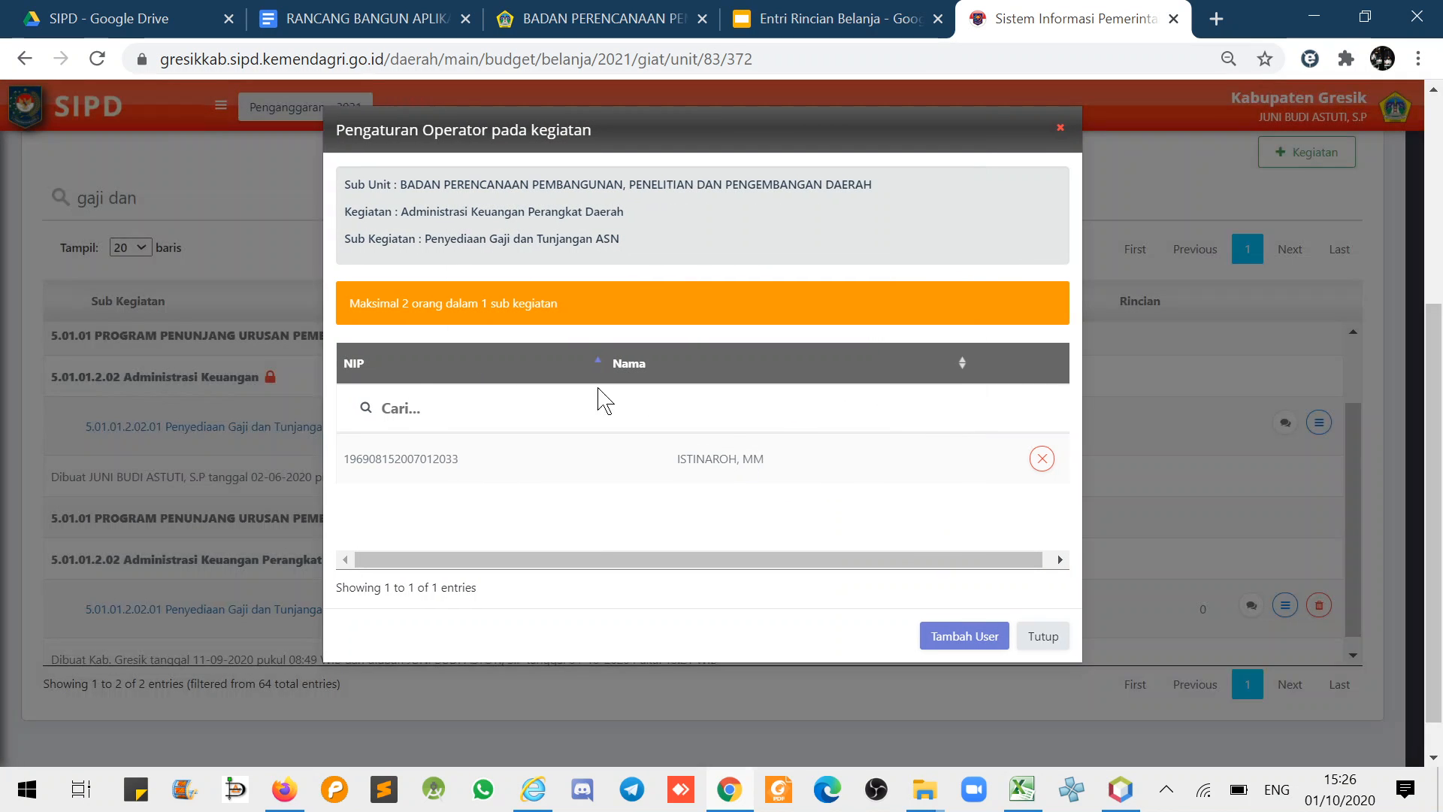
pyautogui.click(957, 644)
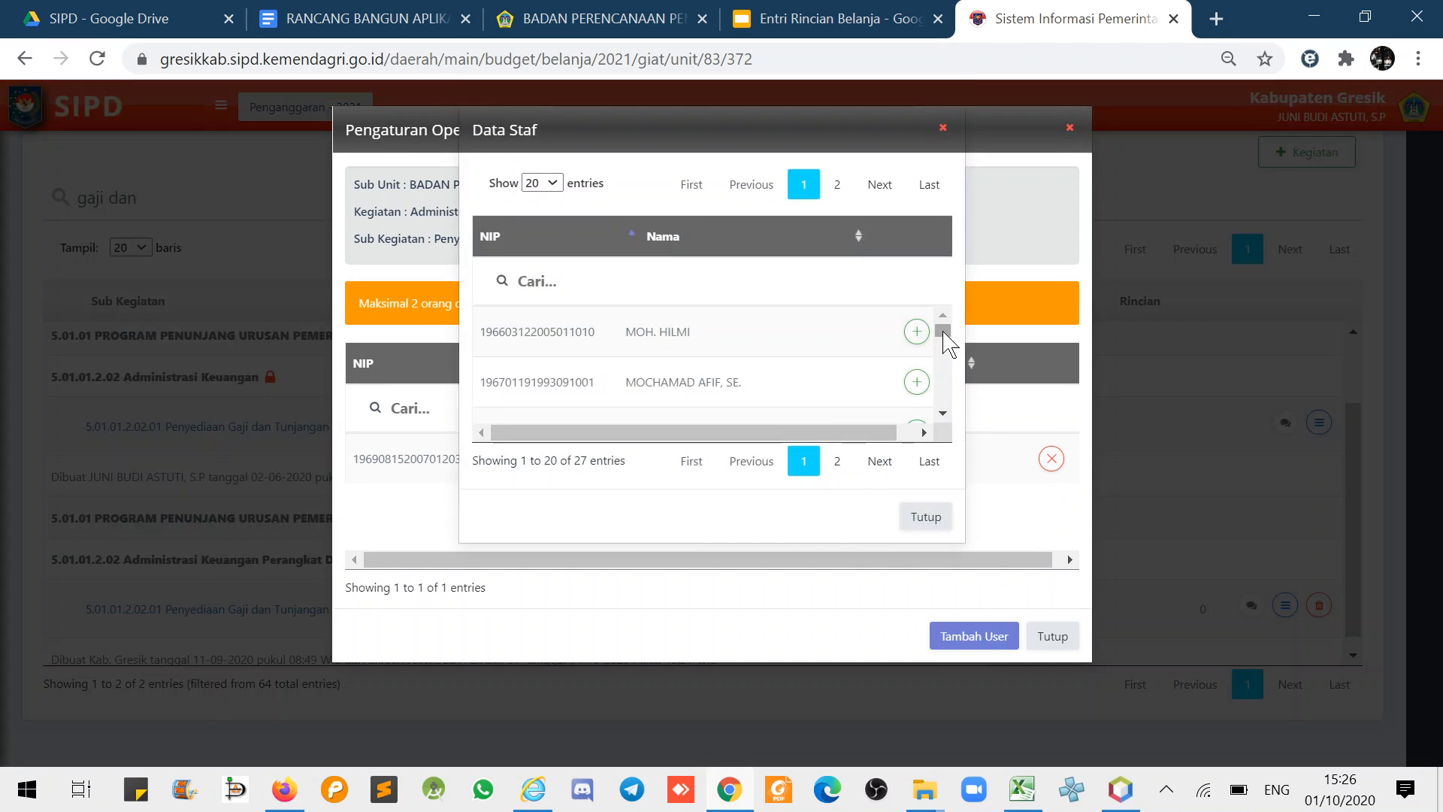
pyautogui.moveTo(944, 328); pyautogui.dragTo(953, 419)
pyautogui.click(917, 398)
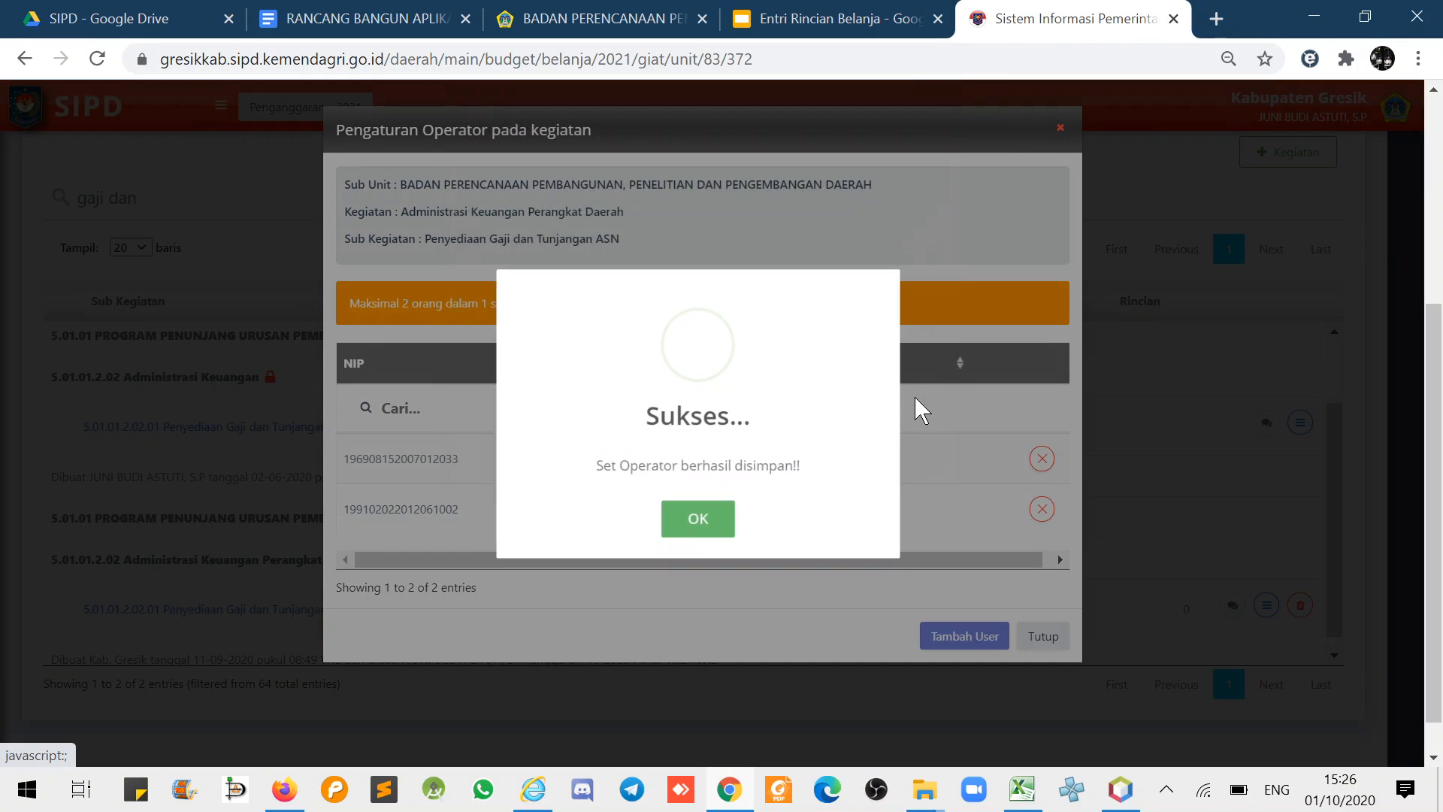
pyautogui.press('Return')
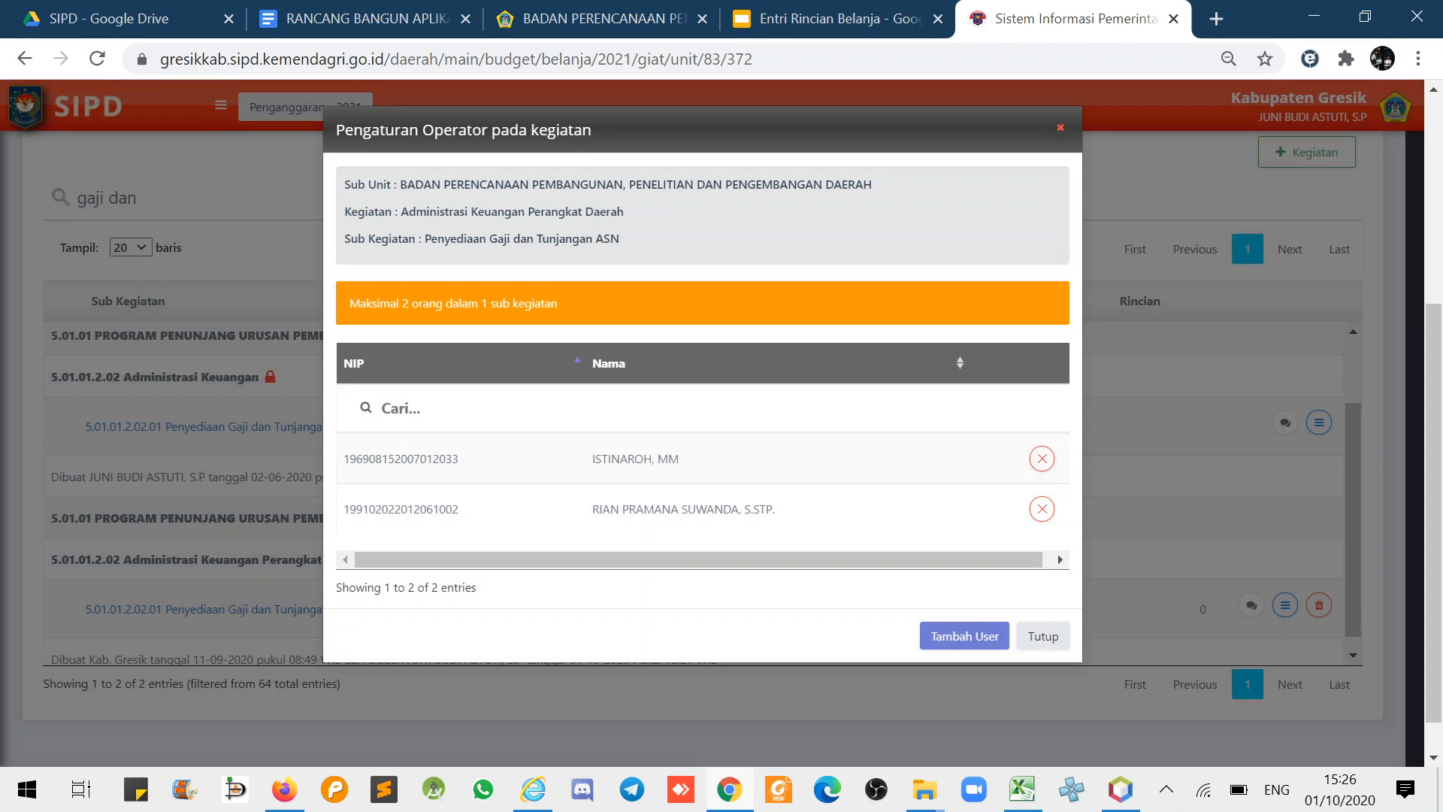
pyautogui.click(1044, 639)
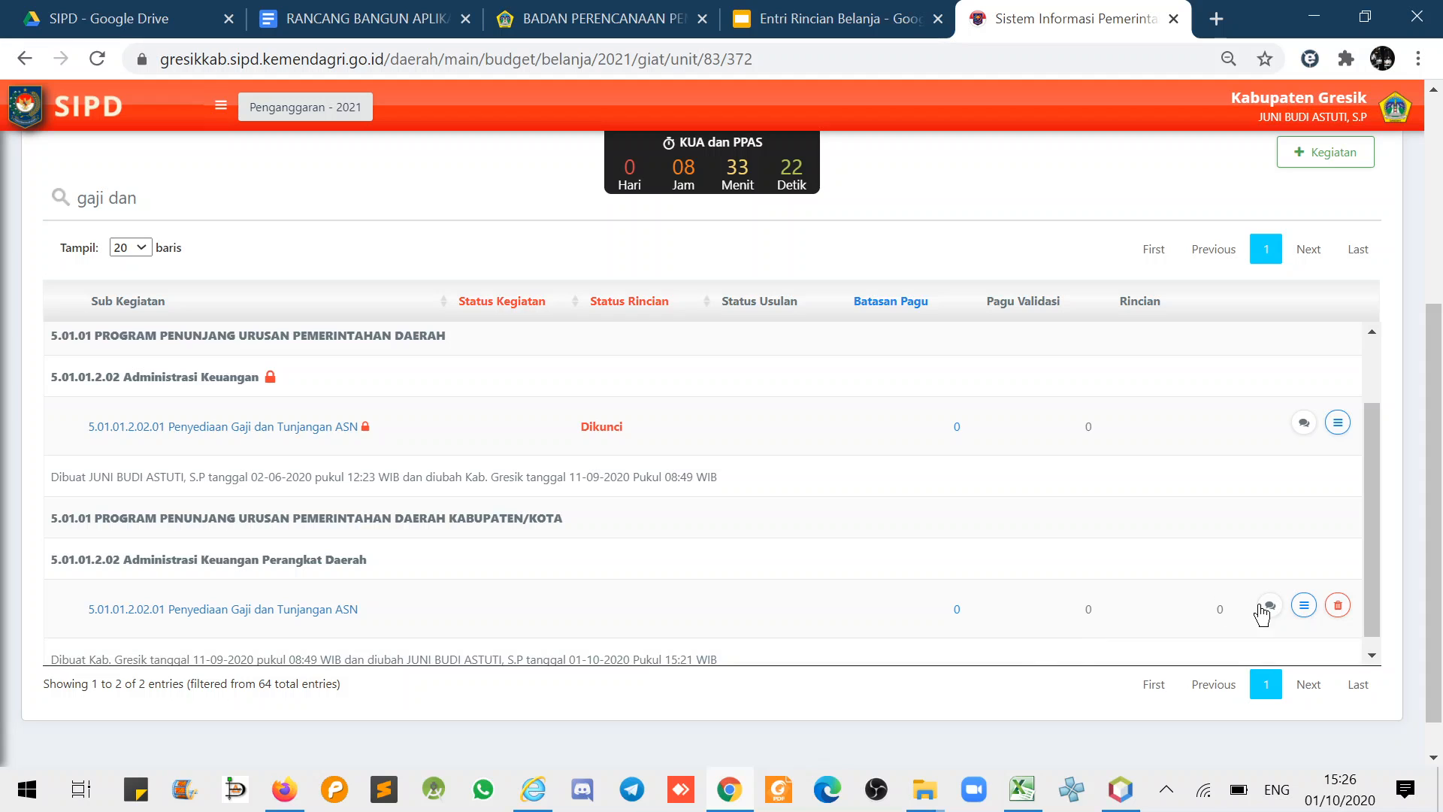
# - Remove that second operator again, then go to the Entri Rincian Belanja slides
pyautogui.click(1304, 605)
pyautogui.click(1259, 572)
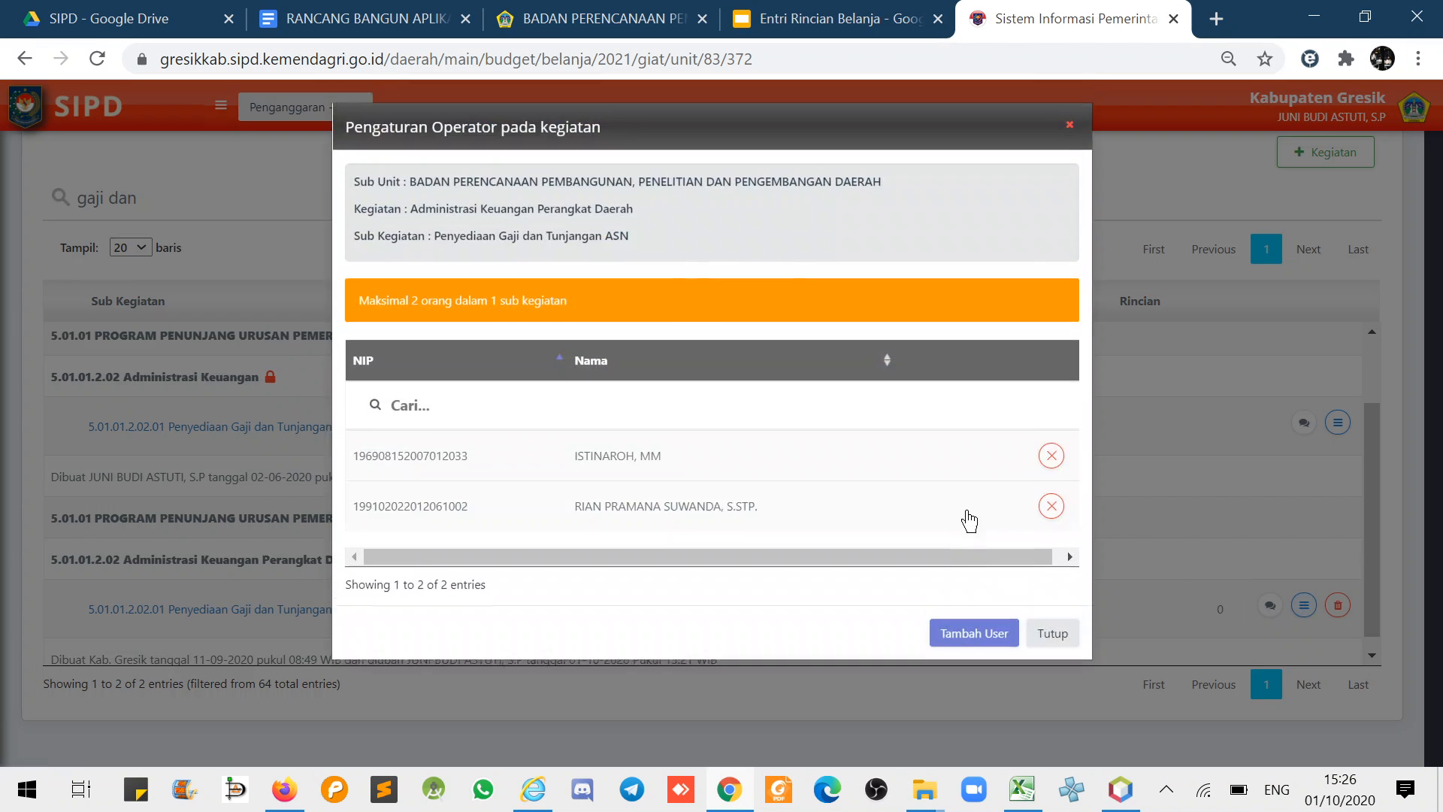
pyautogui.click(974, 634)
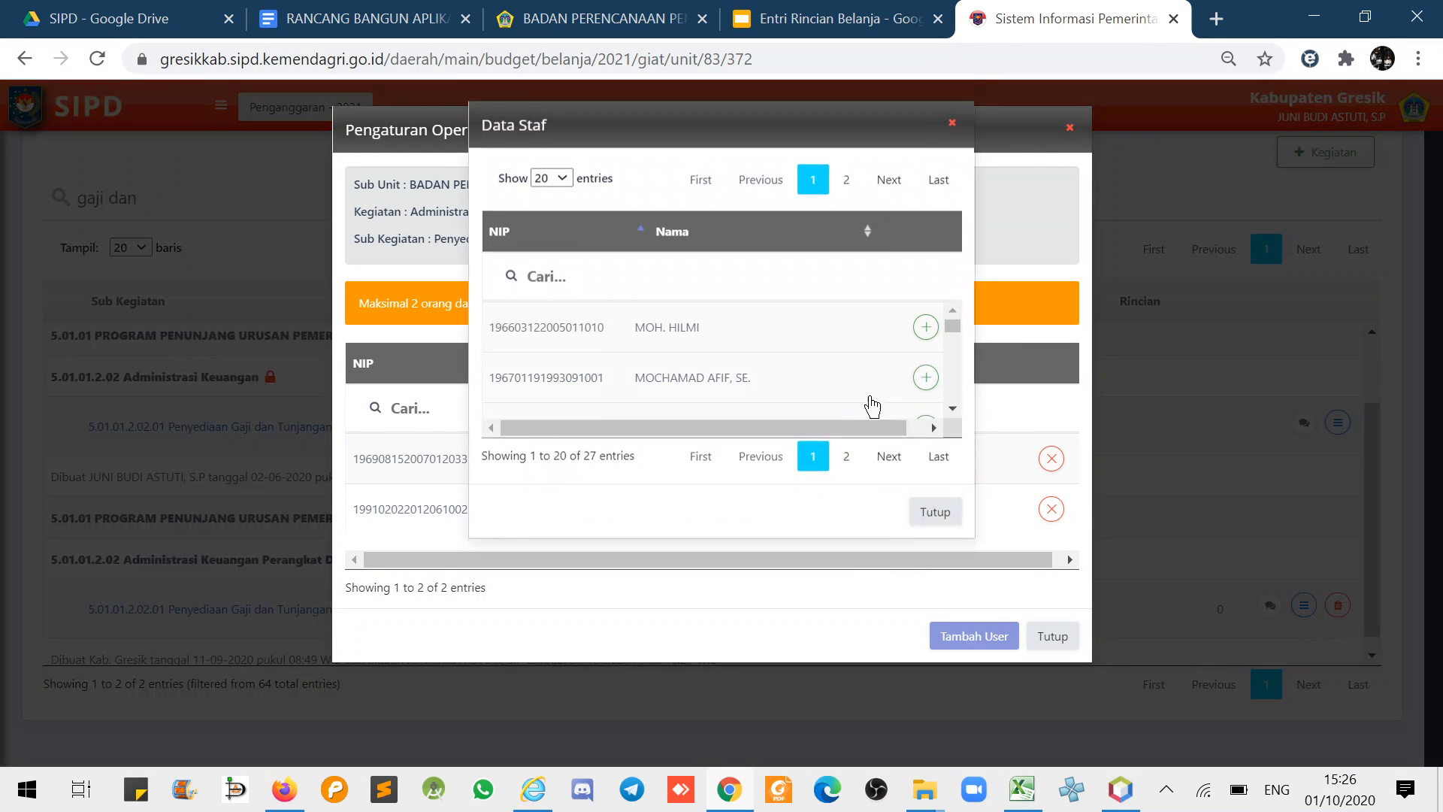
pyautogui.click(938, 518)
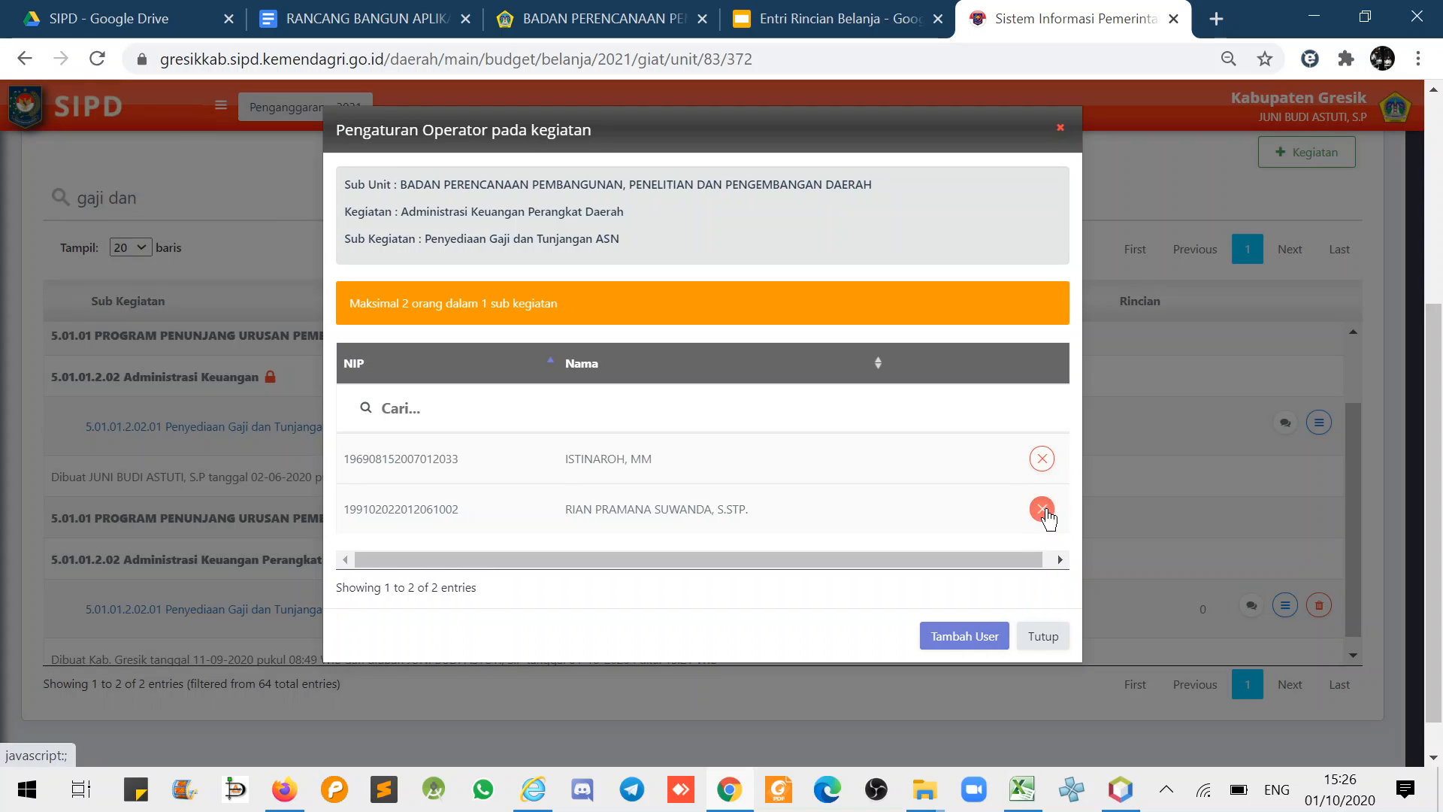
pyautogui.click(1043, 510)
pyautogui.click(700, 525)
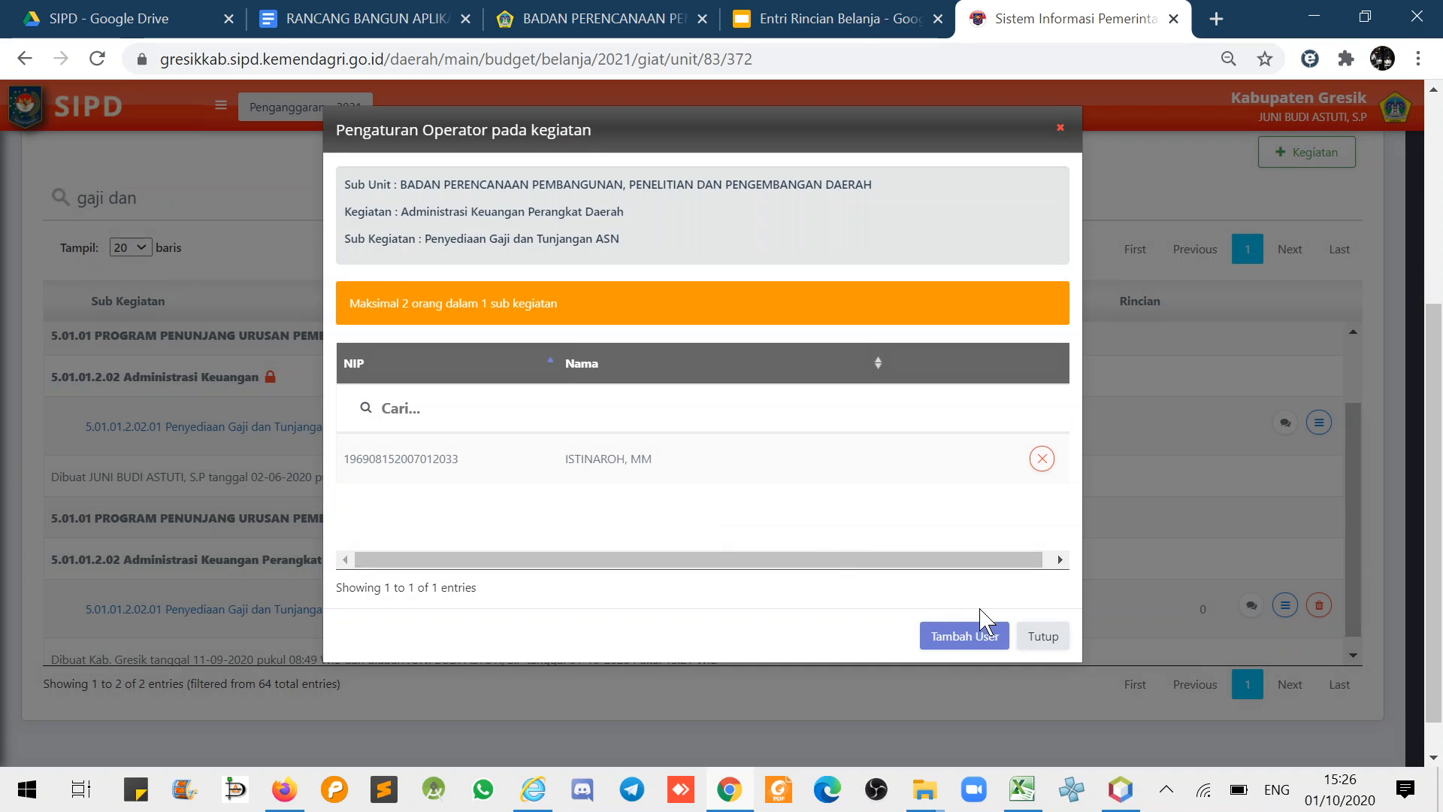
pyautogui.click(1042, 636)
pyautogui.click(796, 18)
pyautogui.click(490, 403)
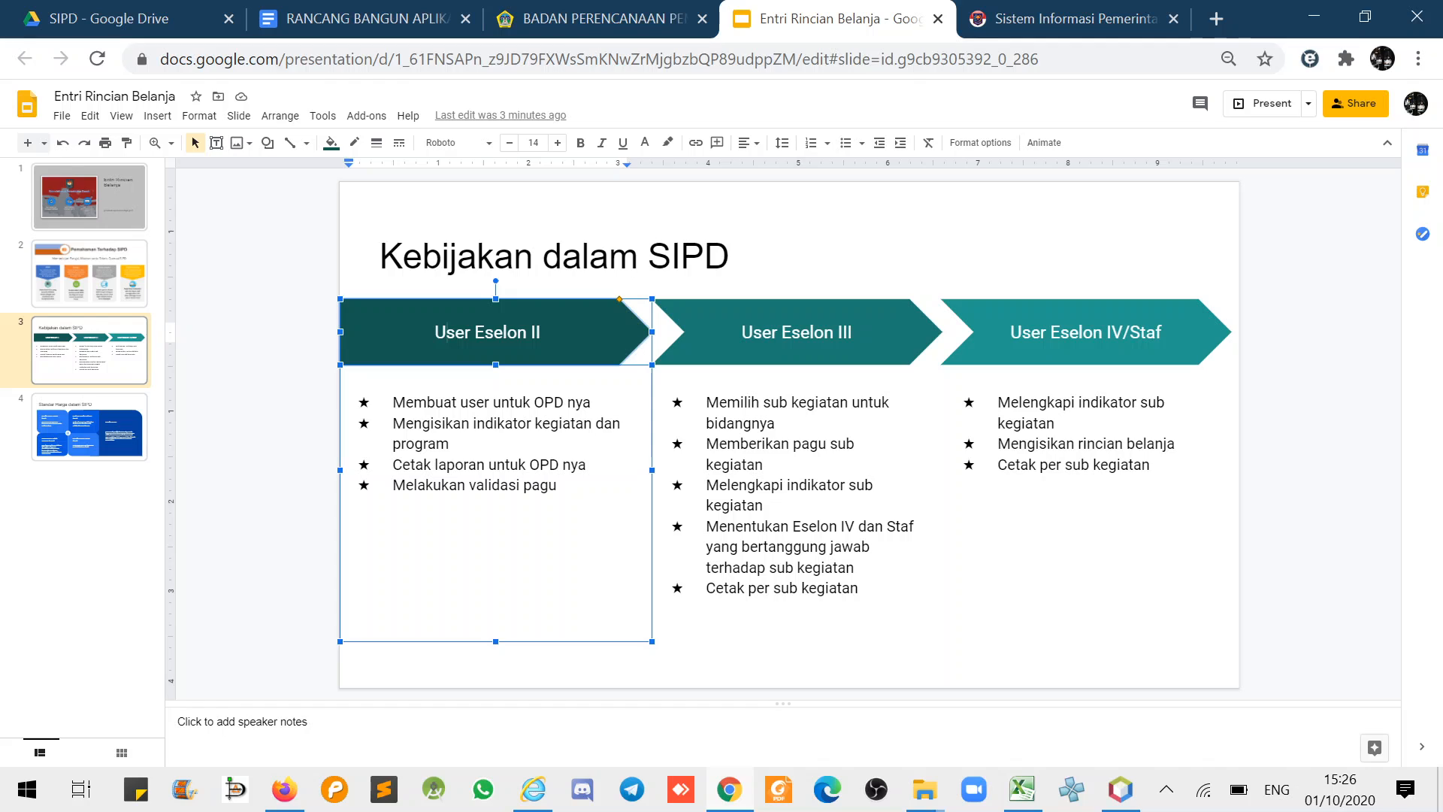
# - Select the first User Eselon II bullet on the slide, then return to SIPD
pyautogui.moveTo(393, 403); pyautogui.dragTo(576, 403)
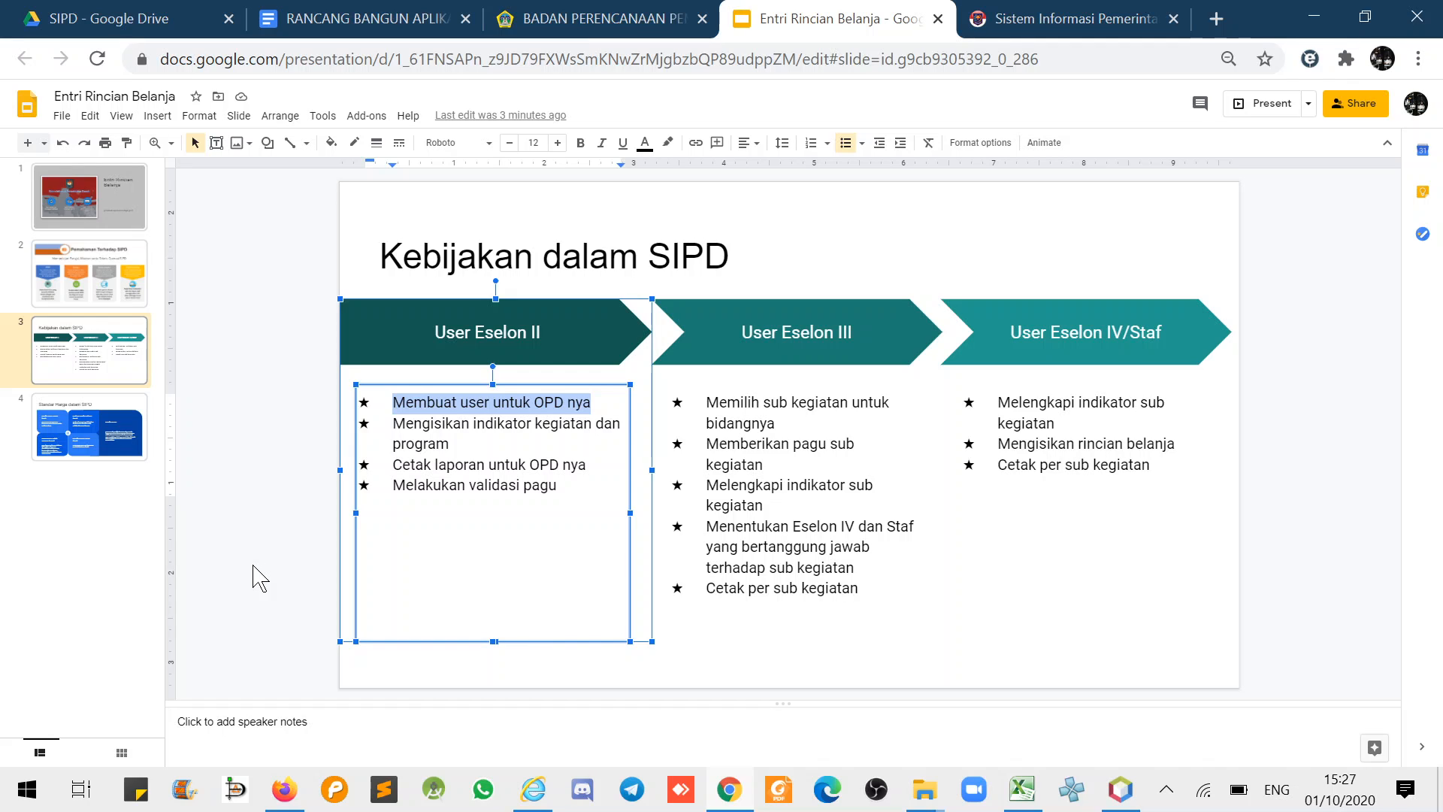
pyautogui.click(1003, 18)
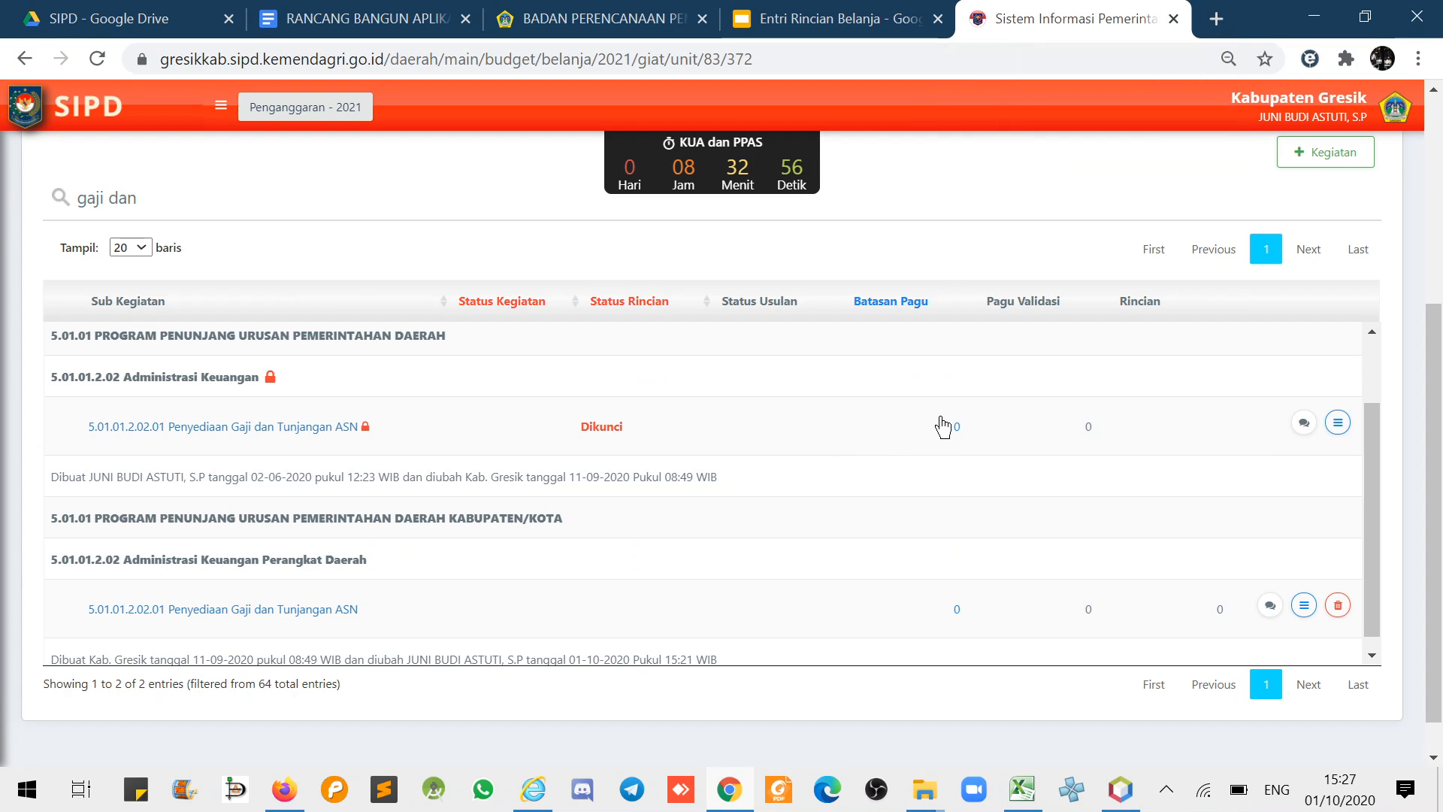
# - Copy the remaining operator's NIP from the operator settings and log out of SIPD
pyautogui.click(1304, 606)
pyautogui.click(1256, 569)
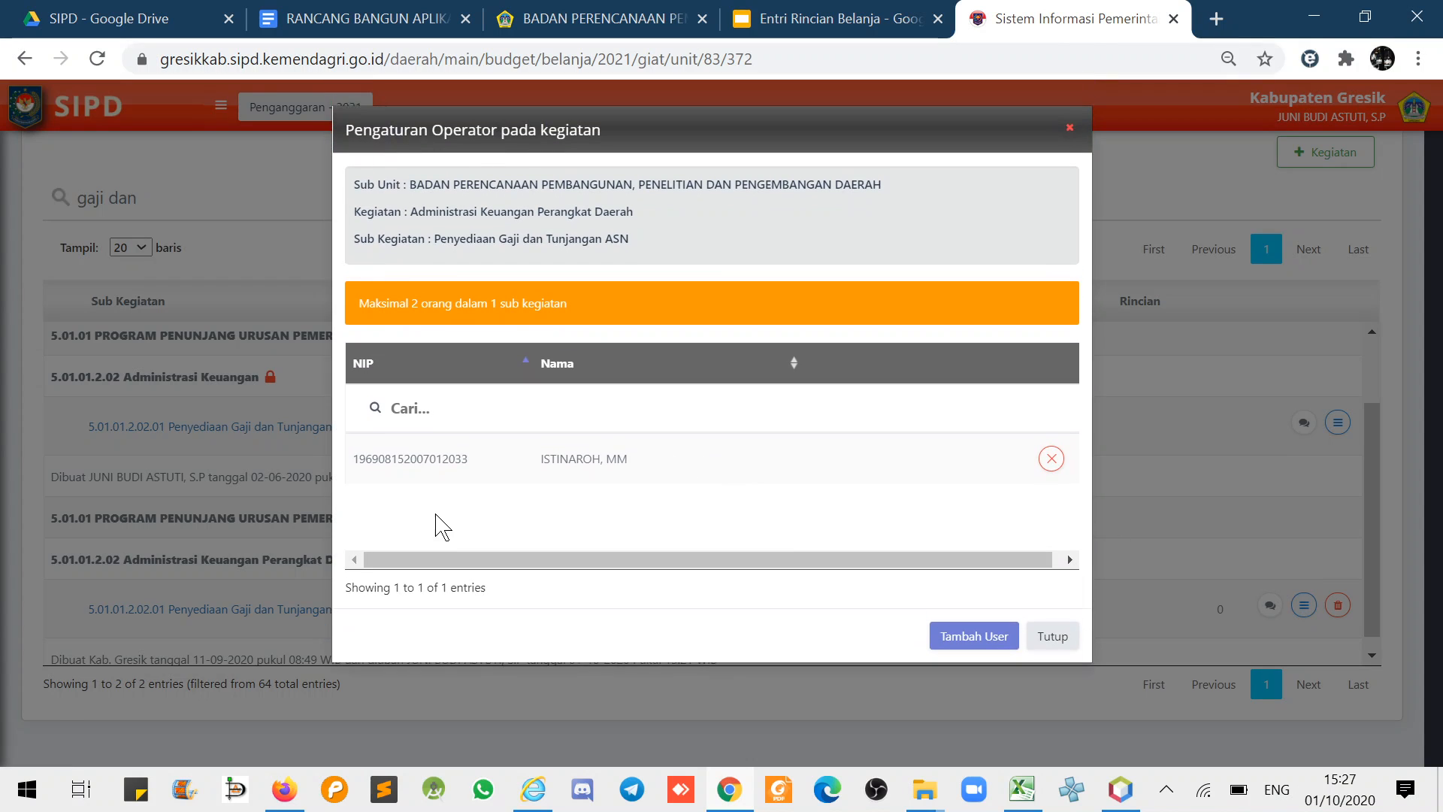
pyautogui.moveTo(469, 459); pyautogui.dragTo(351, 459)
pyautogui.hotkey('ctrl', 'c')
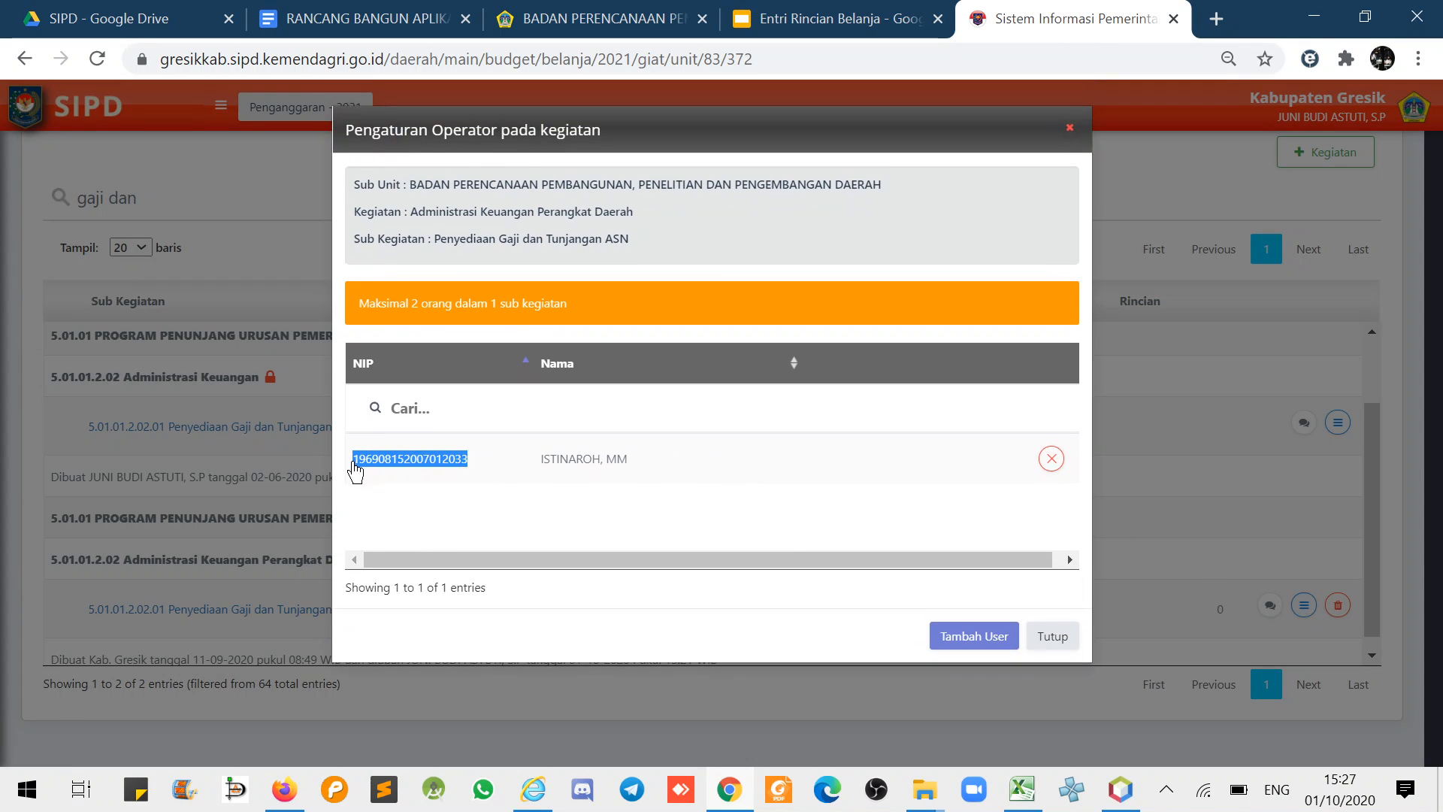
pyautogui.click(1056, 637)
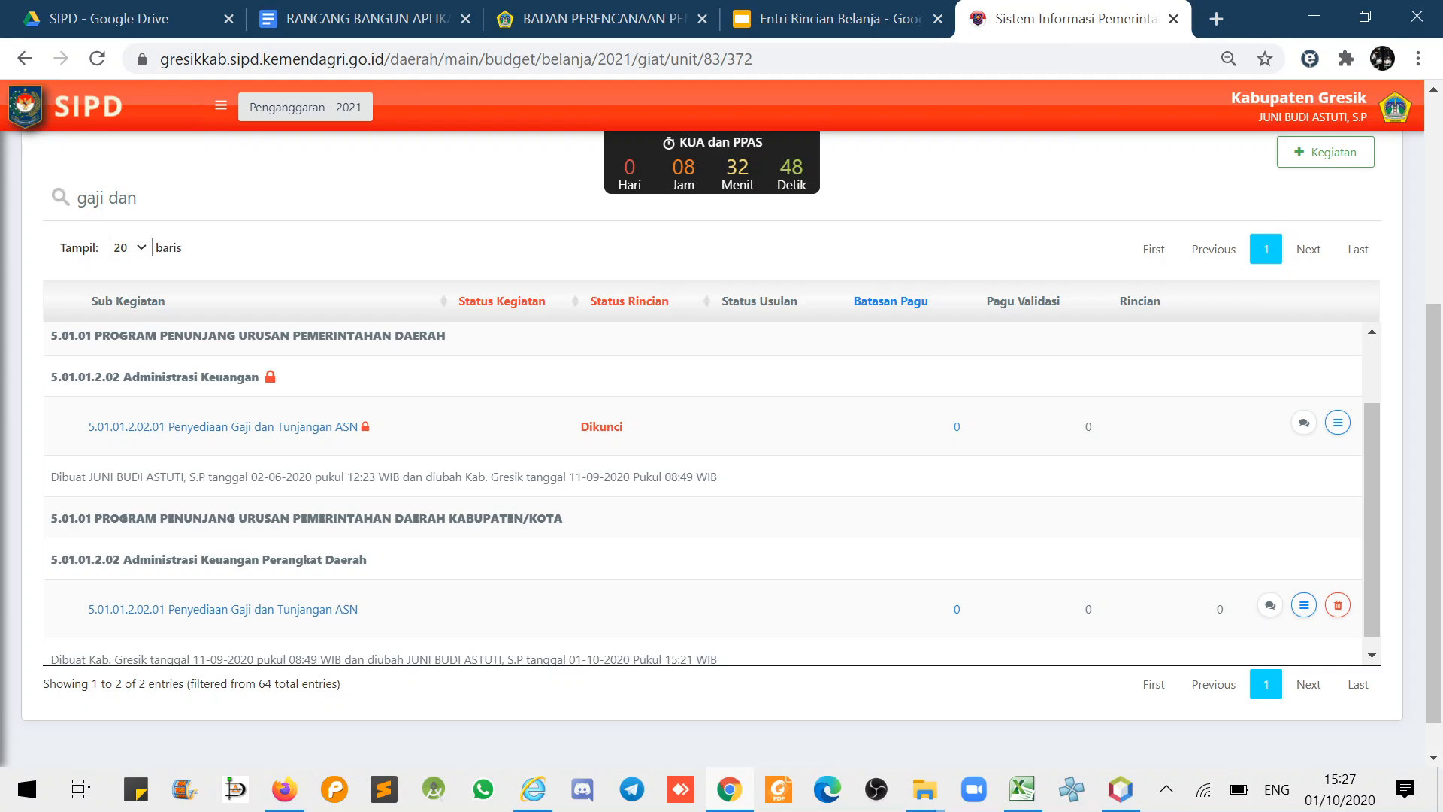
pyautogui.click(1396, 109)
pyautogui.click(1304, 202)
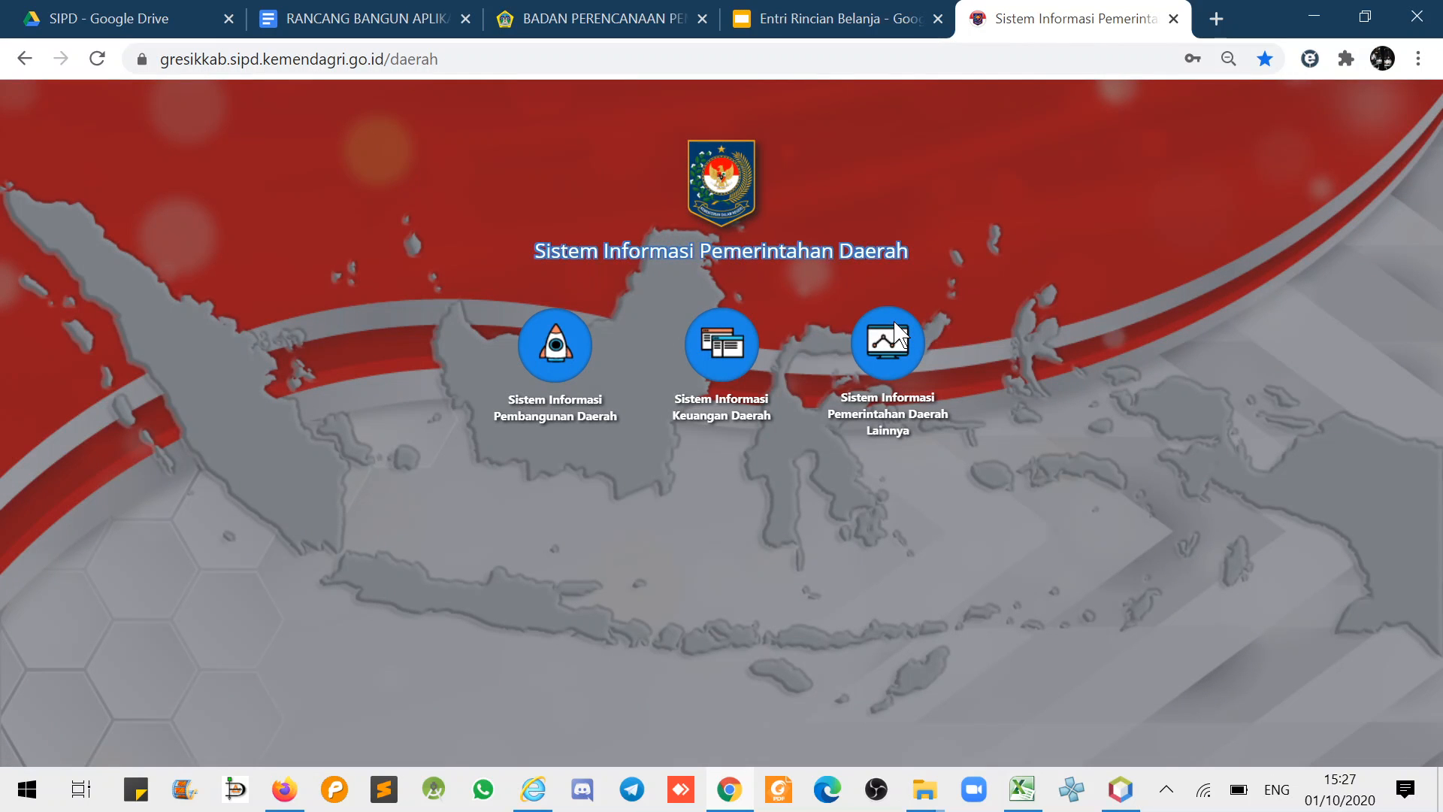
# - Sign back into SIPD using the copied operator NIP as the username
pyautogui.click(543, 352)
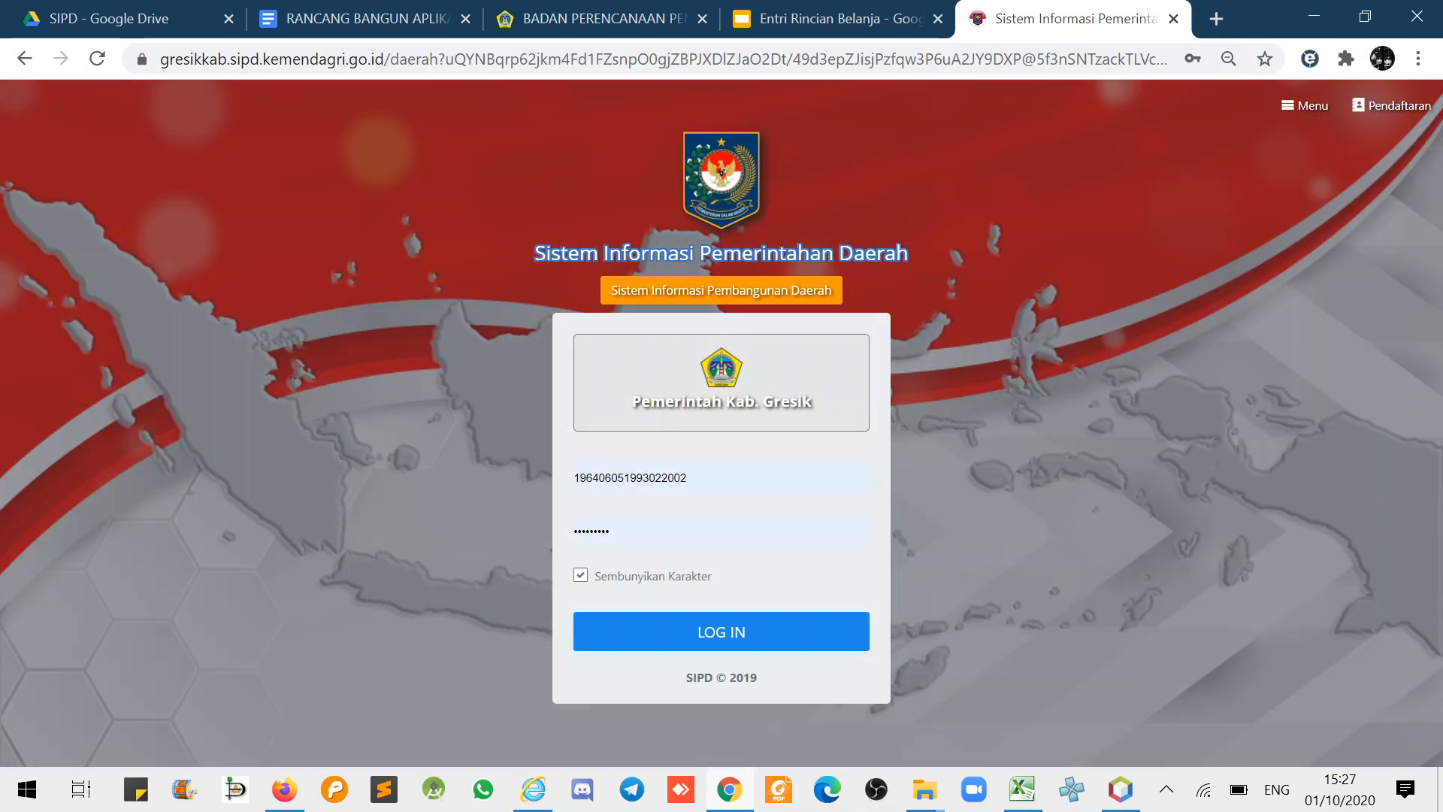
pyautogui.doubleClick(569, 480)
pyautogui.hotkey('ctrl', 'v')
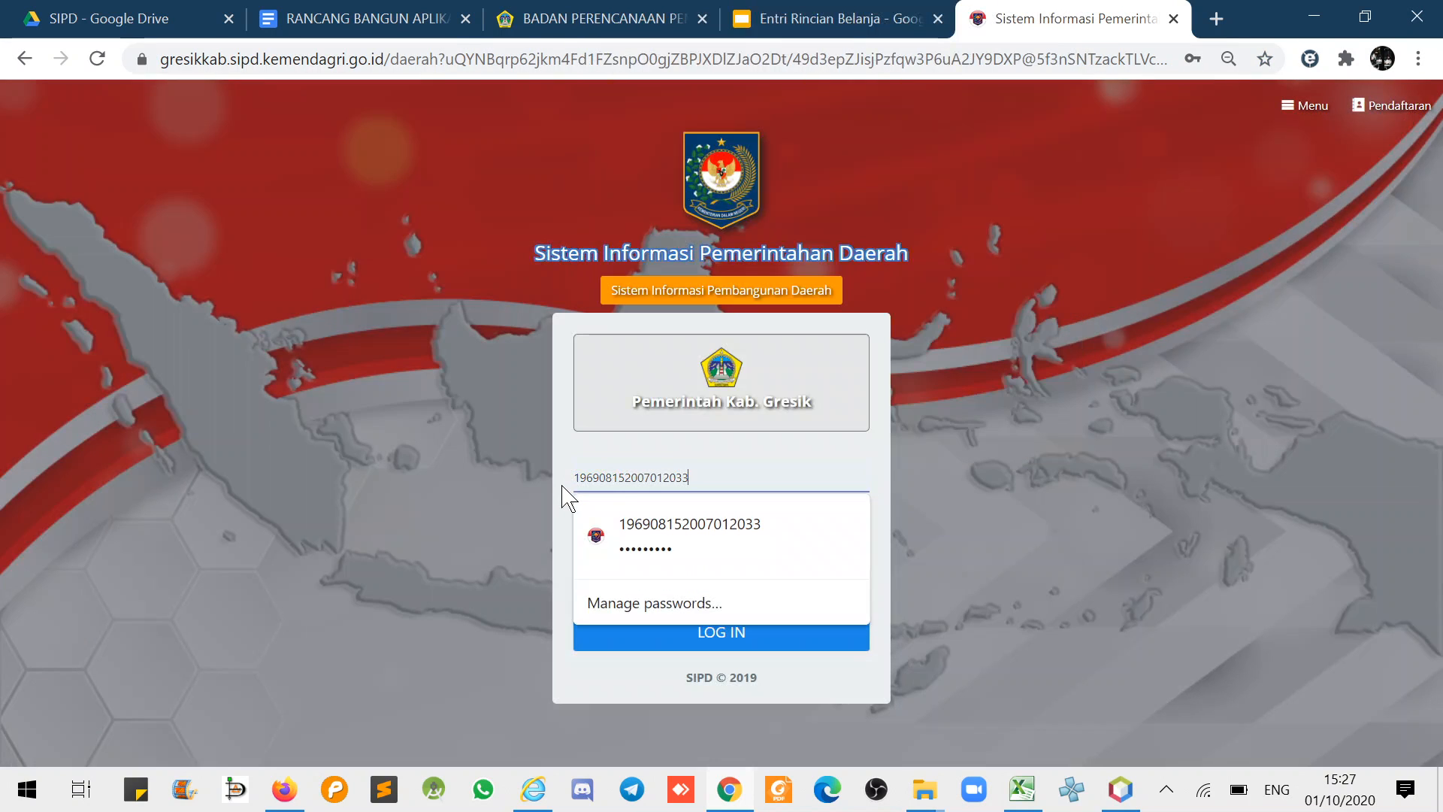
pyautogui.click(678, 529)
pyautogui.click(688, 633)
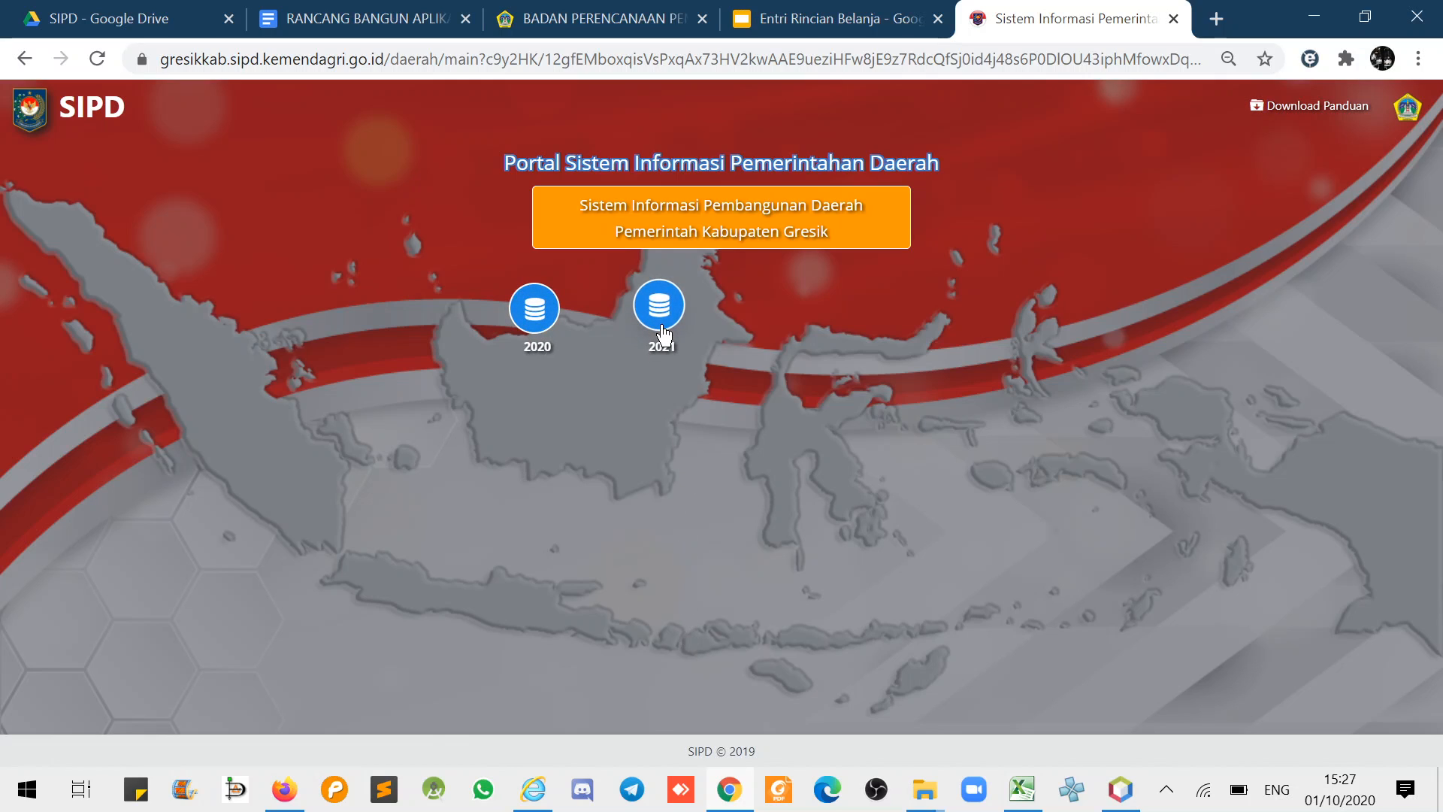
# - Open the 2021 year and set the stage chooser to Penganggaran
pyautogui.click(662, 334)
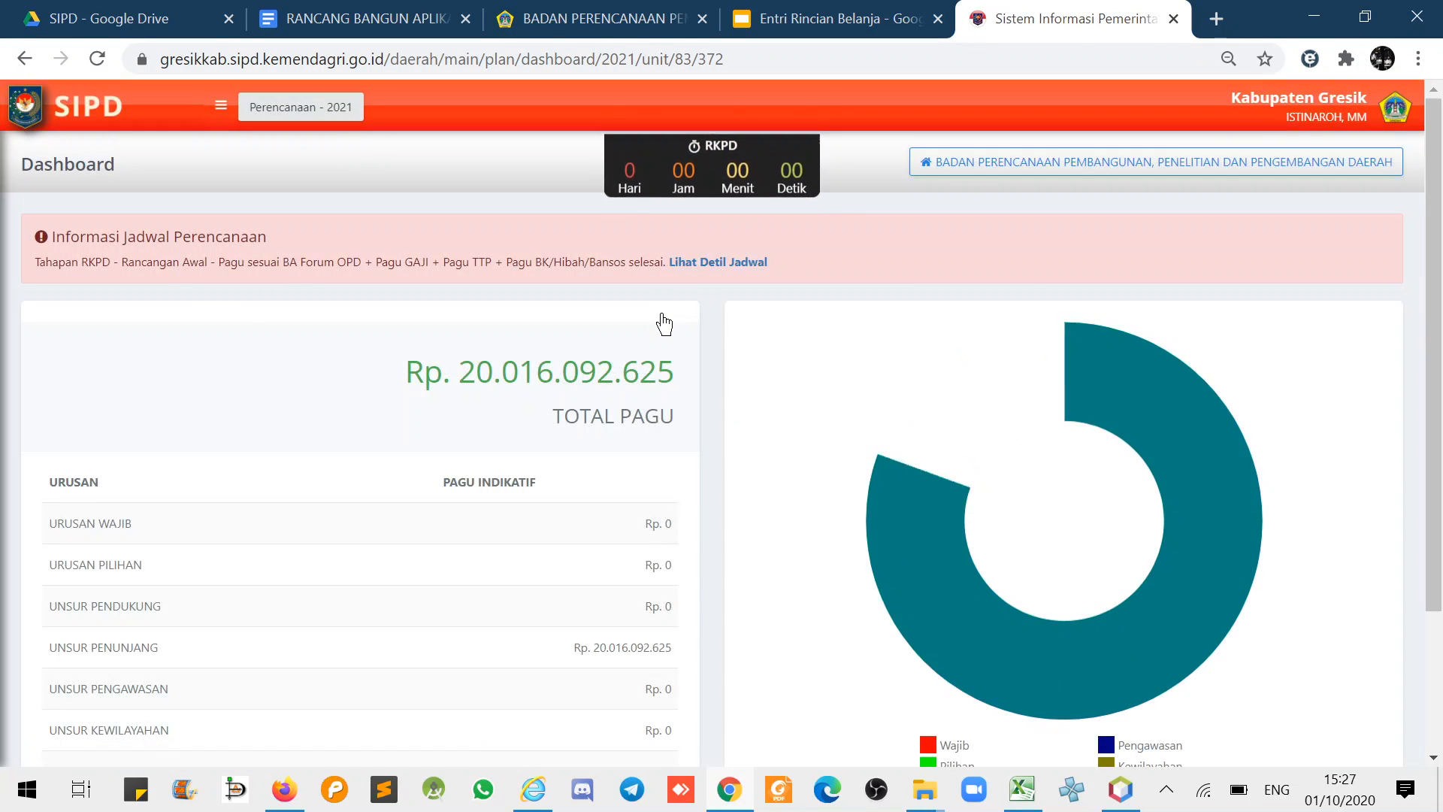
pyautogui.click(308, 113)
pyautogui.click(666, 214)
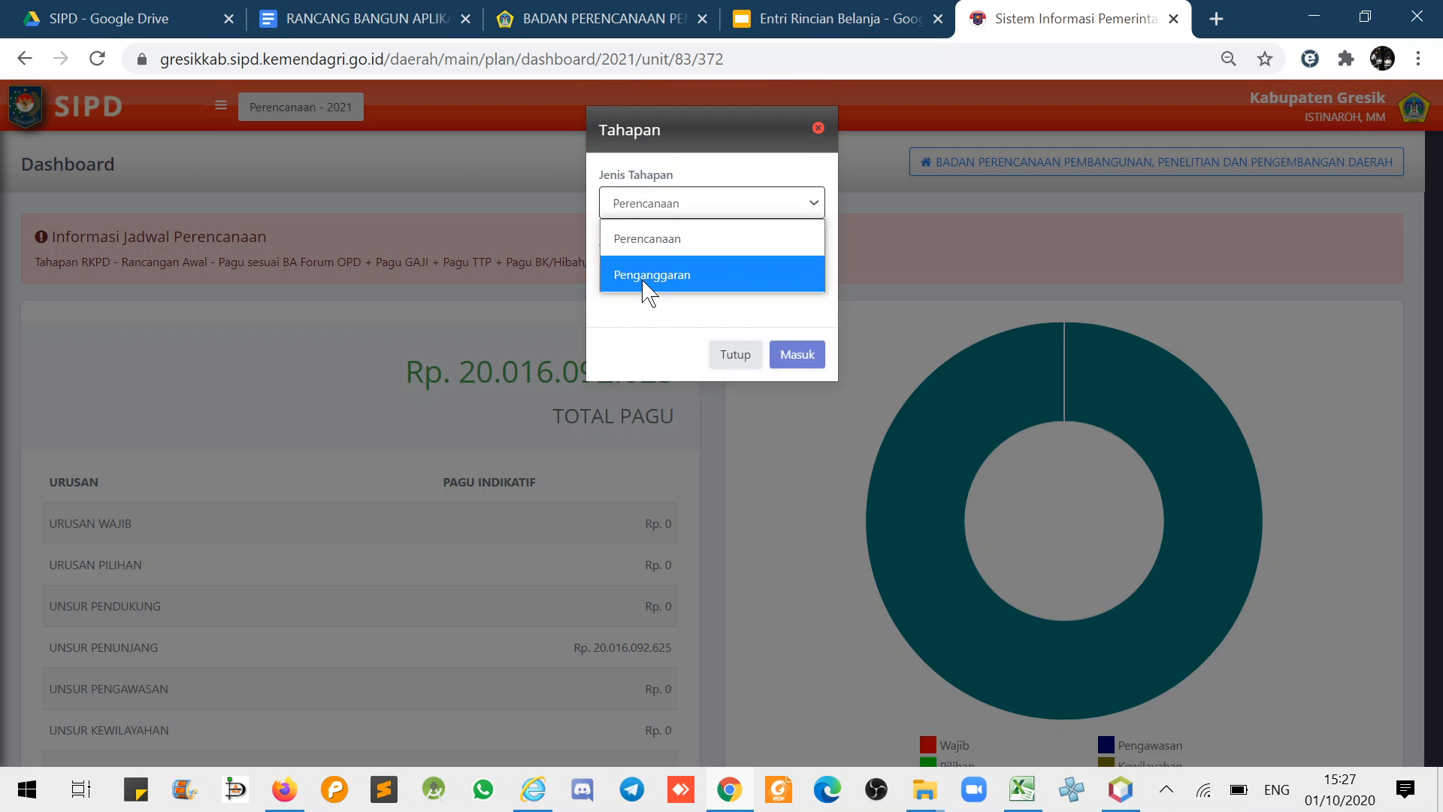
pyautogui.click(643, 277)
pyautogui.click(669, 279)
# - Enter the Penganggaran 2021 dashboard and go to the sub-kegiatan list from the sidebar
pyautogui.click(638, 348)
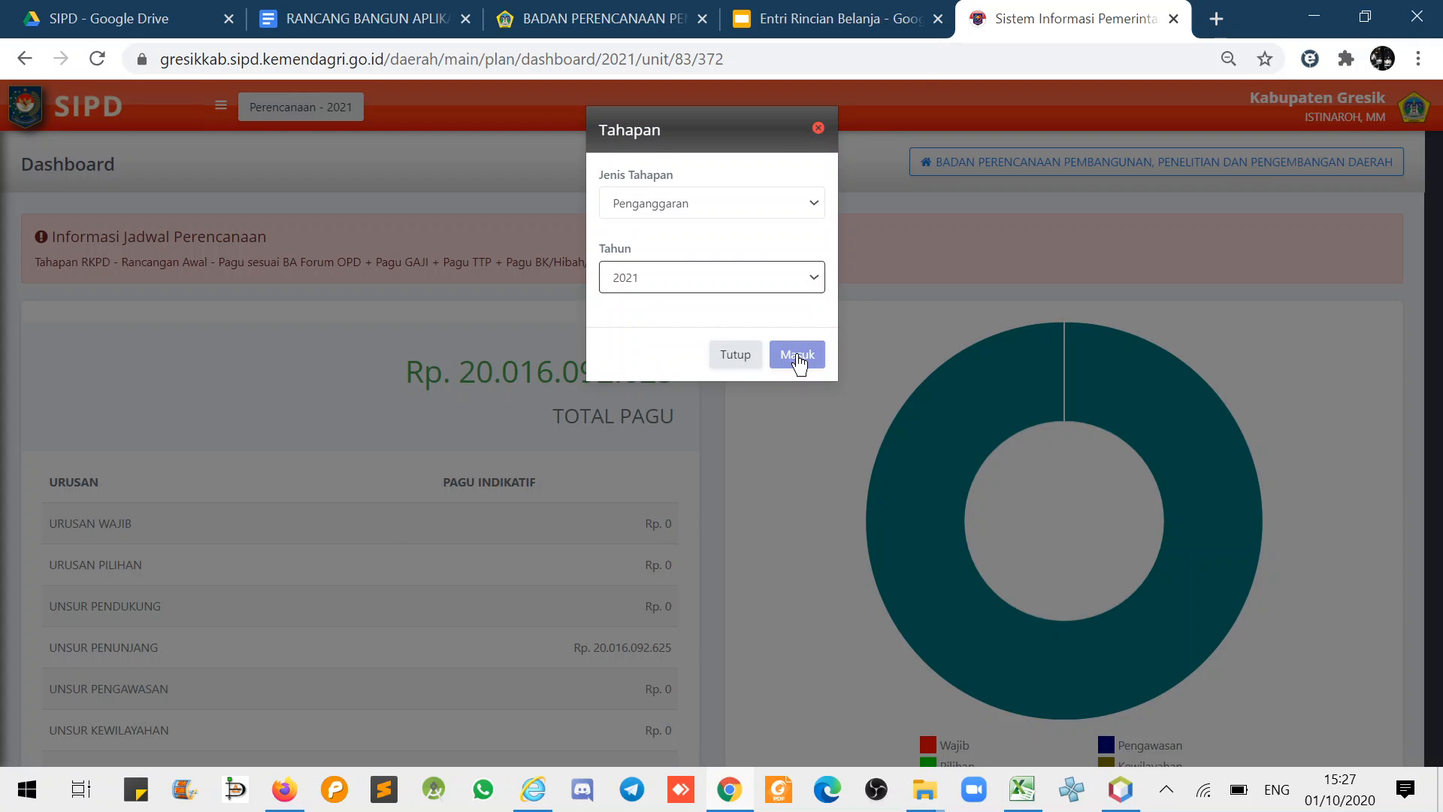
pyautogui.click(797, 354)
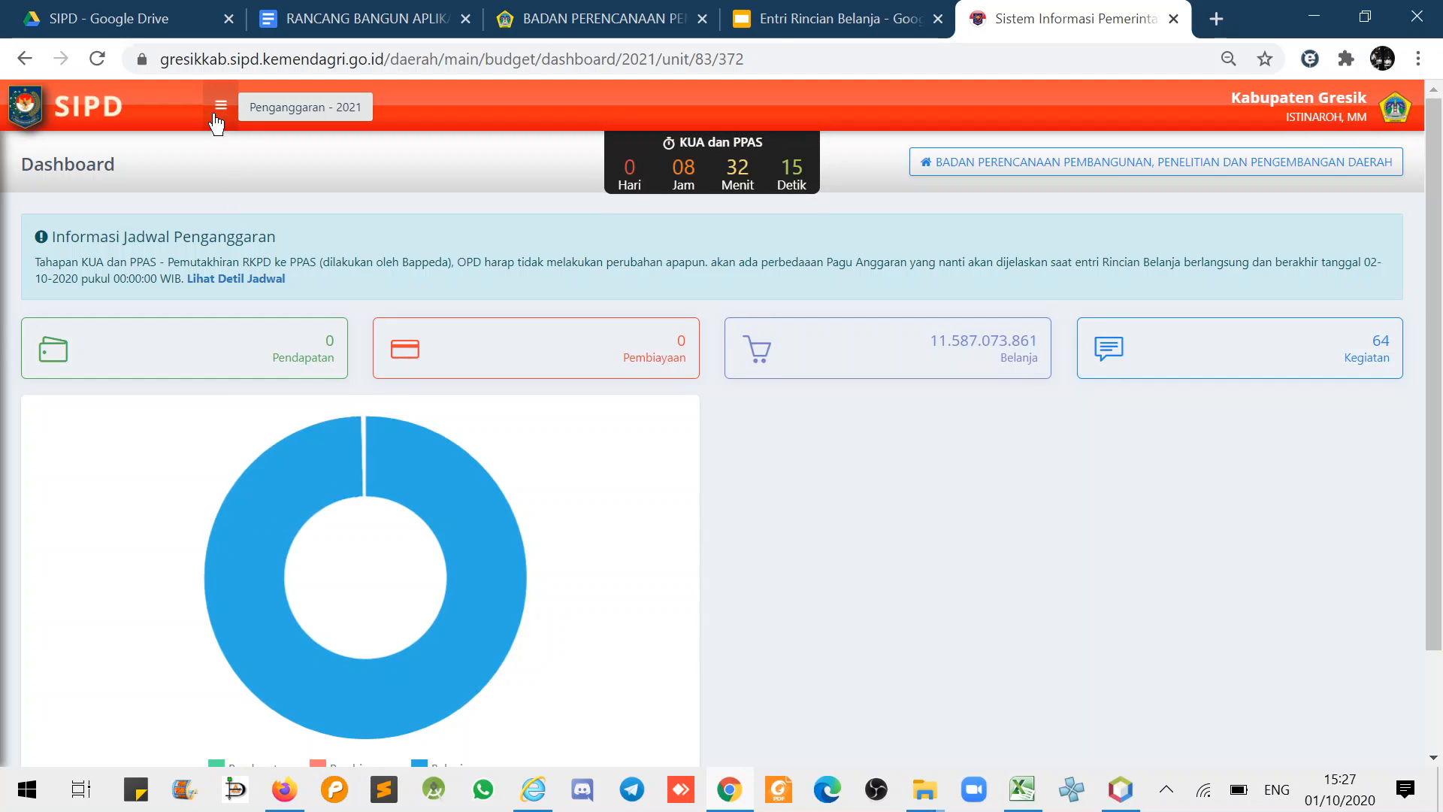
pyautogui.click(220, 105)
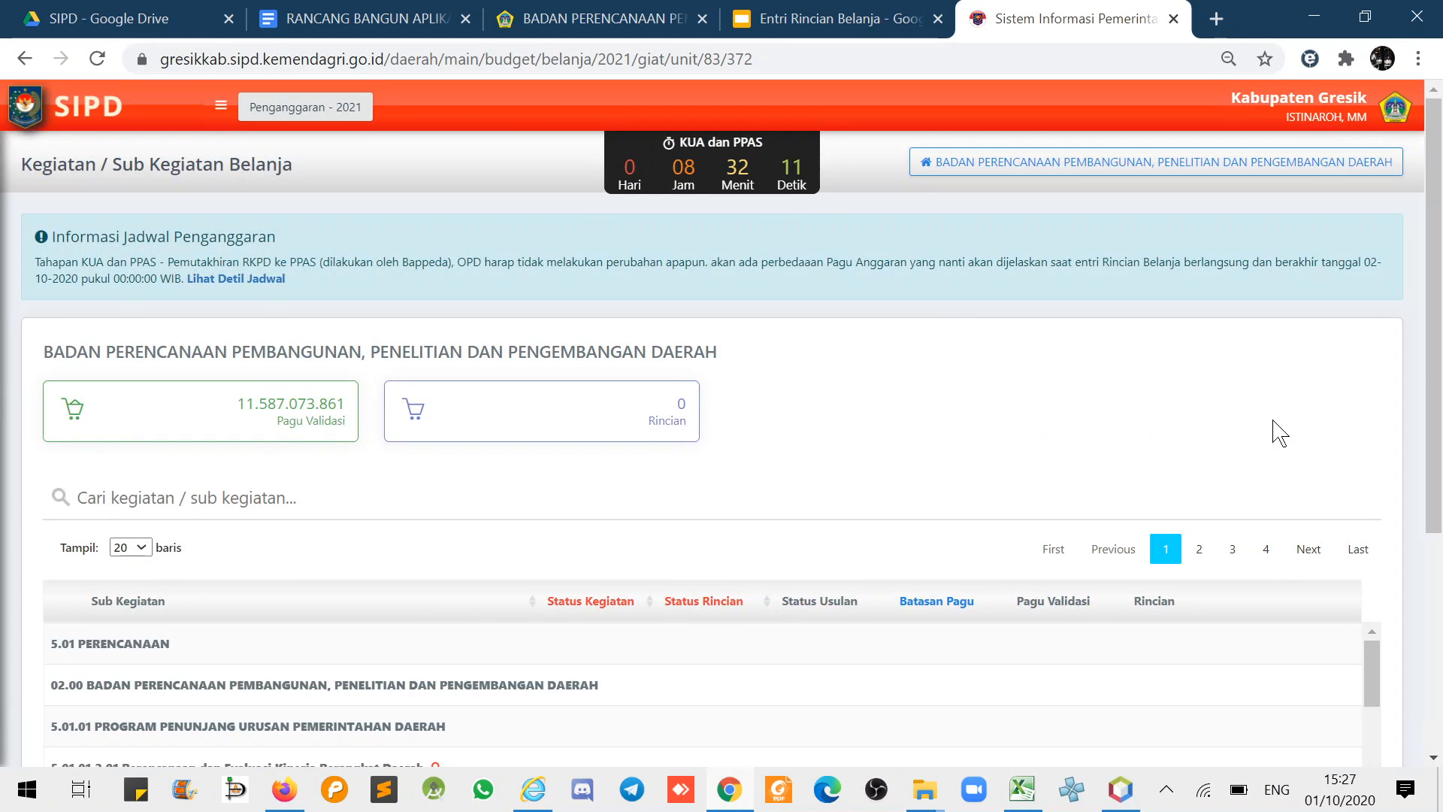
pyautogui.scroll(-4, 1316, 413)
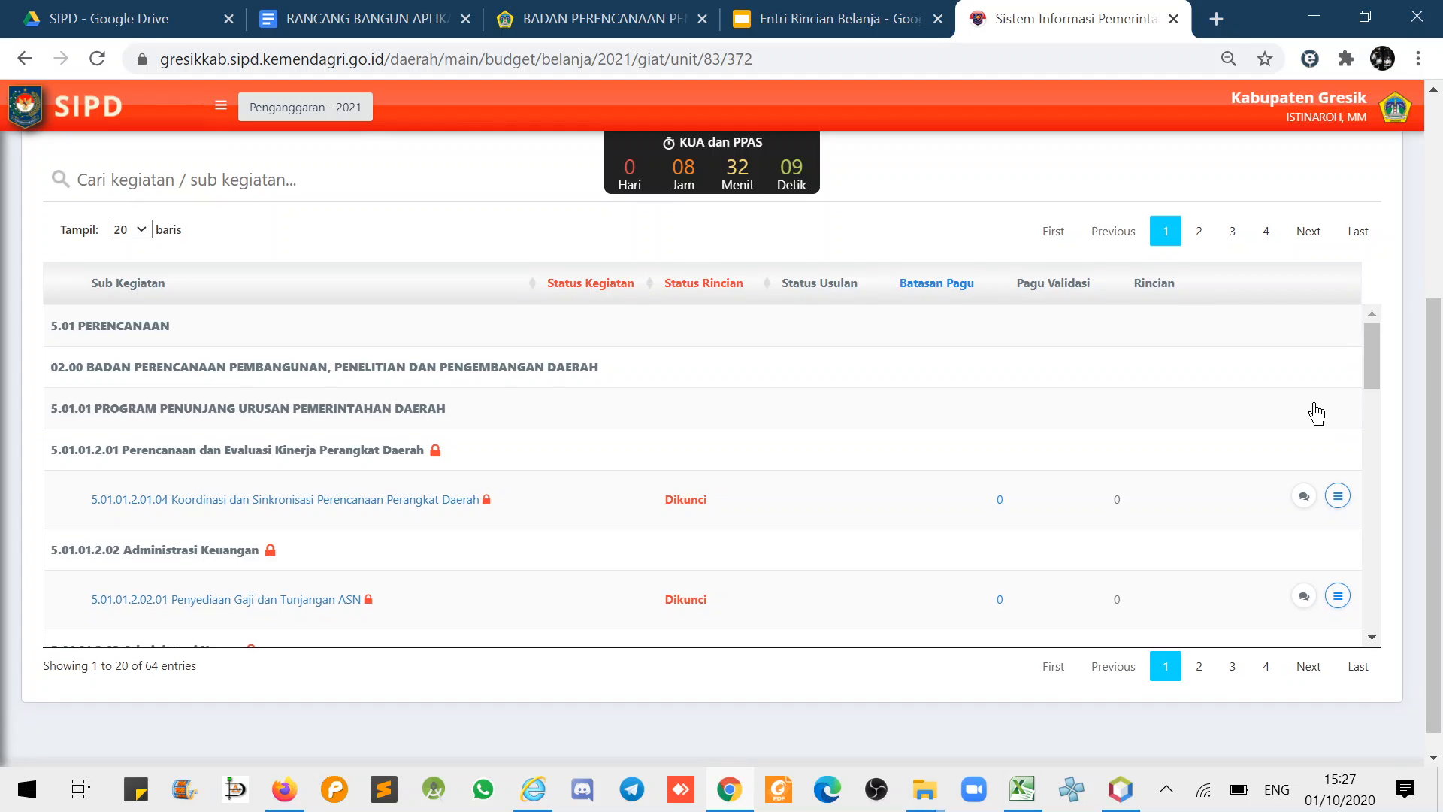
# - Filter the sub-kegiatan list by 'gaji' and open the second Penyediaan Gaji row's actions
pyautogui.click(258, 182)
pyautogui.write('gaji')
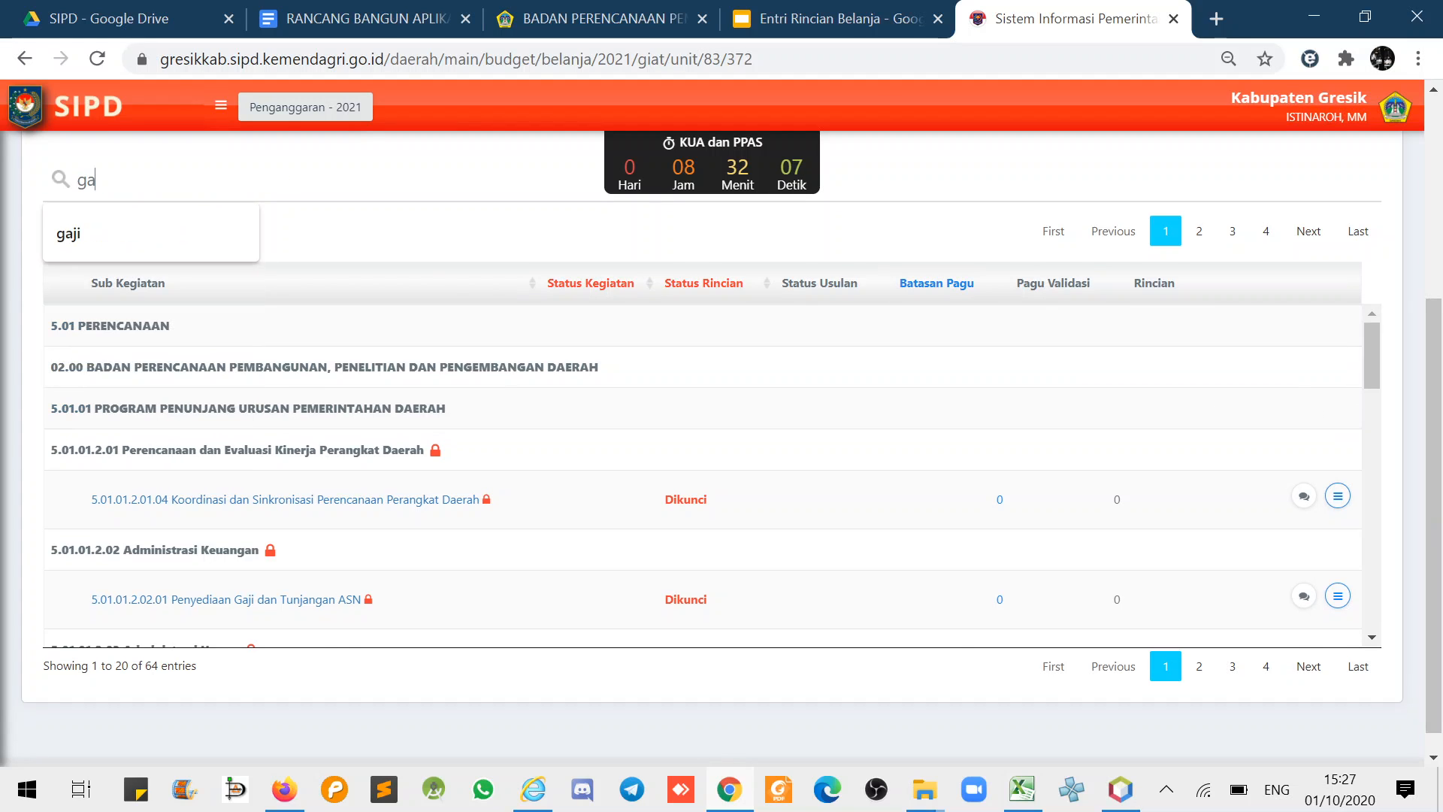
pyautogui.press('Return')
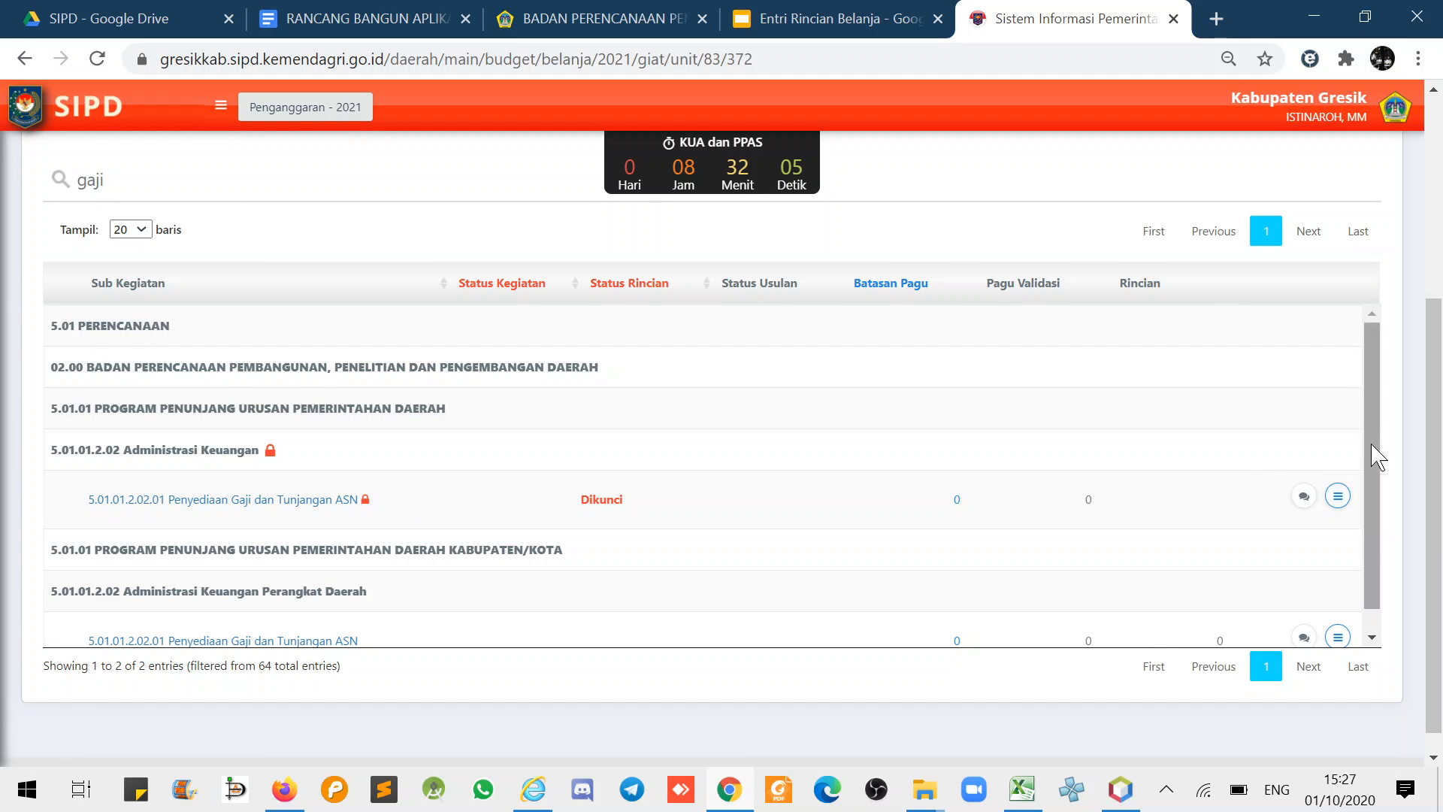
pyautogui.scroll(-1, 1372, 451)
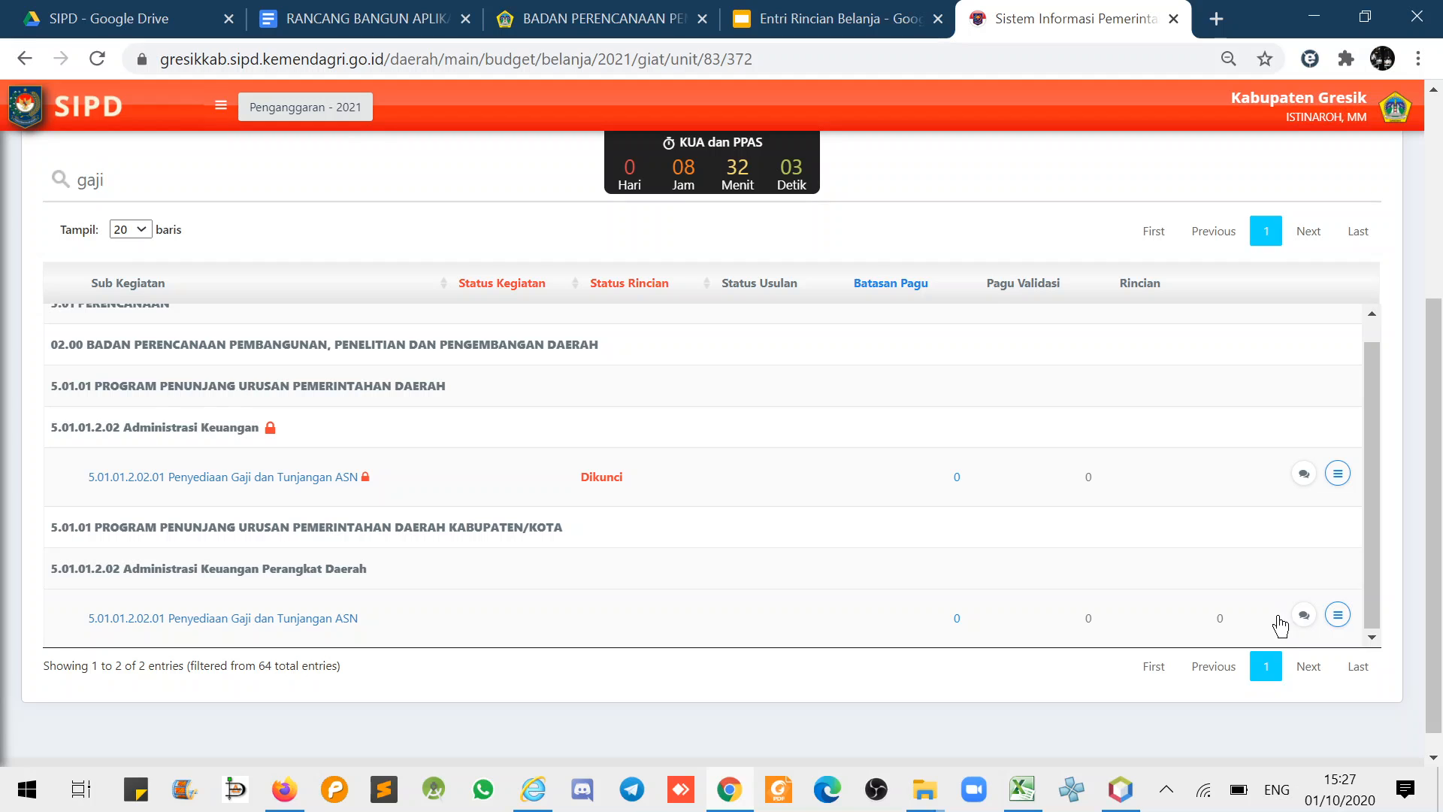
pyautogui.click(1338, 617)
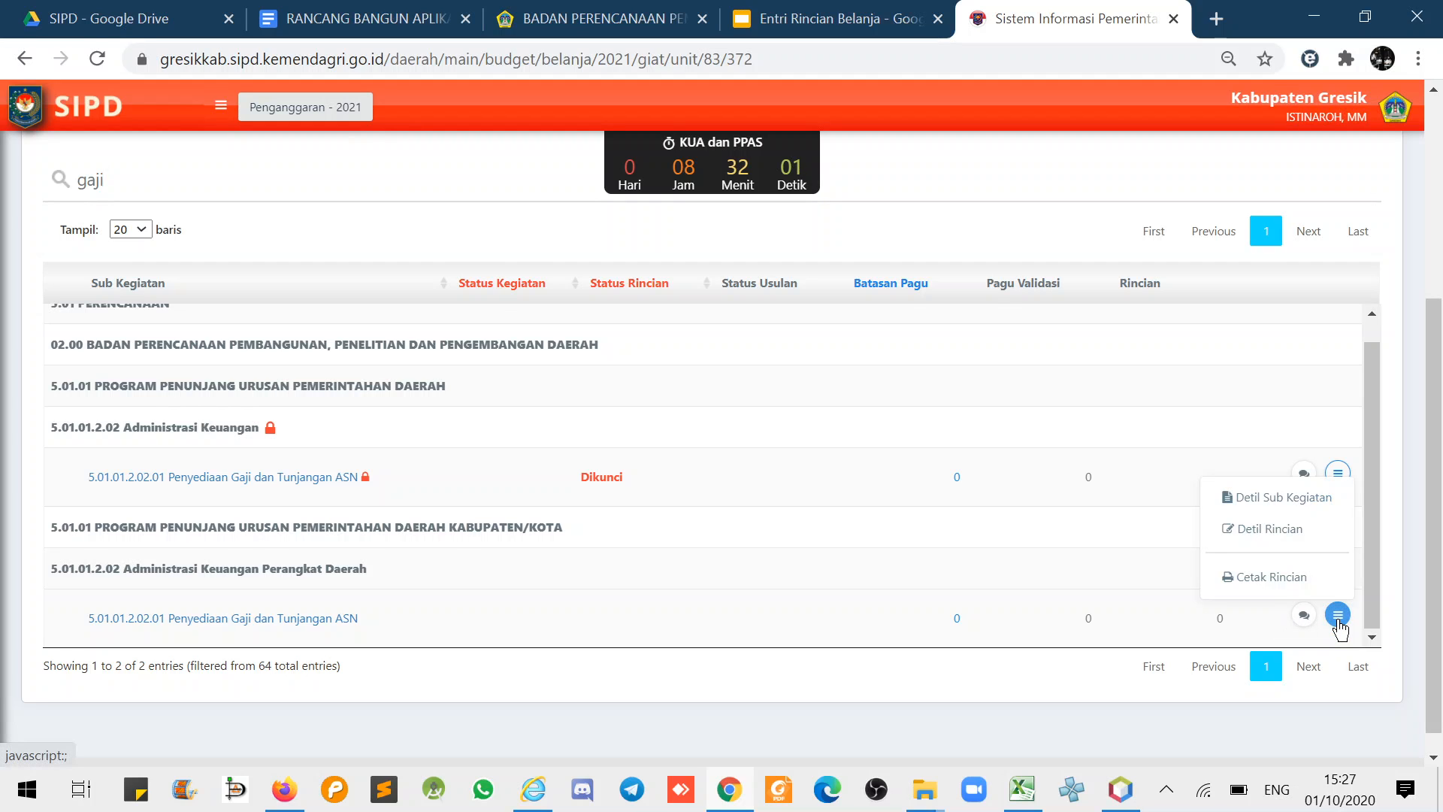
# - Delete the Gaji Pokok PNS, Tunjangan Keluarga PNS and Pembulatan Gaji PNS rincian items
pyautogui.click(1281, 536)
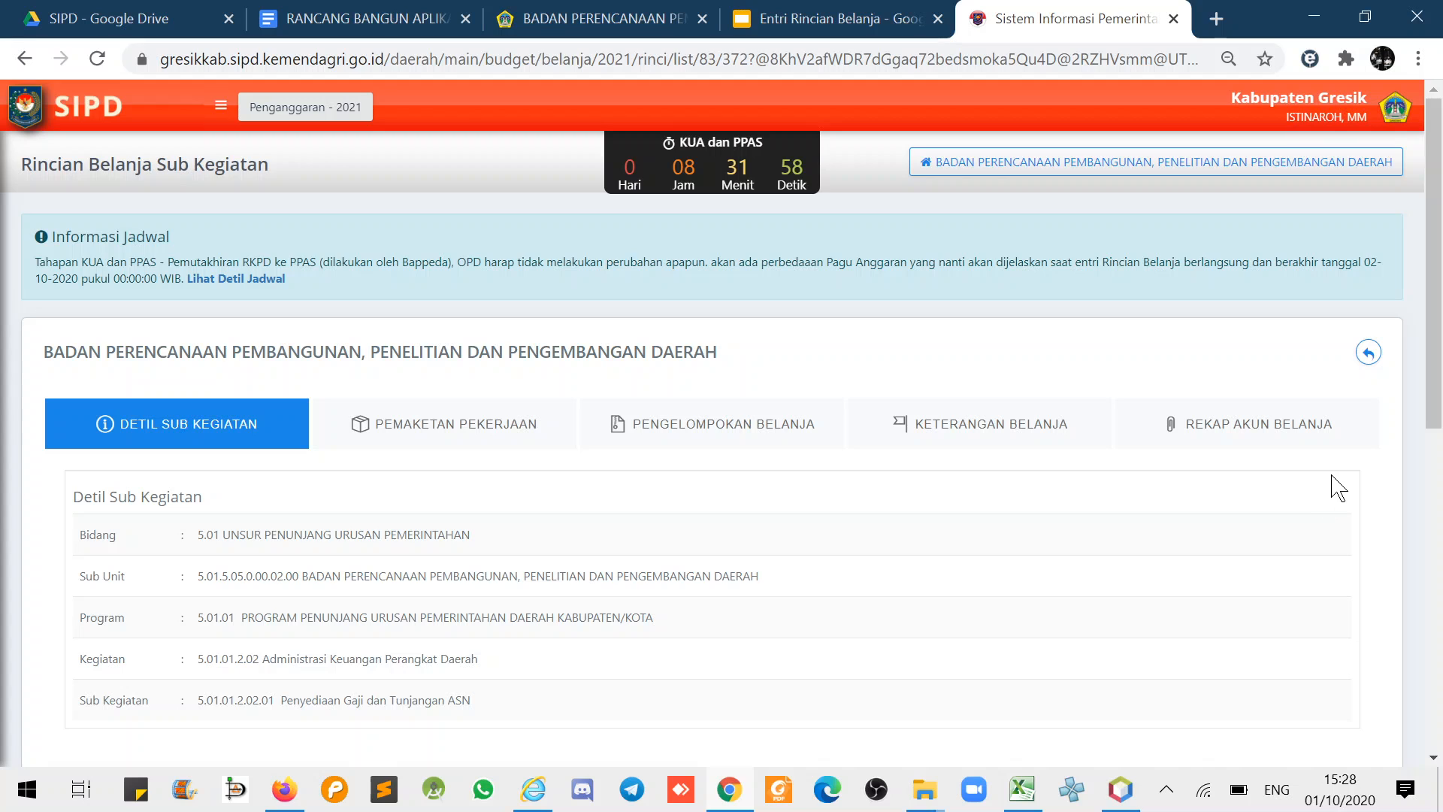
pyautogui.scroll(-5, 1330, 488)
pyautogui.scroll(-4, 1381, 496)
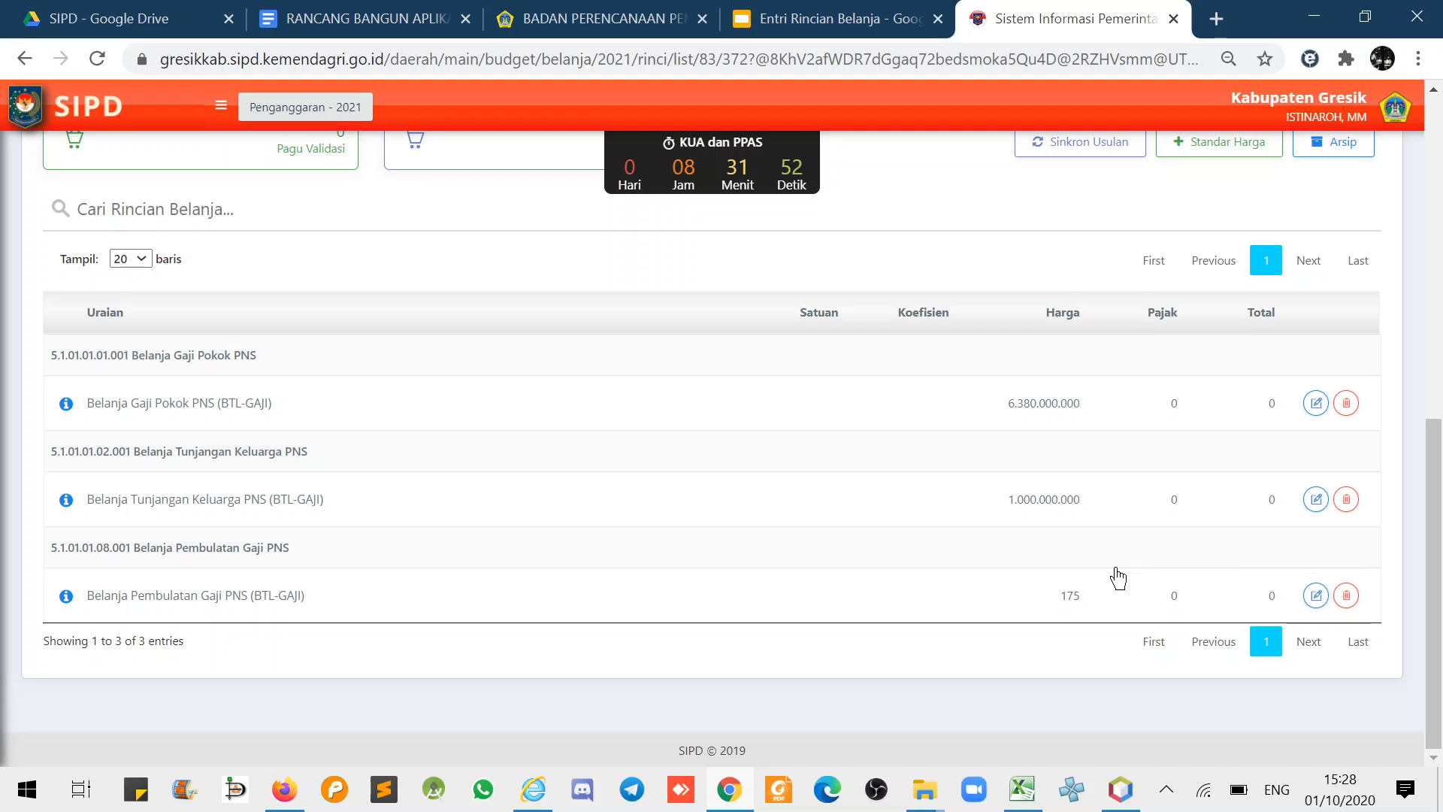
pyautogui.click(1352, 409)
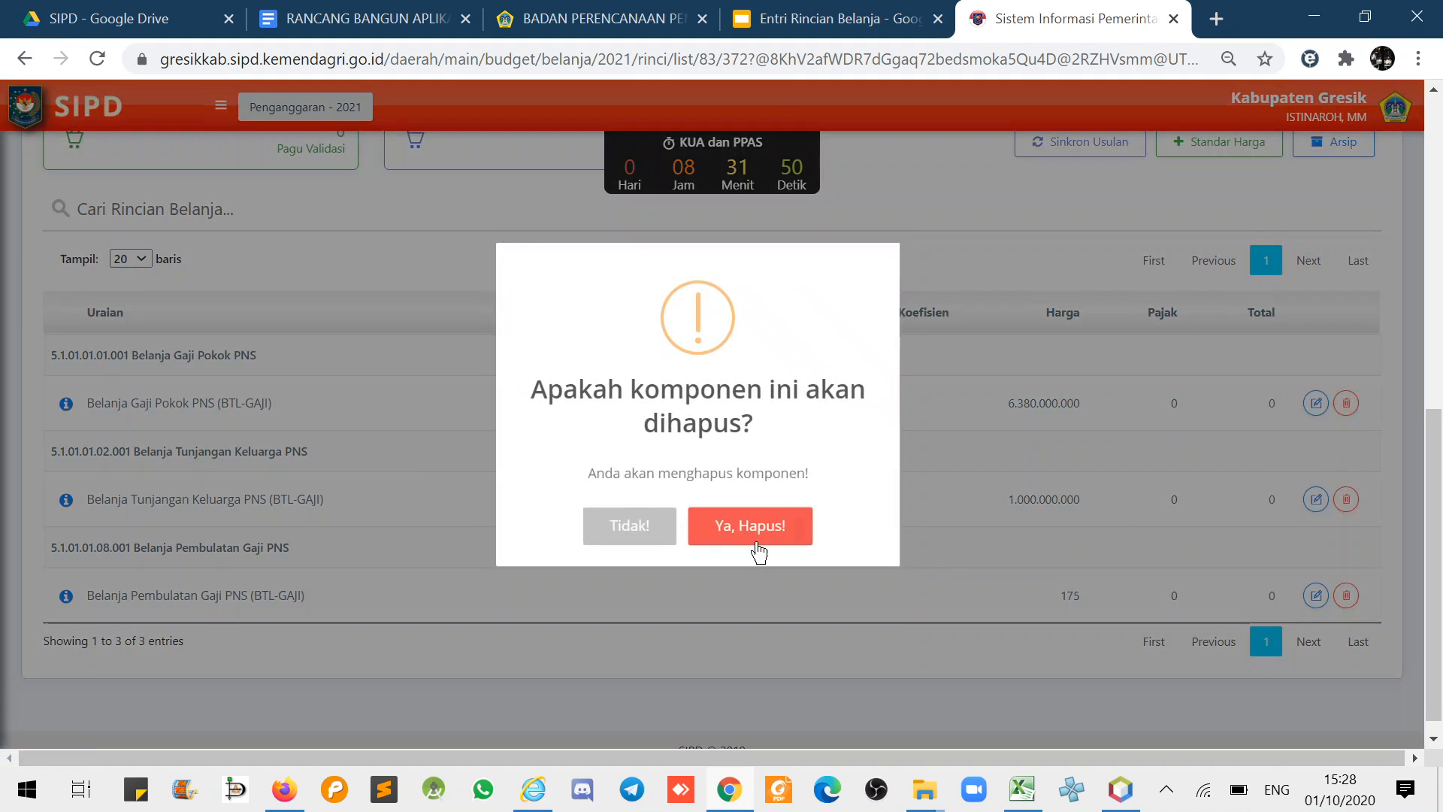
pyautogui.click(765, 539)
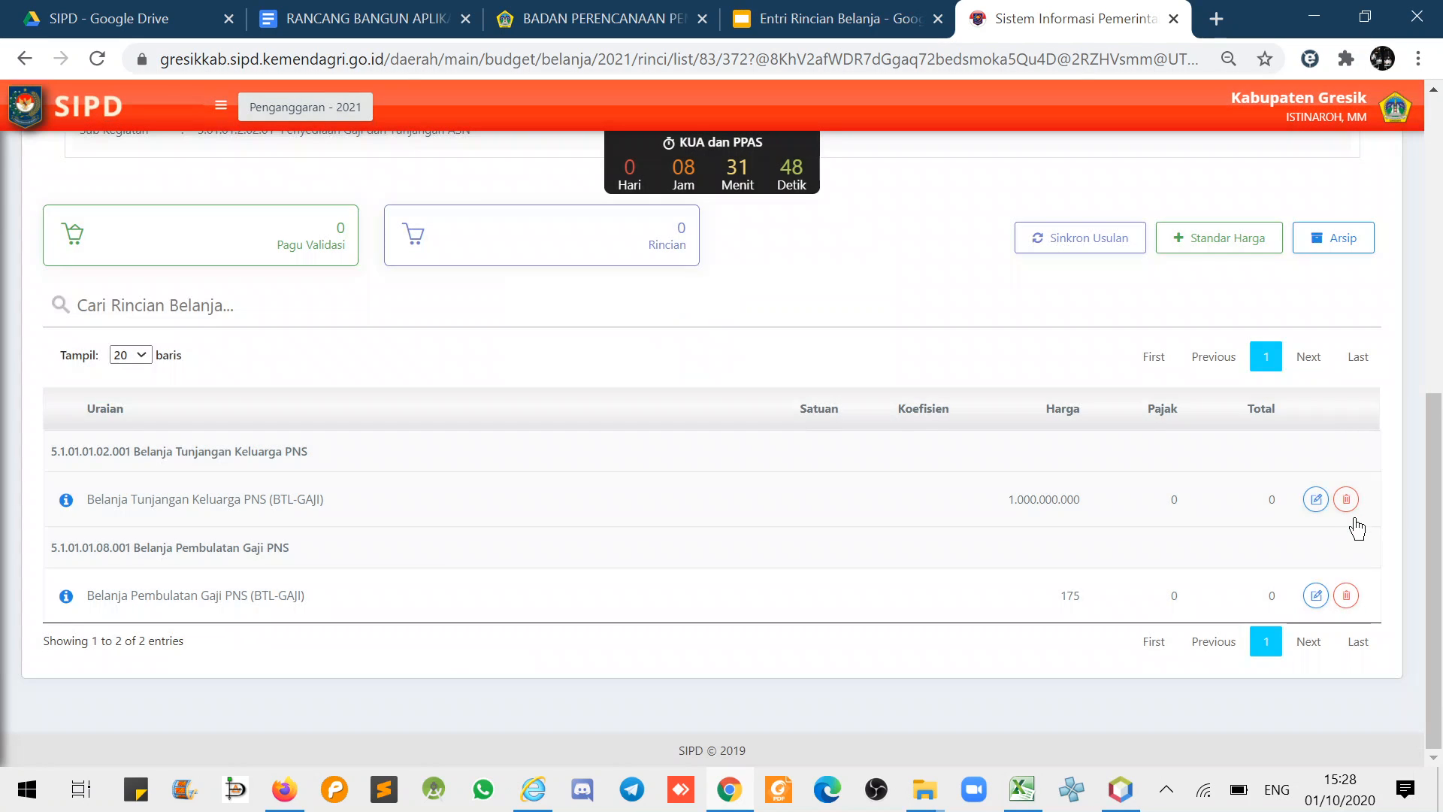
pyautogui.click(1347, 499)
pyautogui.click(786, 530)
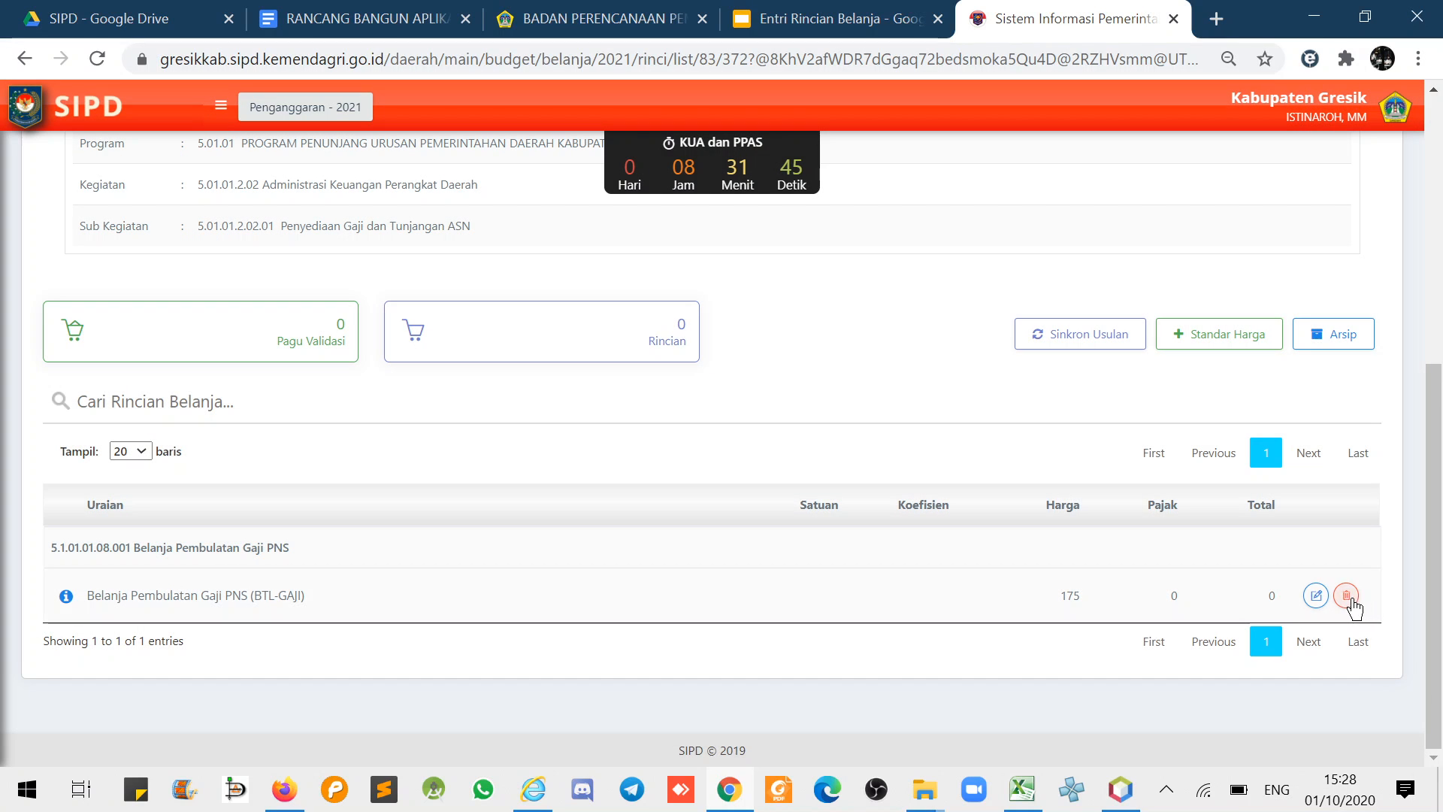
pyautogui.click(1346, 595)
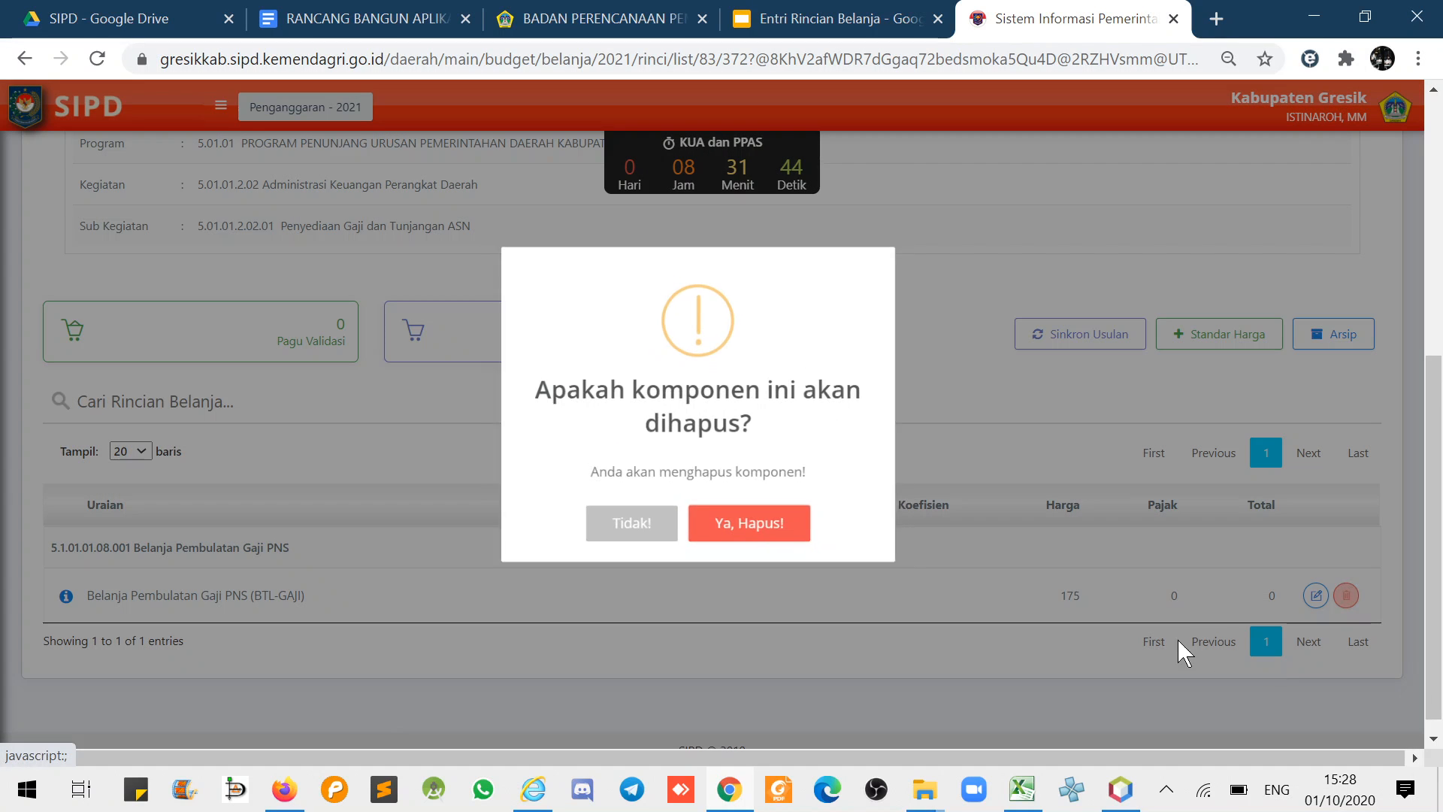
pyautogui.click(759, 526)
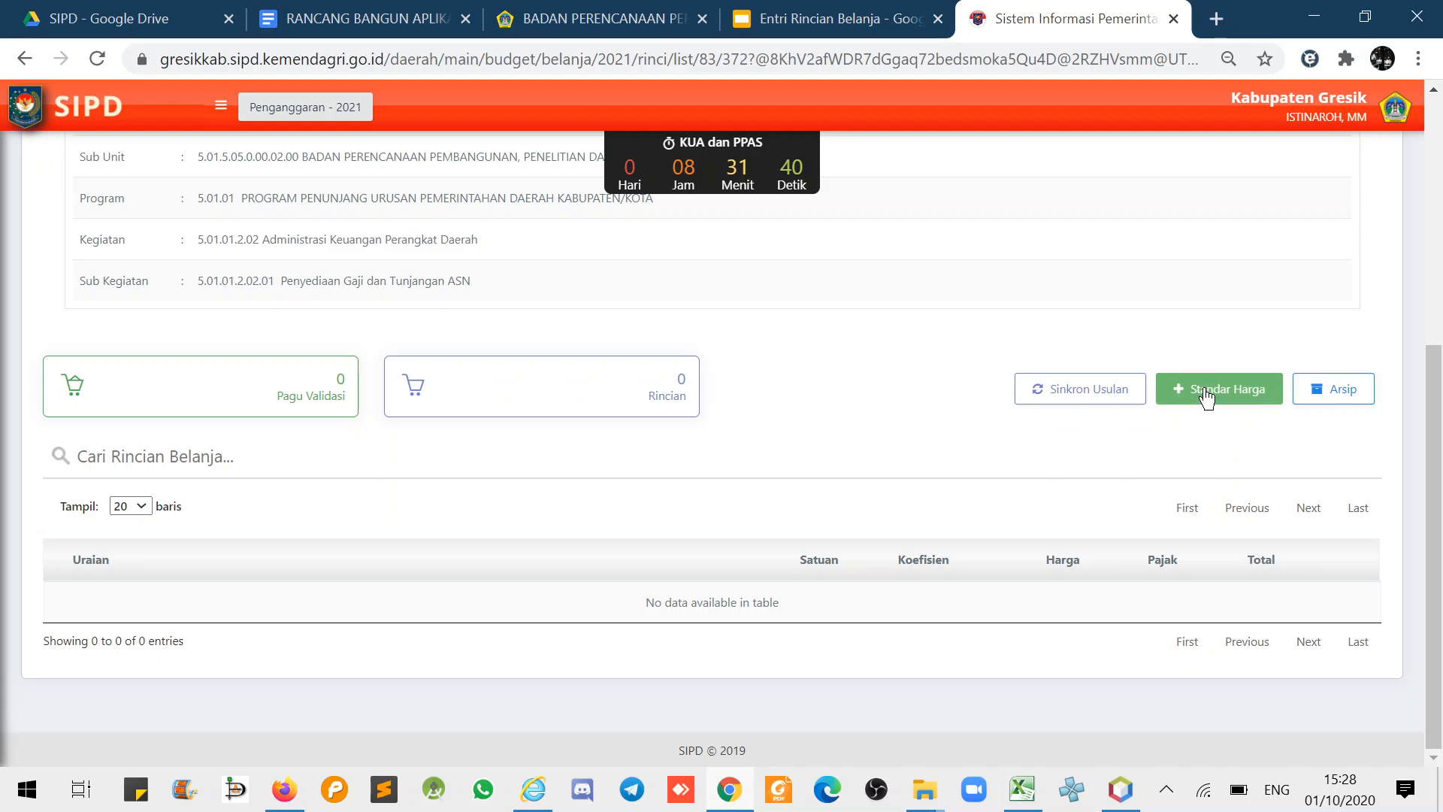
# - Start a standard-price rincian: Jenis Belanja Gaji dan Tunjangan ASN, account Belanja Gaji Pokok PNS
pyautogui.click(1207, 396)
pyautogui.click(1113, 193)
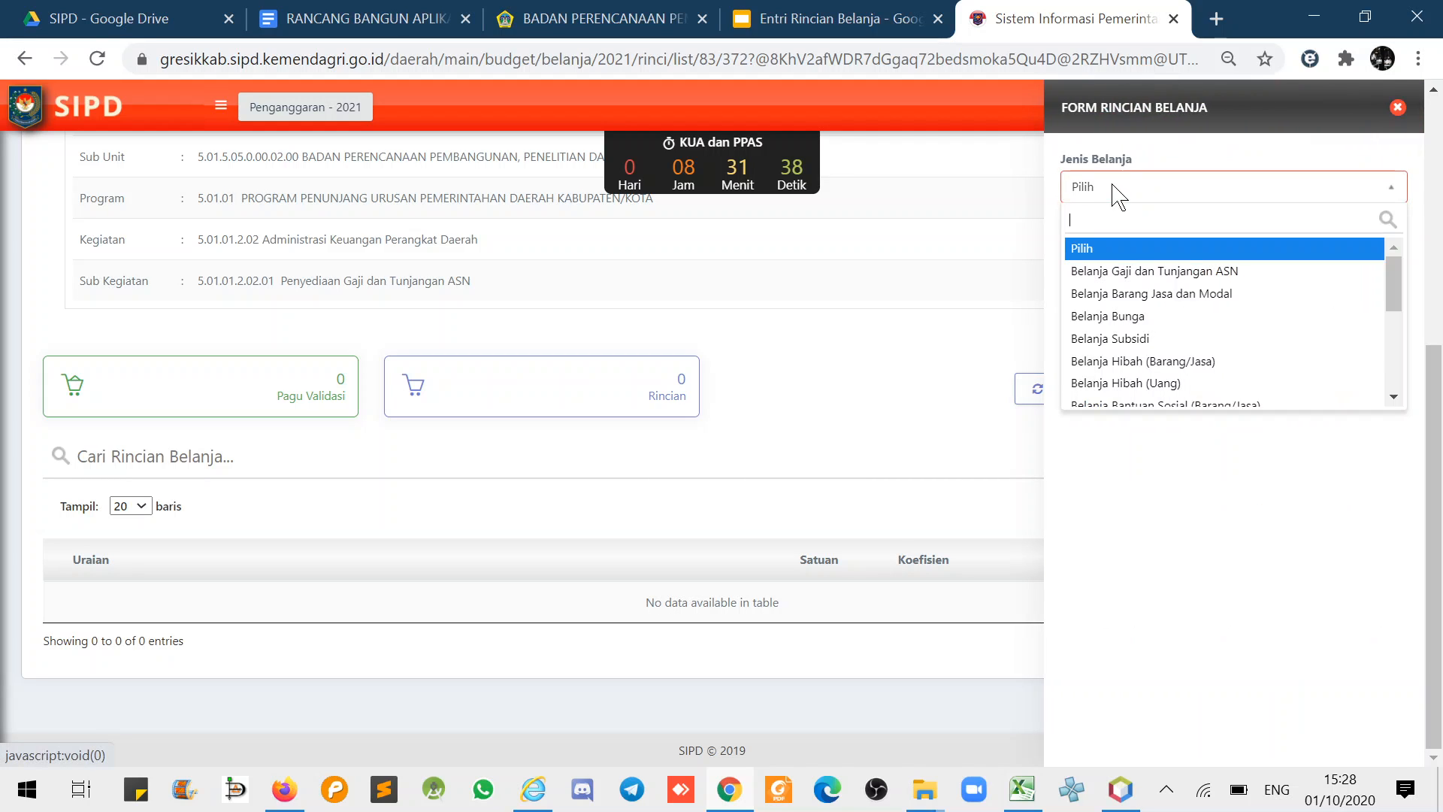
pyautogui.click(1122, 272)
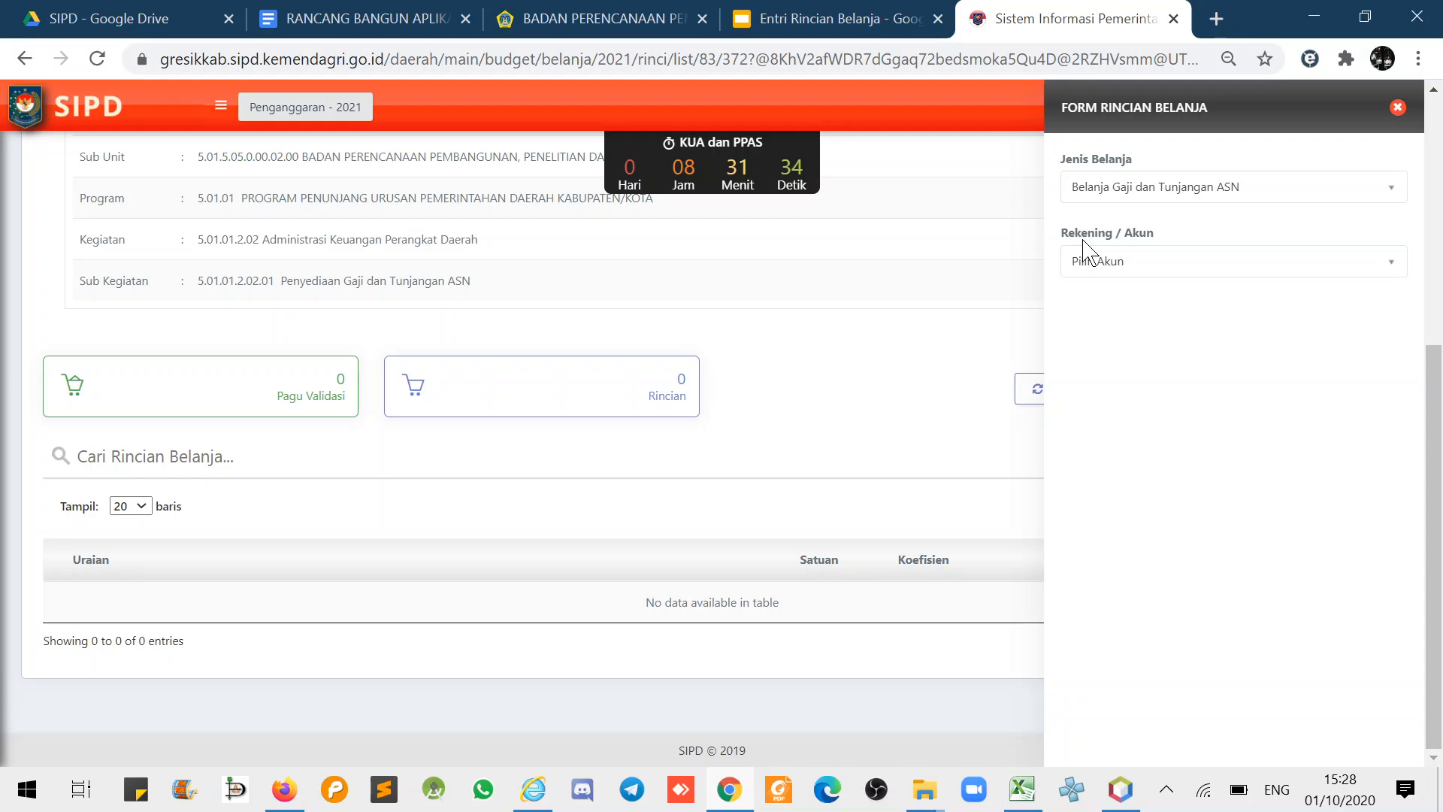
pyautogui.click(1099, 262)
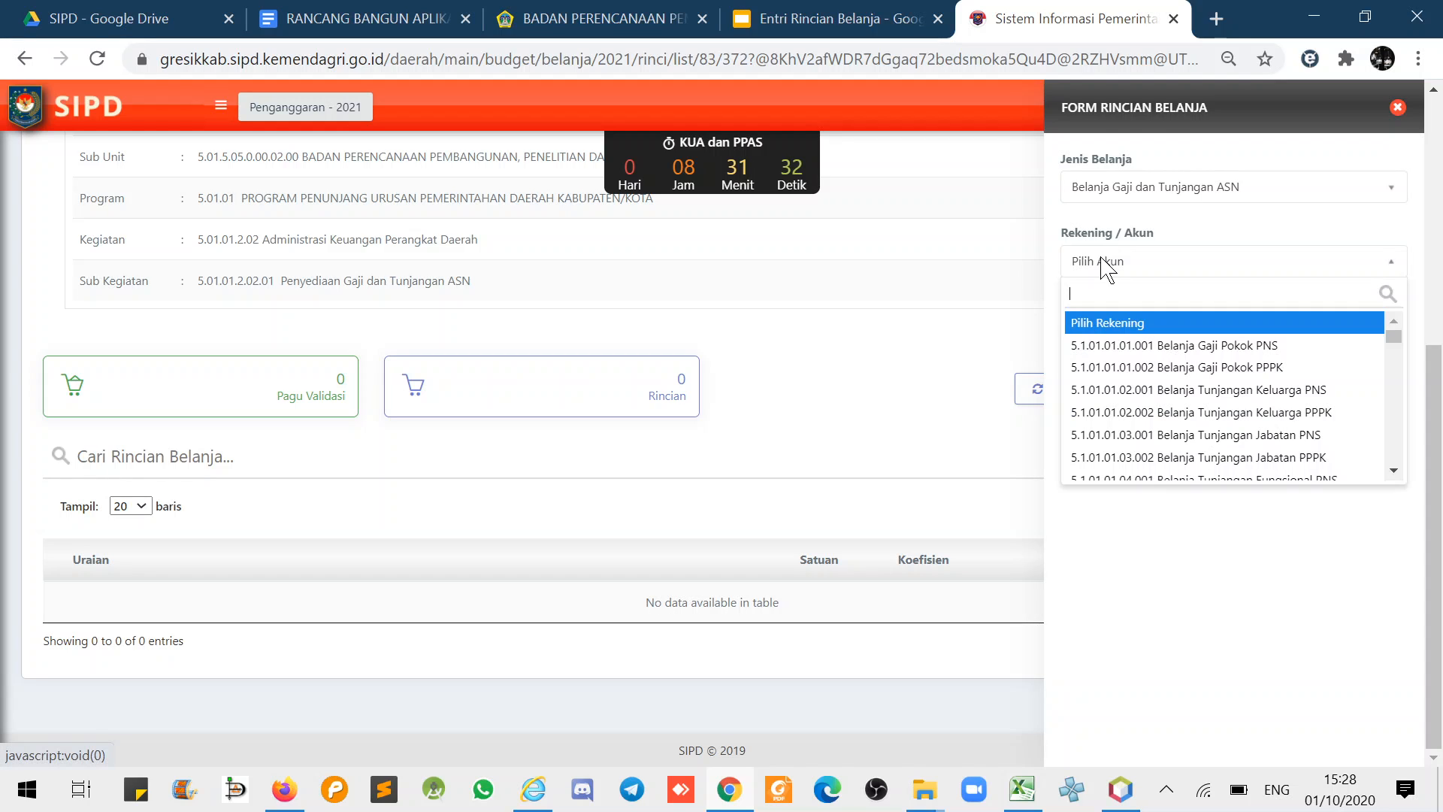
pyautogui.click(1124, 347)
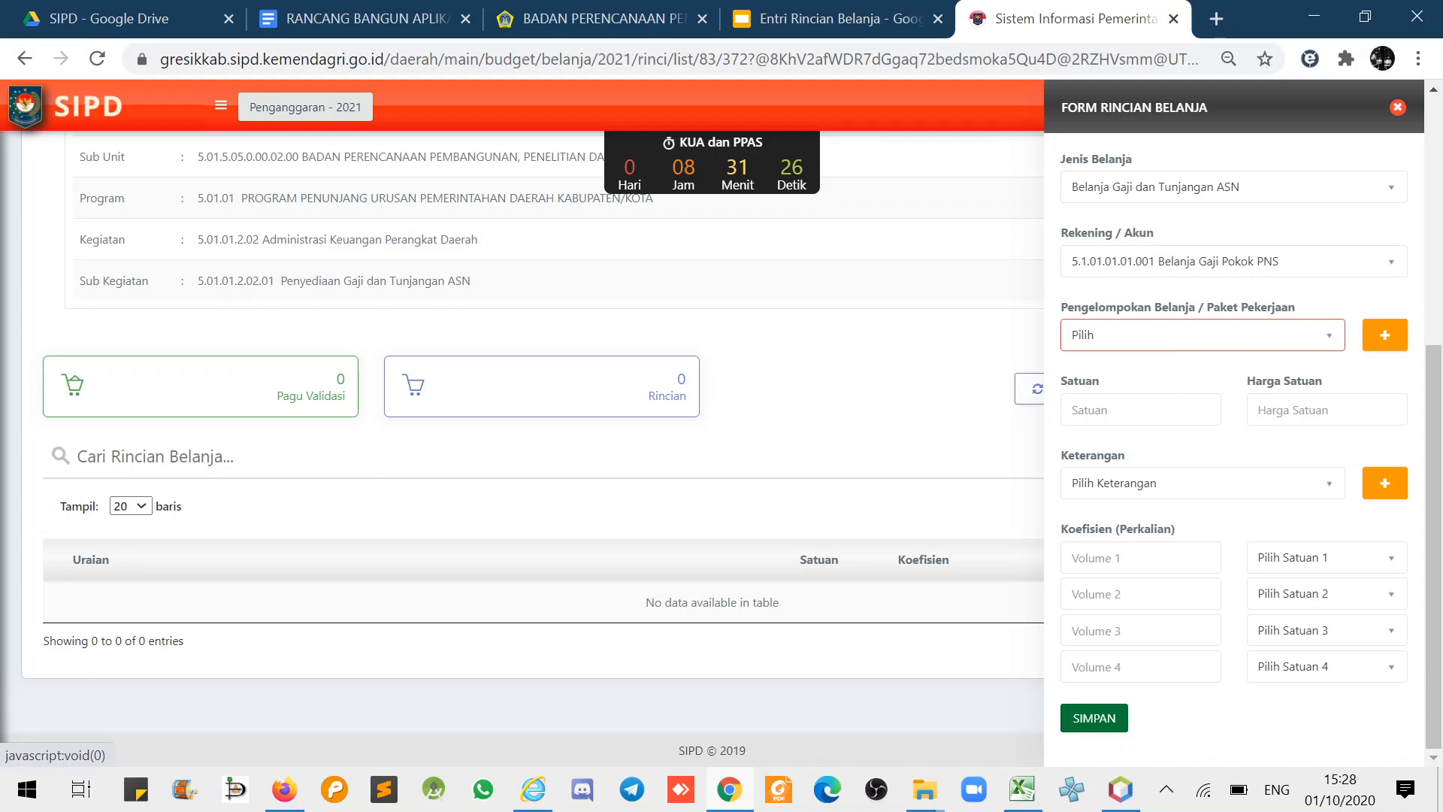
pyautogui.click(1141, 410)
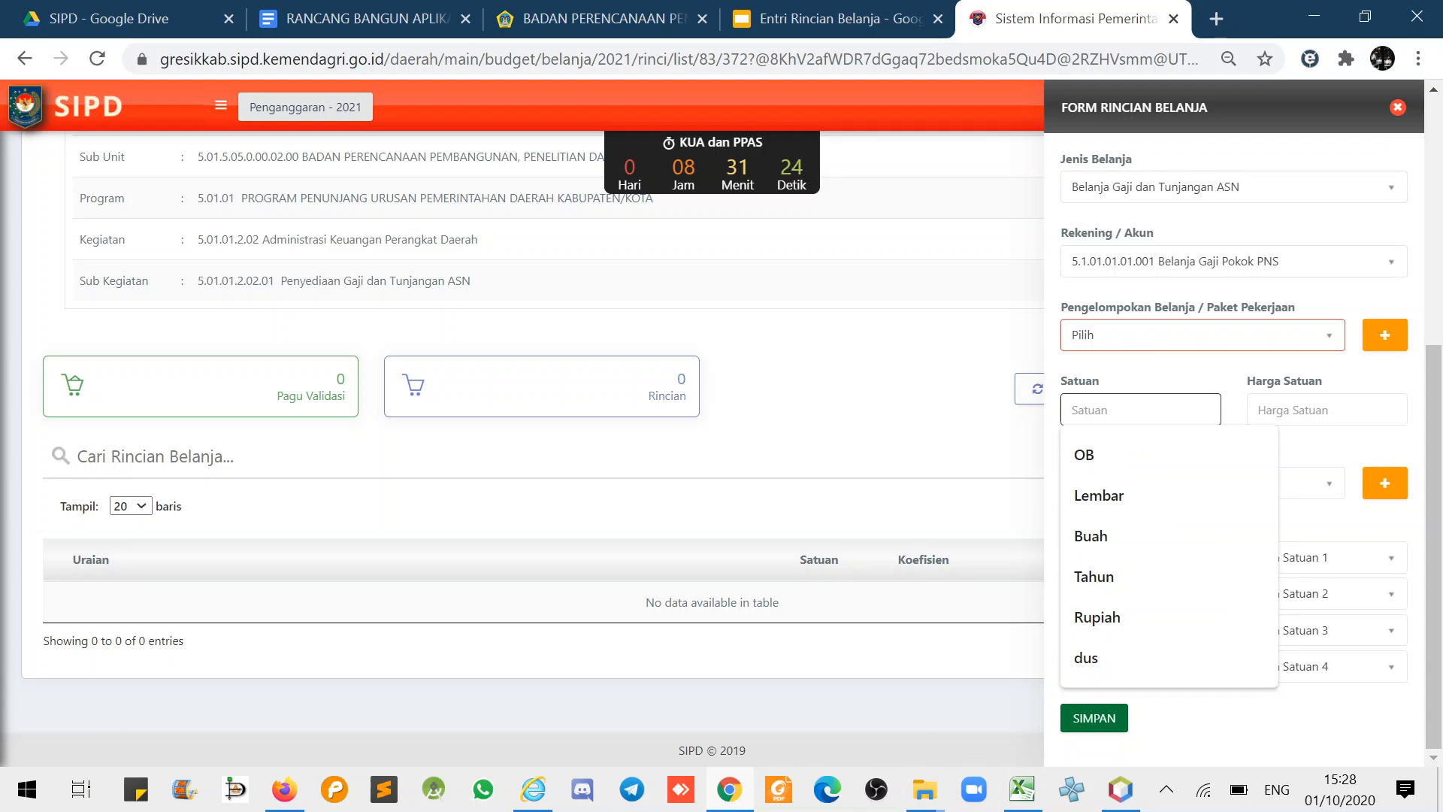
pyautogui.write('Tahun')
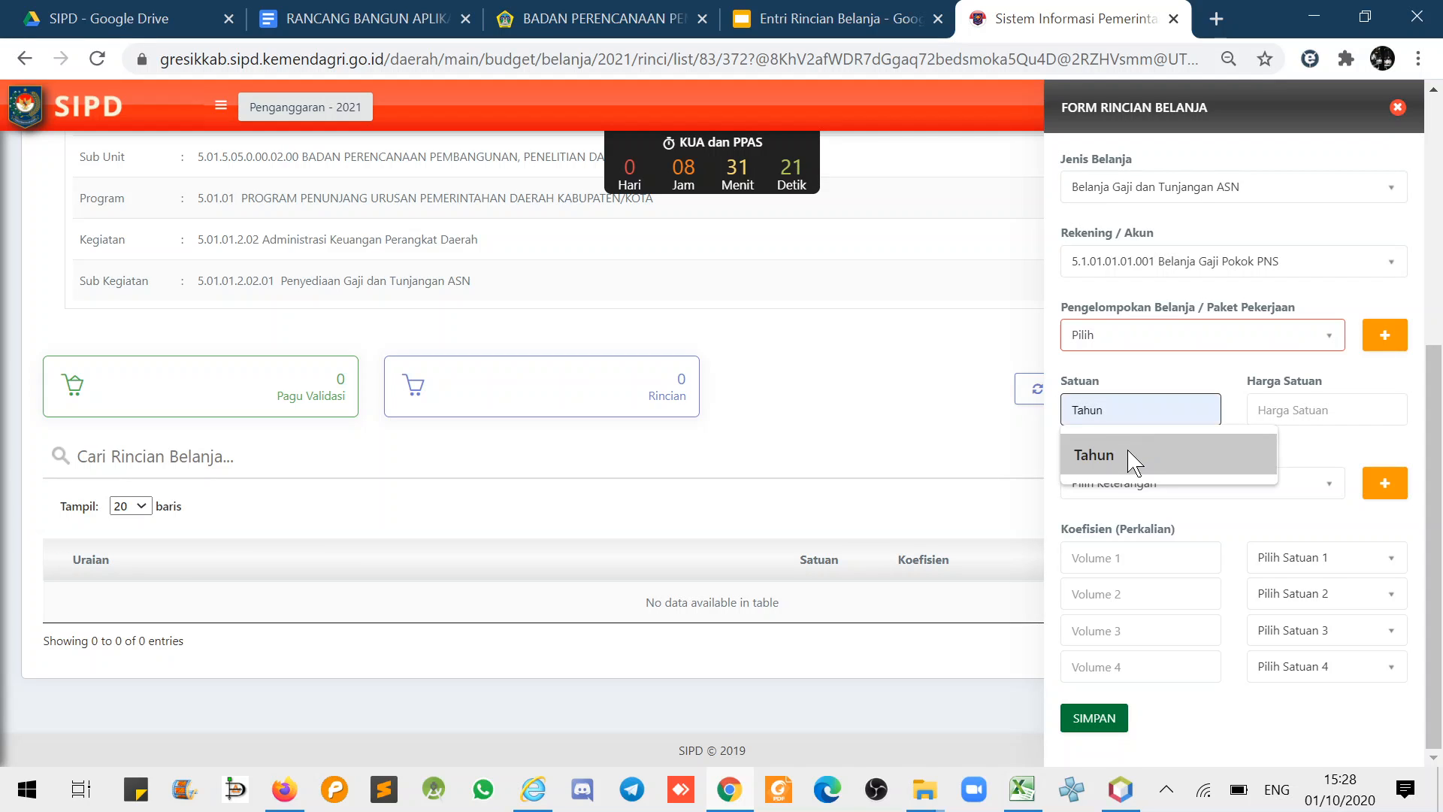
pyautogui.click(1141, 454)
pyautogui.press('Tab')
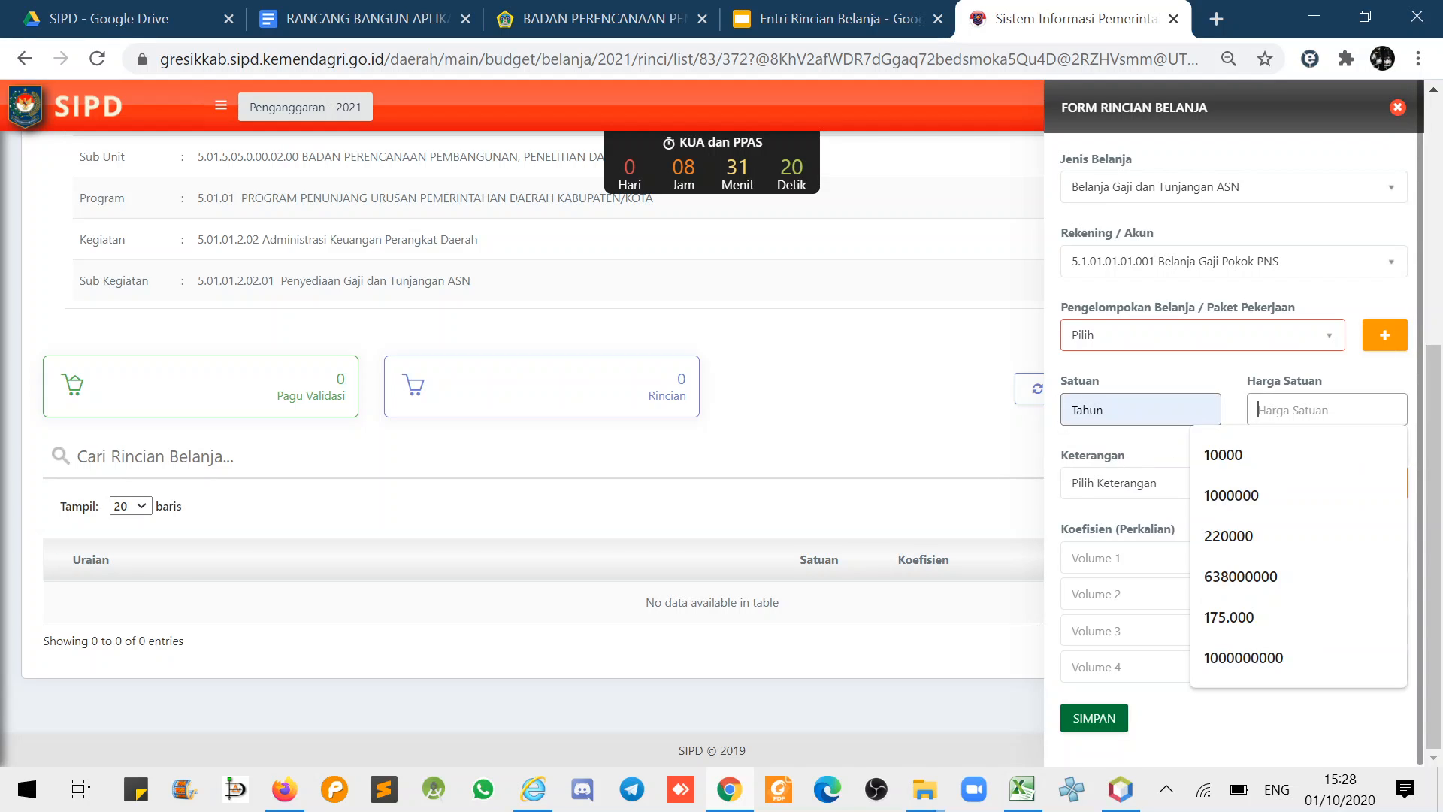
pyautogui.click(1259, 575)
pyautogui.write('0')
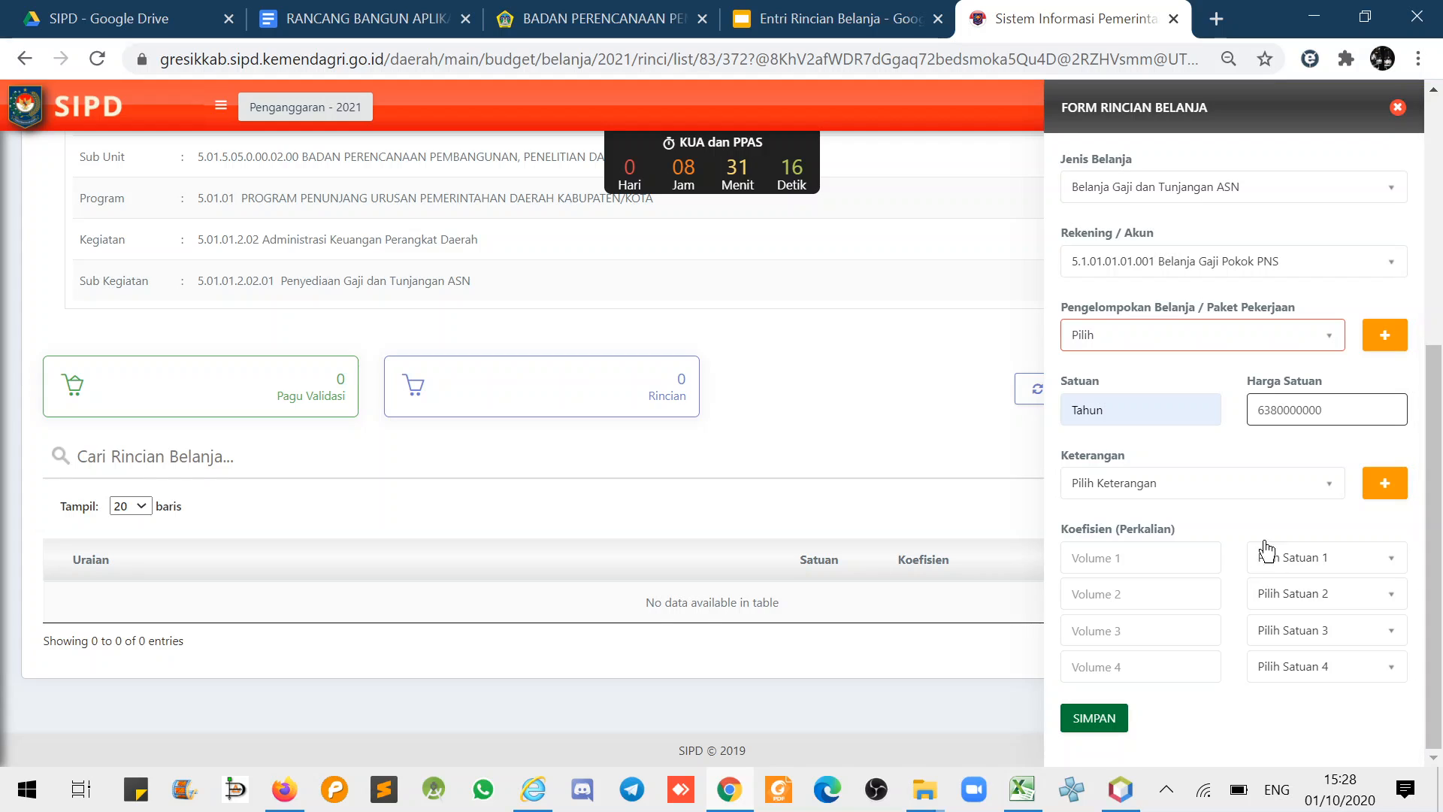
pyautogui.click(1140, 558)
pyautogui.write('1')
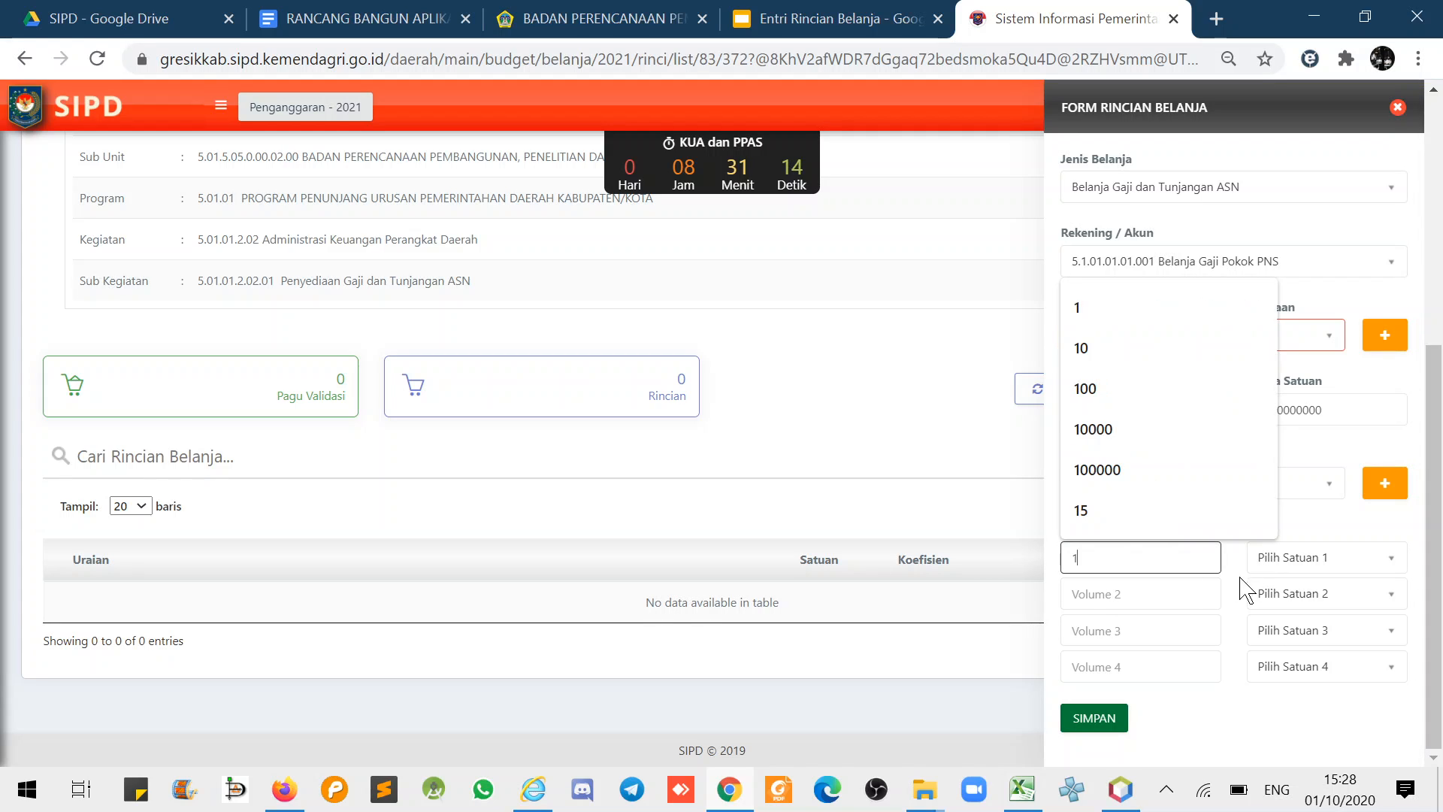
pyautogui.click(1273, 563)
pyautogui.write('Tahu')
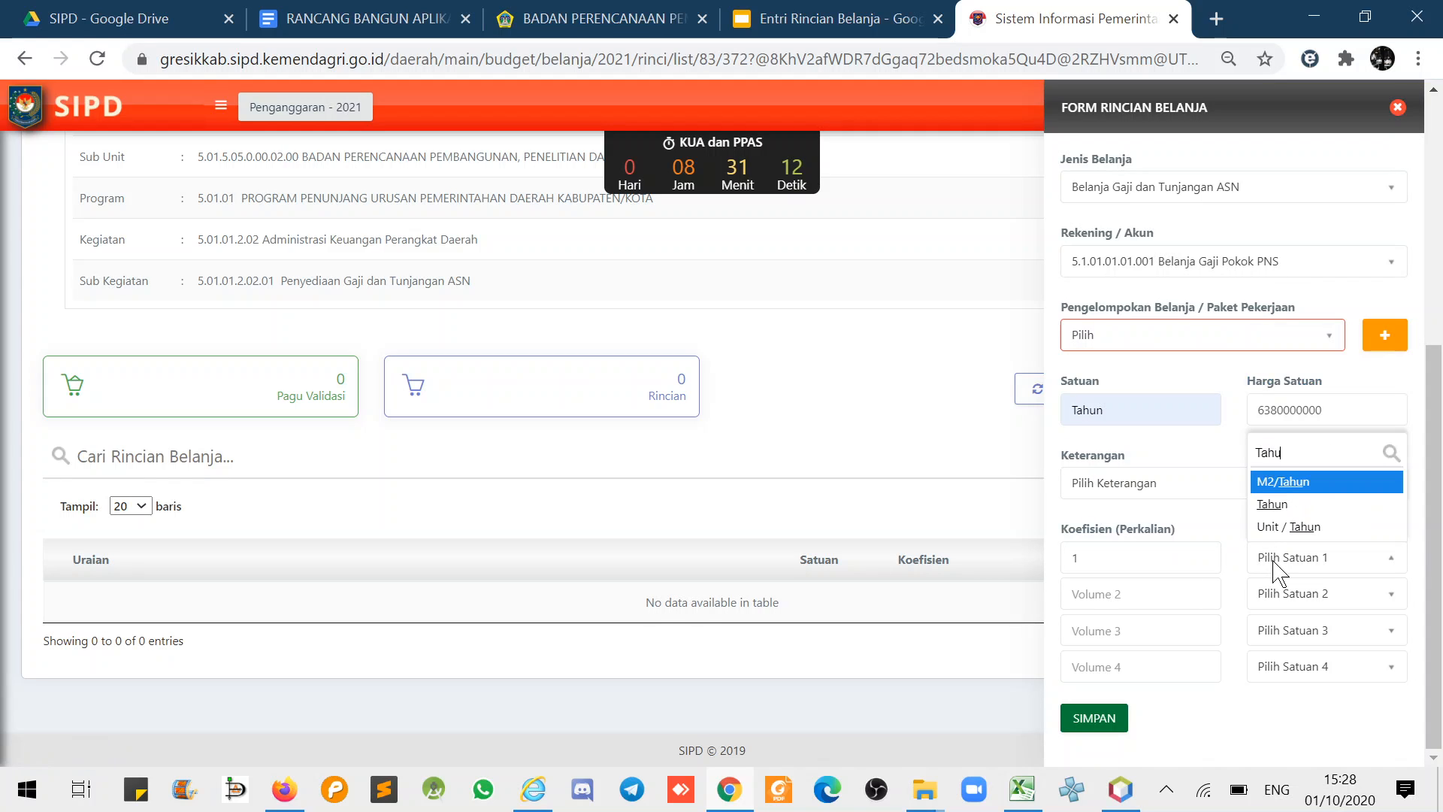
pyautogui.click(1272, 503)
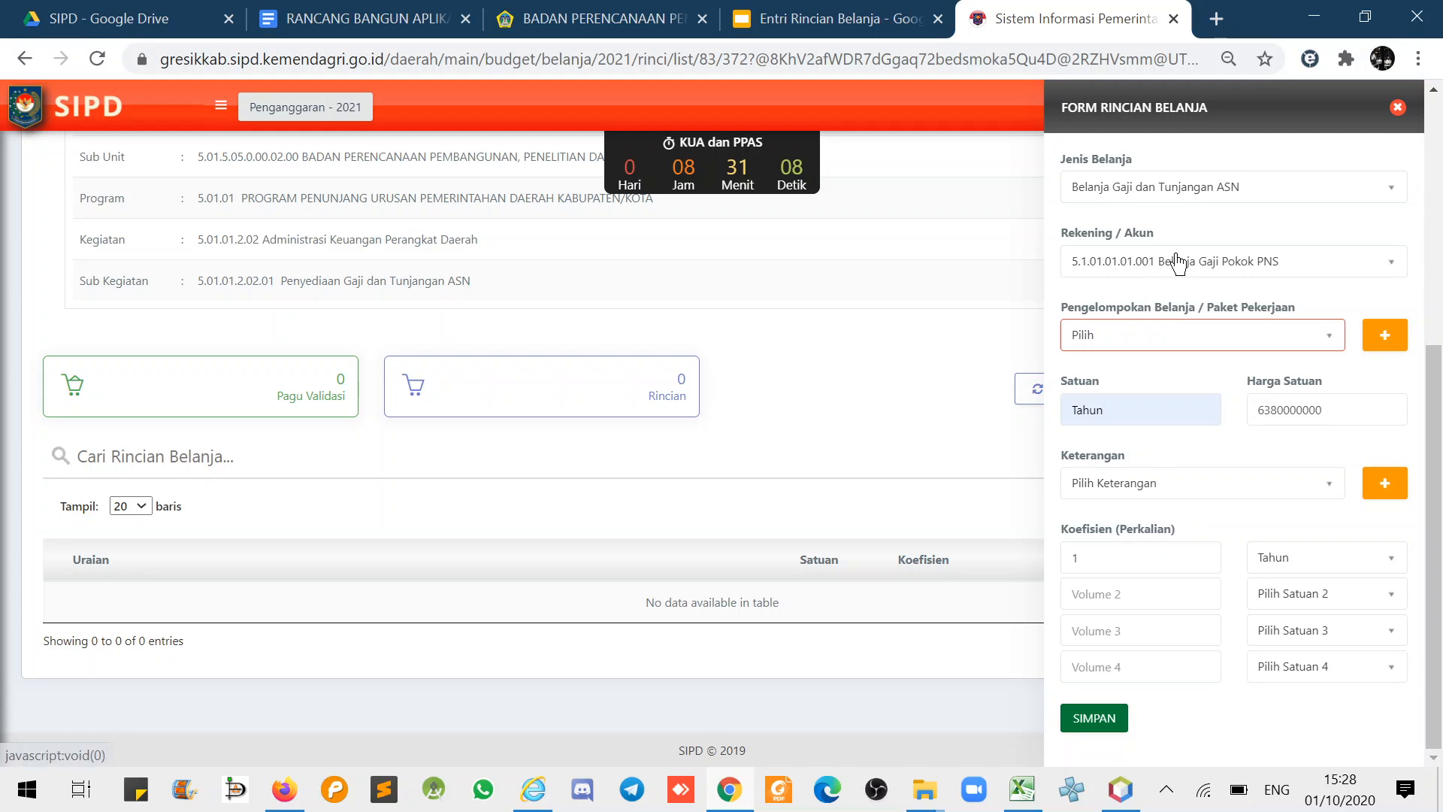
pyautogui.click(1095, 717)
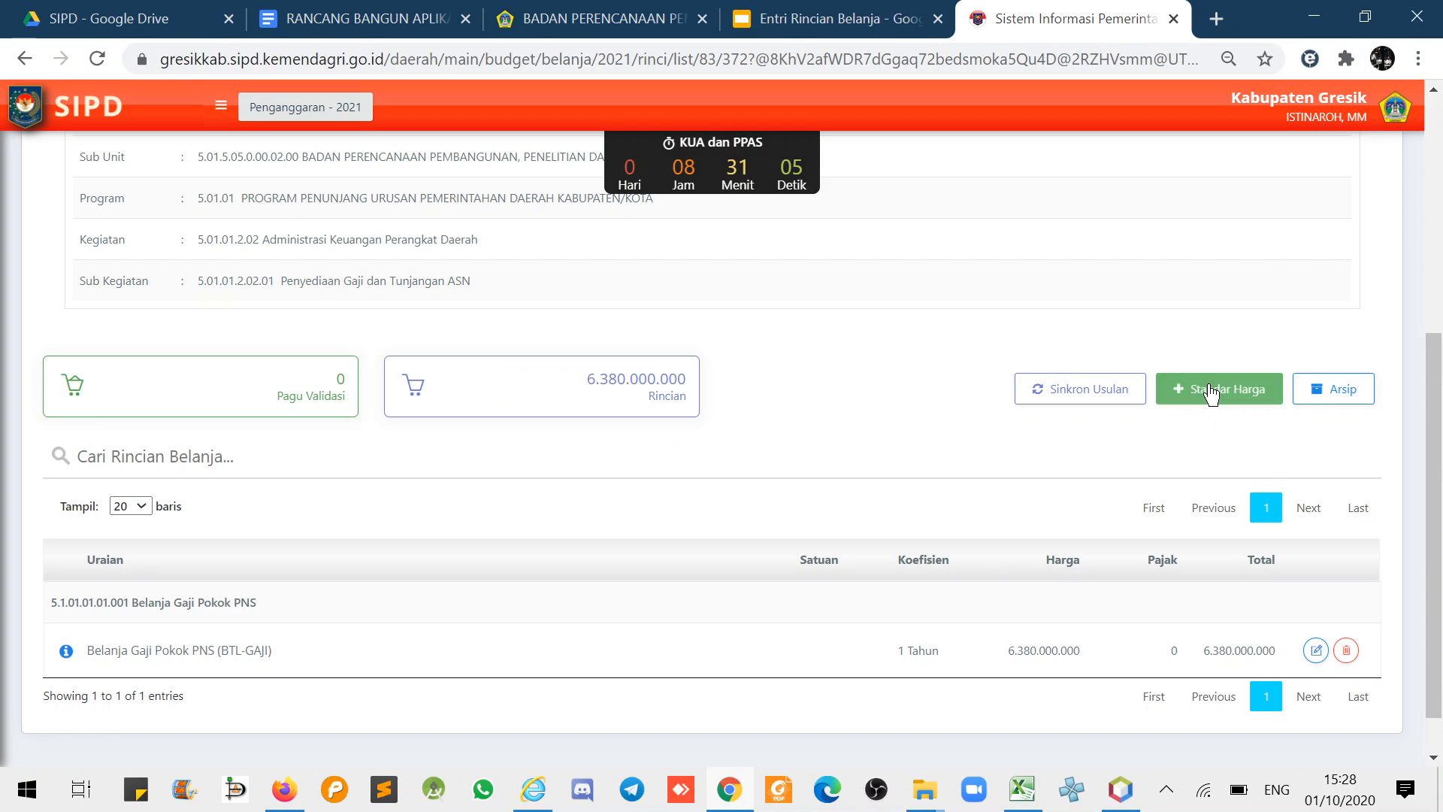
# - Start a Standar Harga rincian: Belanja Gaji dan Tunjangan ASN, account Belanja Tunjangan Keluarga PNS
pyautogui.click(1218, 390)
pyautogui.click(1190, 200)
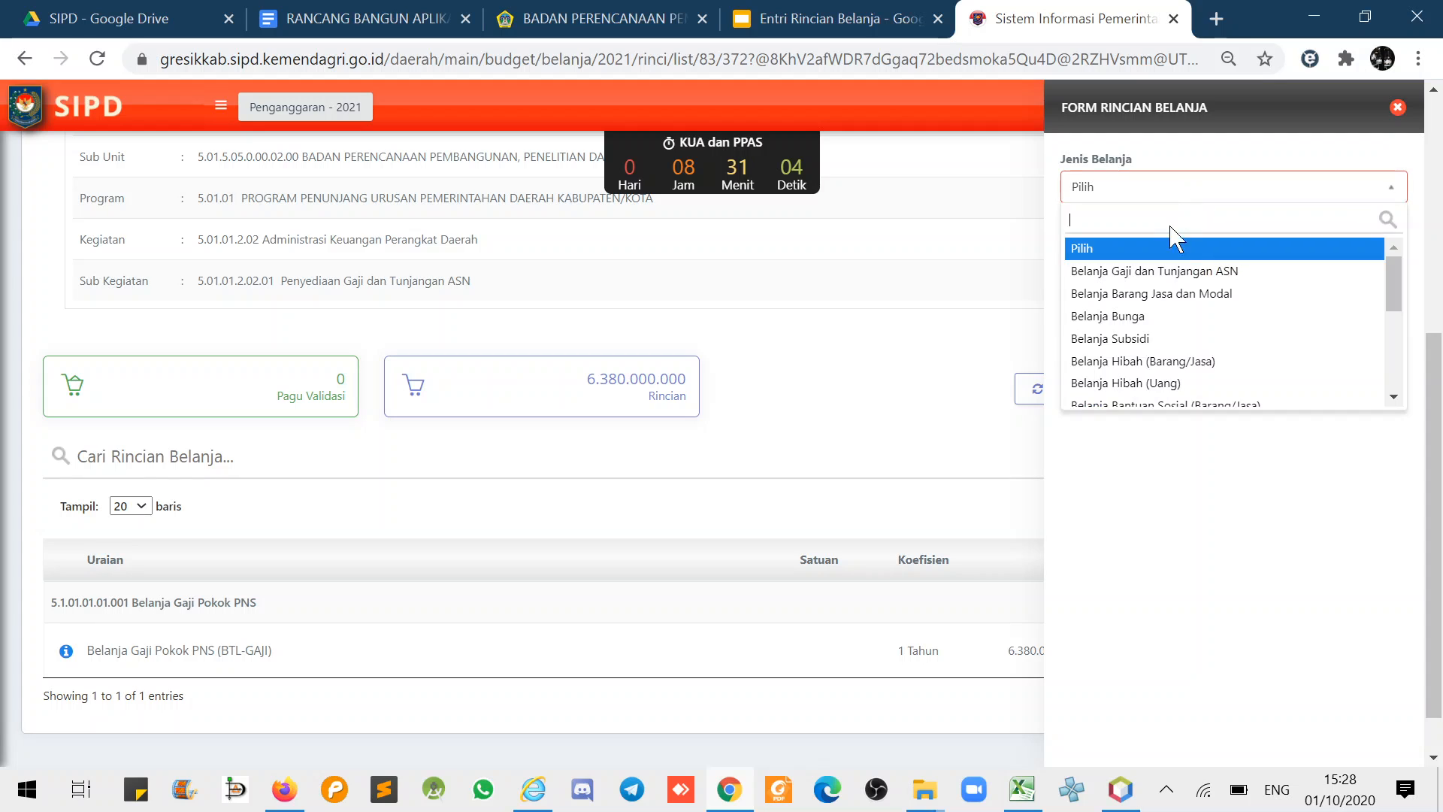
pyautogui.click(1153, 274)
pyautogui.click(1157, 263)
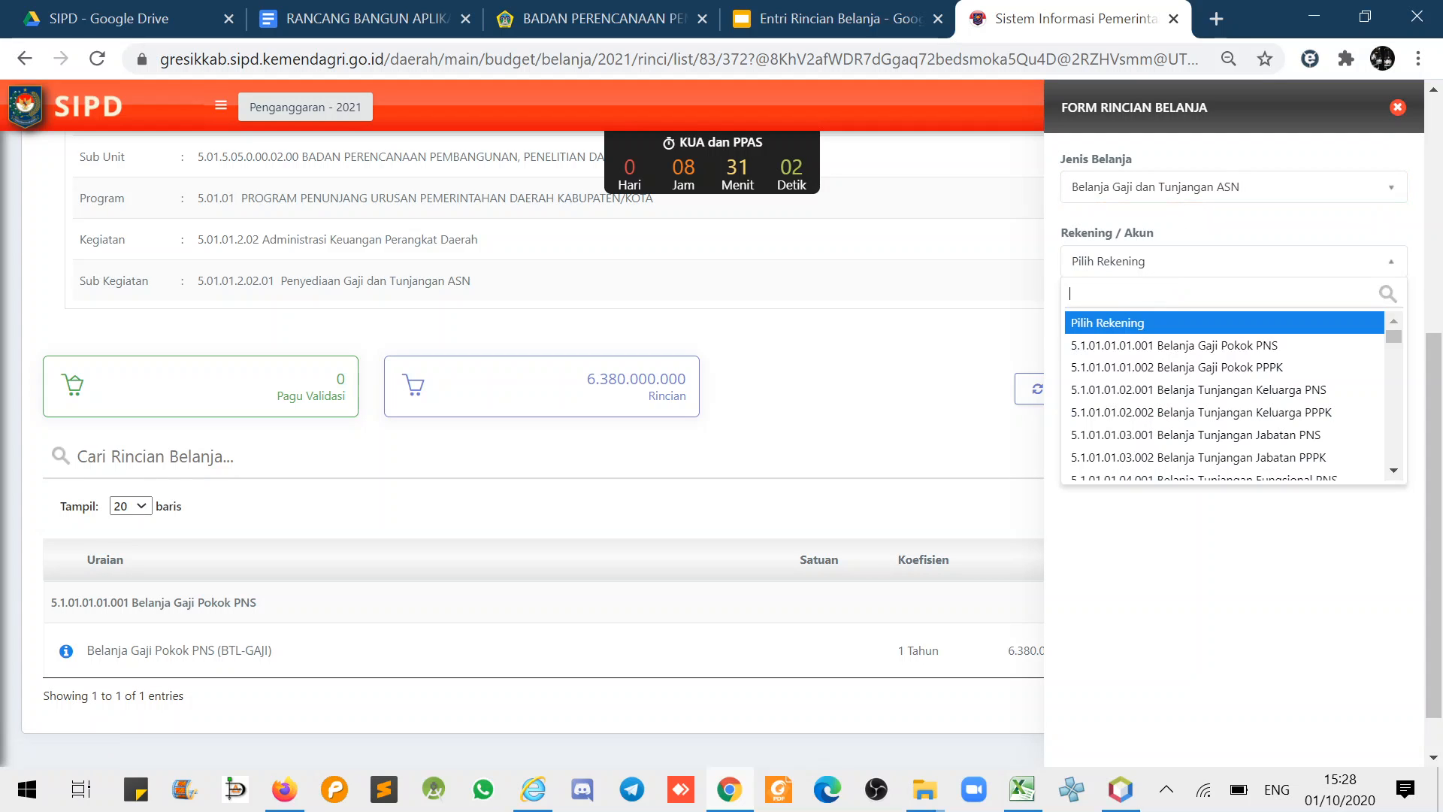
pyautogui.click(1192, 391)
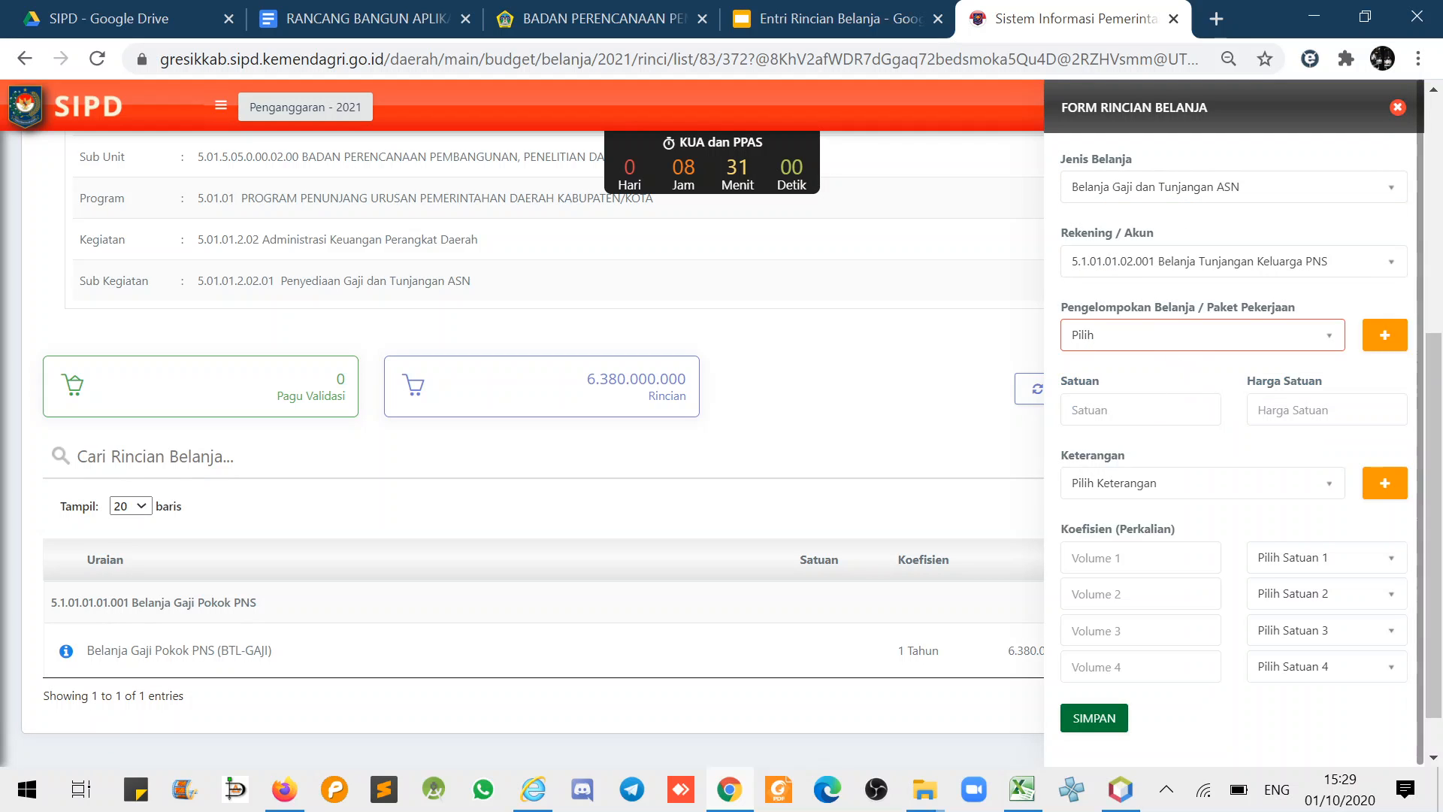
pyautogui.click(1131, 409)
pyautogui.write('Tahun')
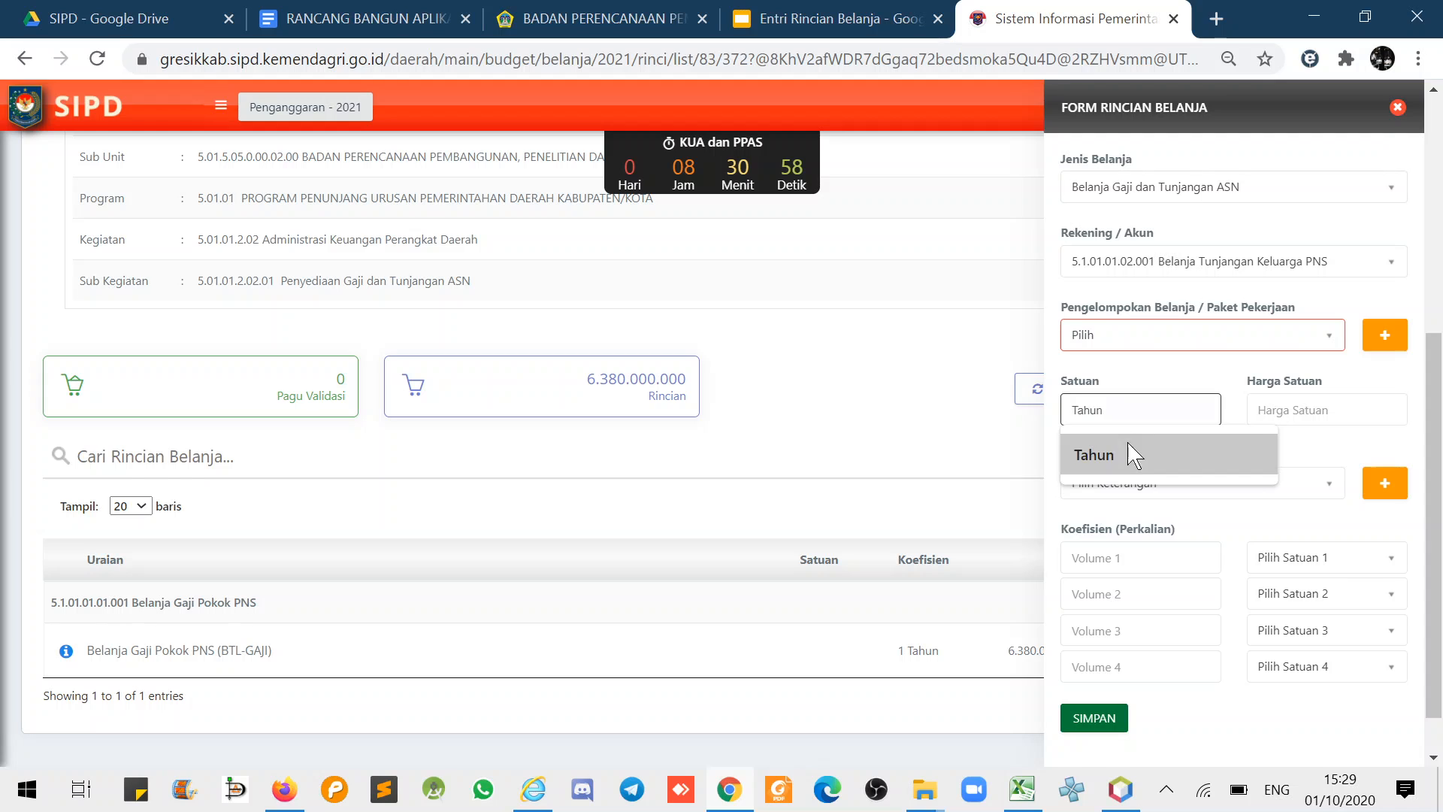
pyautogui.click(1135, 455)
pyautogui.click(1293, 410)
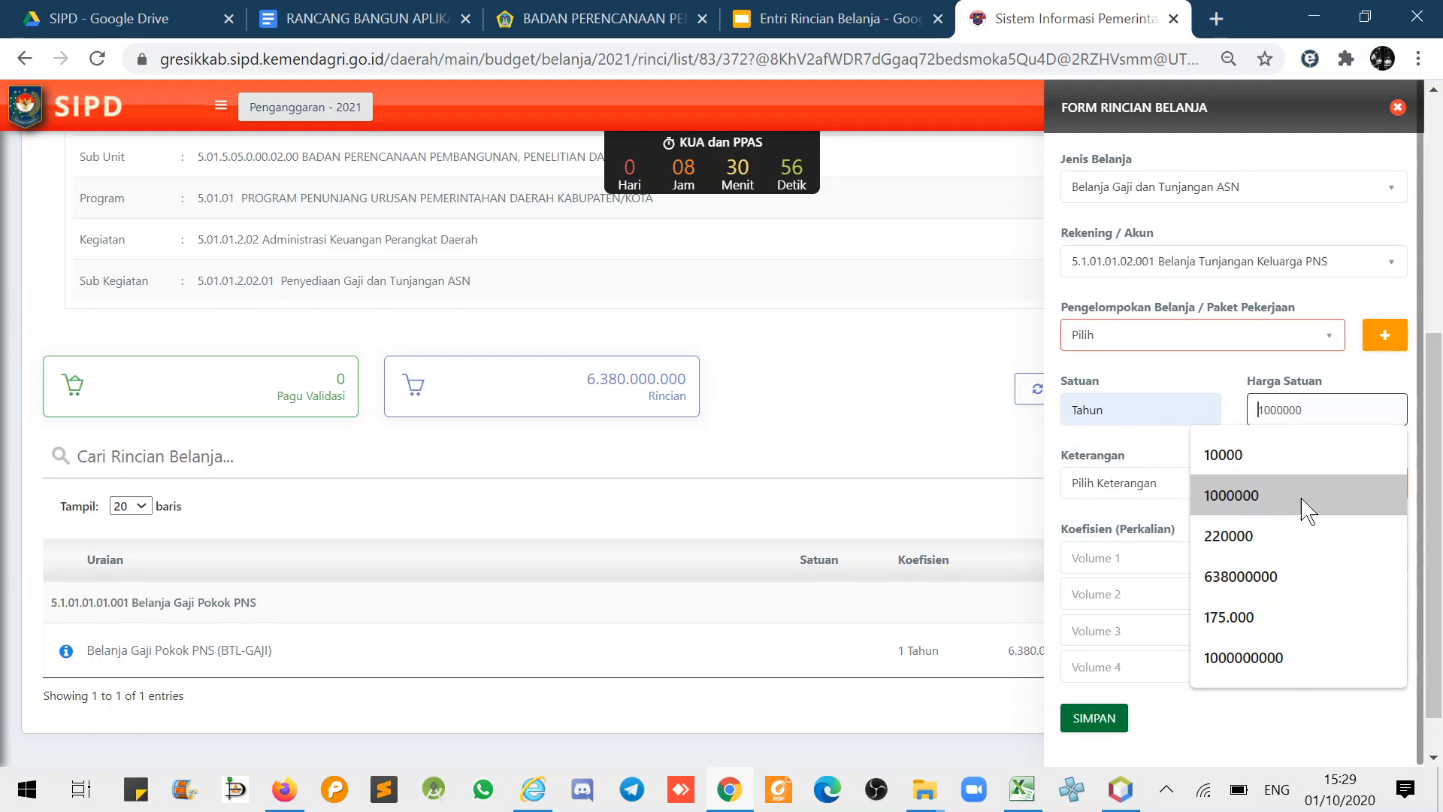
pyautogui.click(1287, 669)
pyautogui.click(1141, 558)
pyautogui.write('1')
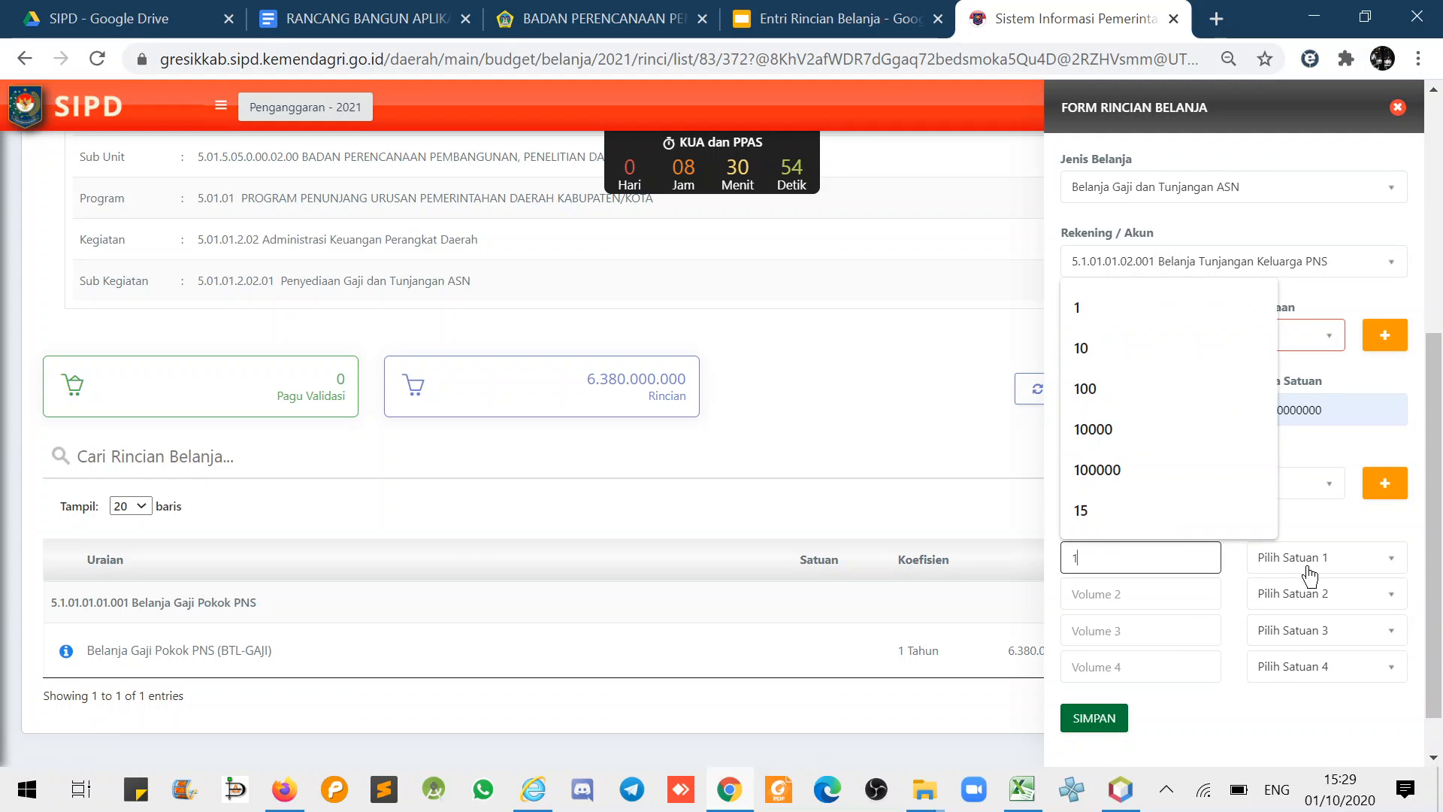
pyautogui.click(1308, 570)
pyautogui.write('Tahu')
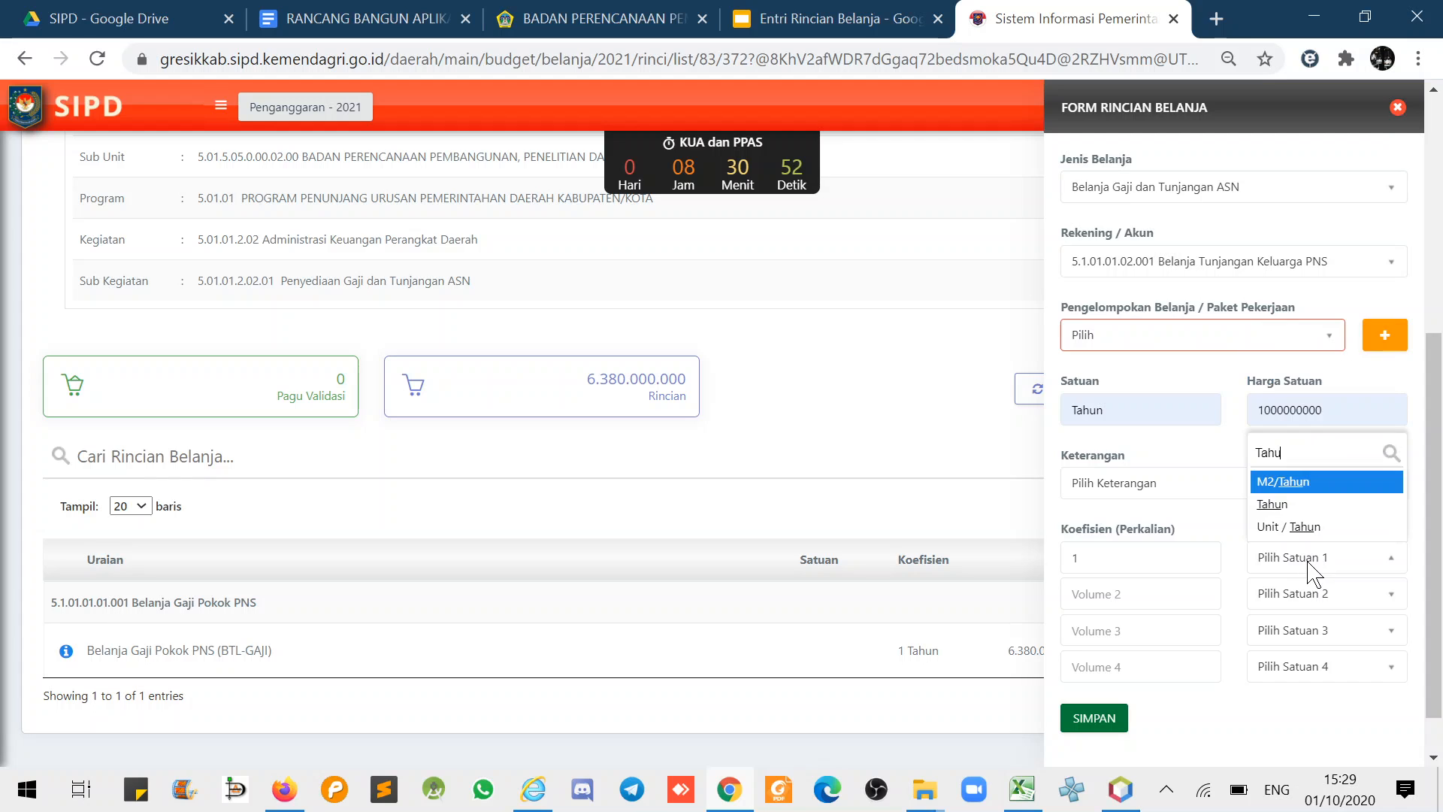
pyautogui.click(1278, 504)
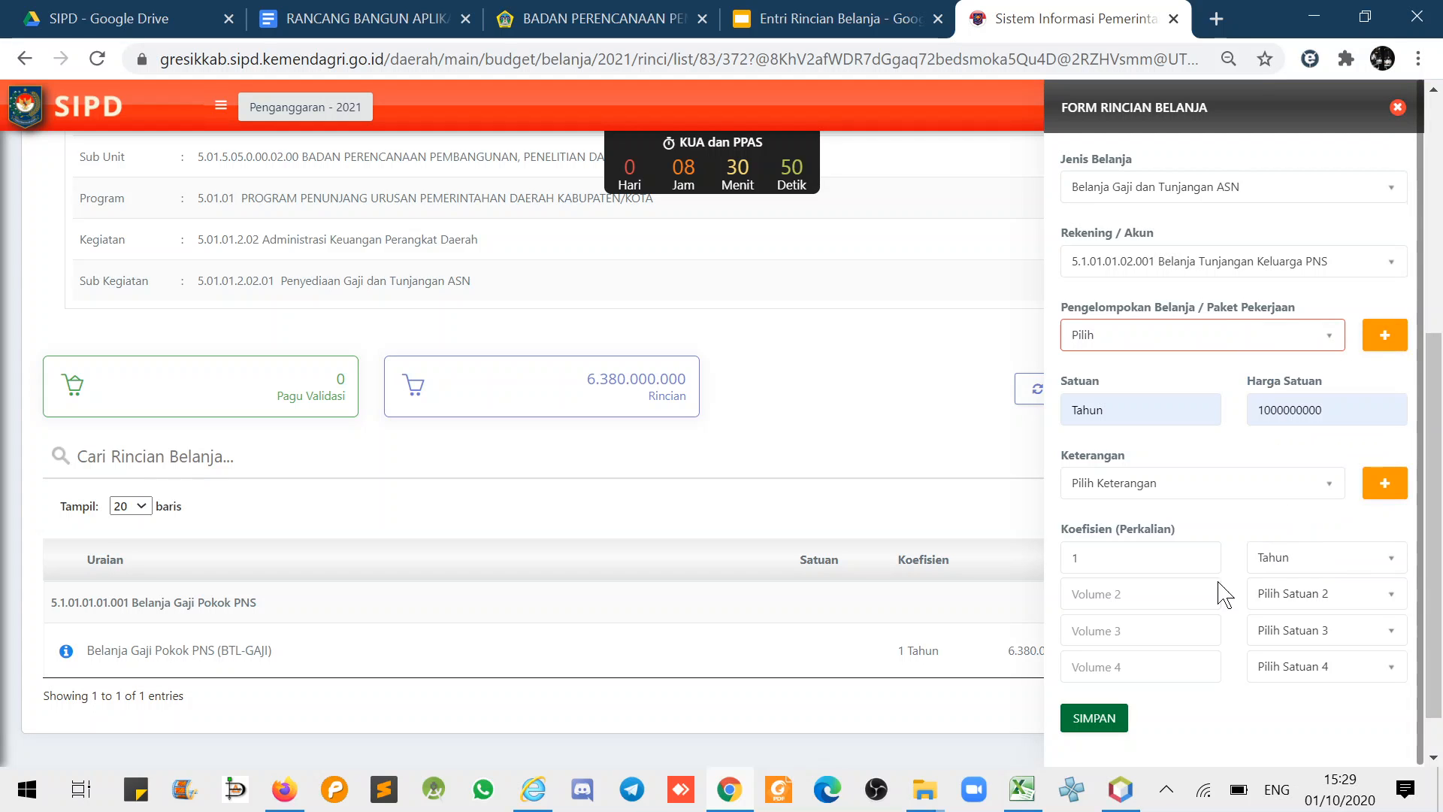
pyautogui.click(1102, 720)
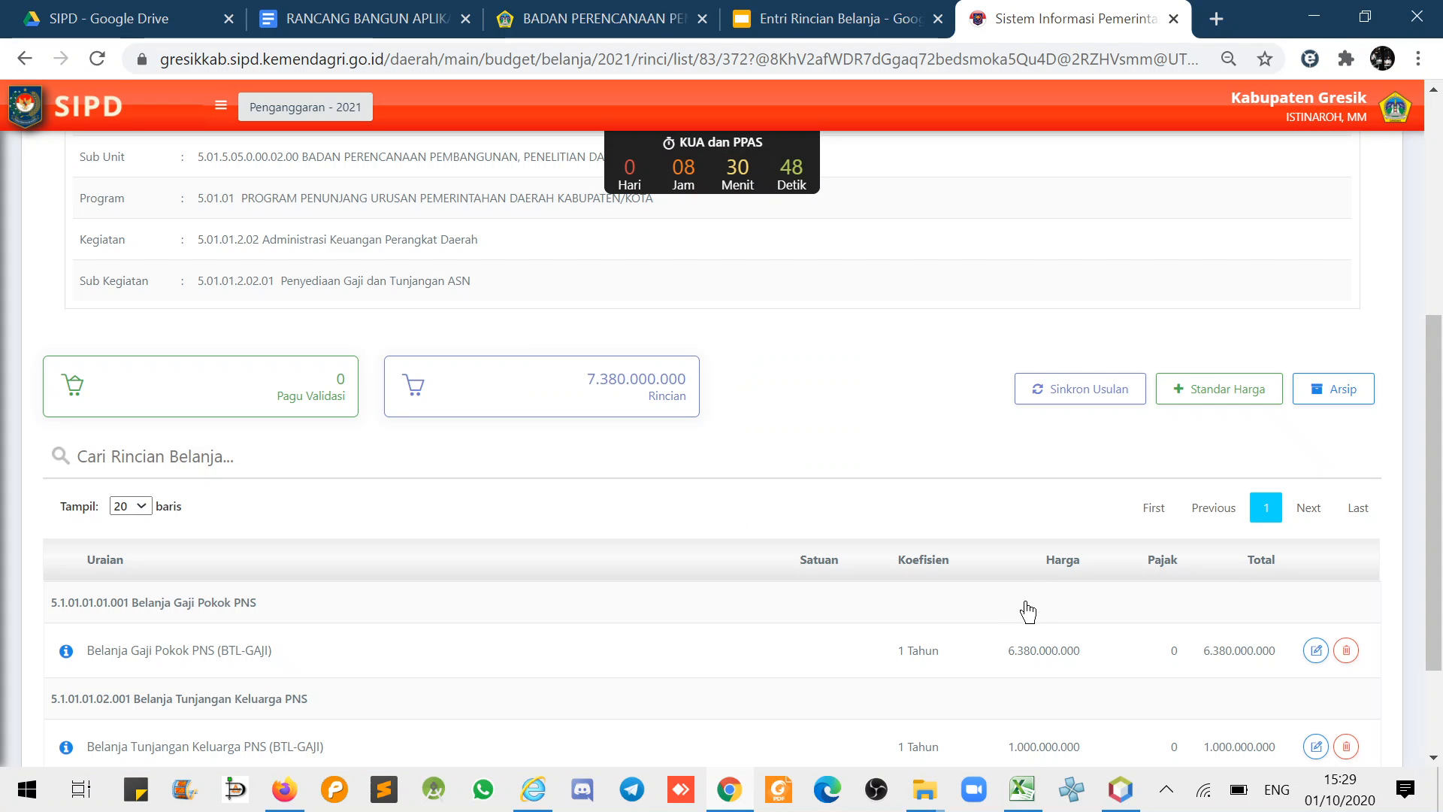
pyautogui.scroll(-1, 1041, 581)
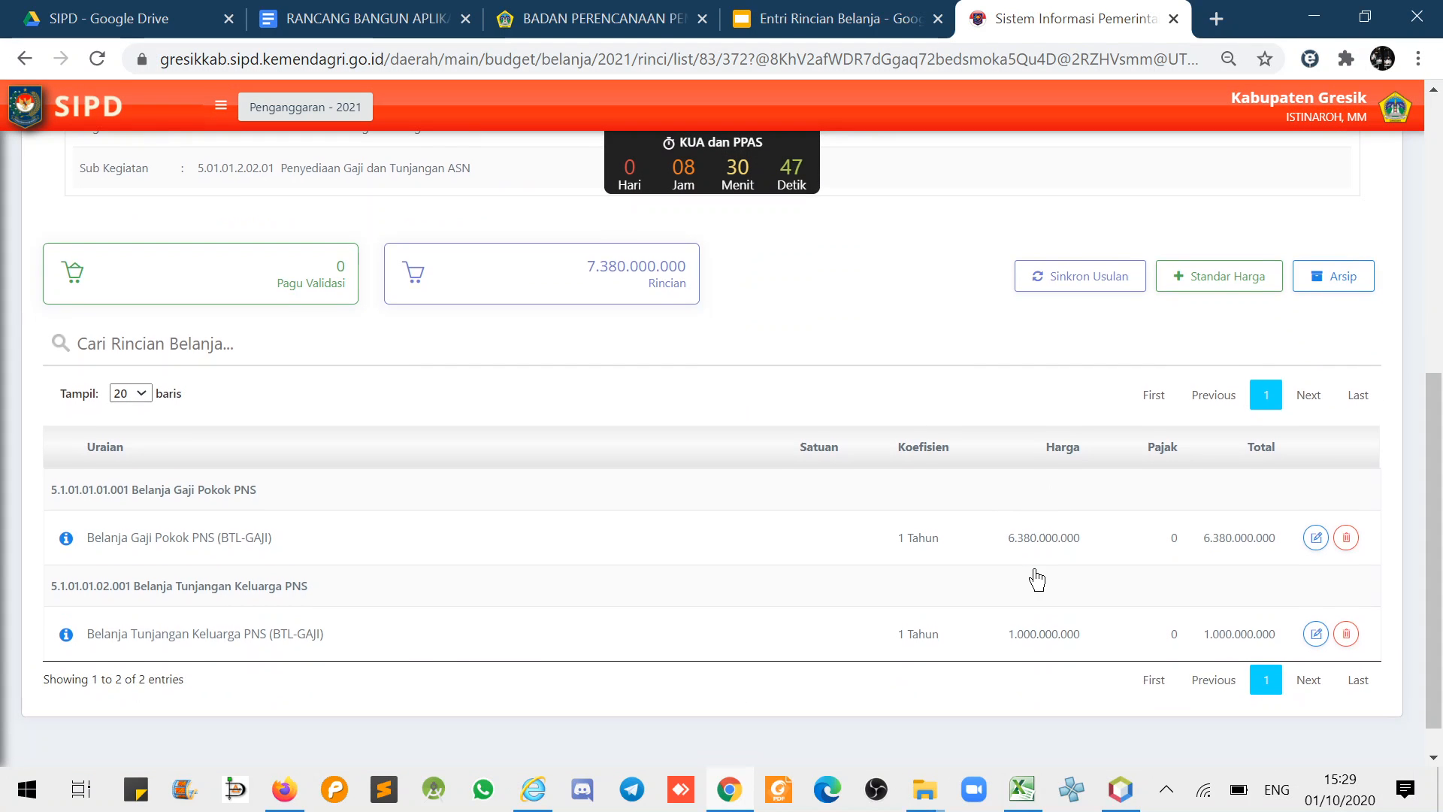
# - Start a new rincian with type Belanja Gaji dan Tunjangan ASN and account Belanja Pembulatan Gaji PNS
pyautogui.click(1210, 276)
pyautogui.click(1137, 197)
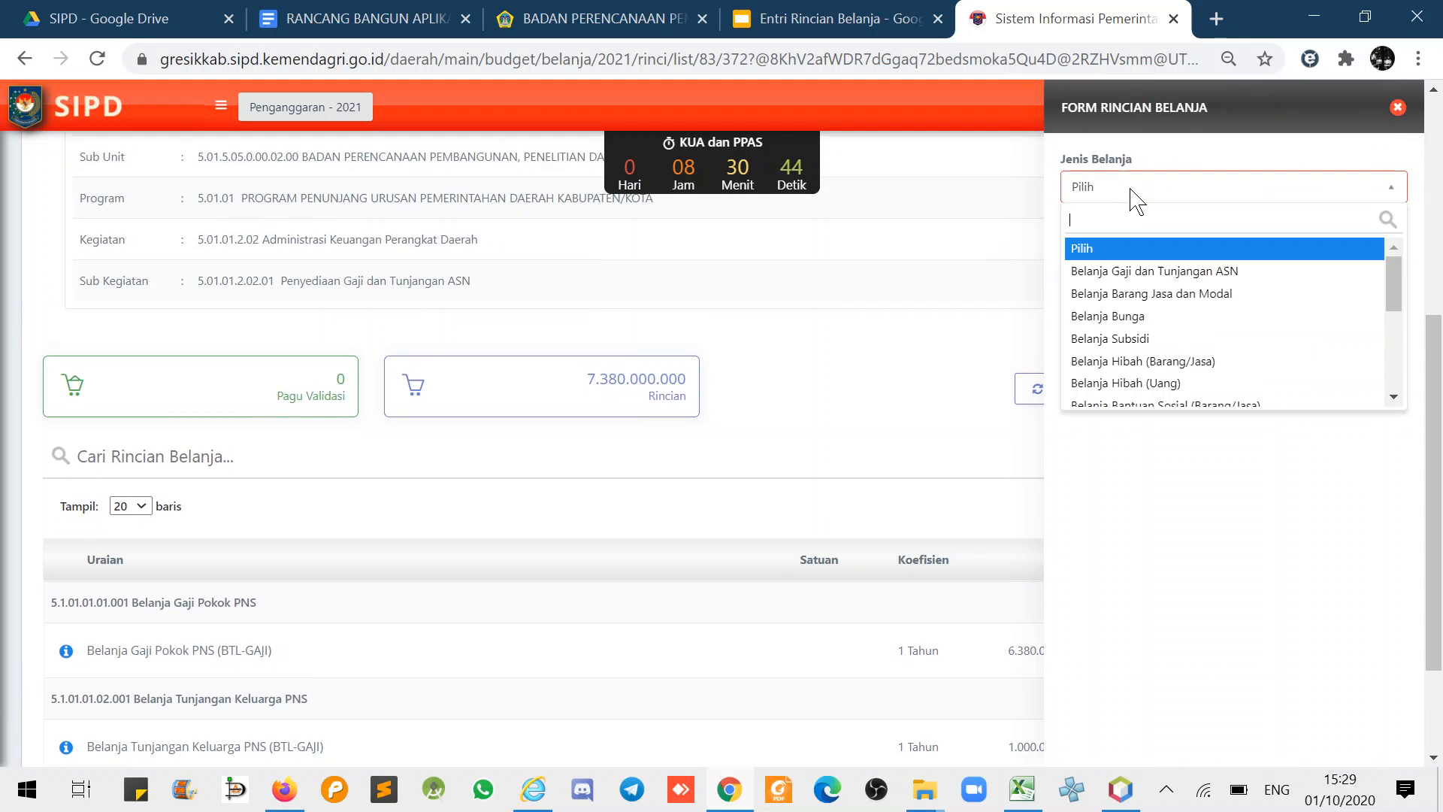
pyautogui.click(1121, 272)
pyautogui.click(1131, 280)
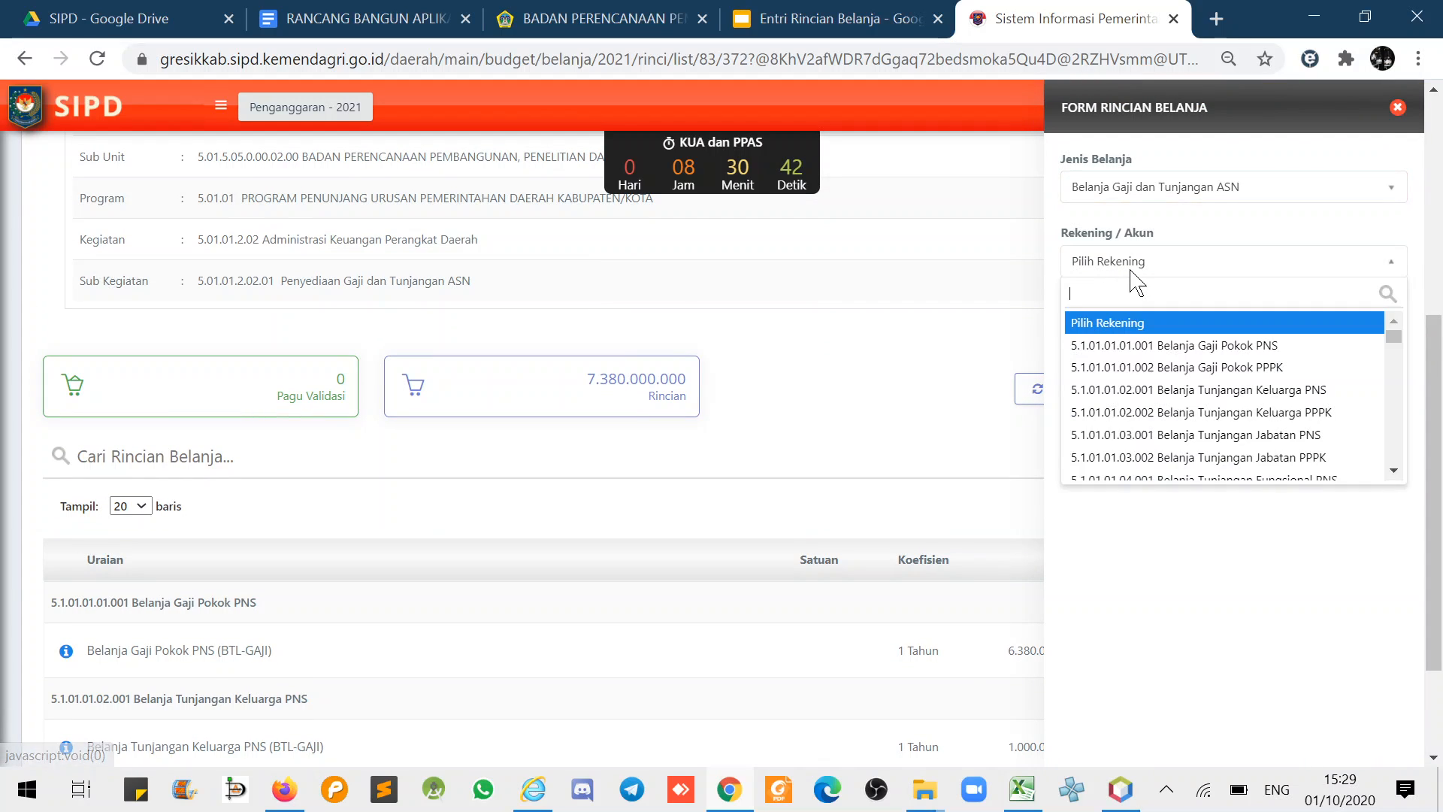
pyautogui.scroll(-1, 1196, 421)
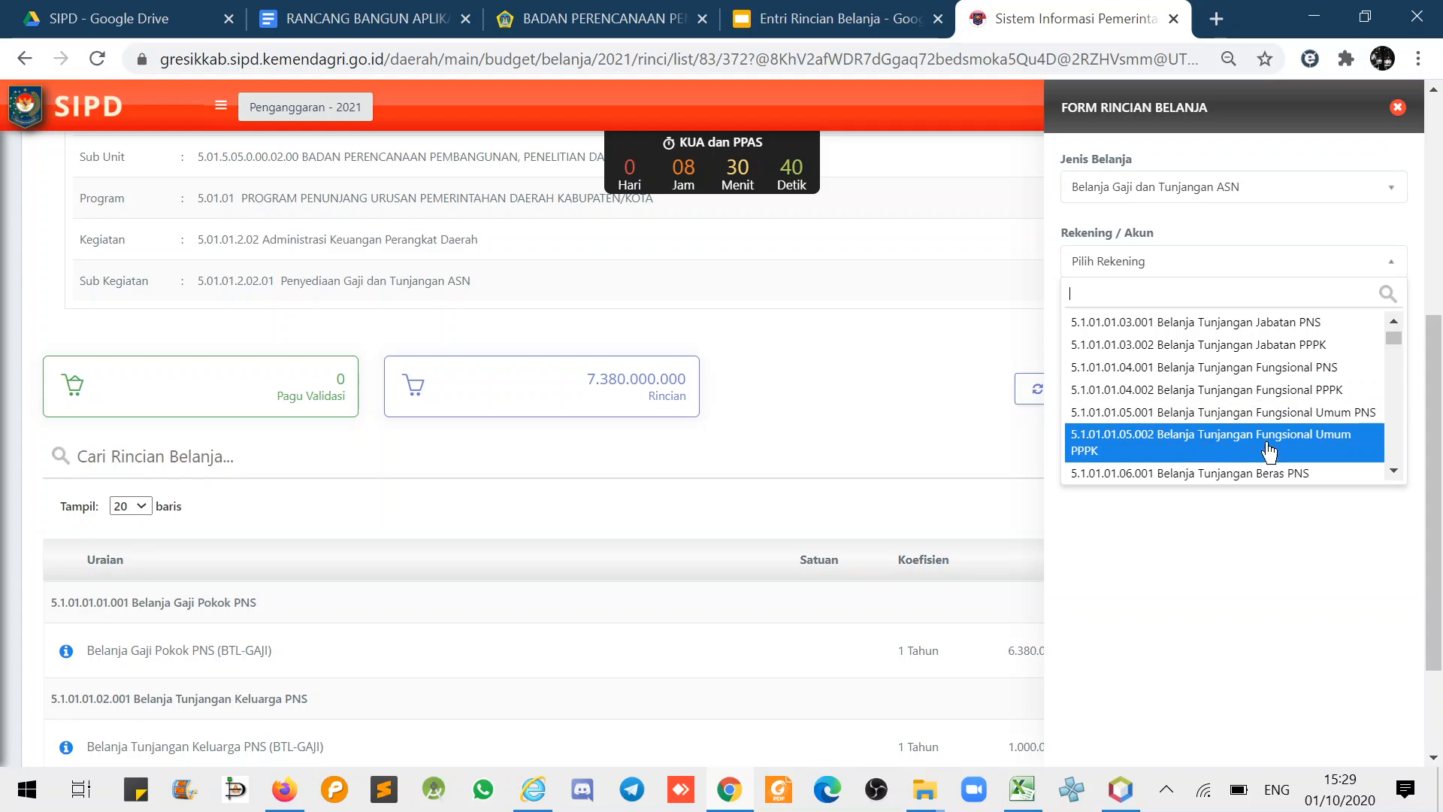
pyautogui.scroll(-5, 1395, 471)
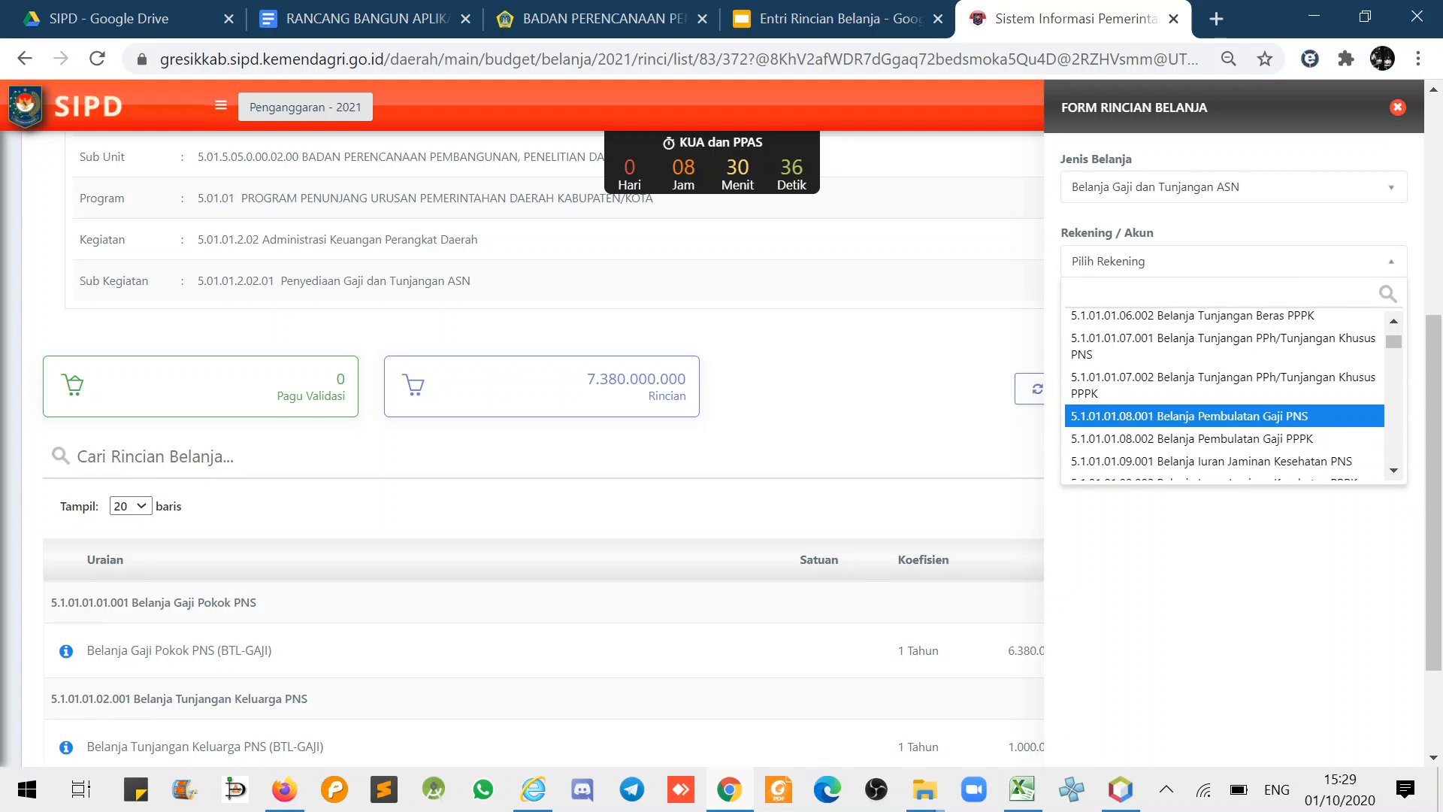
pyautogui.click(1203, 415)
# - Set unit Tahun, price 175.000 and volume 1 Tahun, then save the rincian
pyautogui.click(1128, 410)
pyautogui.write('Tahun')
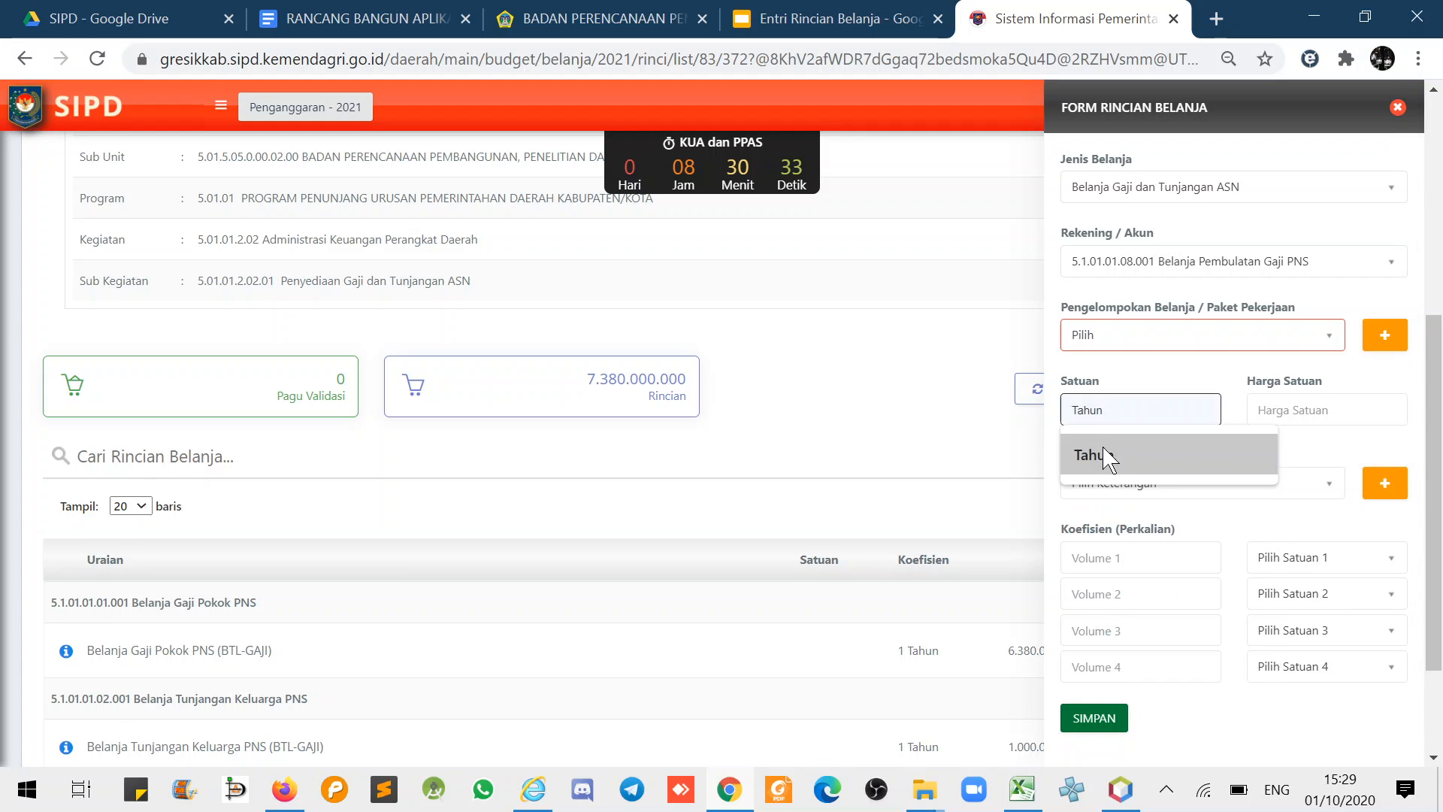
pyautogui.click(1095, 455)
pyautogui.click(1278, 412)
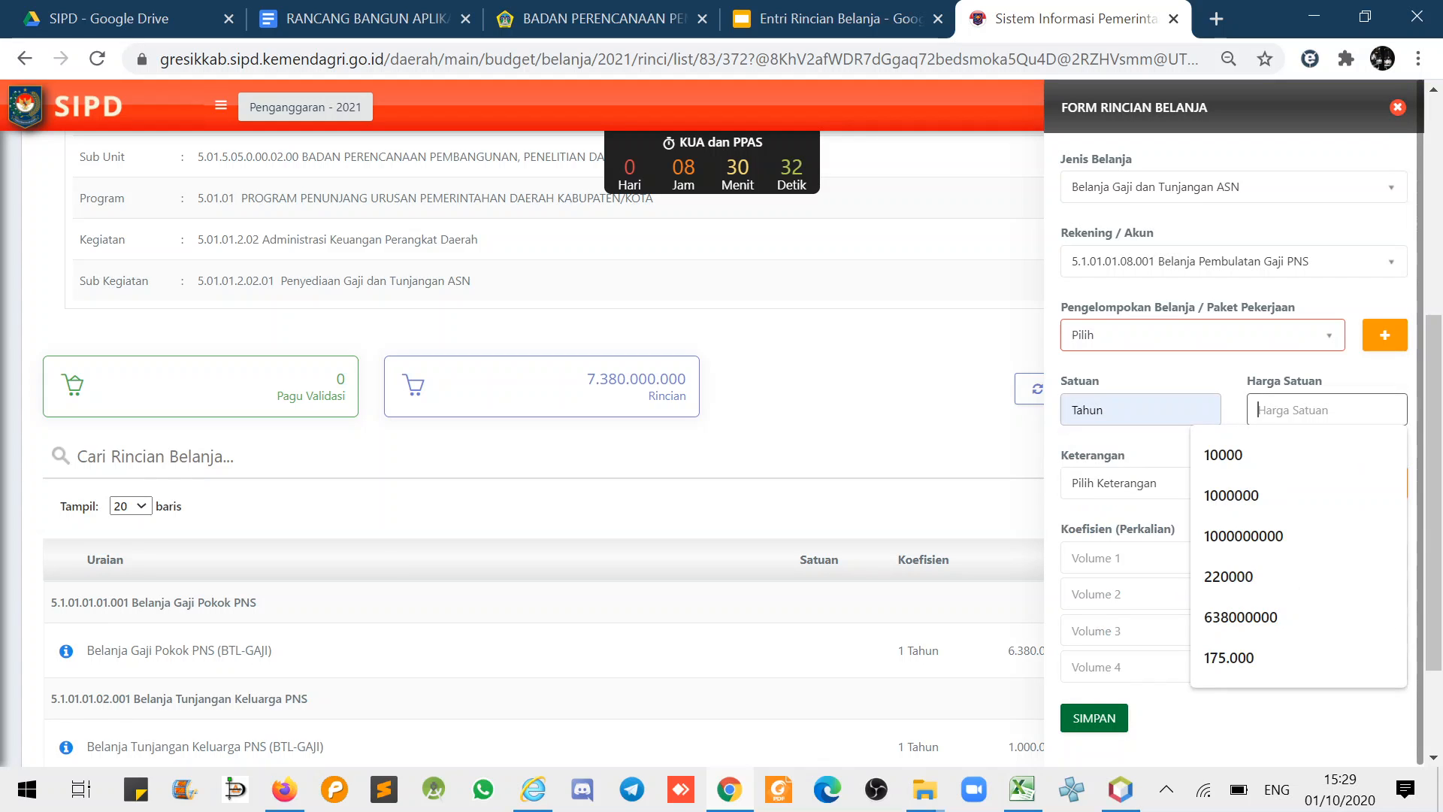
pyautogui.click(1265, 659)
pyautogui.click(1136, 558)
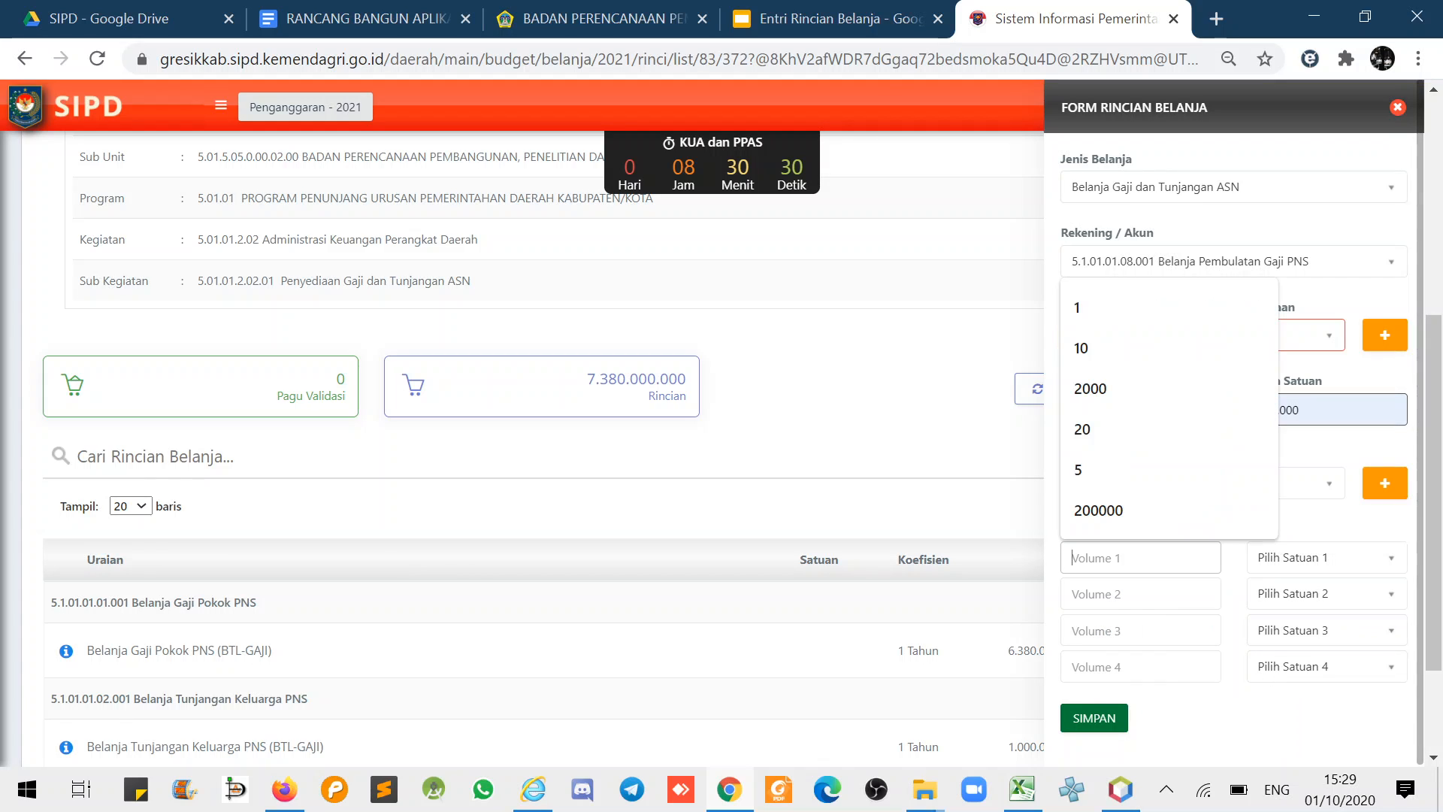
pyautogui.click(1139, 308)
pyautogui.click(1291, 569)
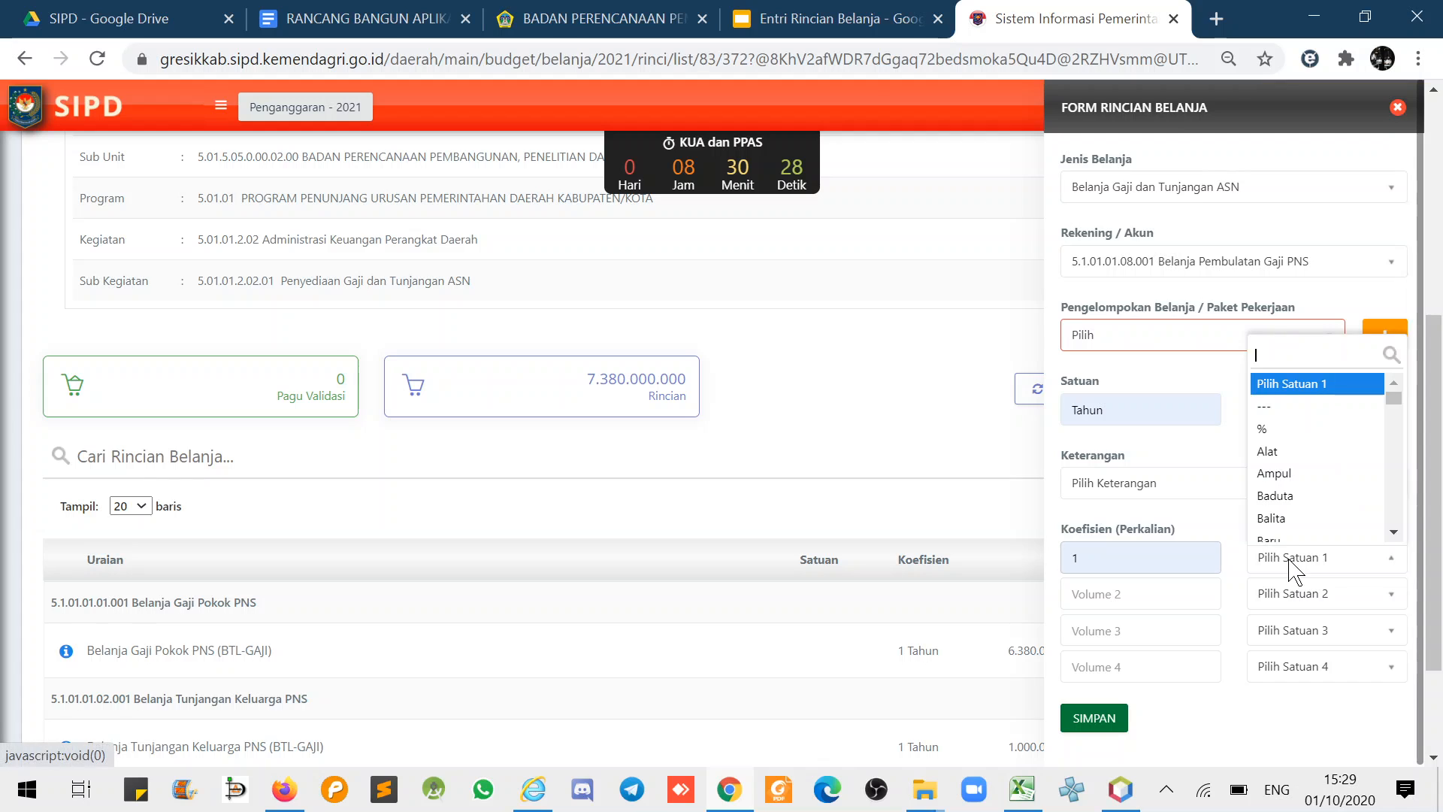
pyautogui.write('tahu')
pyautogui.click(1278, 505)
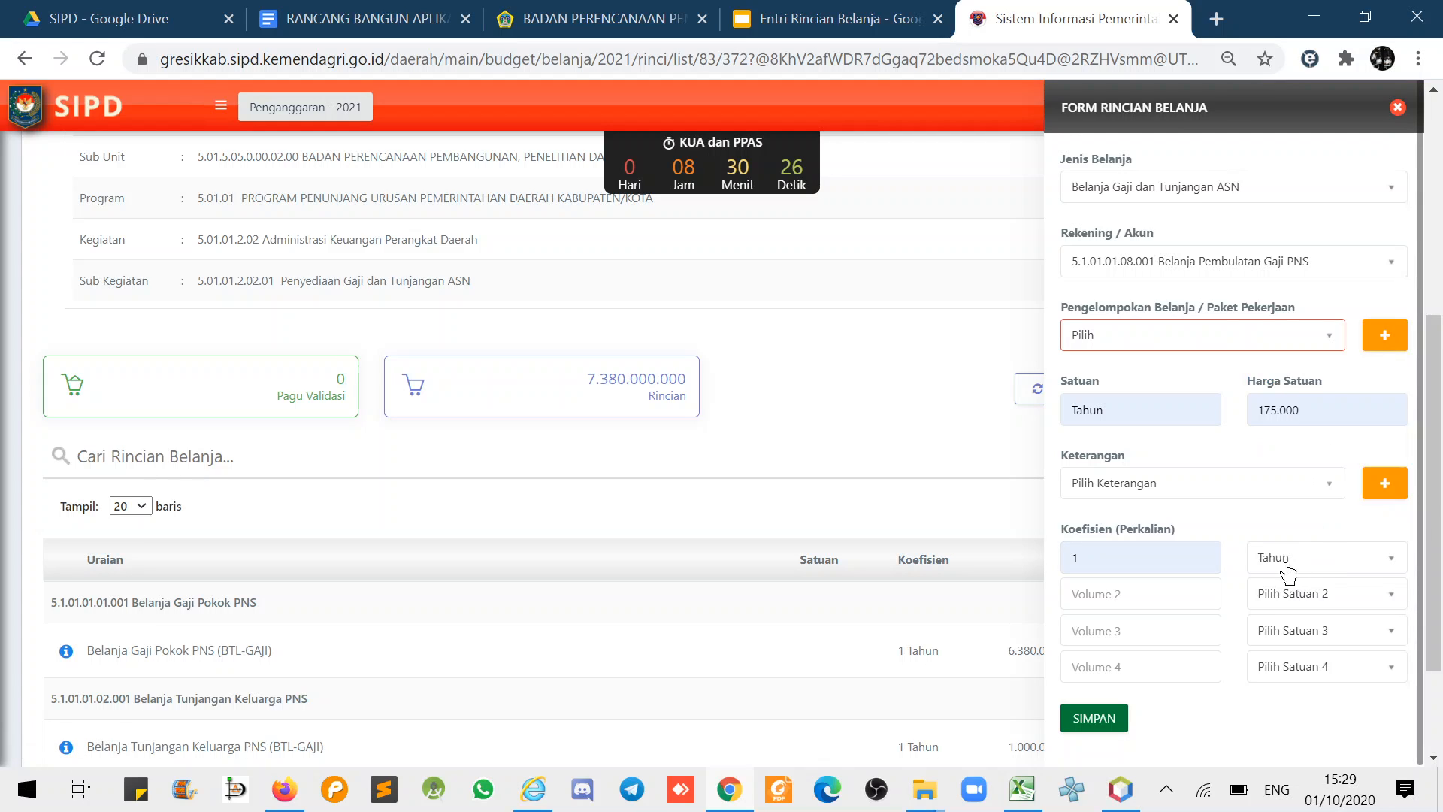
pyautogui.click(1093, 718)
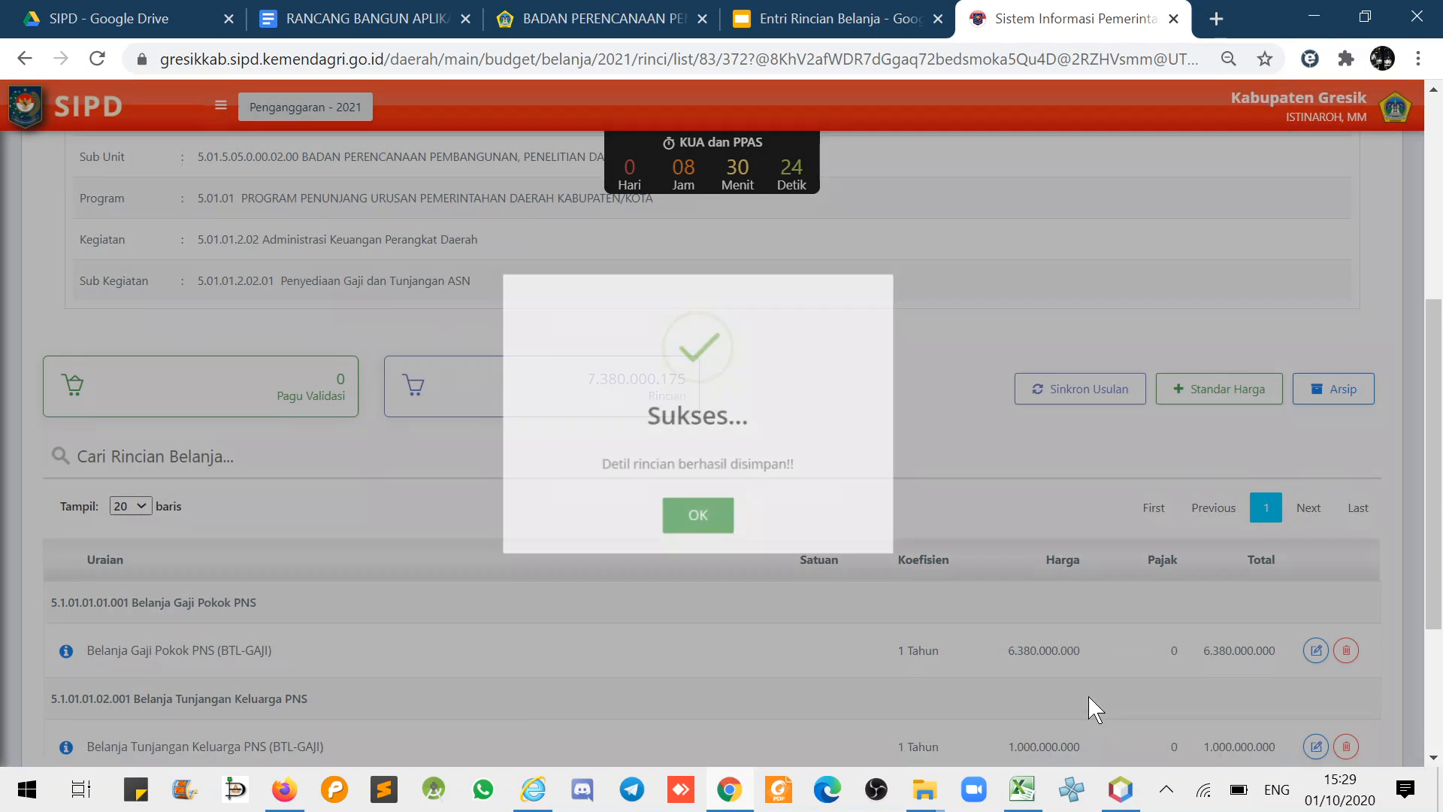
pyautogui.scroll(-2, 699, 562)
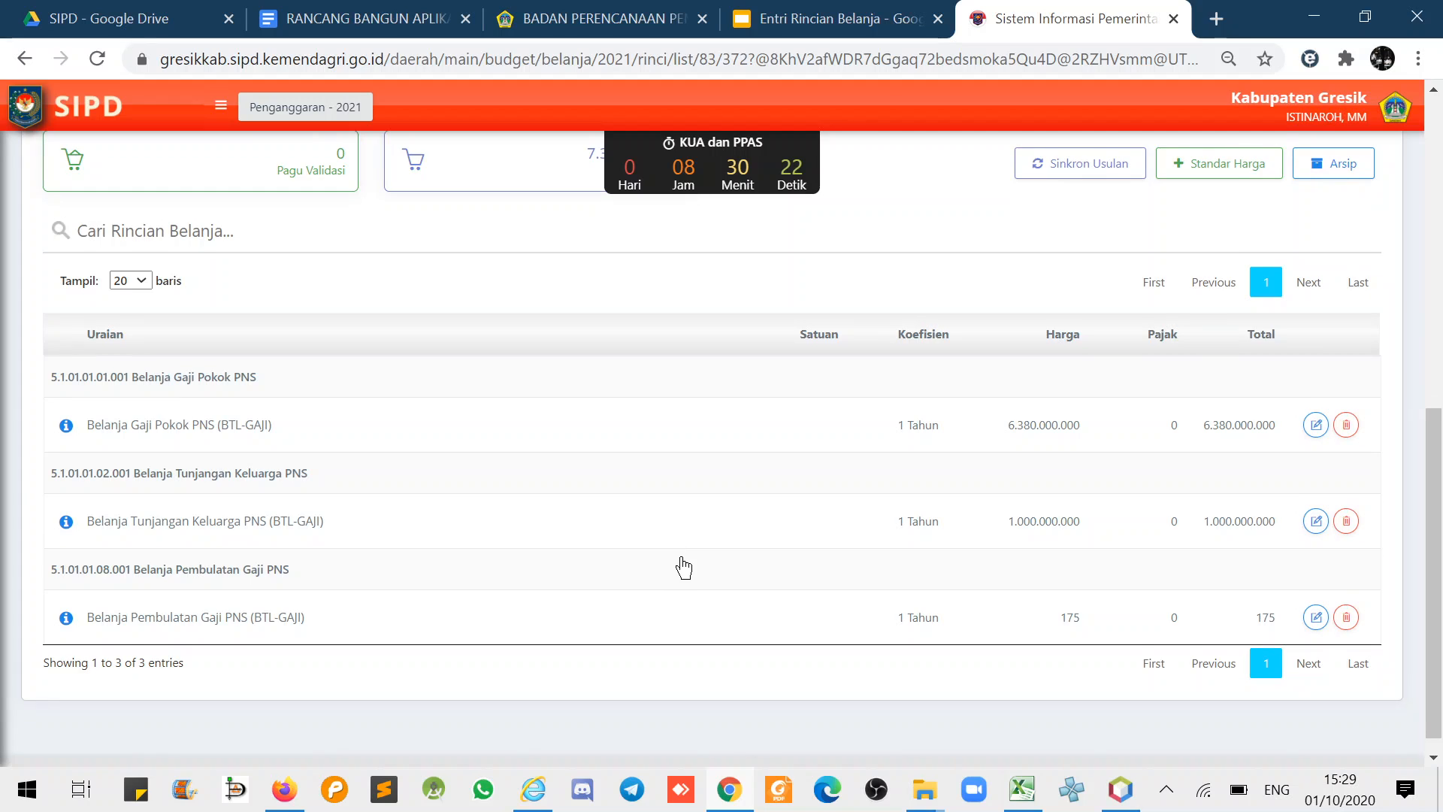
# - Start a new rincian with type Belanja Gaji dan Tunjangan ASN and account 5.1.01.02.01.001 Tambahan Penghasilan Beban Kerja PNS
pyautogui.moveTo(390, 170); pyautogui.dragTo(506, 191)
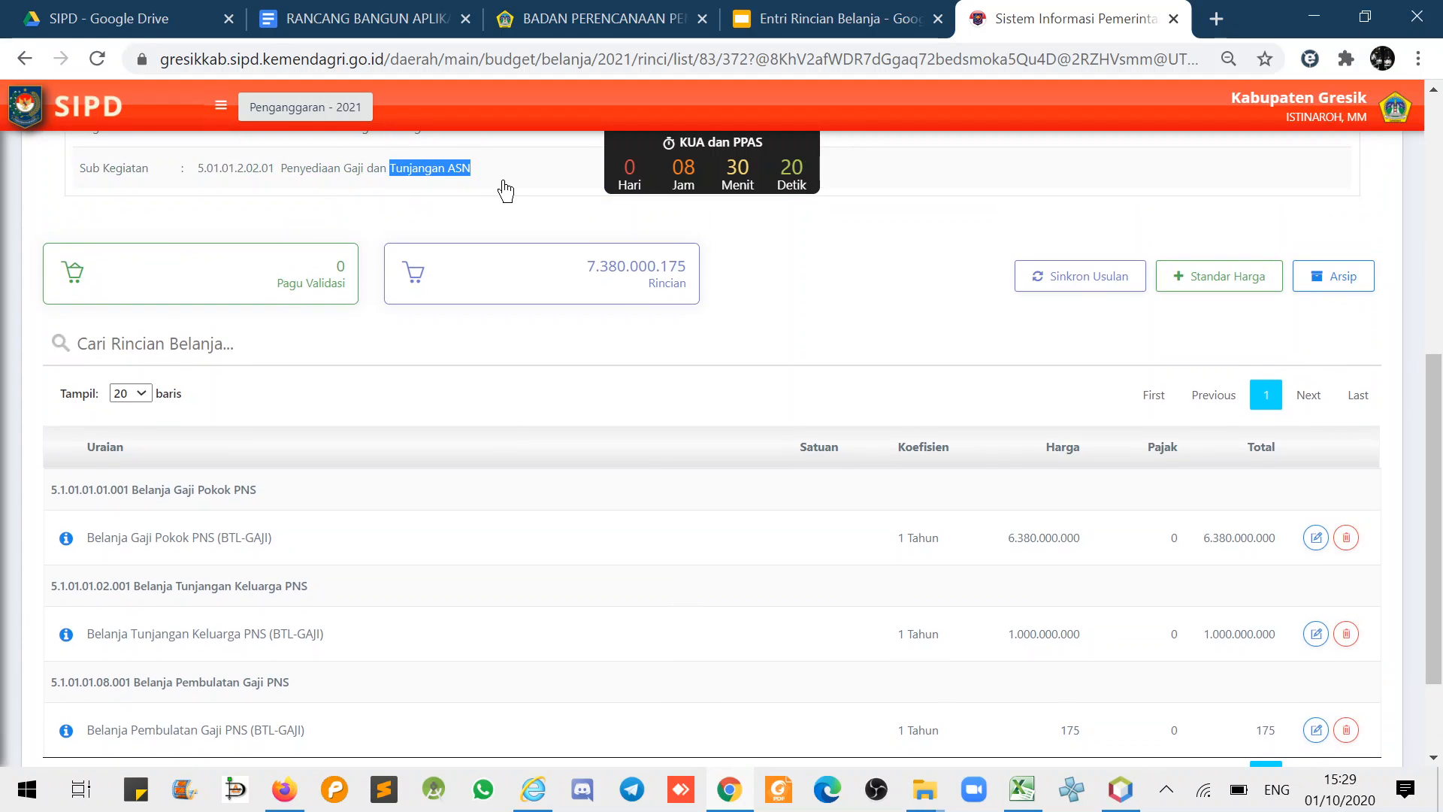
pyautogui.click(977, 349)
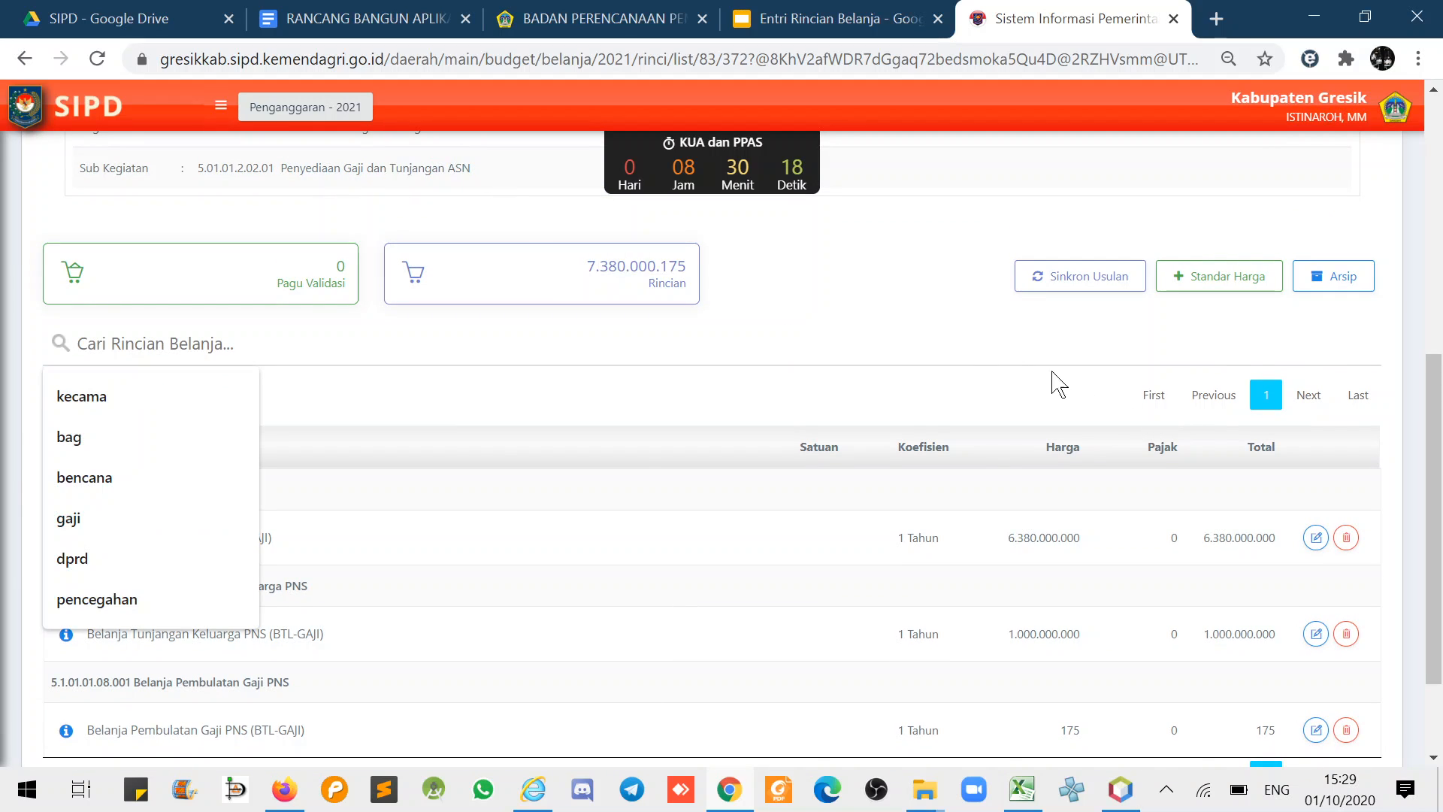
pyautogui.click(1203, 282)
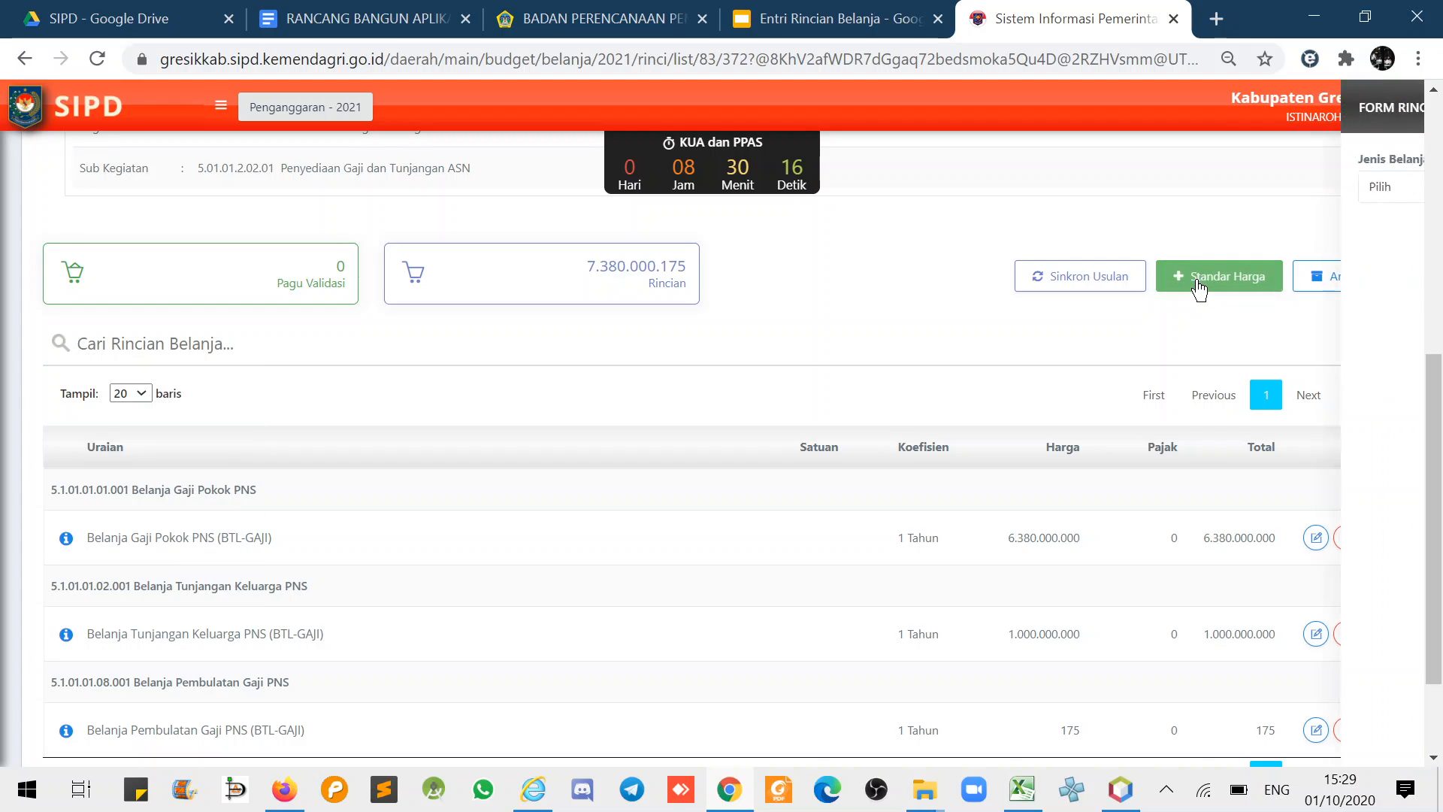
pyautogui.click(1153, 188)
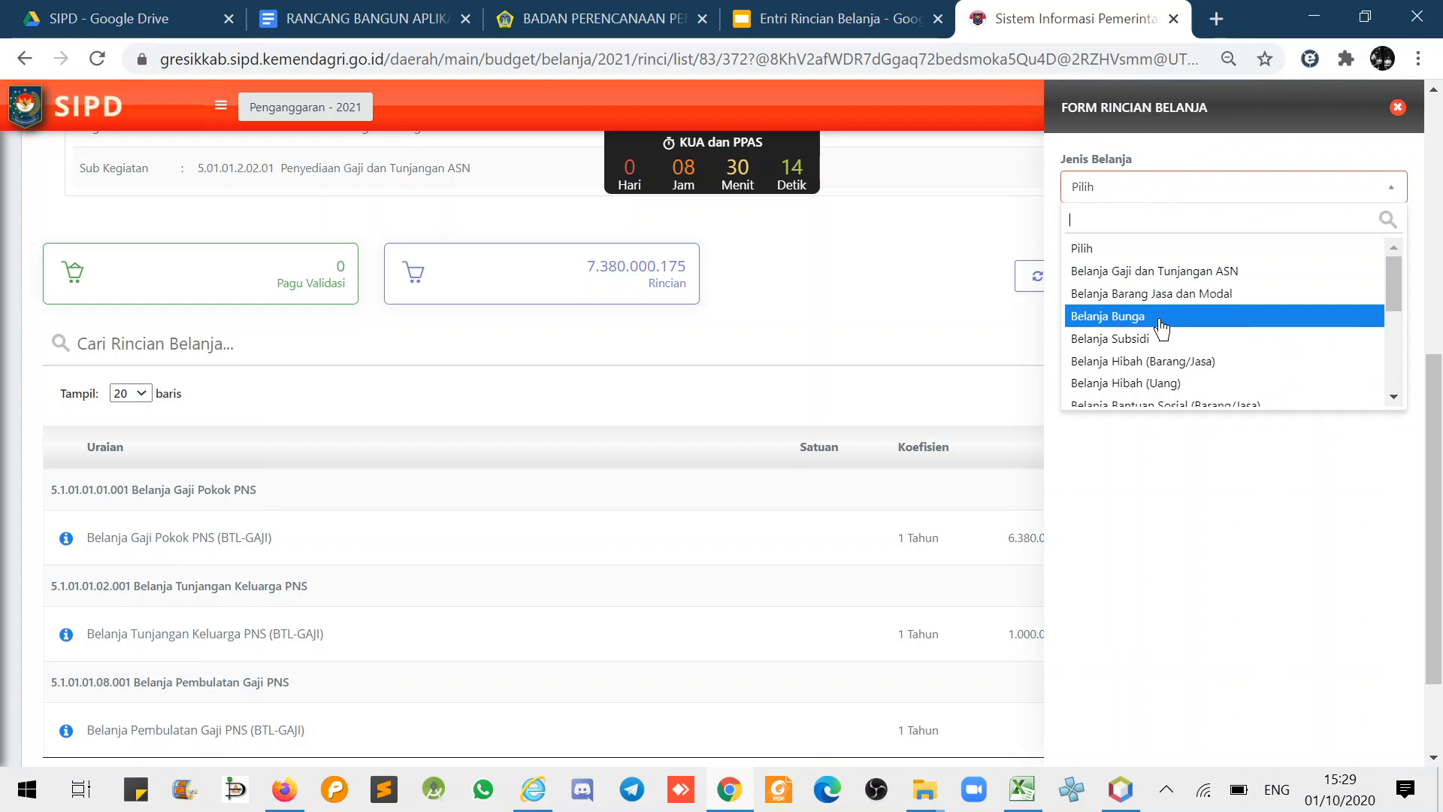
pyautogui.click(1157, 272)
pyautogui.click(1170, 270)
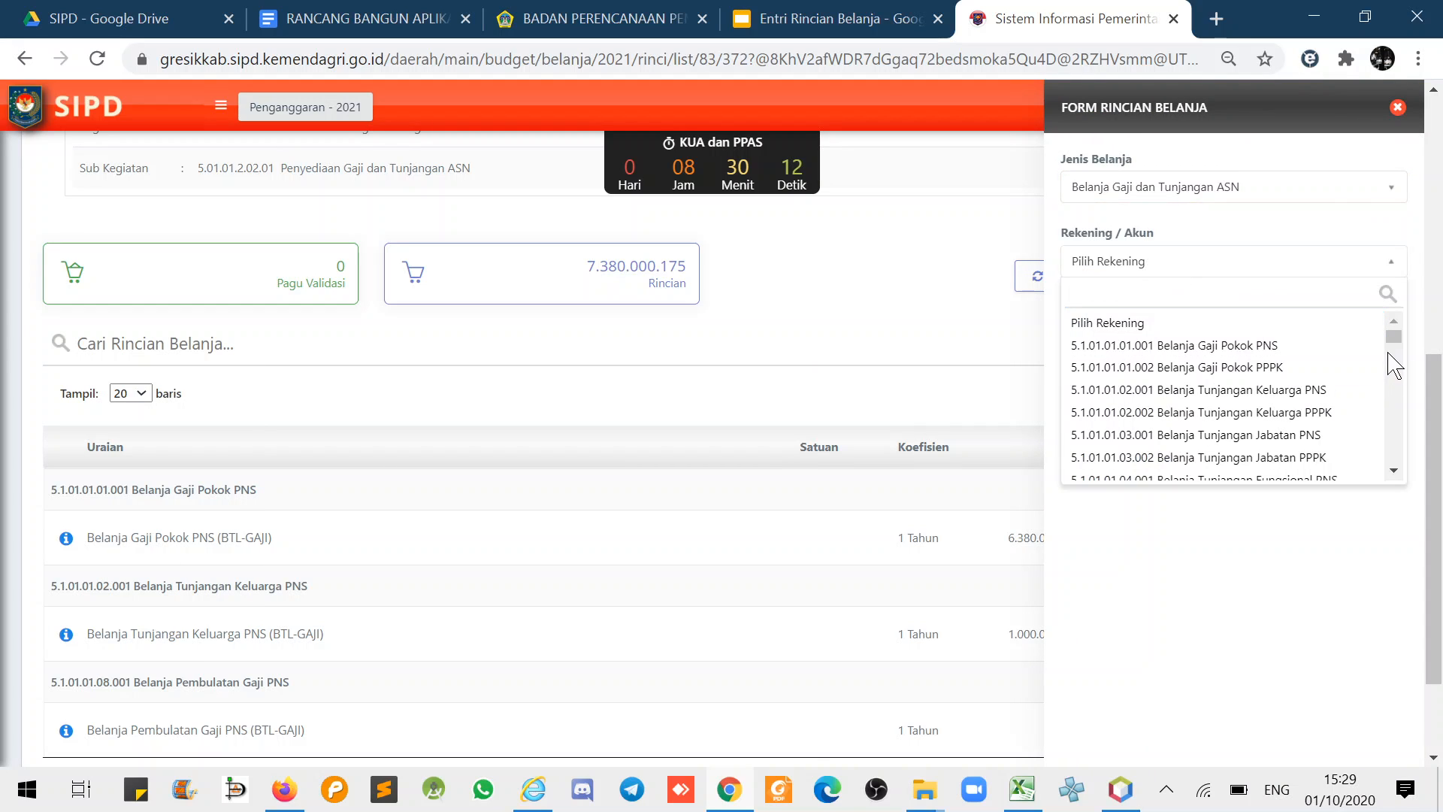
pyautogui.click(1395, 470)
pyautogui.click(1395, 471)
pyautogui.click(1395, 471)
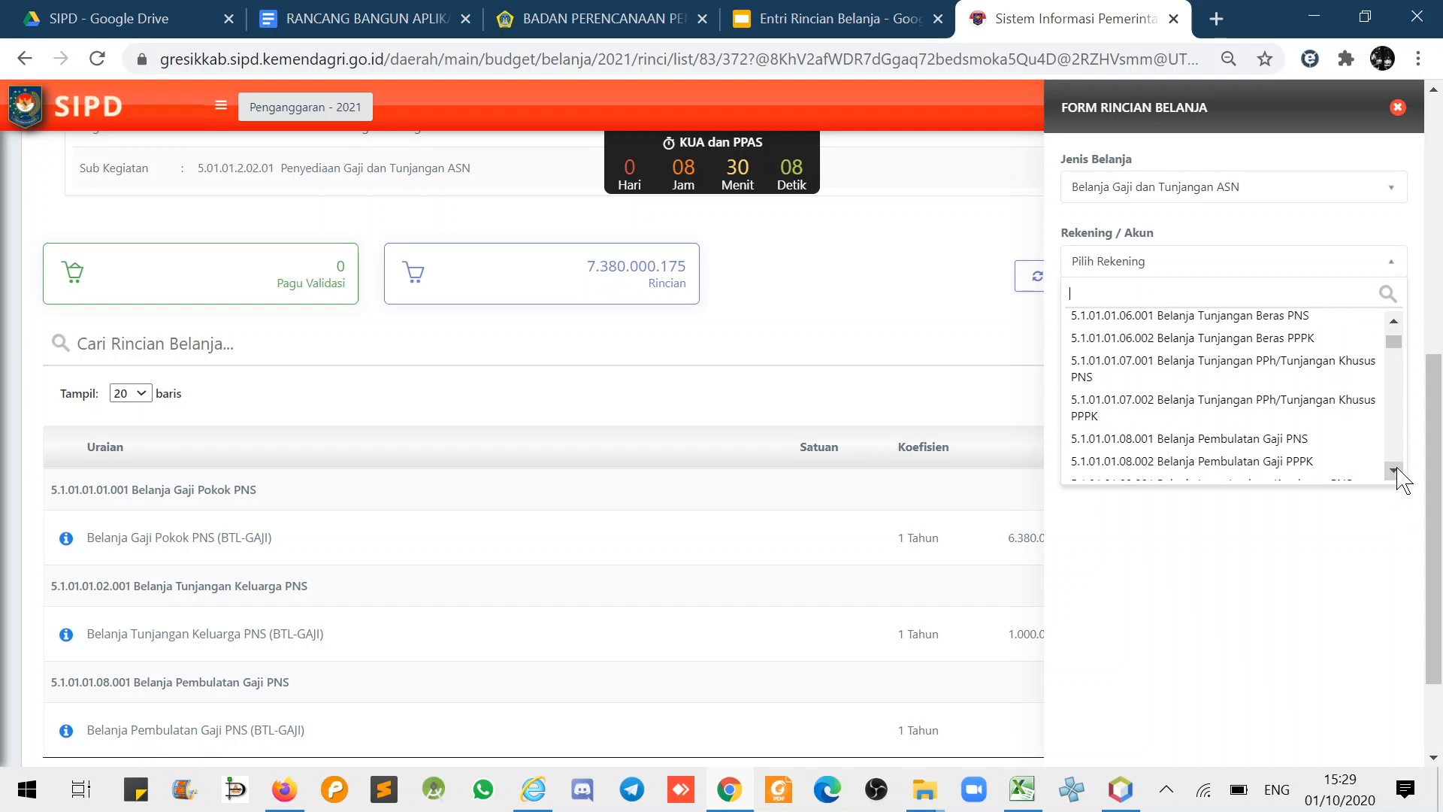
pyautogui.click(1394, 471)
pyautogui.click(1395, 471)
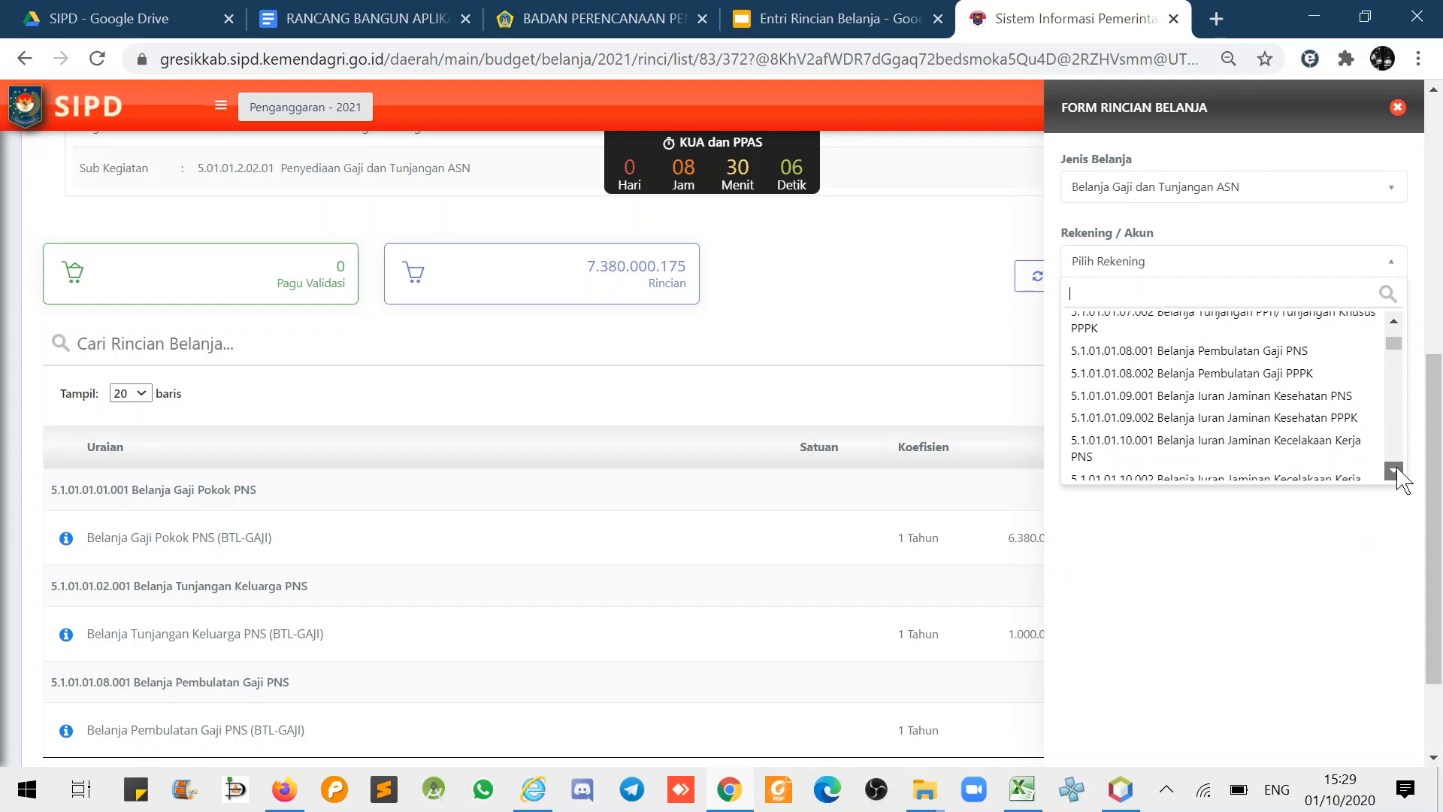
pyautogui.click(1395, 471)
pyautogui.click(1395, 471)
pyautogui.click(1395, 471)
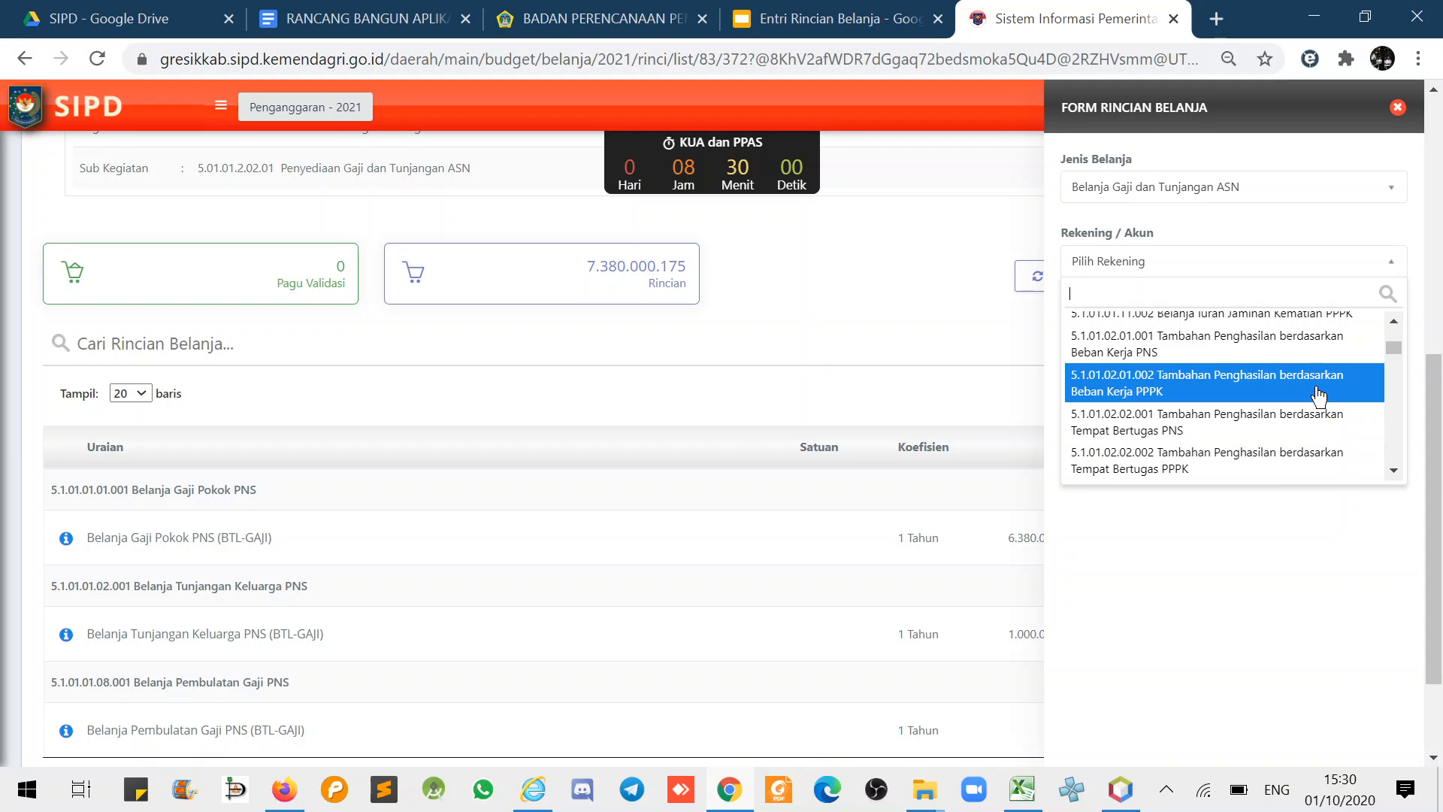
pyautogui.click(1299, 348)
# - Set unit Tahun, price 2.200.000.000 and volume 1 Tahun, then save the entry
pyautogui.click(1140, 410)
pyautogui.write('t')
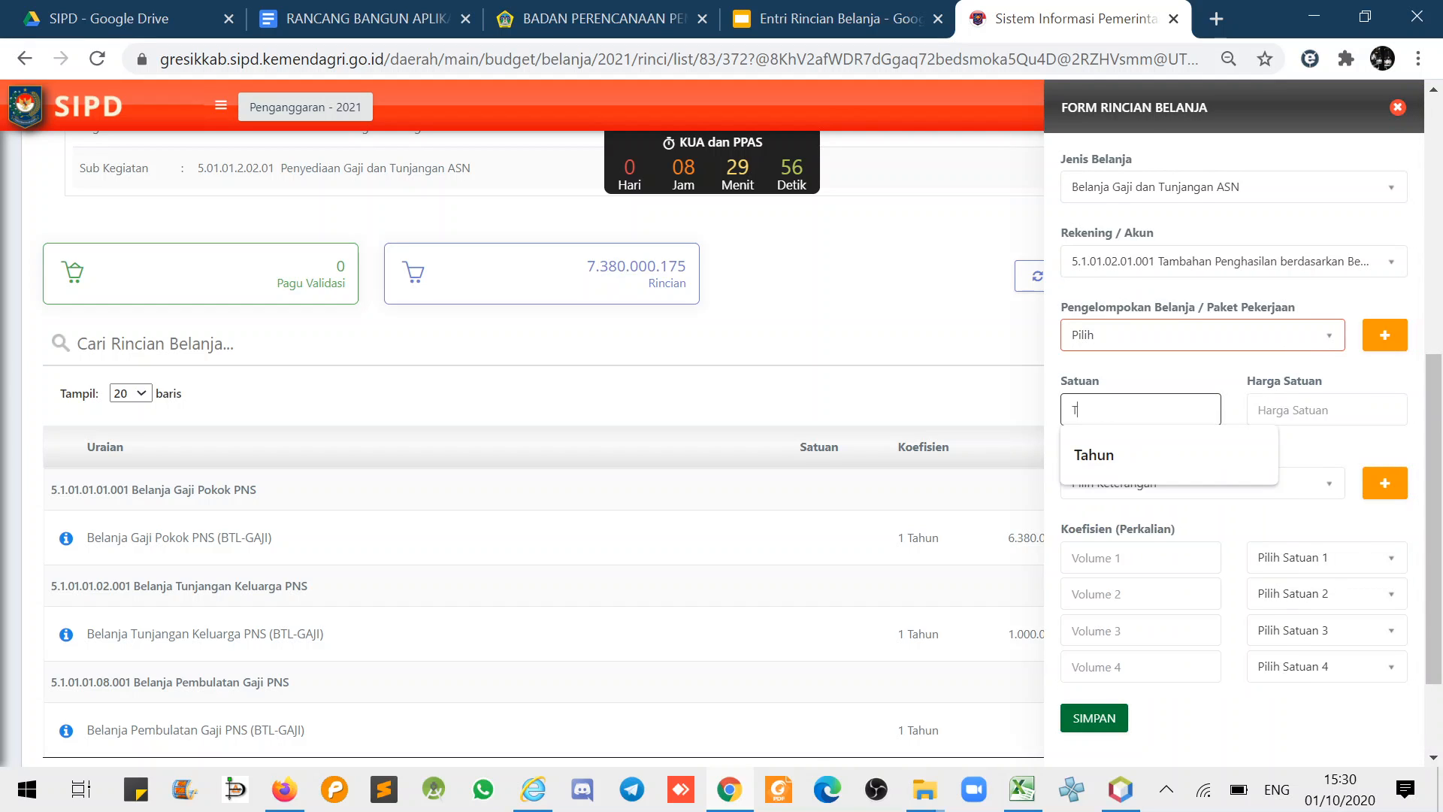
pyautogui.click(1105, 463)
pyautogui.click(1293, 410)
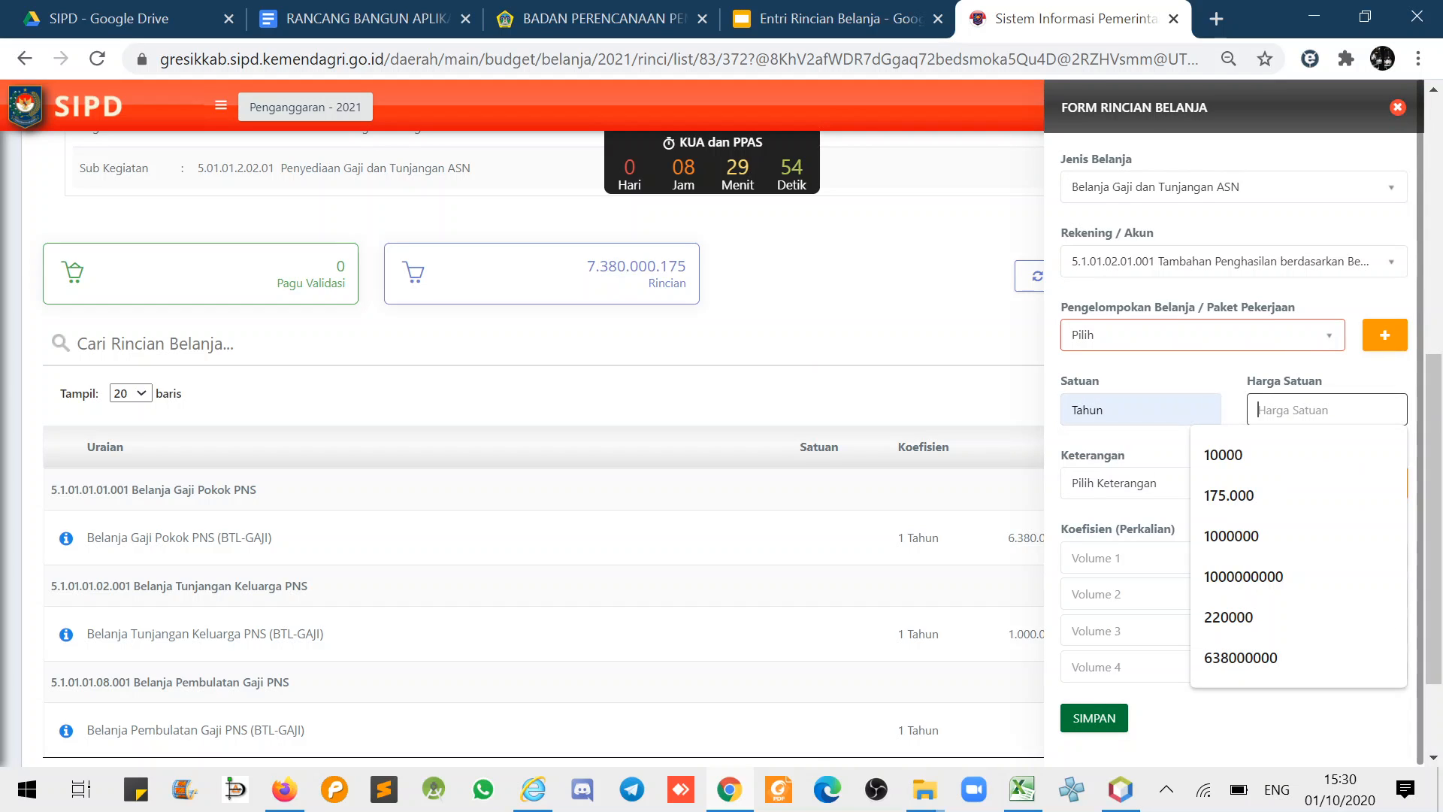
pyautogui.click(1244, 614)
pyautogui.write('0000000')
pyautogui.click(1140, 558)
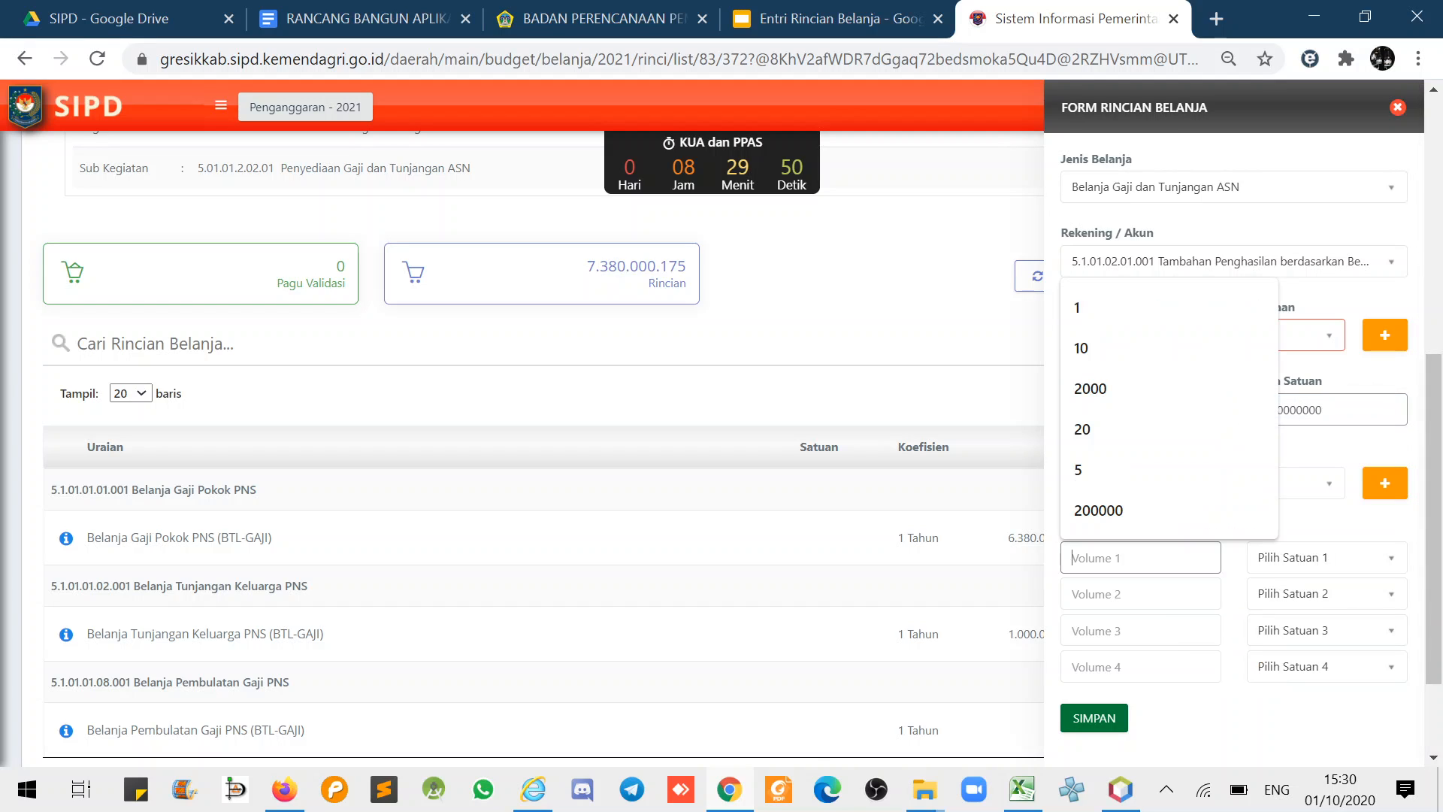
pyautogui.write('1')
pyautogui.click(1284, 564)
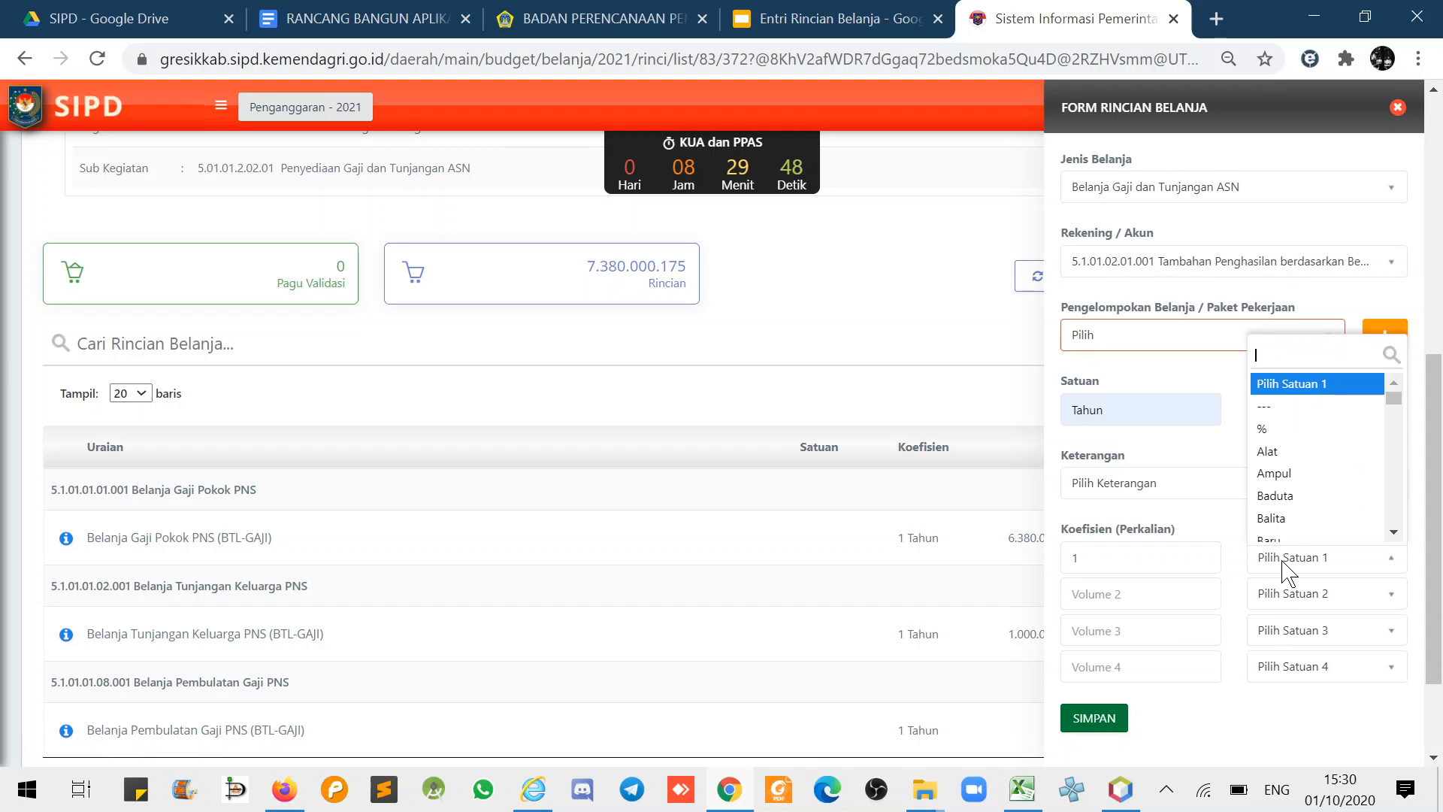
pyautogui.write('tahu')
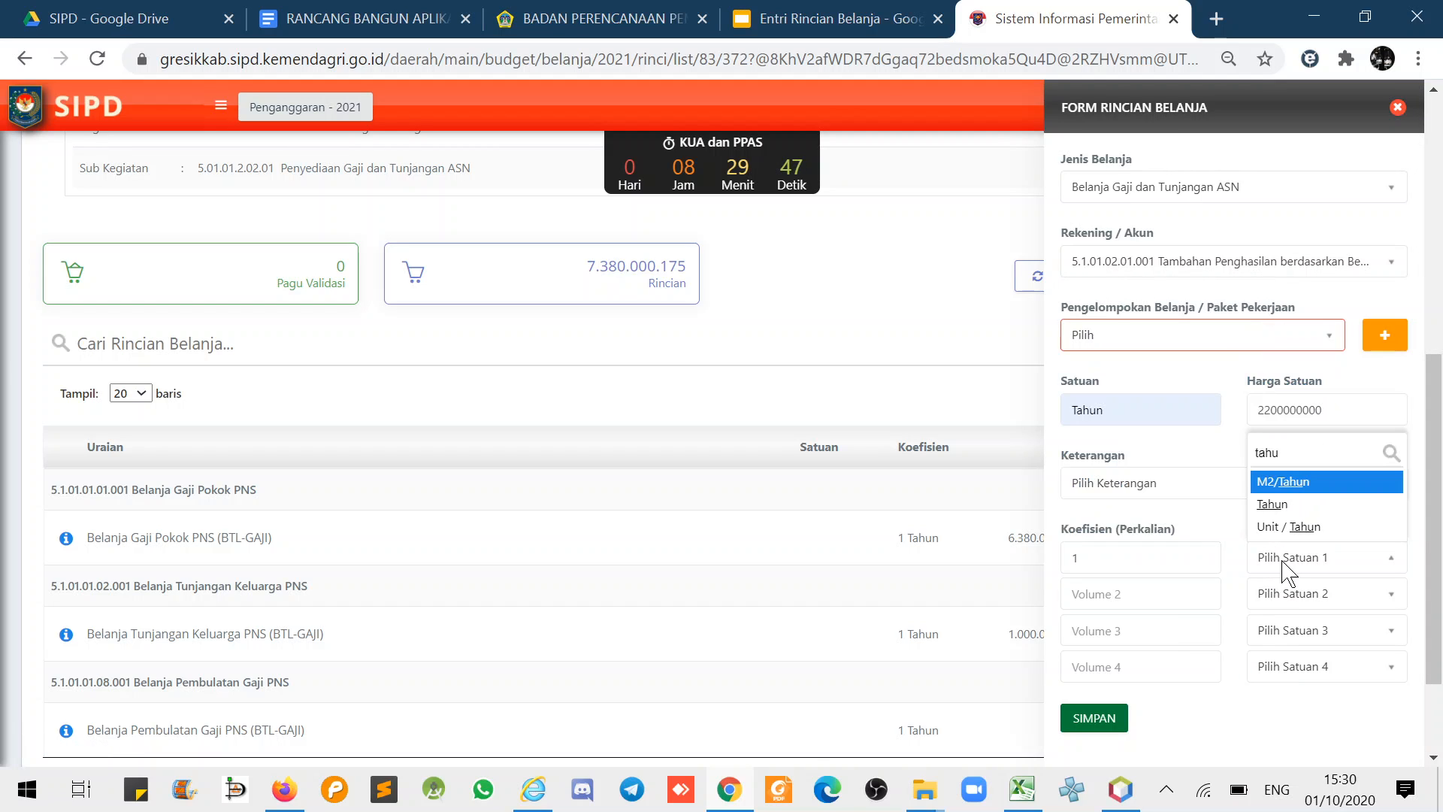
pyautogui.click(1274, 504)
pyautogui.click(1095, 719)
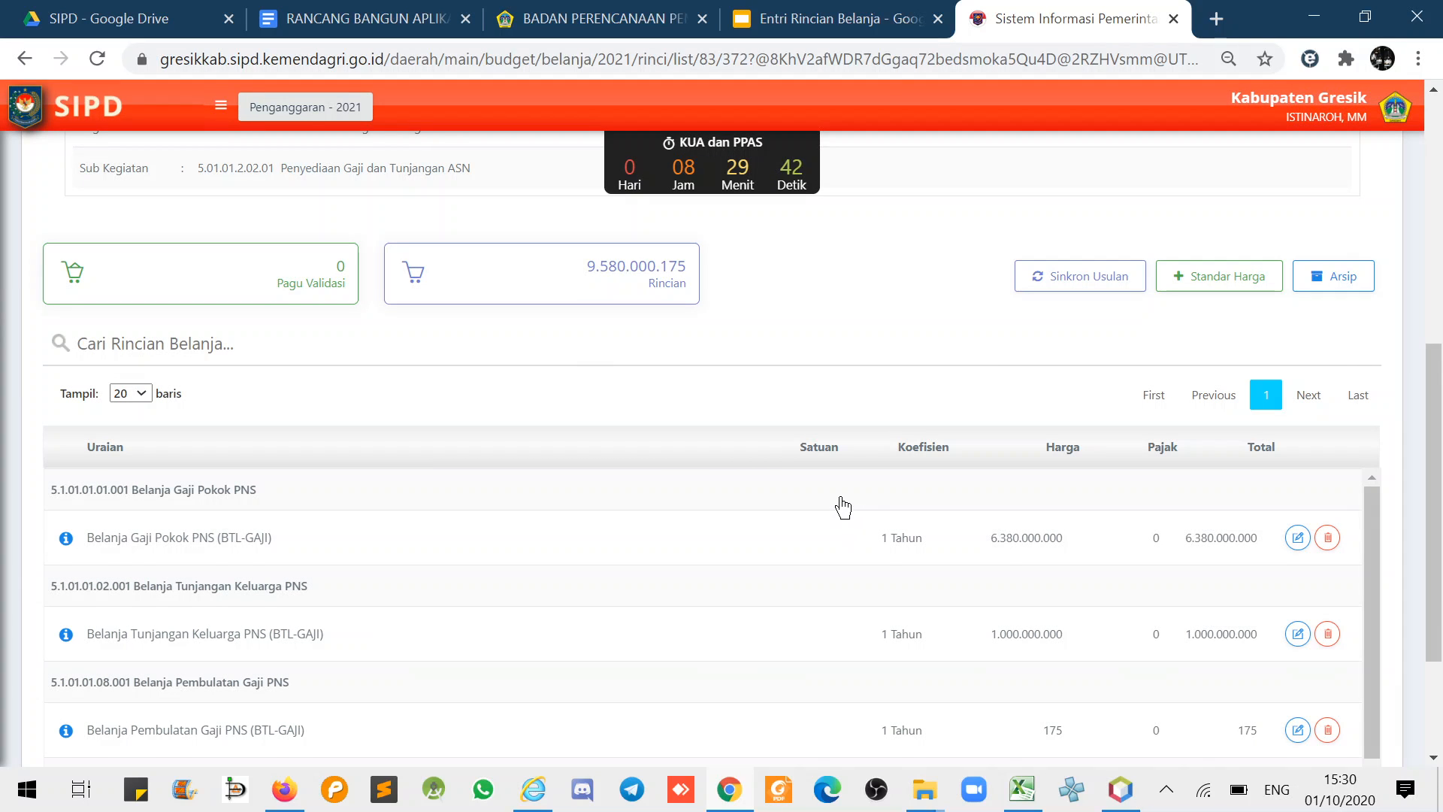
# - Go back to the sub-kegiatan list and choose Cetak Rincian for Penyediaan Gaji dan Tunjangan ASN
pyautogui.scroll(-1, 843, 507)
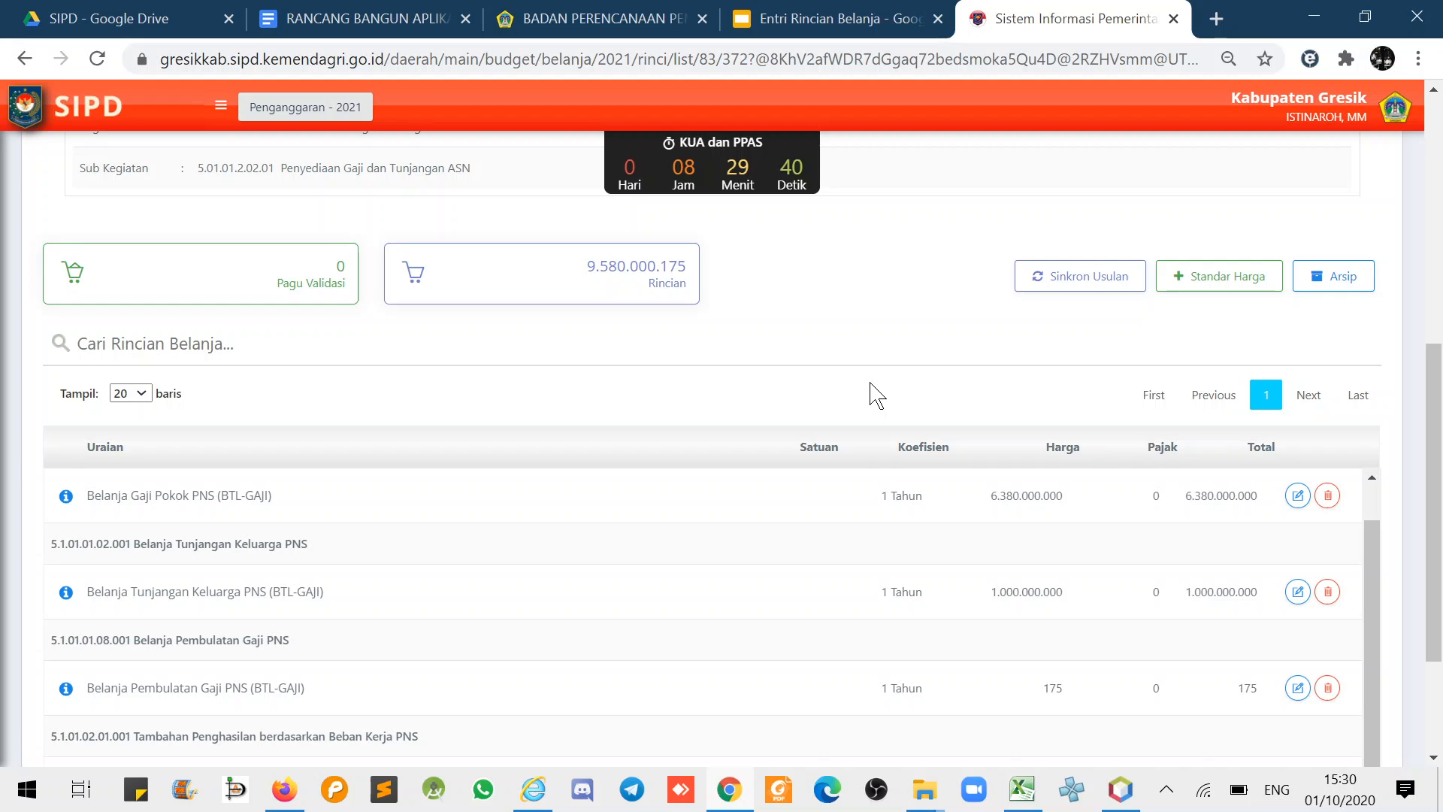
pyautogui.scroll(2, 878, 394)
pyautogui.scroll(2, 909, 375)
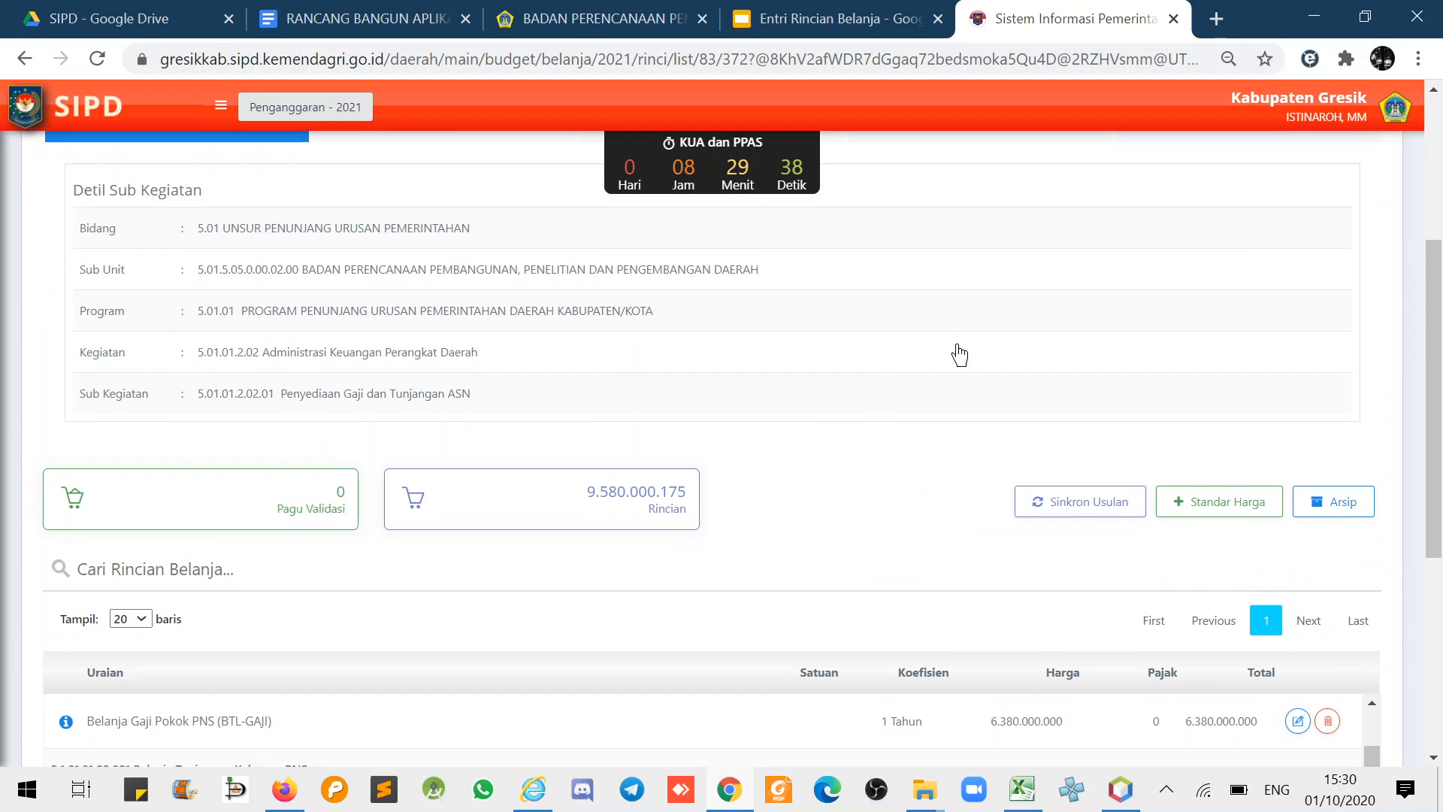
pyautogui.scroll(4, 1270, 361)
pyautogui.click(1370, 272)
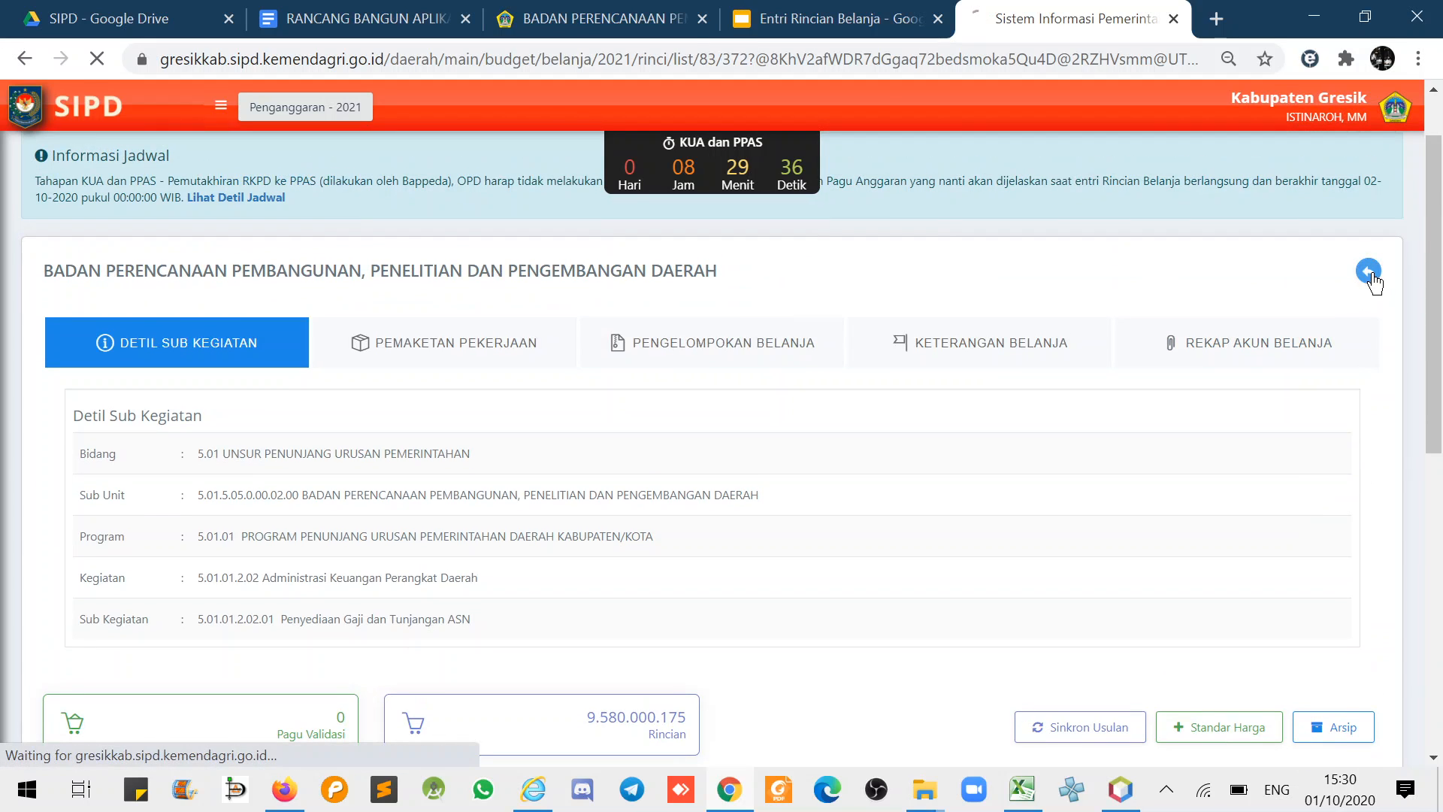
pyautogui.scroll(-4, 1416, 516)
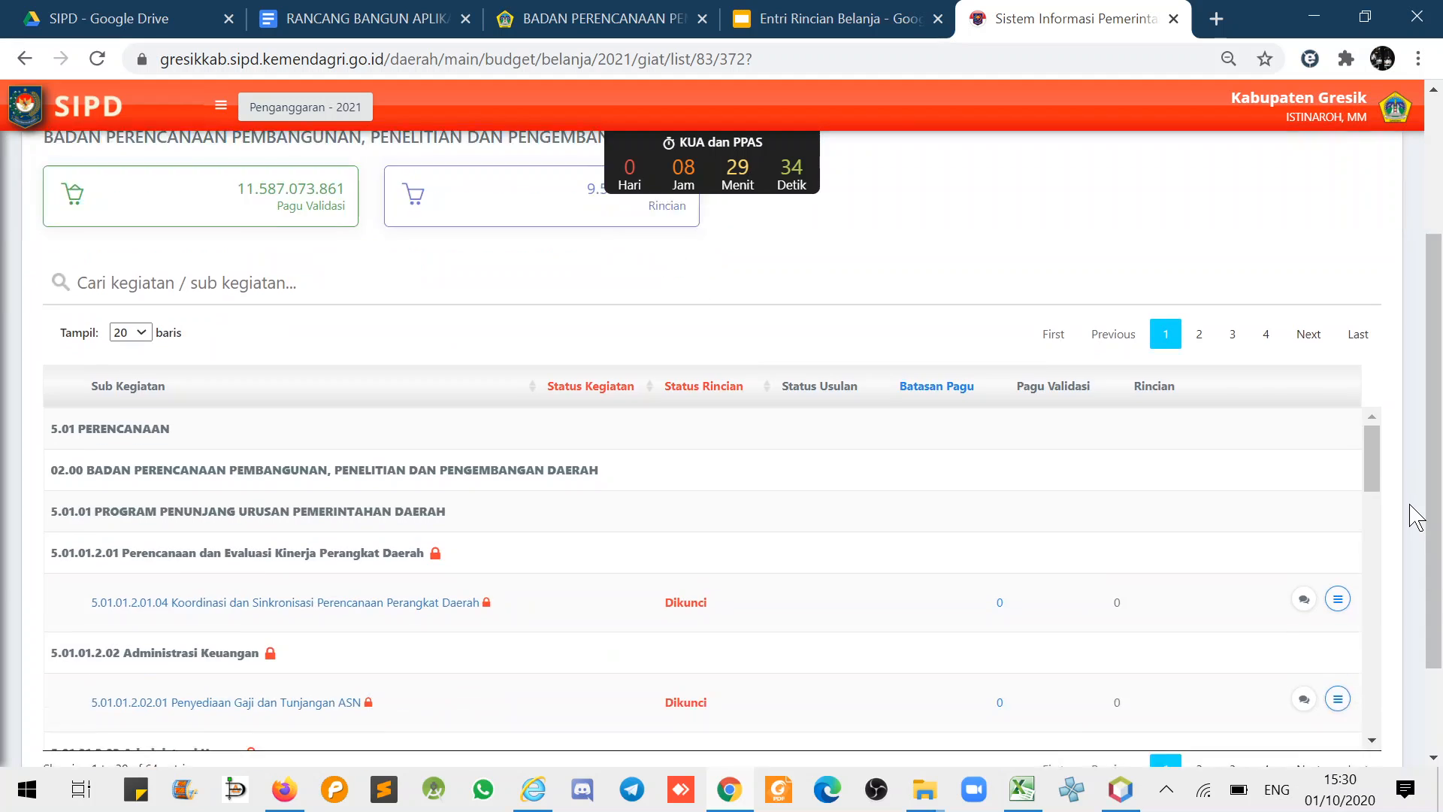
pyautogui.moveTo(1380, 344); pyautogui.dragTo(1385, 565)
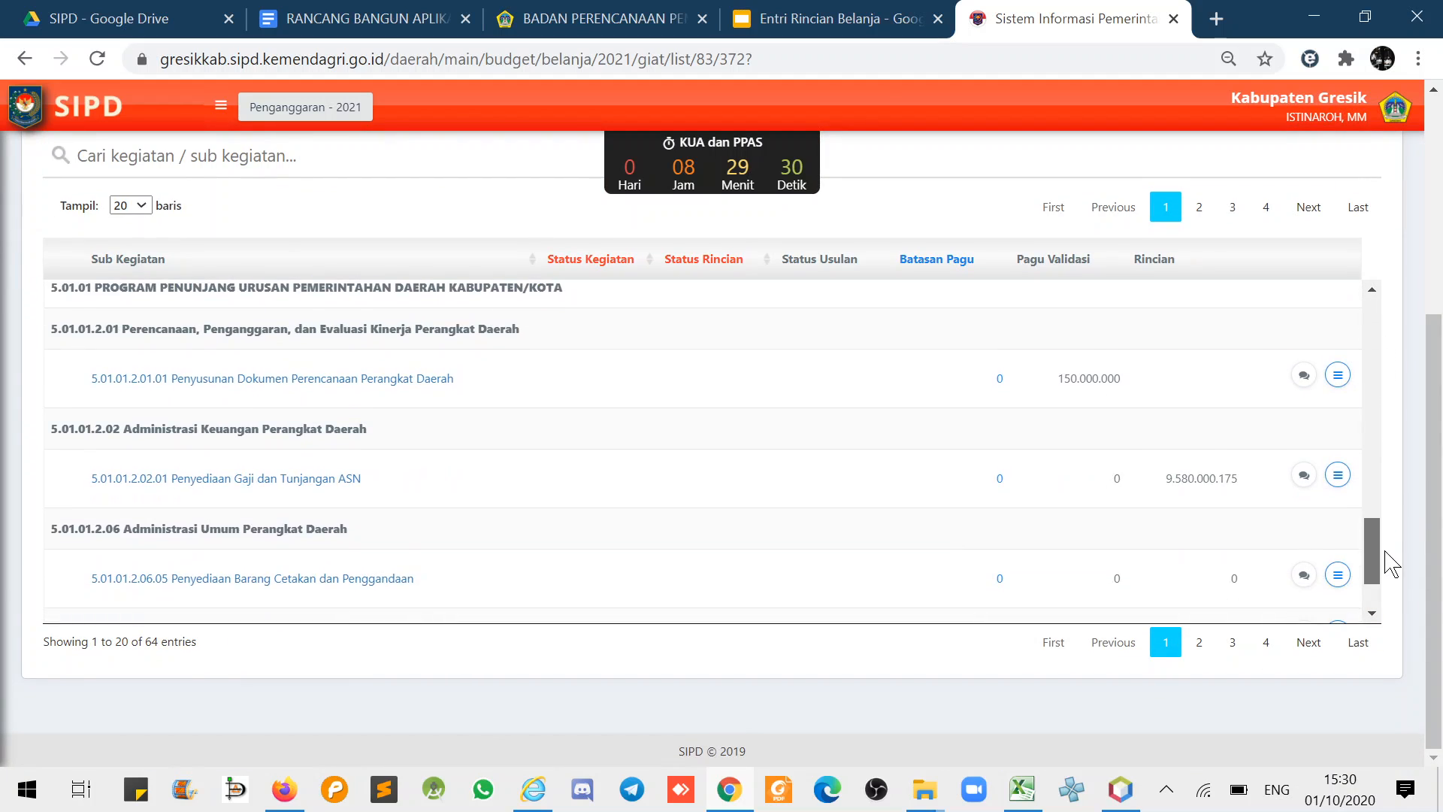
pyautogui.click(1338, 476)
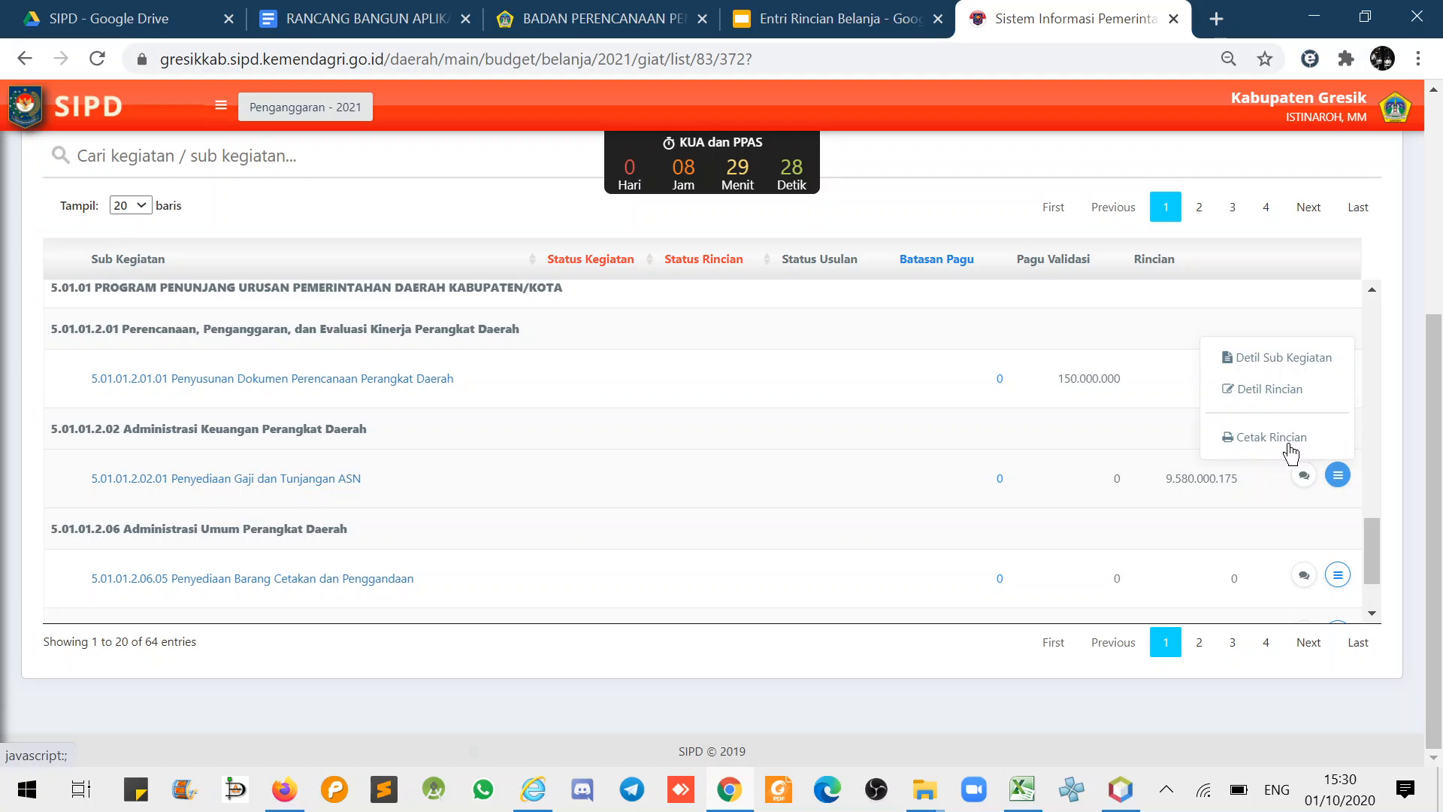
pyautogui.click(1267, 436)
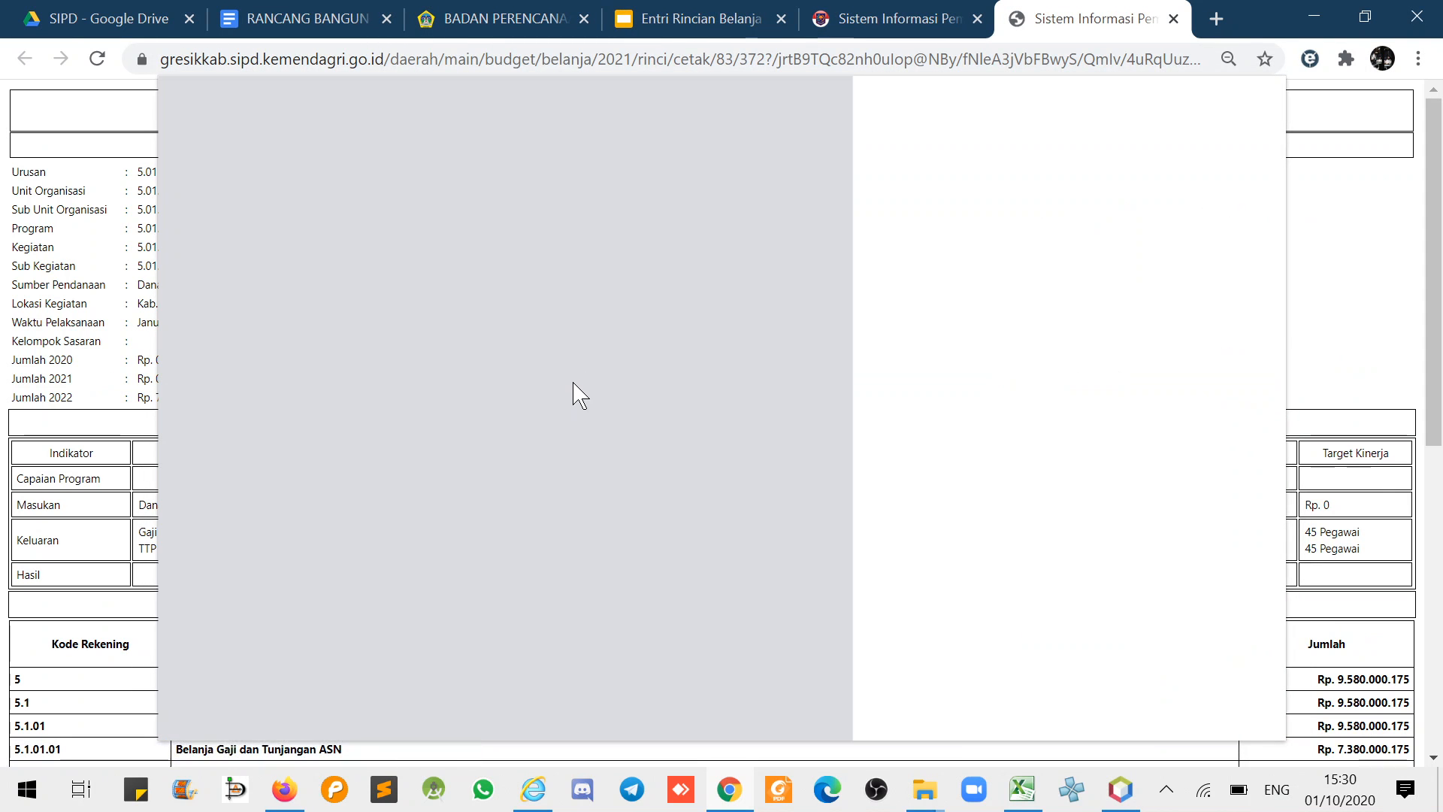
# - Cancel printing and review the Rincian Belanja report, including the Rp. 9.580.000.175 grand total
pyautogui.click(1207, 707)
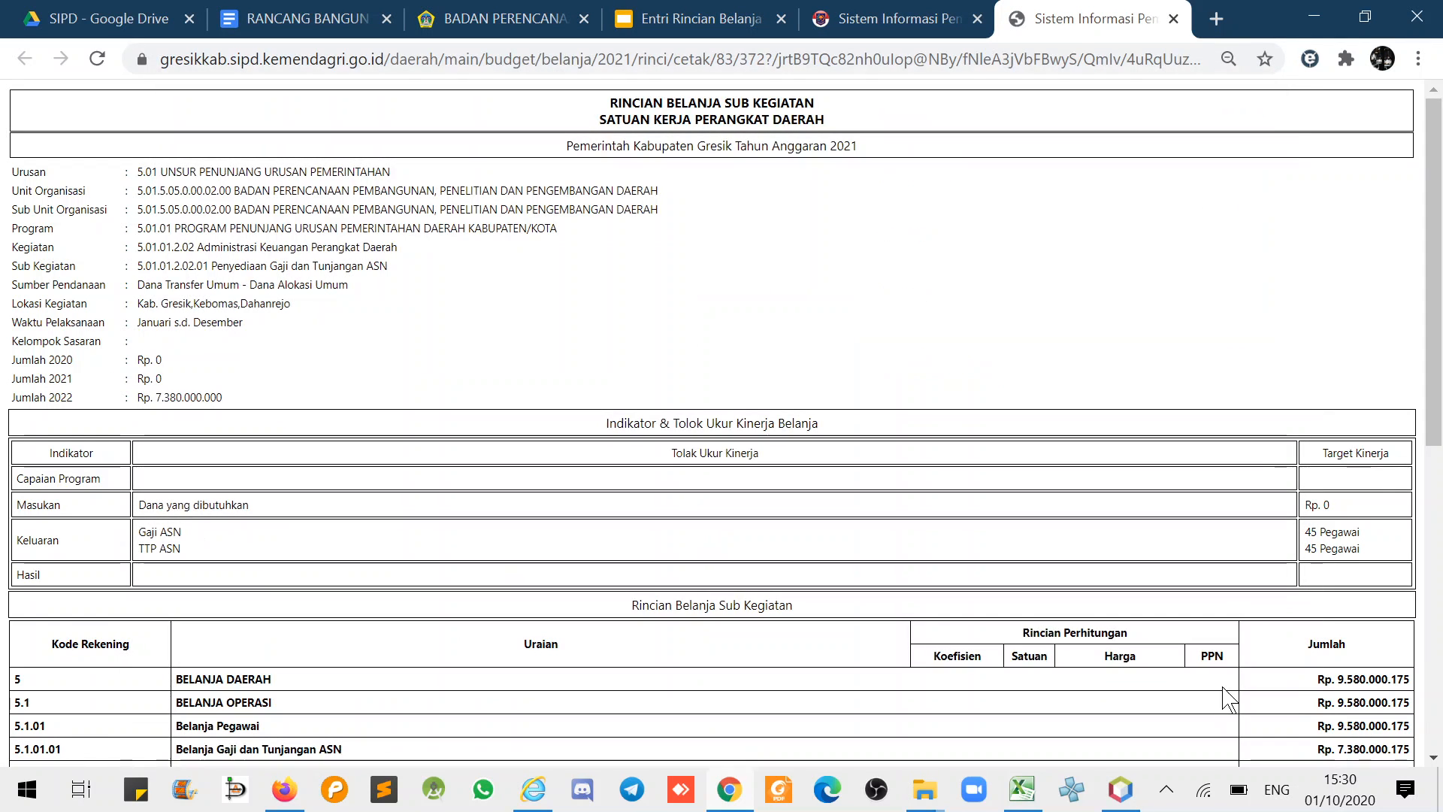
pyautogui.scroll(-7, 502, 505)
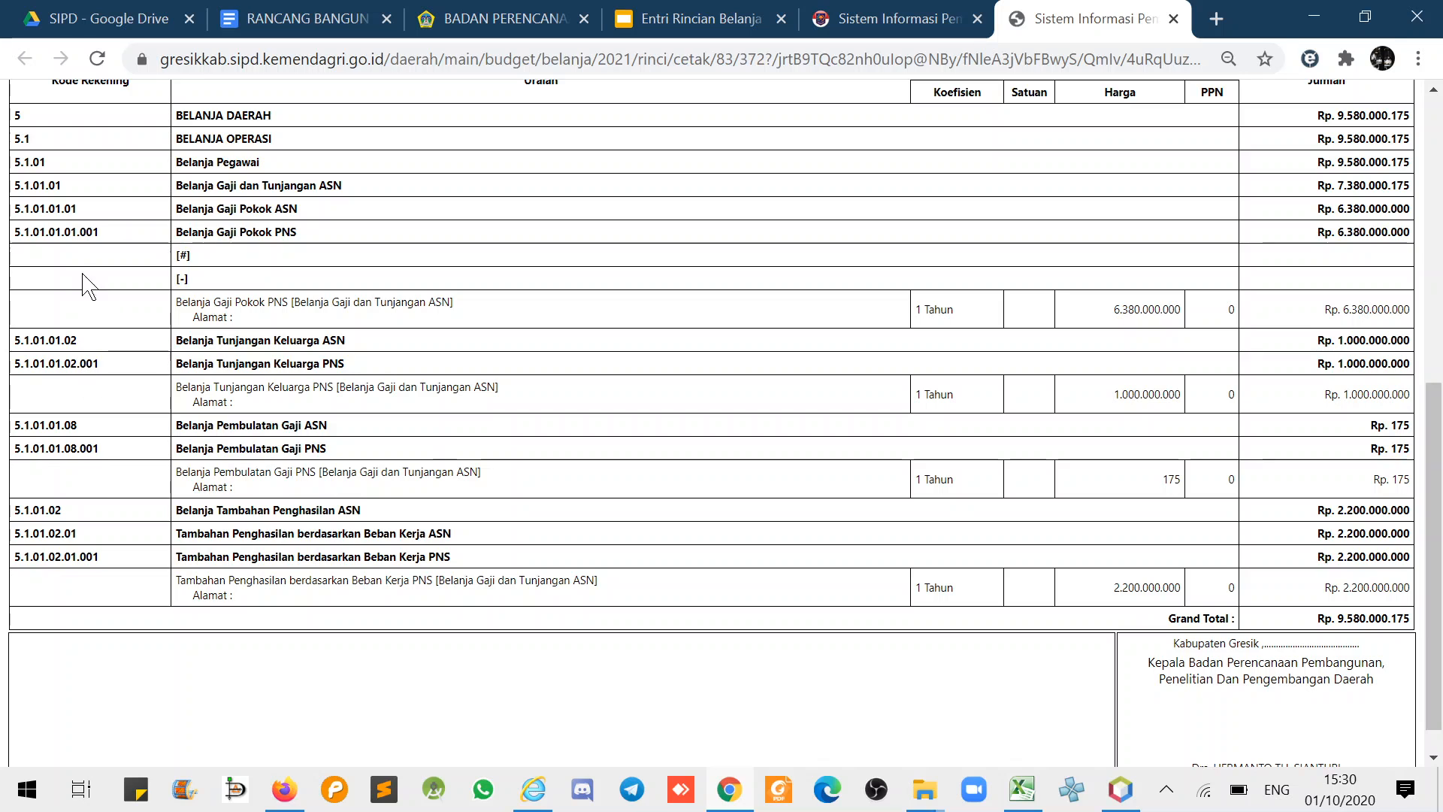
pyautogui.moveTo(88, 280); pyautogui.dragTo(492, 542)
pyautogui.scroll(6, 493, 543)
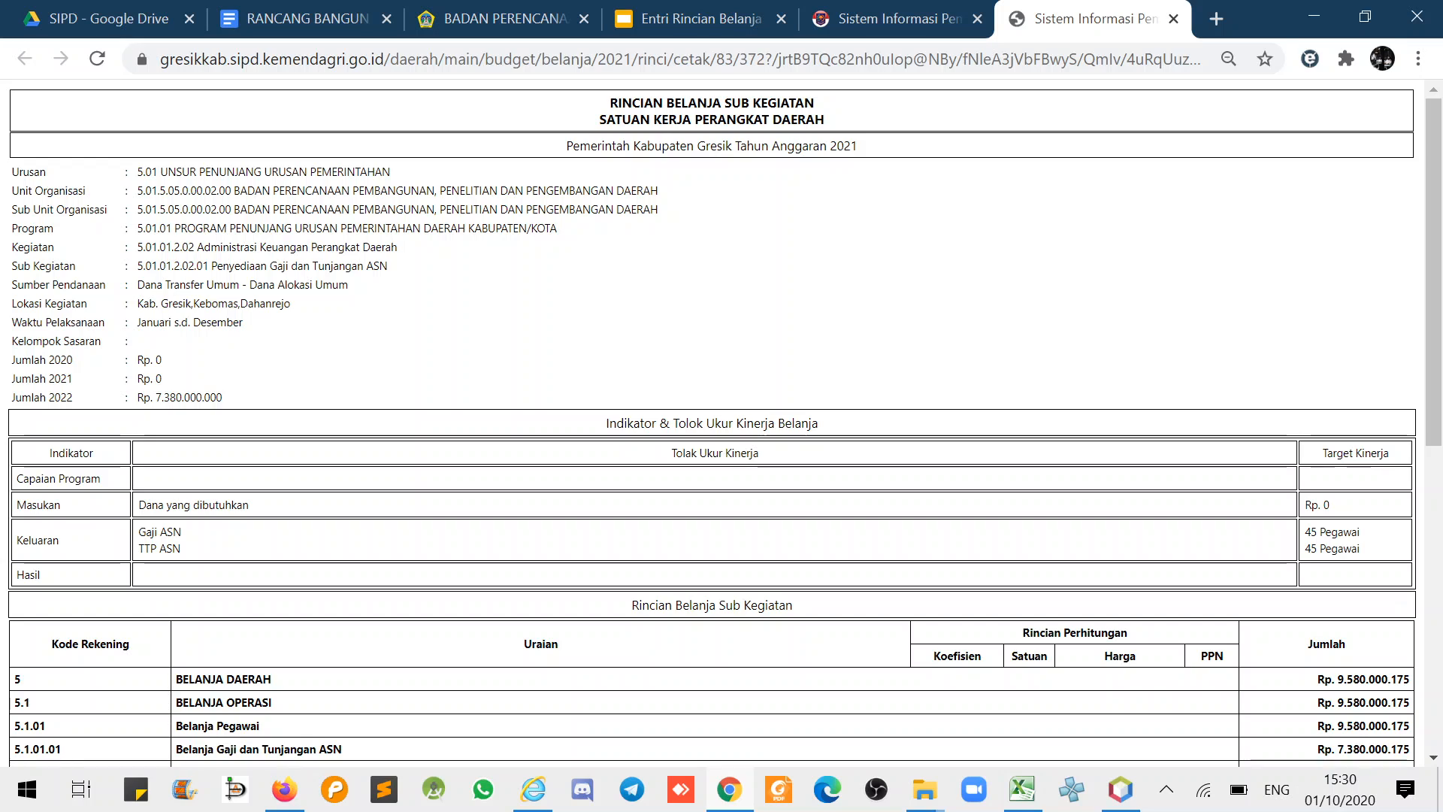
pyautogui.moveTo(32, 342); pyautogui.dragTo(134, 330)
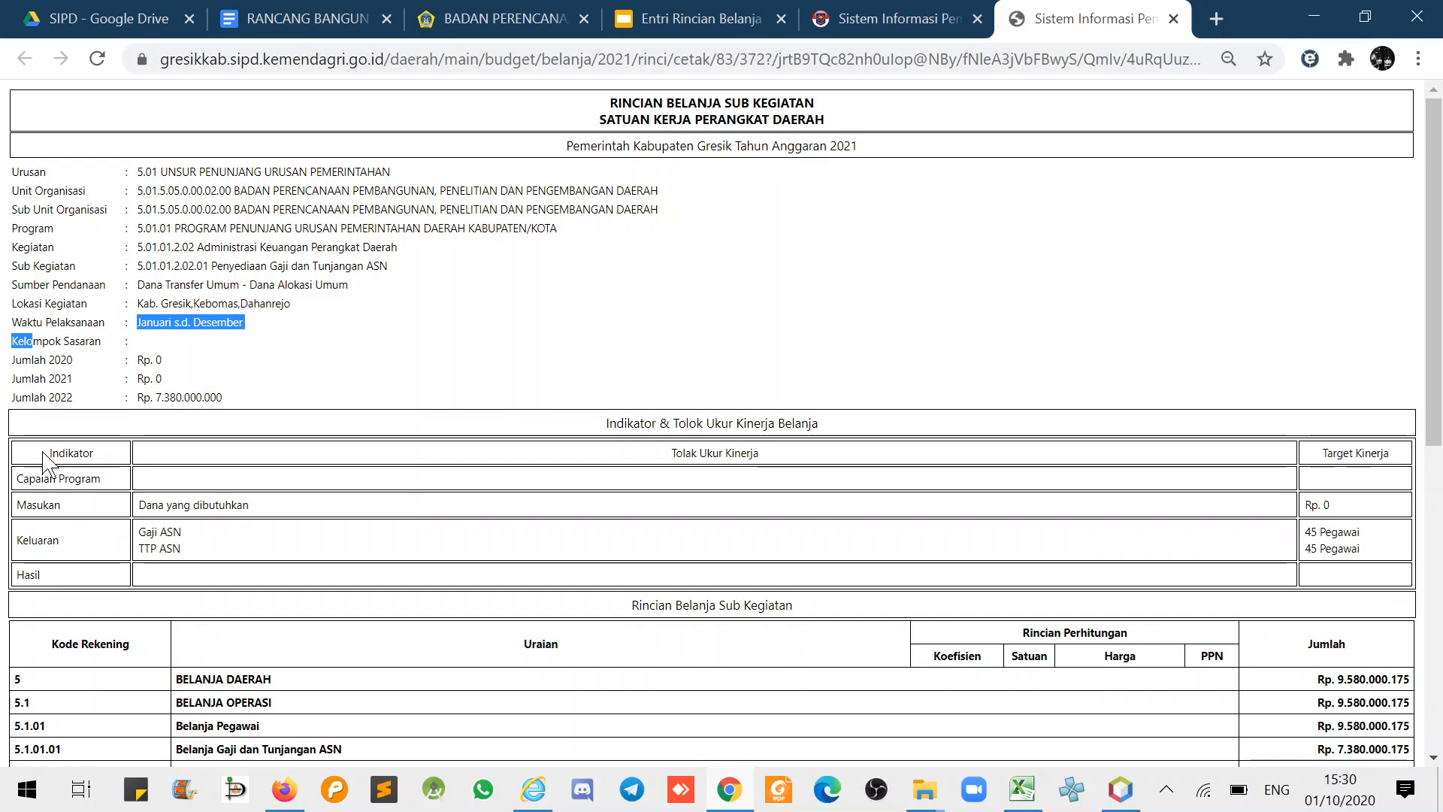
pyautogui.click(57, 352)
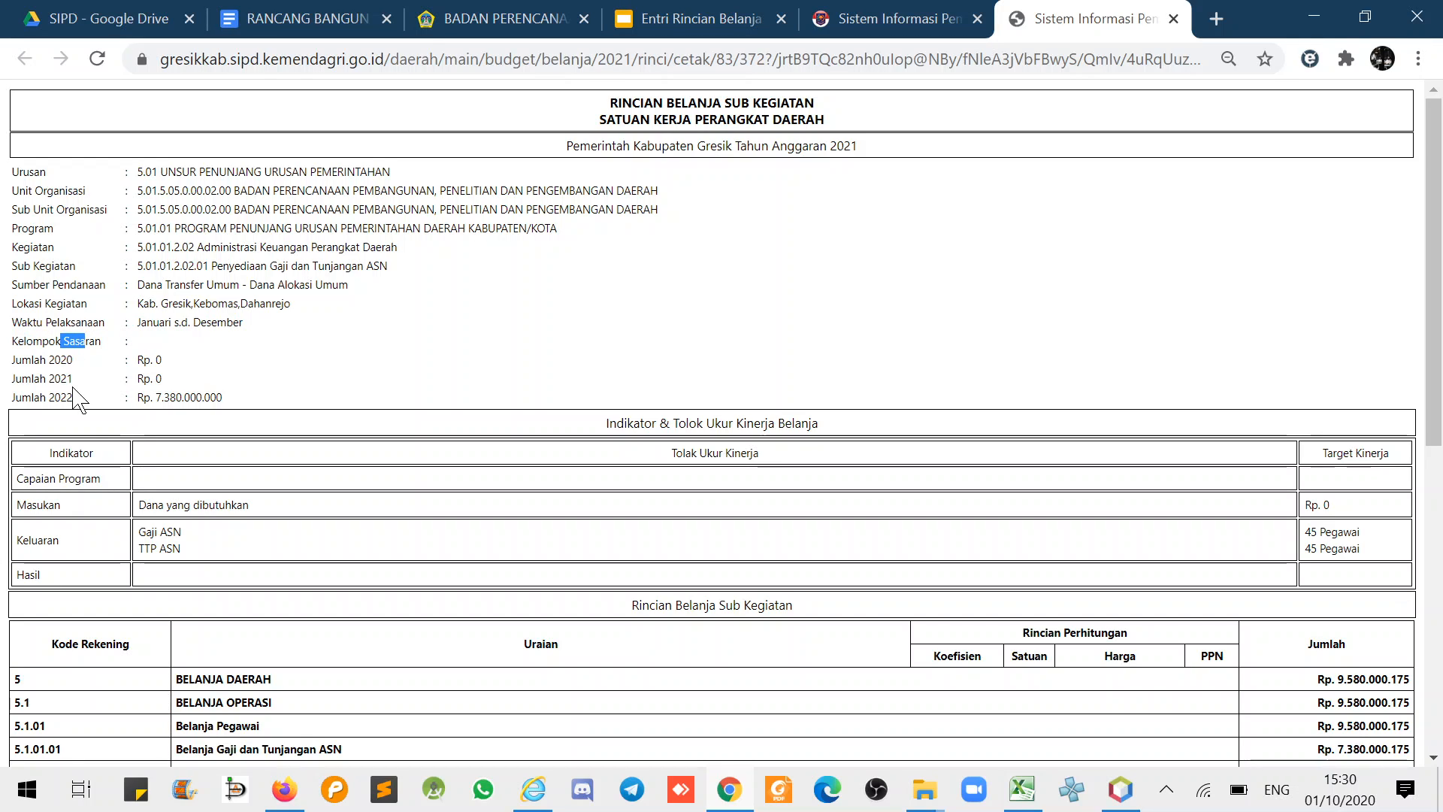
pyautogui.moveTo(85, 340); pyautogui.dragTo(103, 482)
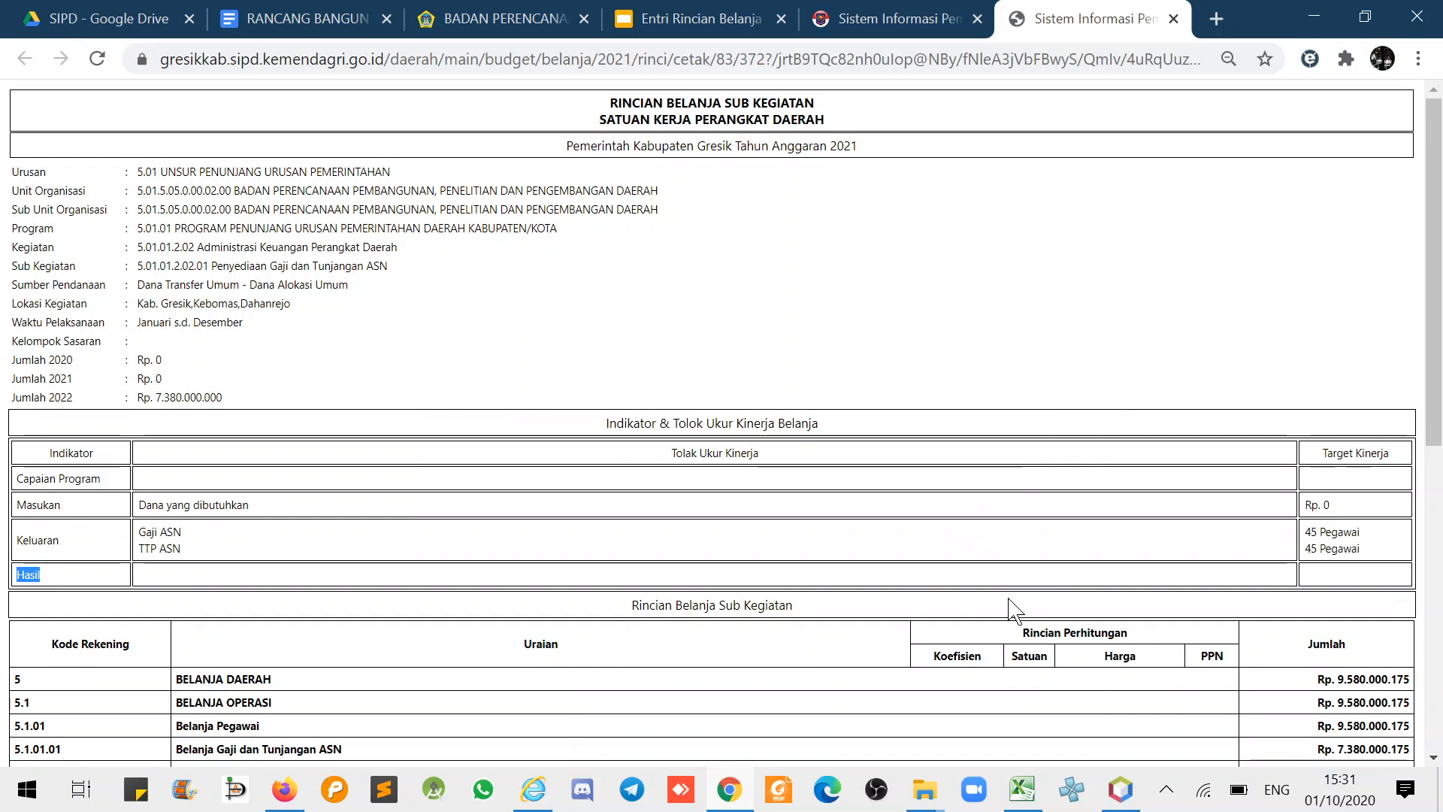
pyautogui.scroll(-8, 973, 583)
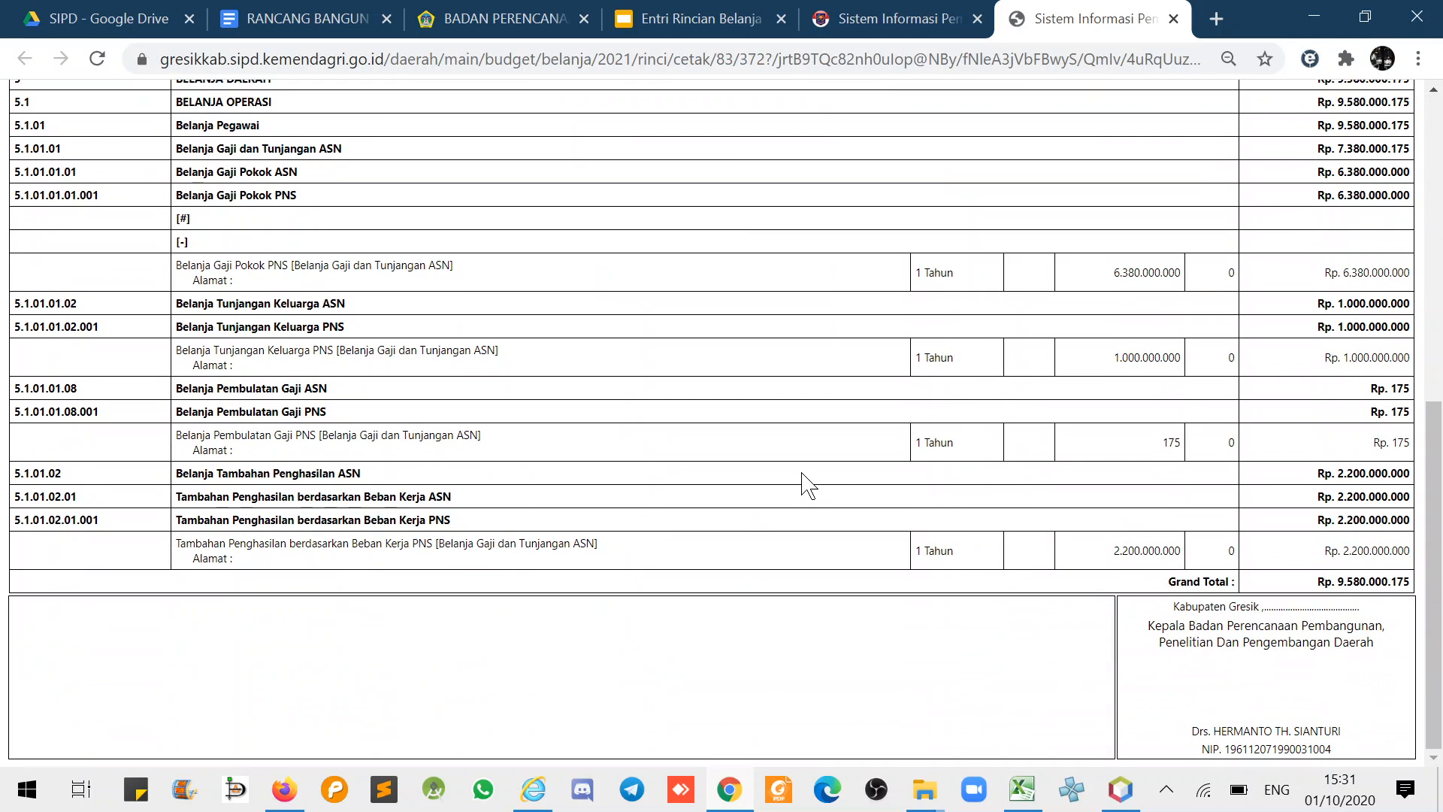
pyautogui.scroll(2, 808, 485)
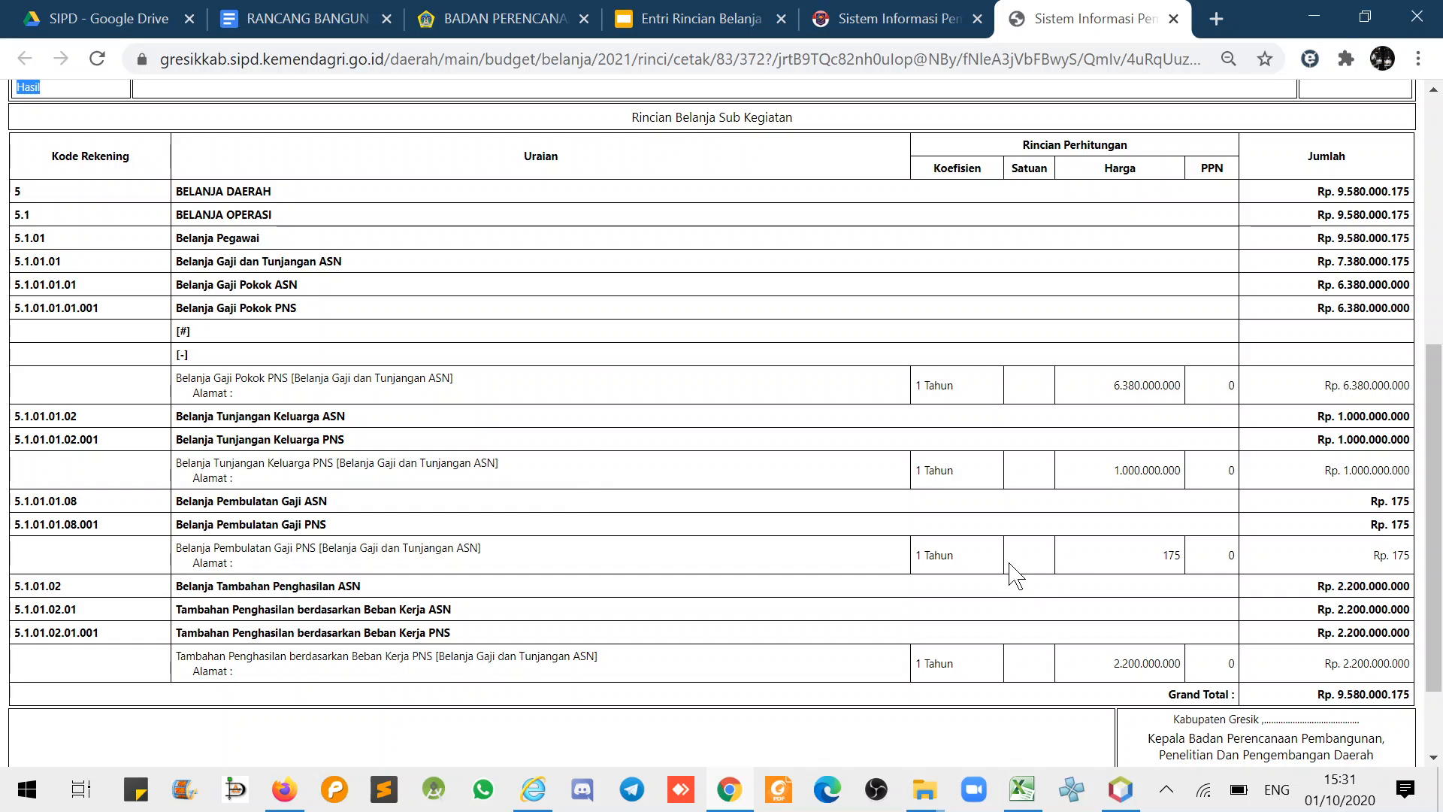
# - In the sub-kegiatan list, highlight the 150.000.000 Pagu Validasi and 9.580.000.175 Rincian figures
pyautogui.click(905, 19)
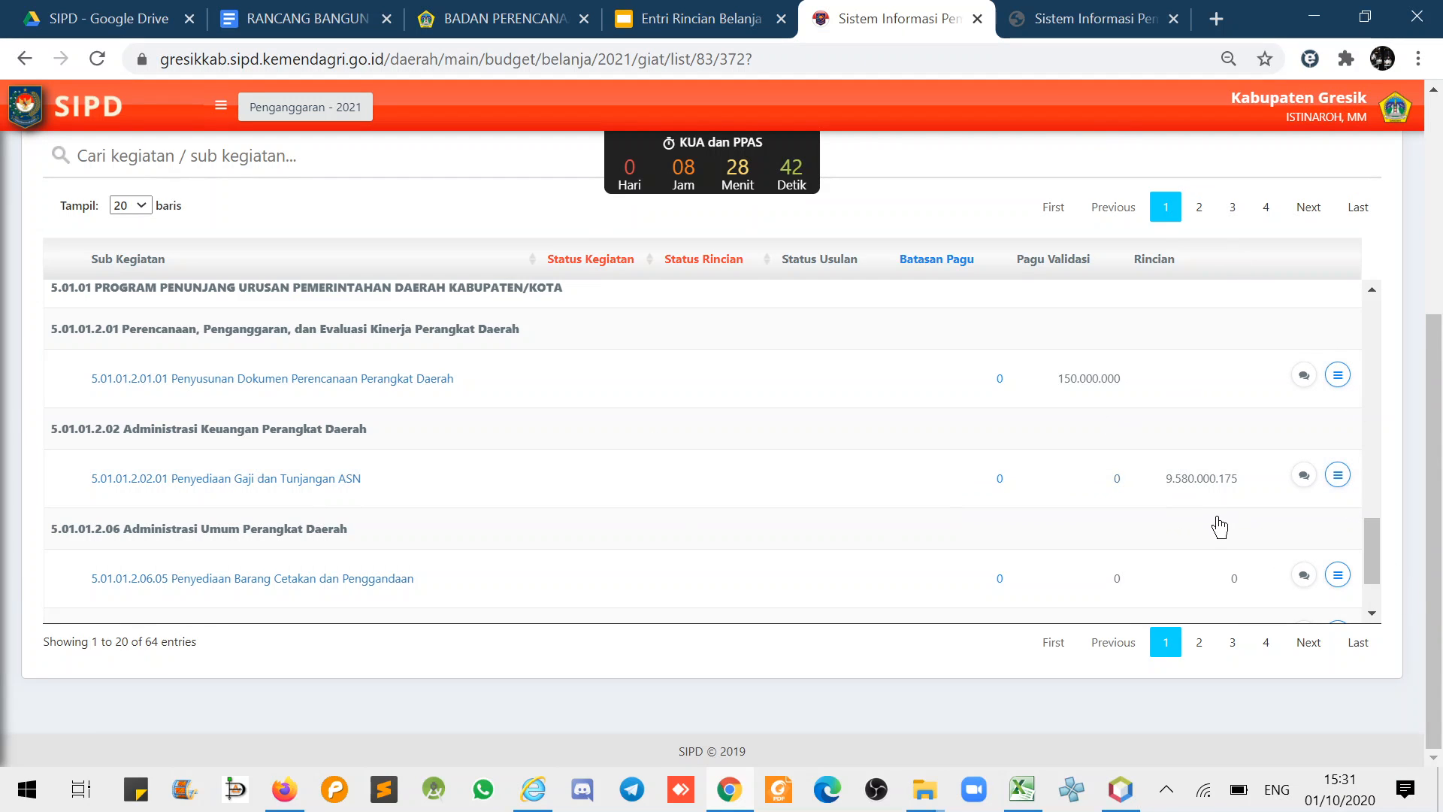
pyautogui.scroll(-1, 1219, 526)
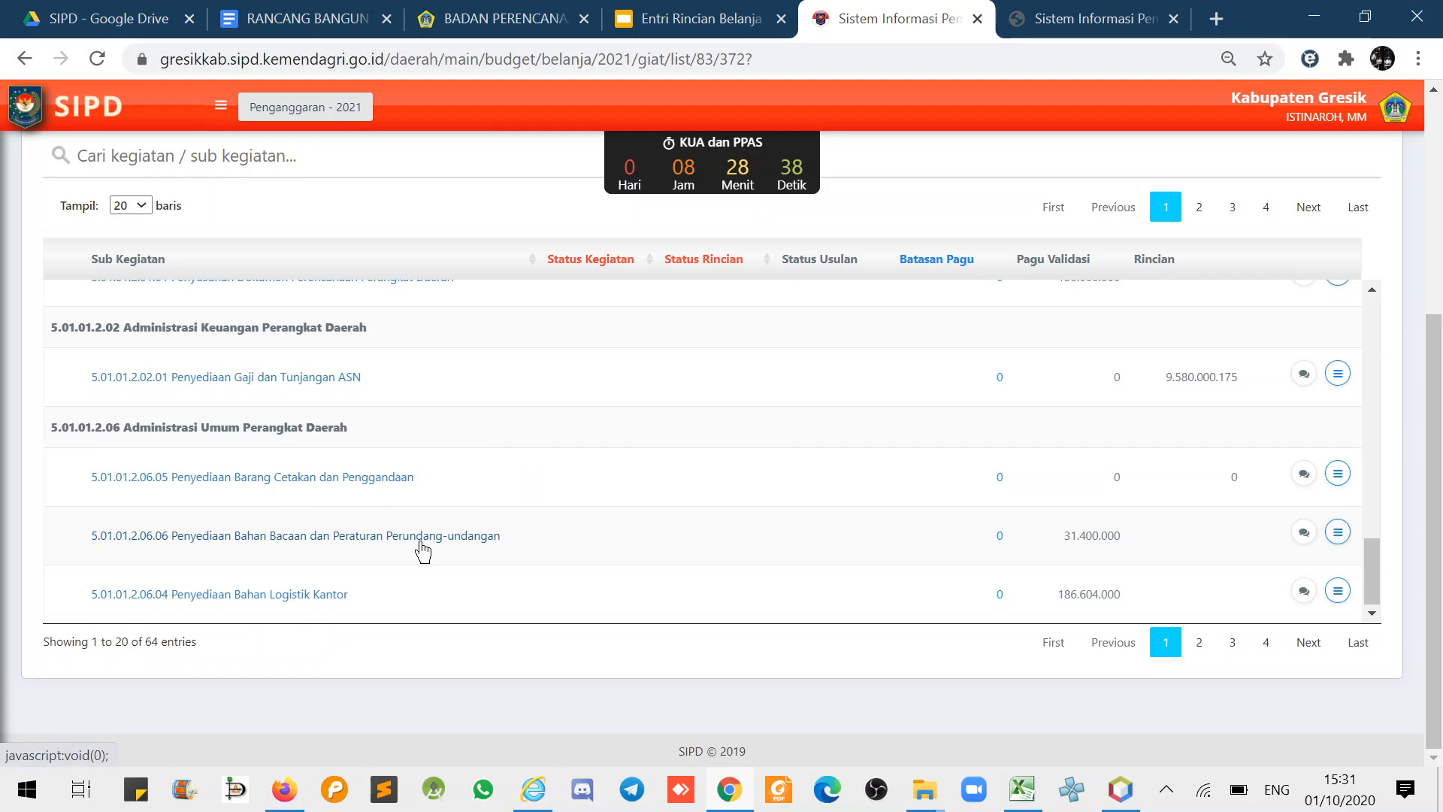
pyautogui.scroll(1, 964, 526)
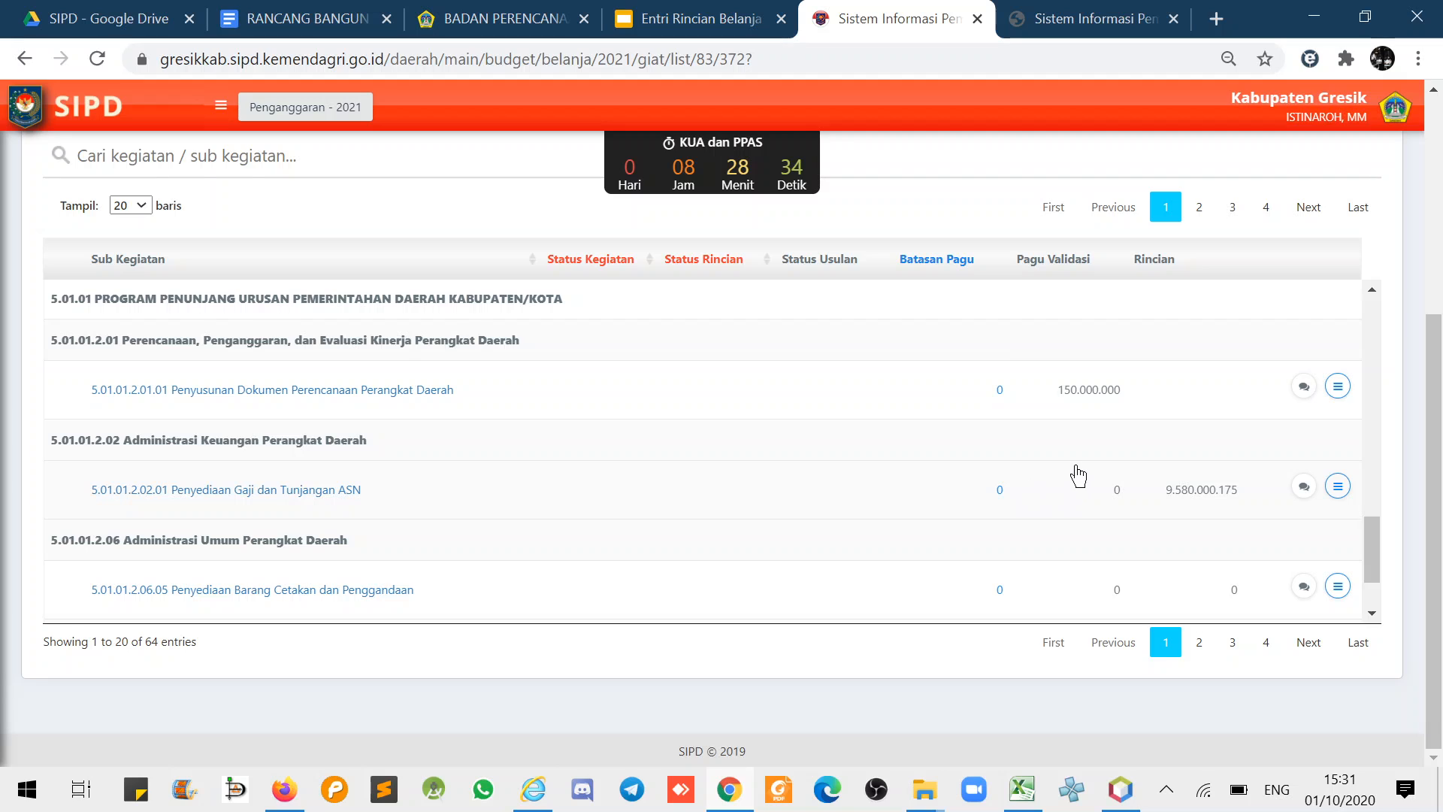
pyautogui.moveTo(1058, 402); pyautogui.dragTo(1122, 399)
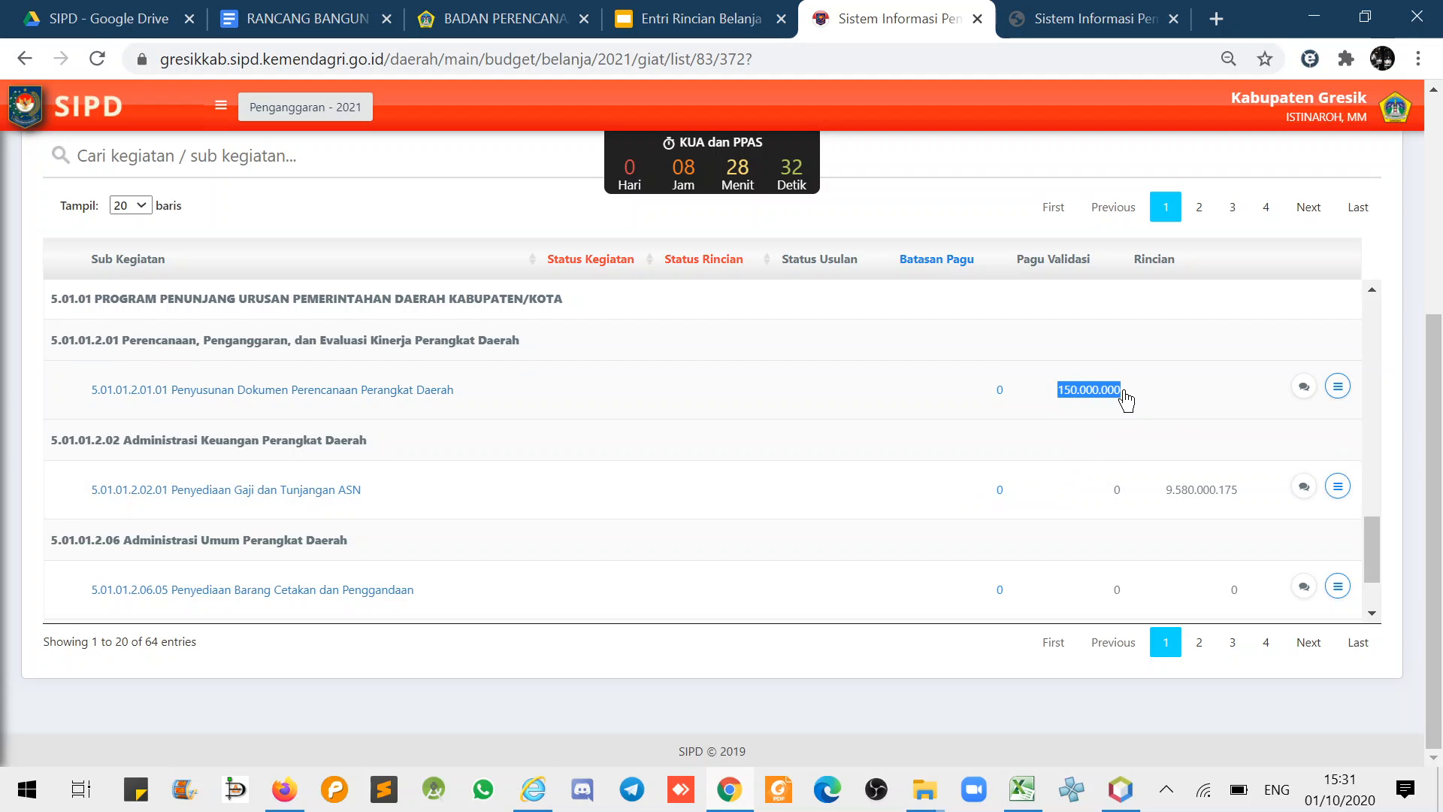
pyautogui.click(1172, 414)
pyautogui.scroll(-1, 1222, 427)
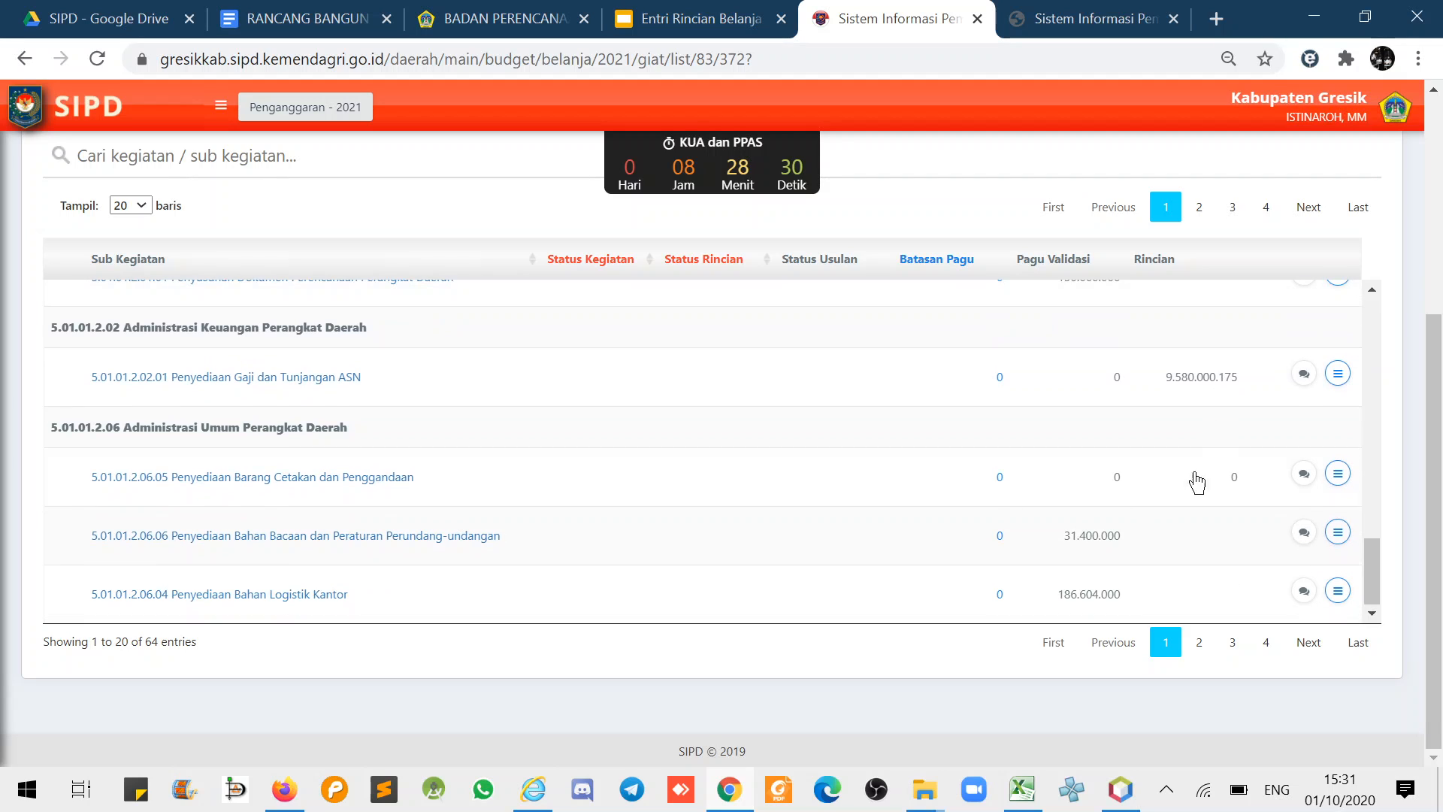
pyautogui.doubleClick(1235, 478)
pyautogui.moveTo(1167, 393); pyautogui.dragTo(1250, 381)
pyautogui.click(1062, 496)
pyautogui.scroll(1, 1068, 417)
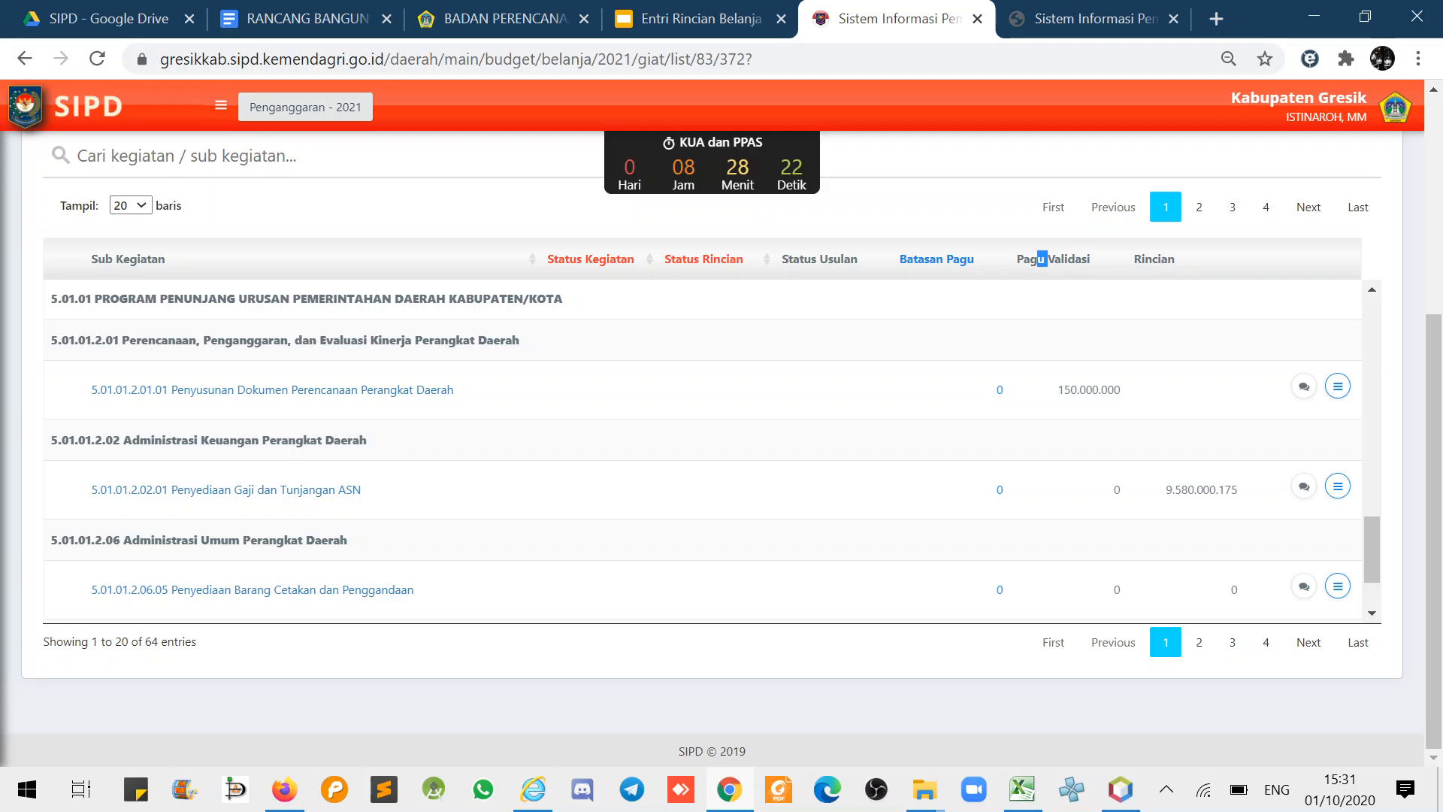
pyautogui.moveTo(1062, 258); pyautogui.dragTo(1051, 400)
pyautogui.scroll(-2, 1081, 537)
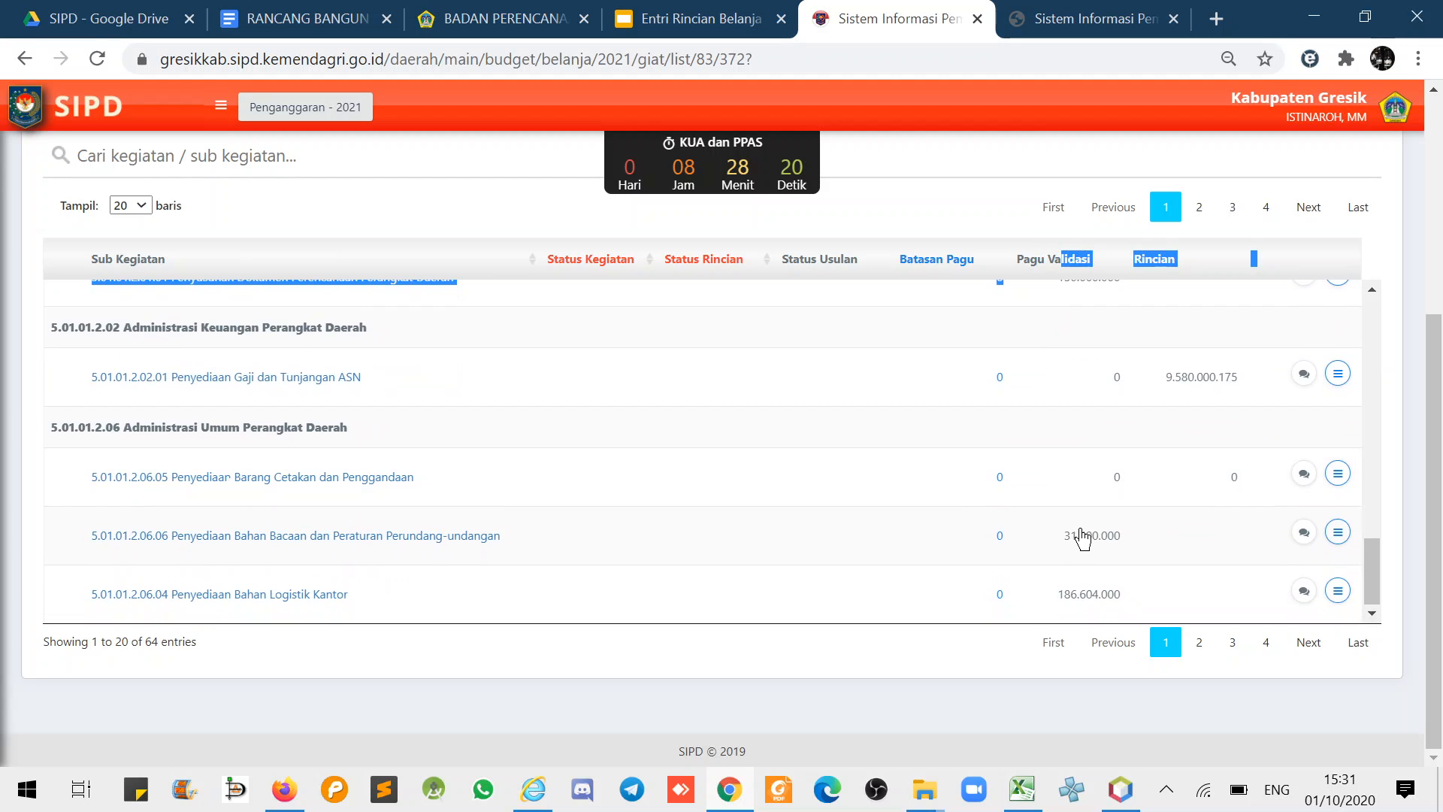
pyautogui.click(1075, 488)
pyautogui.scroll(5, 1075, 368)
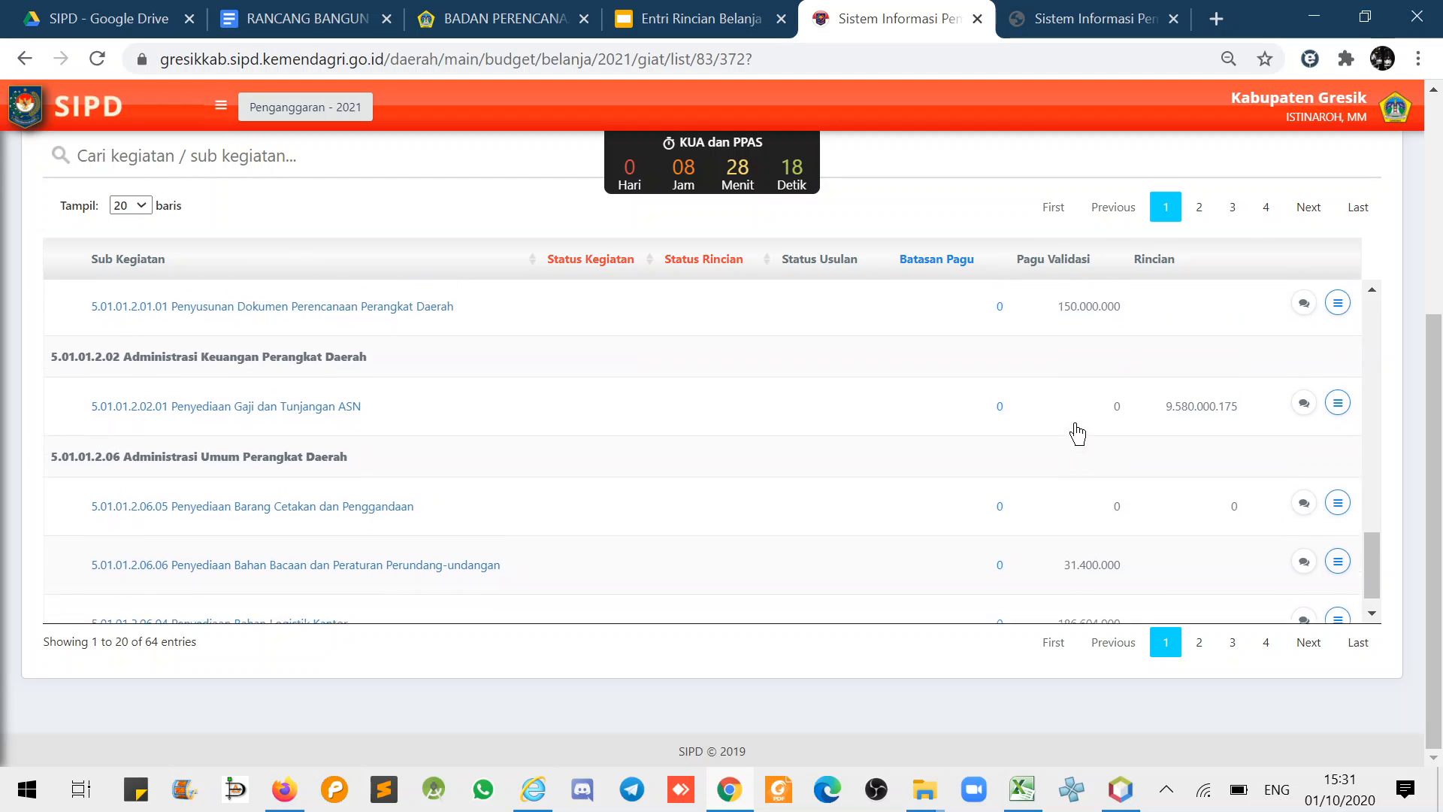
pyautogui.scroll(6, 1076, 395)
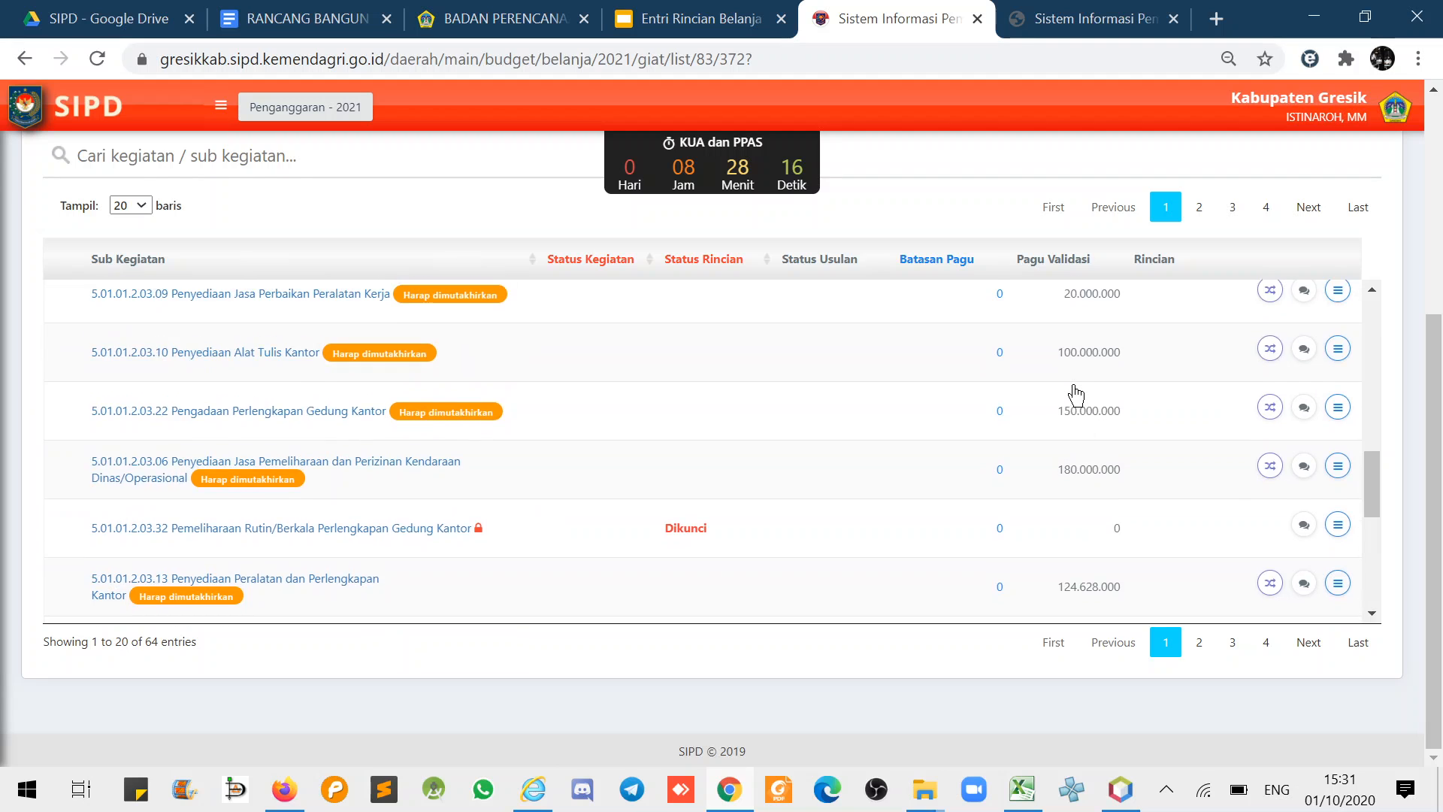
pyautogui.scroll(3, 1074, 401)
pyautogui.scroll(-12, 1073, 404)
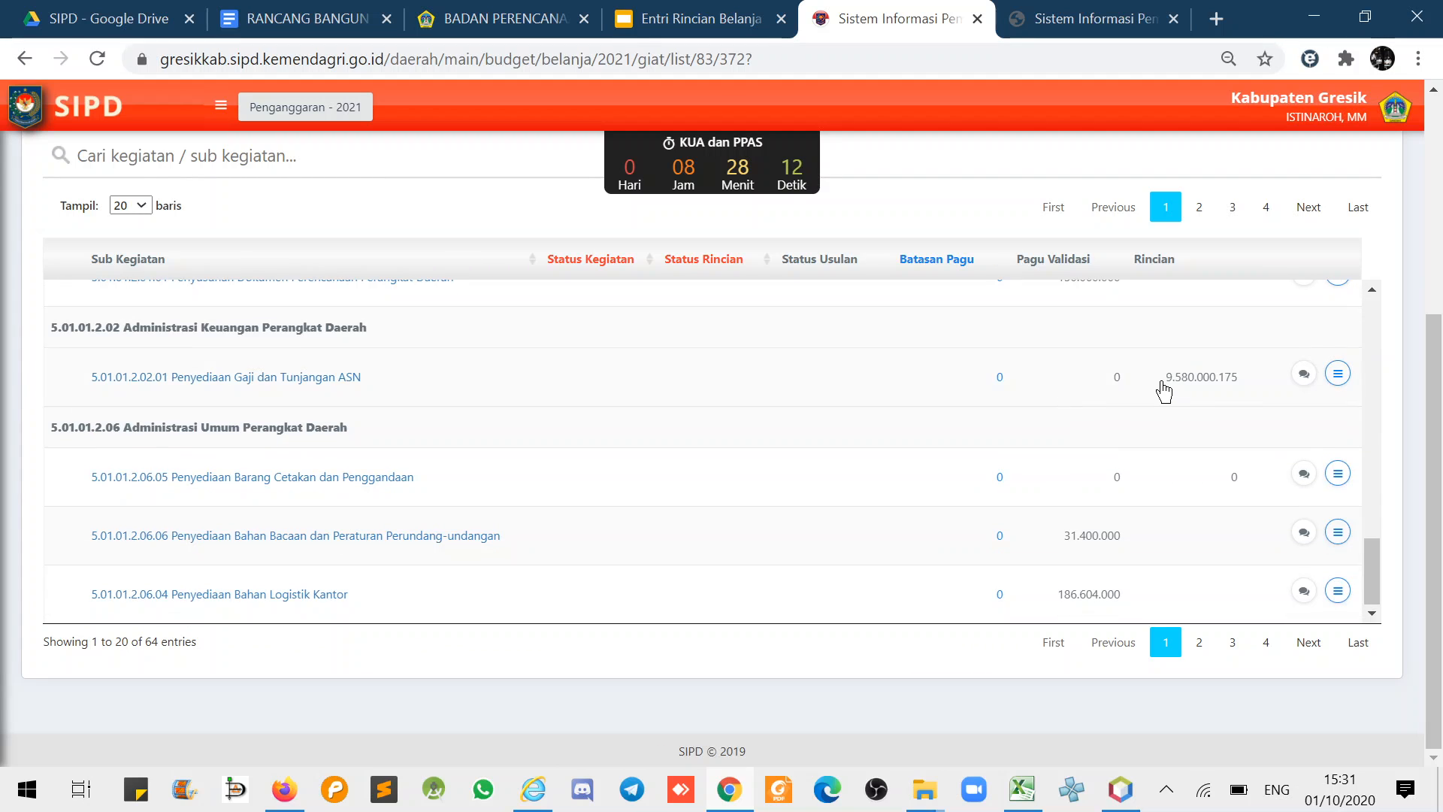
pyautogui.moveTo(1163, 384); pyautogui.dragTo(1242, 384)
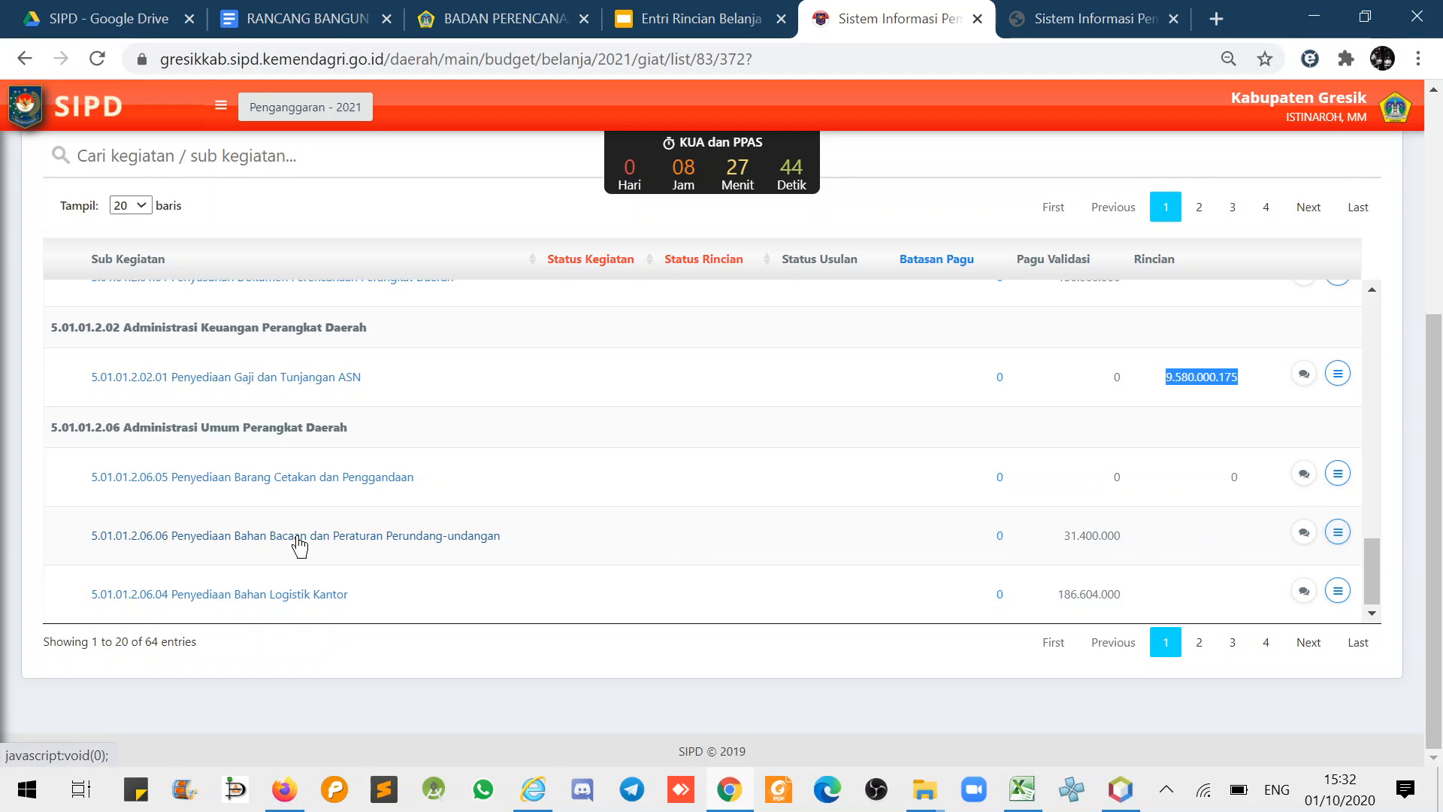
pyautogui.click(1261, 549)
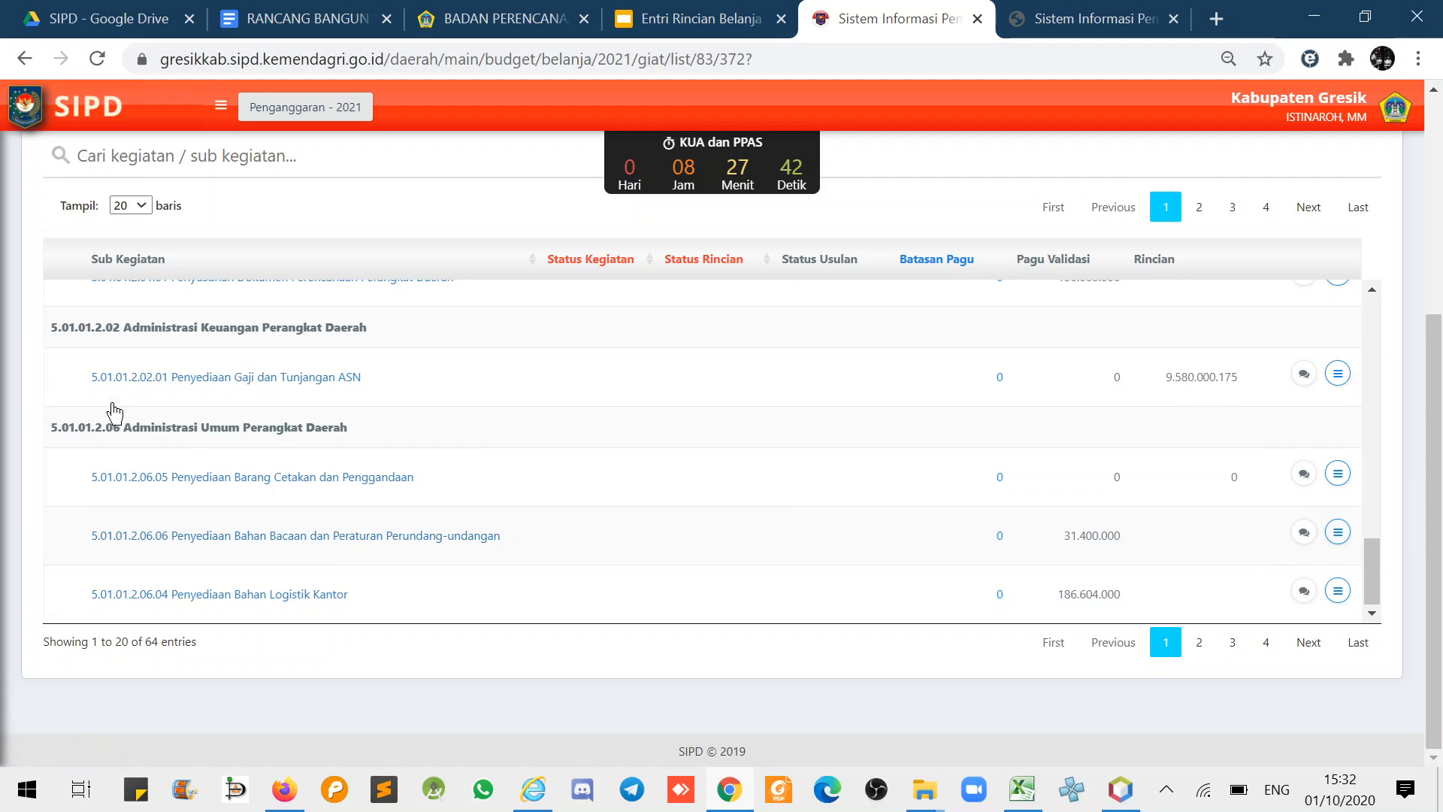
# - Show creation details for sub-activities 5.01.01.2.02.01 and 5.01.01.2.06.06
pyautogui.moveTo(86, 386); pyautogui.dragTo(365, 386)
pyautogui.scroll(-1, 360, 533)
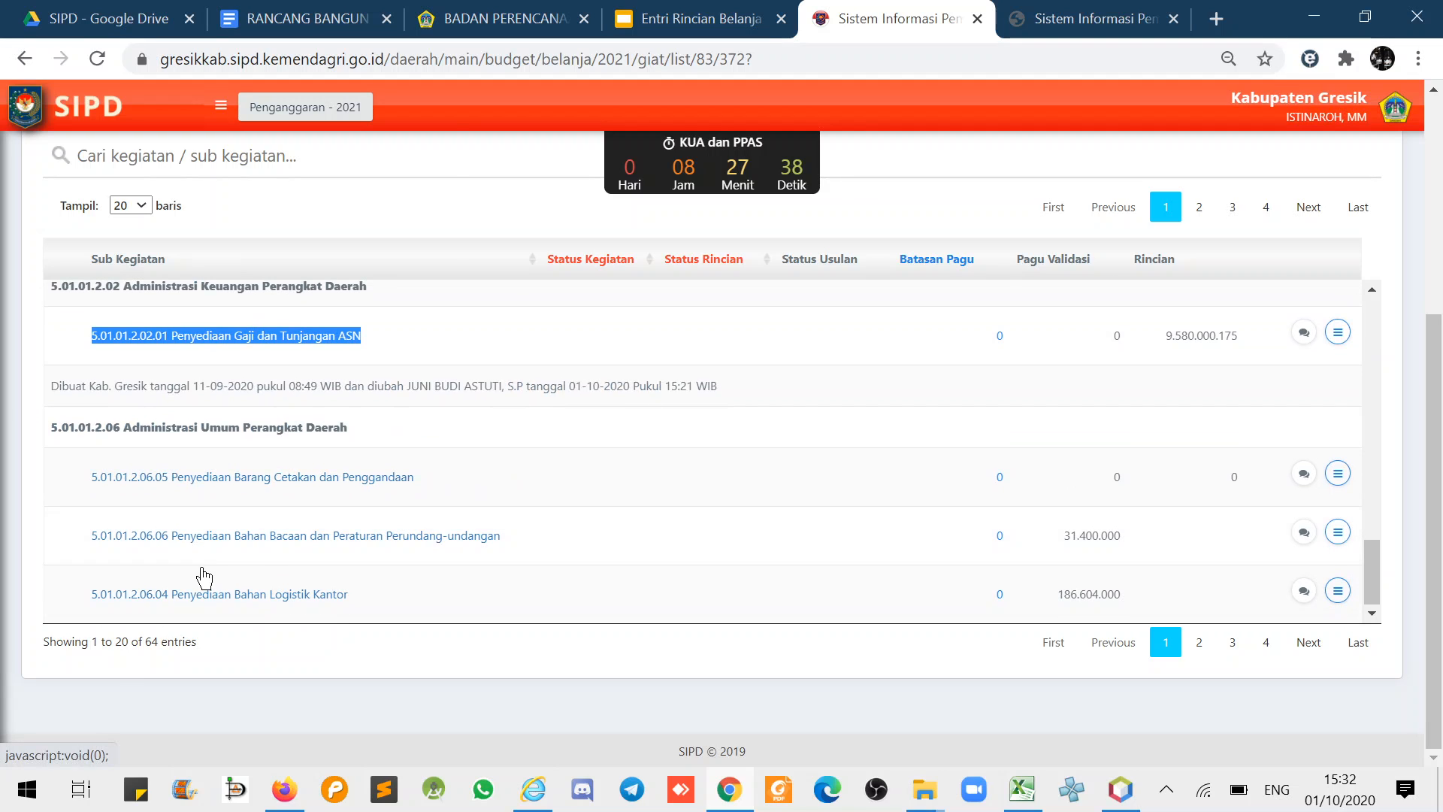
pyautogui.moveTo(91, 535); pyautogui.dragTo(506, 539)
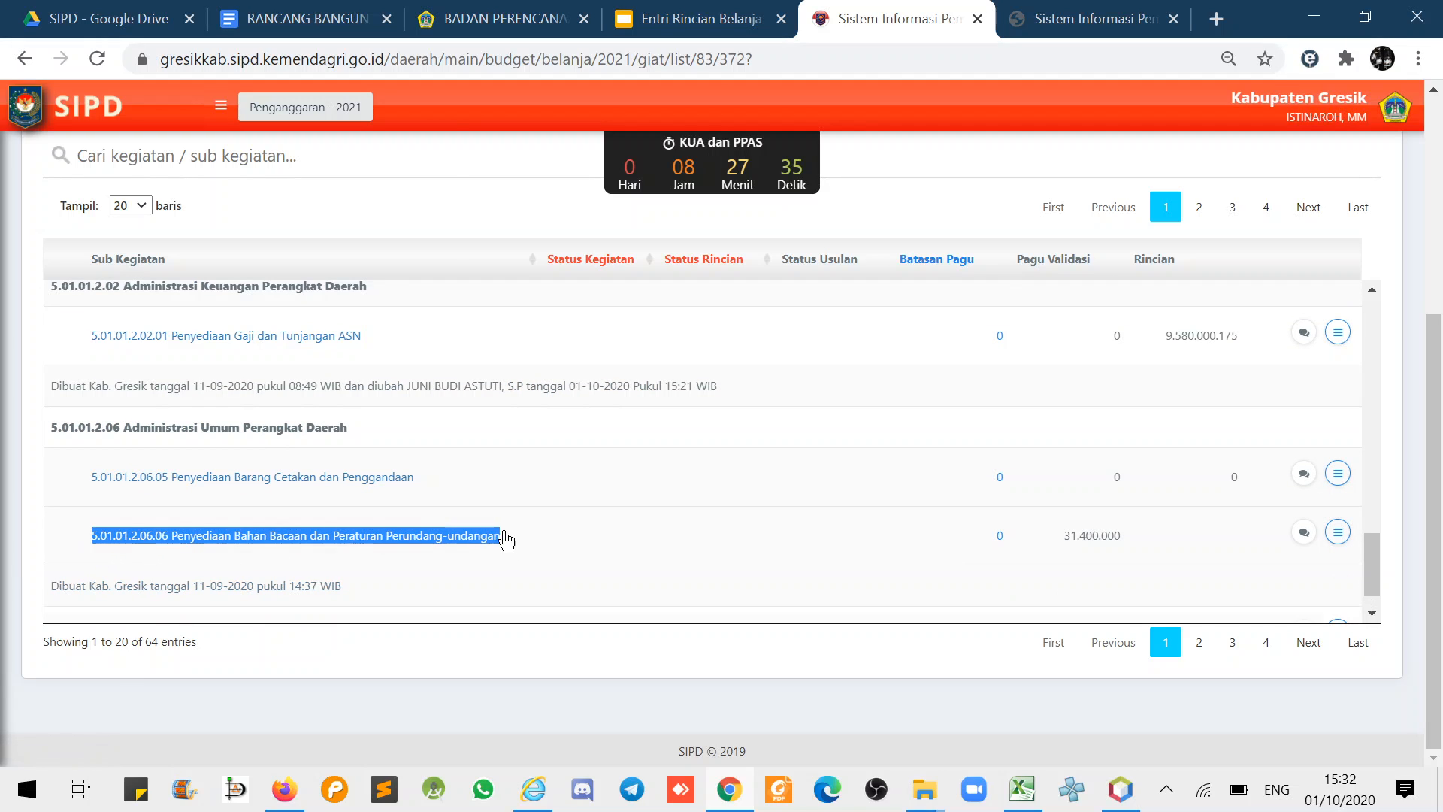
# - Open Detil Rincian for 5.01.01.2.06.06 and start a Standar Harga entry of type Belanja Barang Jasa dan Modal
pyautogui.click(1338, 531)
pyautogui.click(1268, 447)
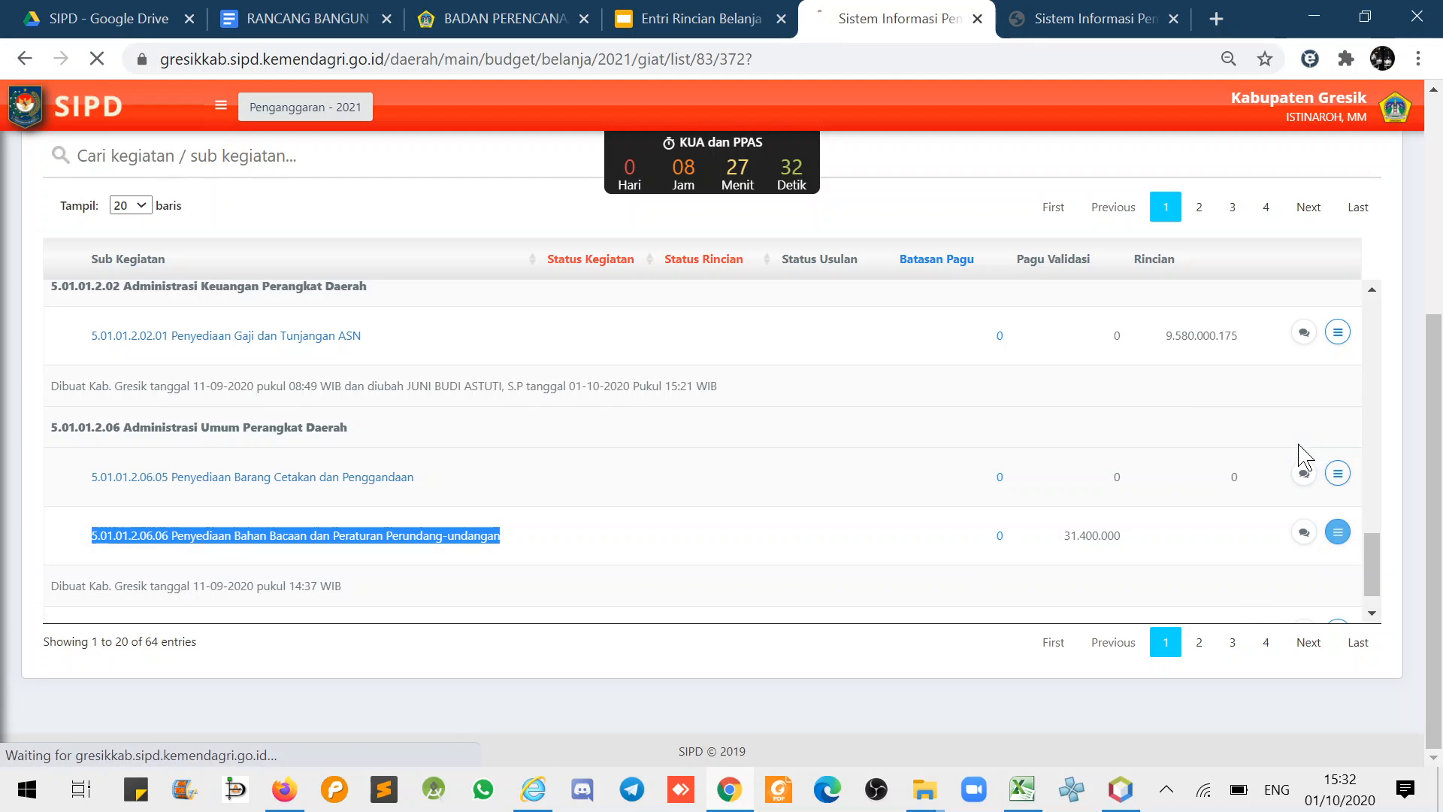
pyautogui.scroll(-5, 1363, 373)
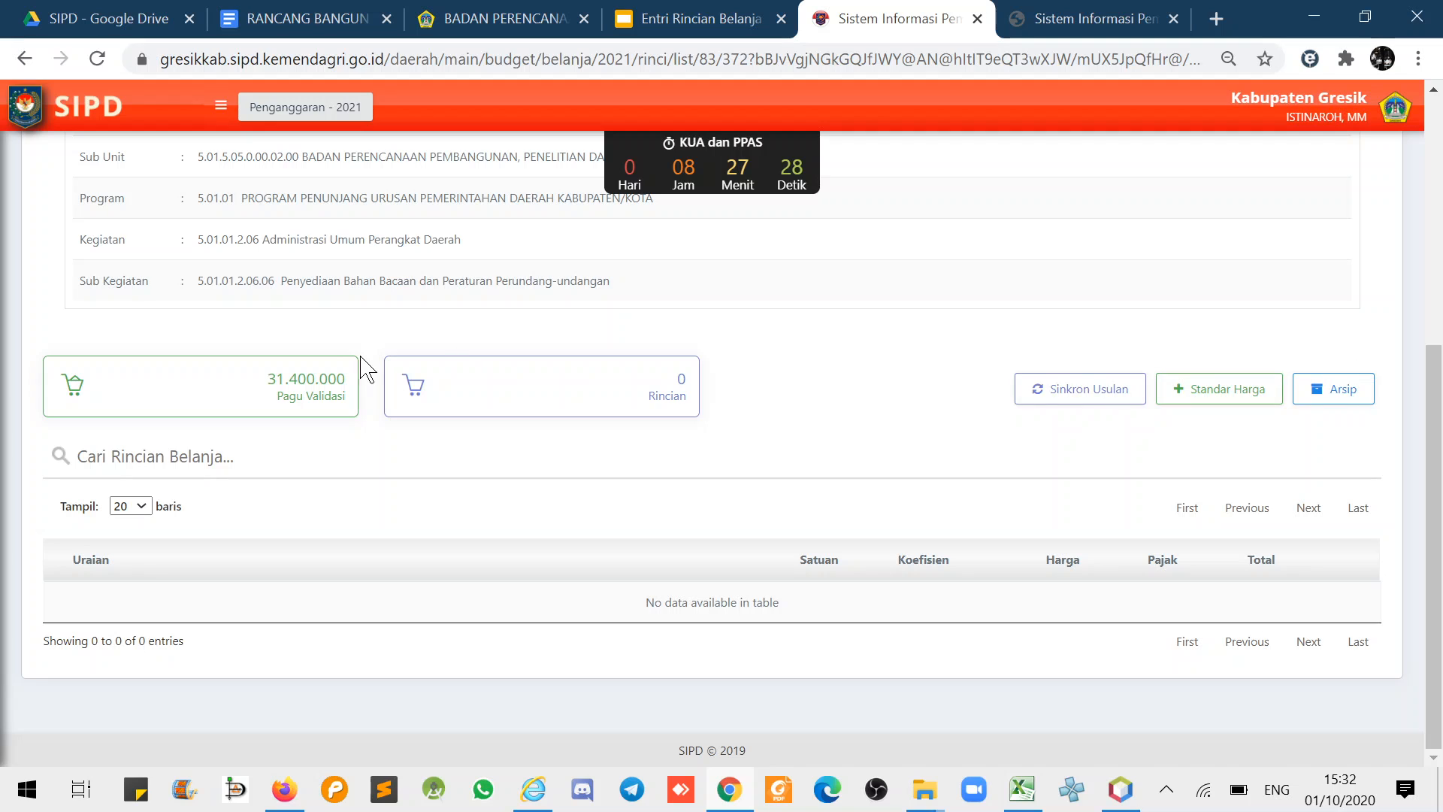
pyautogui.scroll(1, 1212, 353)
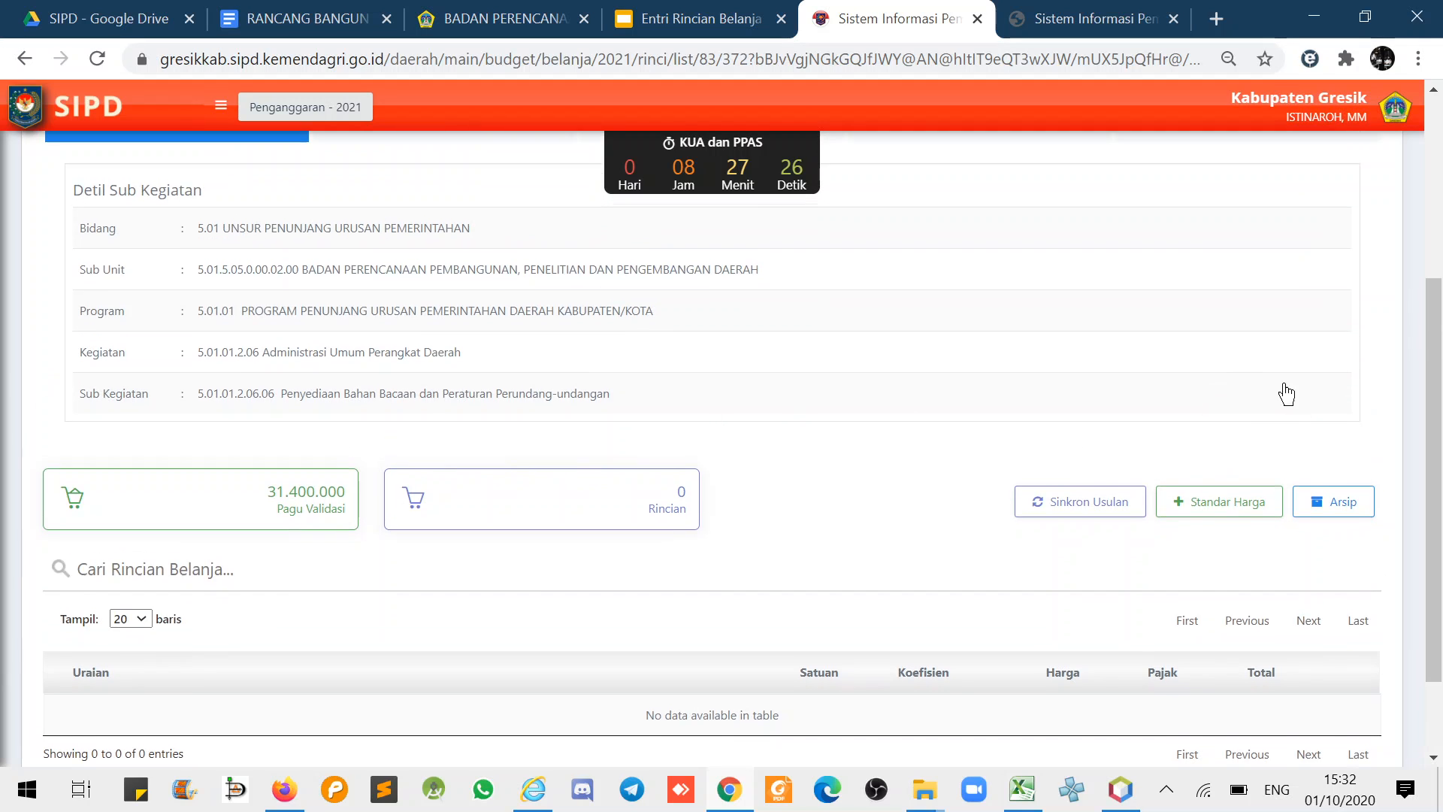
pyautogui.click(1231, 516)
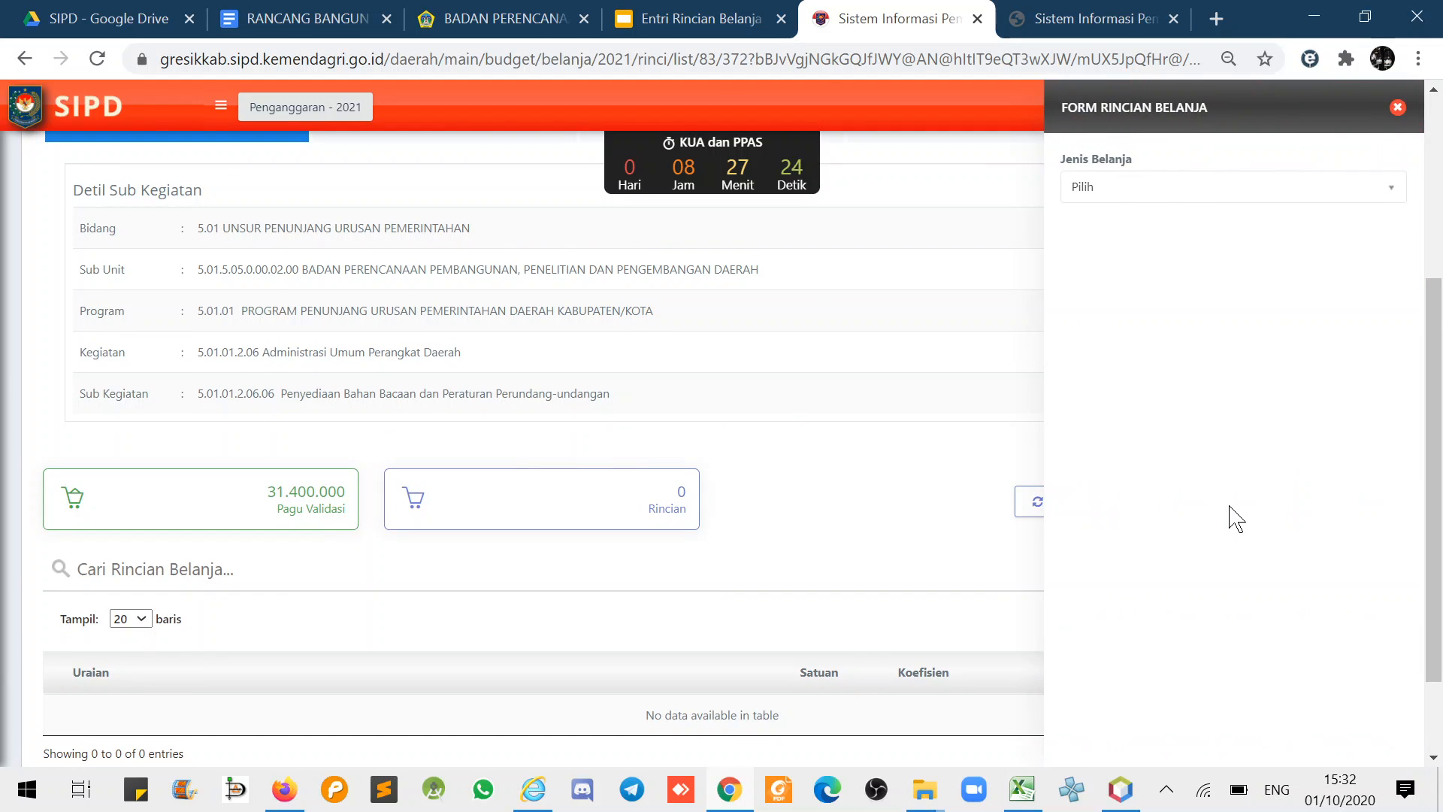
pyautogui.click(1105, 188)
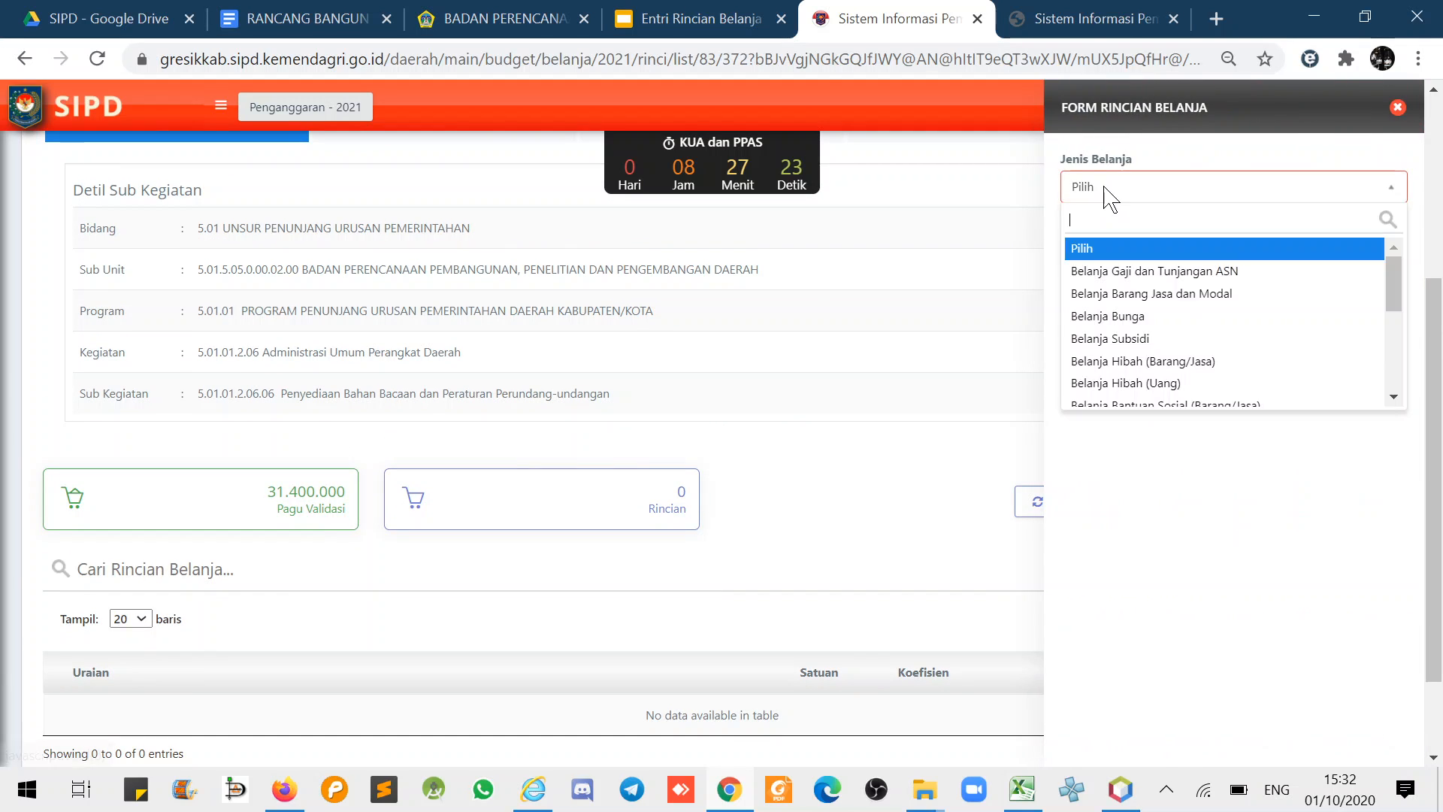
pyautogui.click(1114, 293)
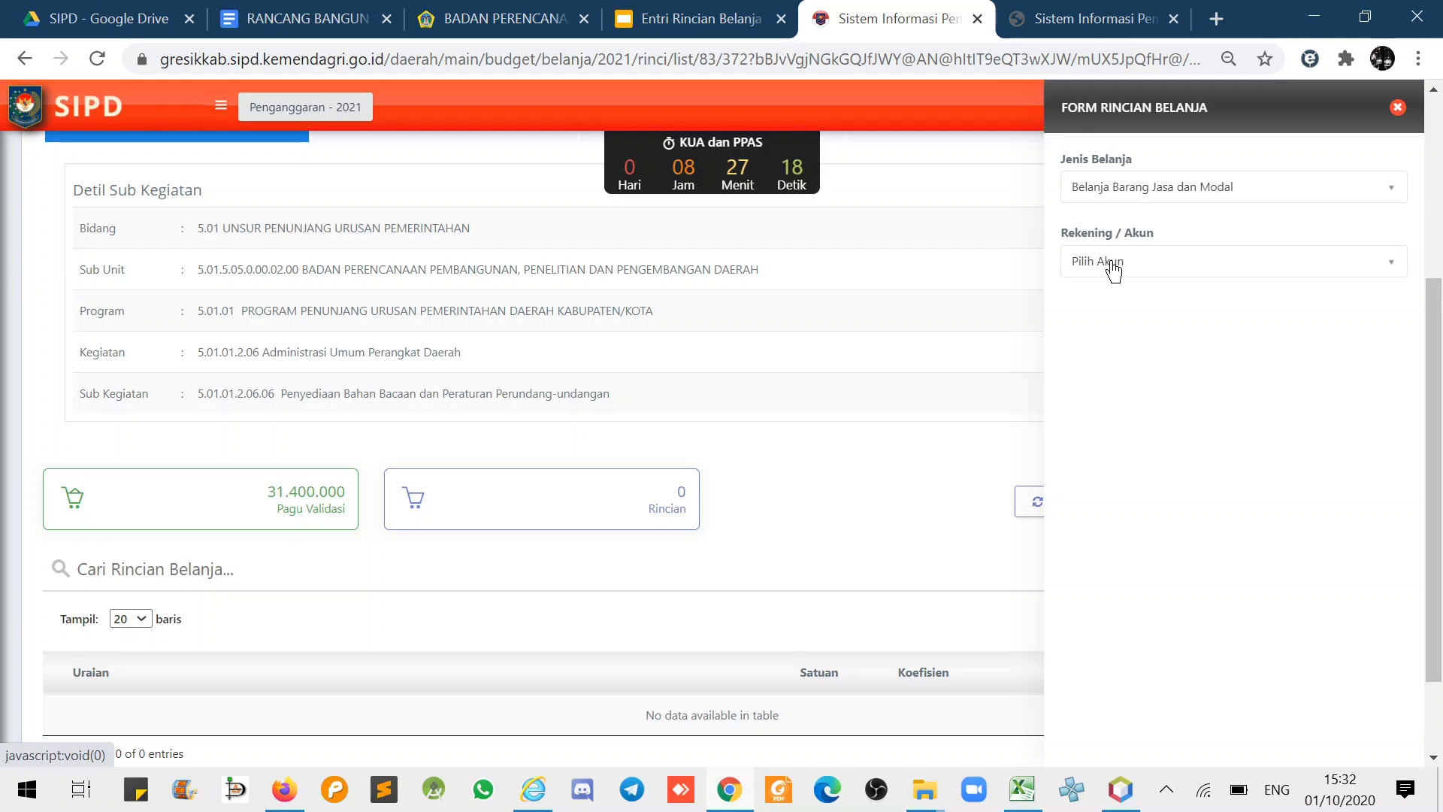
# - Search the account list for 'bahan ba' and scroll through the matching accounts
pyautogui.click(1113, 267)
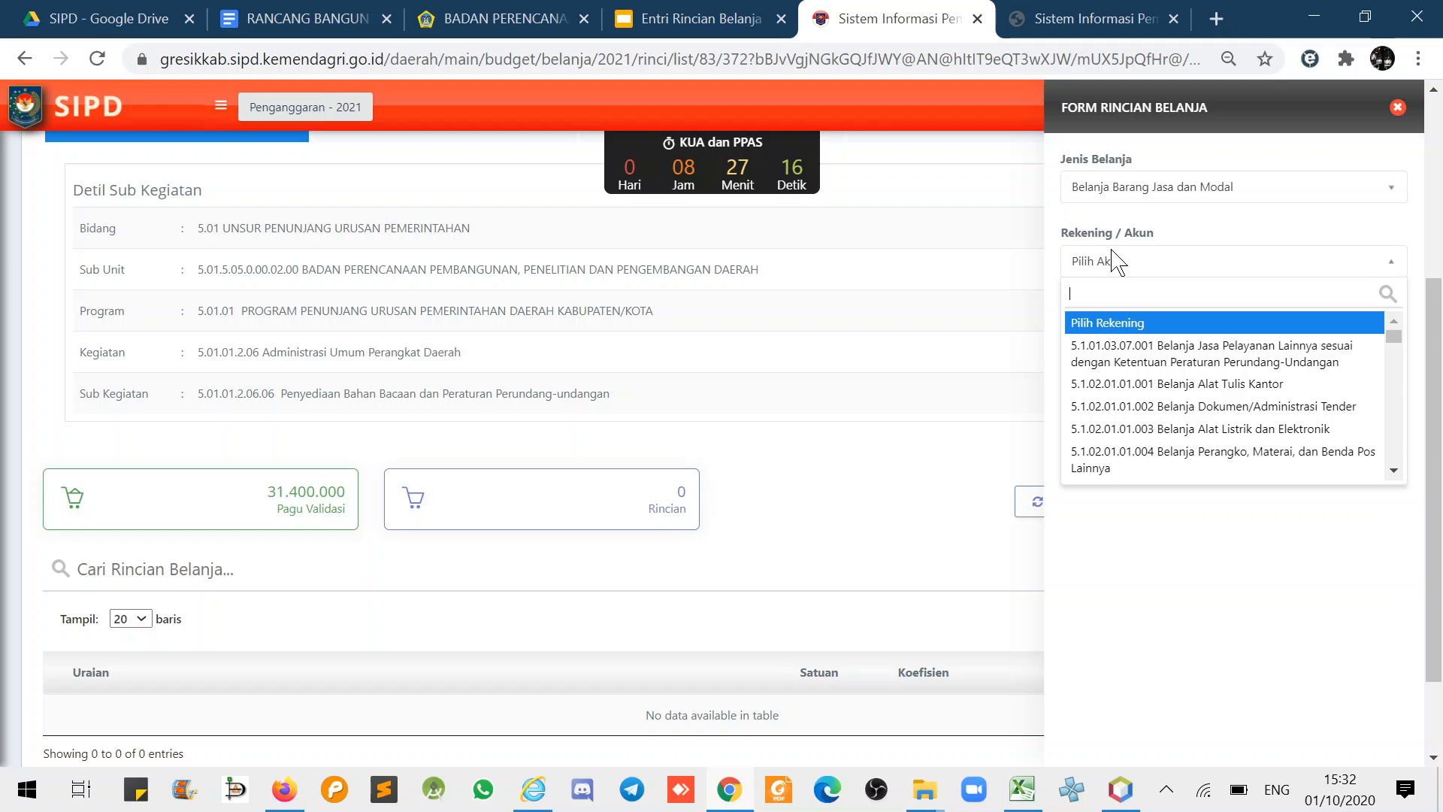
pyautogui.write('bahan')
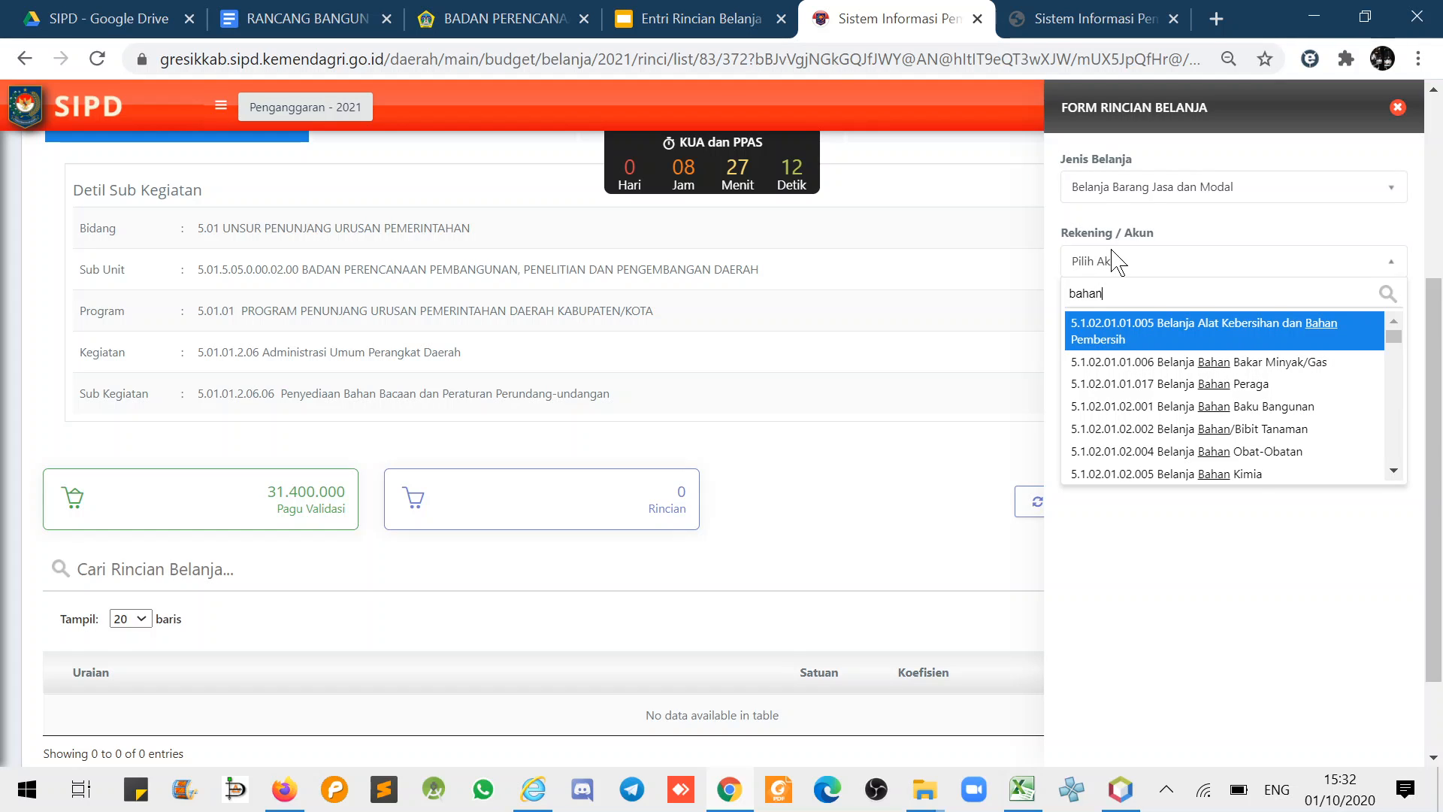
pyautogui.write(' ba')
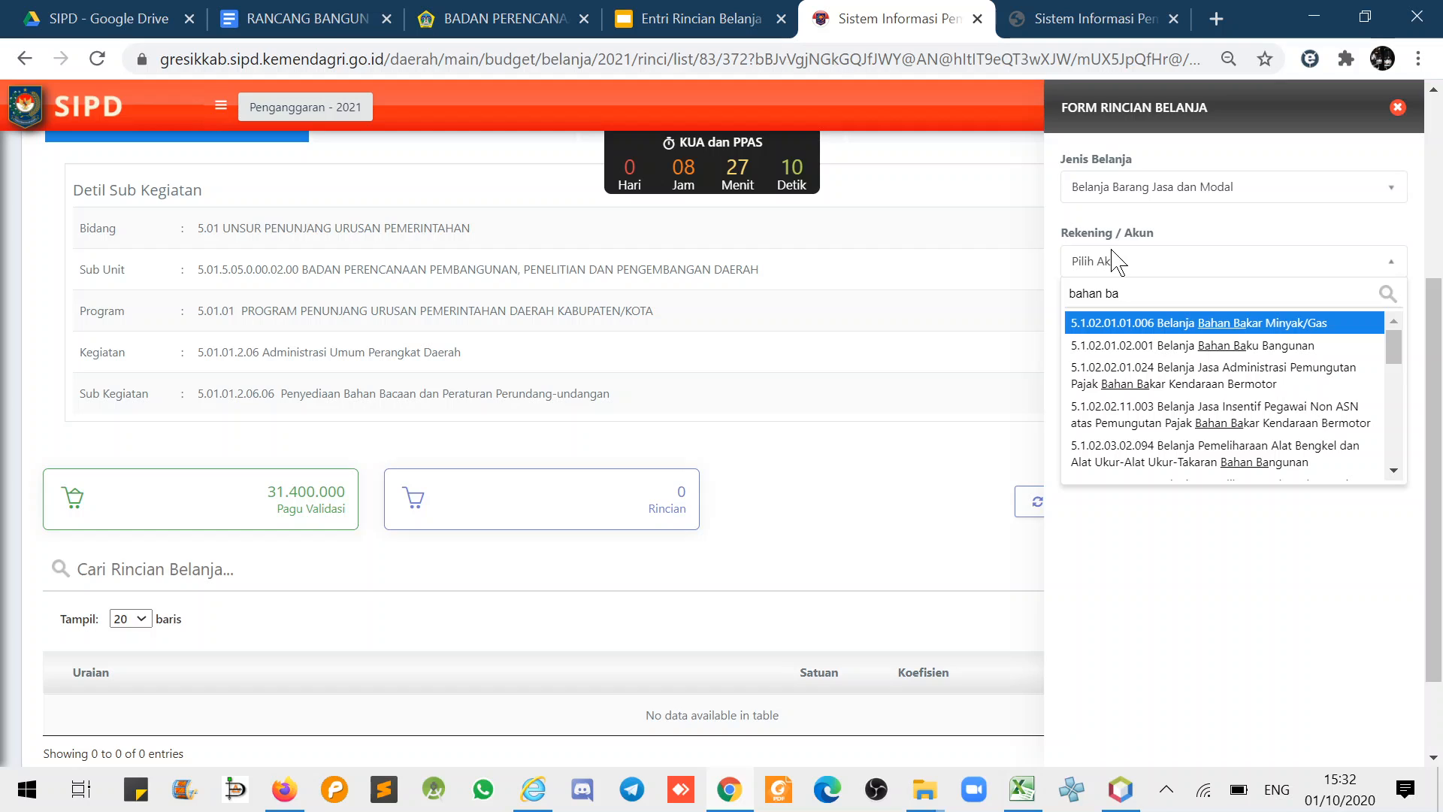
pyautogui.write('c')
pyautogui.press('BackSpace')
pyautogui.press('BackSpace')
pyautogui.press('BackSpace')
pyautogui.press('BackSpace')
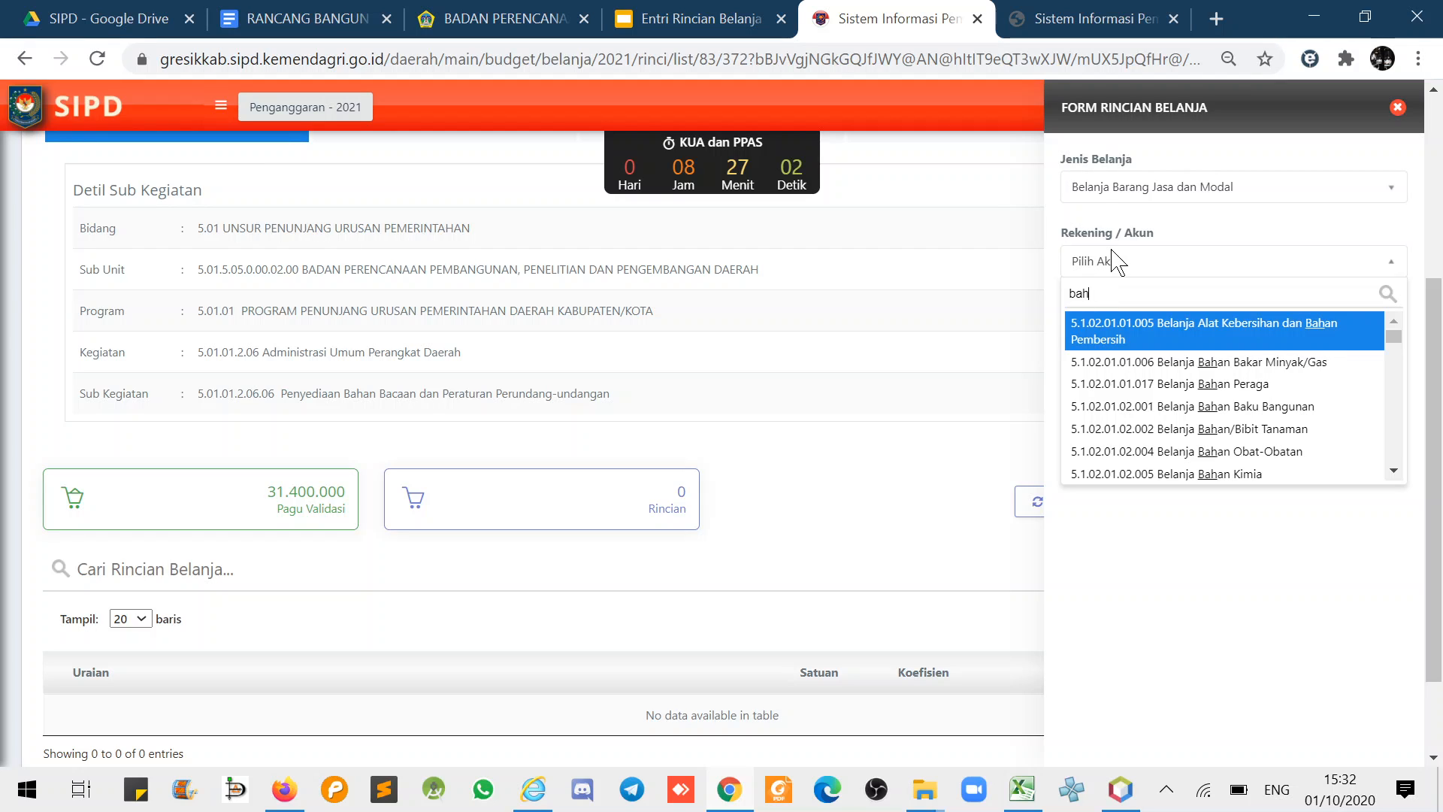
pyautogui.click(1395, 472)
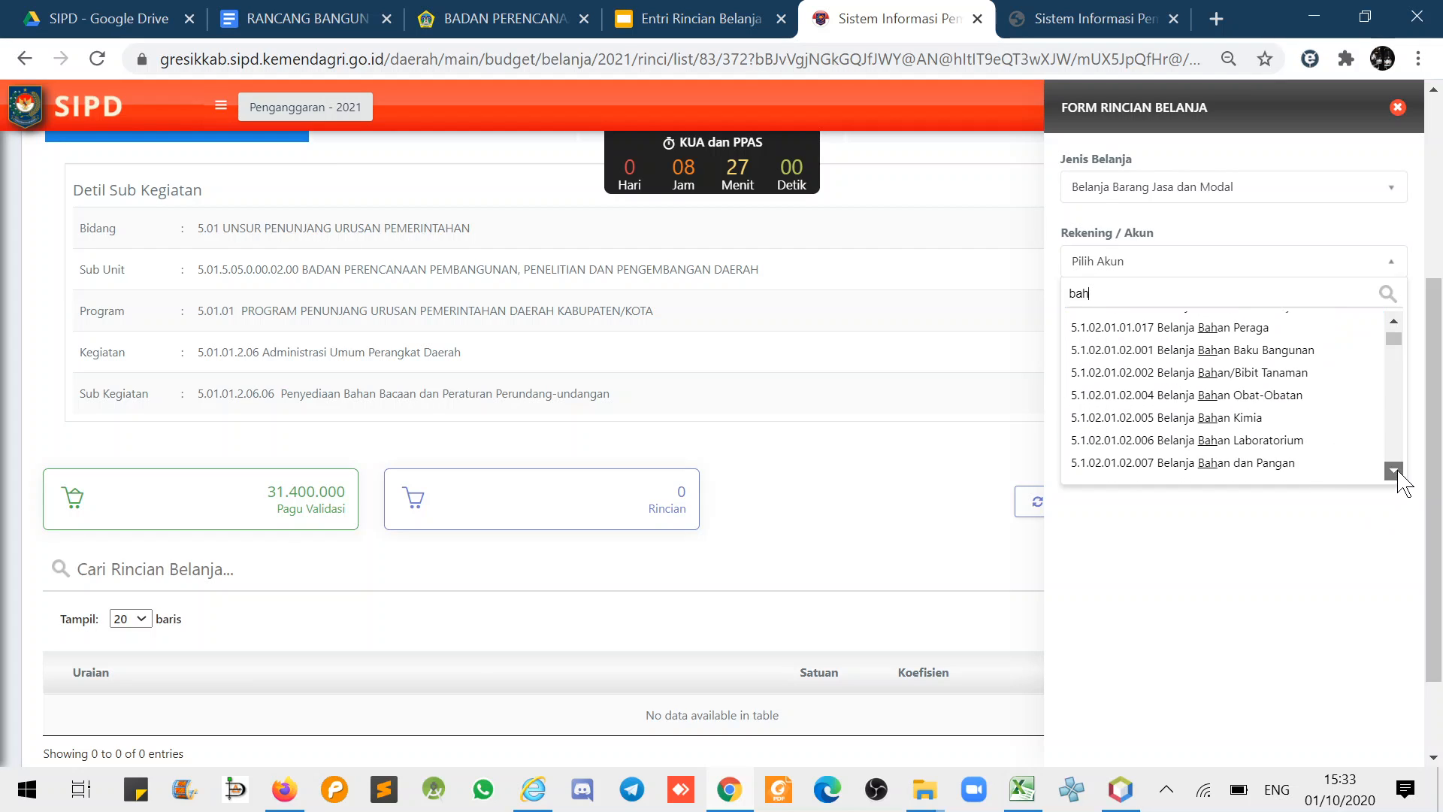
pyautogui.click(1395, 471)
pyautogui.click(1395, 472)
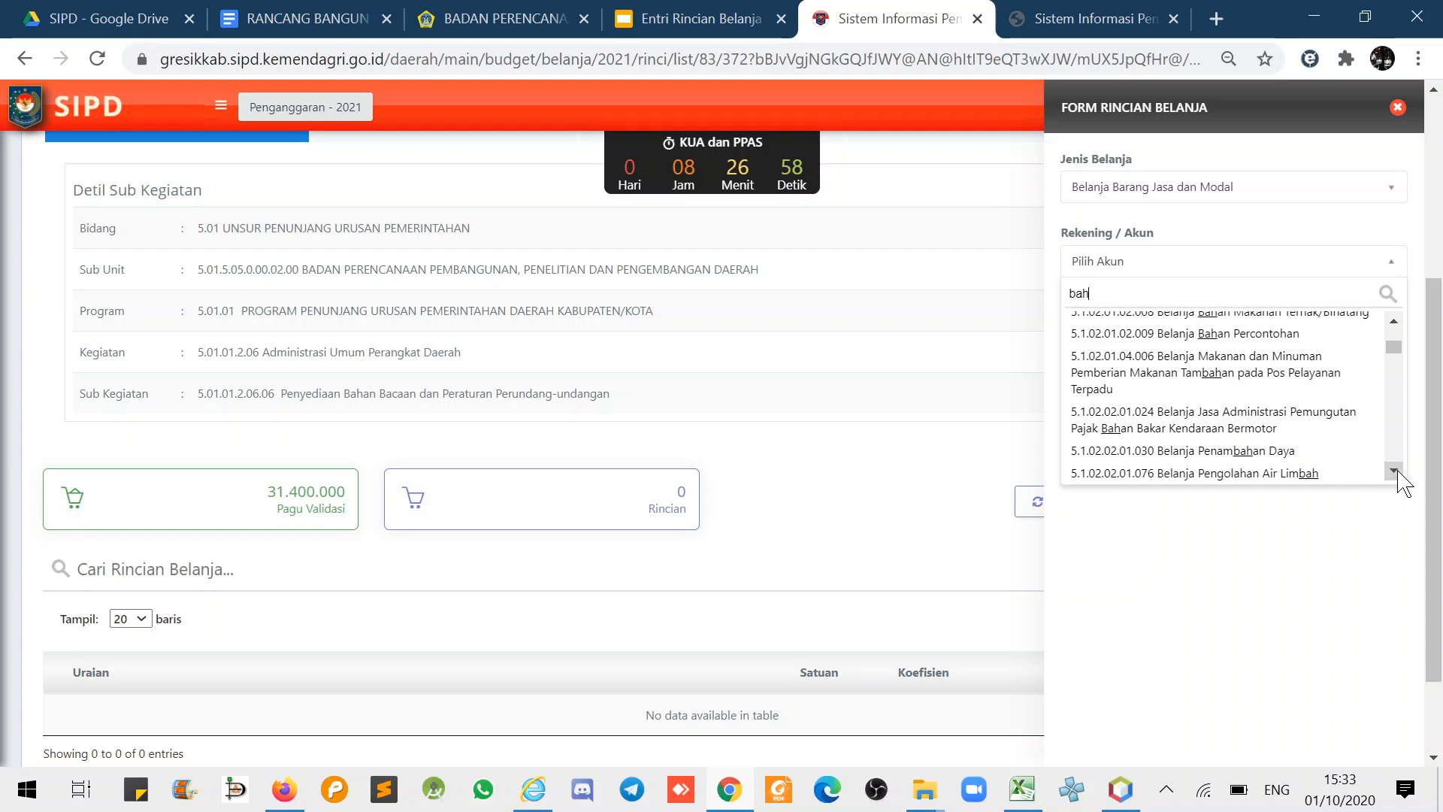
pyautogui.click(1394, 471)
pyautogui.click(1395, 472)
pyautogui.click(1395, 471)
pyautogui.click(1394, 472)
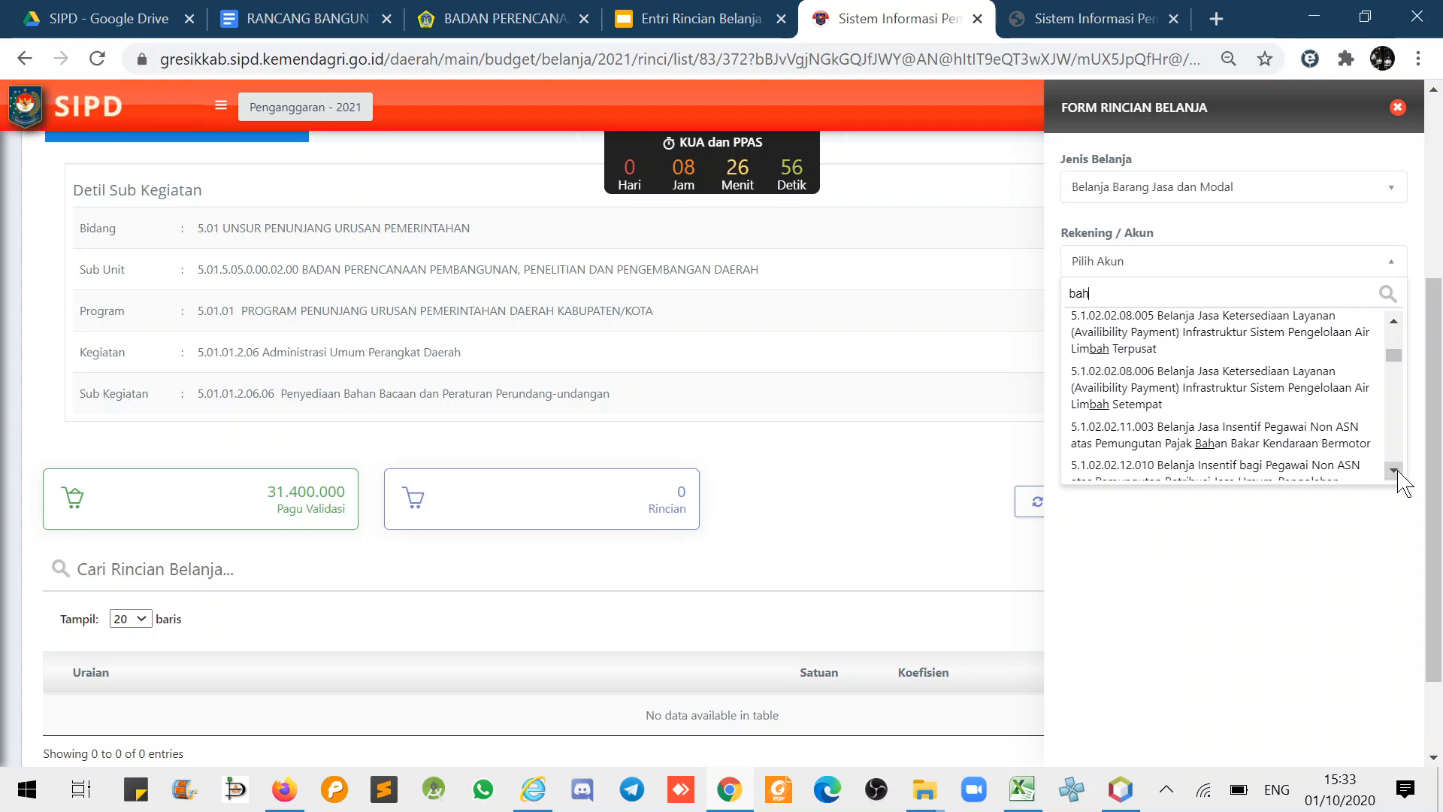
pyautogui.click(1394, 471)
pyautogui.click(1395, 471)
pyautogui.click(1394, 472)
pyautogui.click(1395, 472)
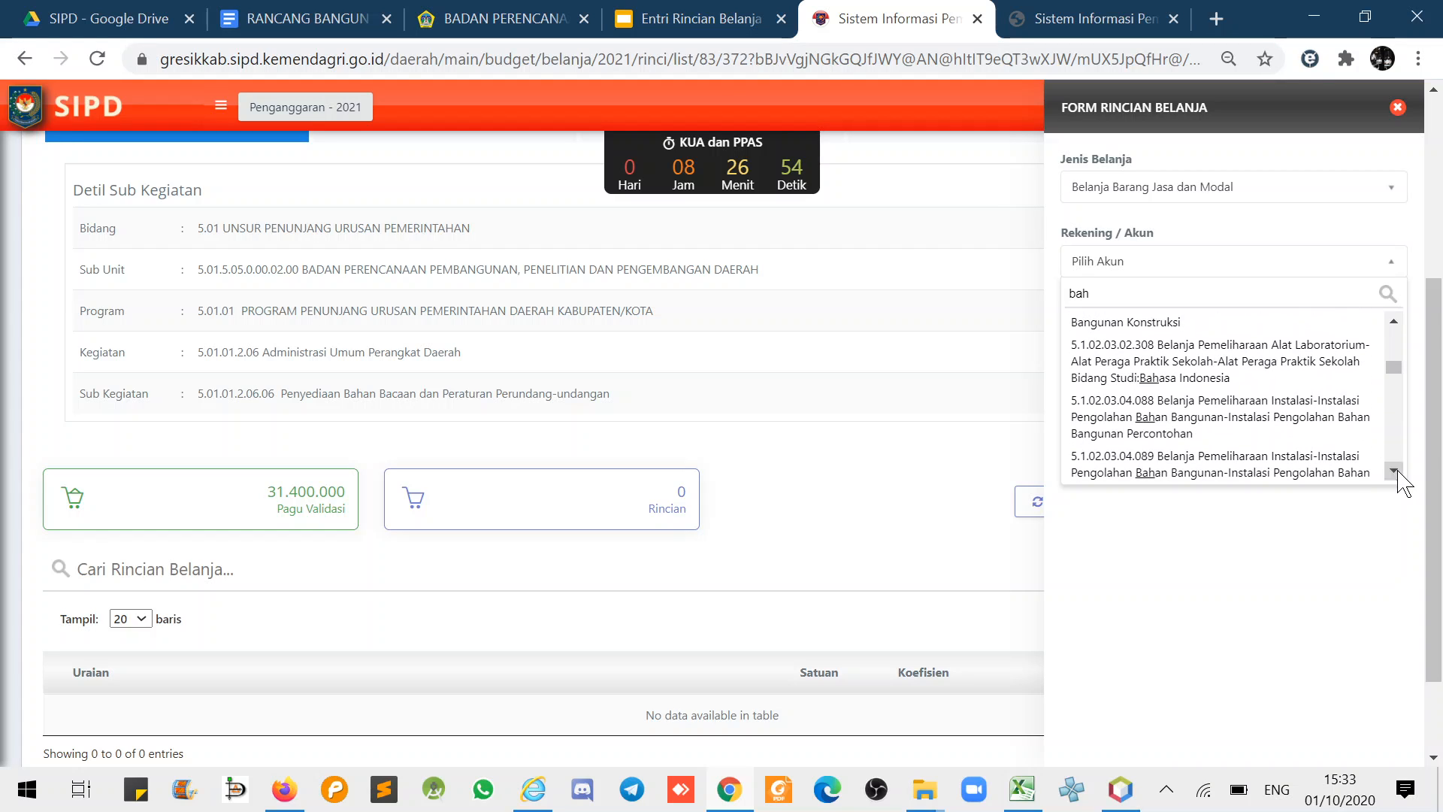
pyautogui.click(1394, 471)
# - Close the entry form and open the spending details of Barang Cetakan sub-activity 5.01.01.2.06.05
pyautogui.click(1398, 107)
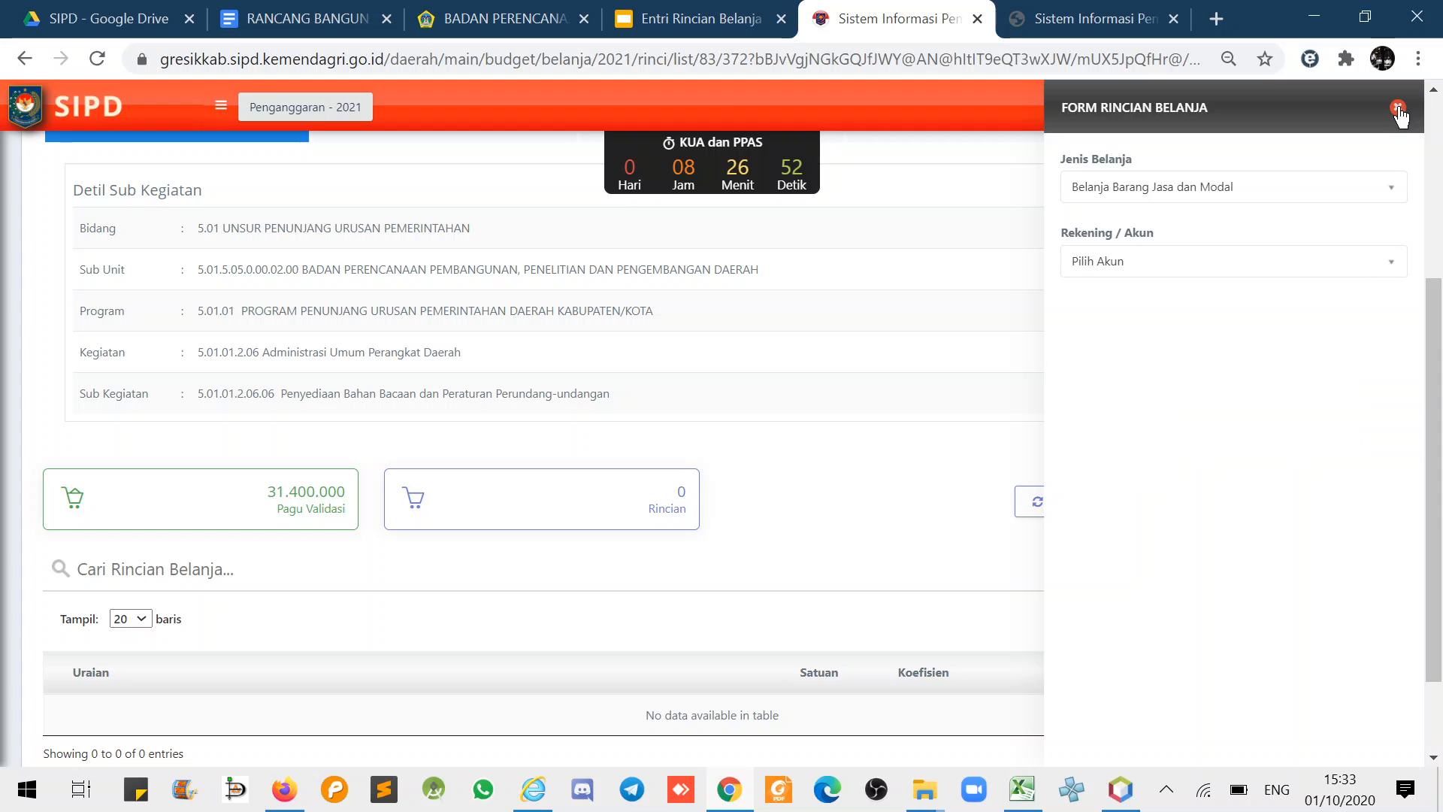
pyautogui.click(1398, 107)
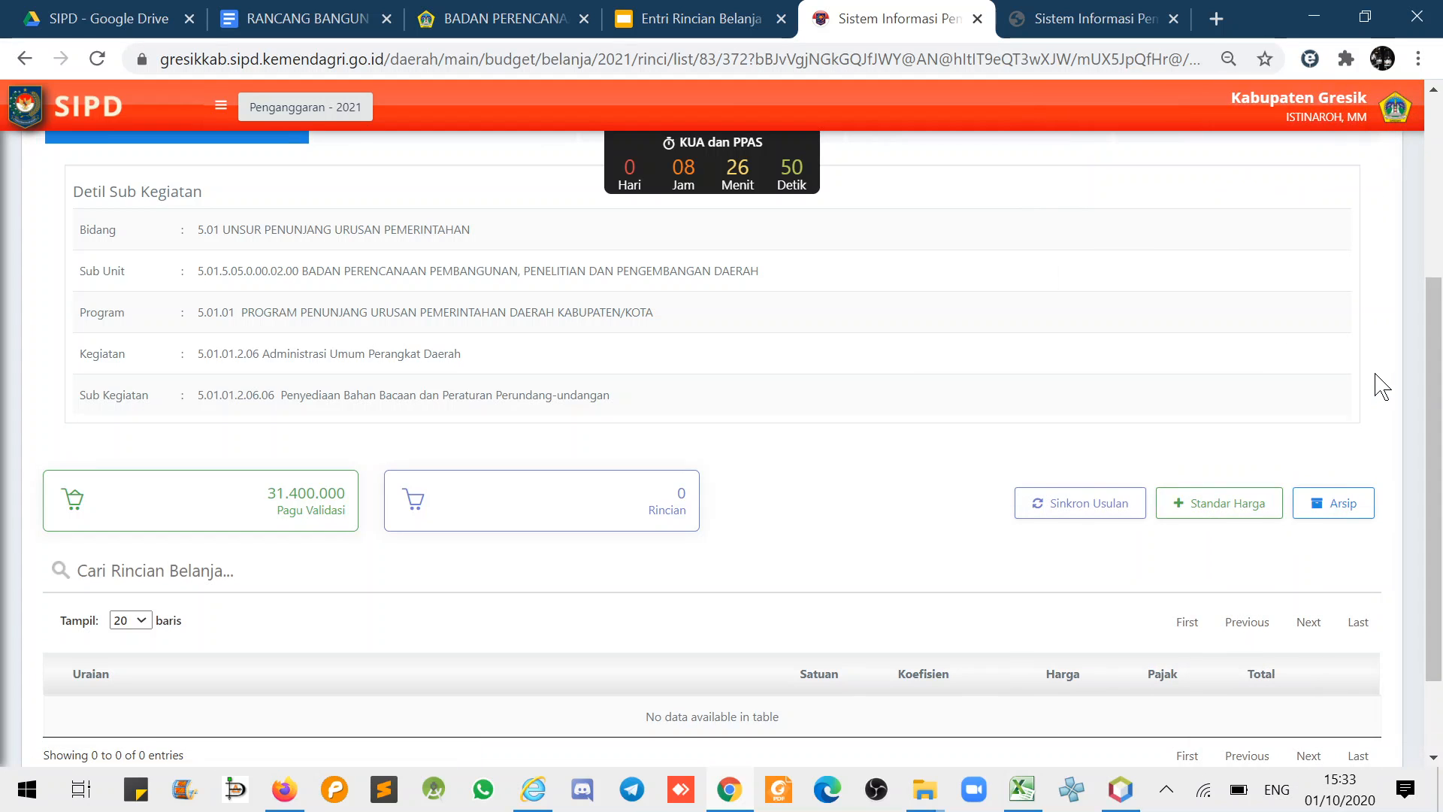
pyautogui.scroll(4, 1375, 383)
pyautogui.click(1367, 357)
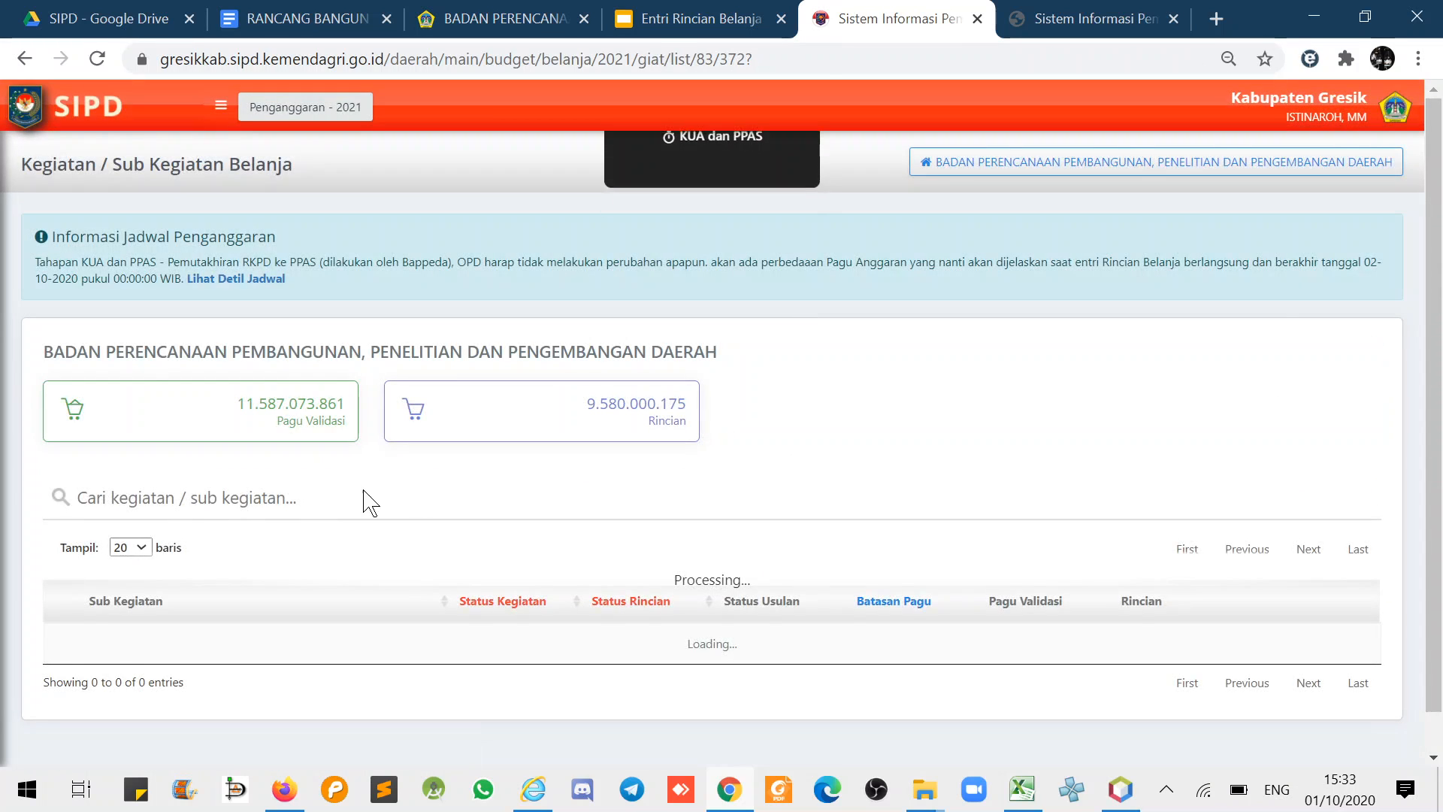
pyautogui.scroll(-5, 38, 489)
pyautogui.scroll(-10, 300, 506)
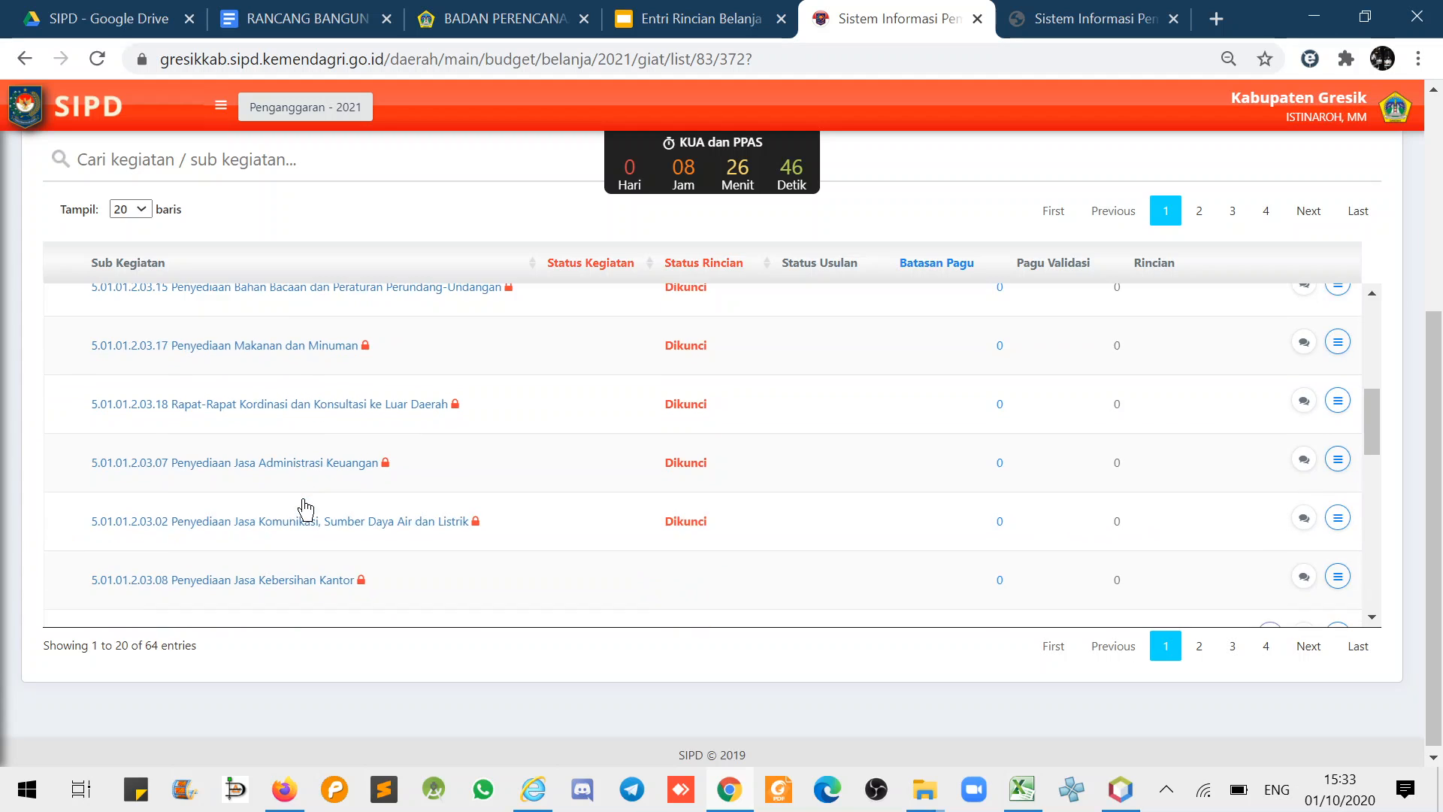
pyautogui.scroll(-5, 305, 510)
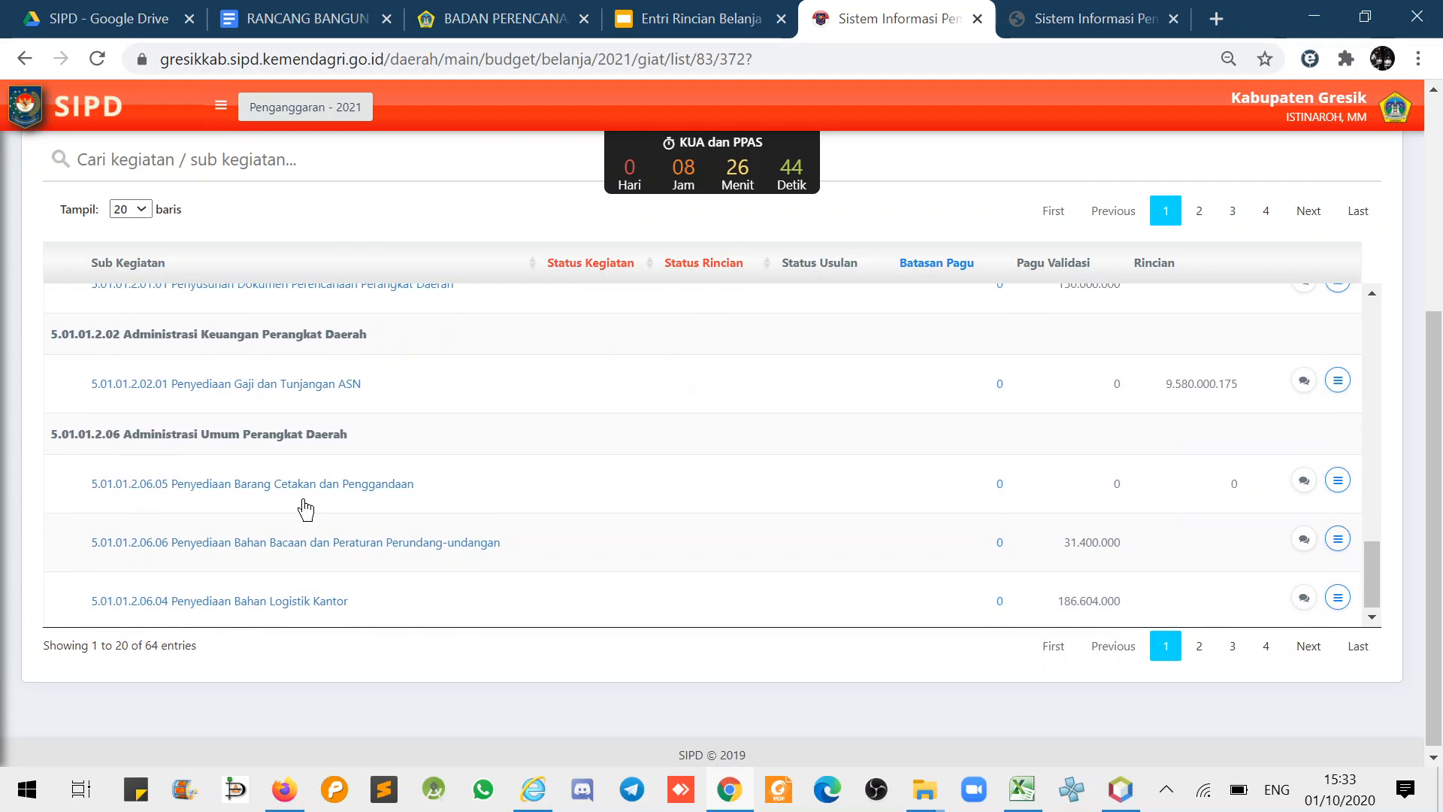
pyautogui.click(1337, 480)
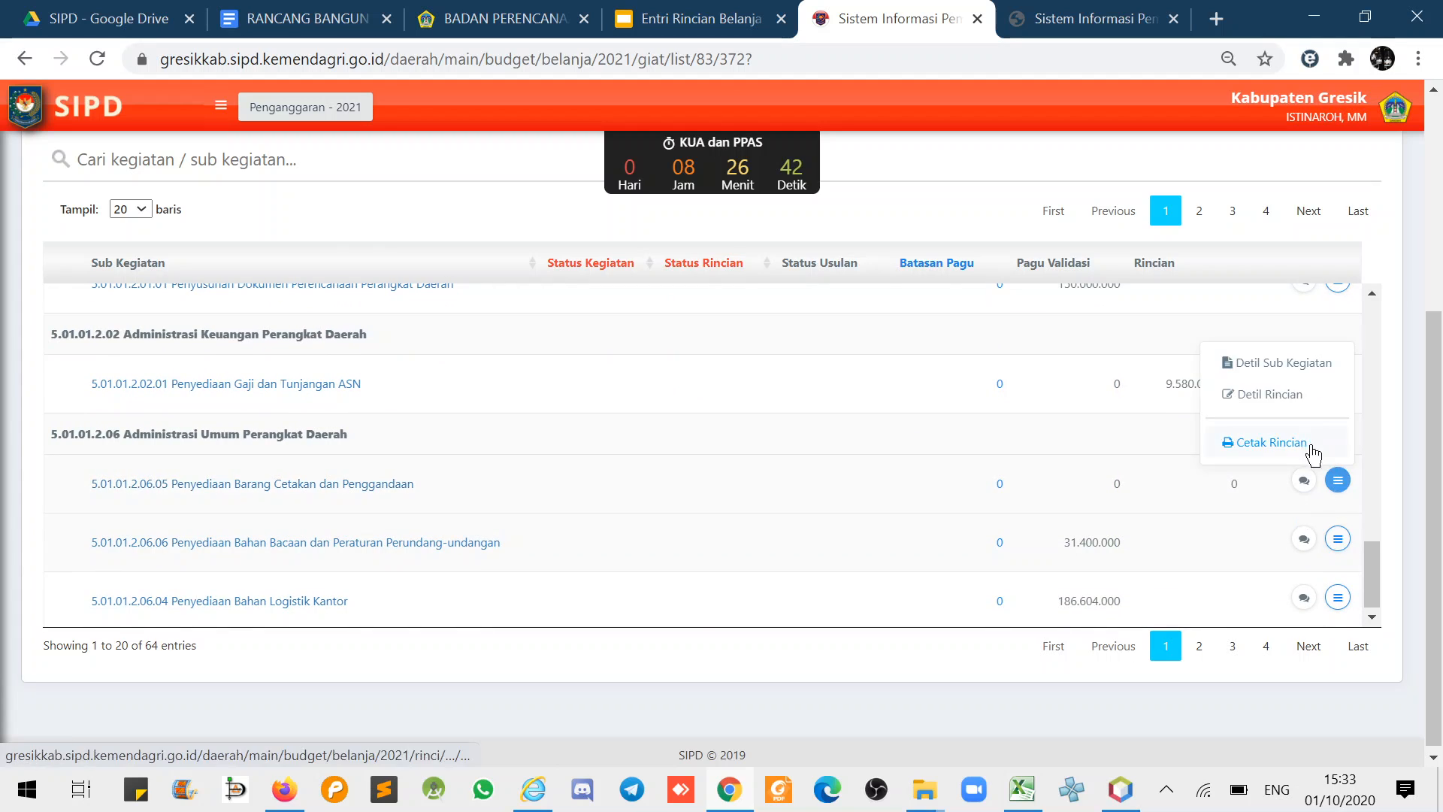
pyautogui.click(1285, 396)
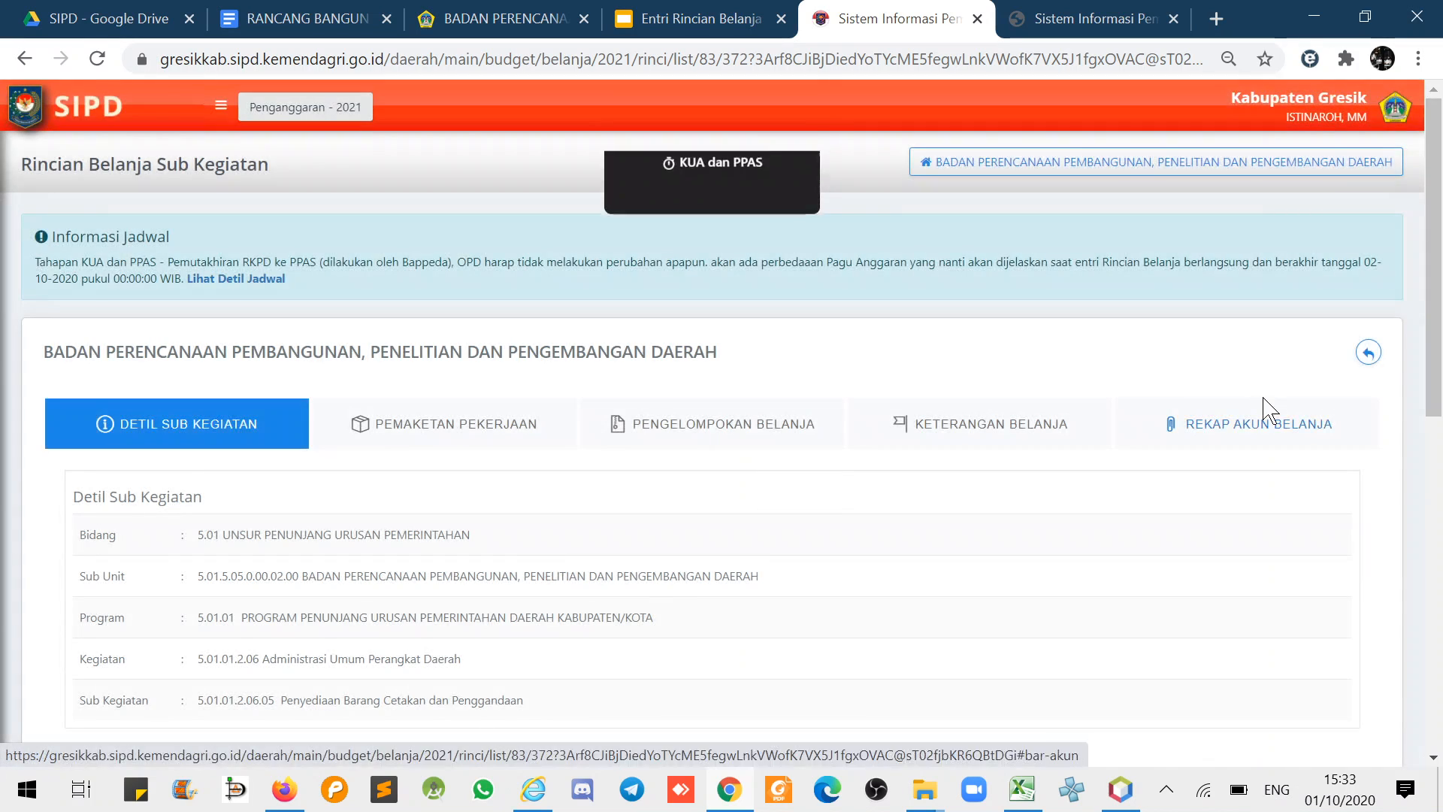
# - Open Cetak Blanko for editing, try saving, and dismiss the resulting system error
pyautogui.scroll(-1, 1277, 451)
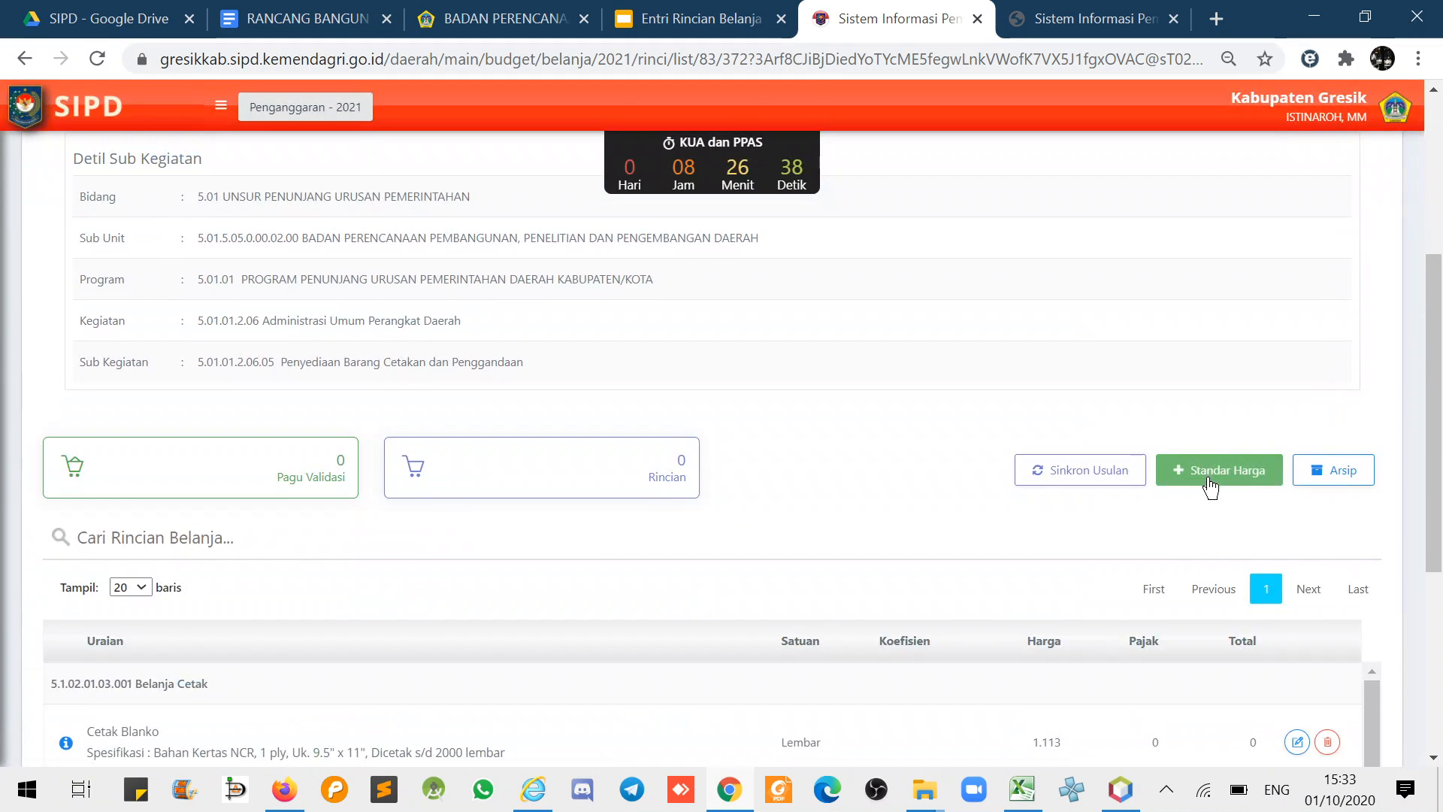
pyautogui.scroll(-1, 1026, 558)
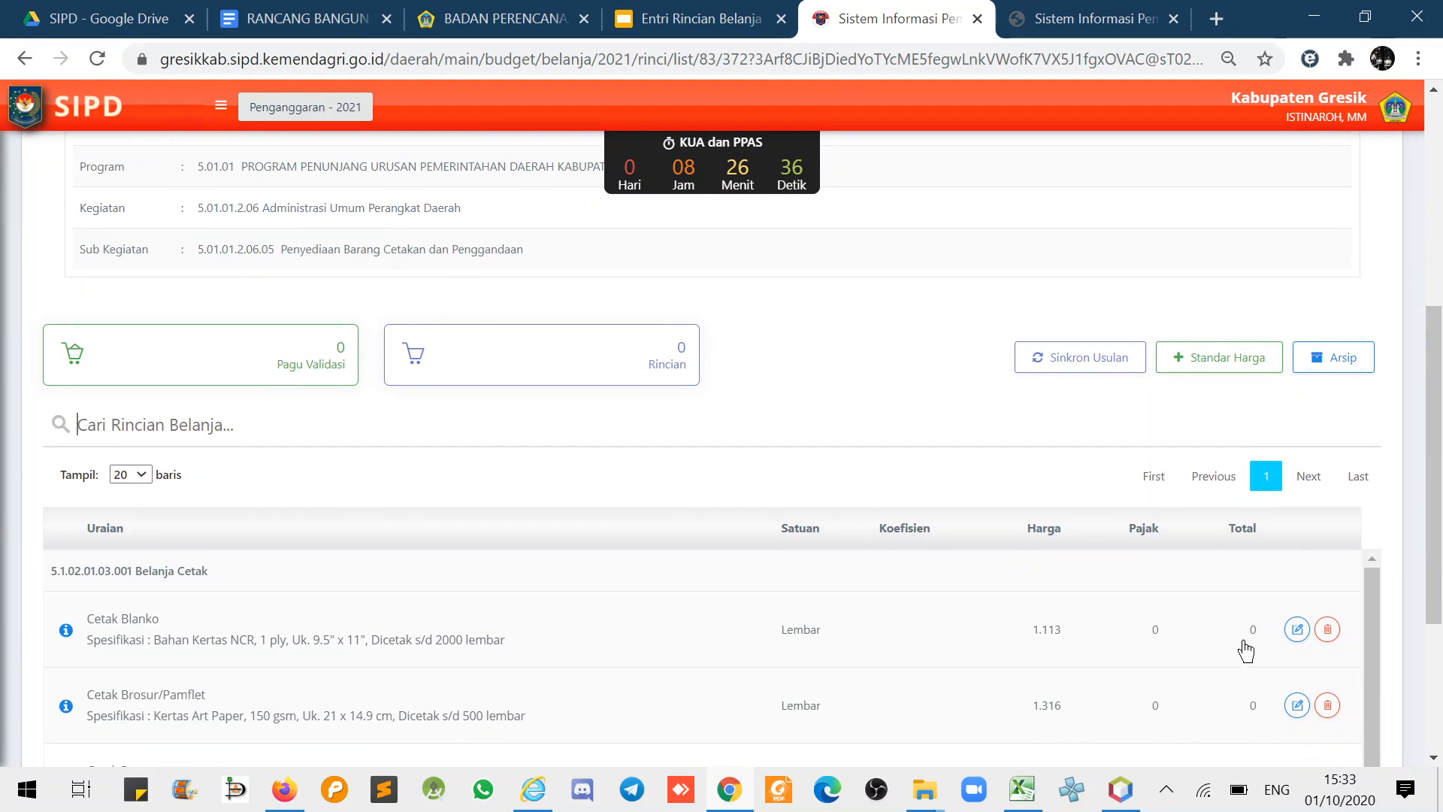
pyautogui.click(1296, 630)
pyautogui.scroll(-2, 1312, 654)
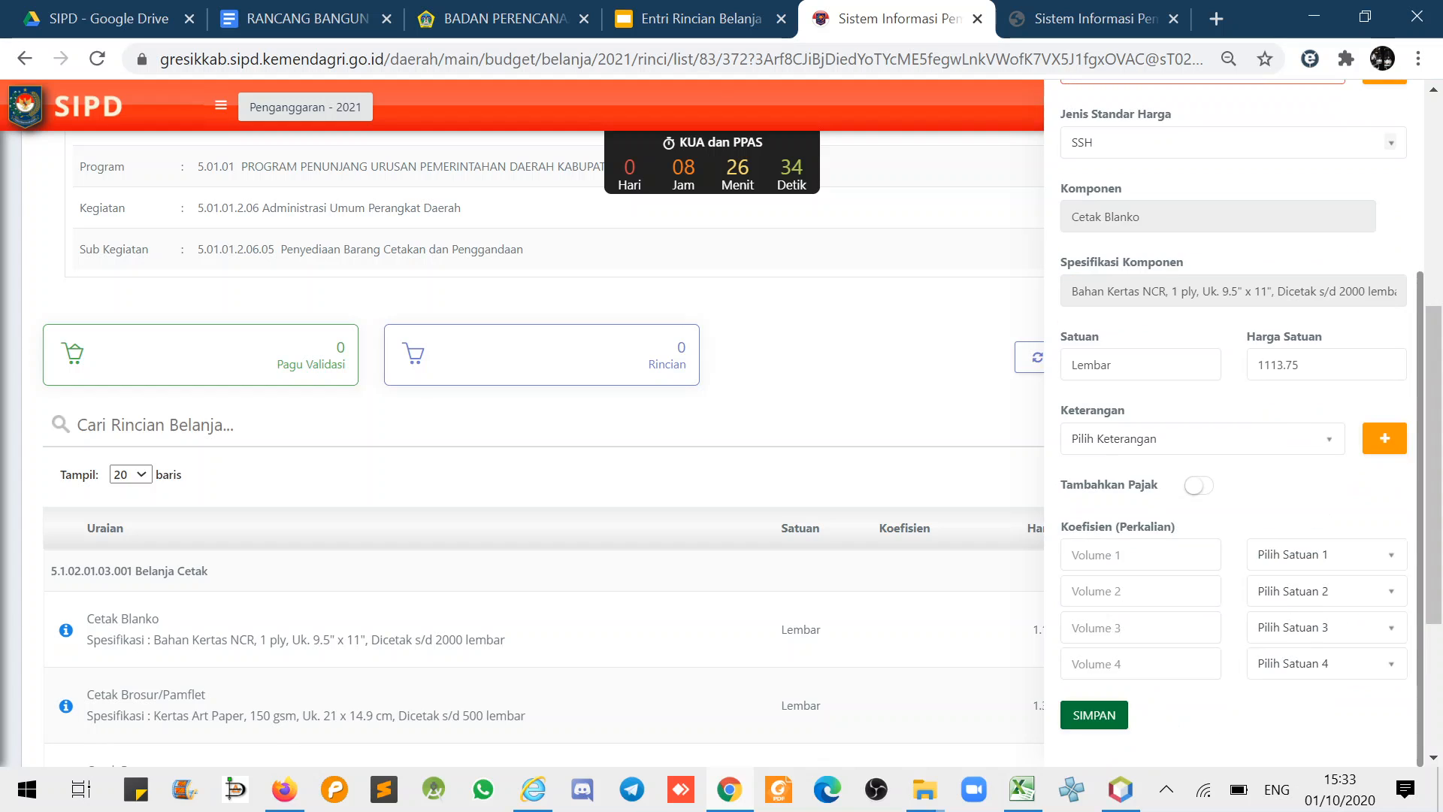
pyautogui.click(1083, 727)
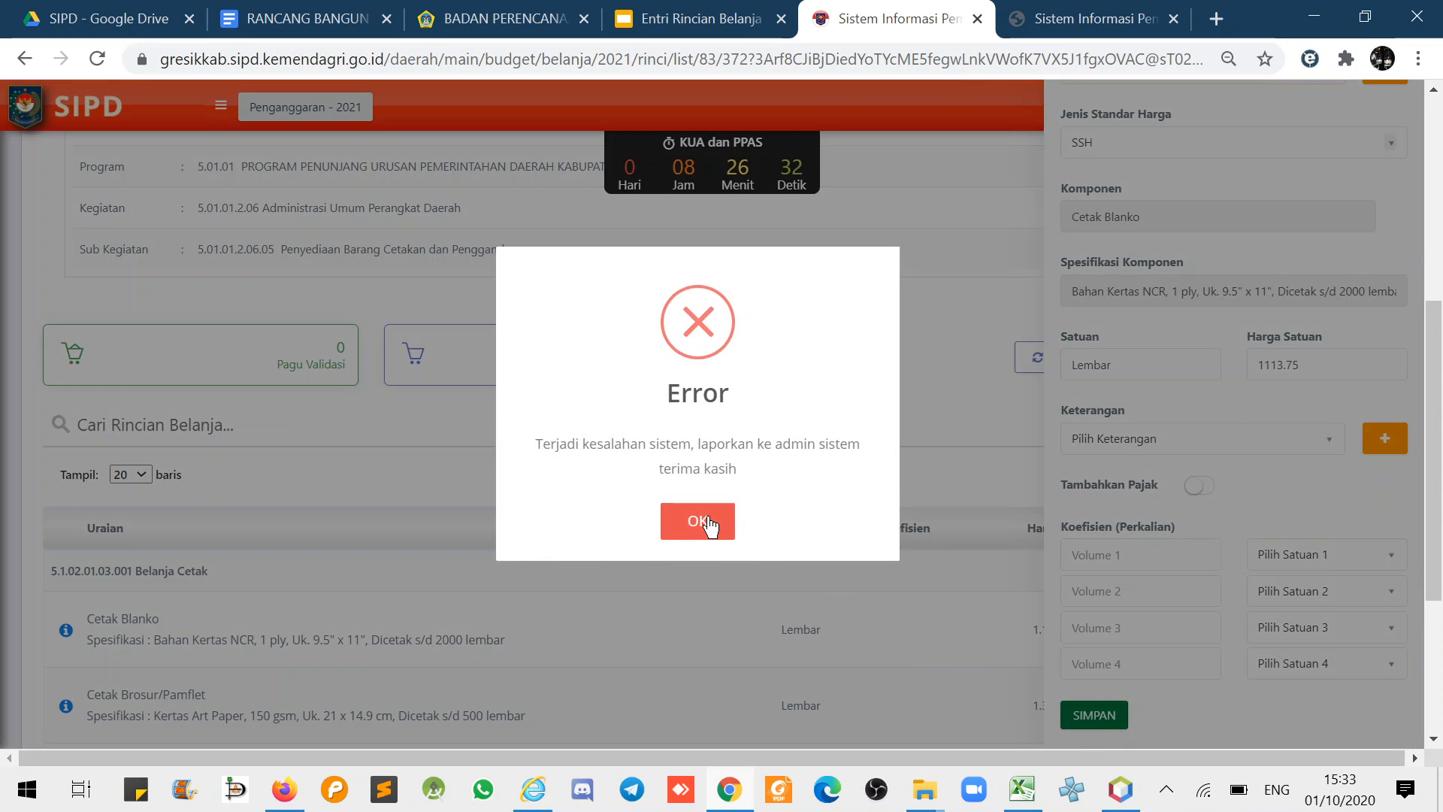
pyautogui.click(709, 524)
# - Set the first volume to 200000, then close the unit list and form without saving
pyautogui.click(1105, 554)
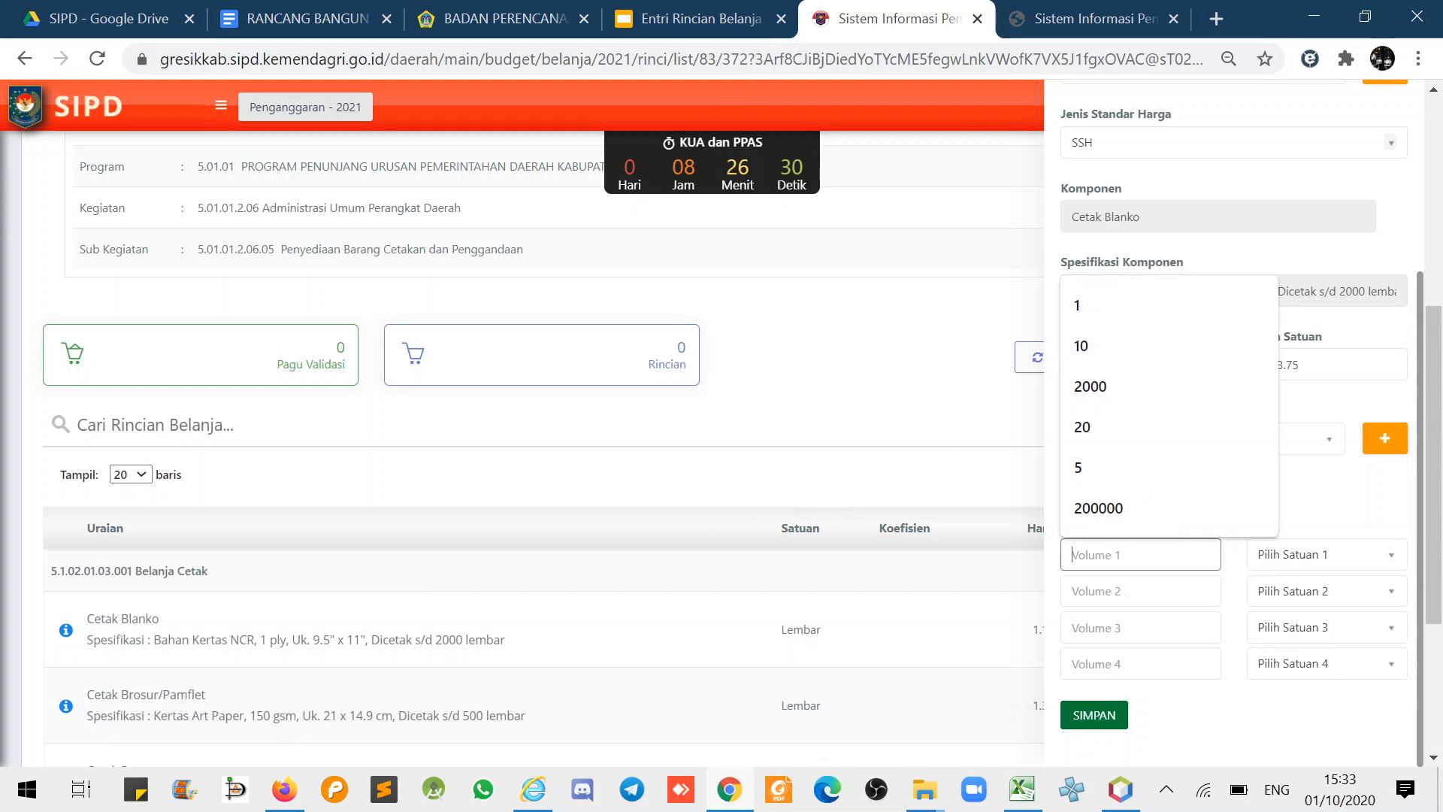
pyautogui.click(1110, 509)
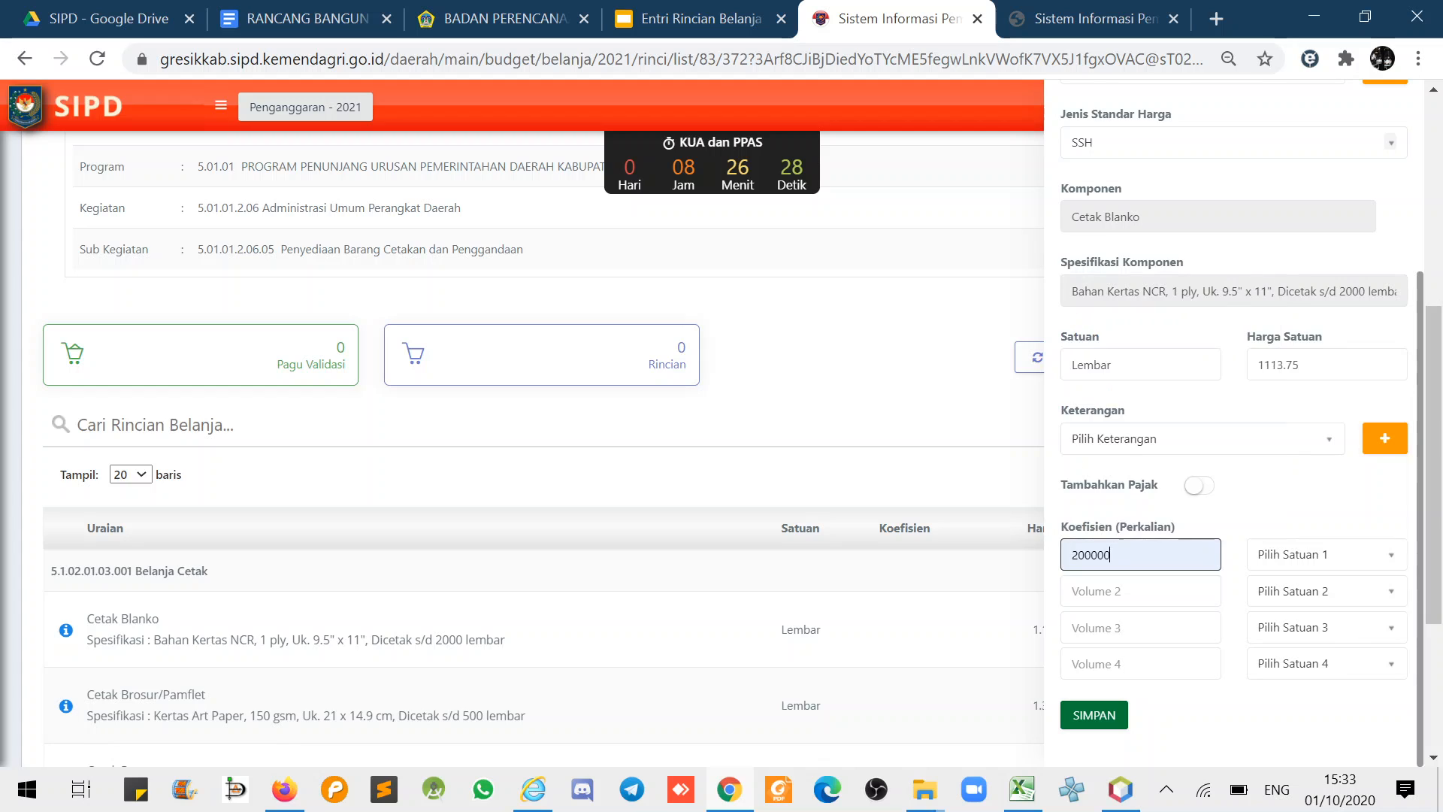
pyautogui.click(1292, 556)
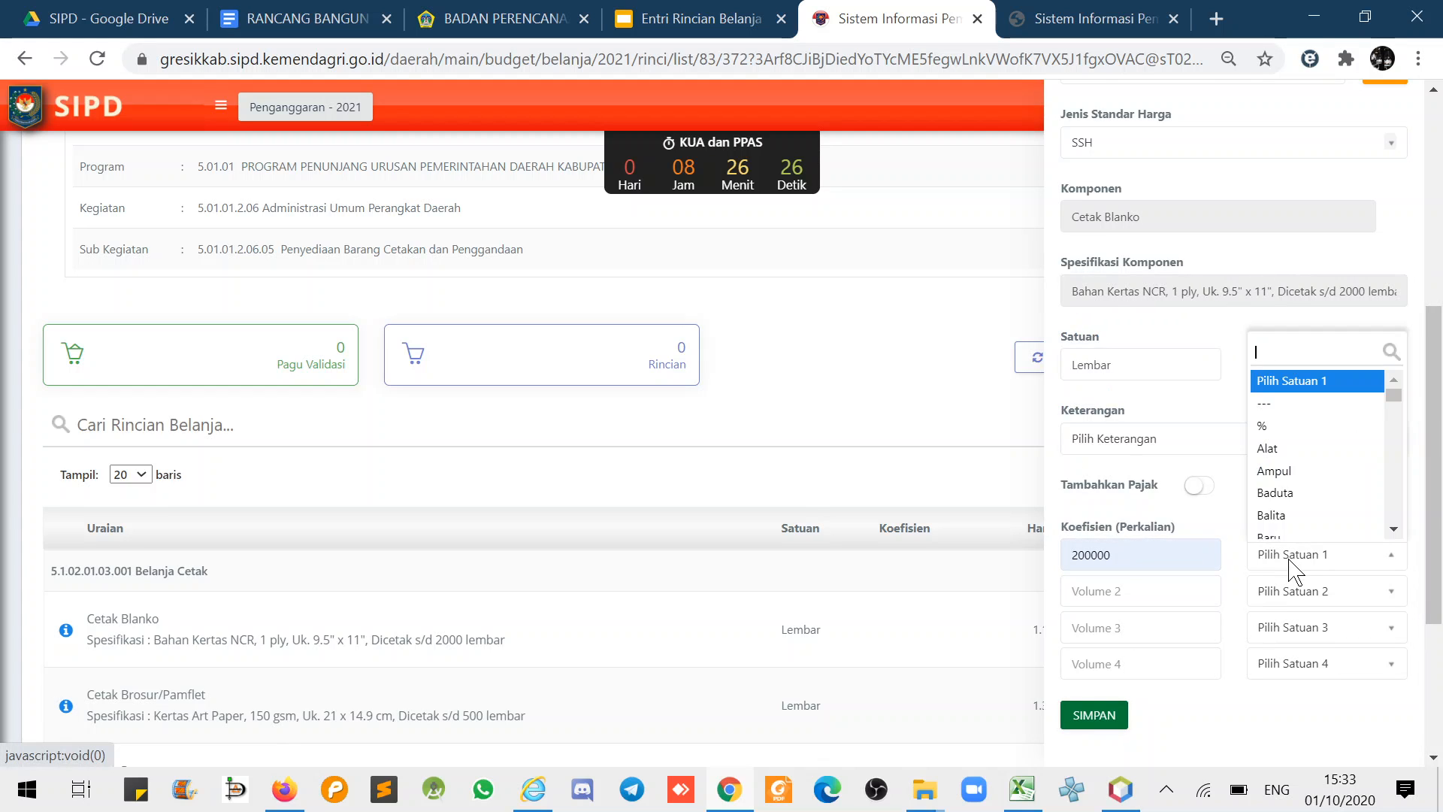
pyautogui.write('le')
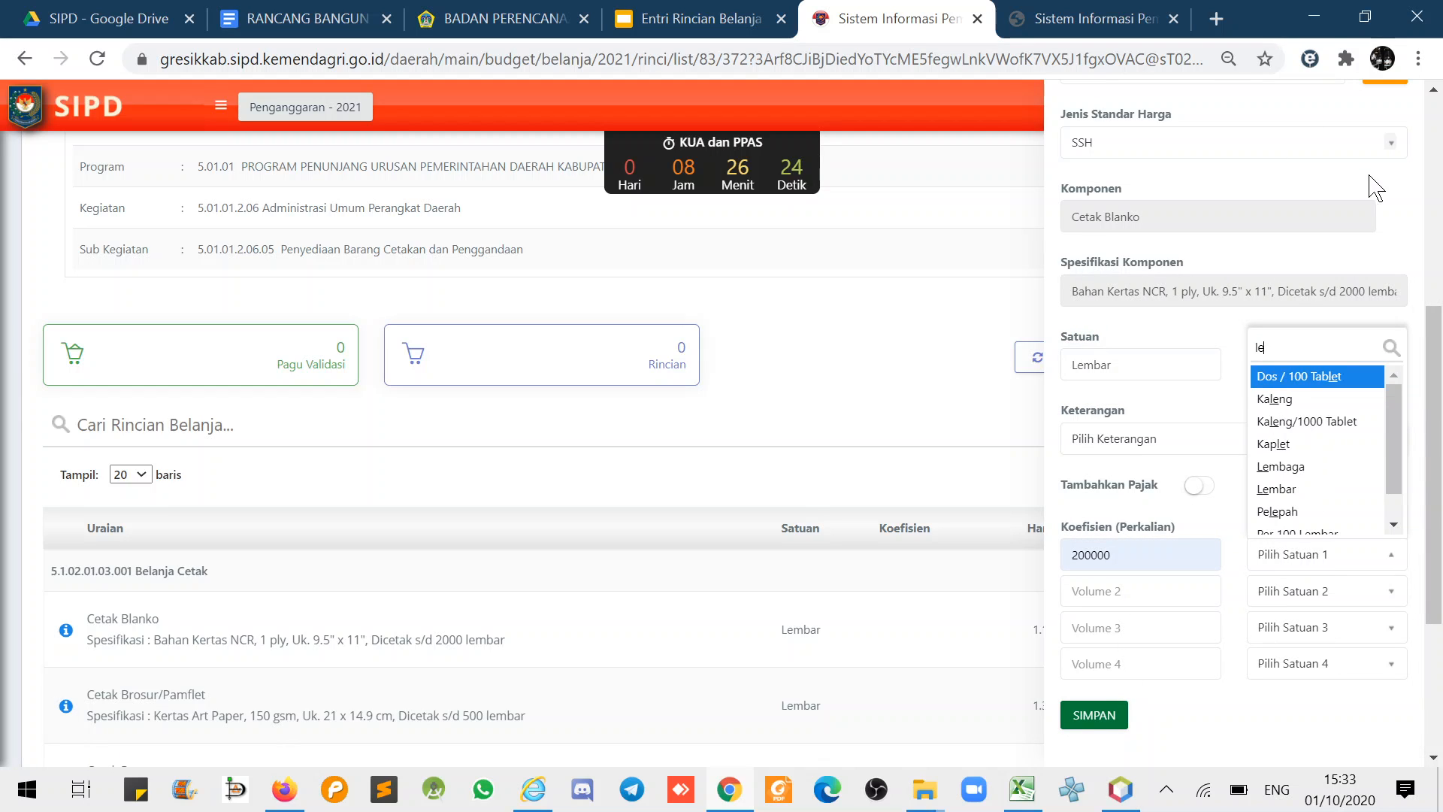
pyautogui.scroll(6, 1370, 177)
pyautogui.click(1415, 136)
pyautogui.scroll(4, 1416, 135)
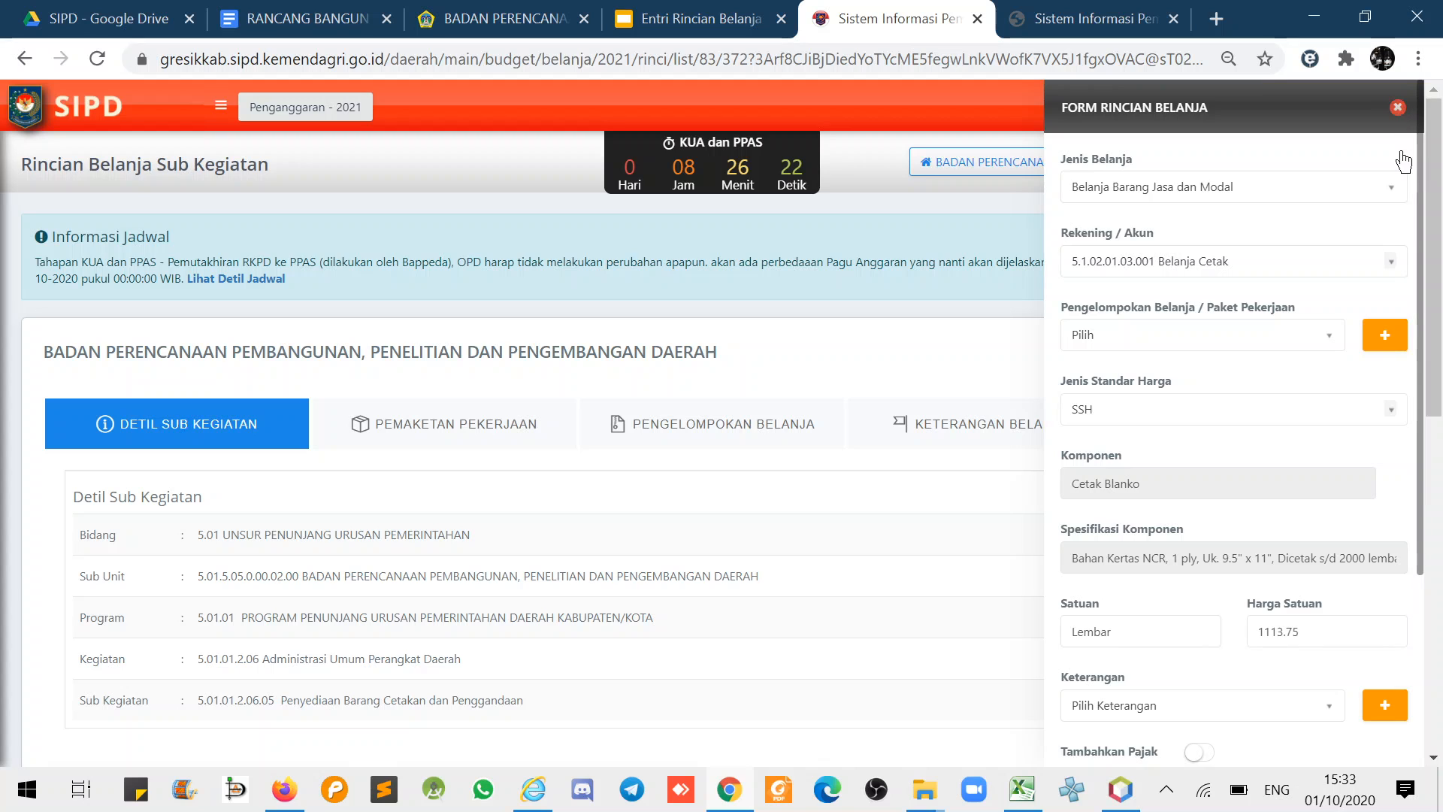
pyautogui.click(1397, 107)
# - Delete Cetak Peta, Cetak Blanko, Cetak Brosur/Pamflet and Penggandaan, confirming each with 'Ya, Hapus!'
pyautogui.scroll(-5, 1331, 571)
pyautogui.click(1328, 555)
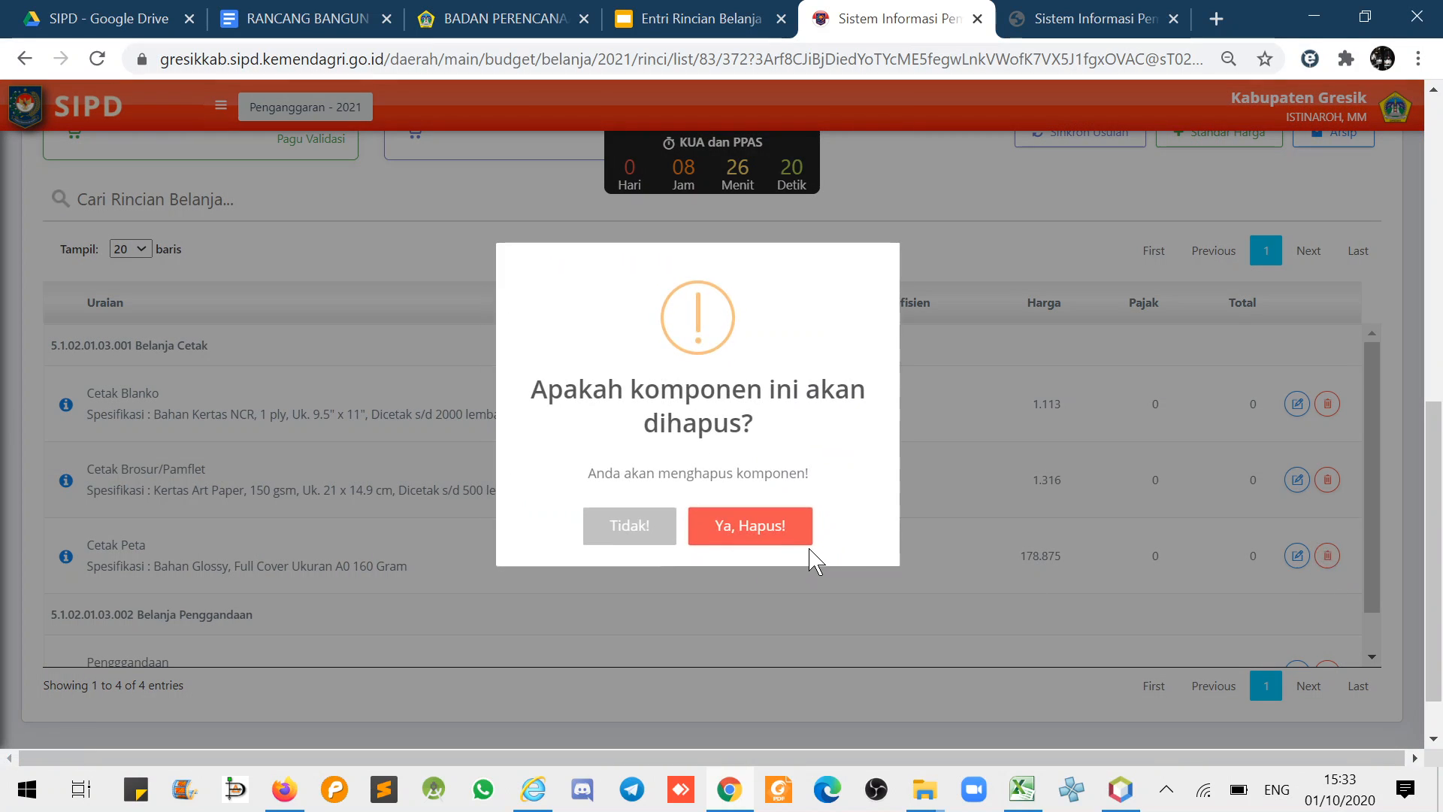
pyautogui.click(783, 532)
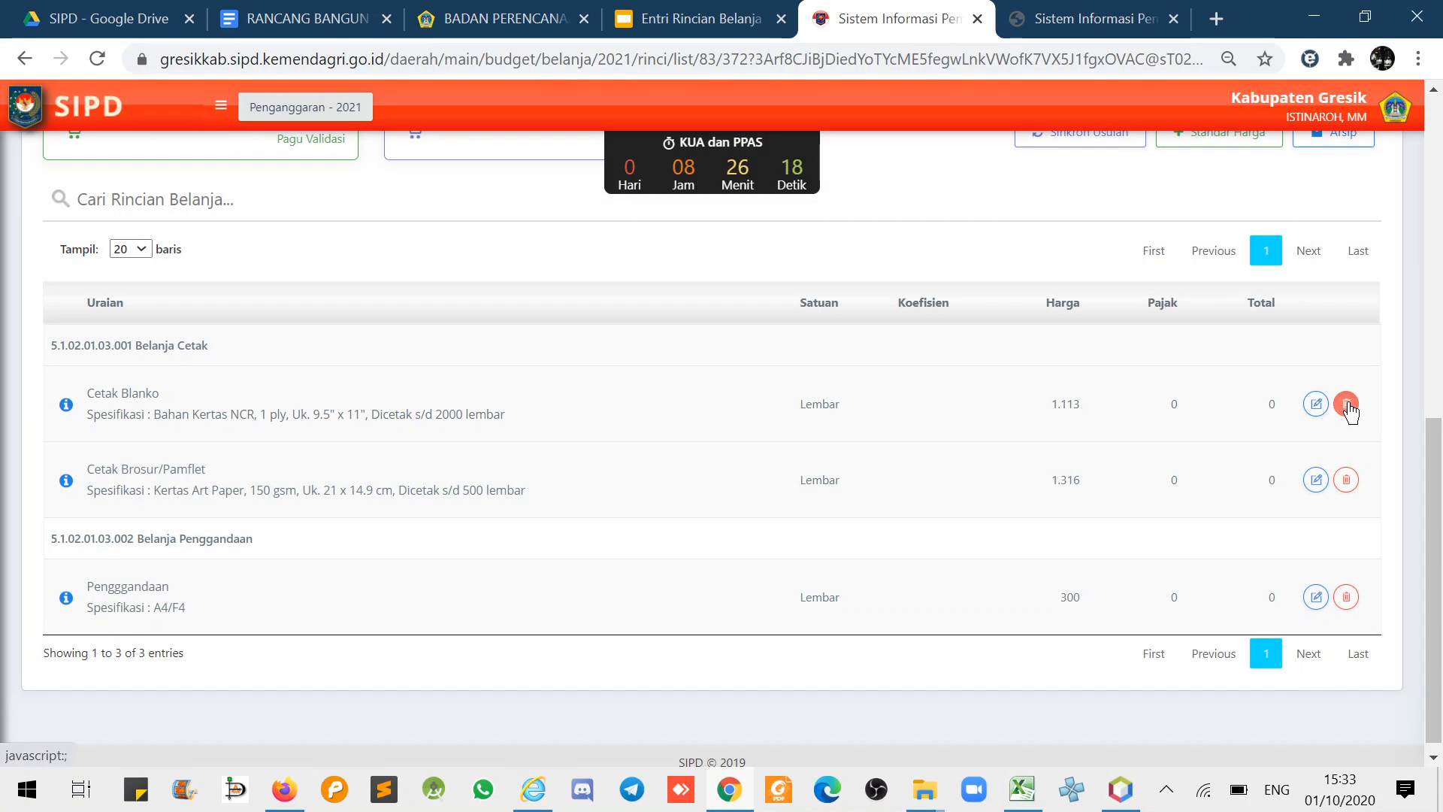
pyautogui.click(1346, 405)
pyautogui.click(777, 534)
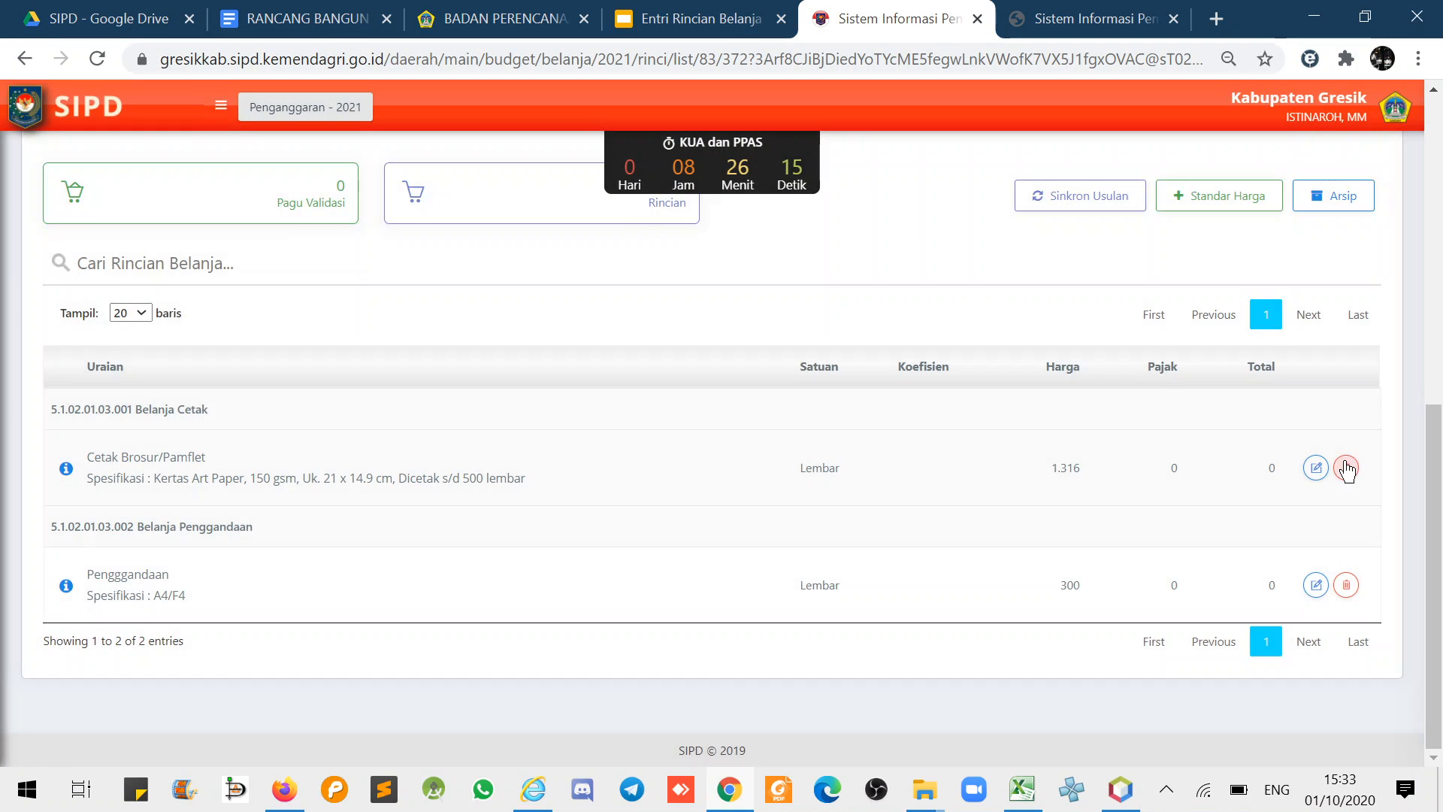
pyautogui.click(1345, 467)
pyautogui.click(785, 533)
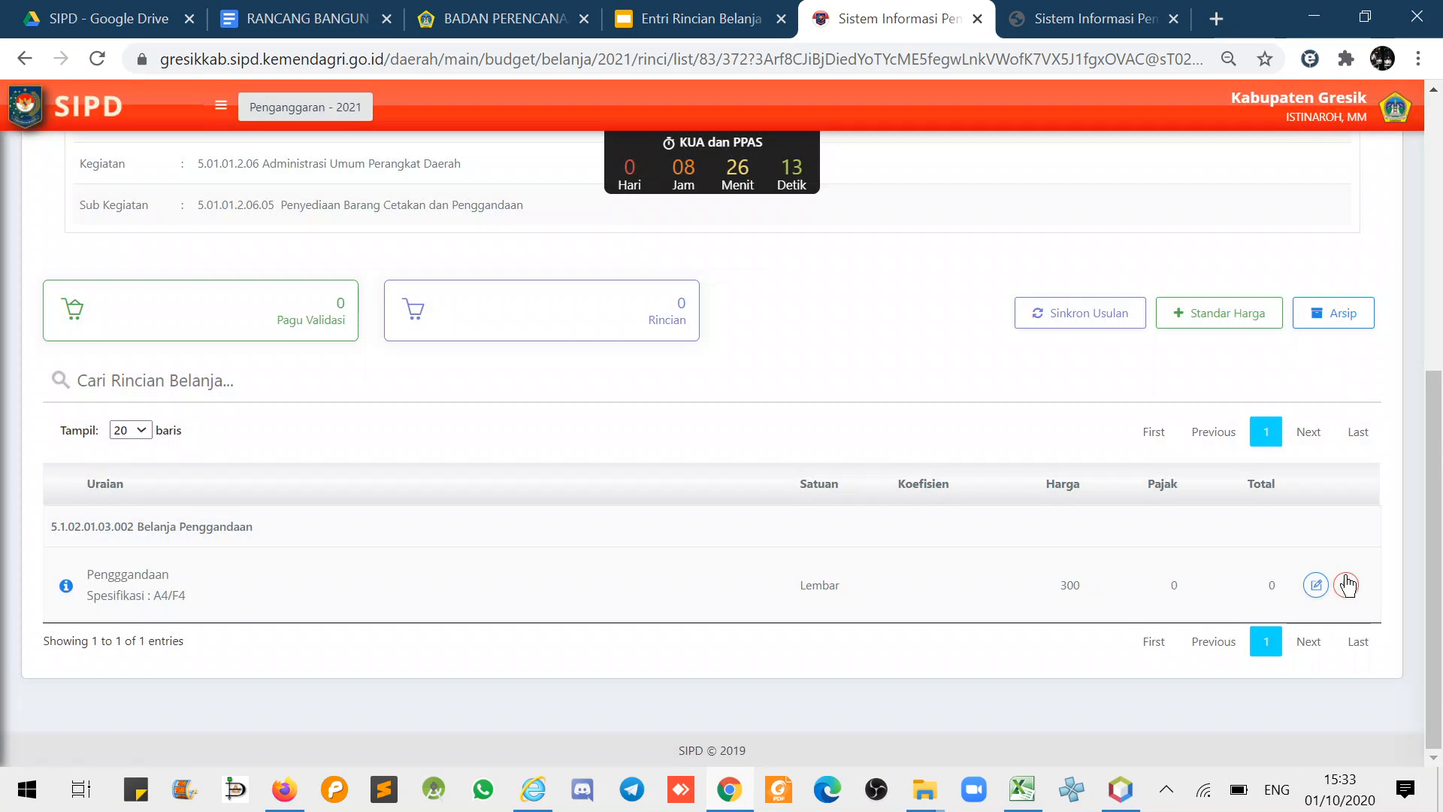
pyautogui.click(1347, 585)
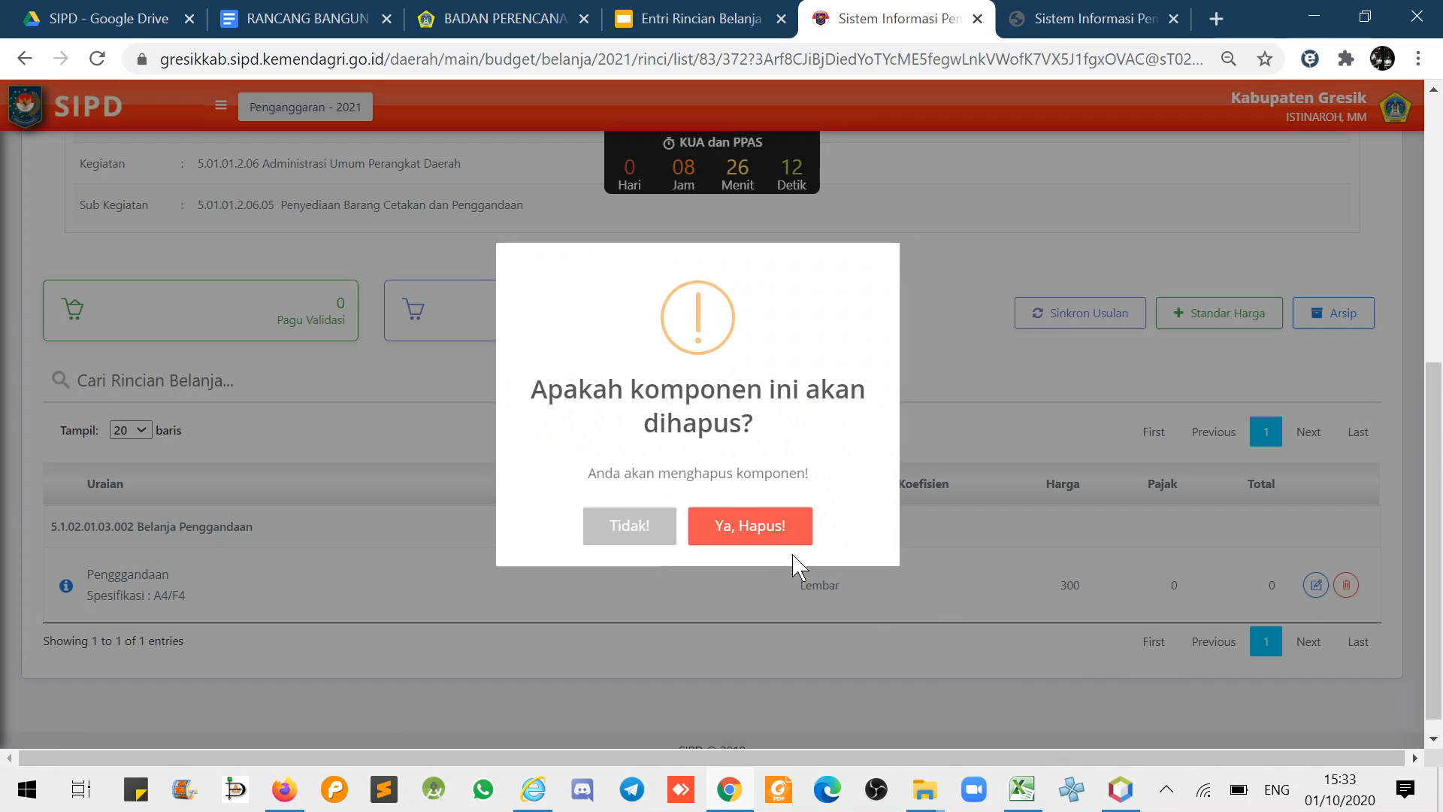
pyautogui.click(776, 535)
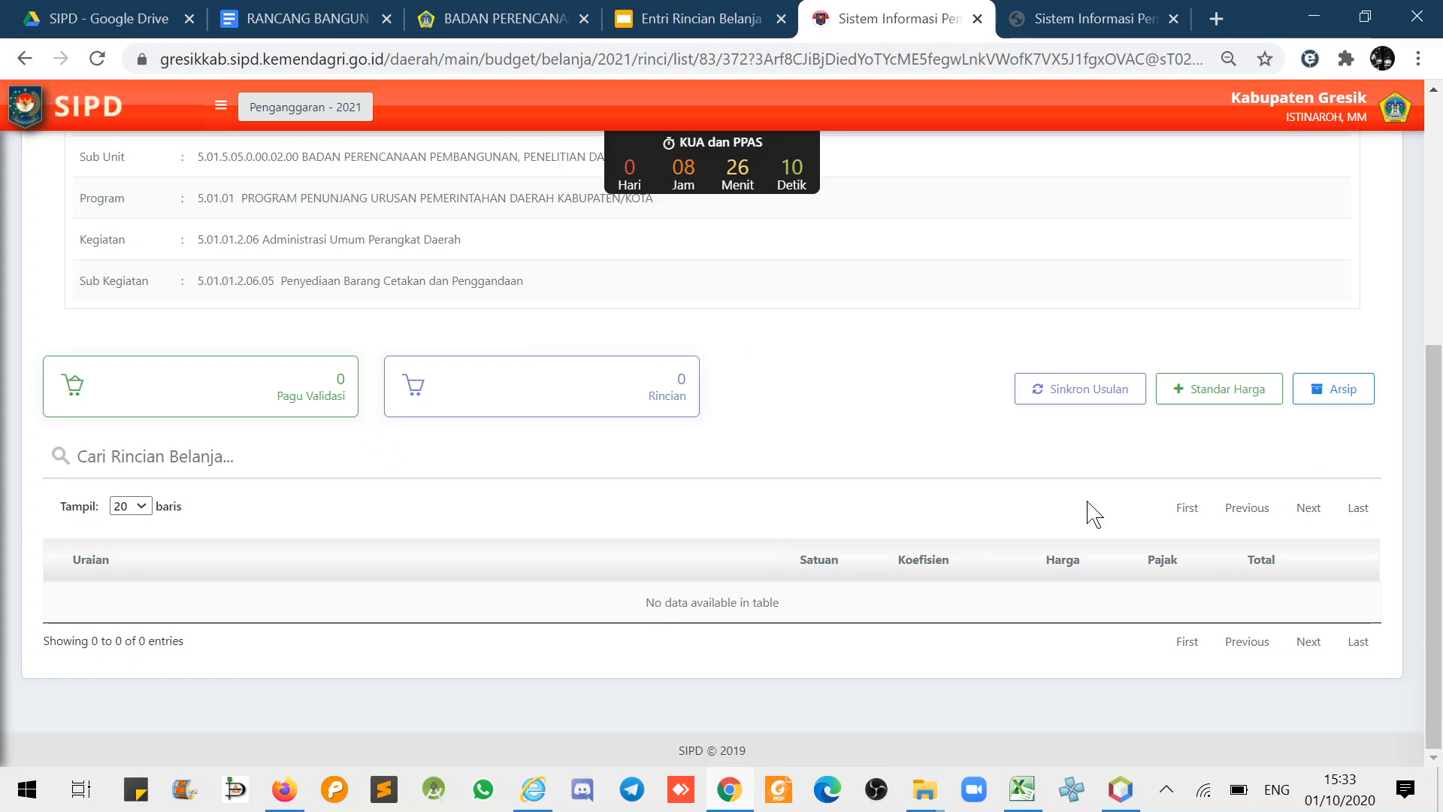
# - Start a new spending entry of type Belanja Barang Jasa dan Modal with account 5.1.02.01.03.001 Belanja Cetak
pyautogui.click(1230, 396)
pyautogui.click(1095, 196)
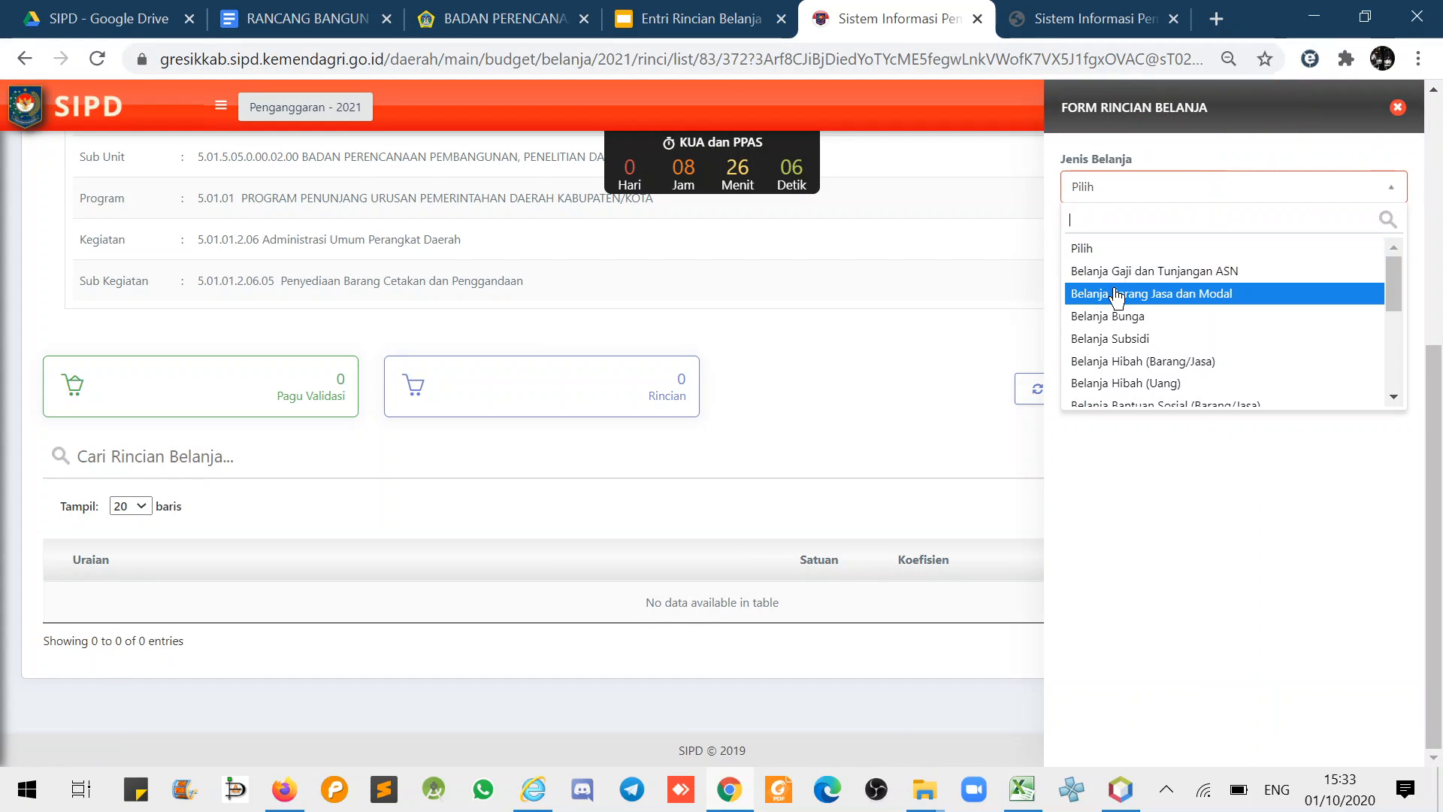
pyautogui.click(1117, 300)
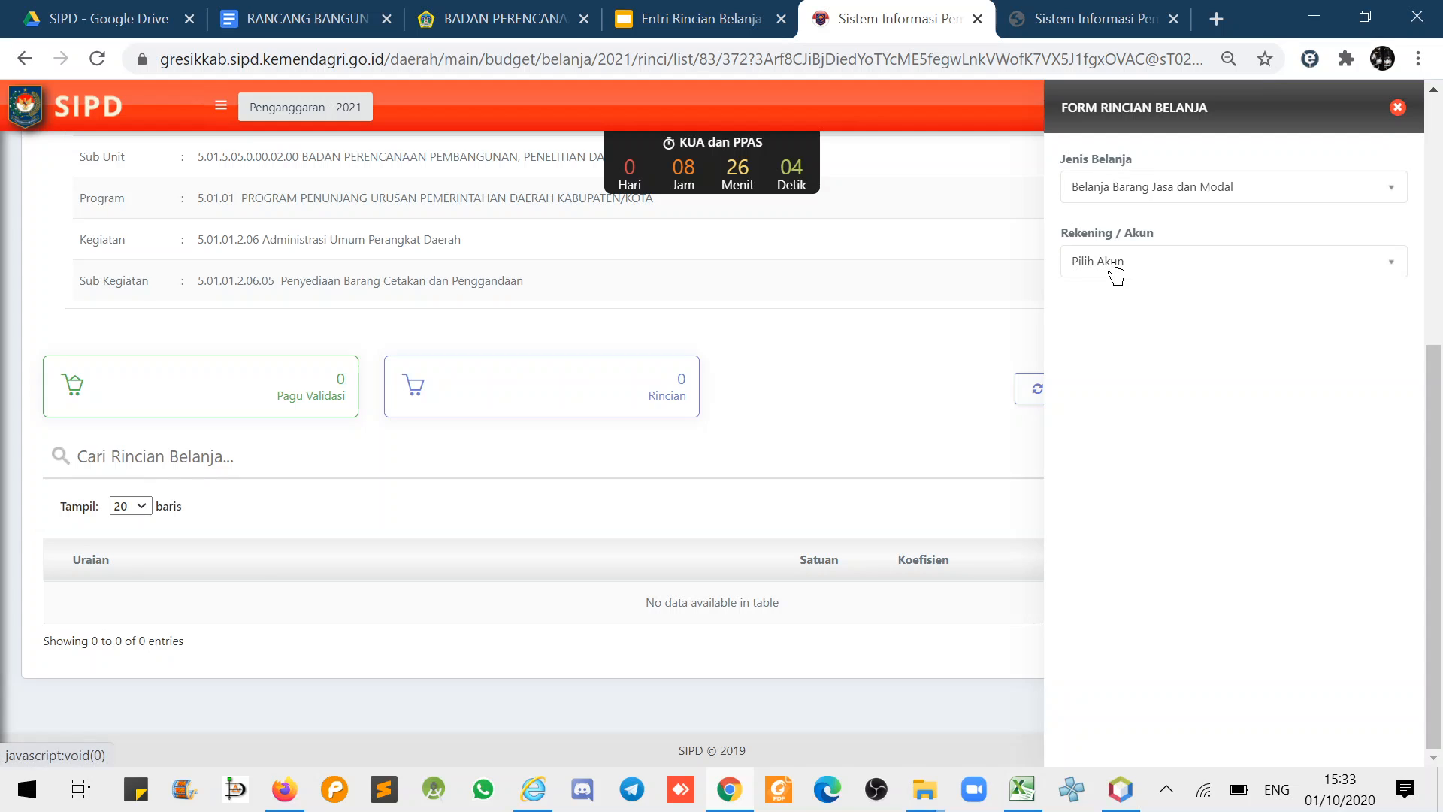
pyautogui.click(1115, 269)
pyautogui.write('cetak')
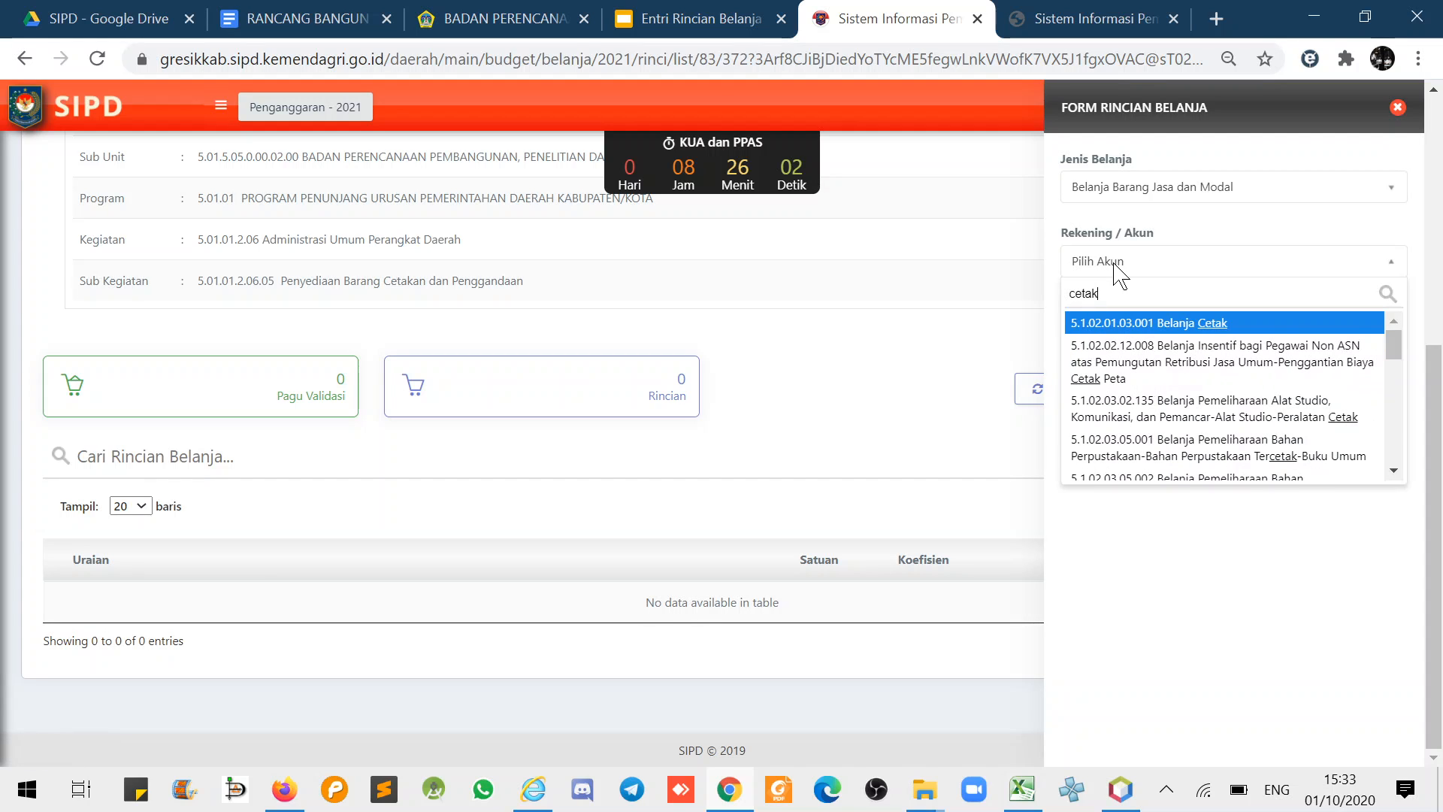
pyautogui.click(1309, 322)
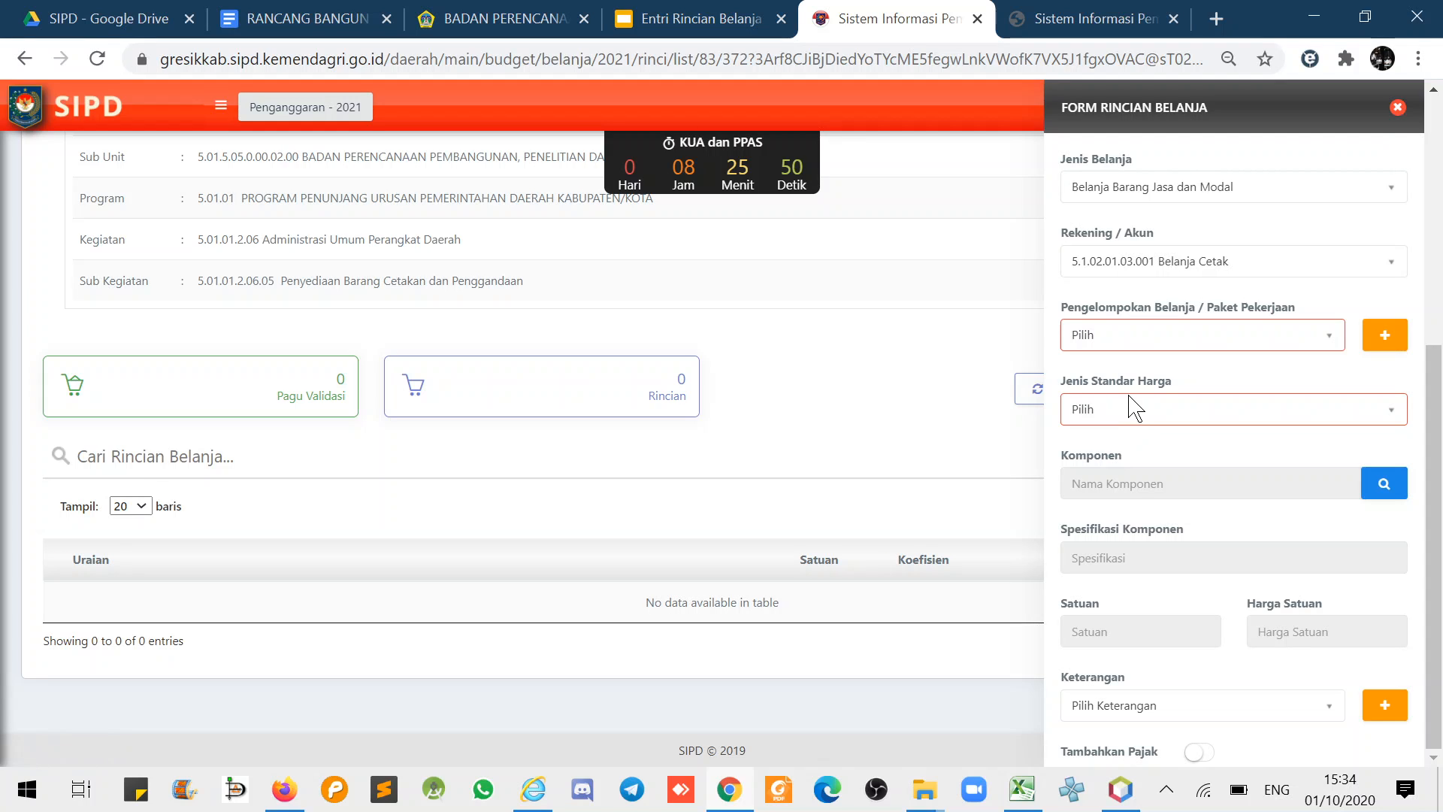
# - Browse the SSH price components, then switch to SBU and see its component list is empty
pyautogui.click(1111, 412)
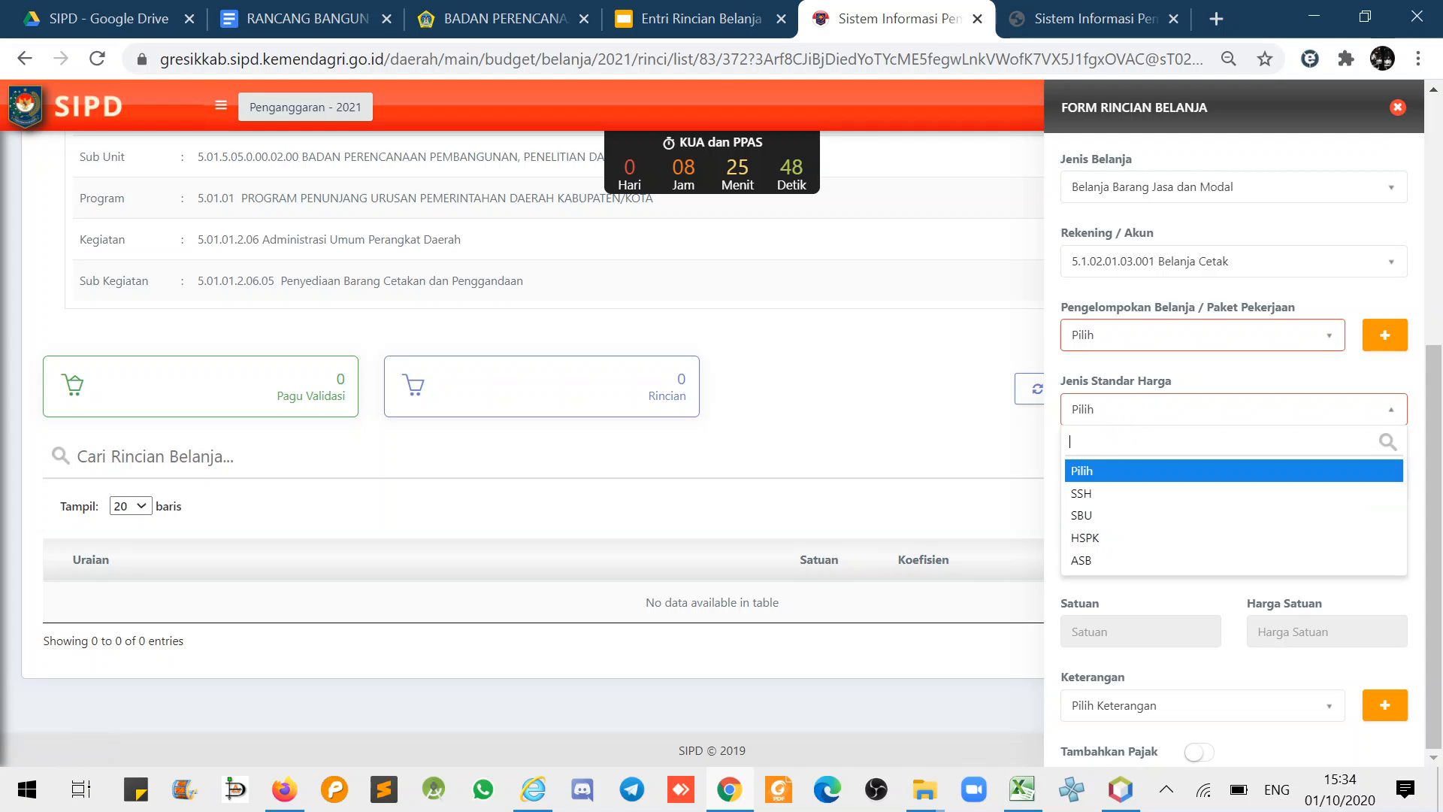
pyautogui.click(1081, 494)
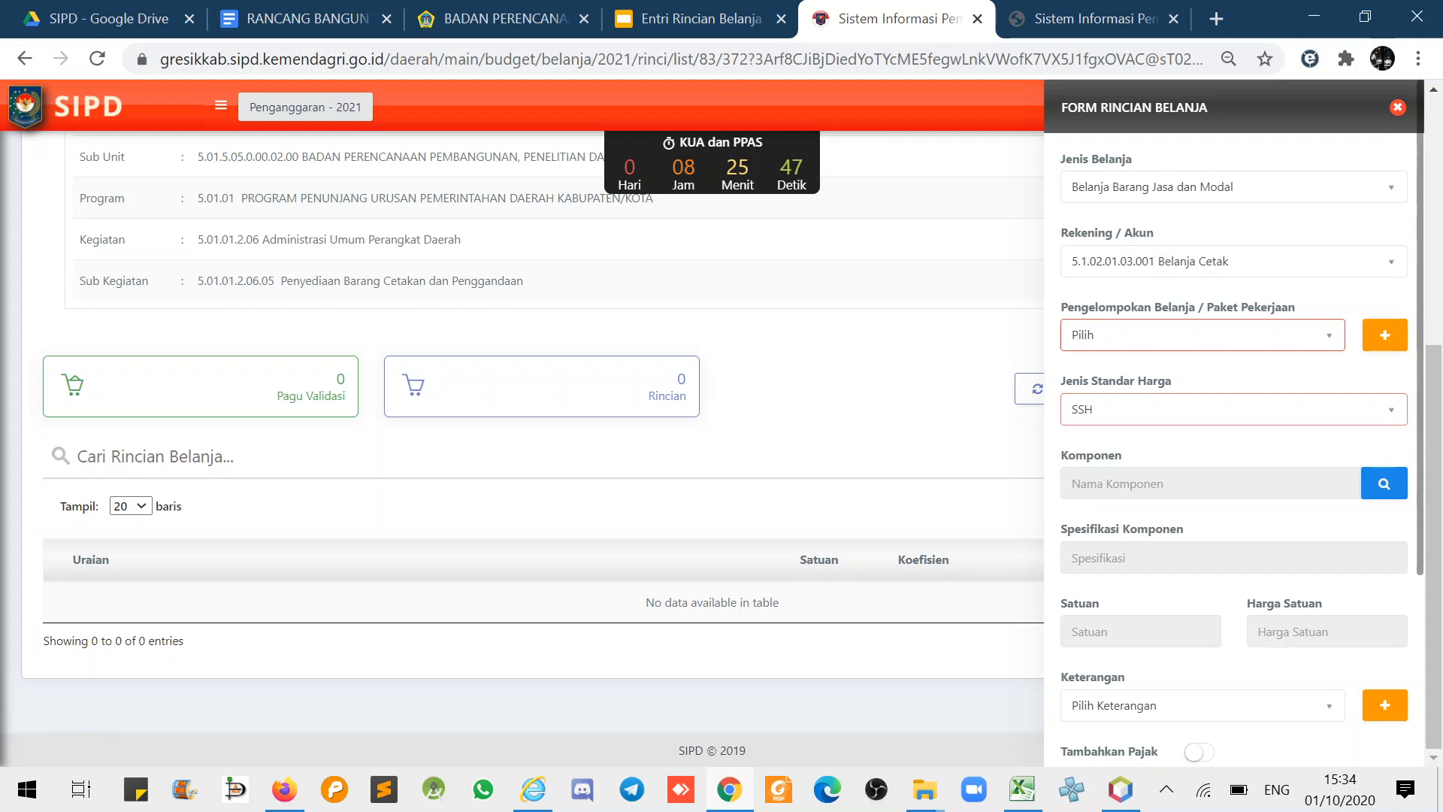
pyautogui.click(1384, 487)
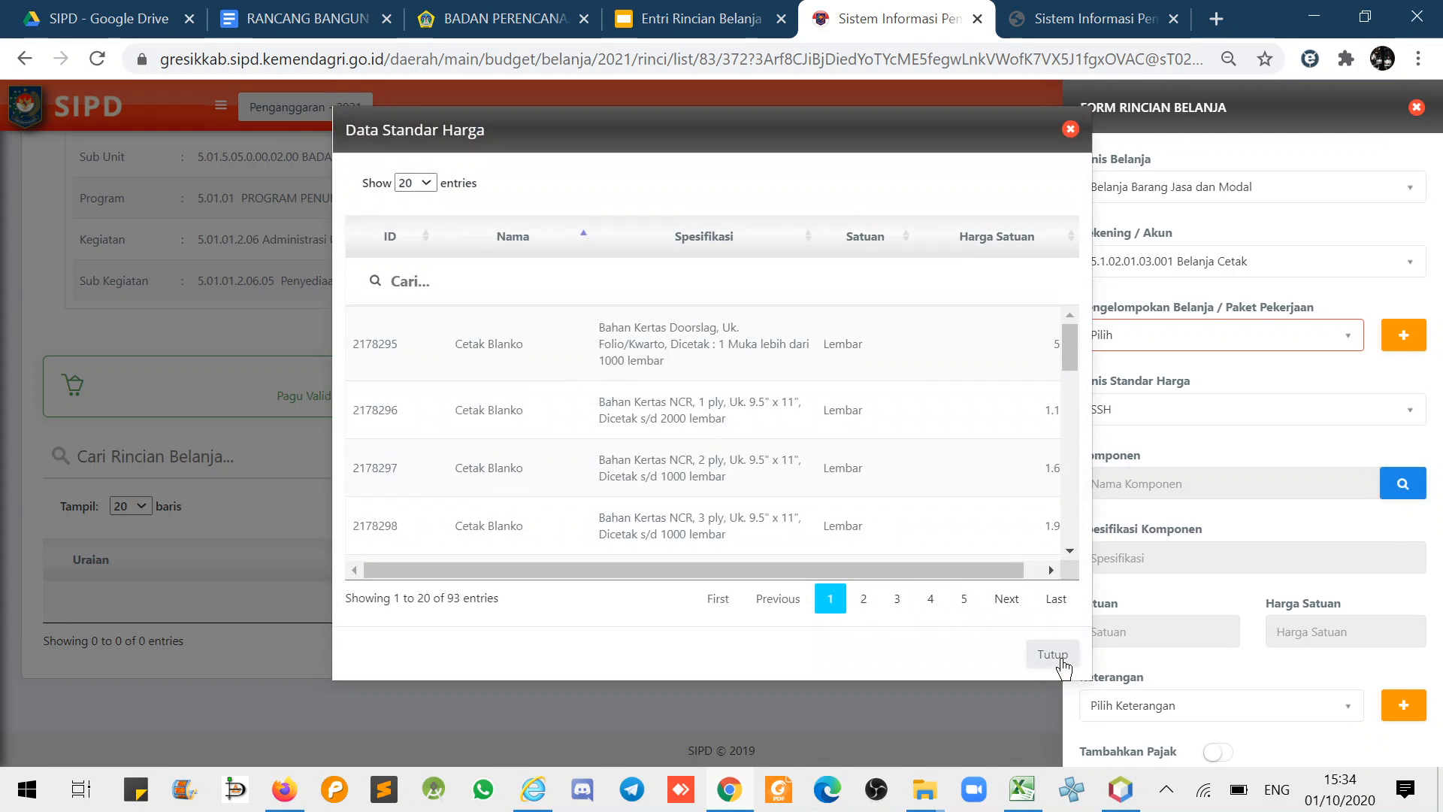
pyautogui.click(1052, 654)
pyautogui.click(1116, 412)
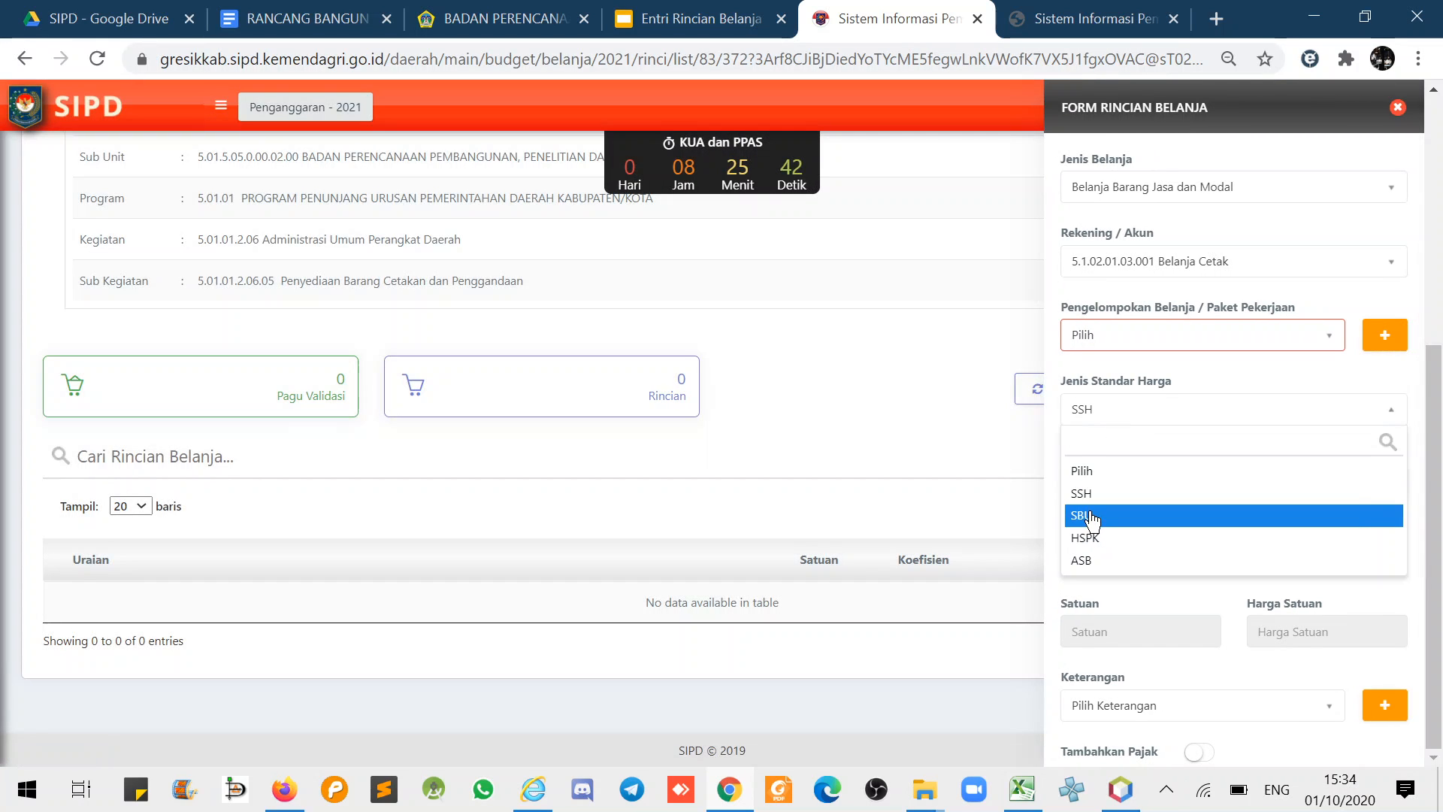
pyautogui.click(1089, 516)
pyautogui.click(1380, 484)
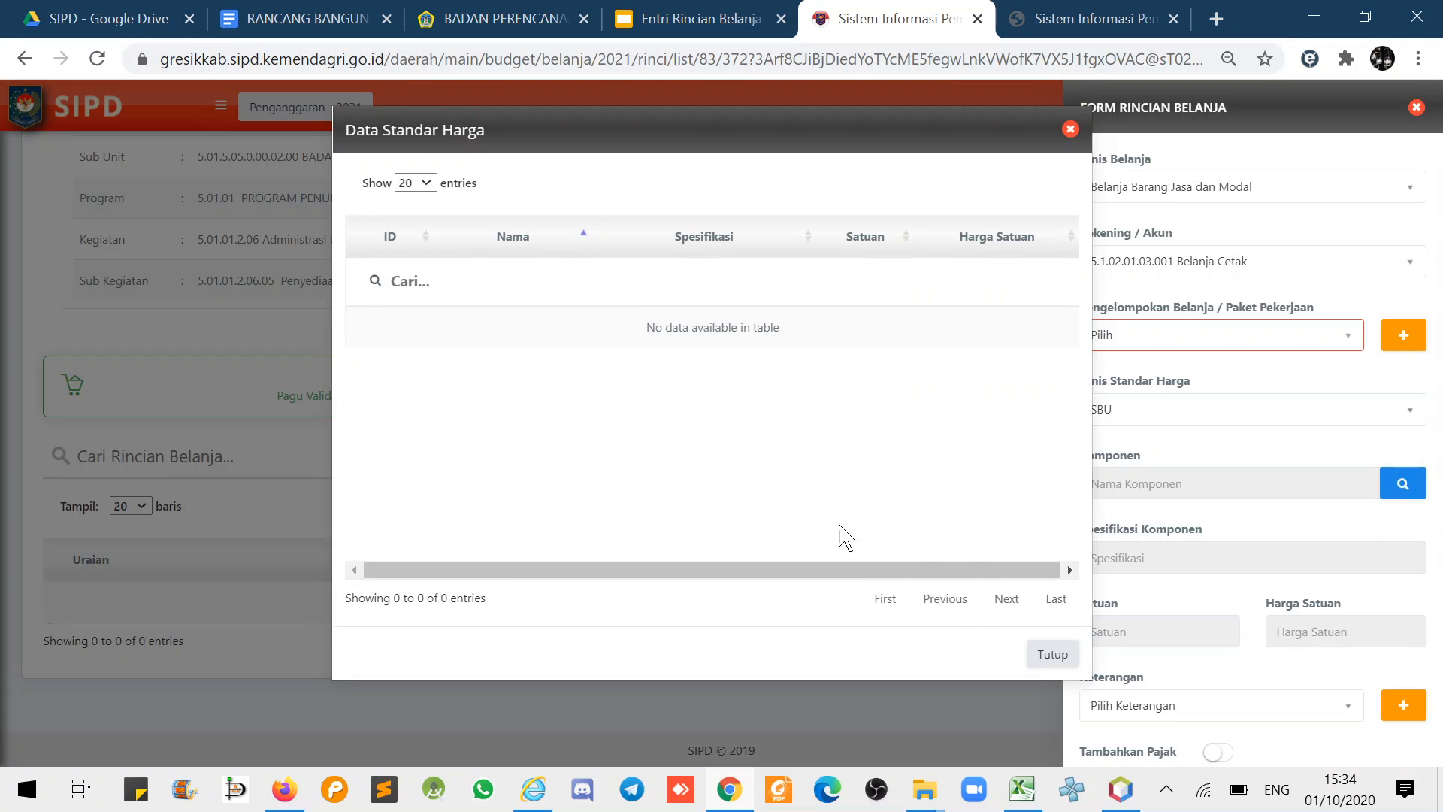
pyautogui.click(1053, 634)
# - Try the HSPK and ASB standard price types, then settle back on SSH
pyautogui.click(1096, 411)
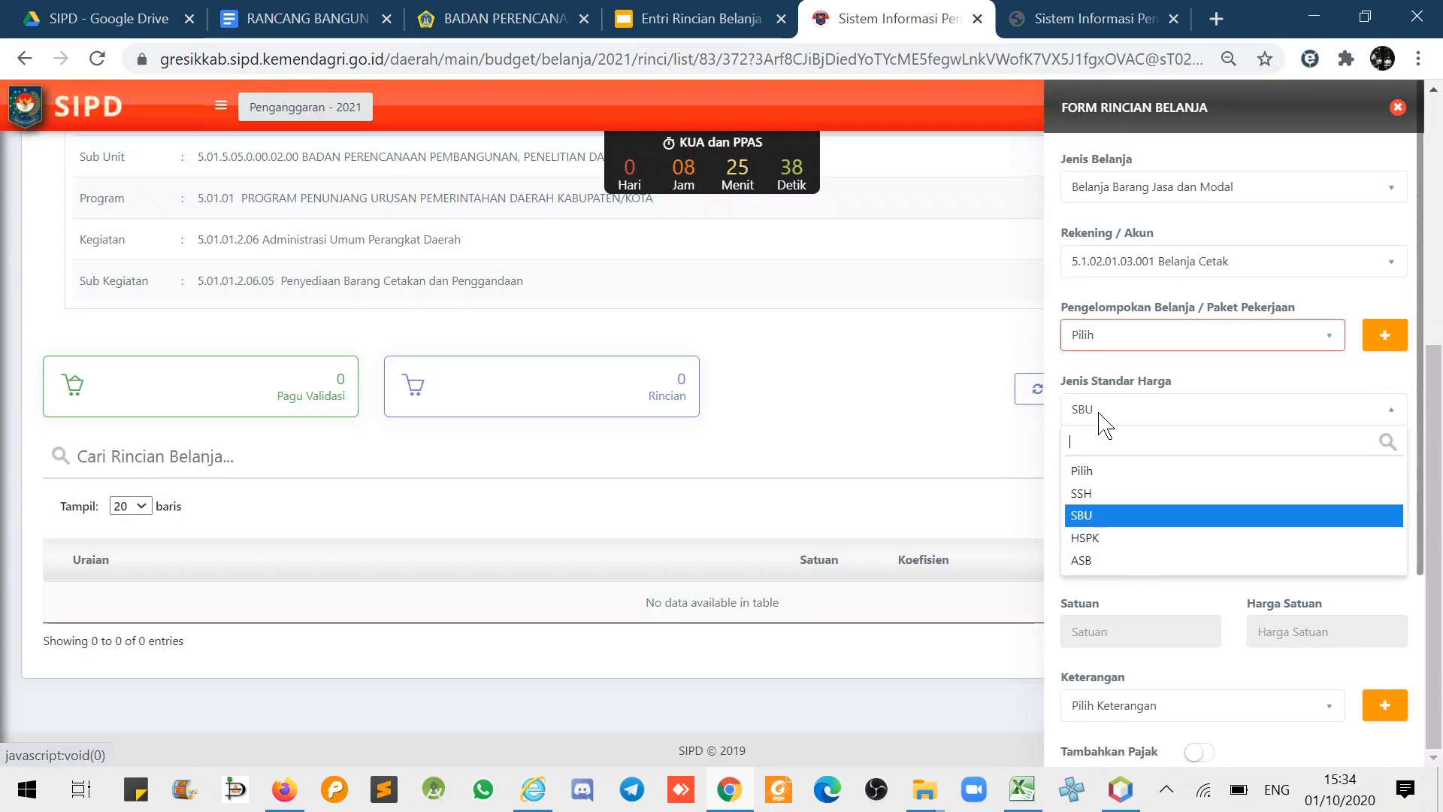
pyautogui.click(1087, 492)
pyautogui.click(1094, 413)
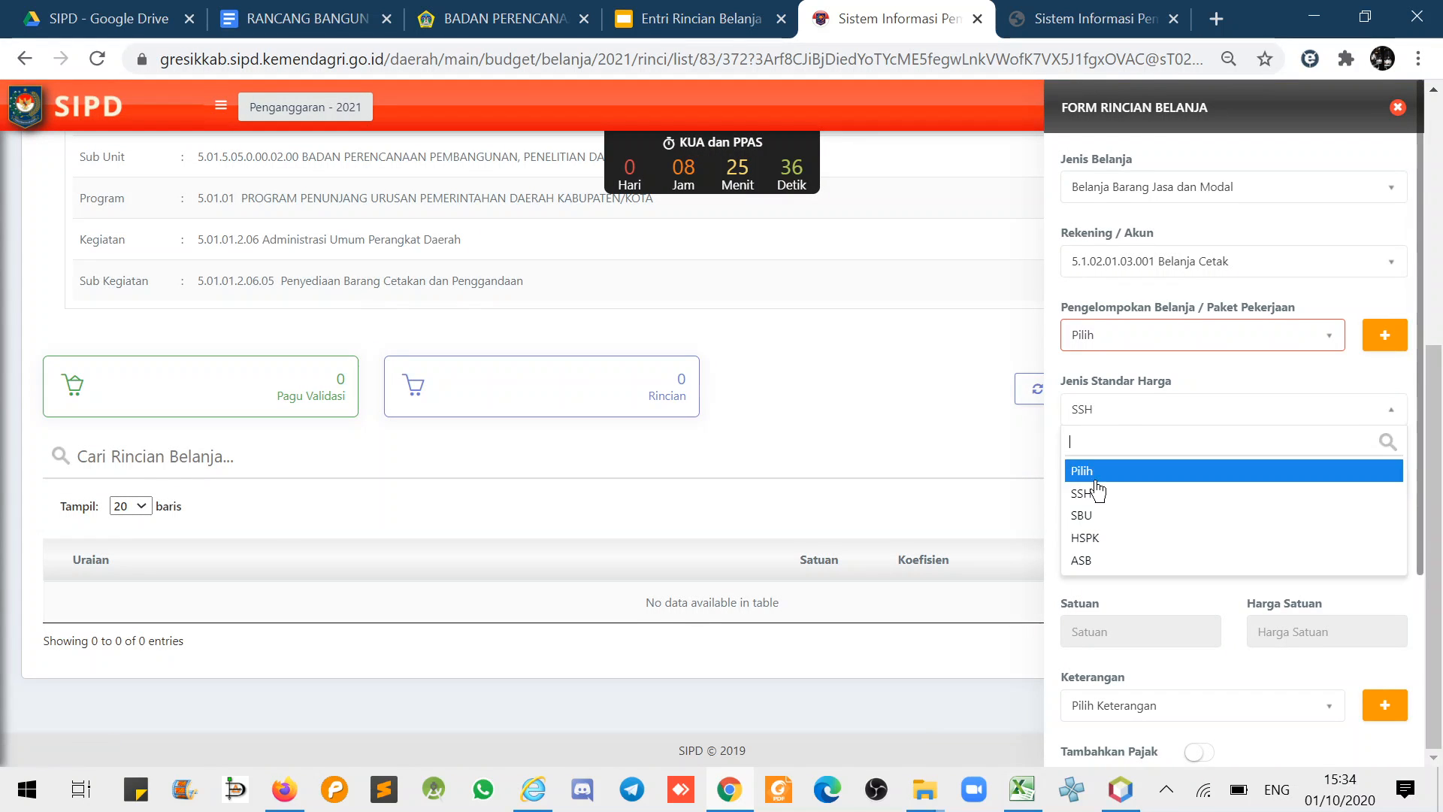
pyautogui.click(1087, 515)
pyautogui.click(1099, 536)
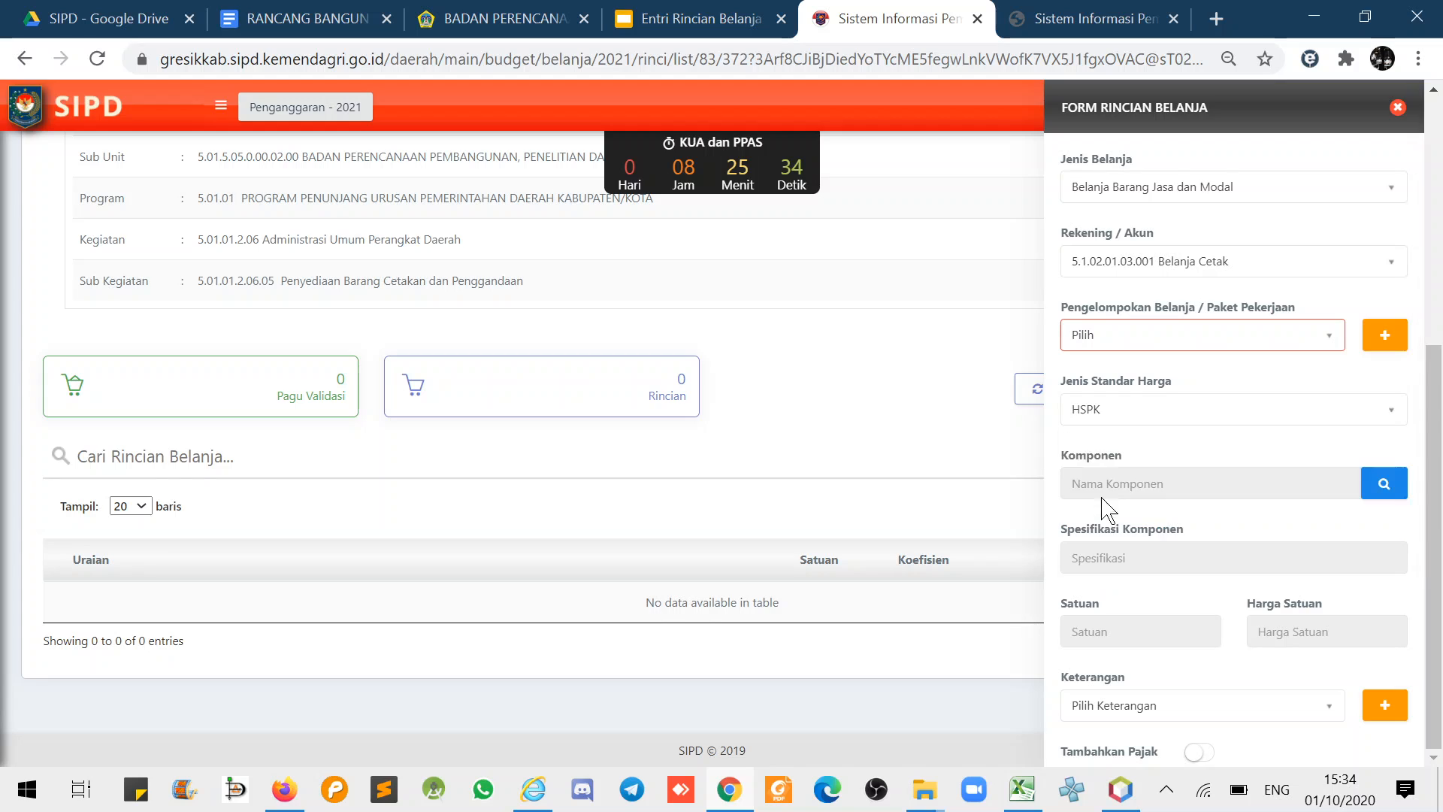
pyautogui.click(1096, 410)
pyautogui.click(1086, 562)
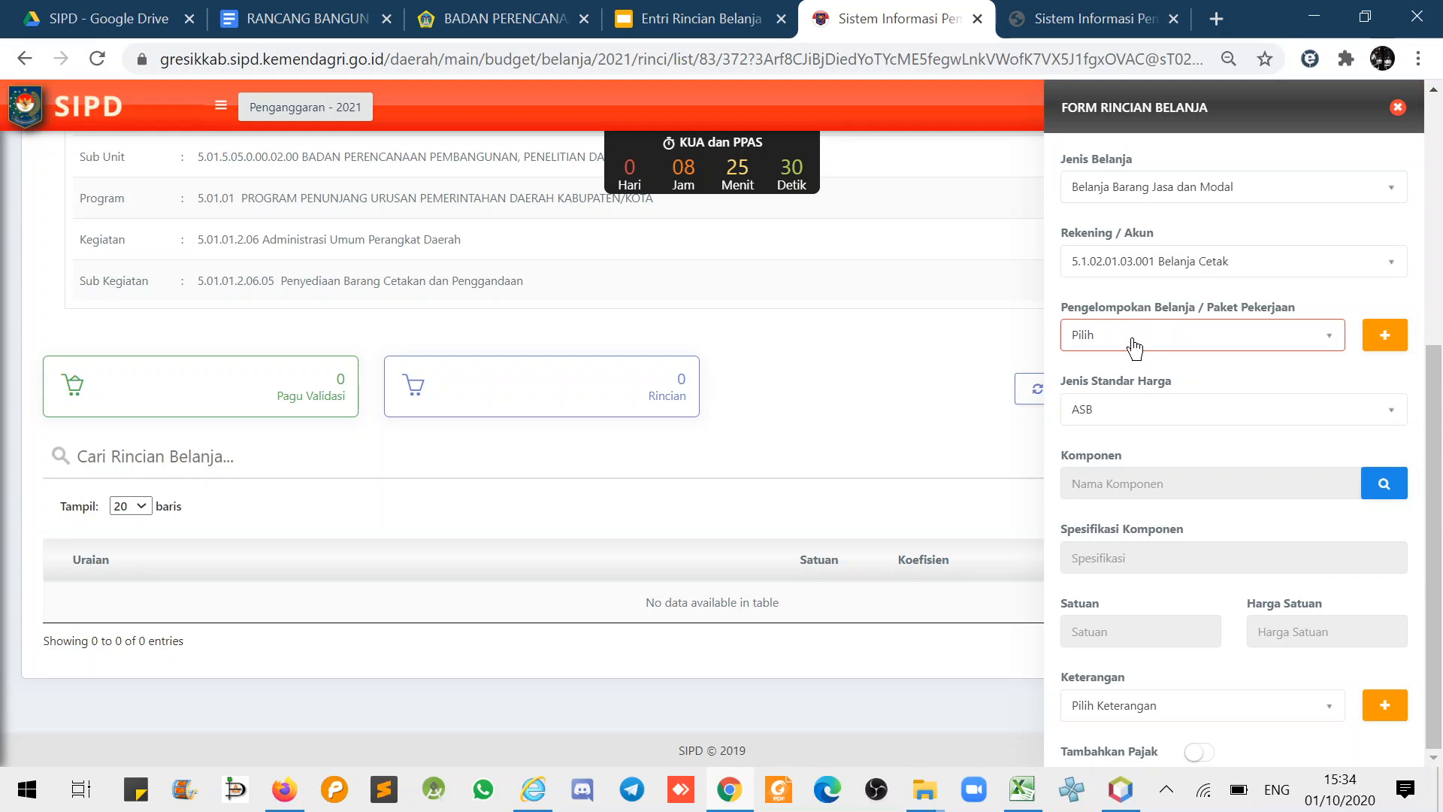
pyautogui.click(1098, 412)
pyautogui.click(1094, 496)
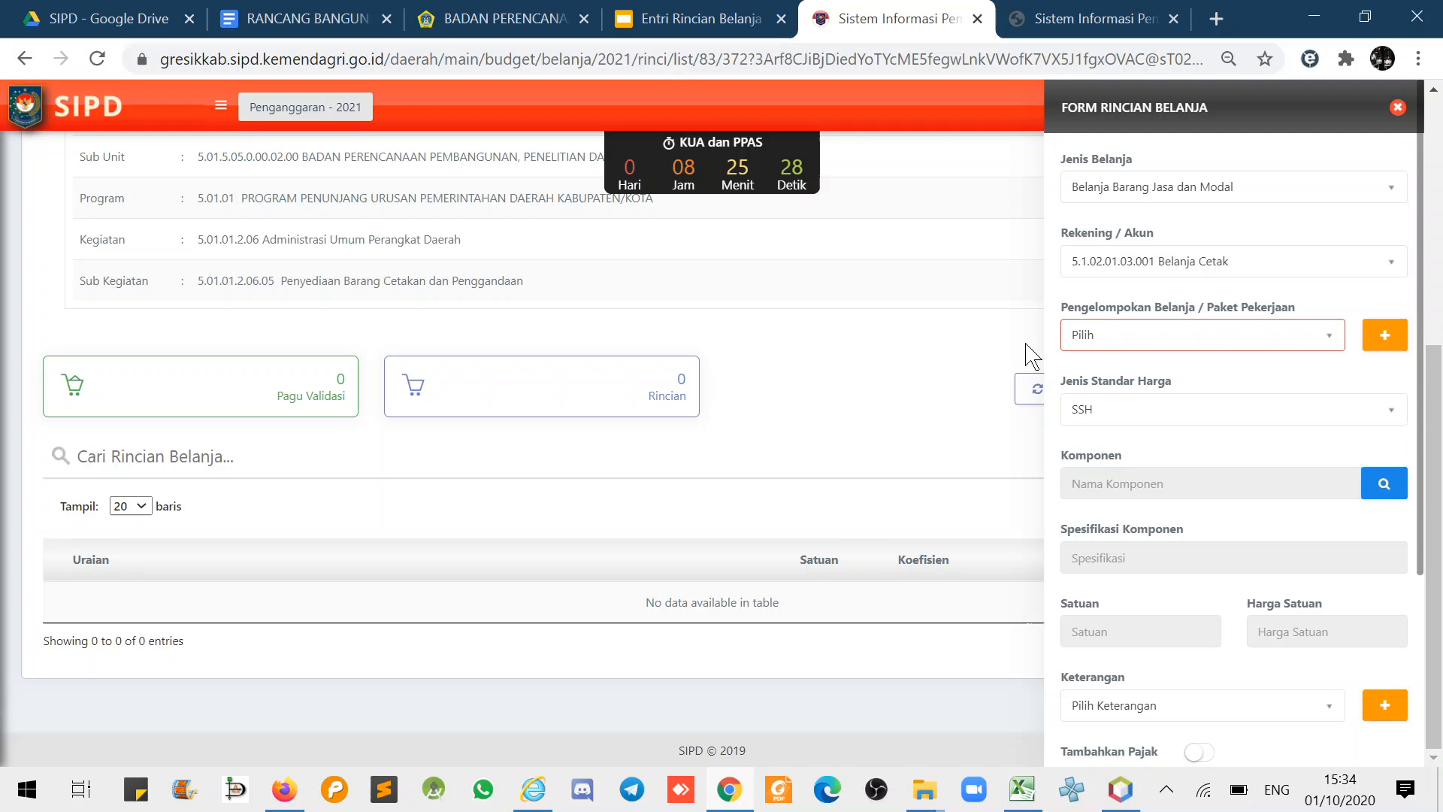
# - Present the 'Standar Harga dalam SIPD' slide of the Entri Rincian Belanja deck full screen
pyautogui.click(699, 19)
pyautogui.click(282, 434)
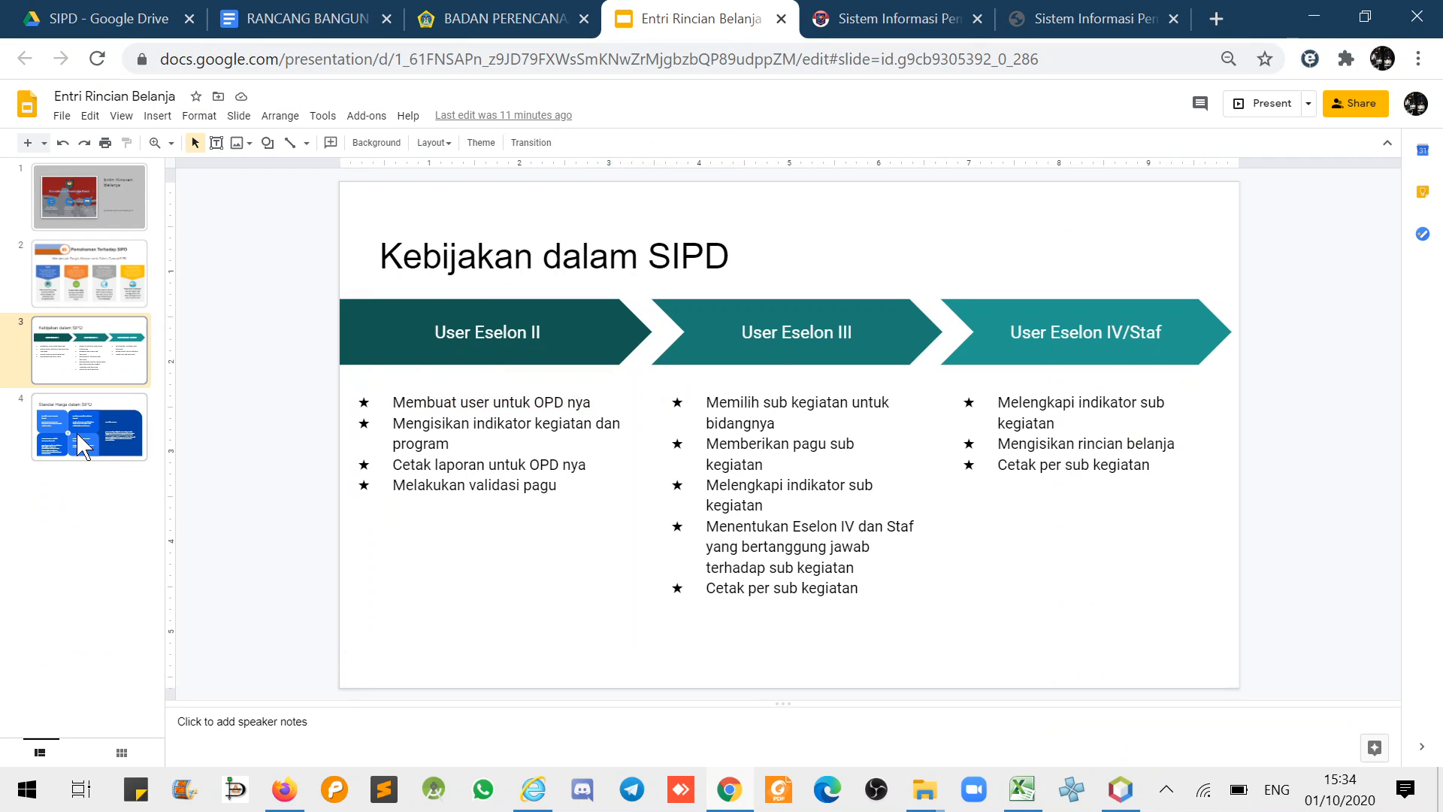
pyautogui.click(85, 445)
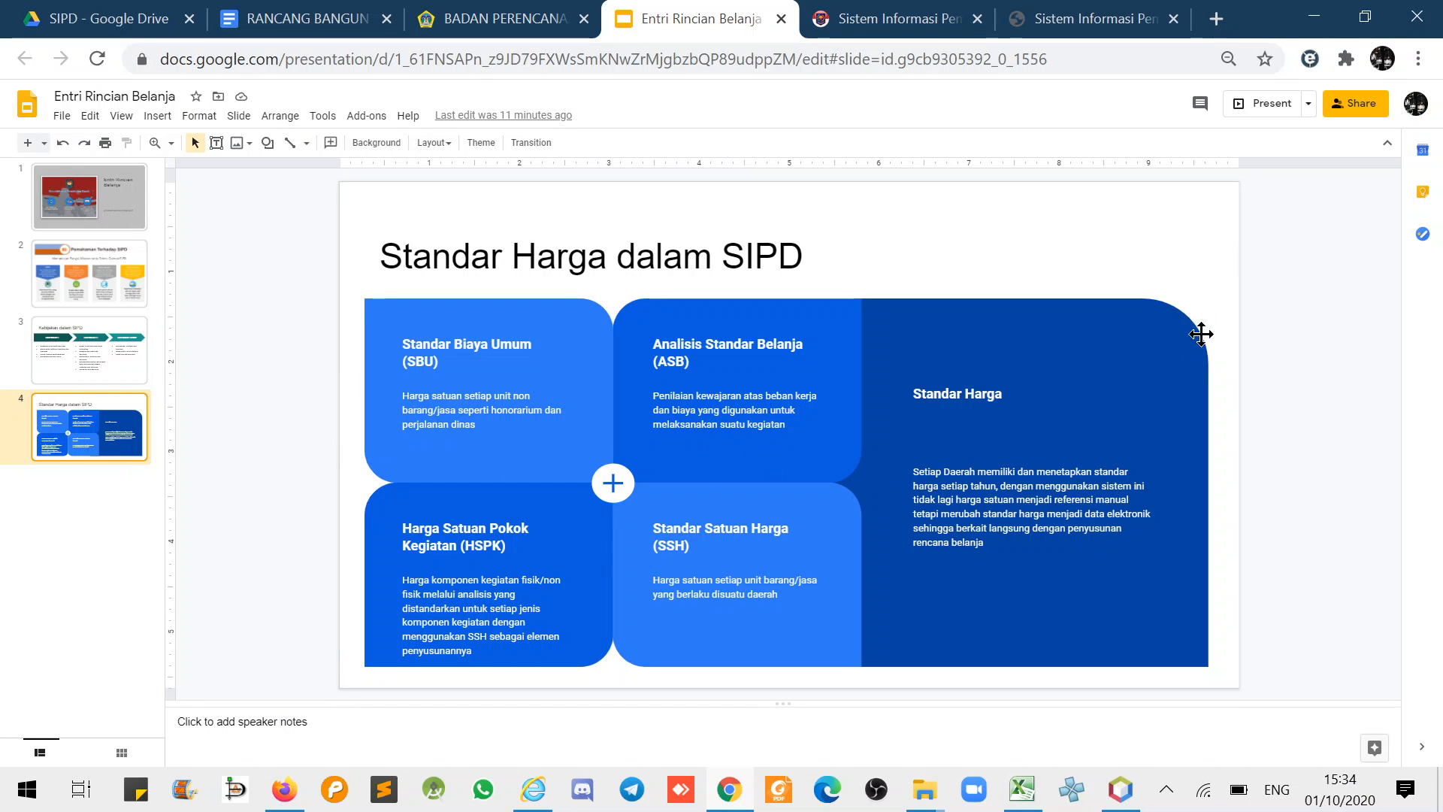
pyautogui.click(1253, 103)
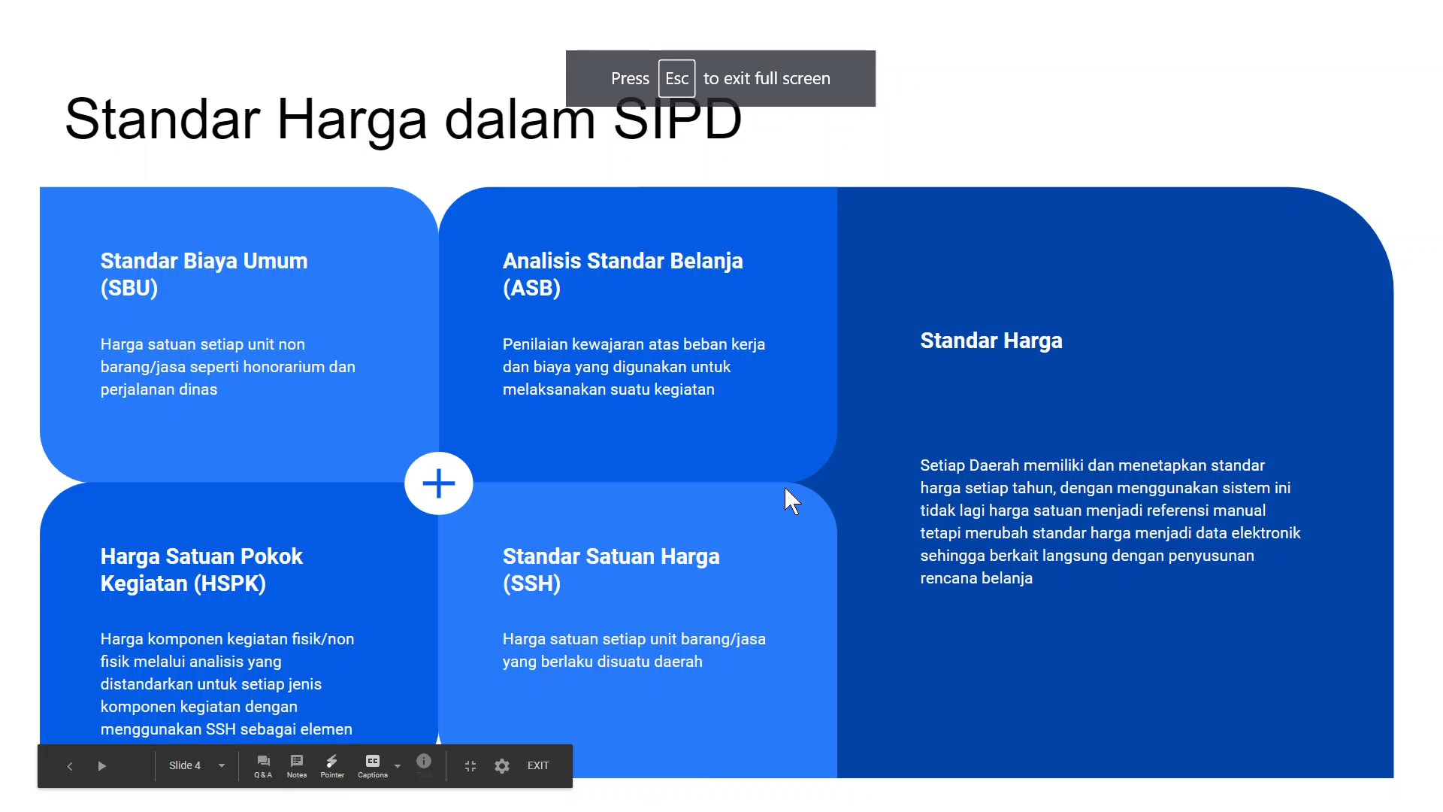
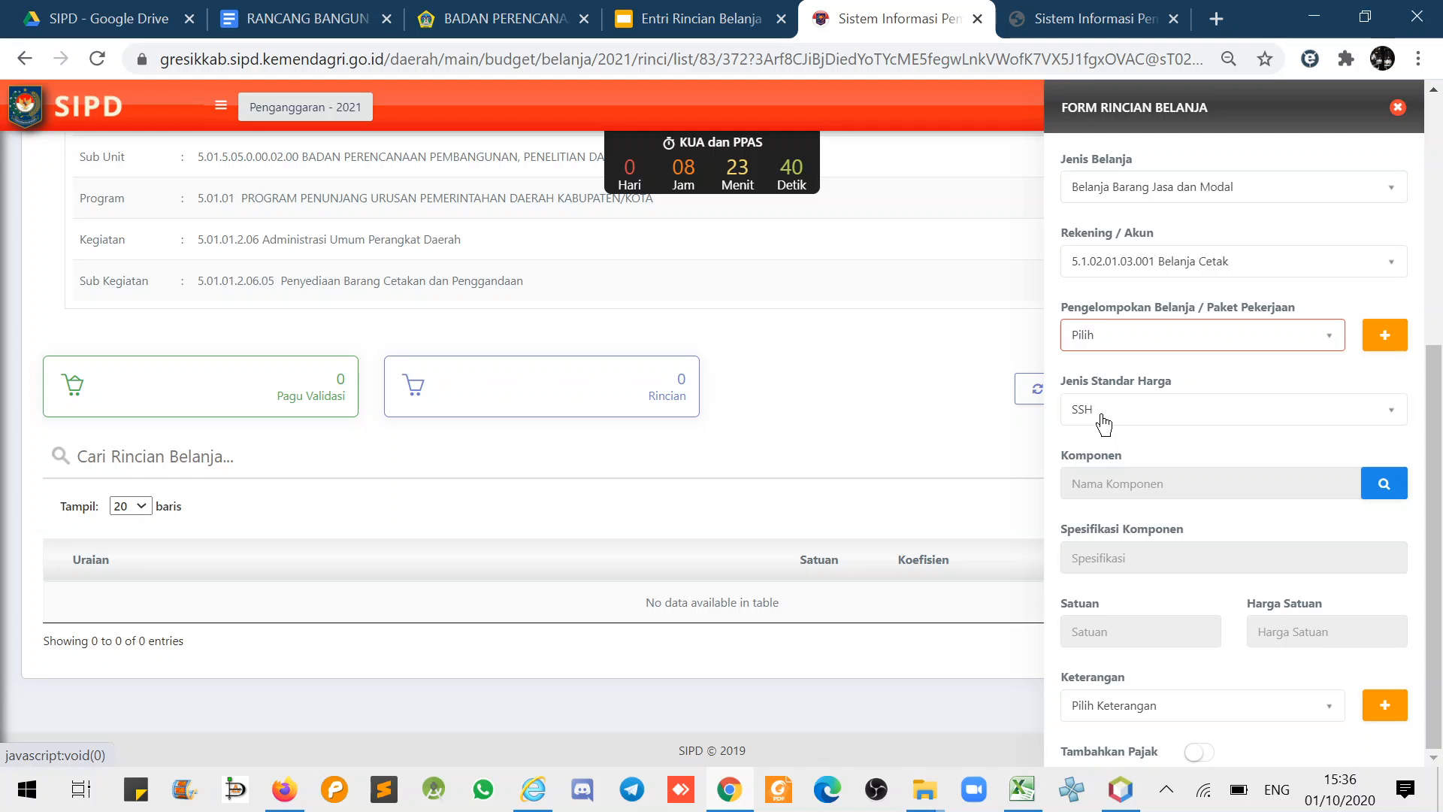
# - Set the price standard to SSH and browse the catalogue's Cetak Blanko entries priced per Lembar
pyautogui.click(1384, 483)
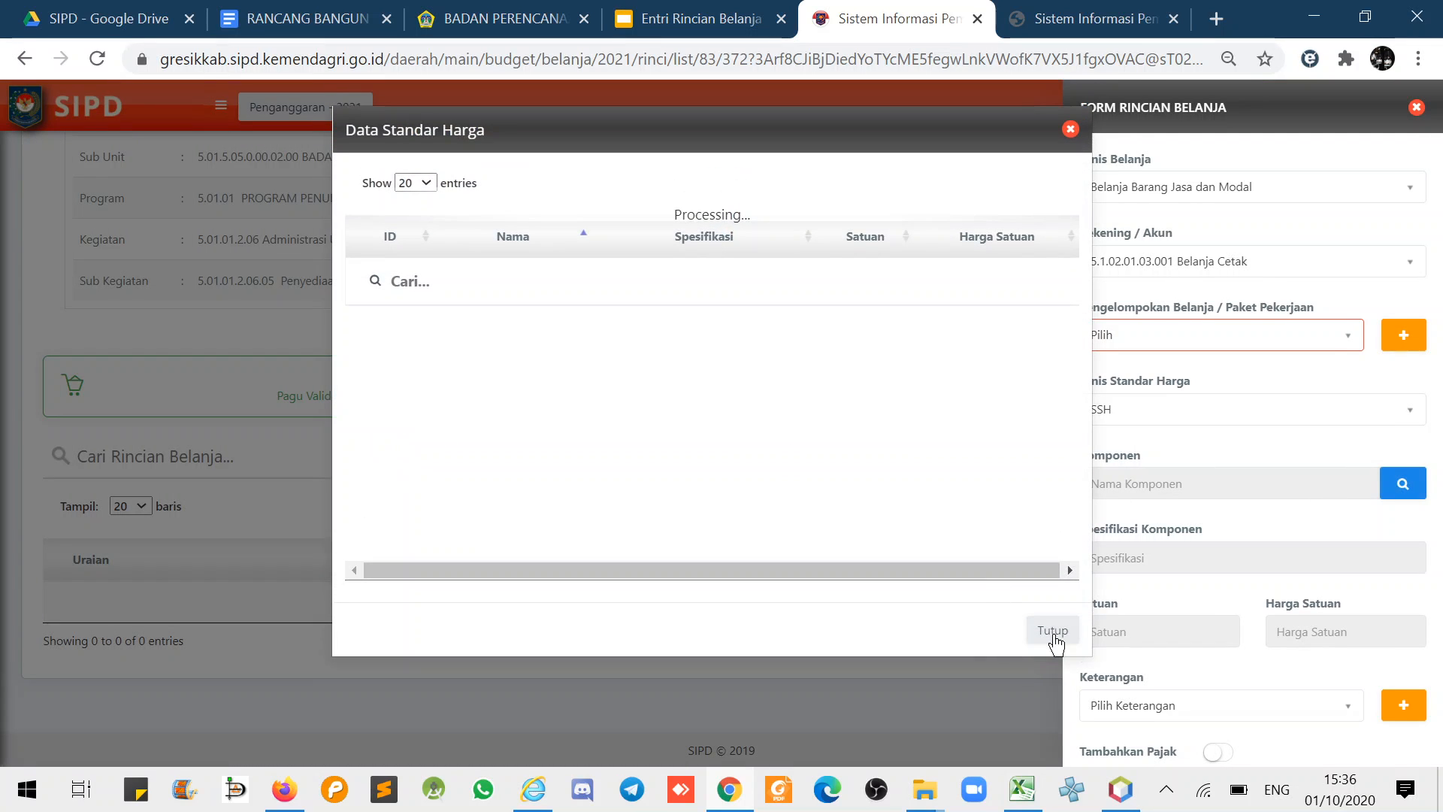
pyautogui.click(1050, 636)
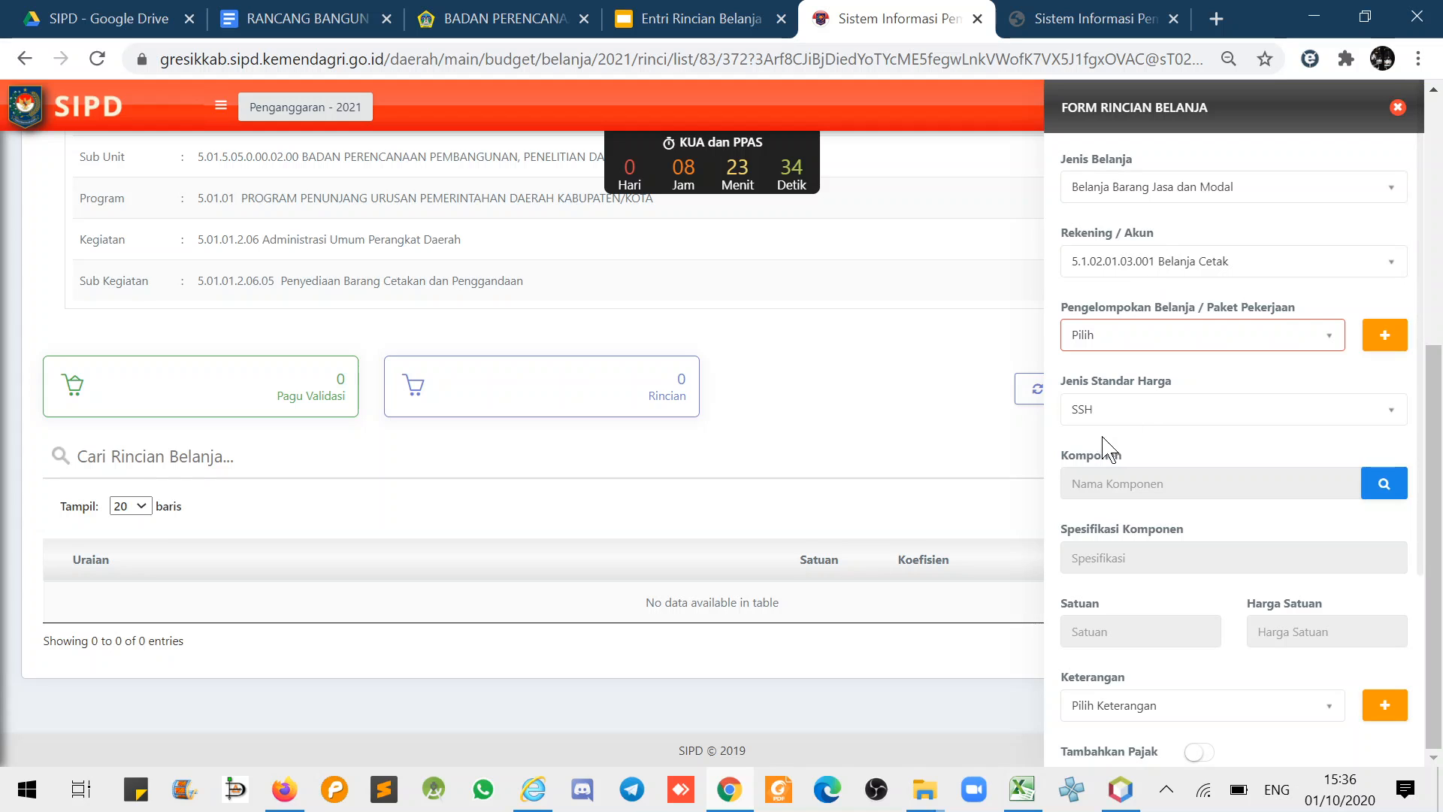
pyautogui.click(1082, 415)
pyautogui.click(1087, 496)
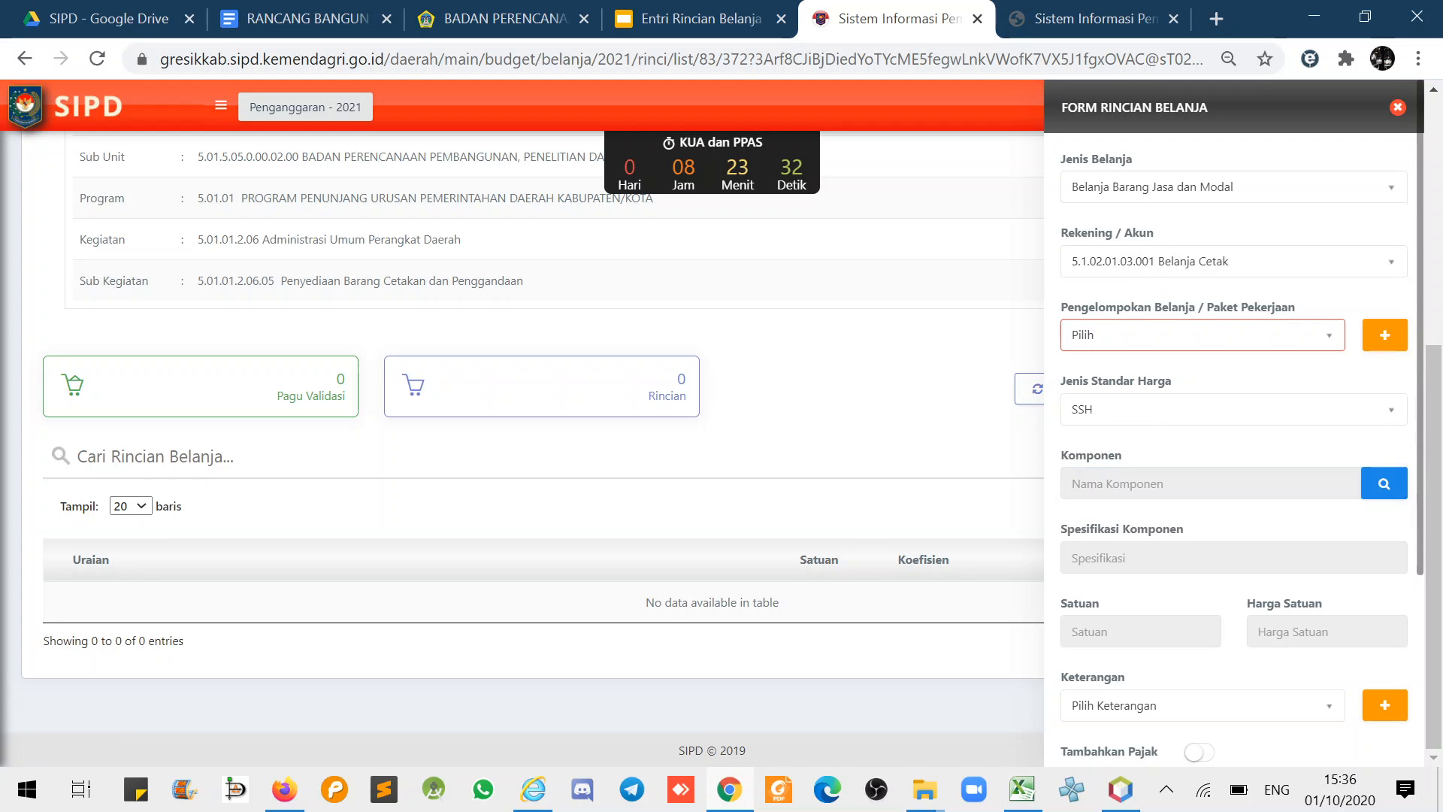
pyautogui.click(1384, 487)
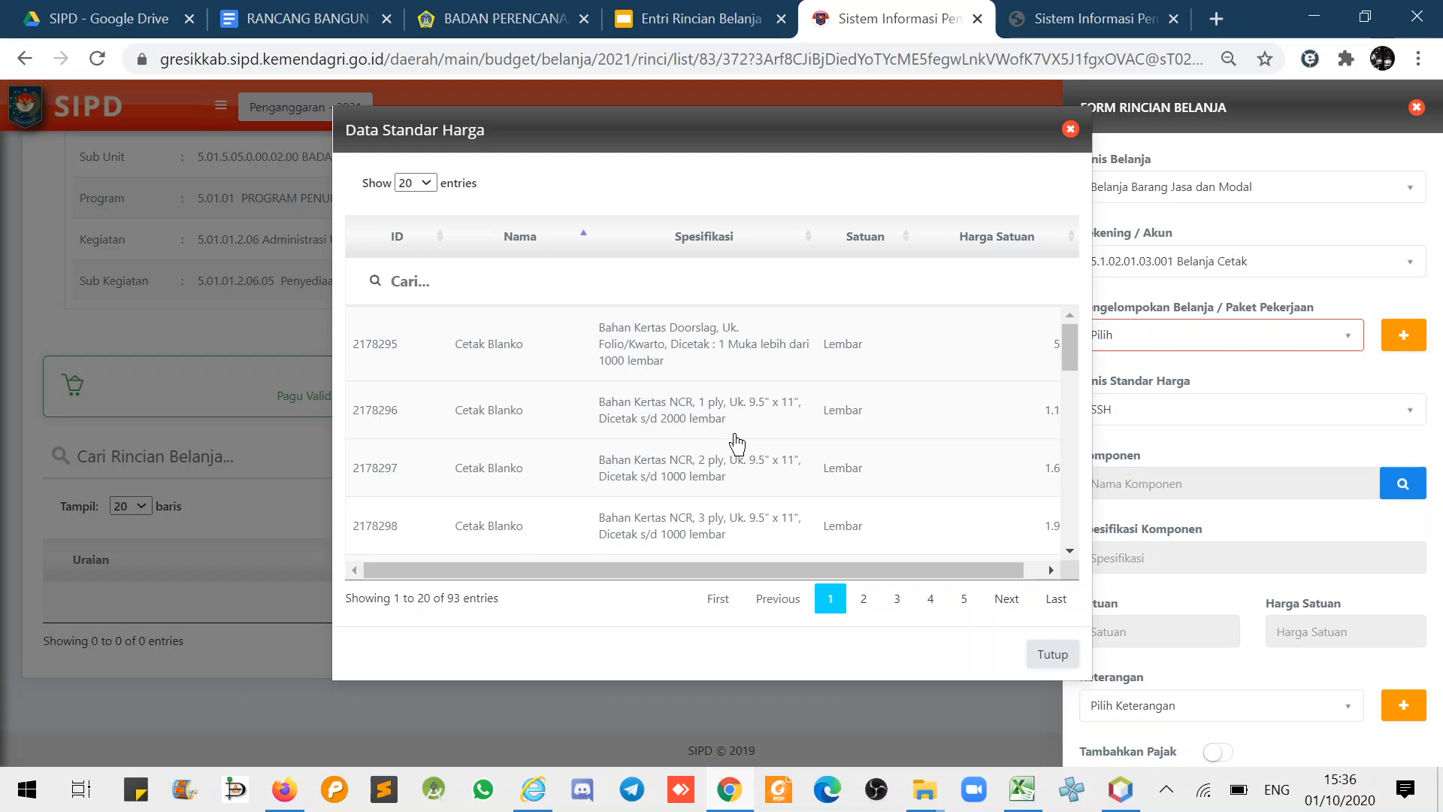
pyautogui.moveTo(1070, 359); pyautogui.dragTo(1071, 399)
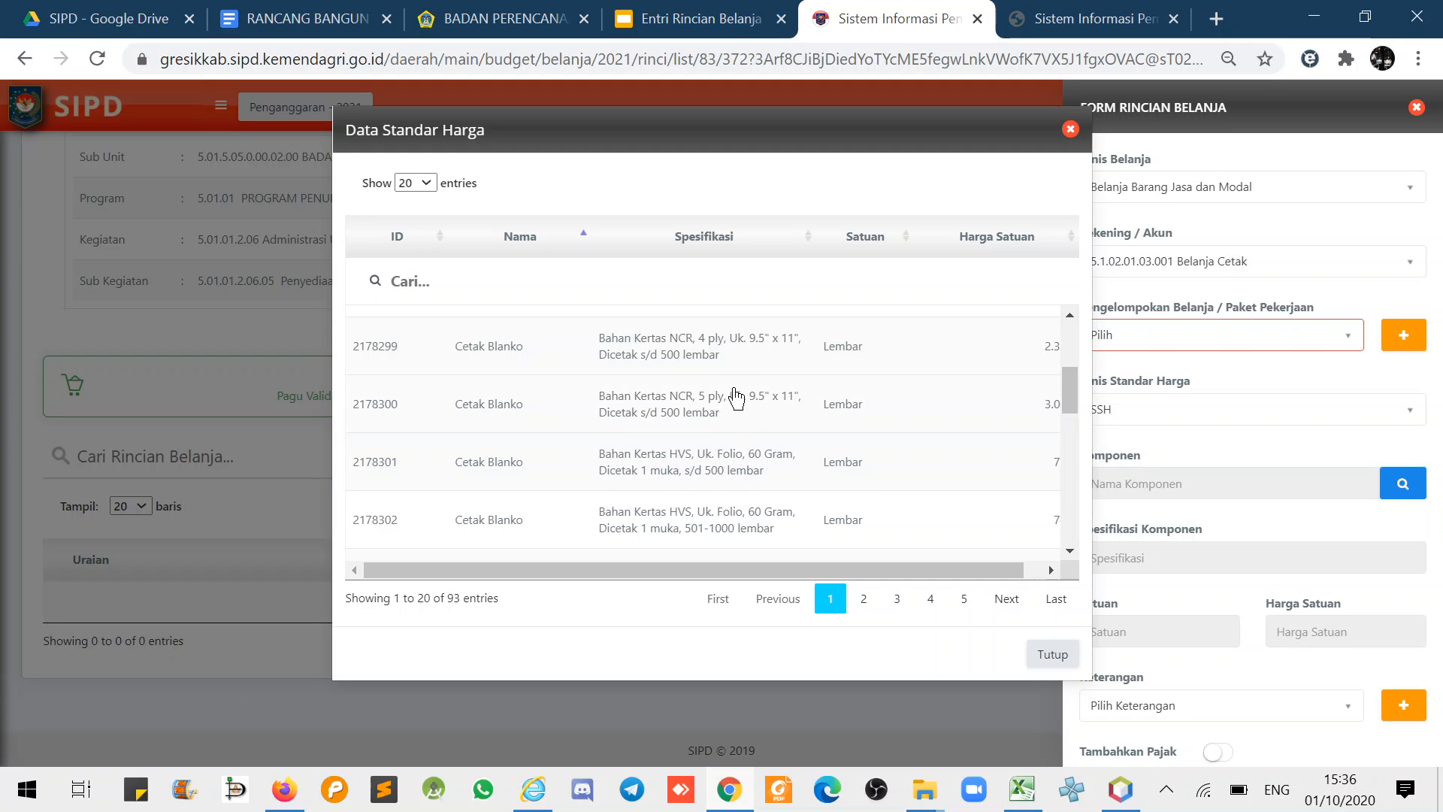
pyautogui.scroll(2, 736, 391)
pyautogui.scroll(2, 740, 410)
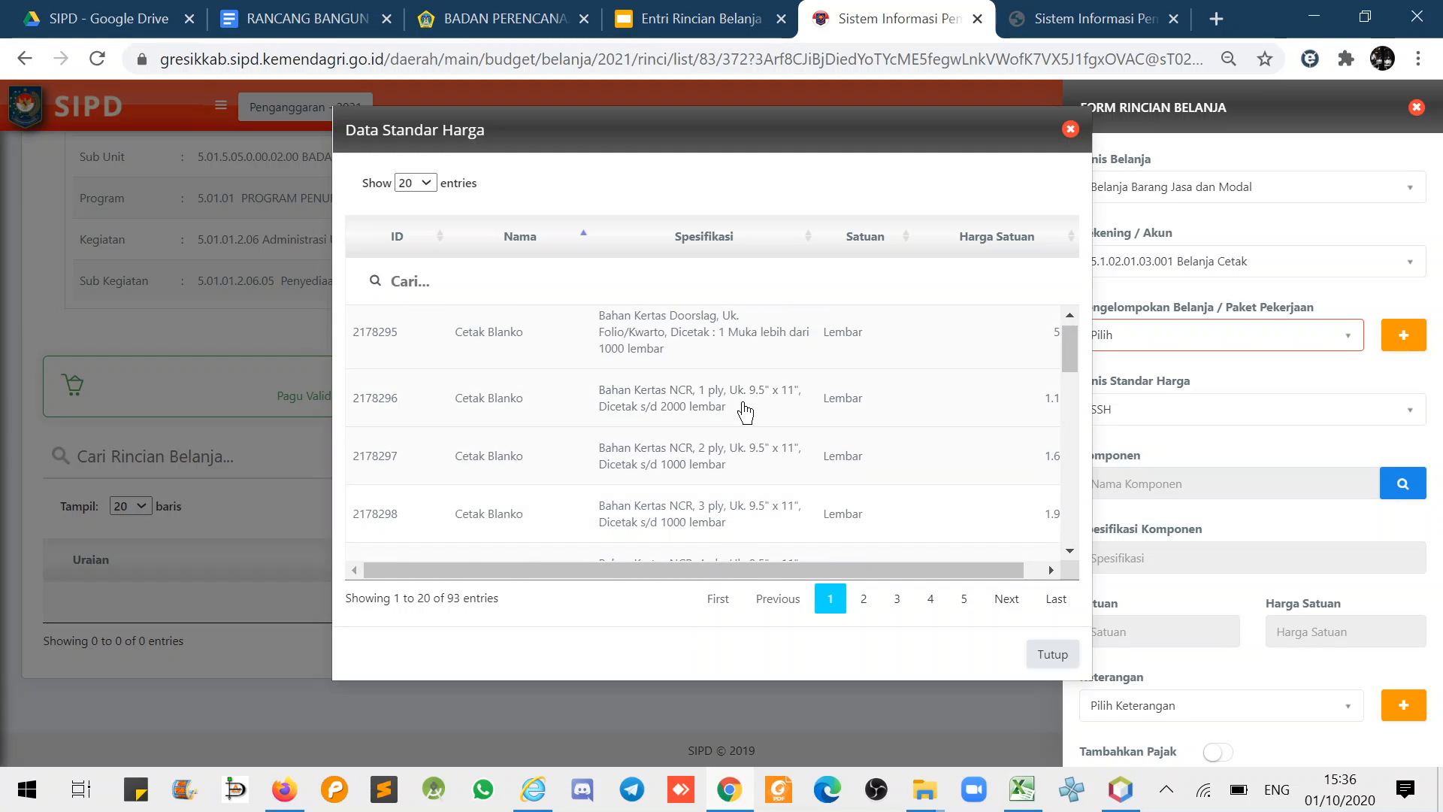
# - Pick Cetak Blanko NCR 1 ply and enter 1800 Lembar as the first volume
pyautogui.click(634, 416)
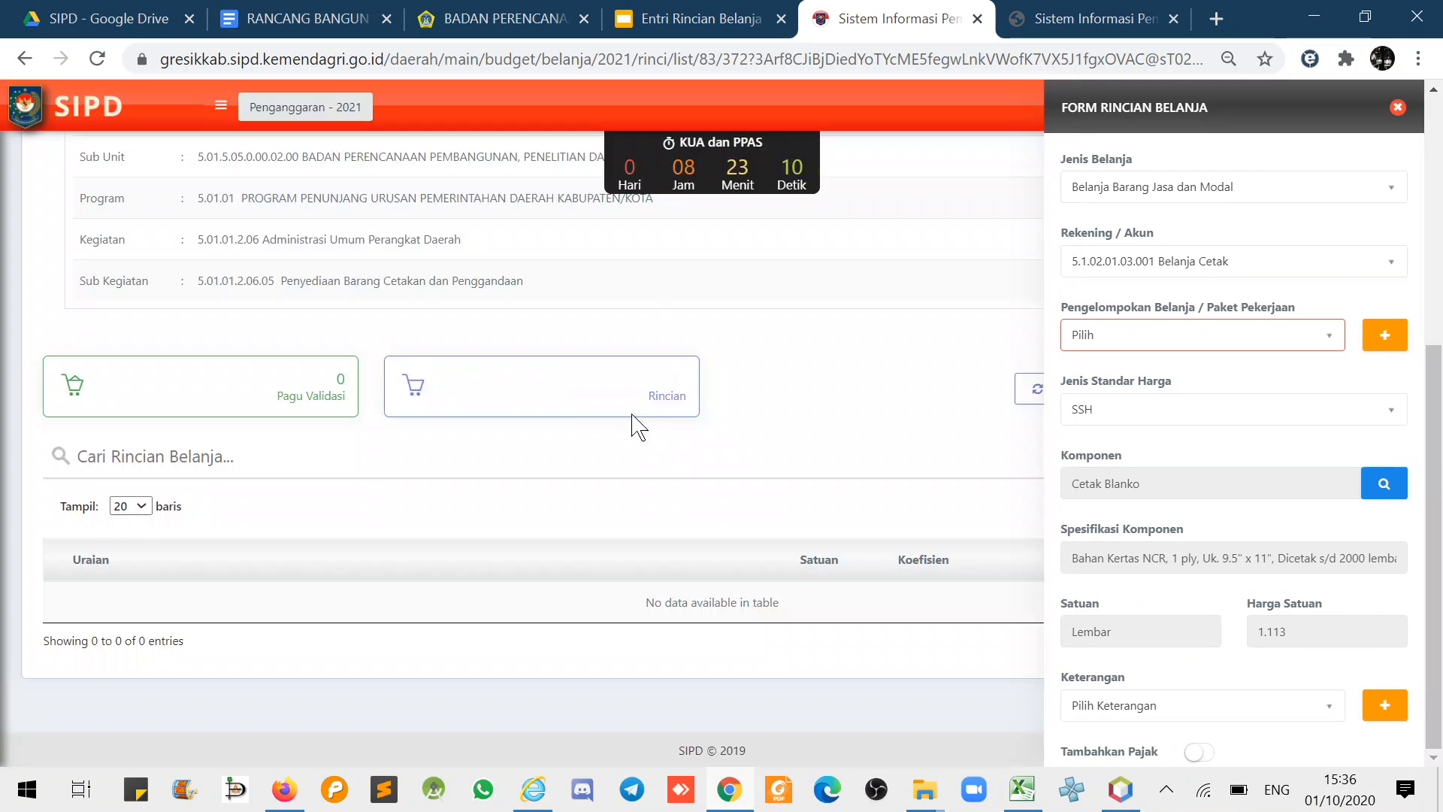
pyautogui.scroll(-3, 1157, 575)
pyautogui.click(1139, 616)
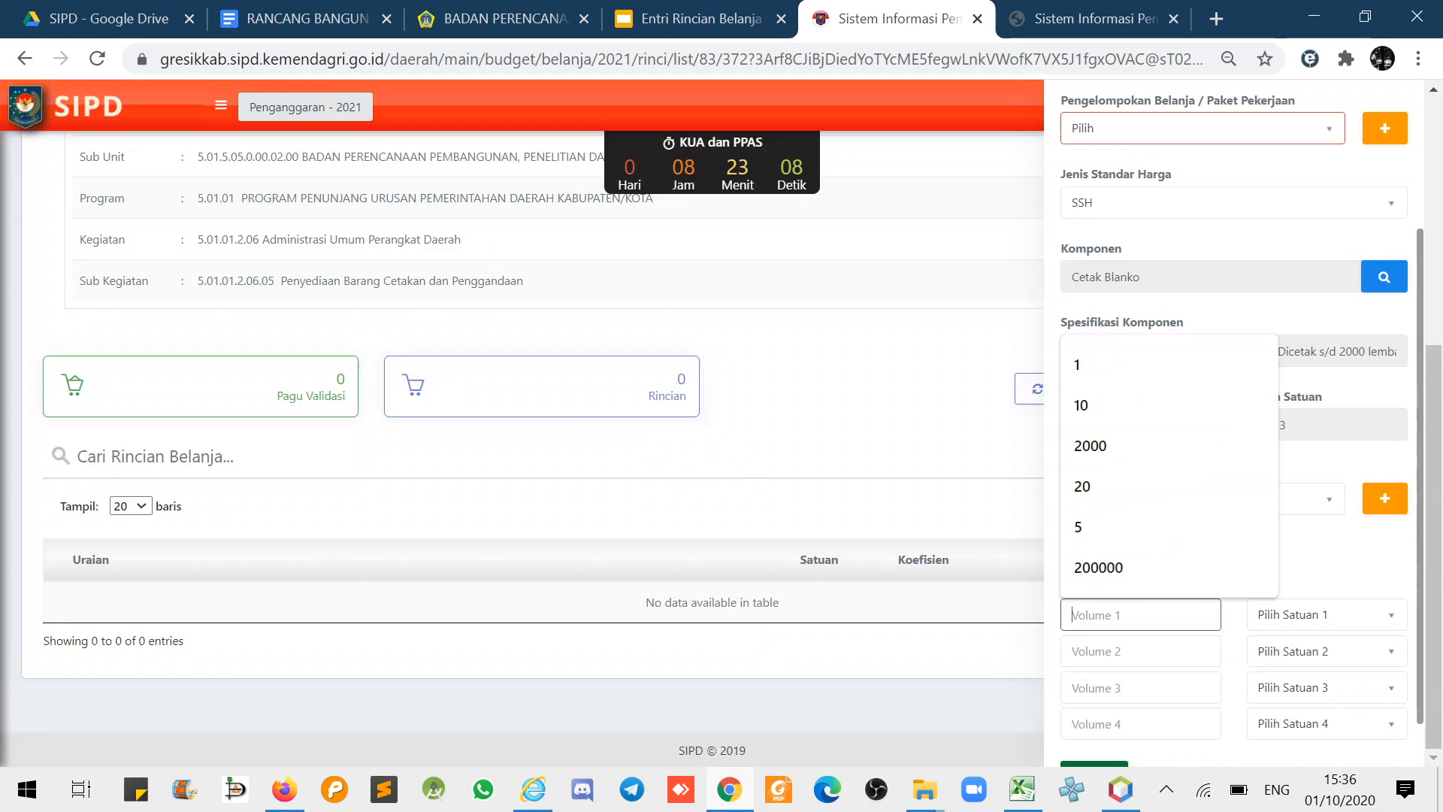
pyautogui.write('1800')
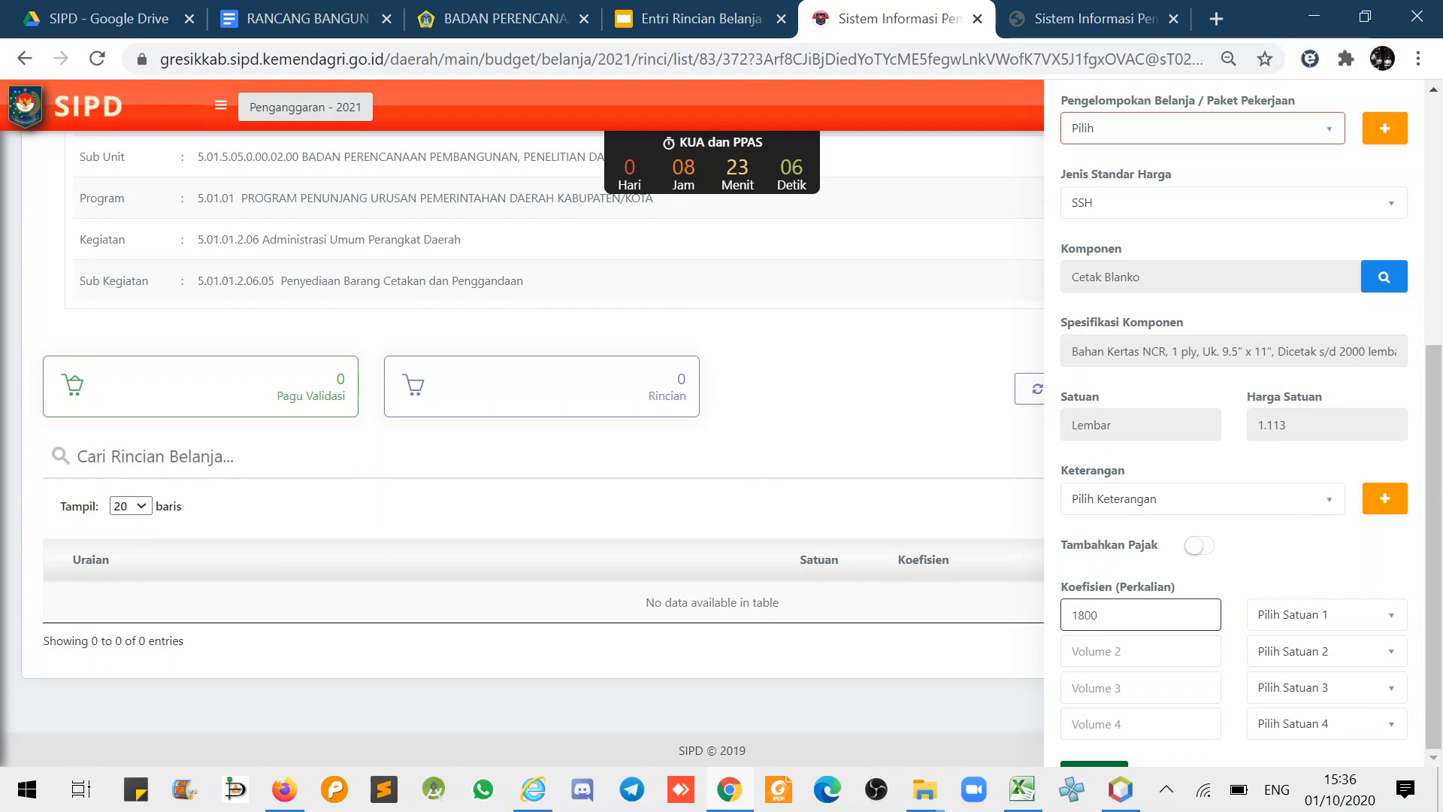
pyautogui.click(1278, 623)
pyautogui.write('lemb')
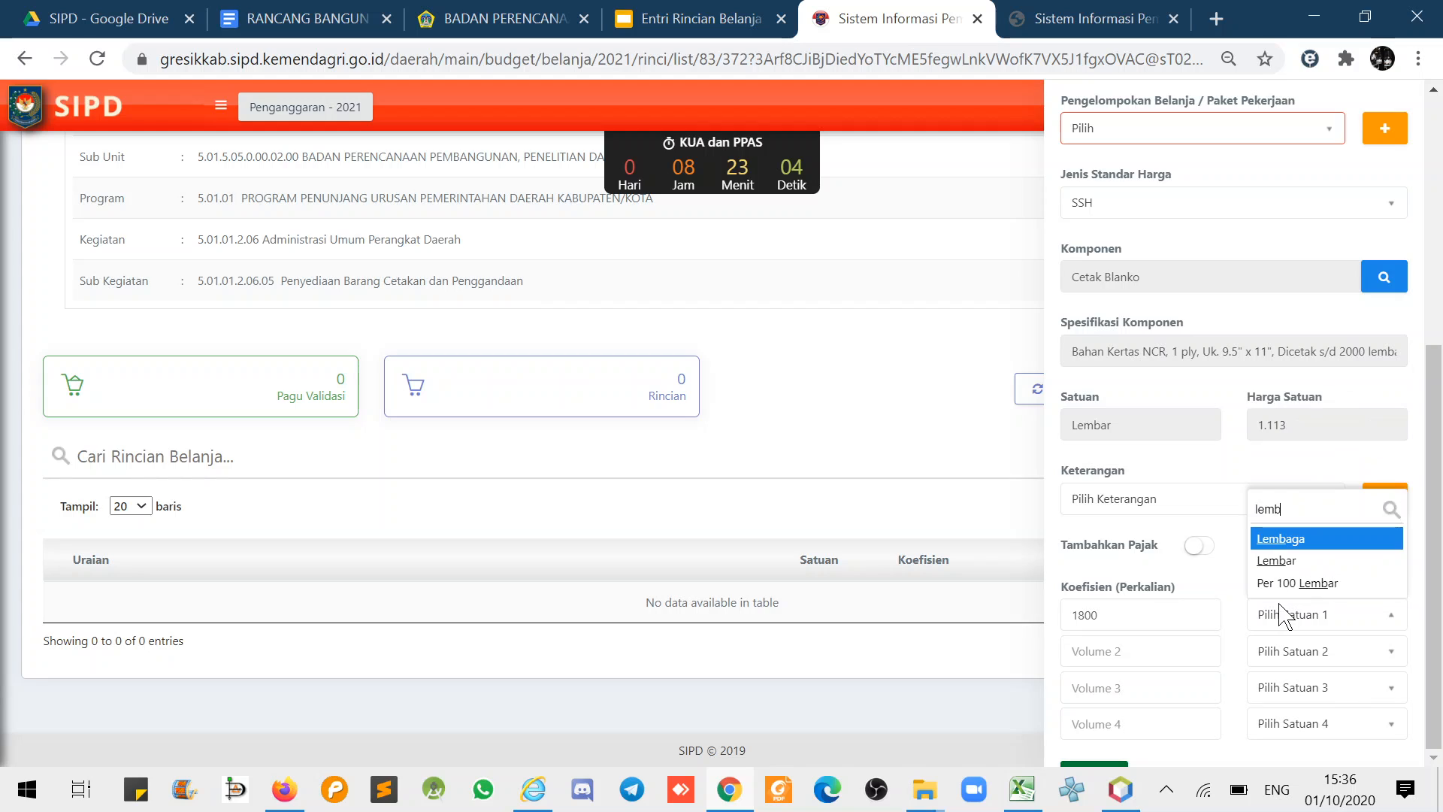
pyautogui.press('Down')
pyautogui.click(1288, 562)
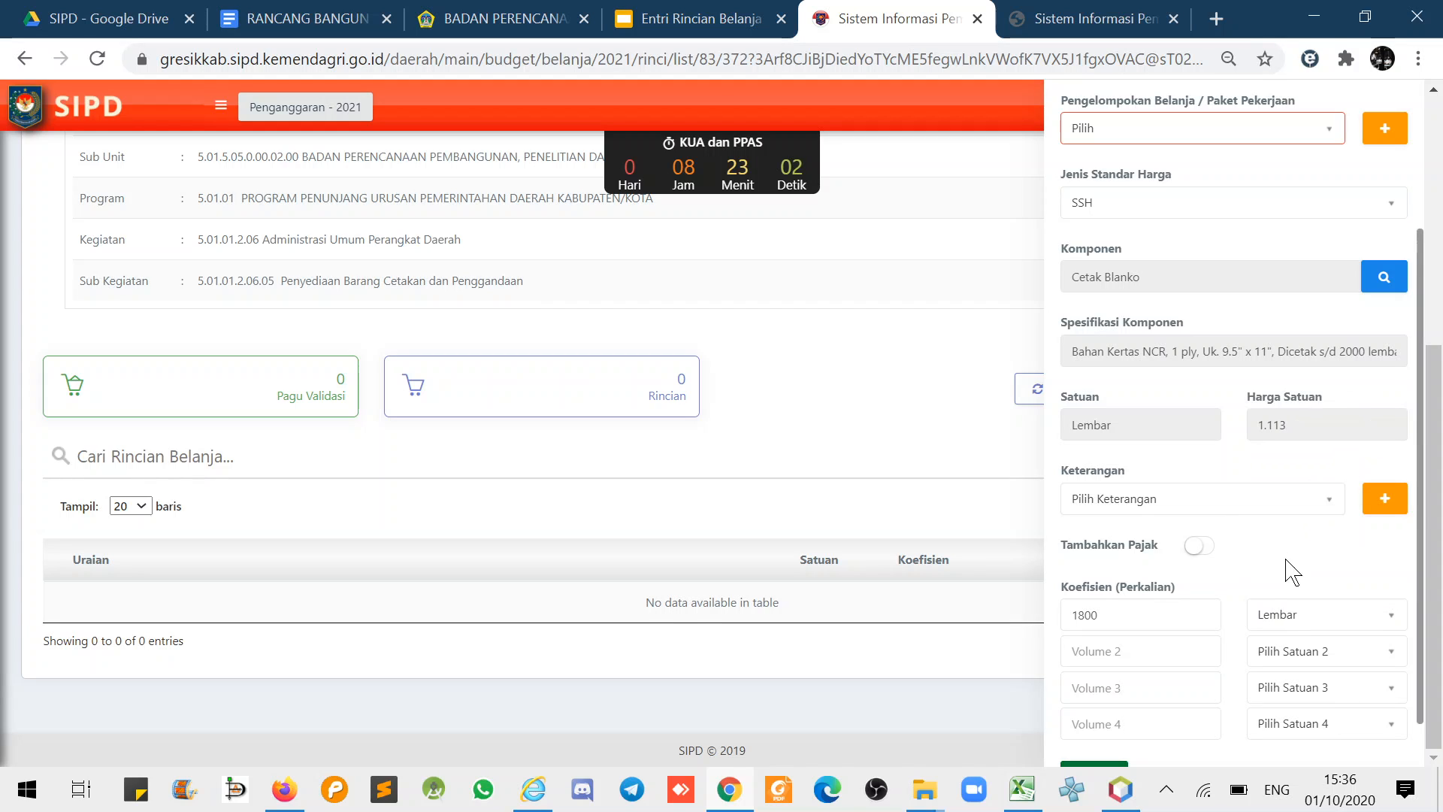
# - Save the Cetak Blanko line, bringing the Rincian total to 2.004.750
pyautogui.scroll(3, 1161, 537)
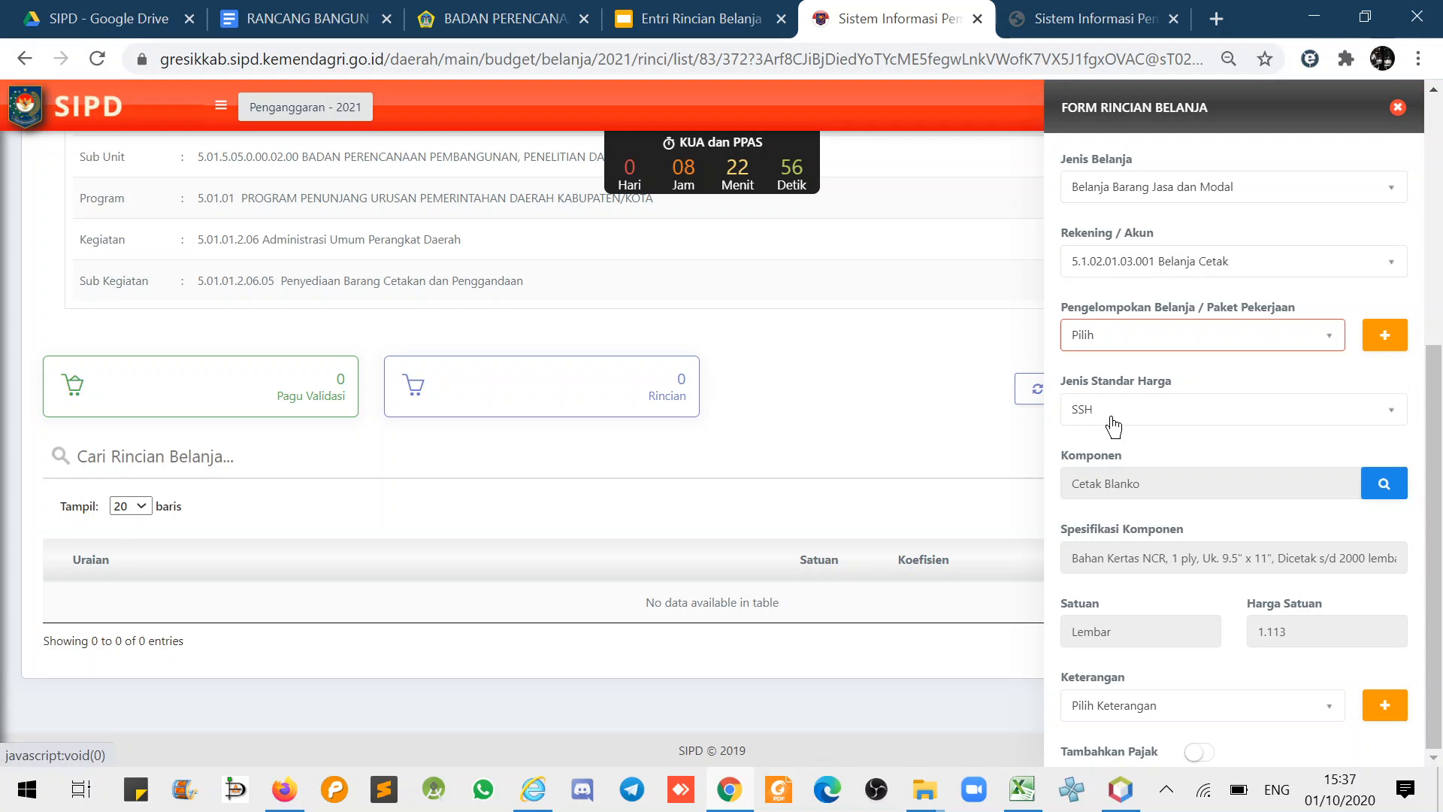
pyautogui.scroll(-3, 1114, 427)
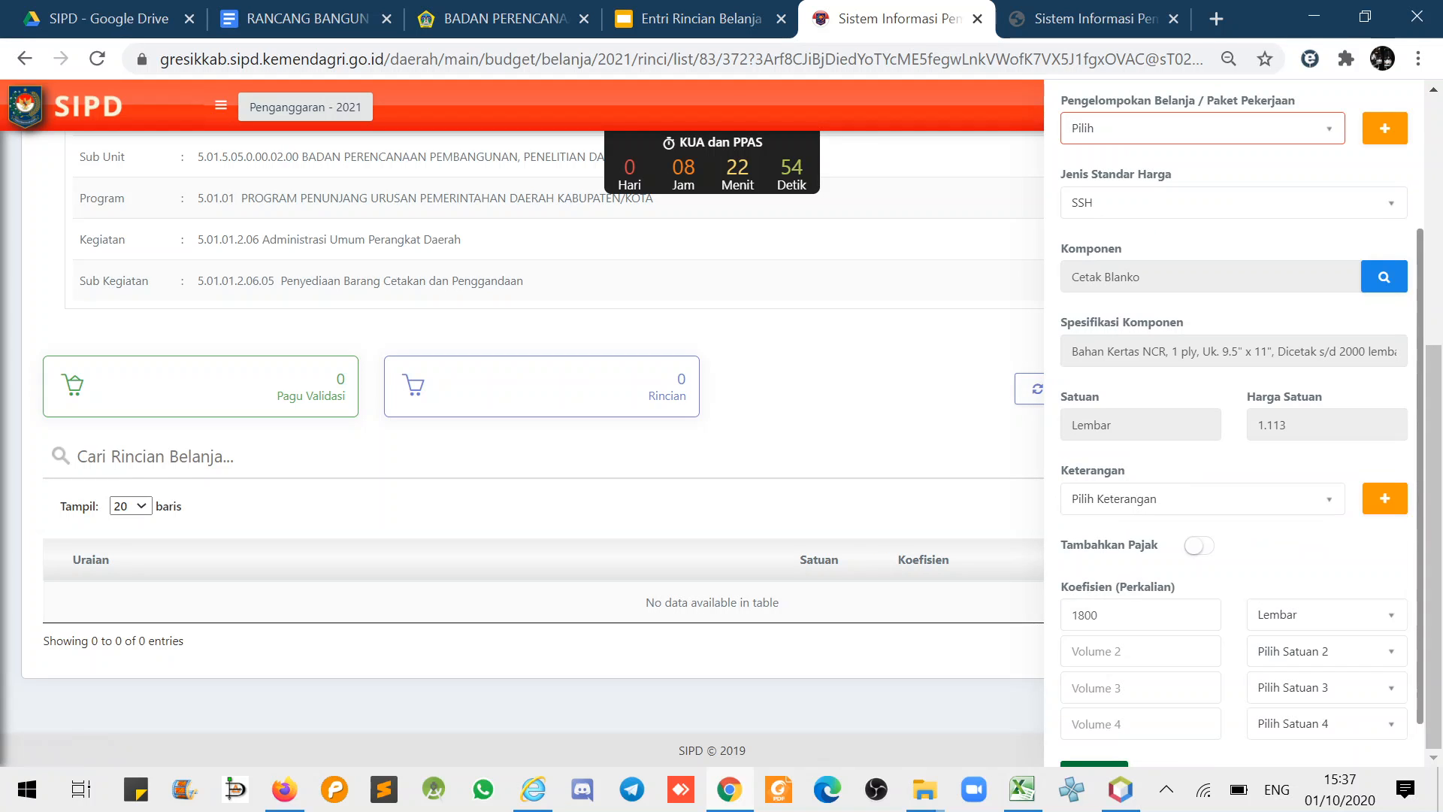
pyautogui.scroll(-1, 1140, 454)
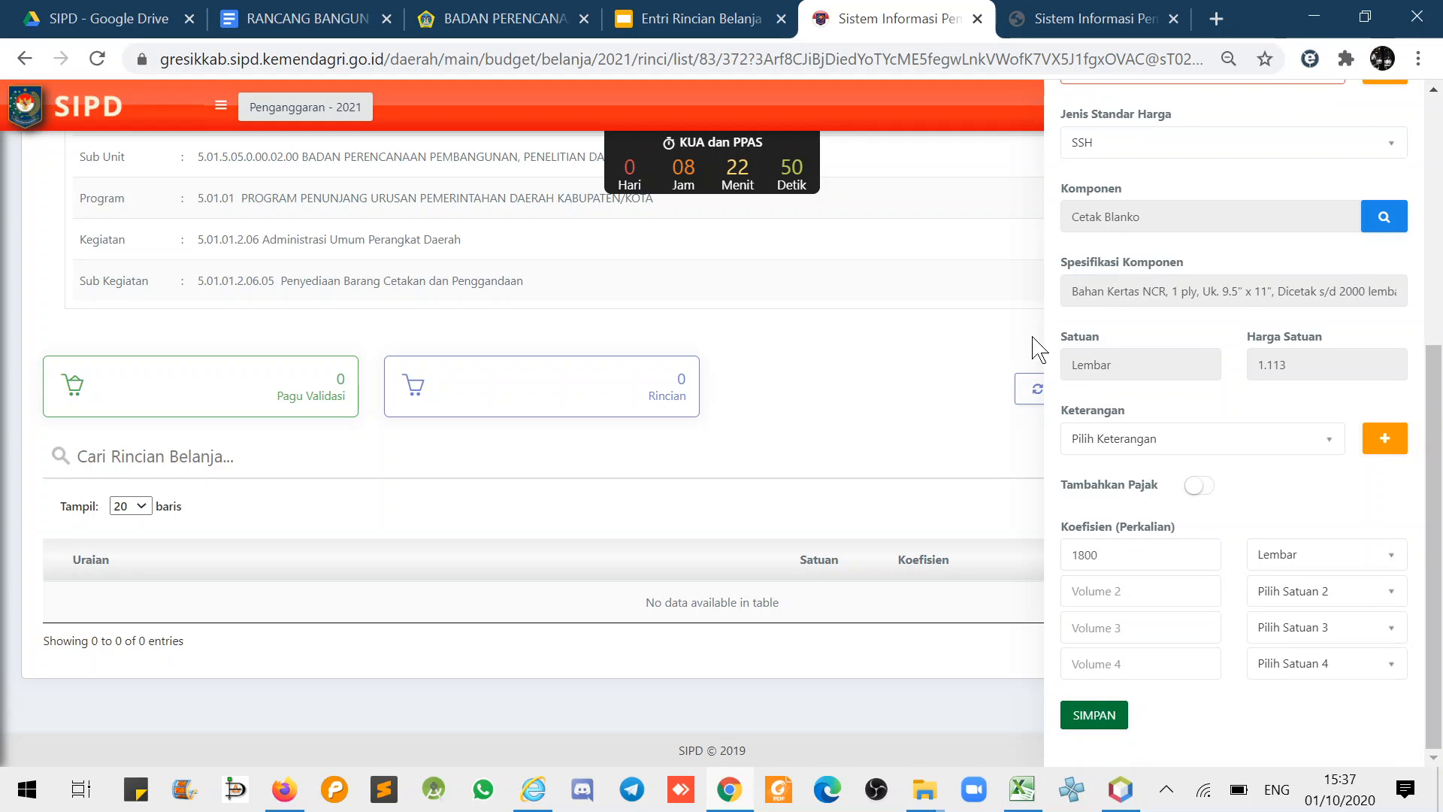
pyautogui.click(1125, 725)
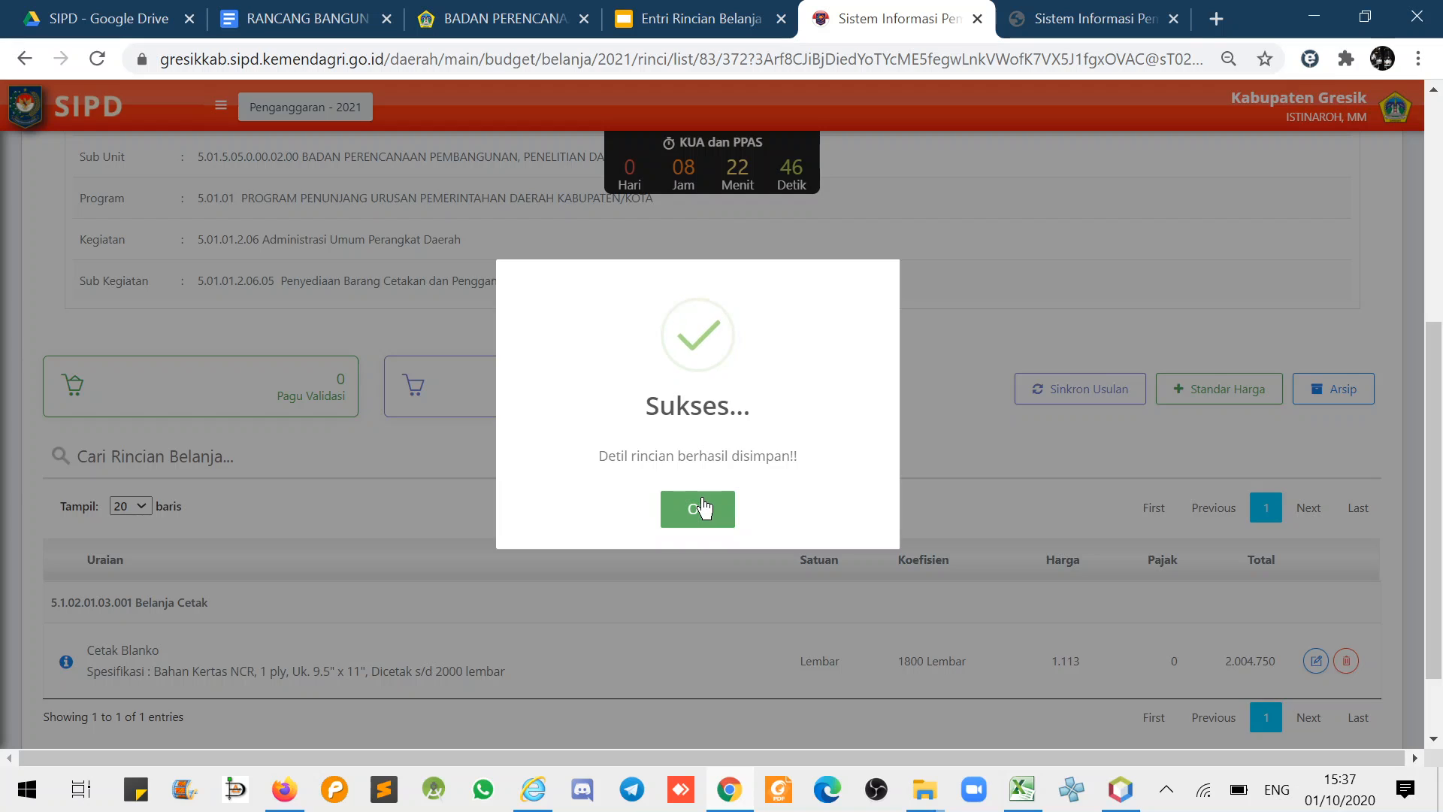
pyautogui.click(703, 508)
# - Start a new detail with Belanja Barang Jasa dan Modal and account 5.1.02.01.03.002 Belanja Penggandaan
pyautogui.click(1251, 395)
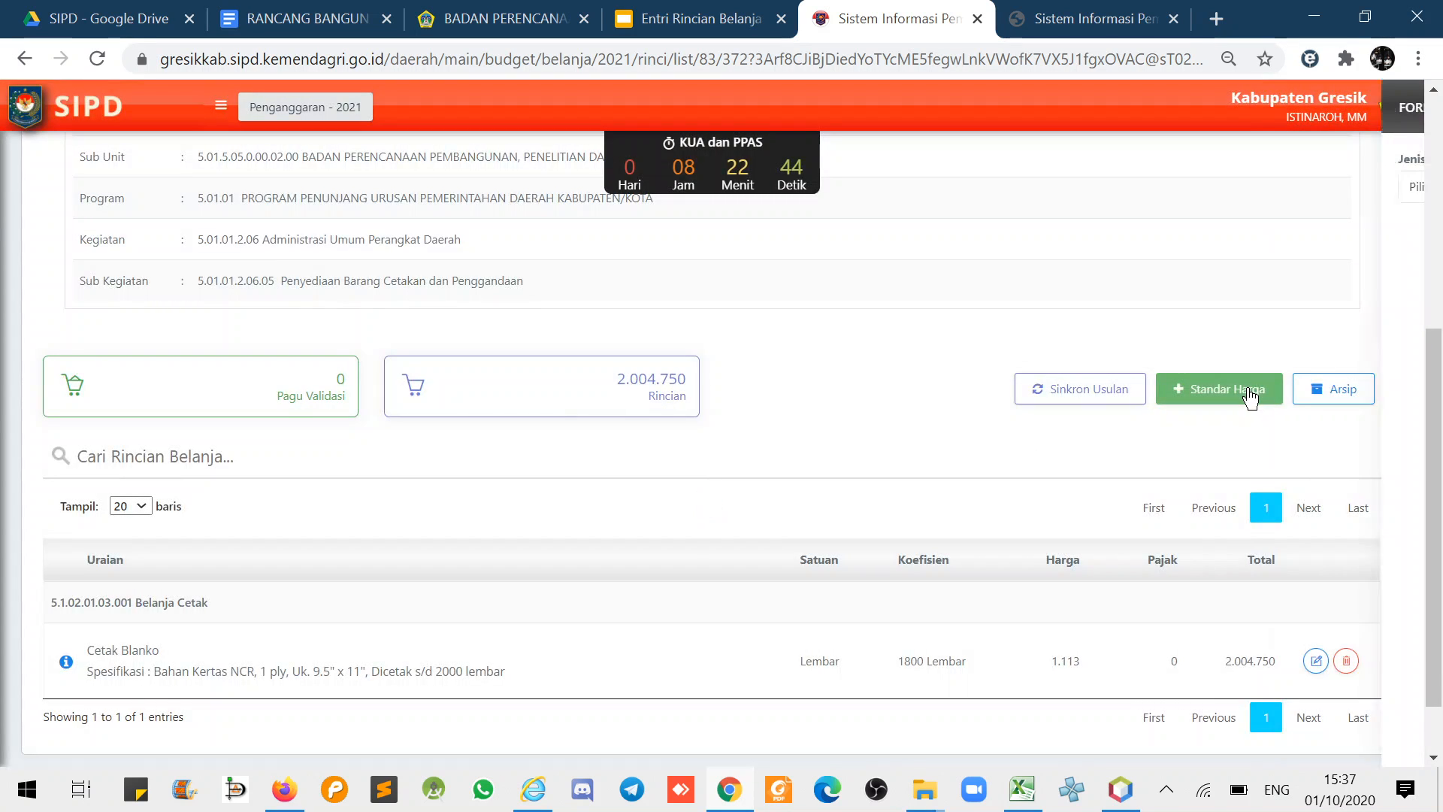
pyautogui.click(1128, 188)
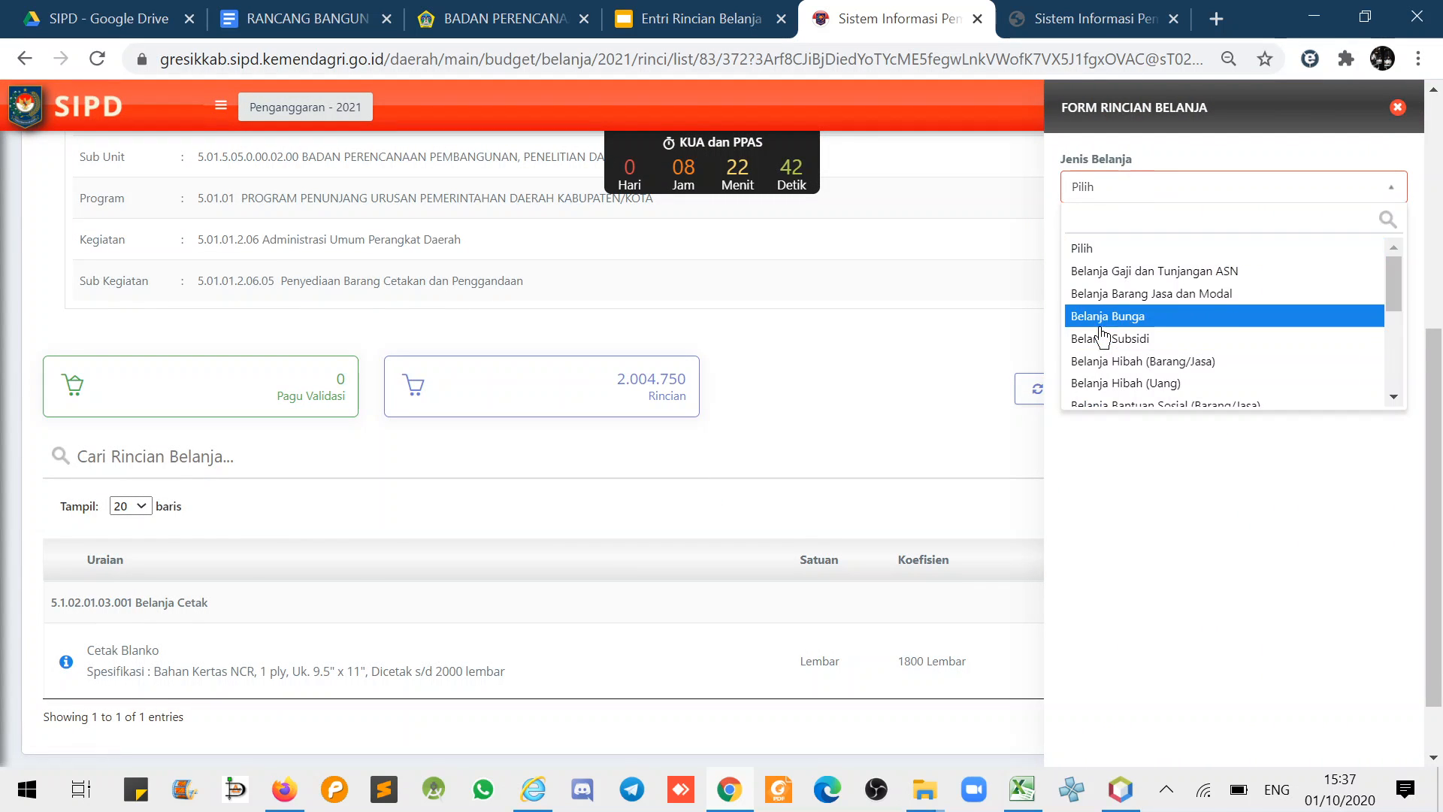
pyautogui.click(1120, 294)
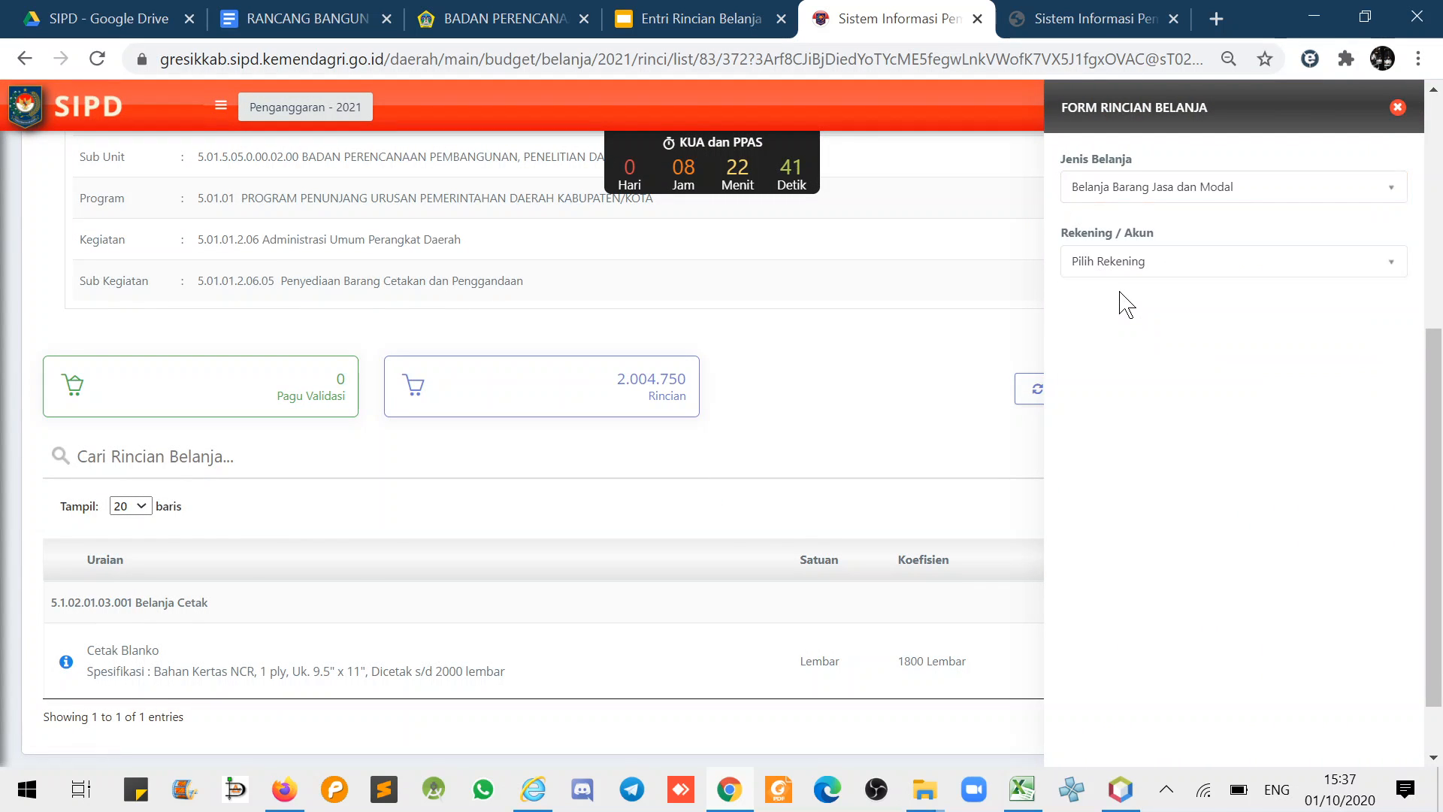
pyautogui.click(1188, 264)
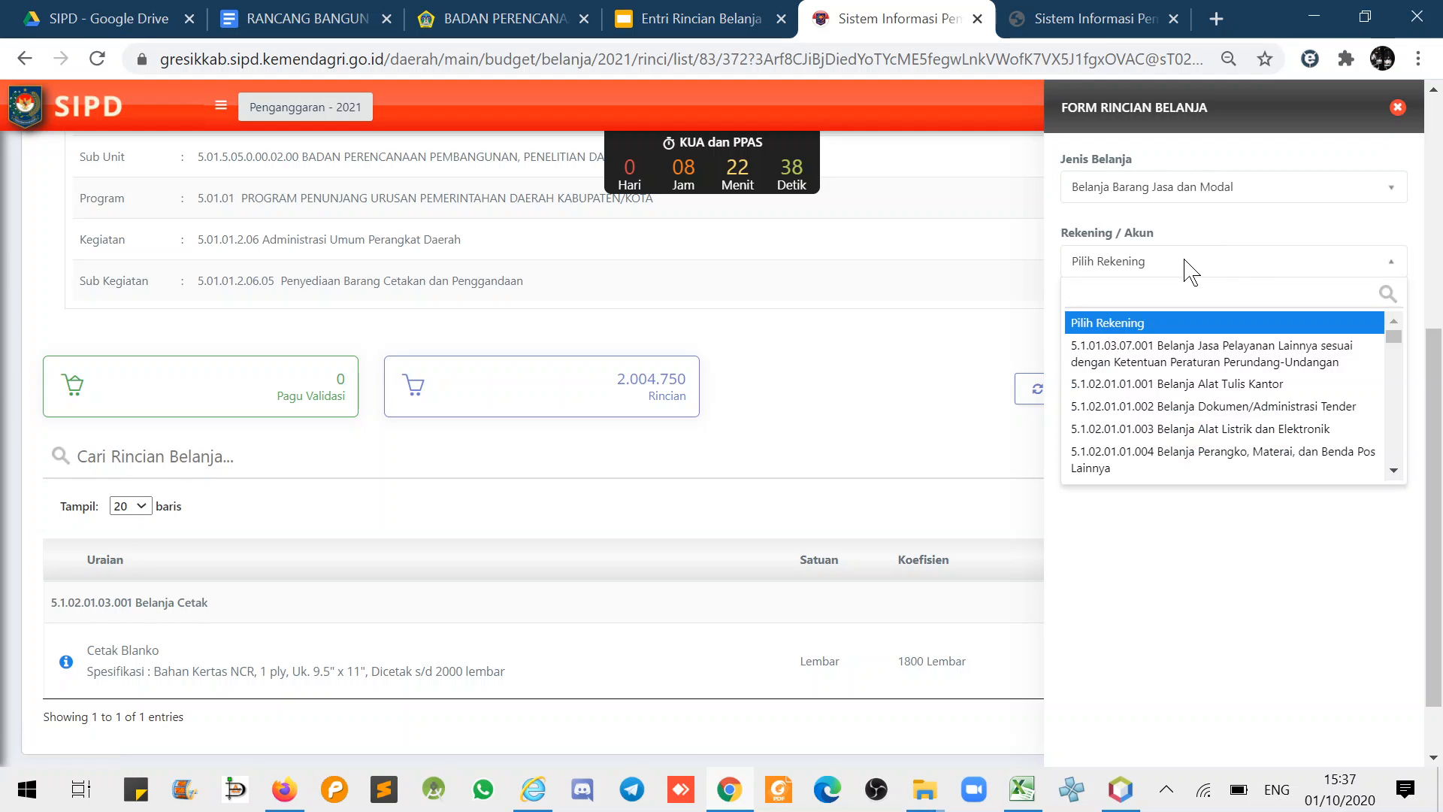
pyautogui.write('pengga')
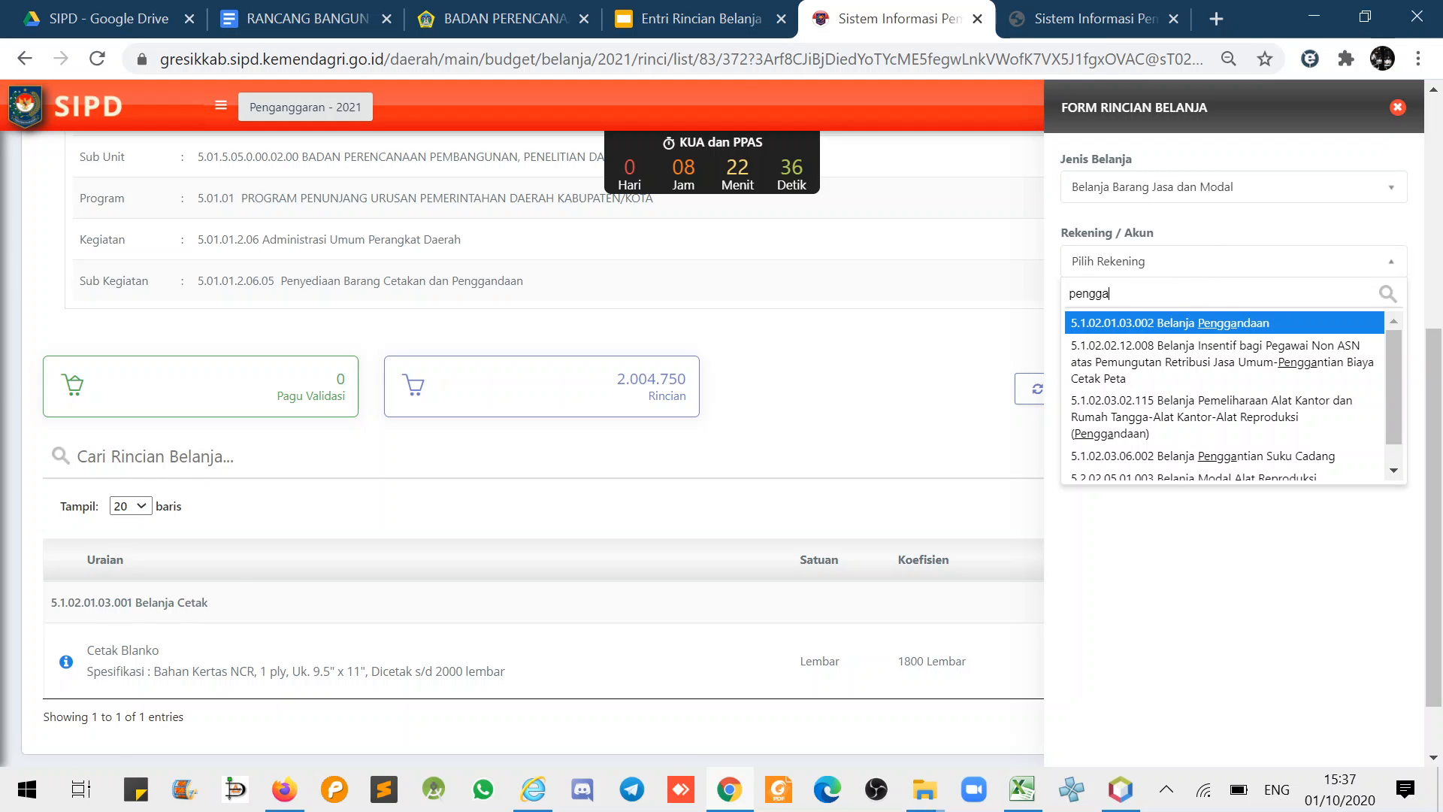
pyautogui.click(1170, 323)
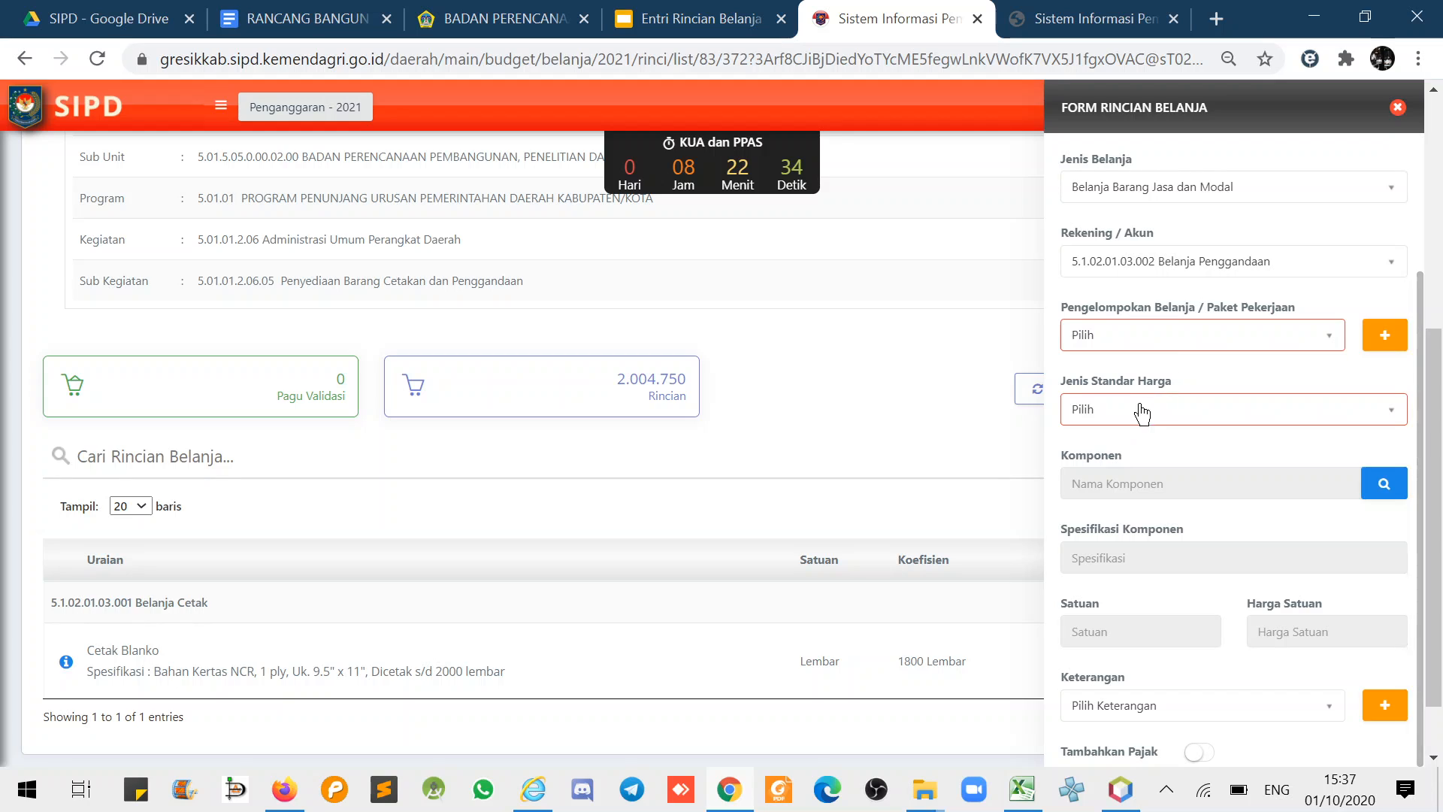
# - Try SSH and SBU as the price standard type, ending on SSH
pyautogui.click(1127, 425)
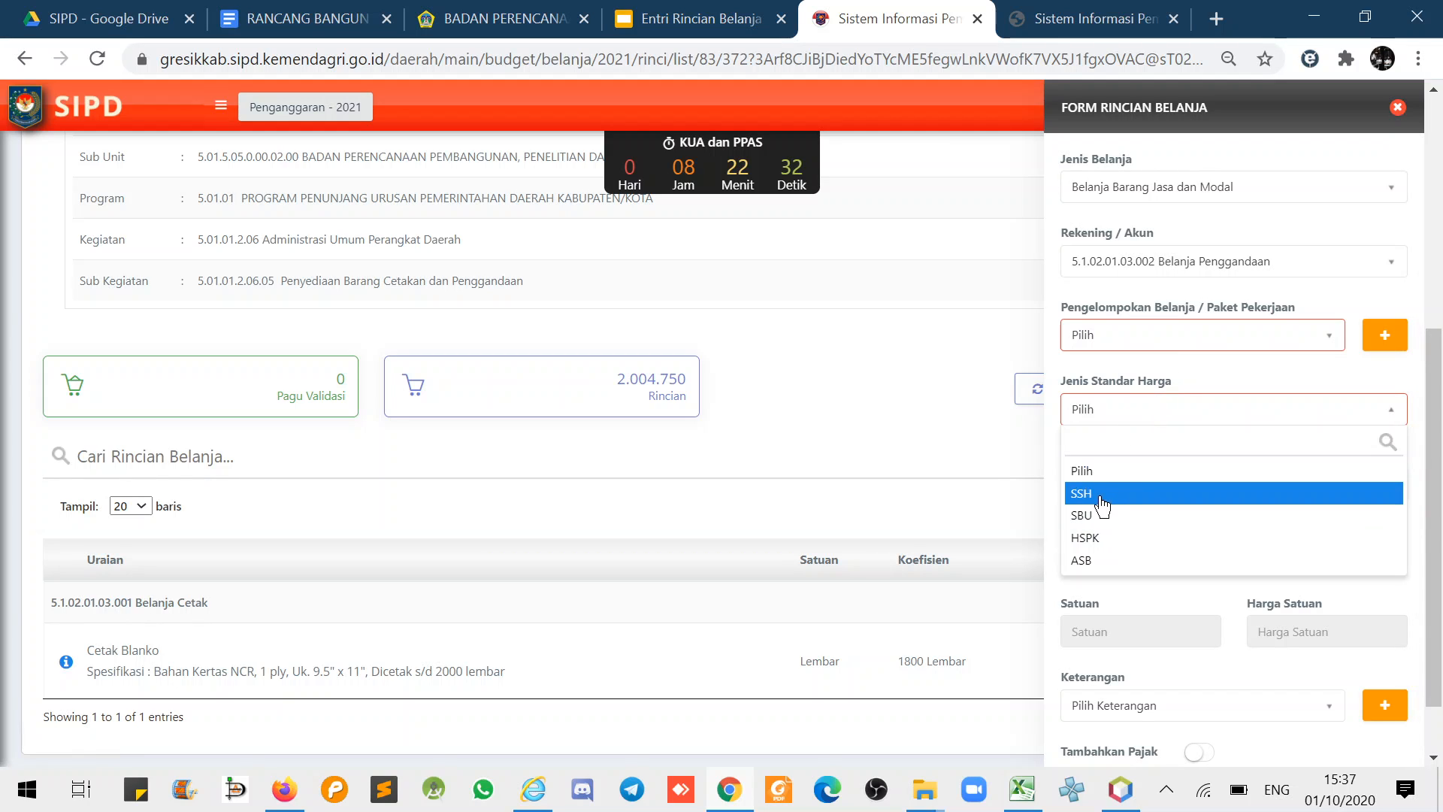
pyautogui.click(1099, 496)
pyautogui.click(1095, 412)
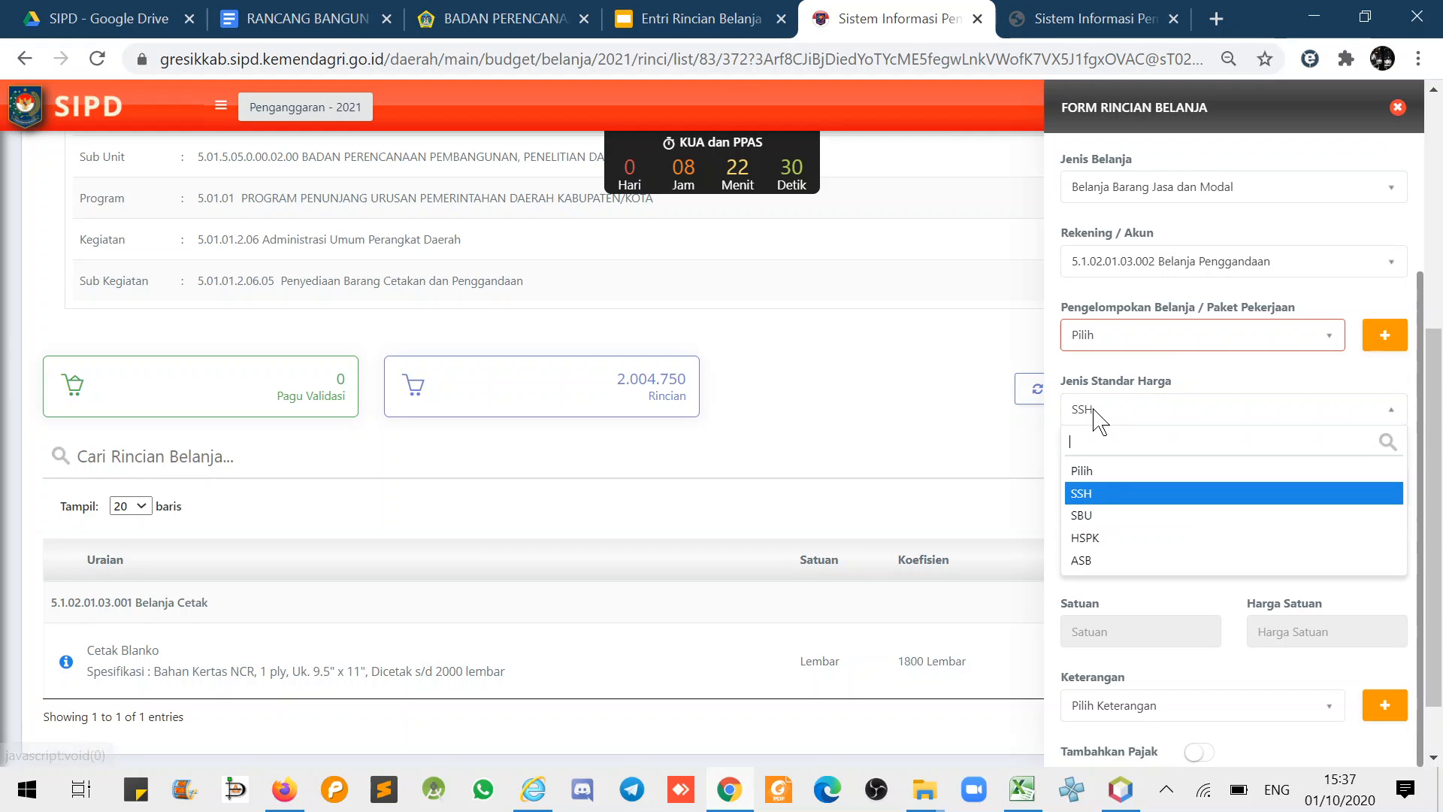
pyautogui.click(1084, 508)
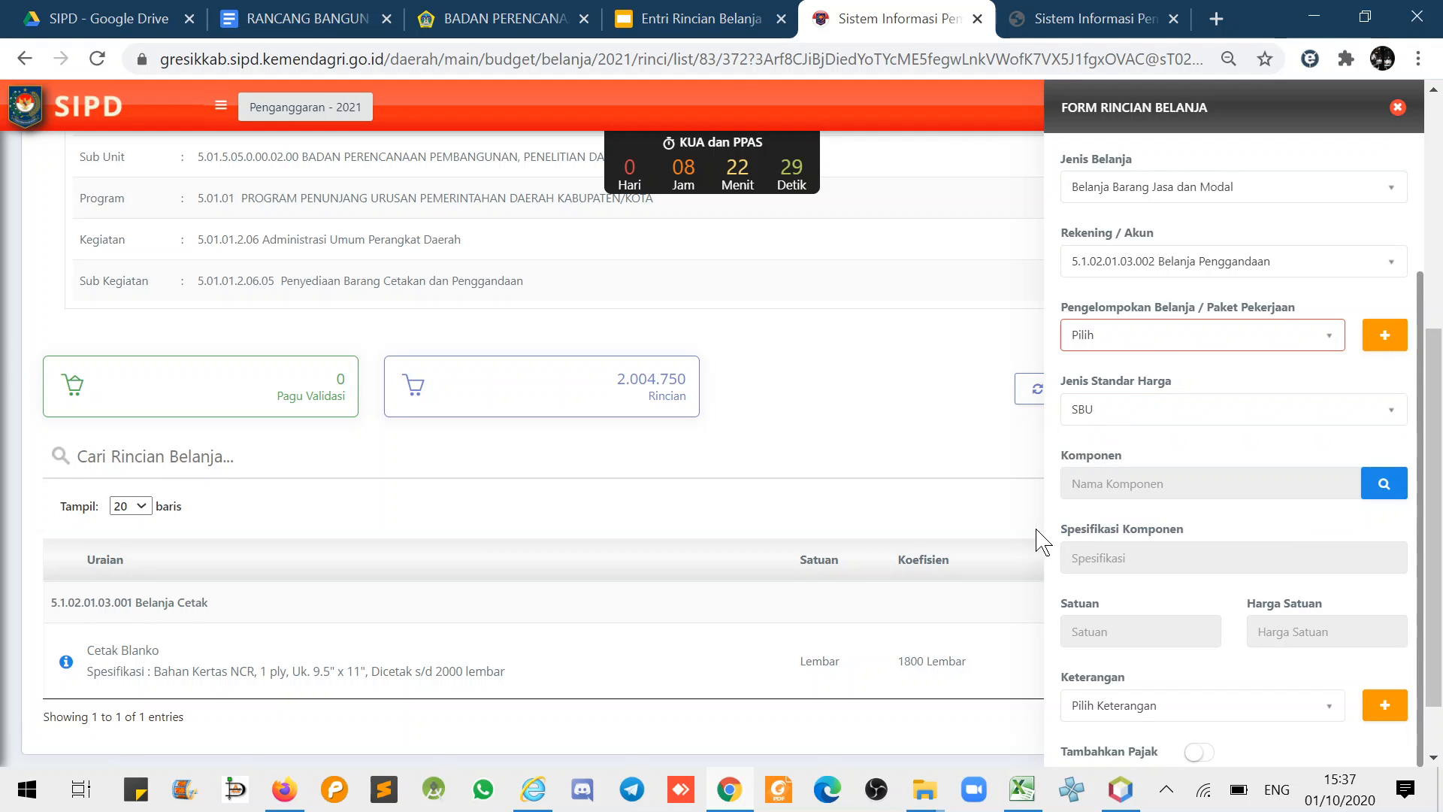
pyautogui.click(1096, 410)
pyautogui.click(1116, 516)
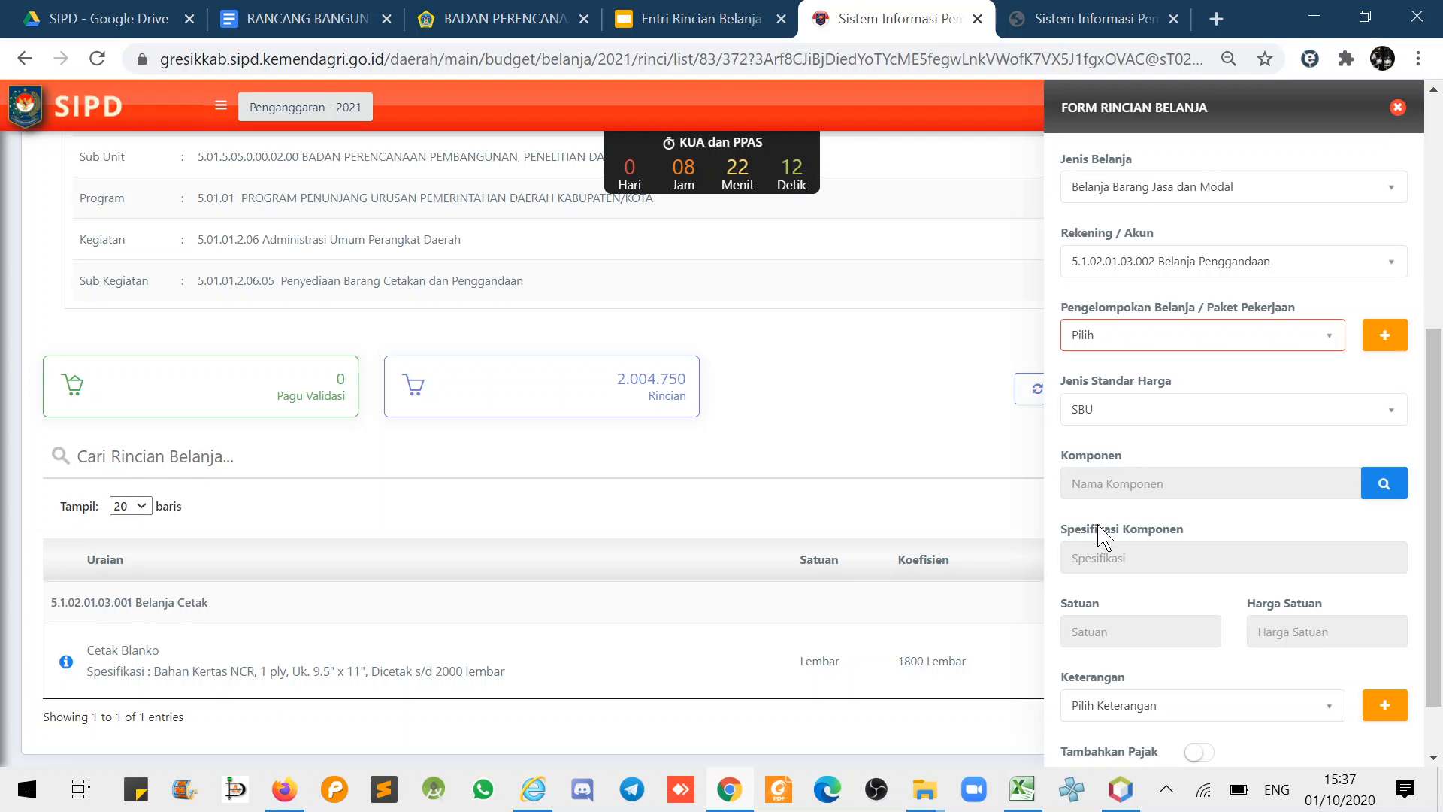
pyautogui.click(1095, 412)
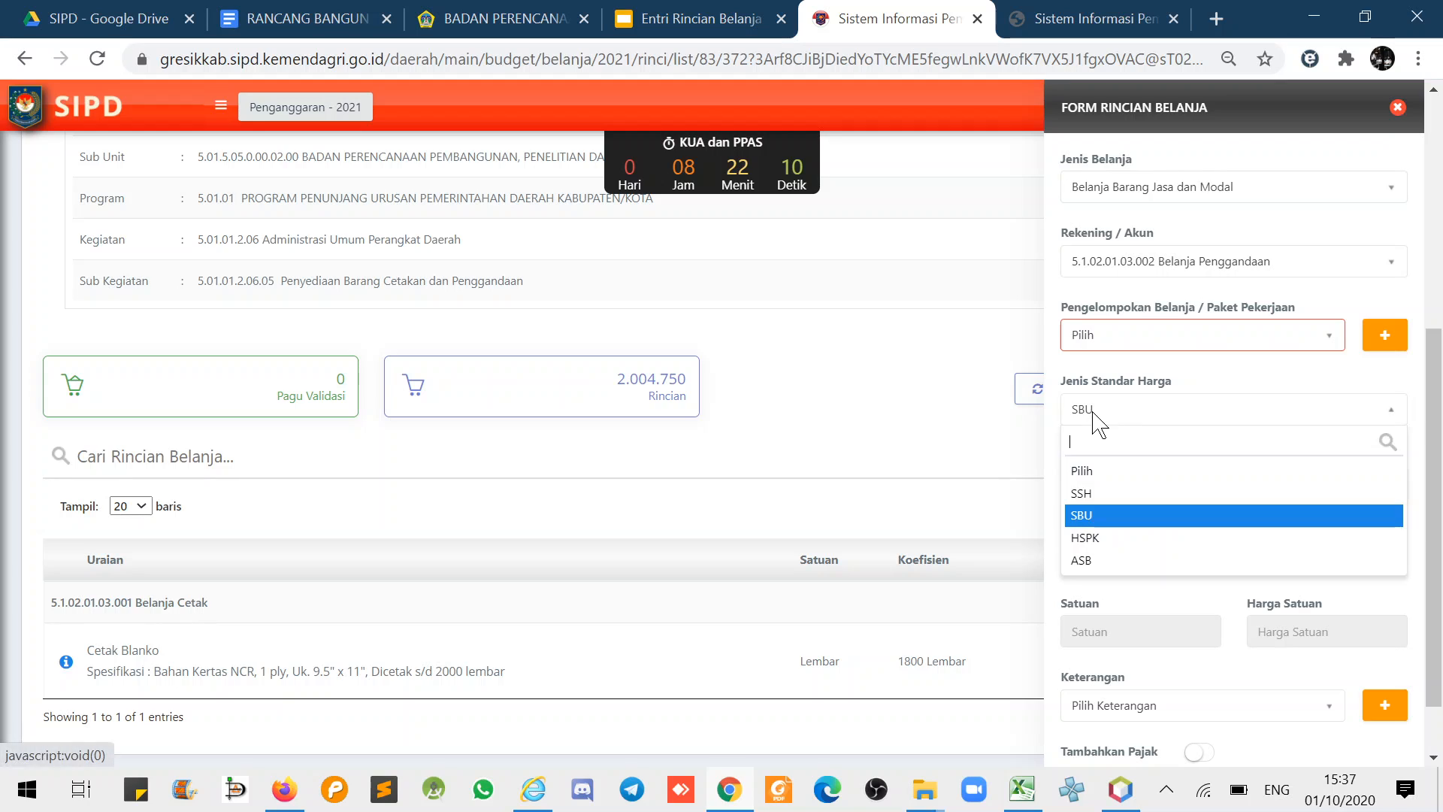
pyautogui.click(1097, 491)
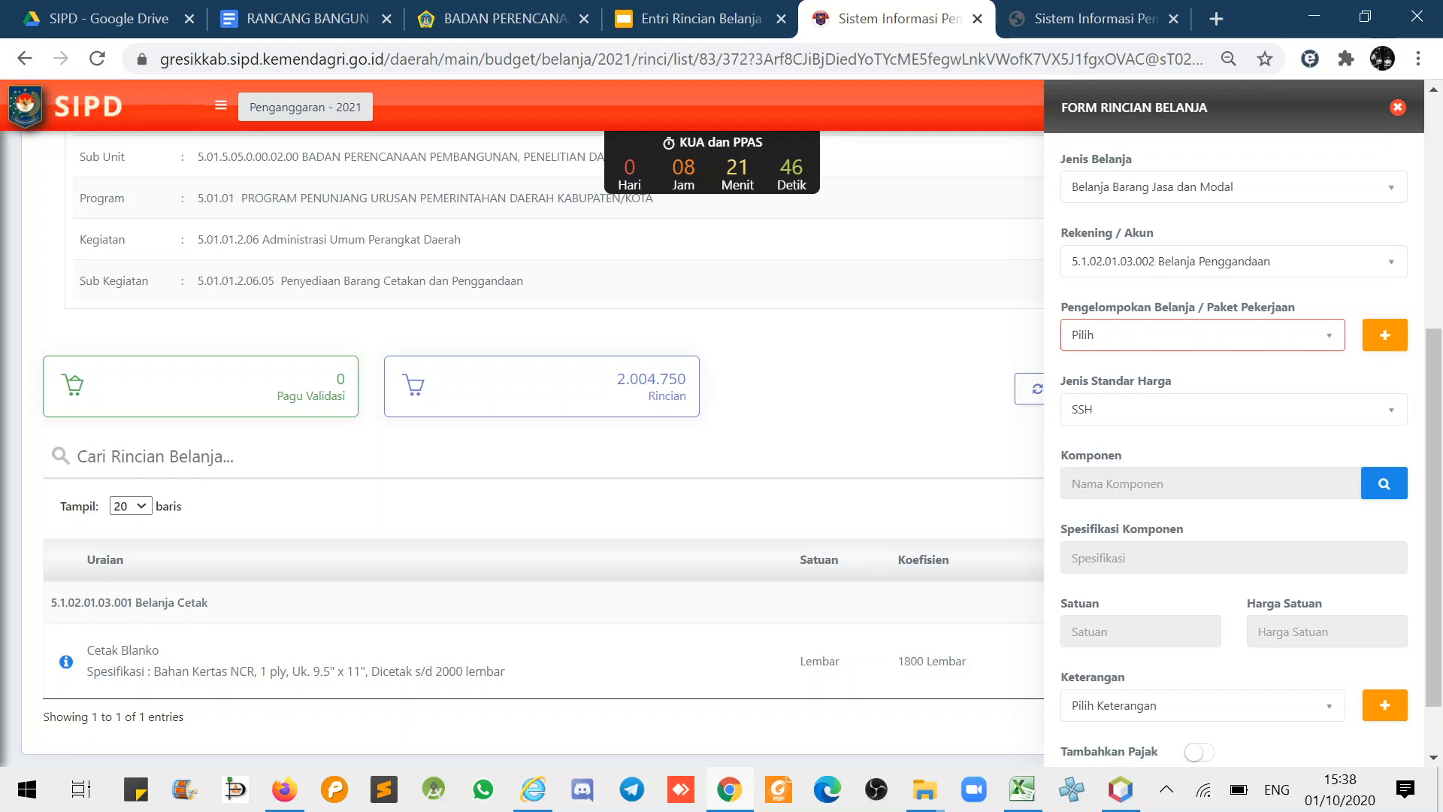
# - Switch the account to 5.1.02.01.03.001 Belanja Cetak with SSH as the price standard
pyautogui.click(1242, 270)
pyautogui.write('cetak')
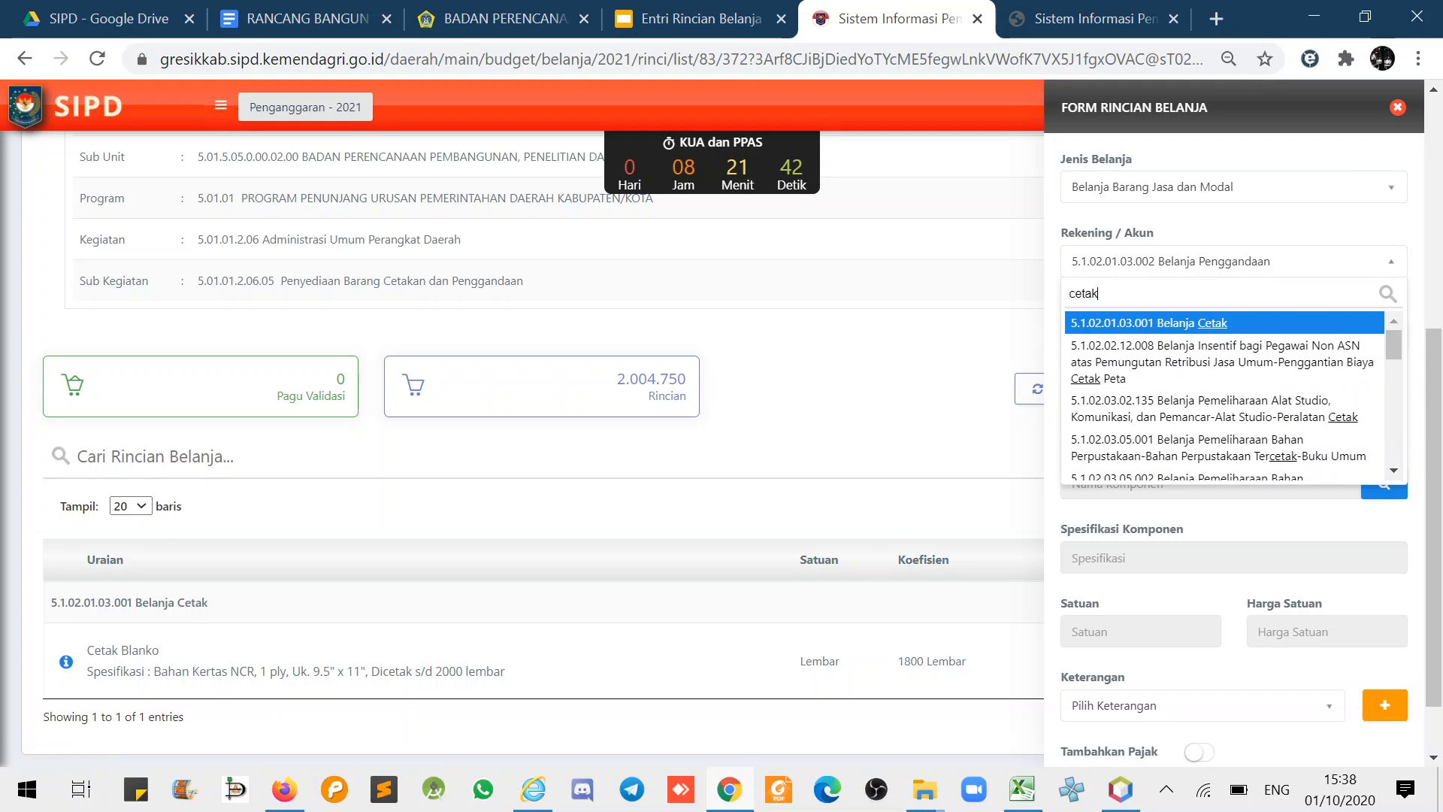
pyautogui.click(1166, 324)
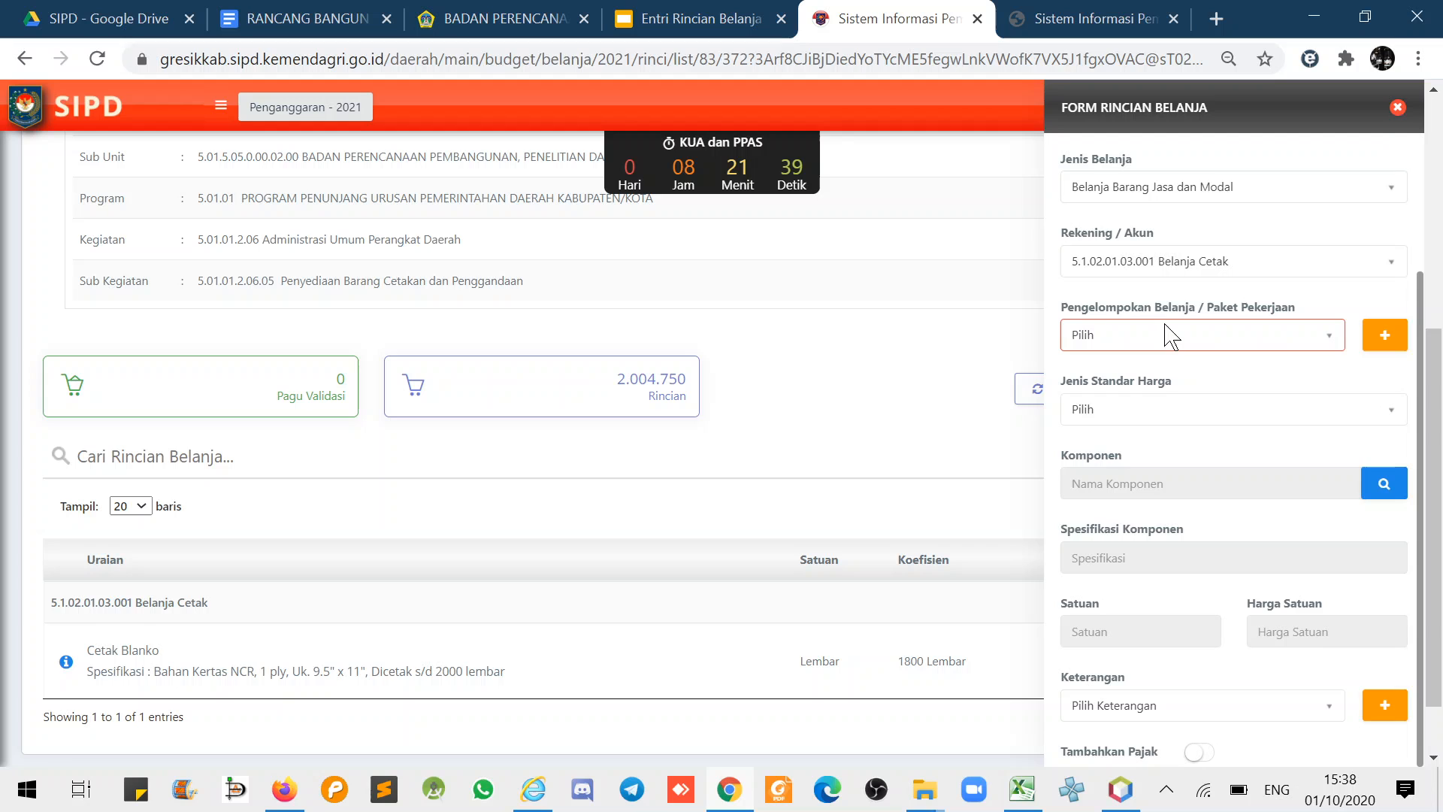
pyautogui.click(1108, 413)
pyautogui.click(1098, 495)
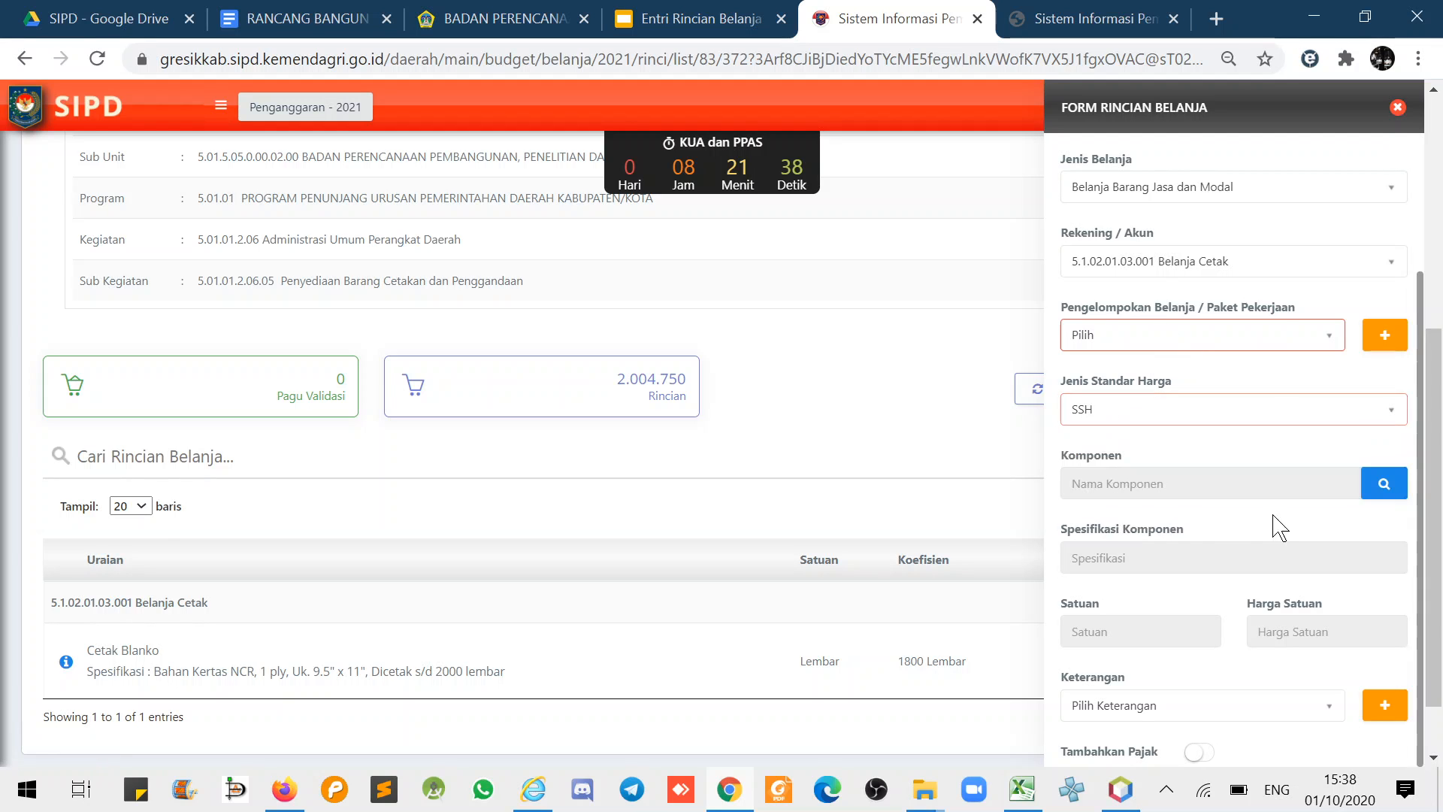
# - Search 'cover' and pick Cetak Sampul/Cover (Ivory 230 gram, ½ Folio) at 2.295 per Lembar
pyautogui.click(1387, 483)
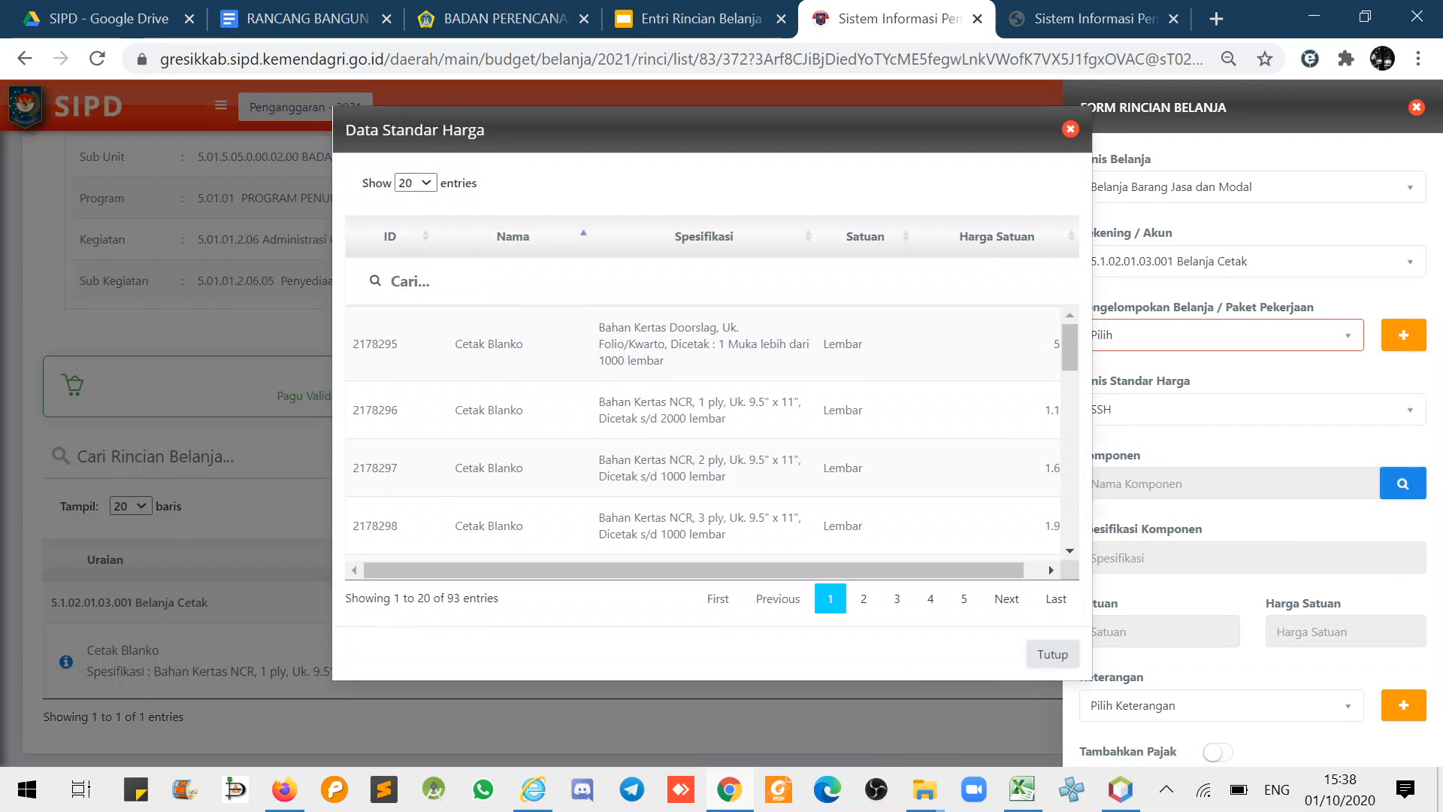
pyautogui.write('cover')
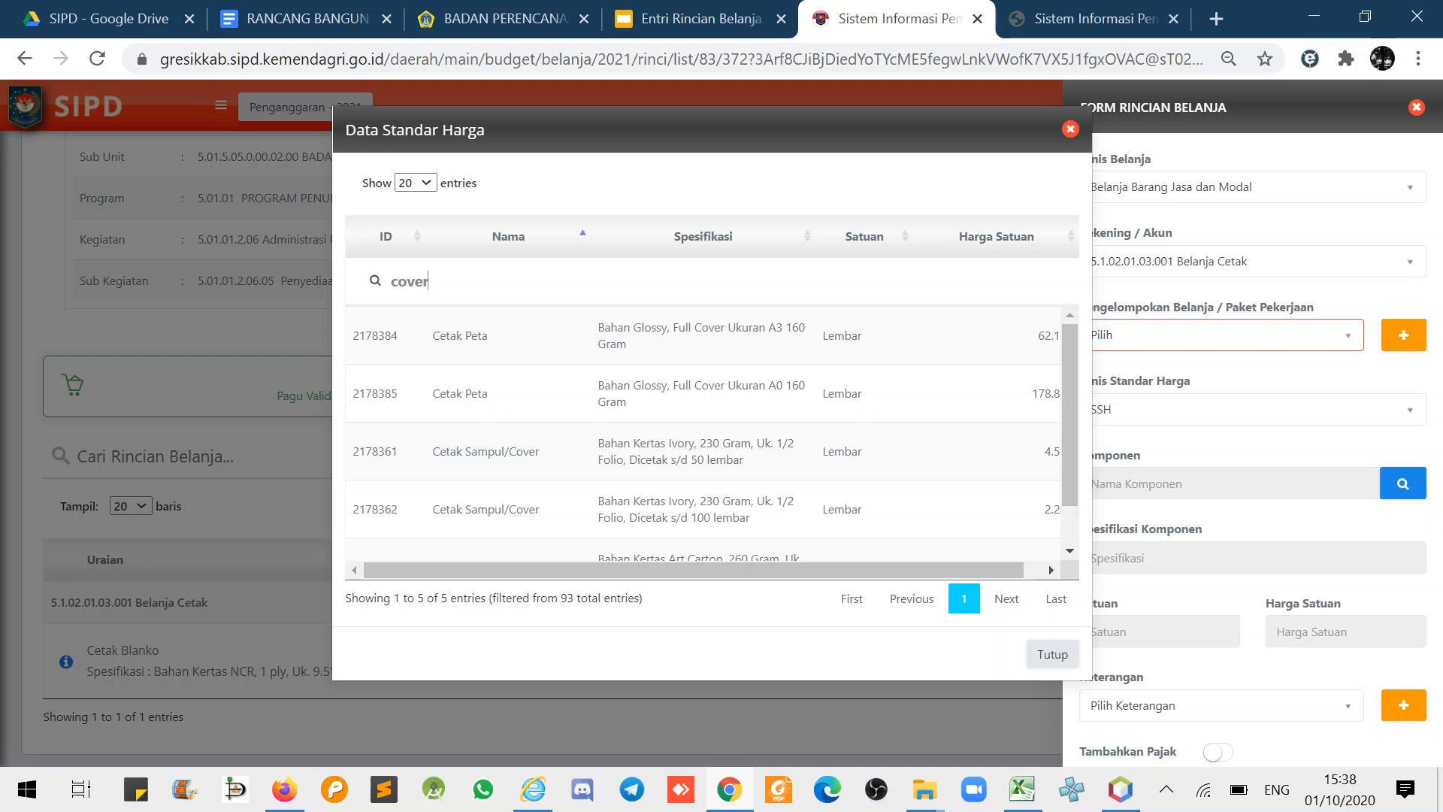
pyautogui.scroll(-1, 1071, 489)
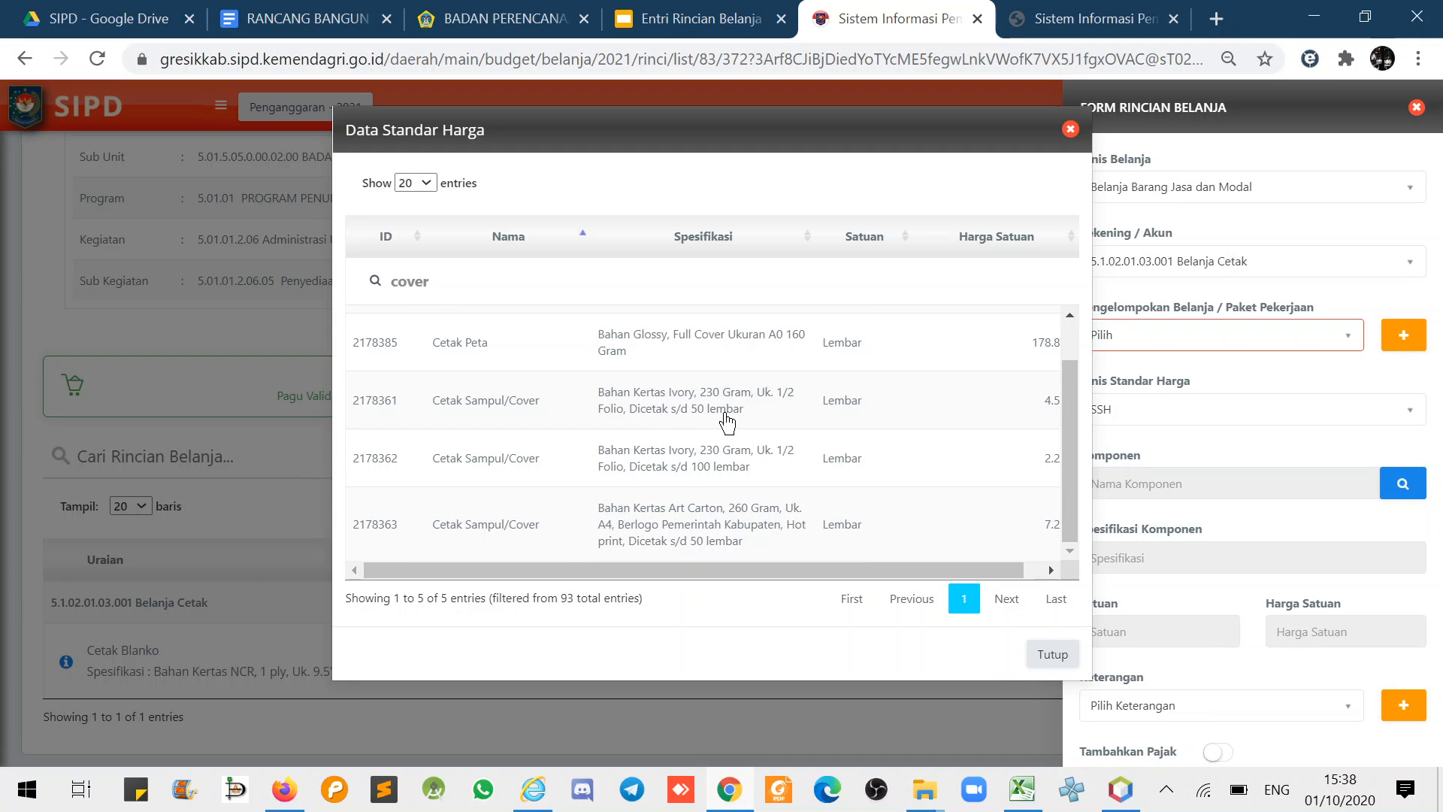
pyautogui.click(699, 475)
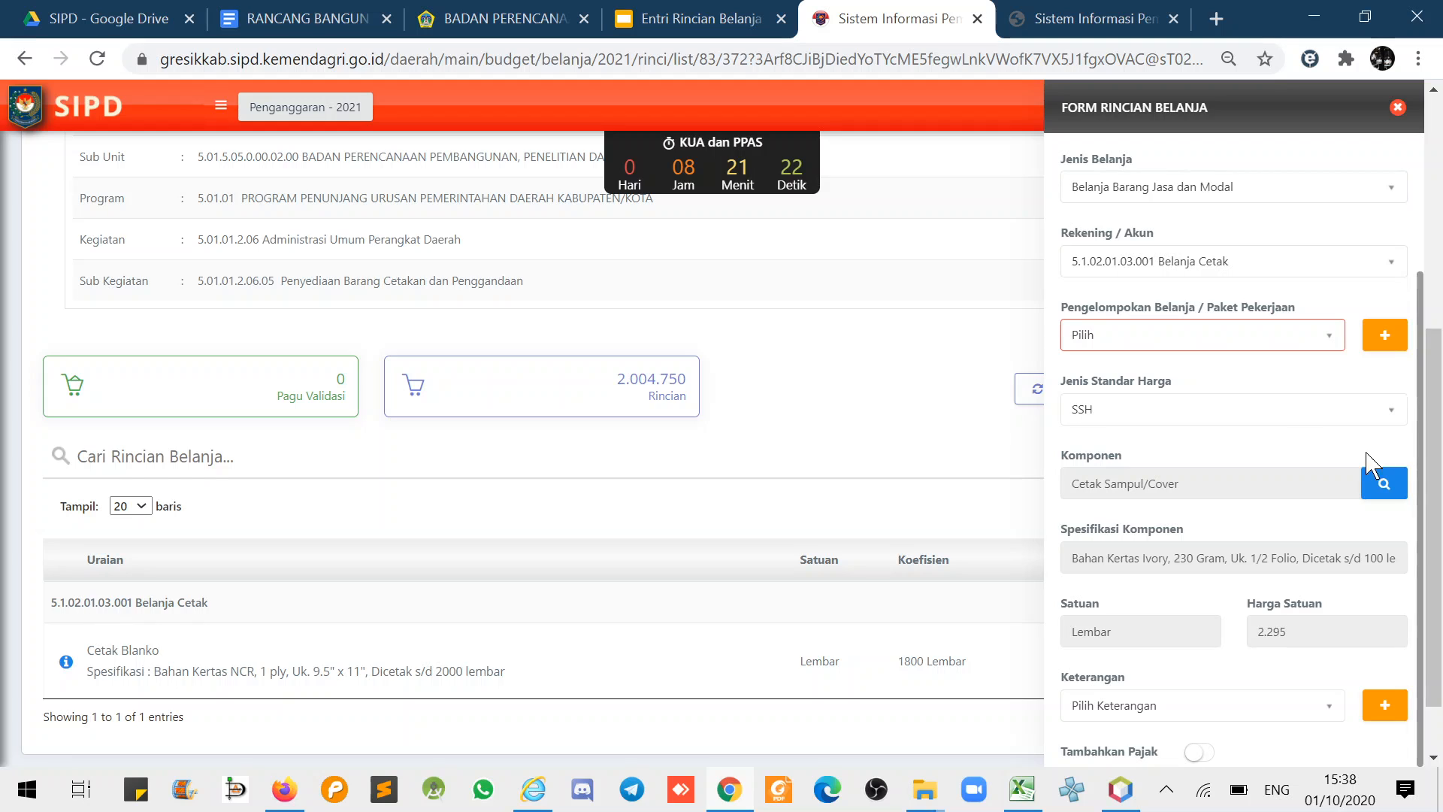
# - Create the spending group BUKU PANDUAN in category Pengelompokan Belanja
pyautogui.click(1385, 342)
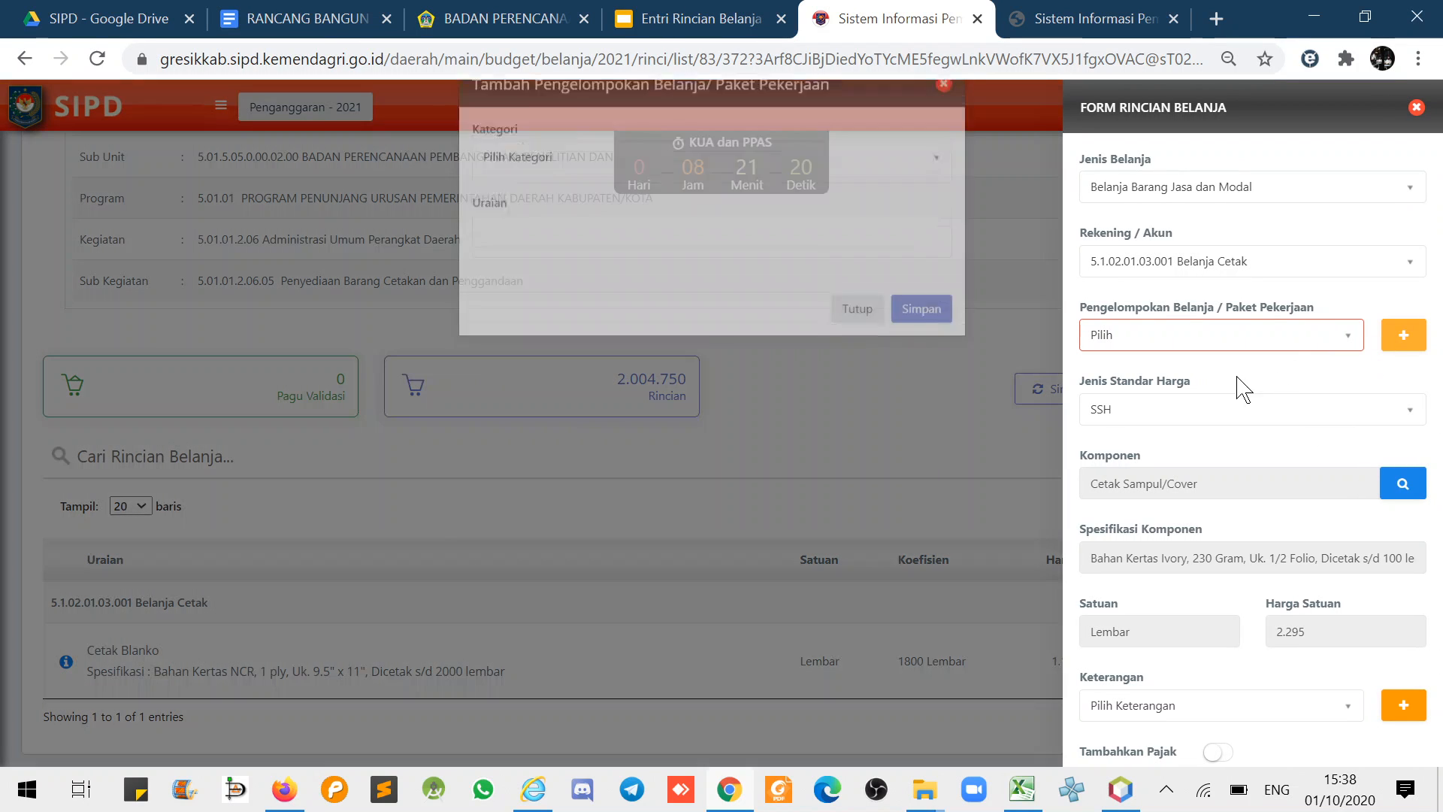
pyautogui.click(565, 203)
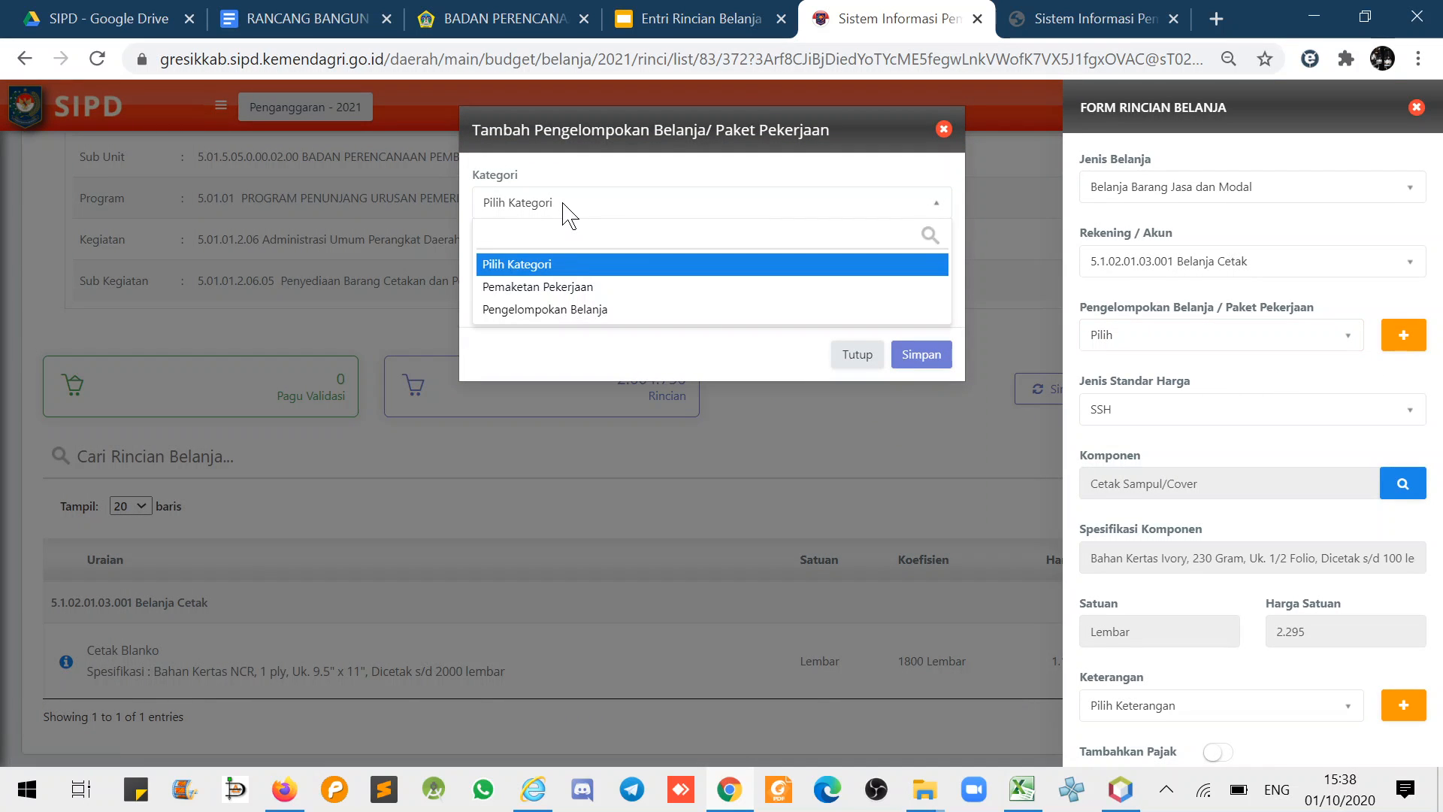
pyautogui.click(572, 310)
pyautogui.write('B')
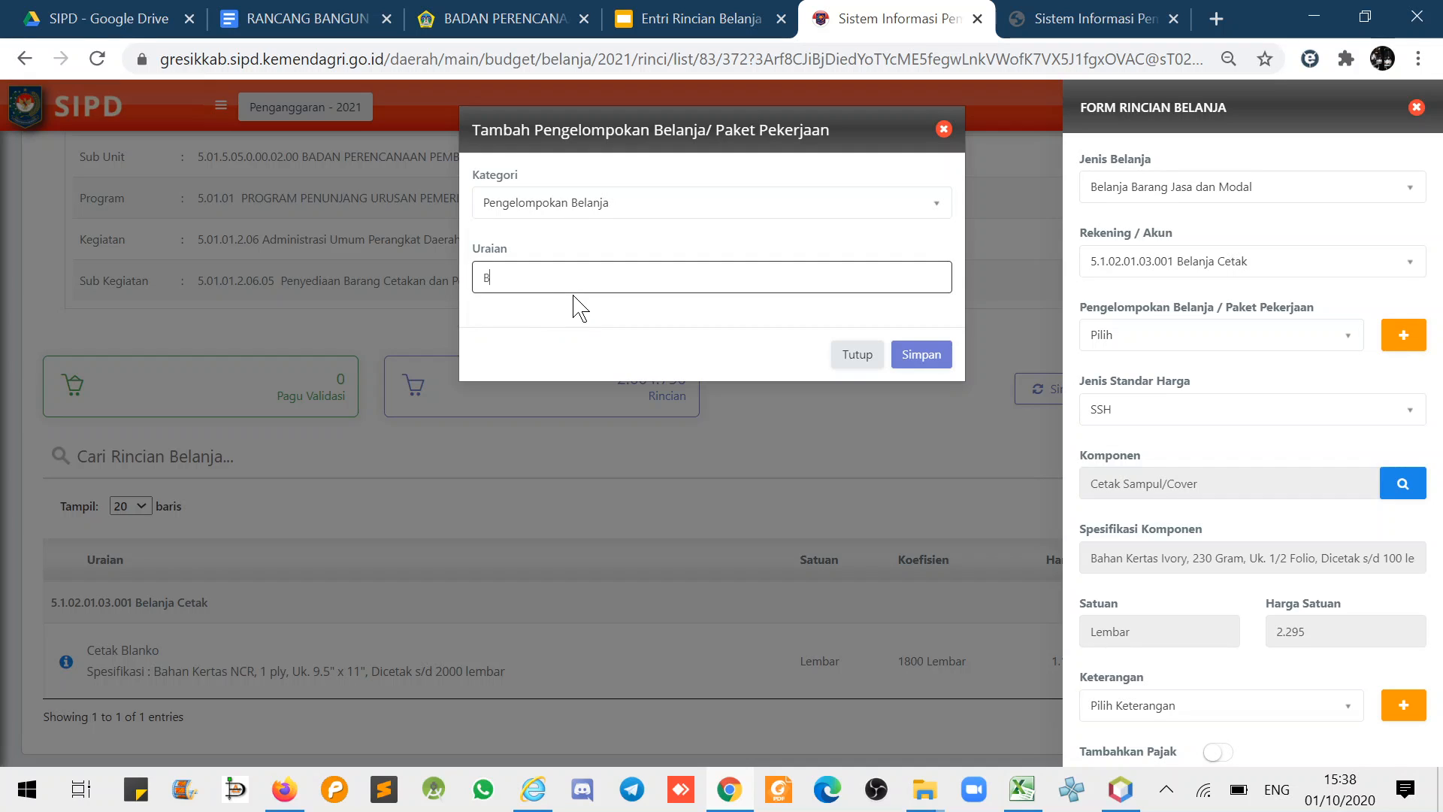
pyautogui.write('UKU PANDUAN')
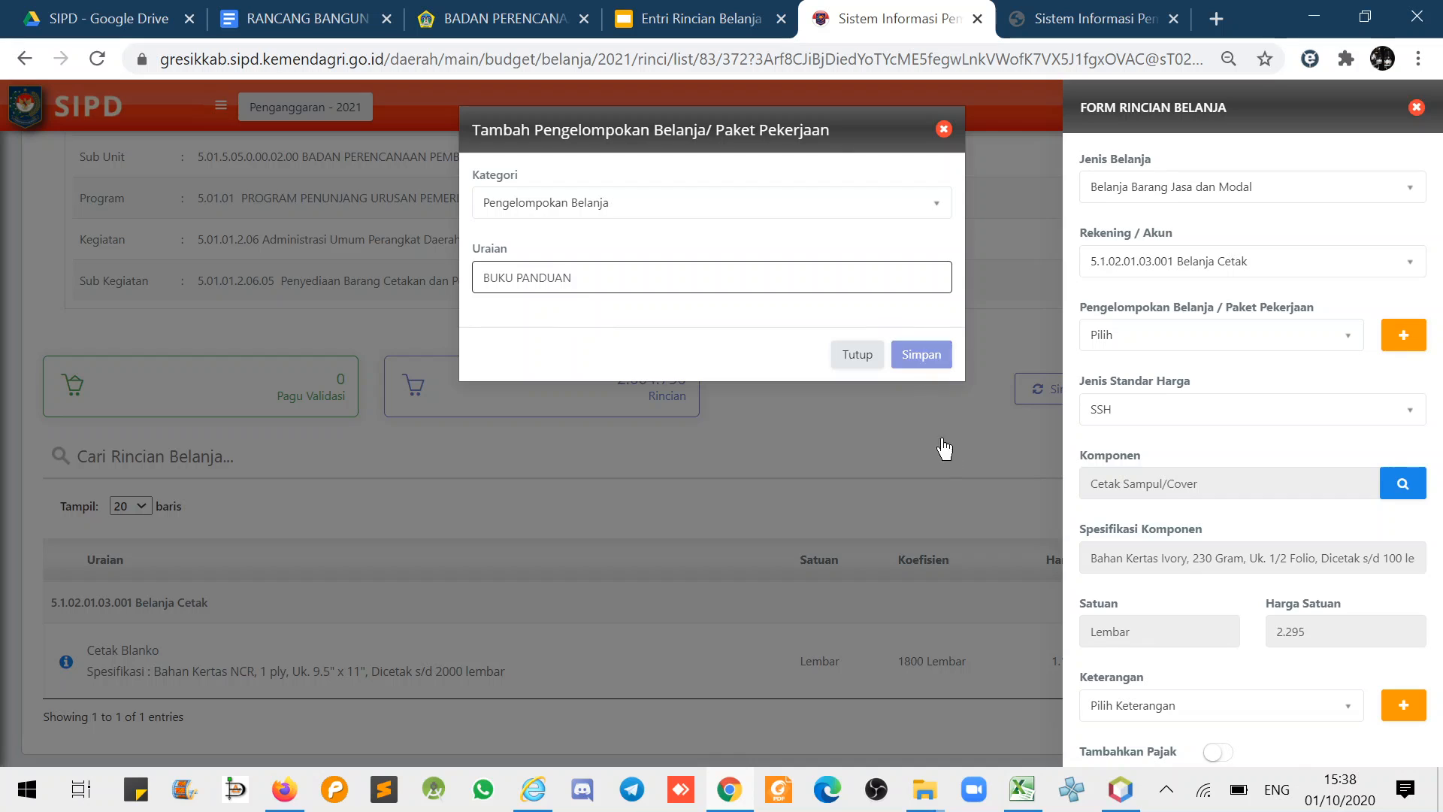
pyautogui.click(917, 356)
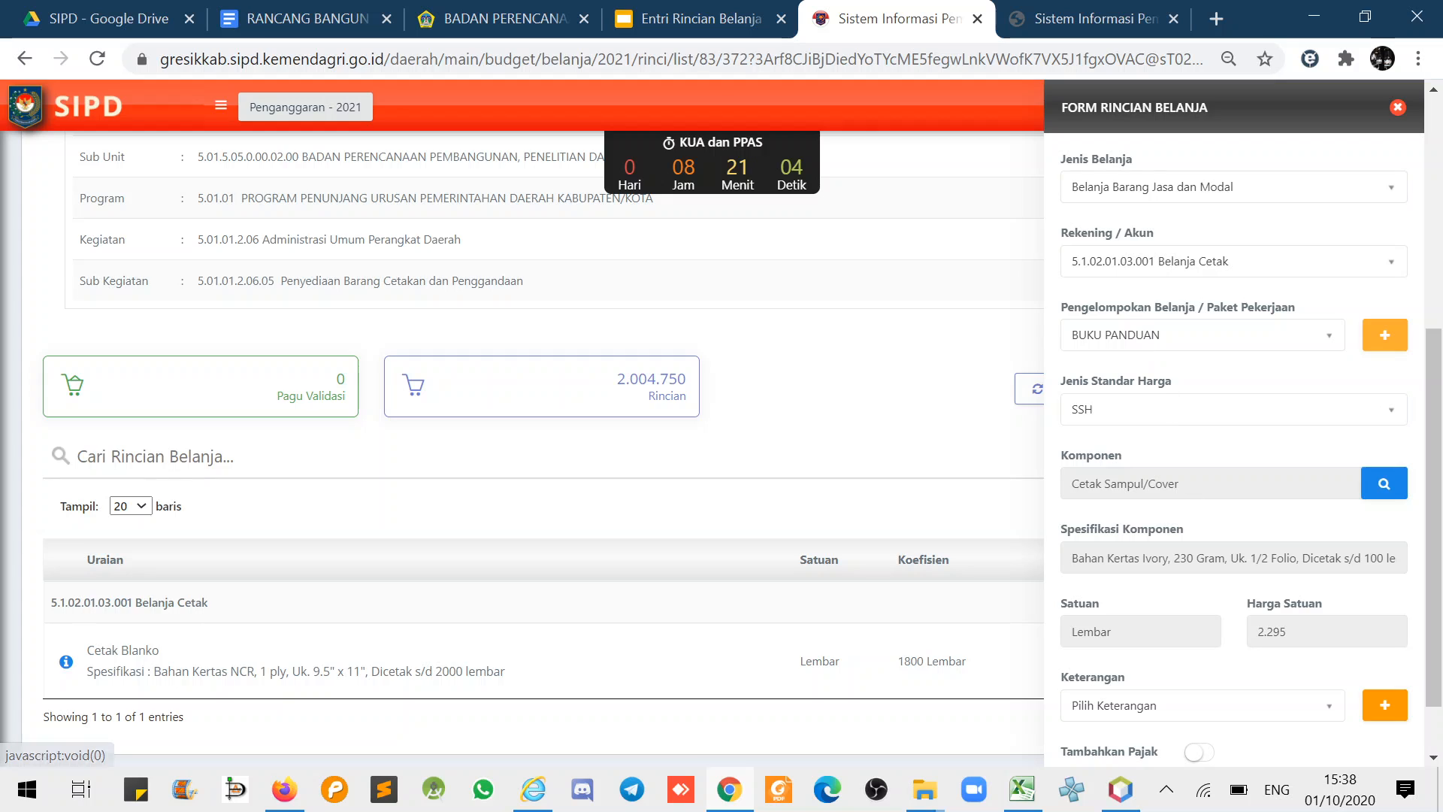
# - Enter 100 Lembar for Cetak Sampul/Cover and save, raising Rincian to 2.234.250
pyautogui.scroll(-3, 1180, 493)
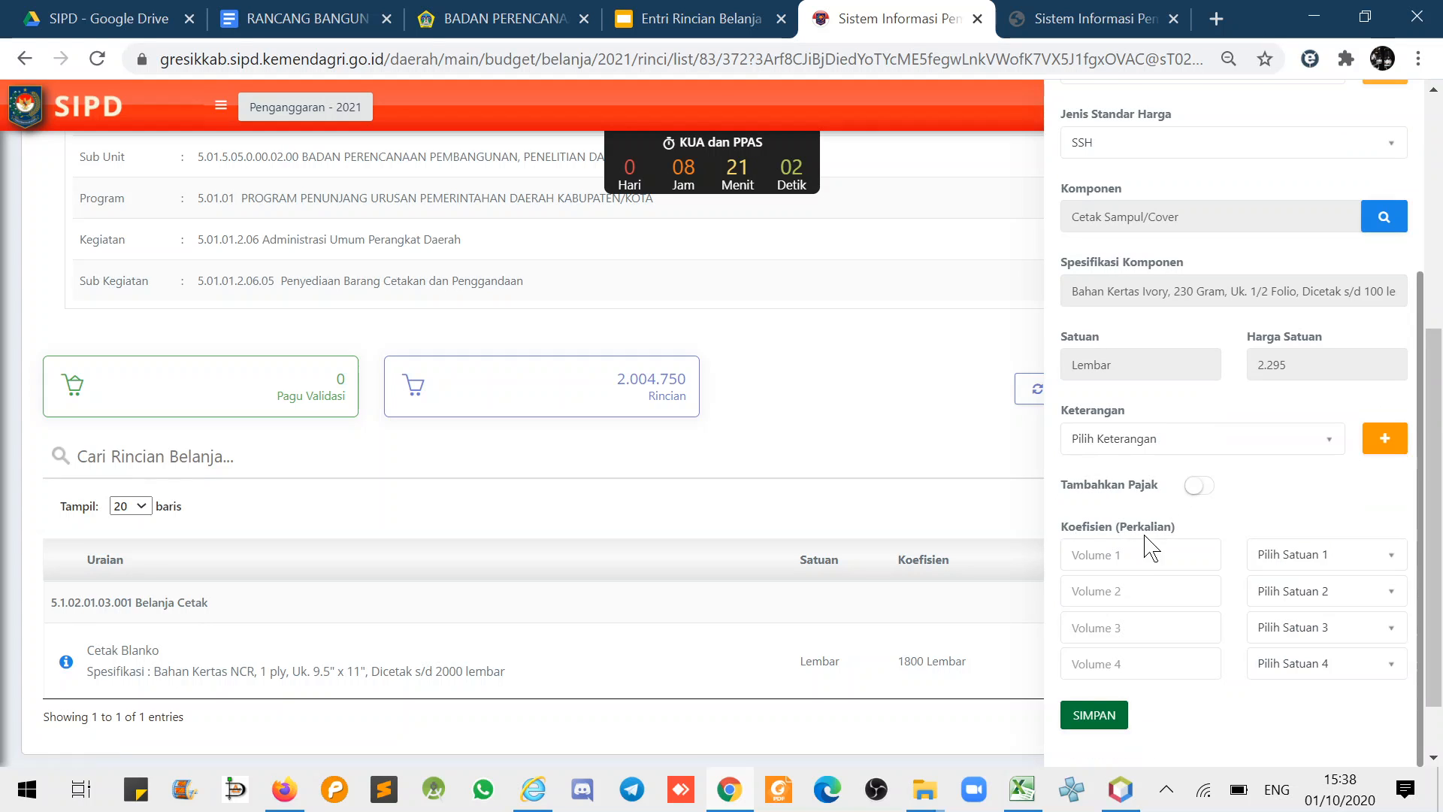
pyautogui.click(1135, 555)
pyautogui.write('100')
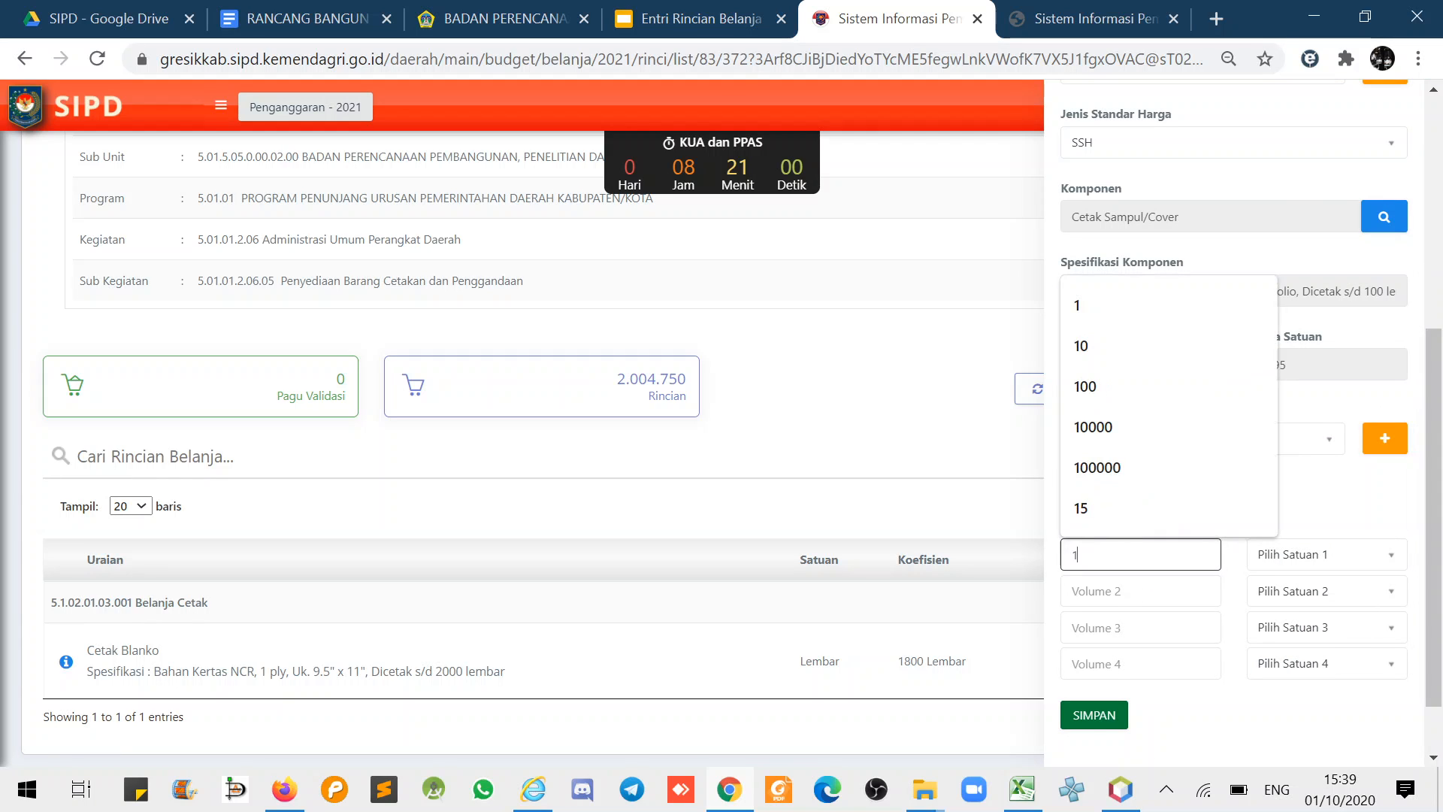
pyautogui.click(1296, 556)
pyautogui.write('lembar')
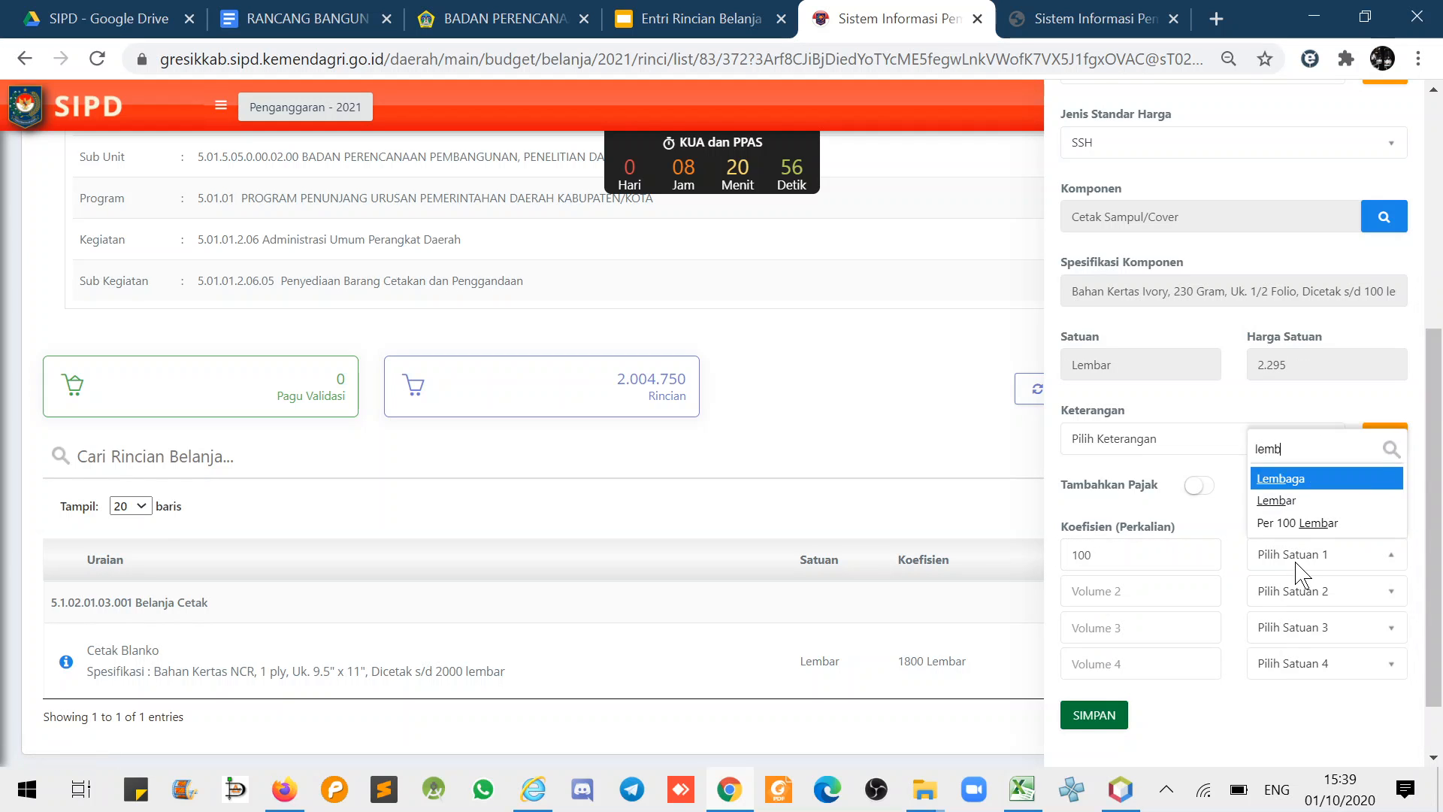
pyautogui.click(1276, 510)
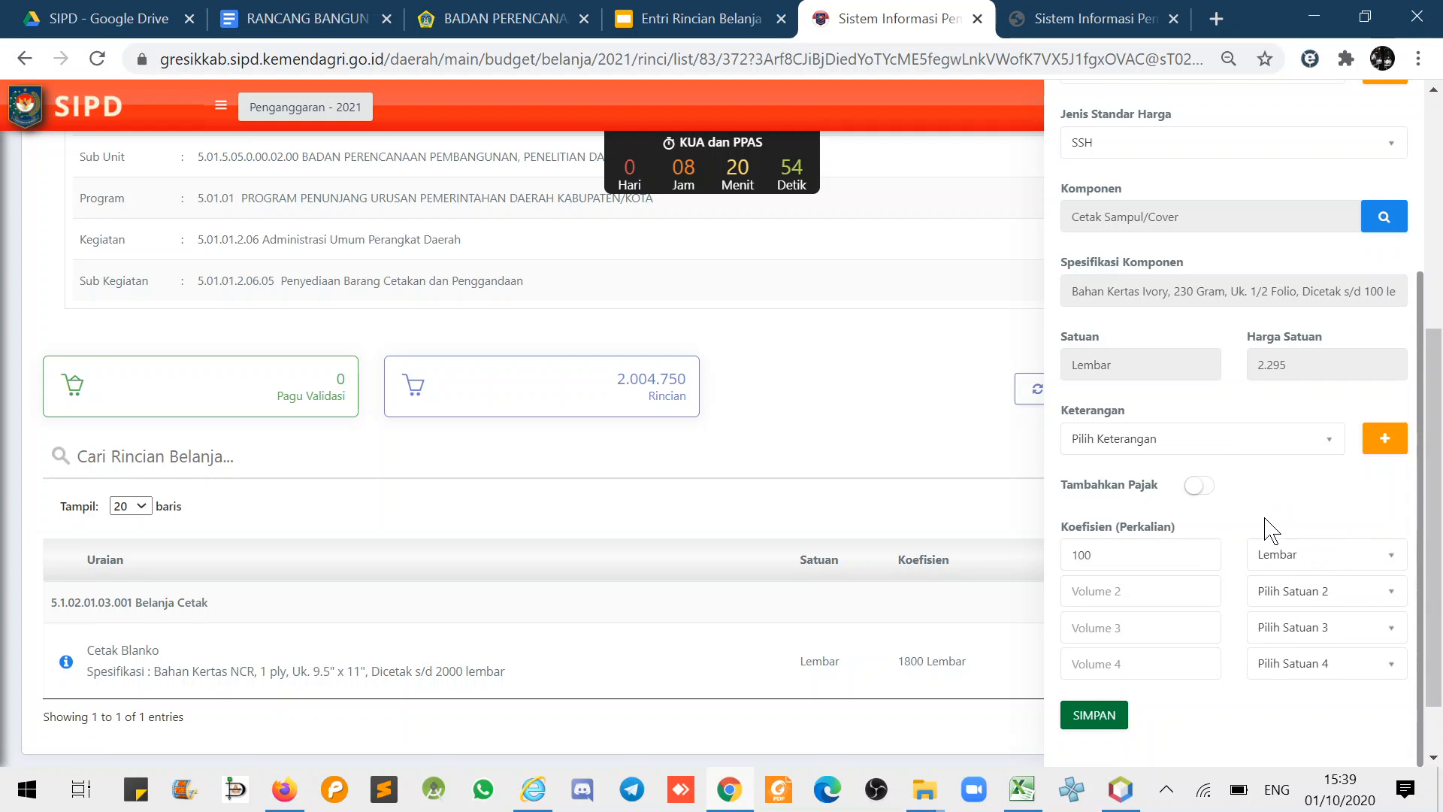
pyautogui.click(1094, 716)
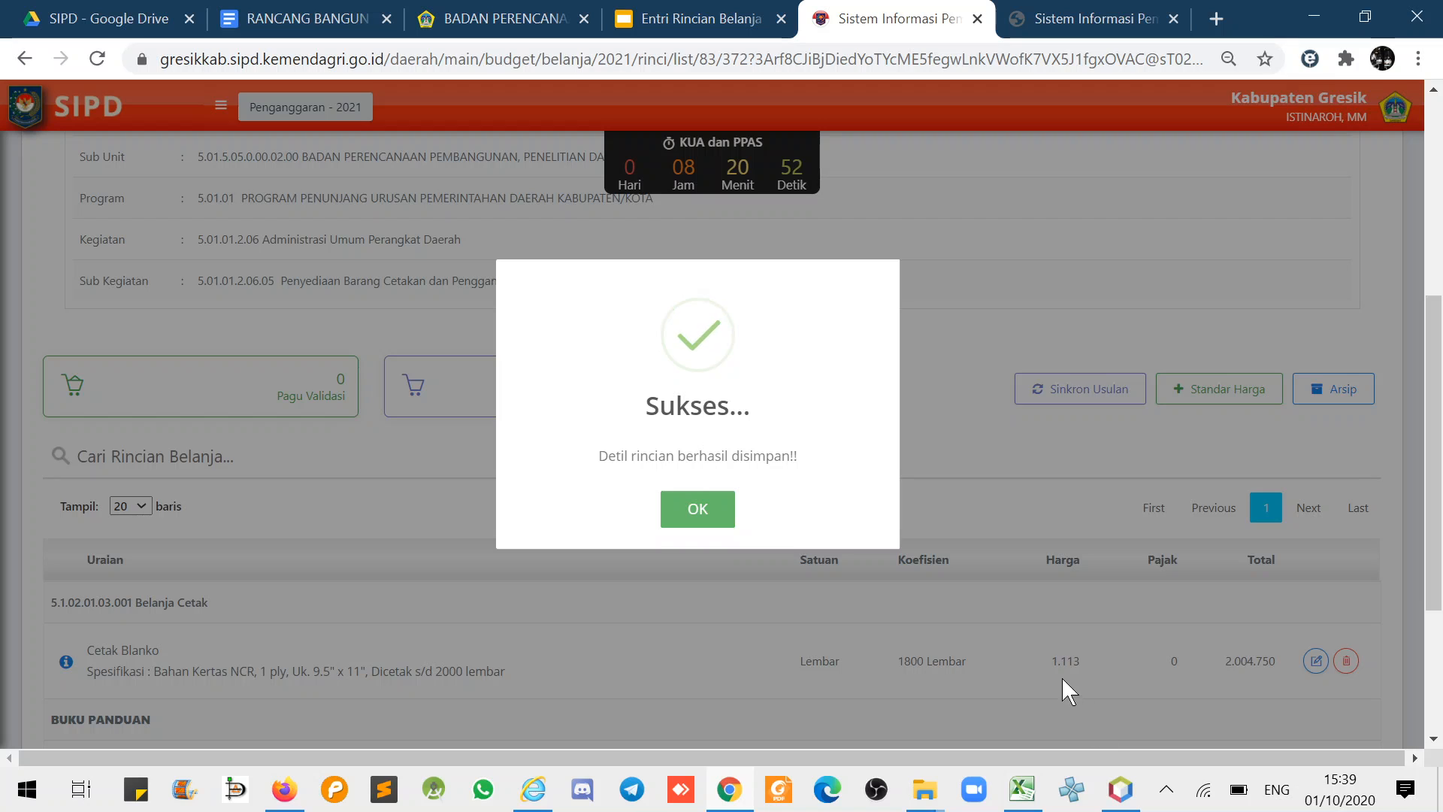
pyautogui.click(1062, 678)
# - Start a Belanja Penggandaan detail in group BUKU PANDUAN with SSH price standard
pyautogui.click(1262, 396)
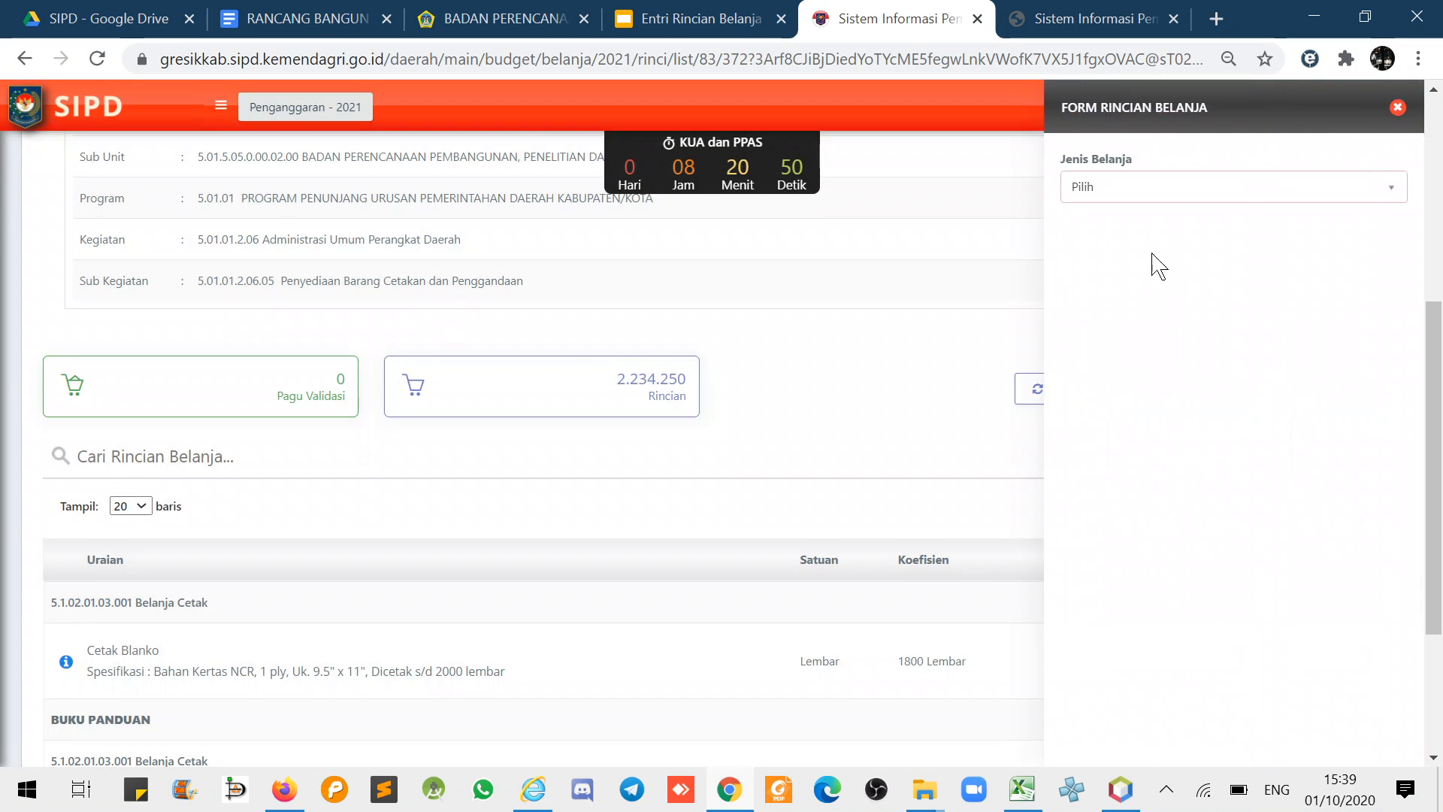
pyautogui.click(1128, 197)
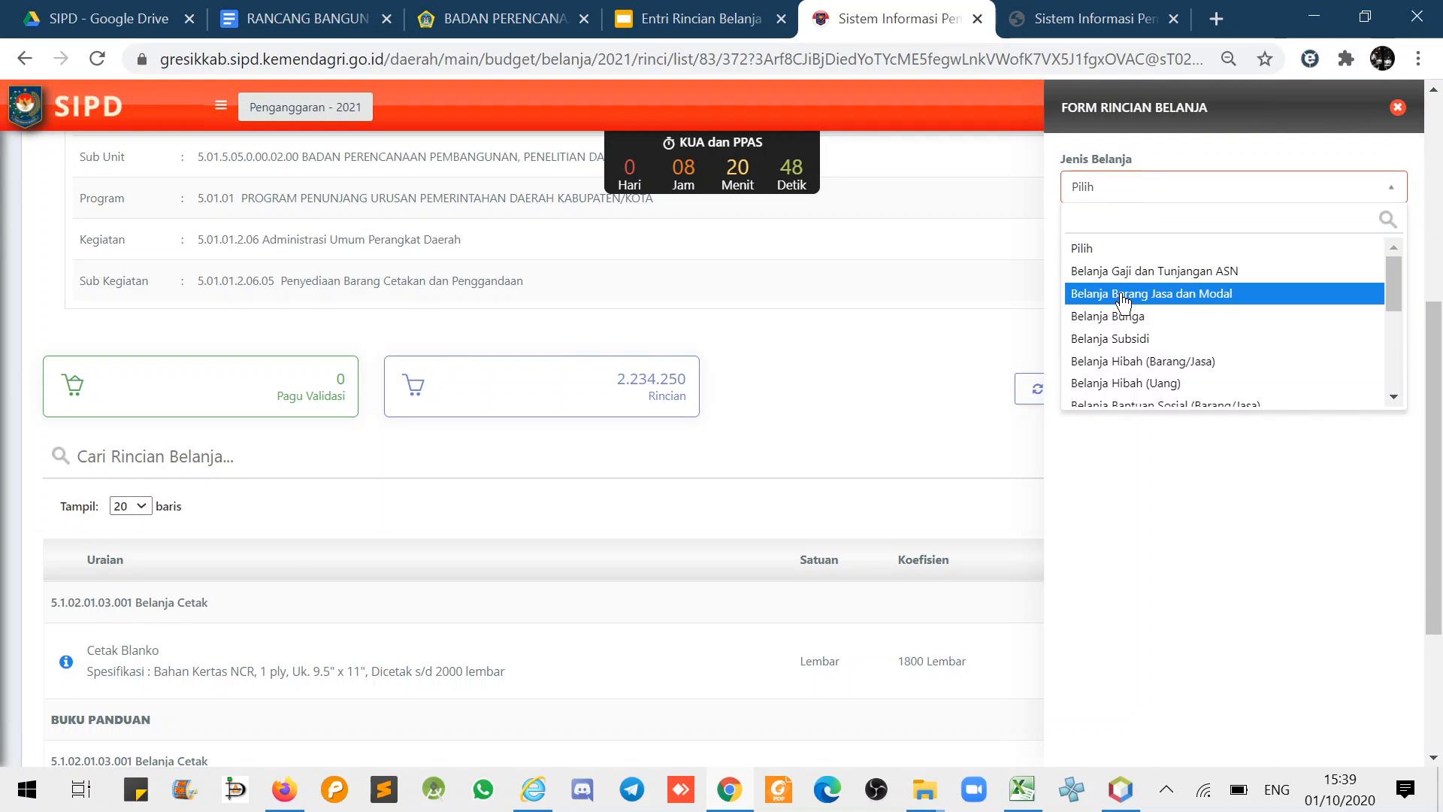
pyautogui.click(1124, 293)
pyautogui.click(1132, 265)
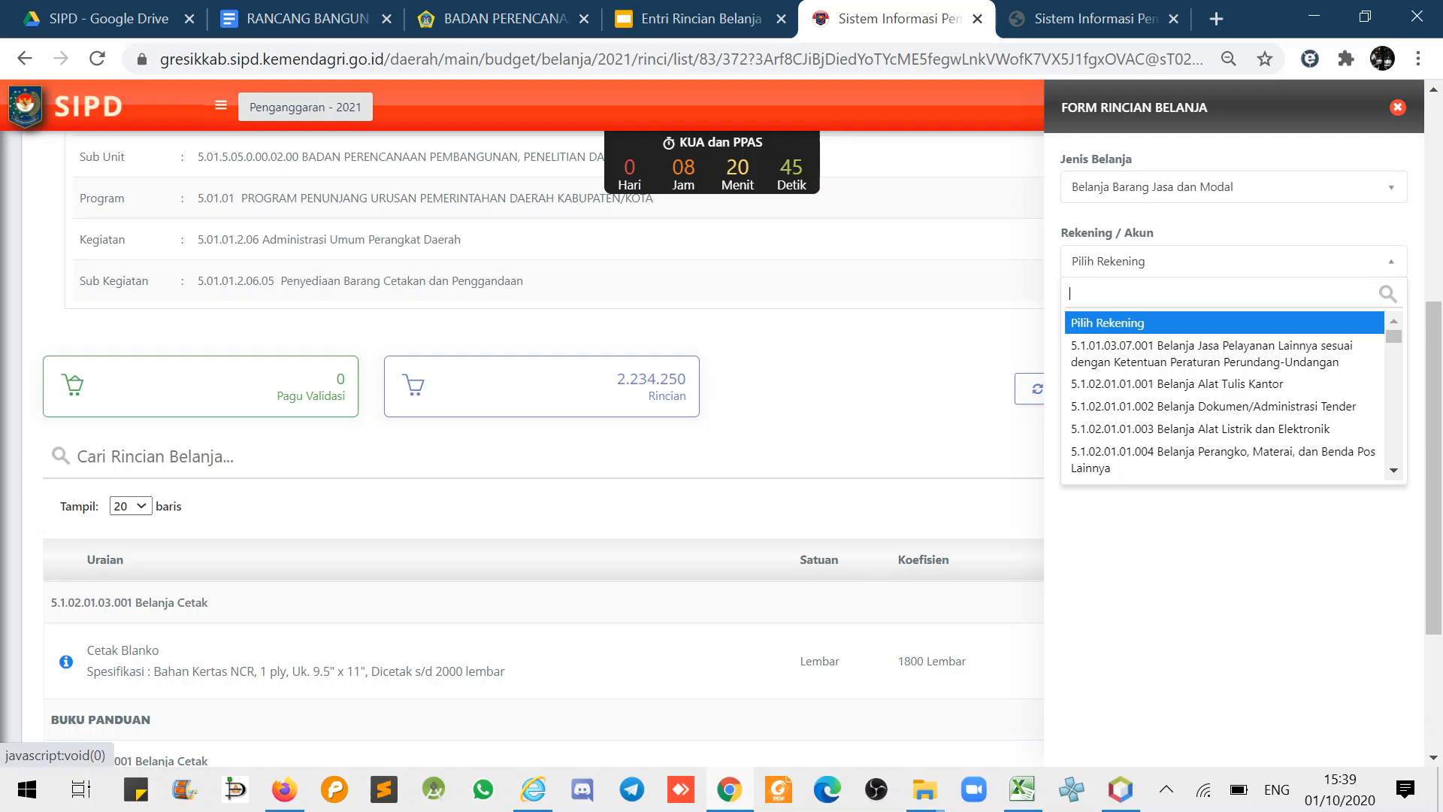
pyautogui.write('pengga')
pyautogui.click(1125, 325)
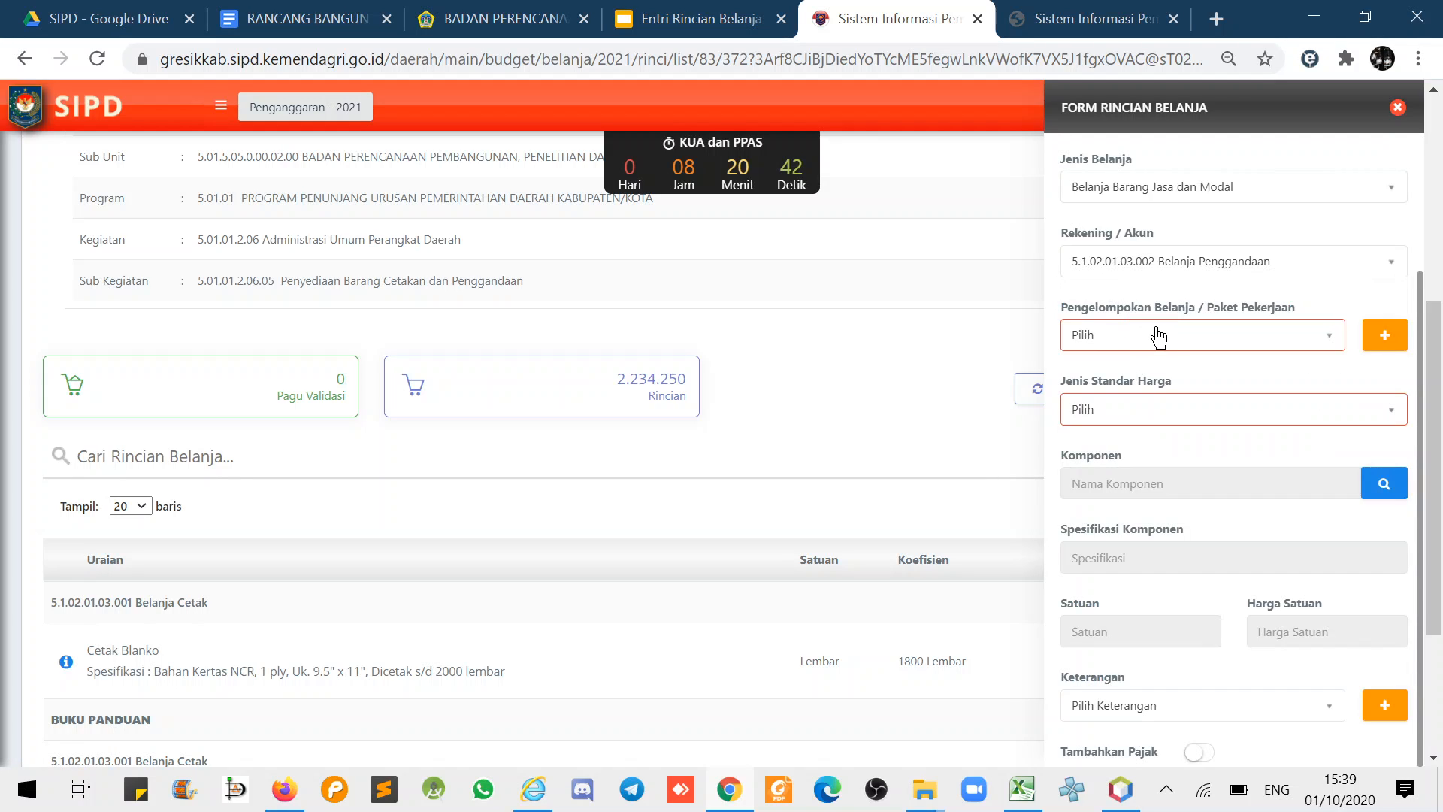
pyautogui.click(1253, 342)
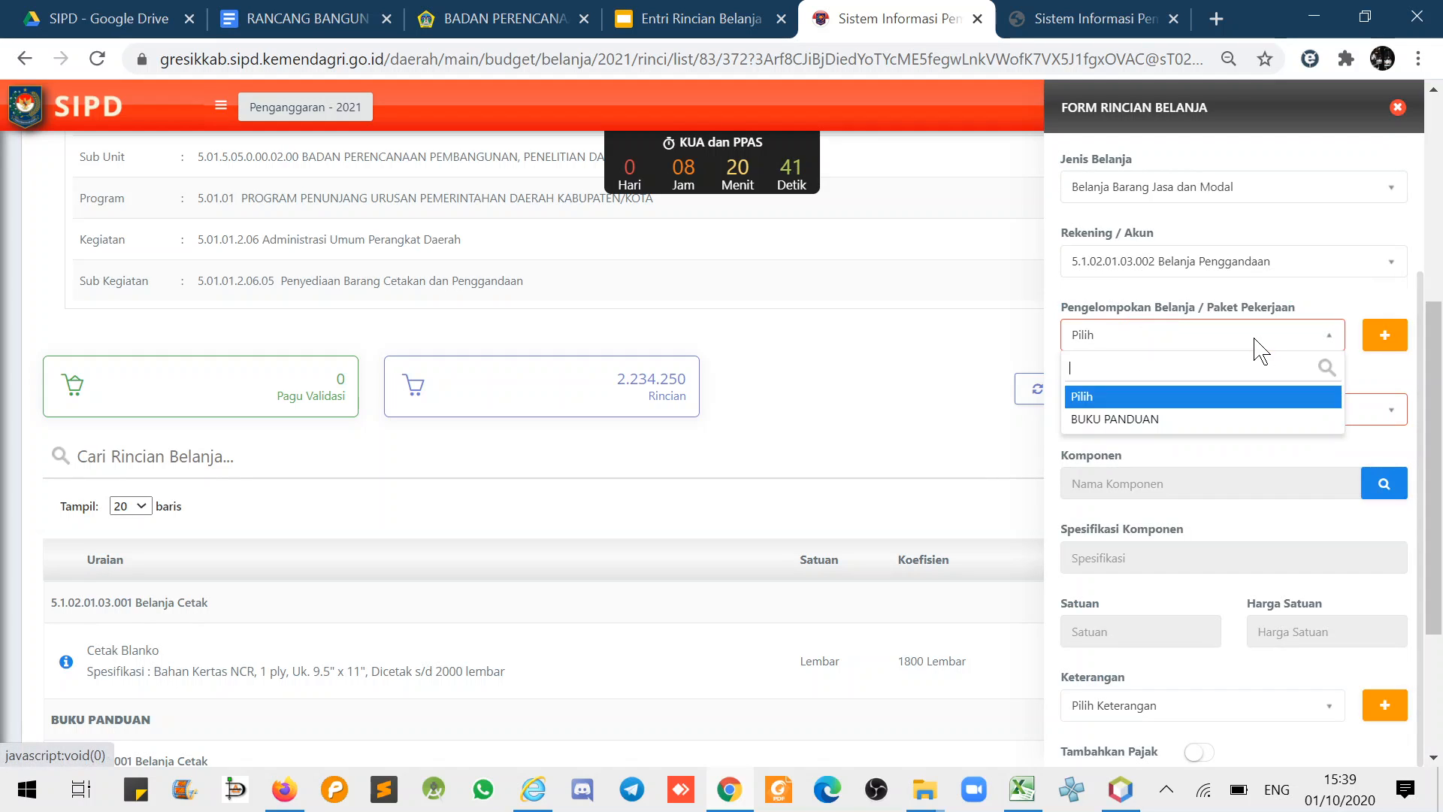
pyautogui.click(1145, 419)
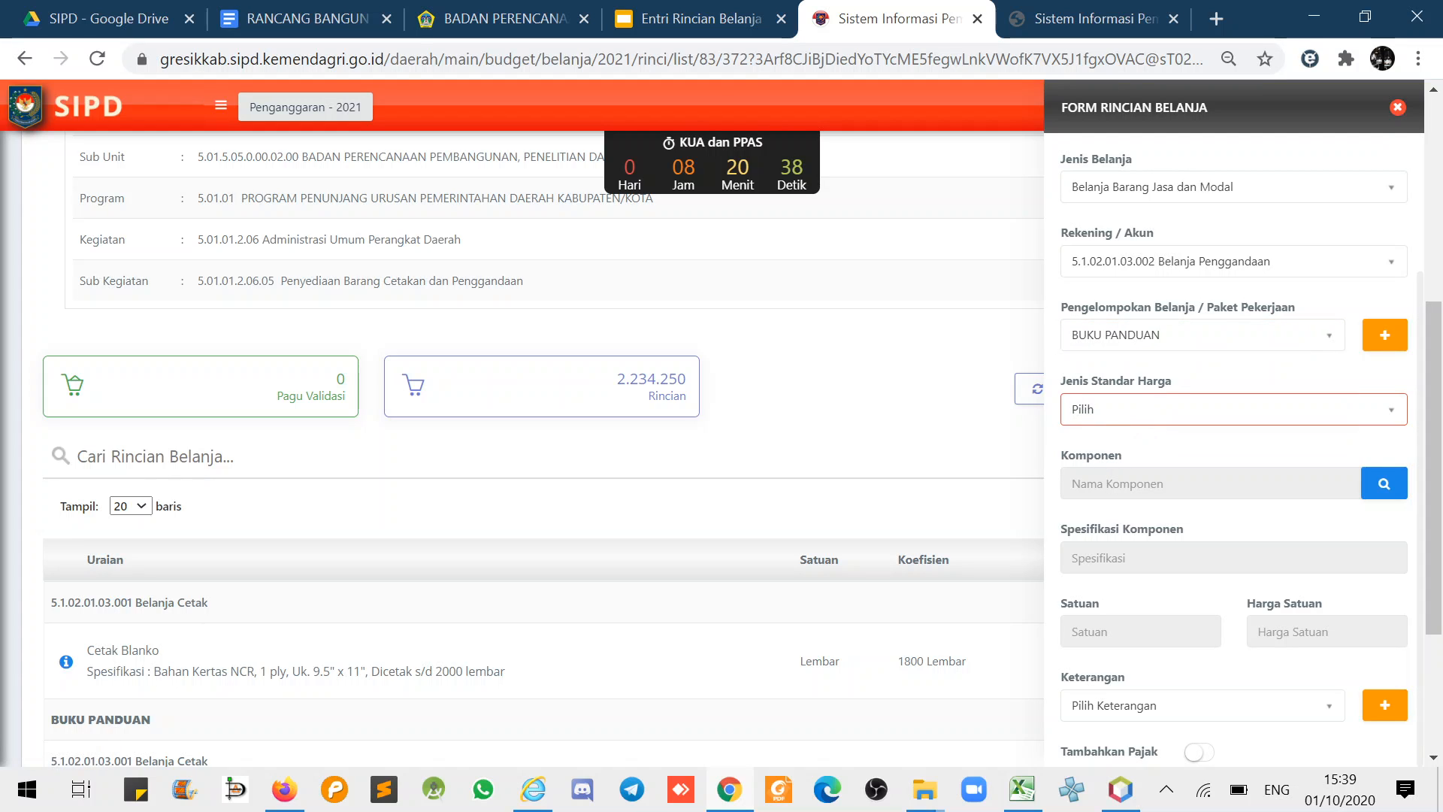
pyautogui.click(1118, 415)
pyautogui.click(1088, 496)
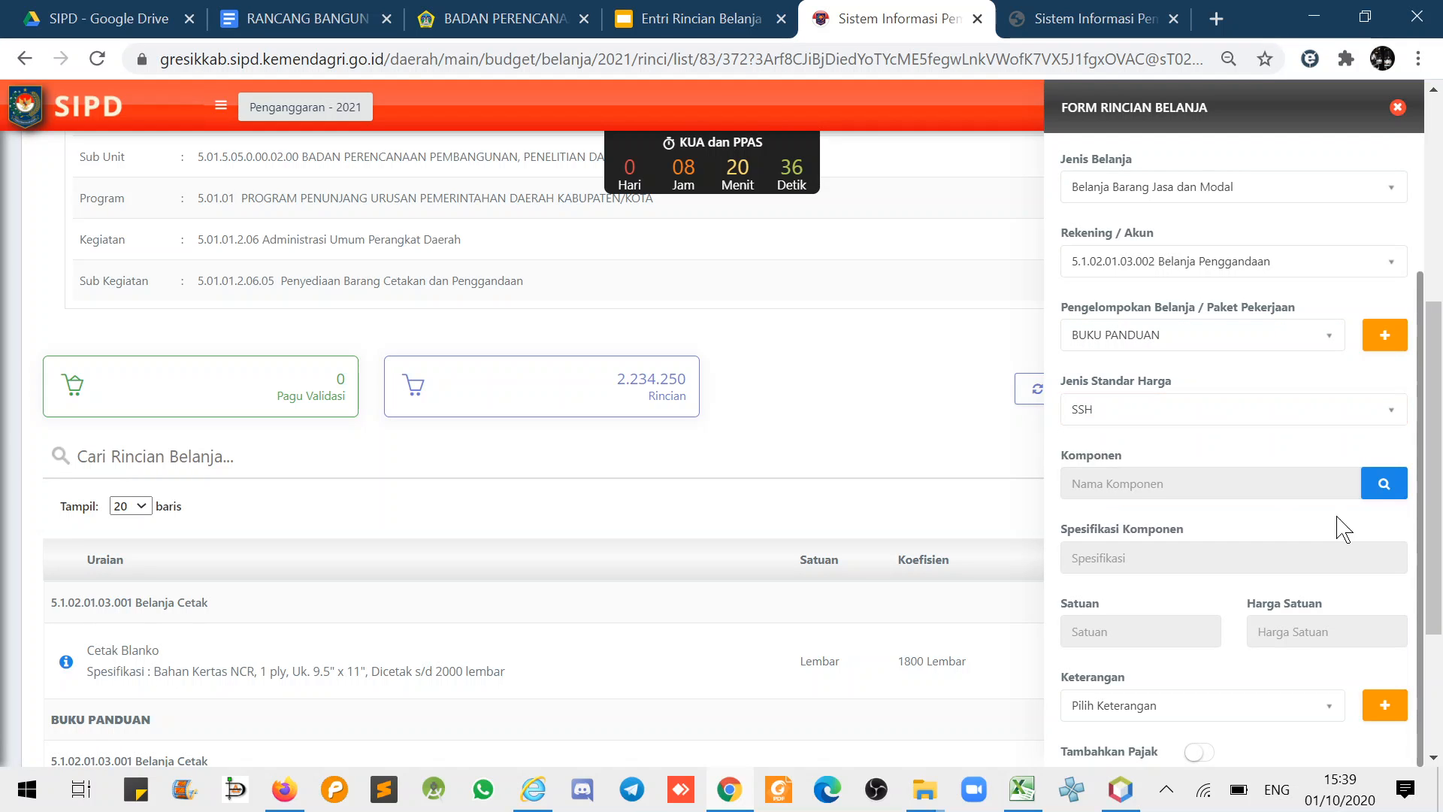
# - Pick the 80-gram HVS Folio Fotocopy component at 337 and set volume 1 to 50 Lembar
pyautogui.click(1386, 485)
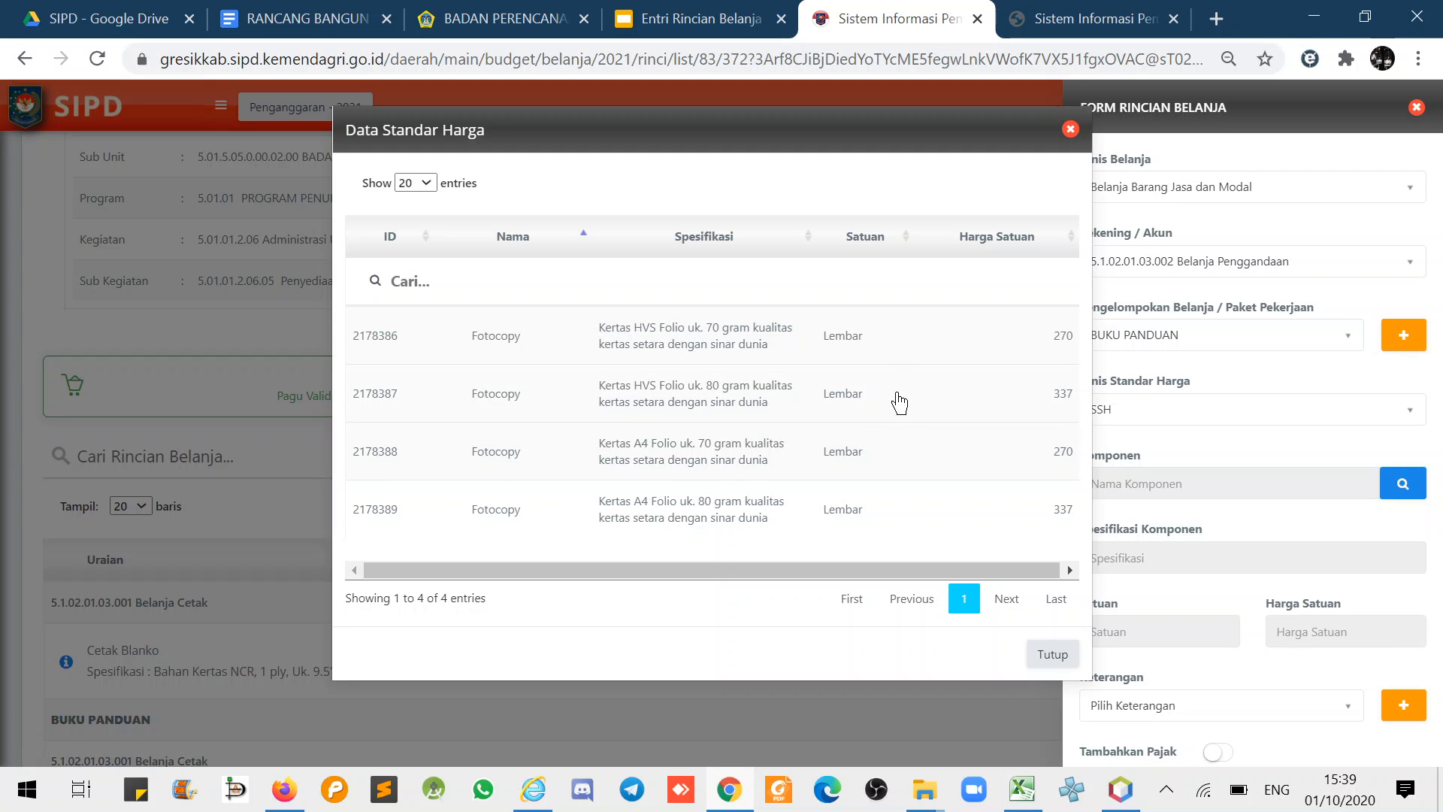
pyautogui.click(695, 396)
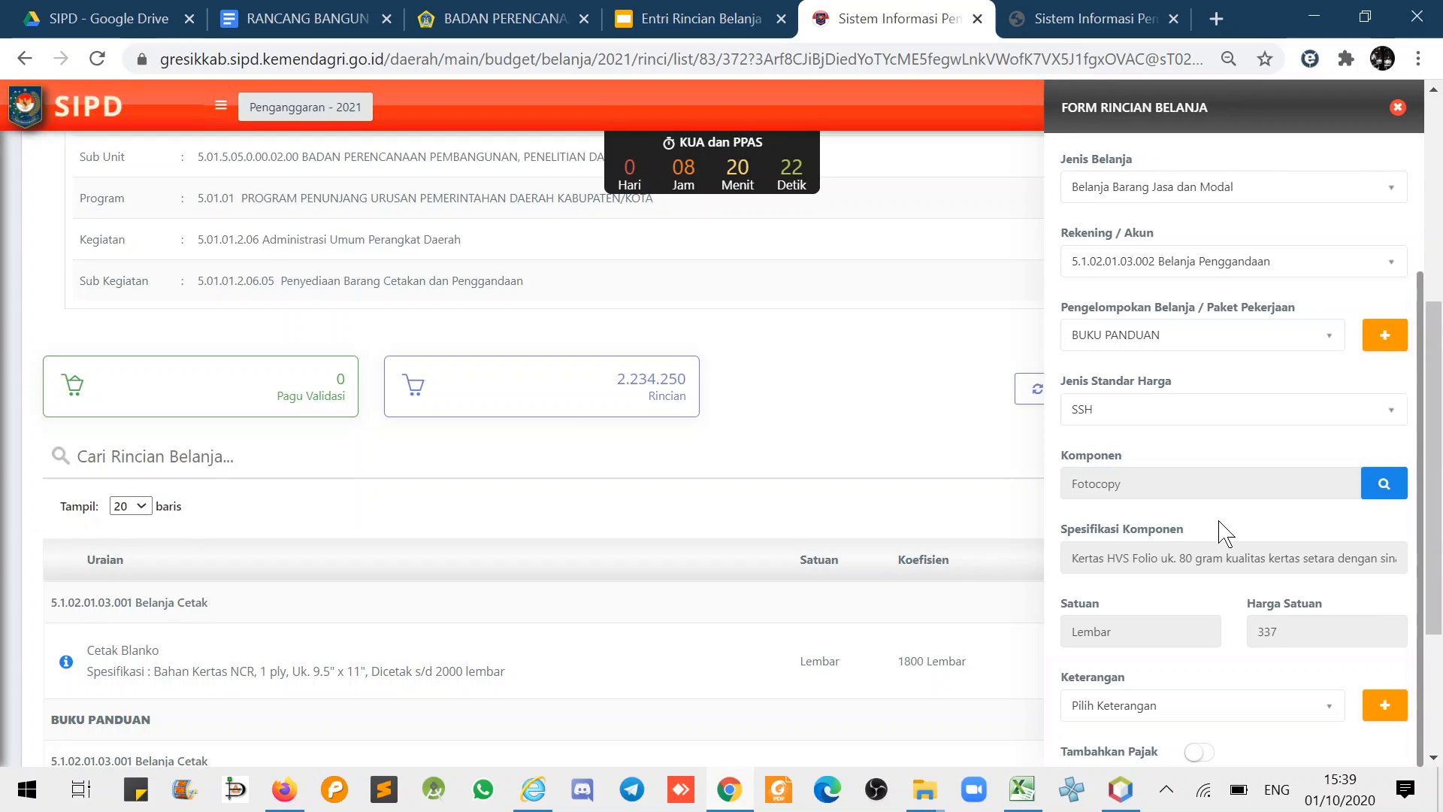
pyautogui.scroll(-4, 1217, 532)
pyautogui.click(1140, 555)
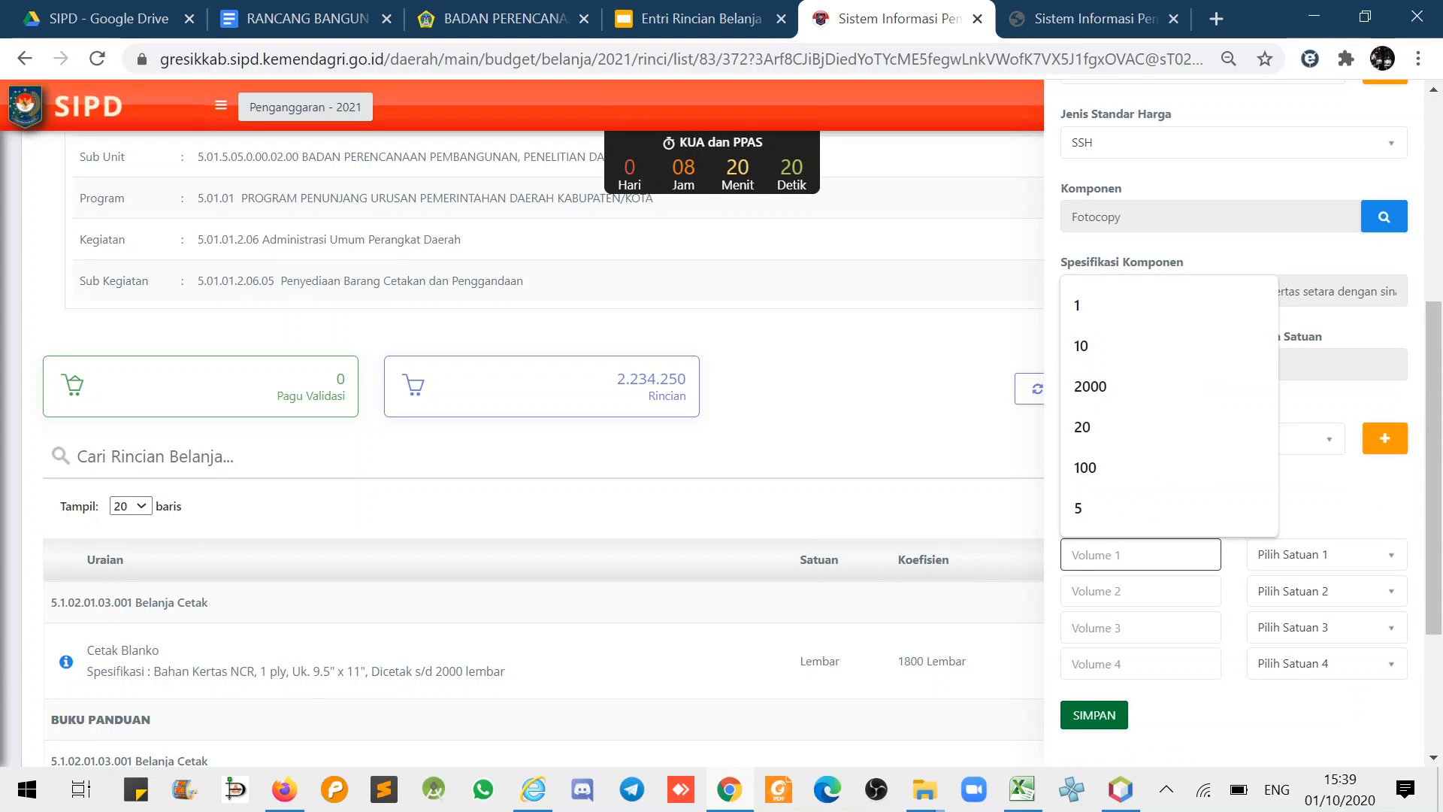
pyautogui.write('500')
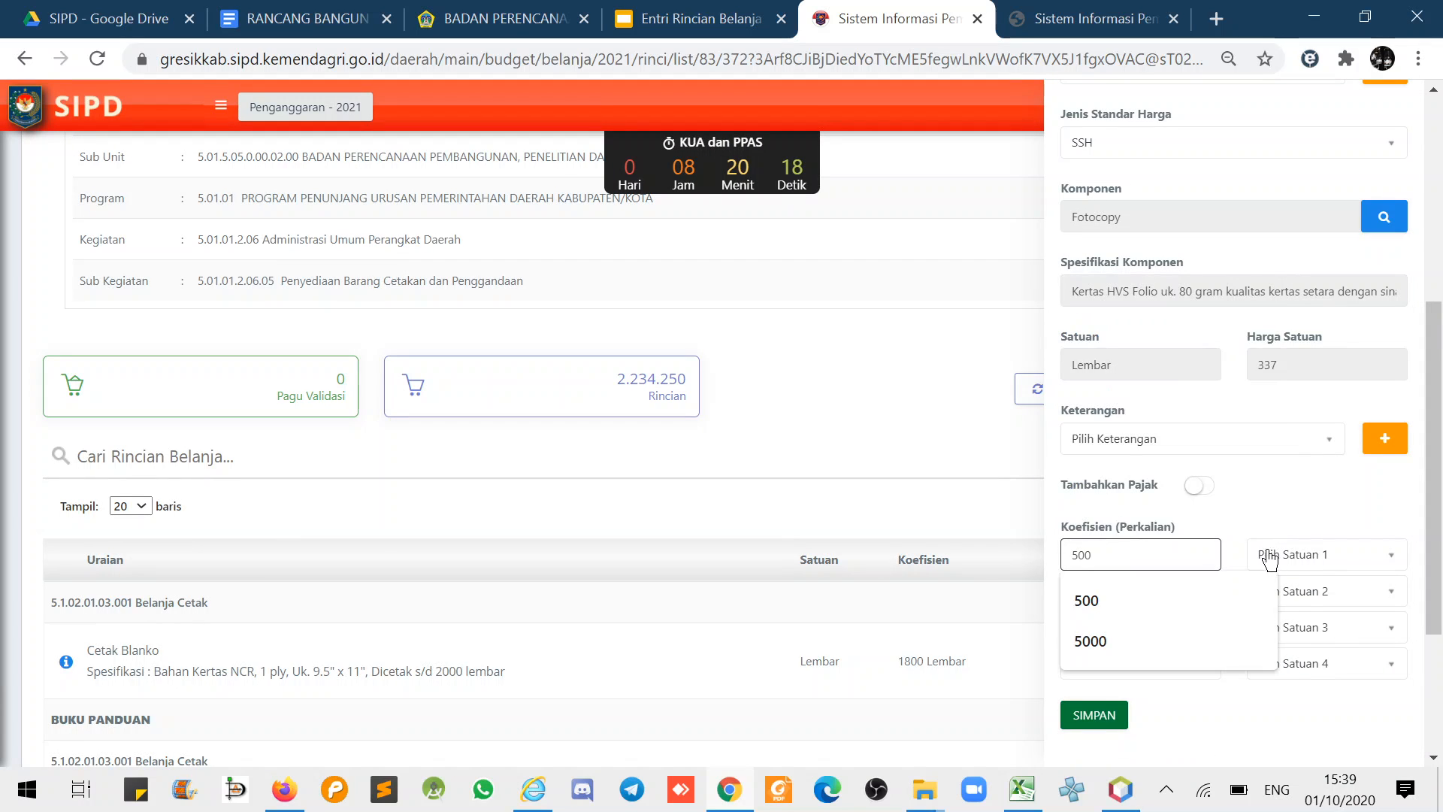
pyautogui.click(1307, 565)
pyautogui.write('lemba')
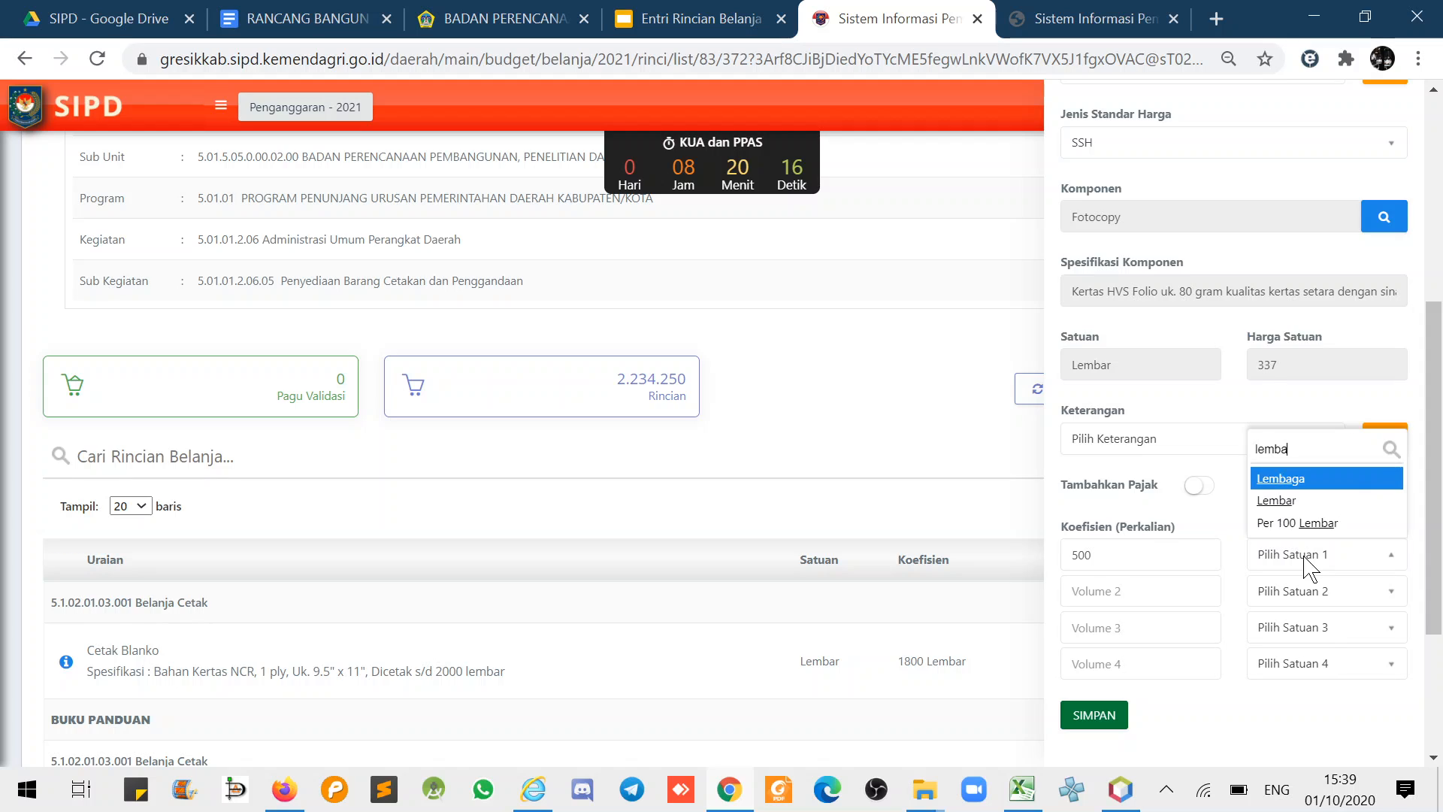
pyautogui.write('r')
pyautogui.click(1282, 501)
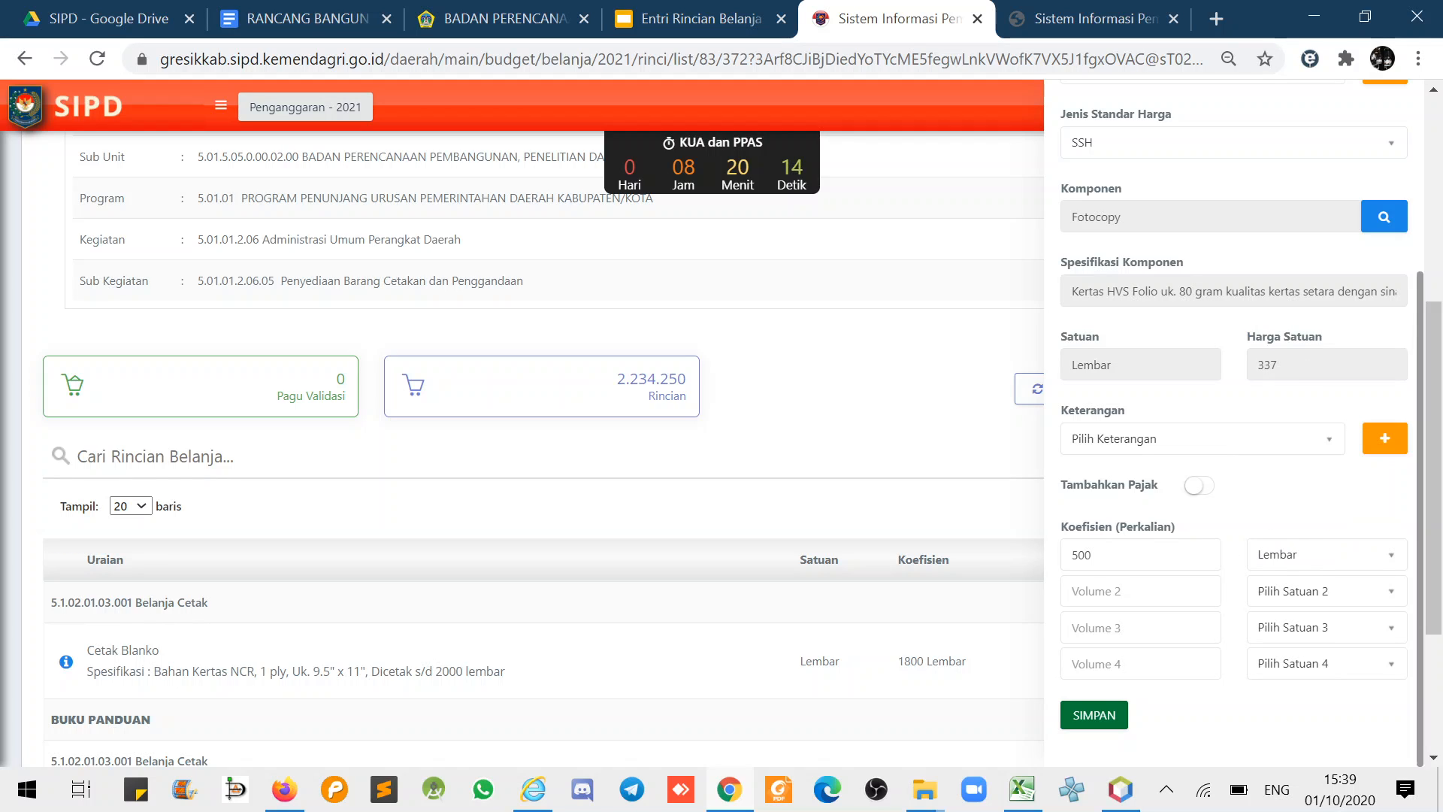
# - Set volume 2 to 100 Buku and save the Fotocopy line
pyautogui.click(1140, 591)
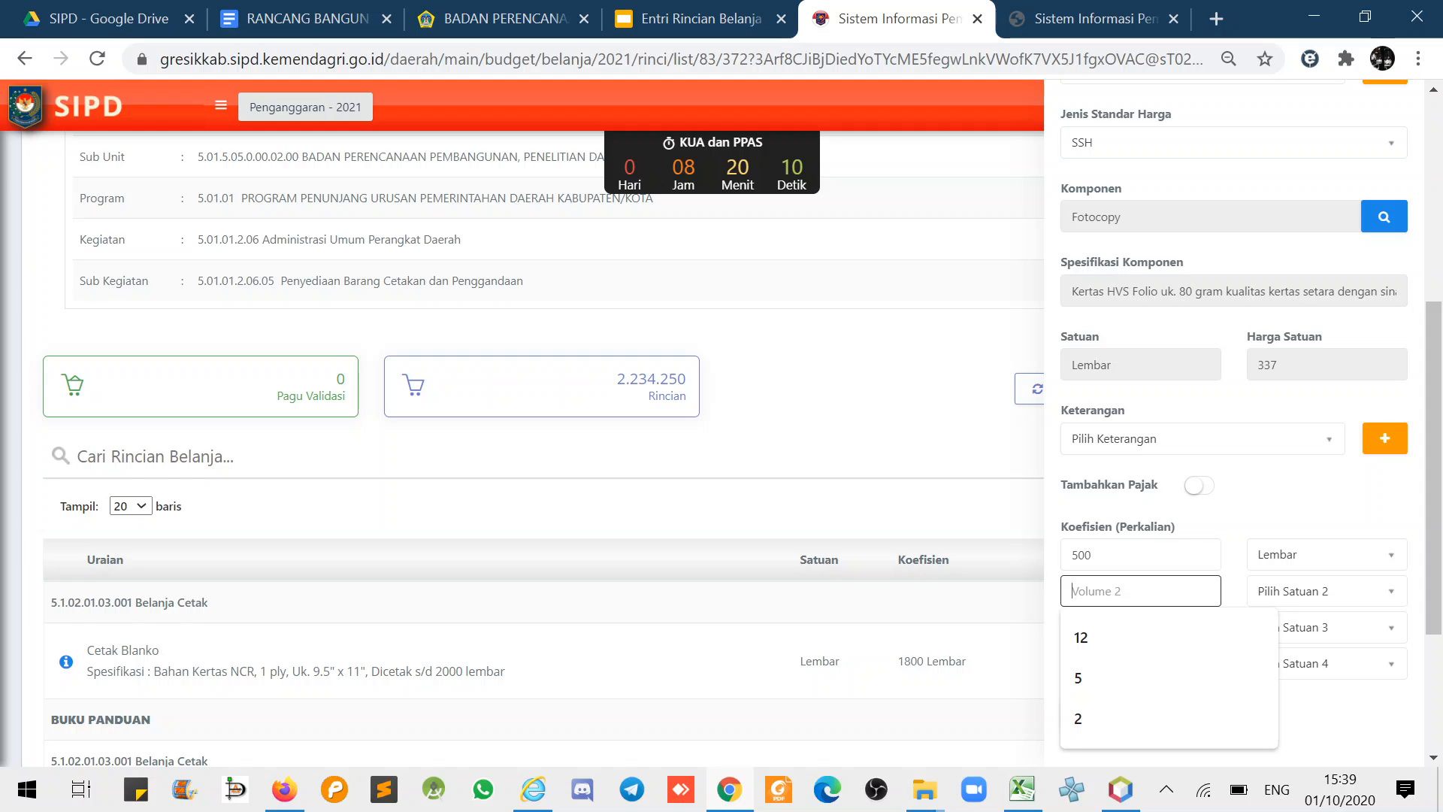
pyautogui.write('5')
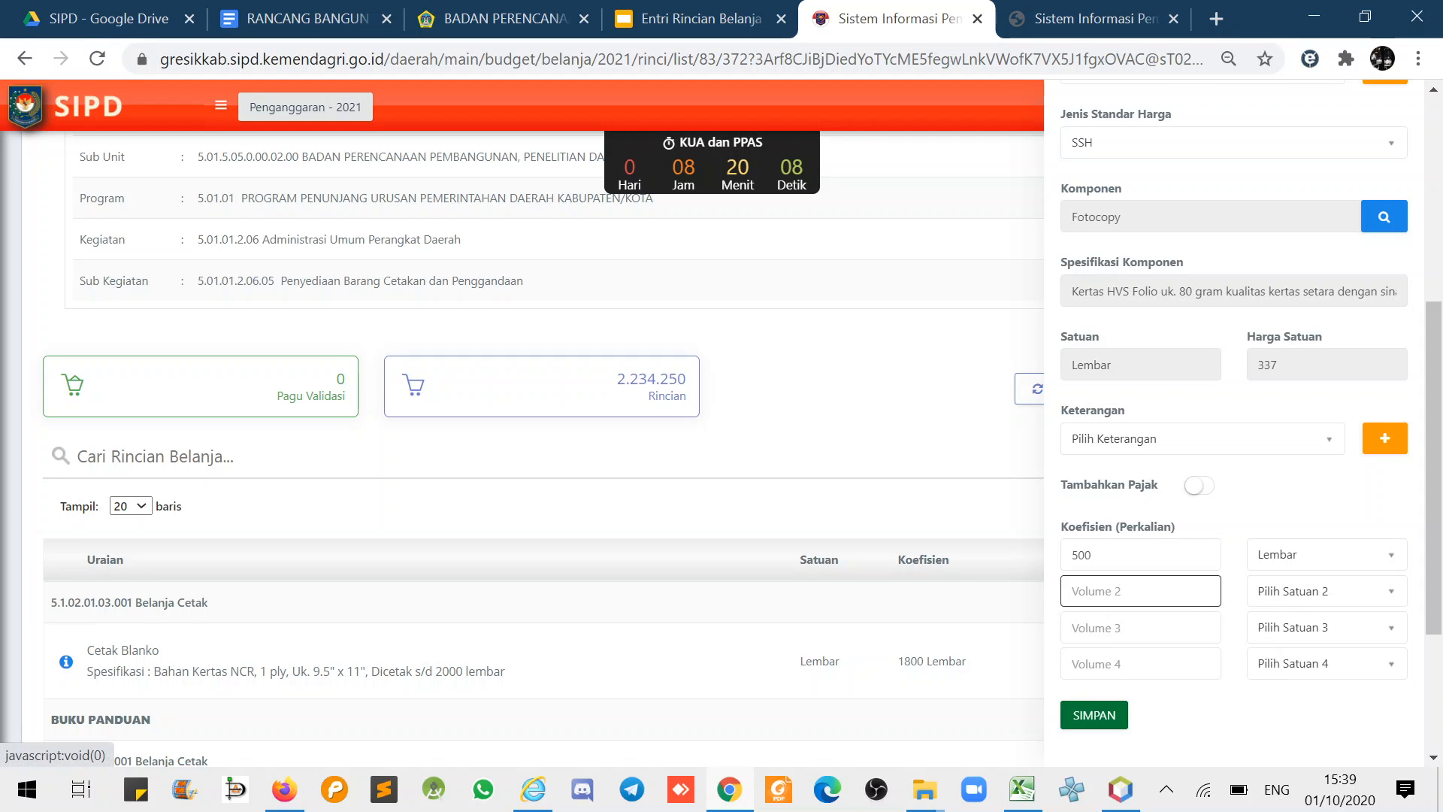
pyautogui.click(1128, 555)
pyautogui.press('BackSpace')
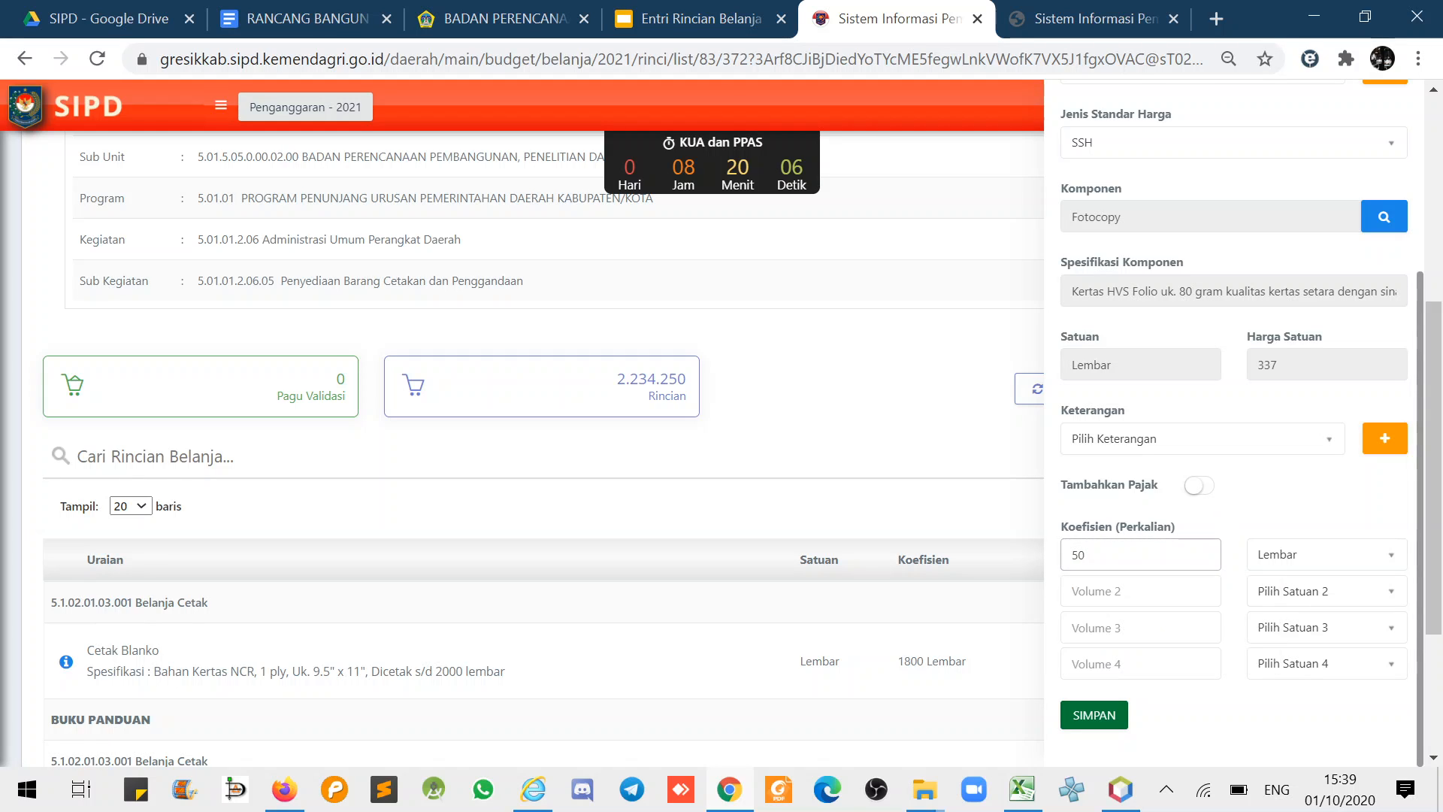
pyautogui.click(1140, 592)
pyautogui.write('100')
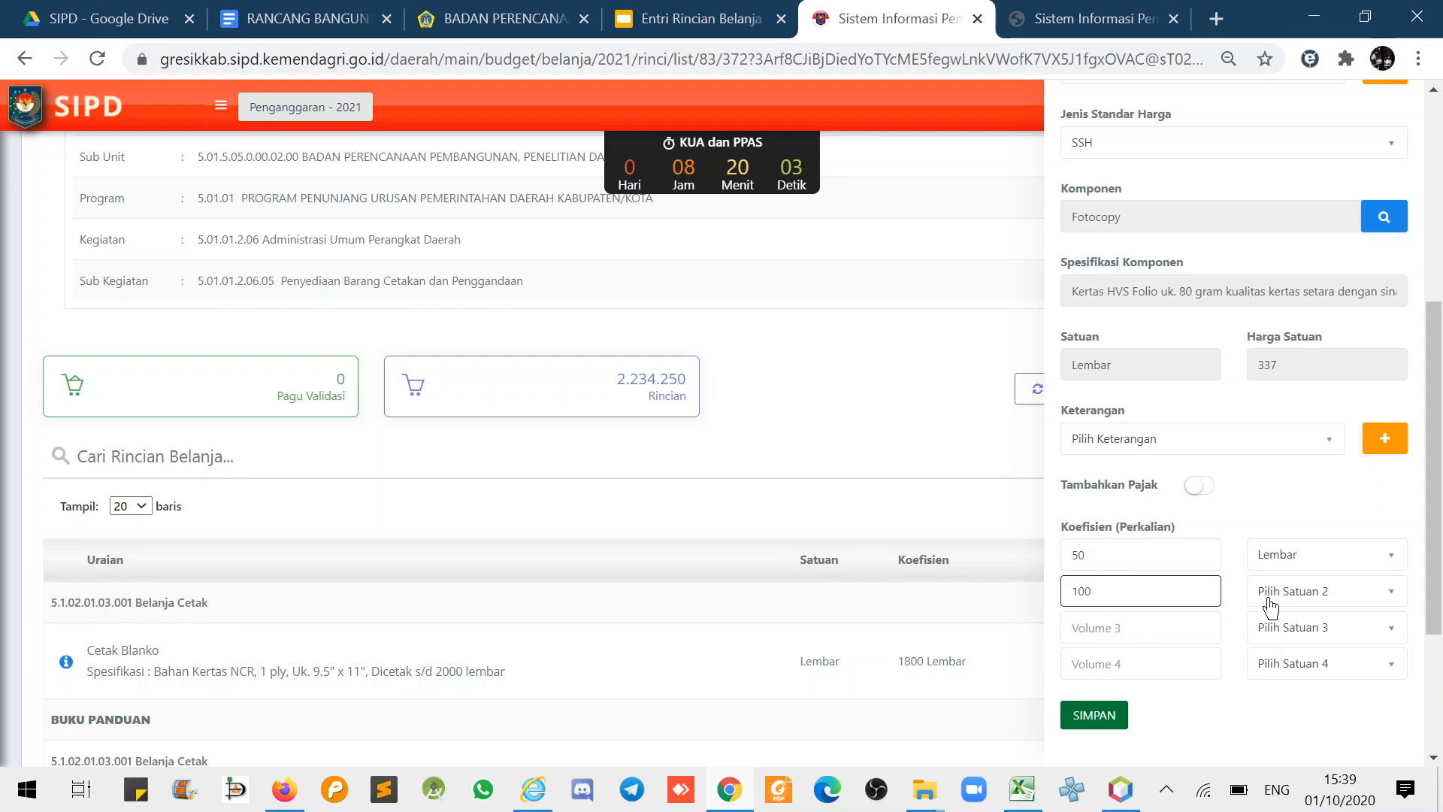
pyautogui.click(1270, 601)
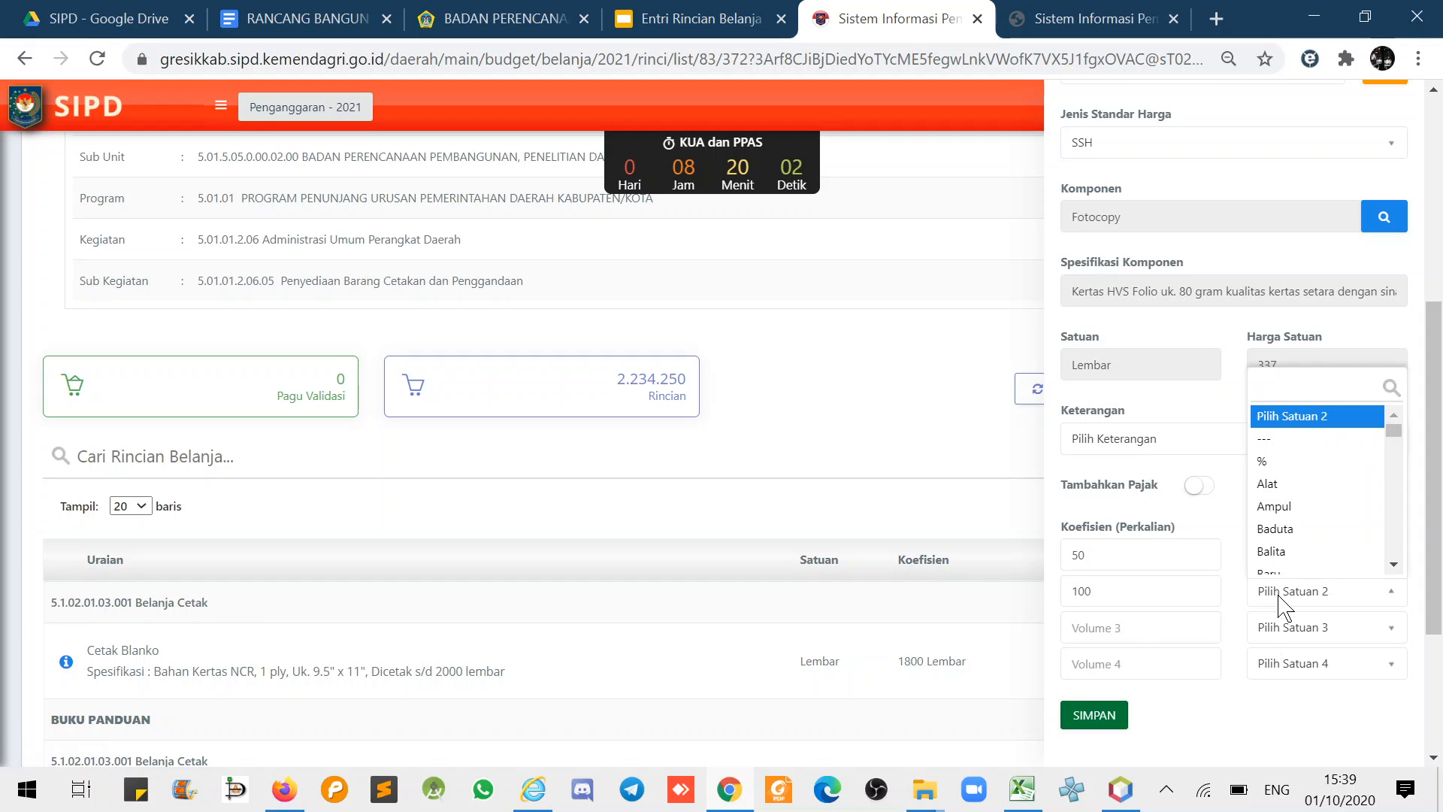
pyautogui.write('buku')
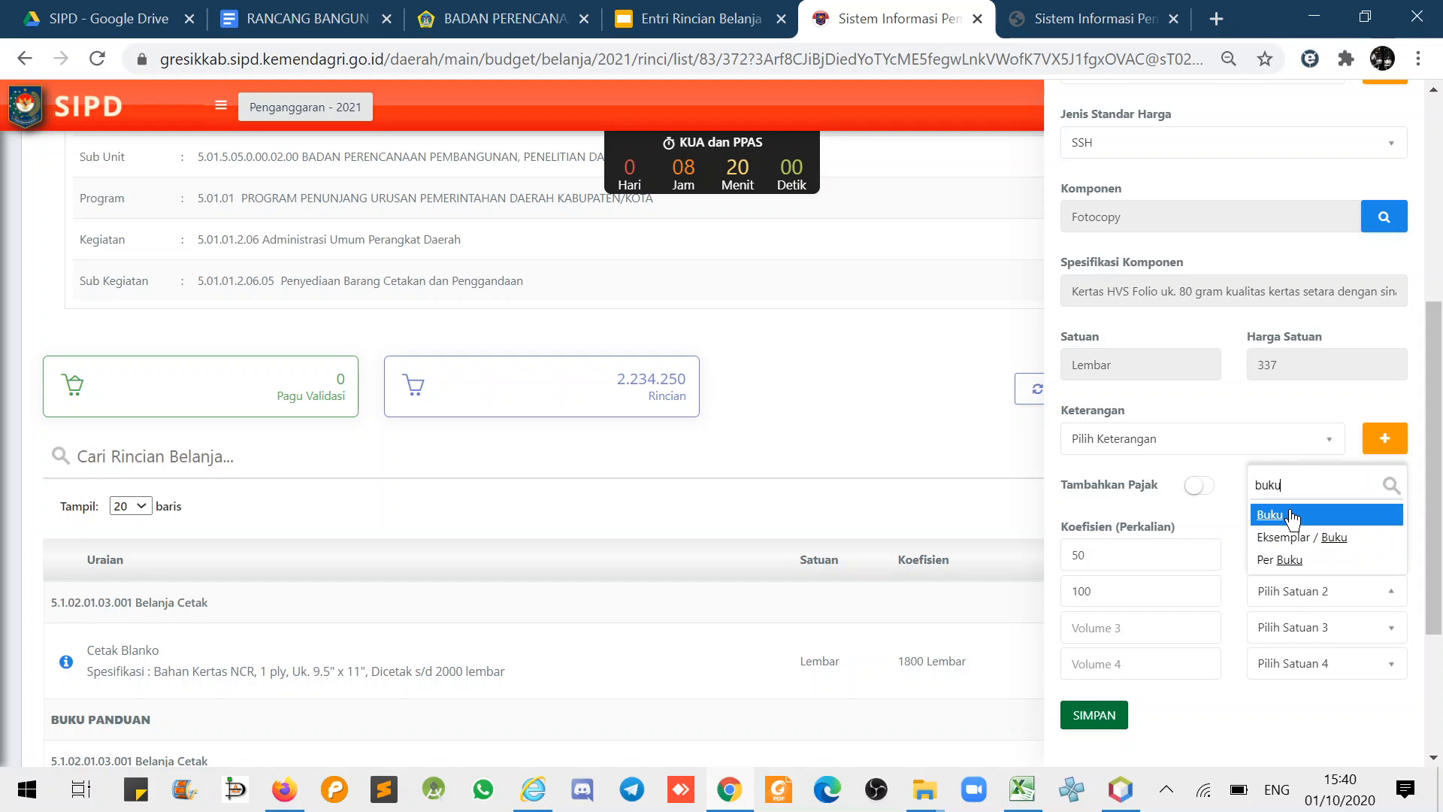
pyautogui.click(1291, 516)
pyautogui.click(1114, 723)
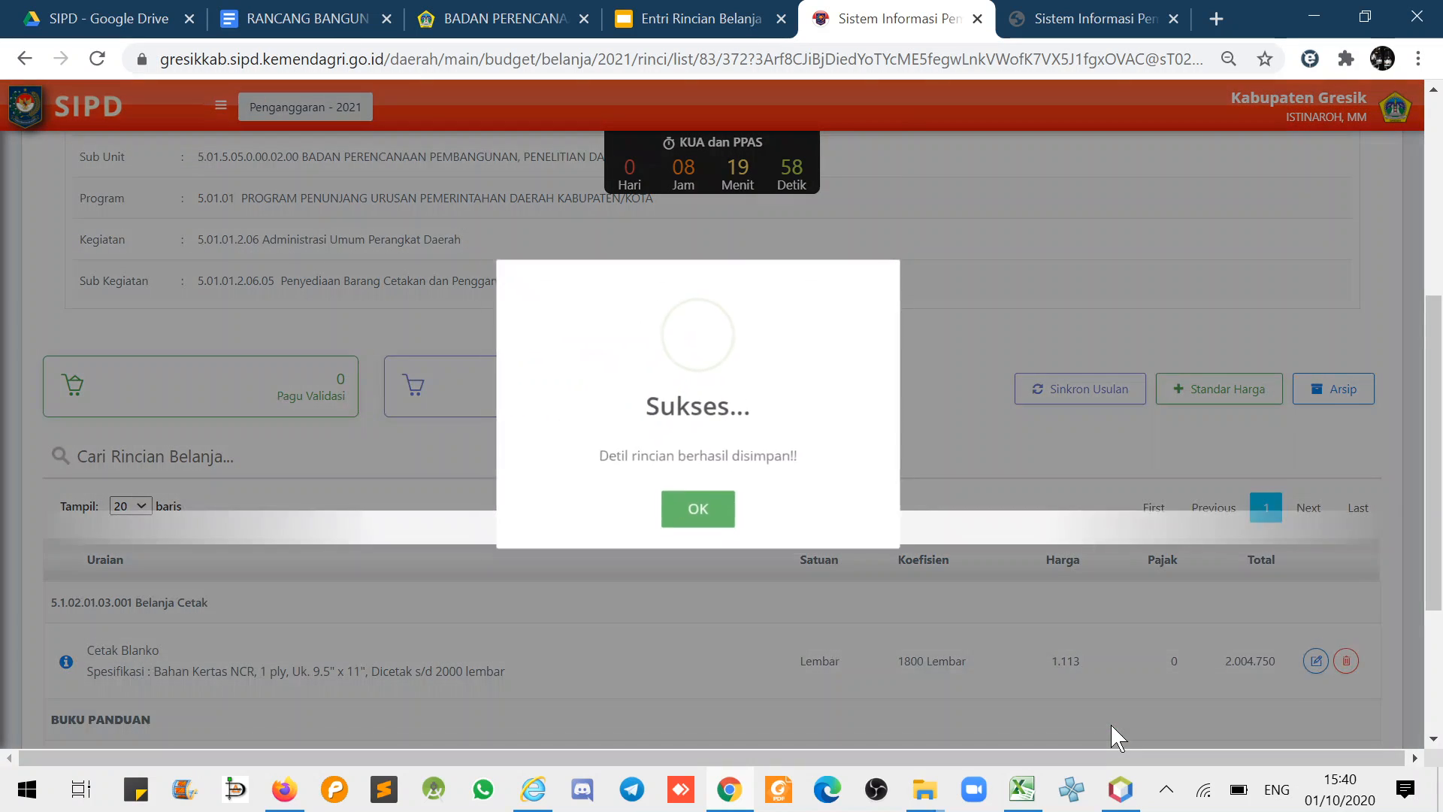
# - Confirm the Fotocopy row totals 1.687.500 and Rincian reads 3.921.750
pyautogui.click(698, 509)
pyautogui.scroll(-3, 611, 309)
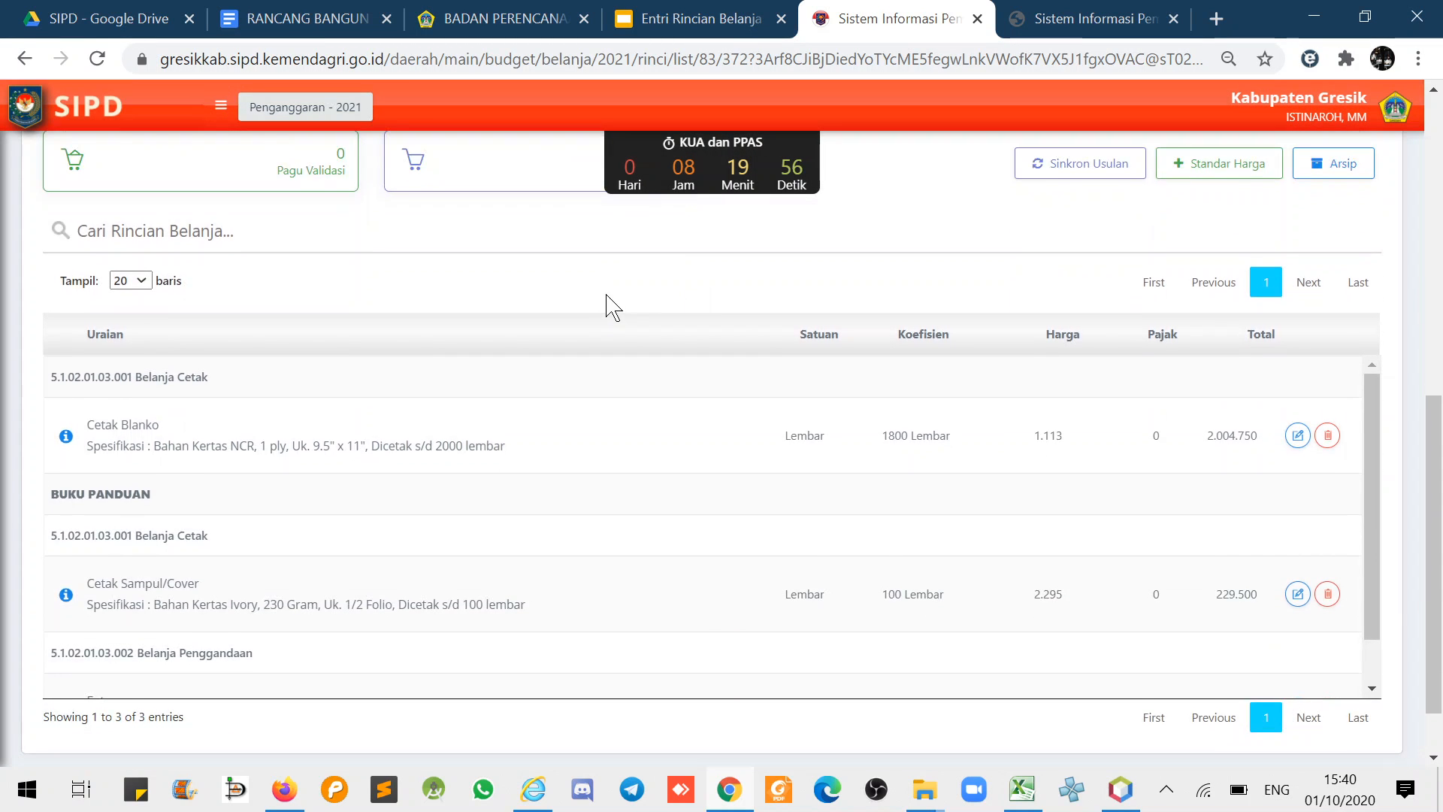
pyautogui.scroll(-1, 415, 551)
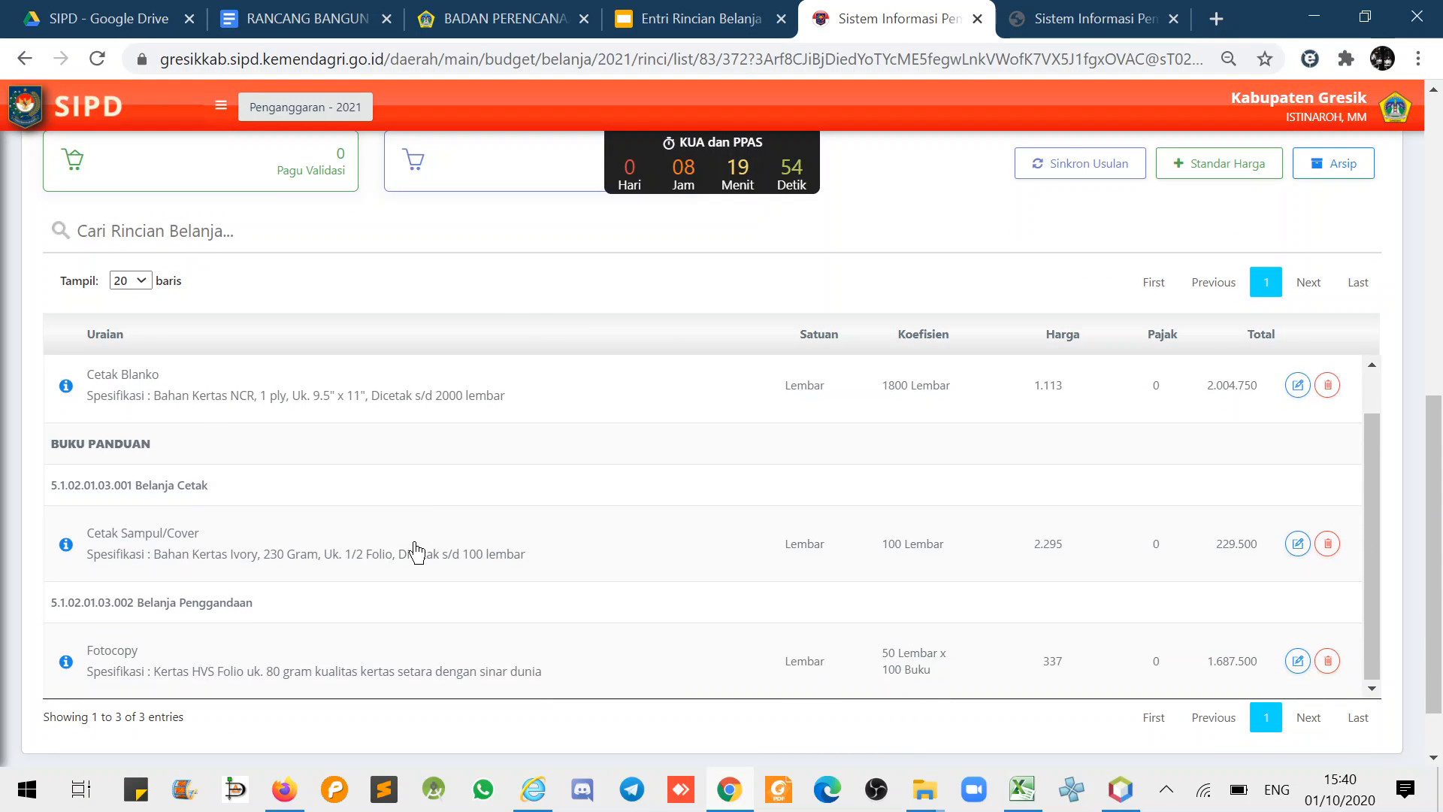
pyautogui.scroll(1, 392, 545)
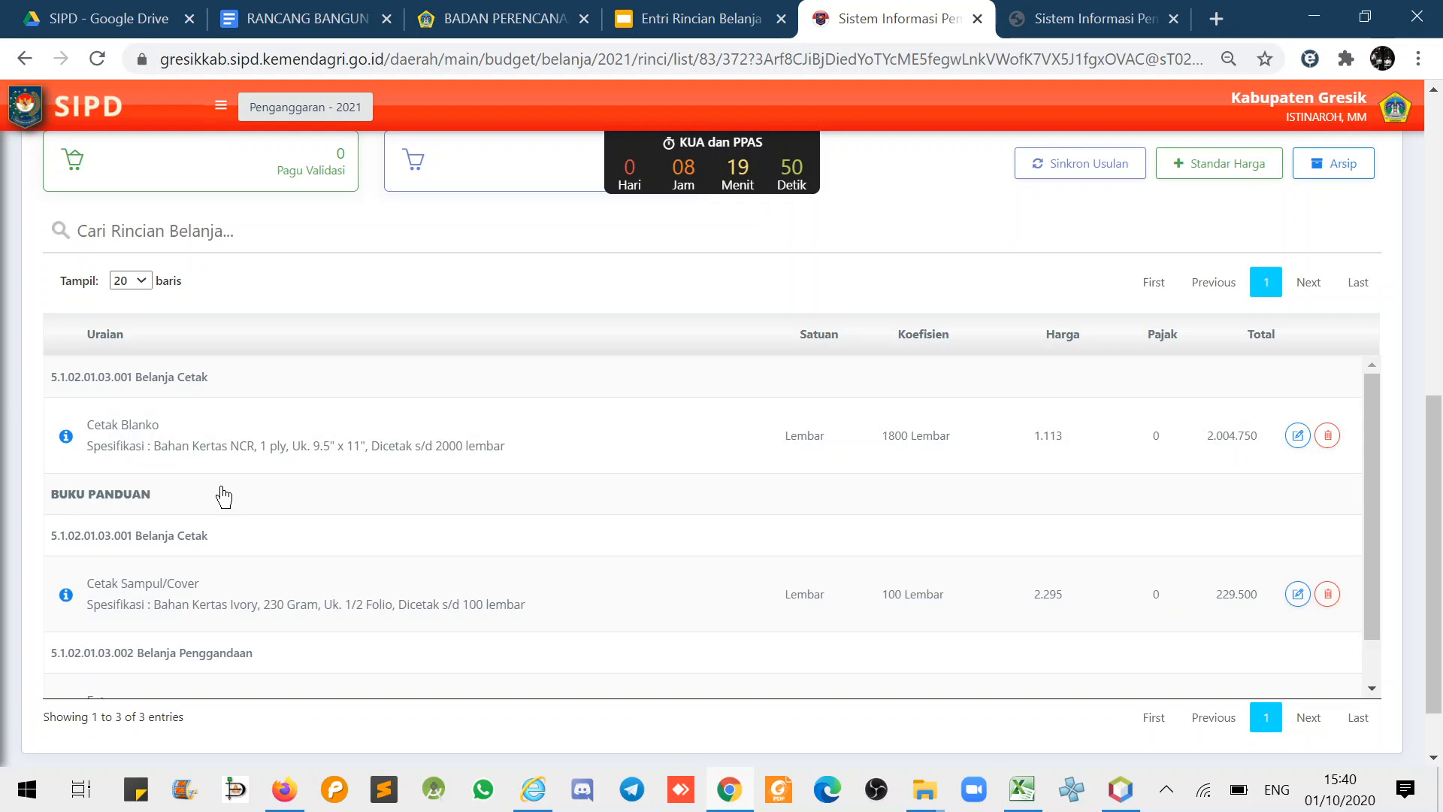
pyautogui.scroll(1, 868, 319)
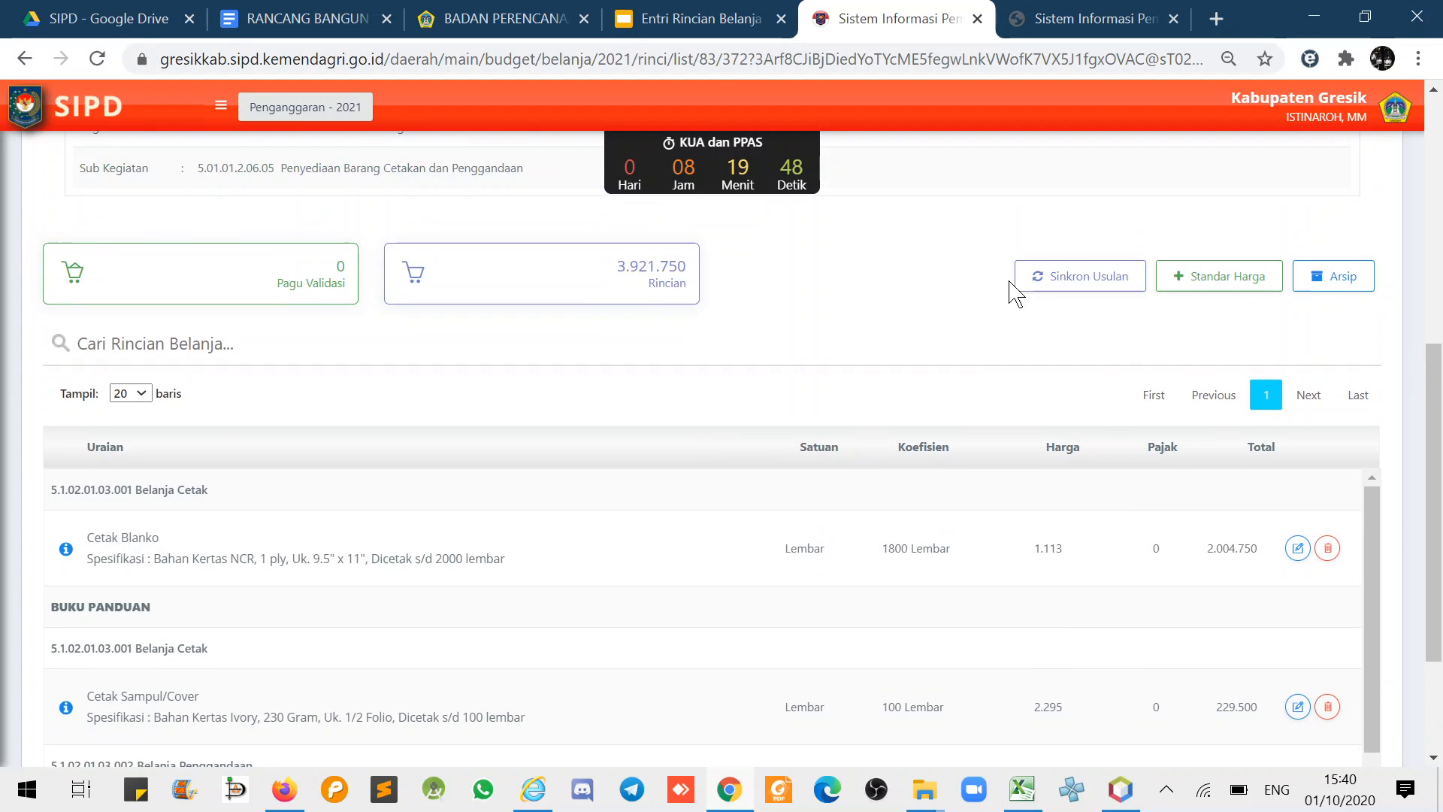
pyautogui.click(1195, 278)
# - Set Belanja Barang Jasa dan Modal, account 5.1.02.01.03.002 Belanja Penggandaan, and SBU price standard
pyautogui.click(1137, 190)
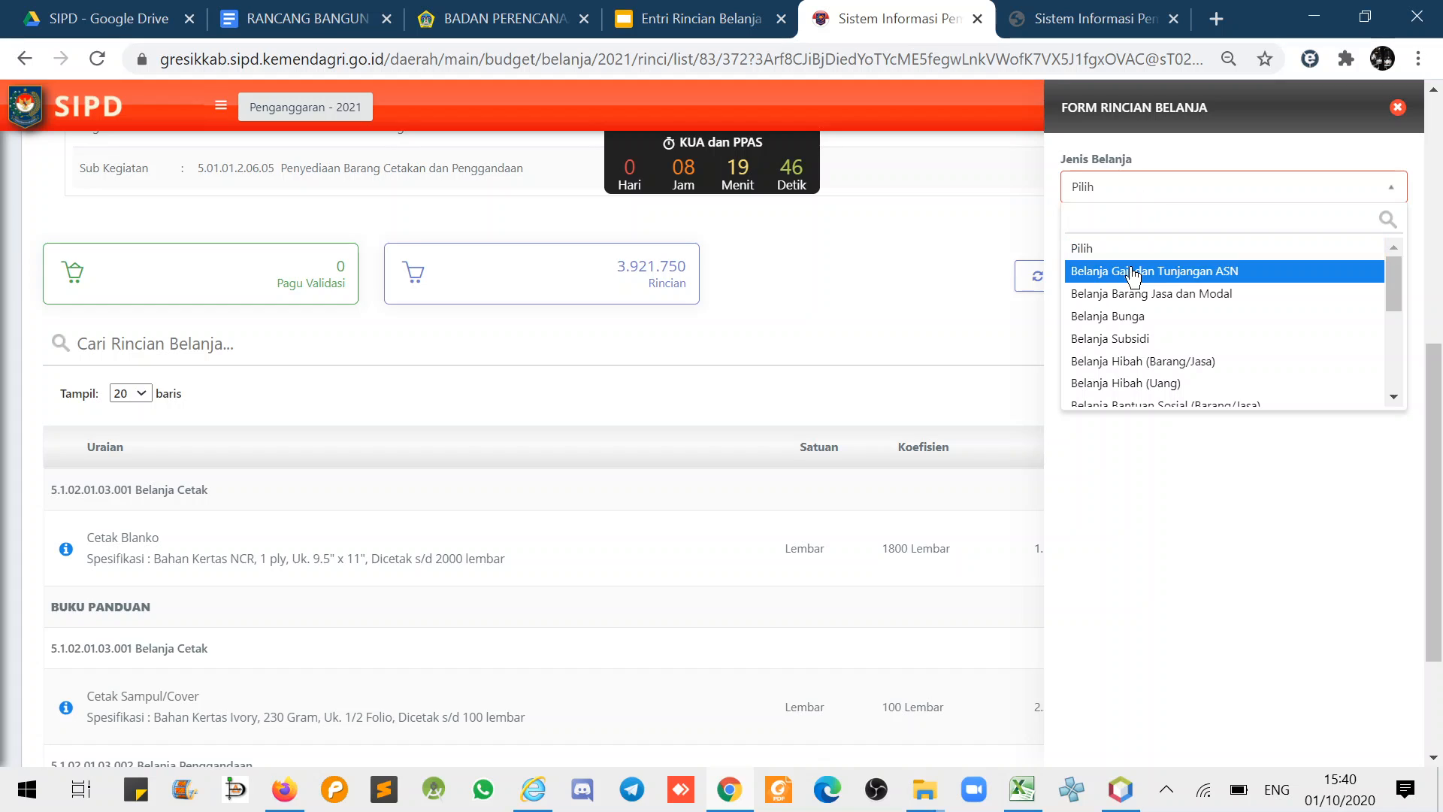
pyautogui.click(1128, 291)
pyautogui.click(1126, 266)
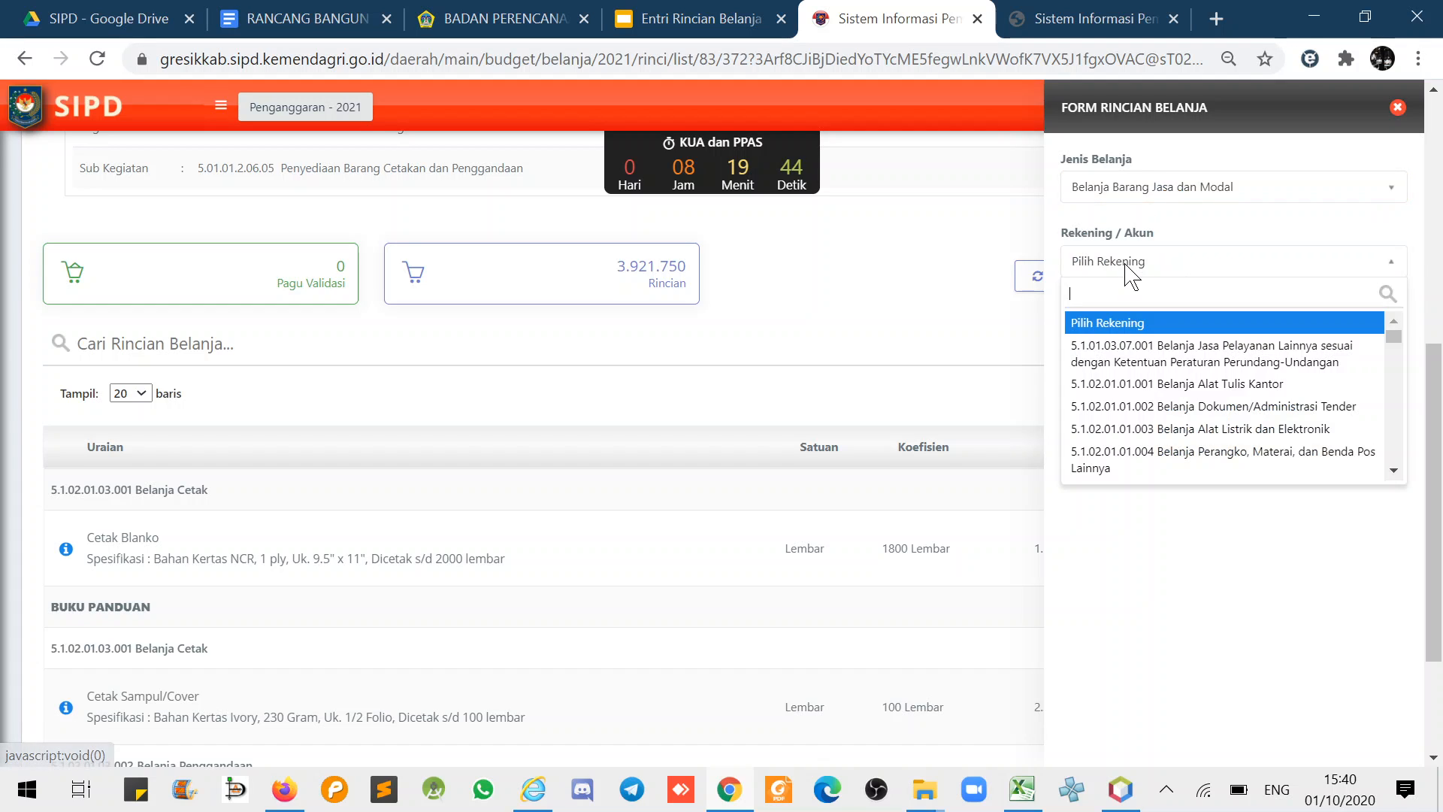
pyautogui.write('pengg')
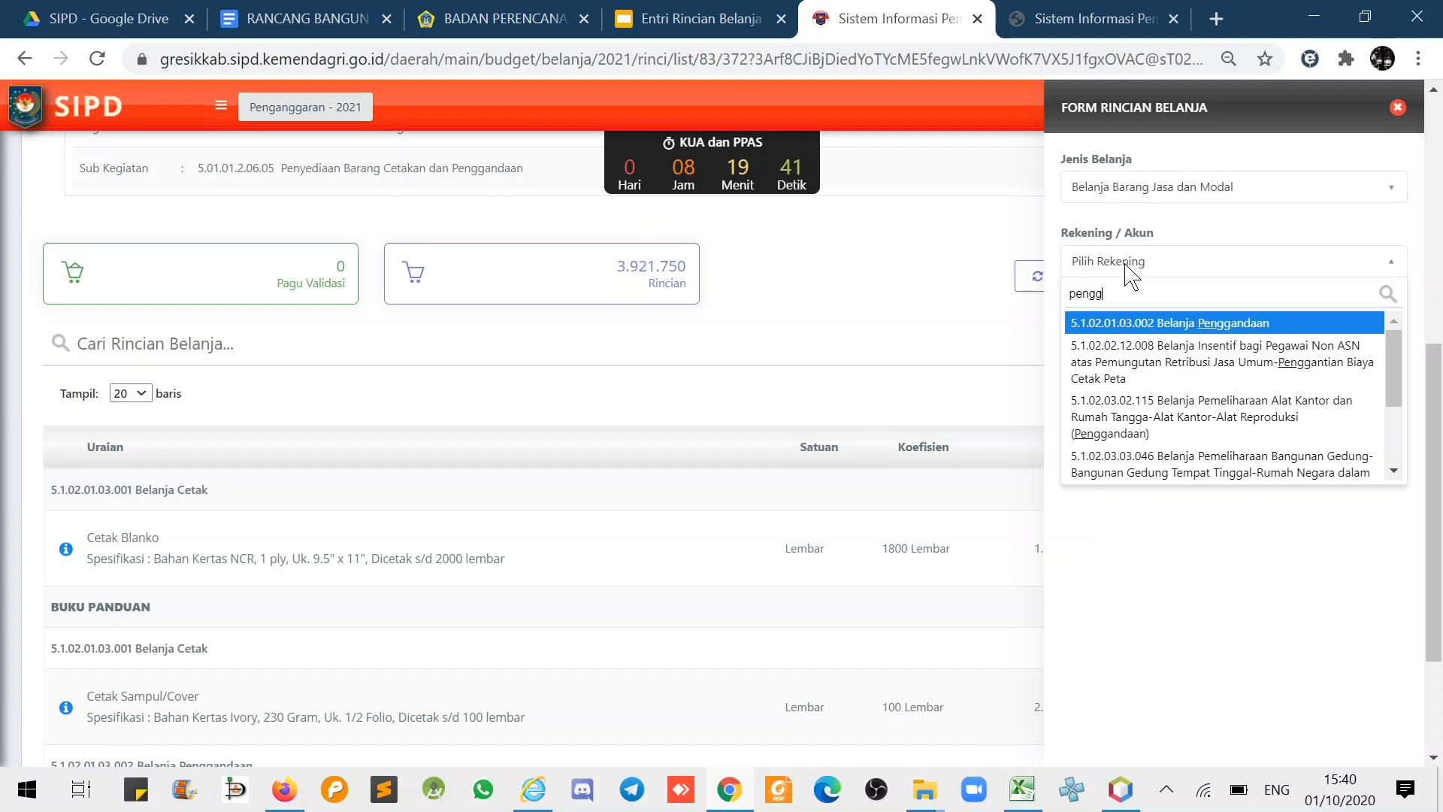
pyautogui.click(1169, 330)
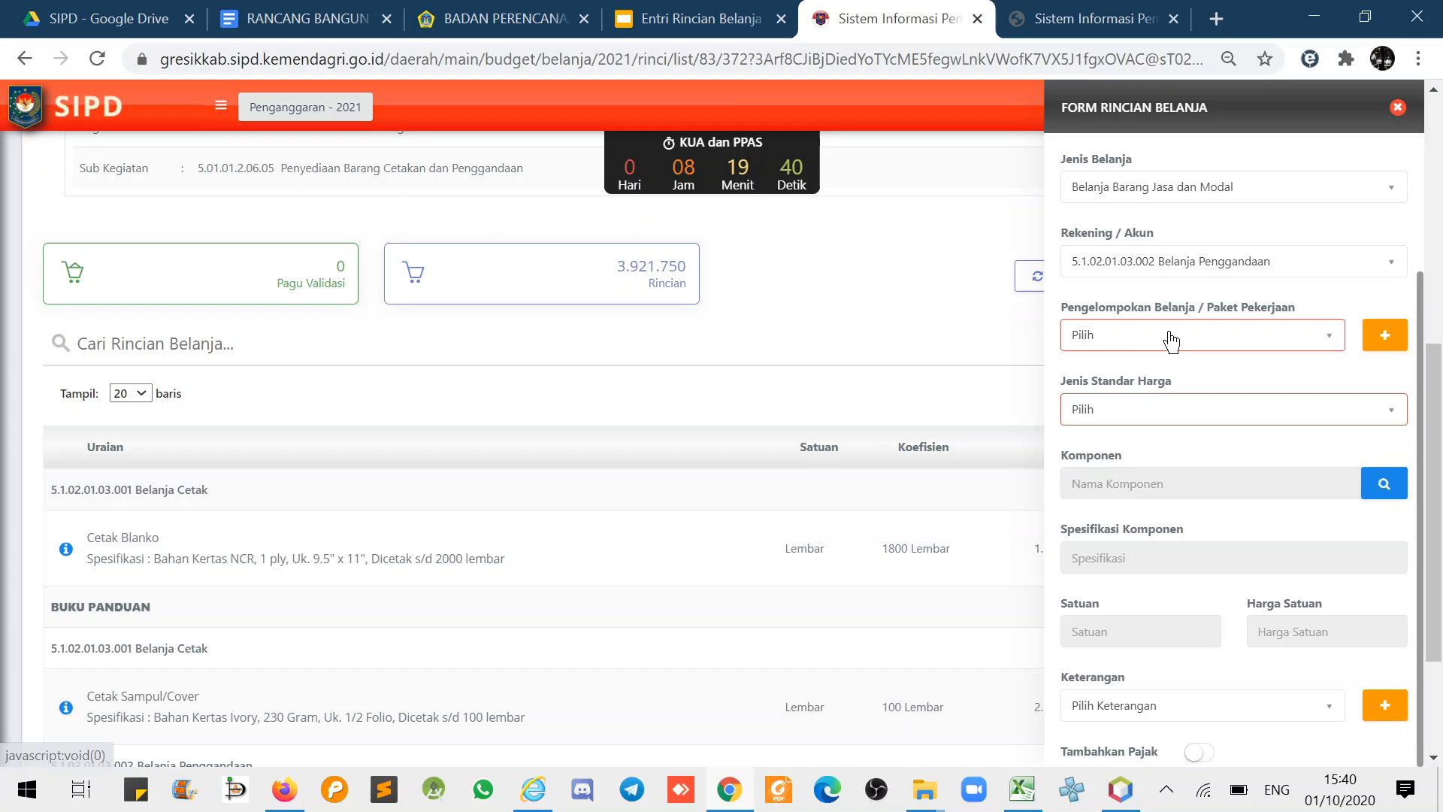
pyautogui.click(1160, 411)
pyautogui.click(1083, 515)
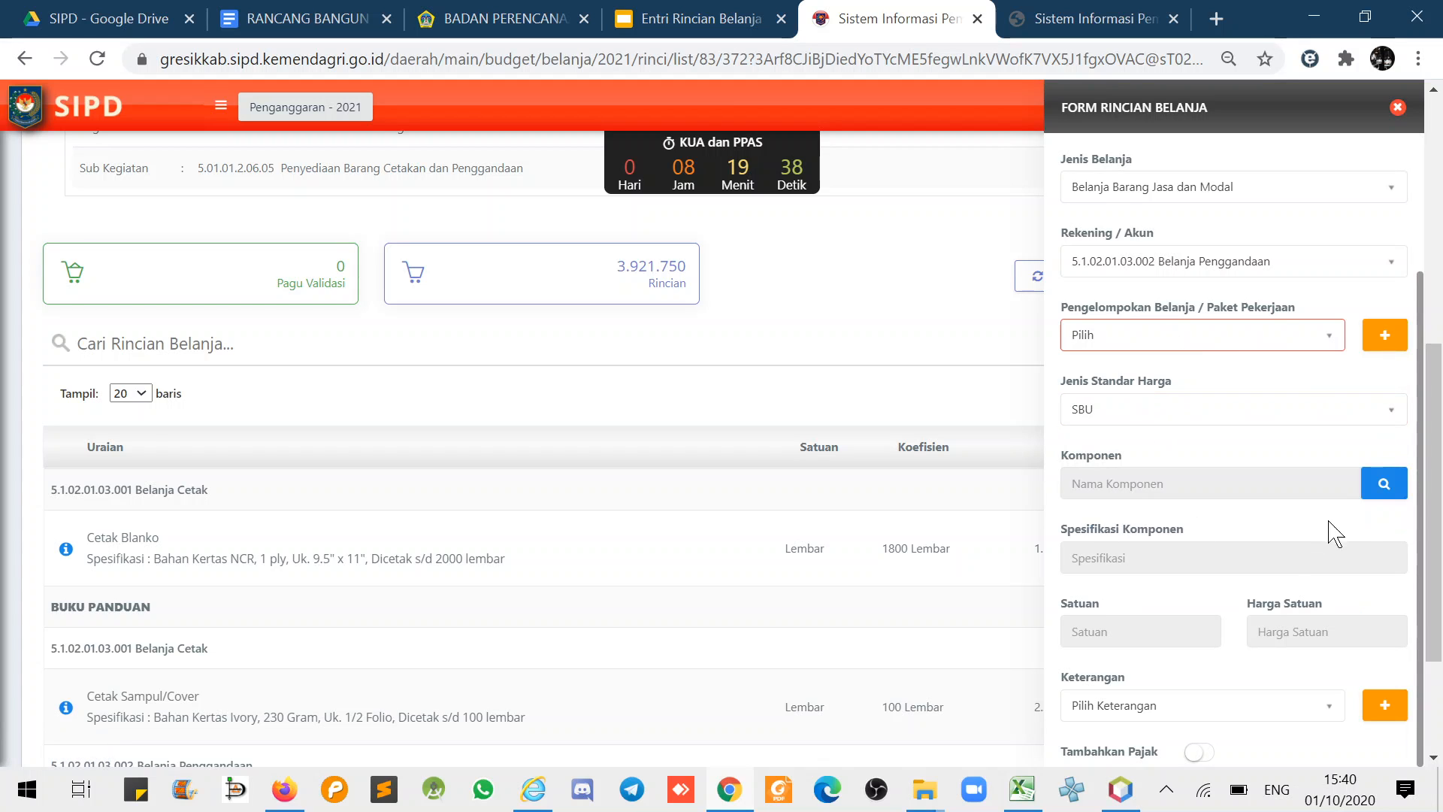
# - Pick Pengggandaan A4/F4 at 300, enter 200000 Lembar, and save the 60.000.000 line
pyautogui.click(1385, 483)
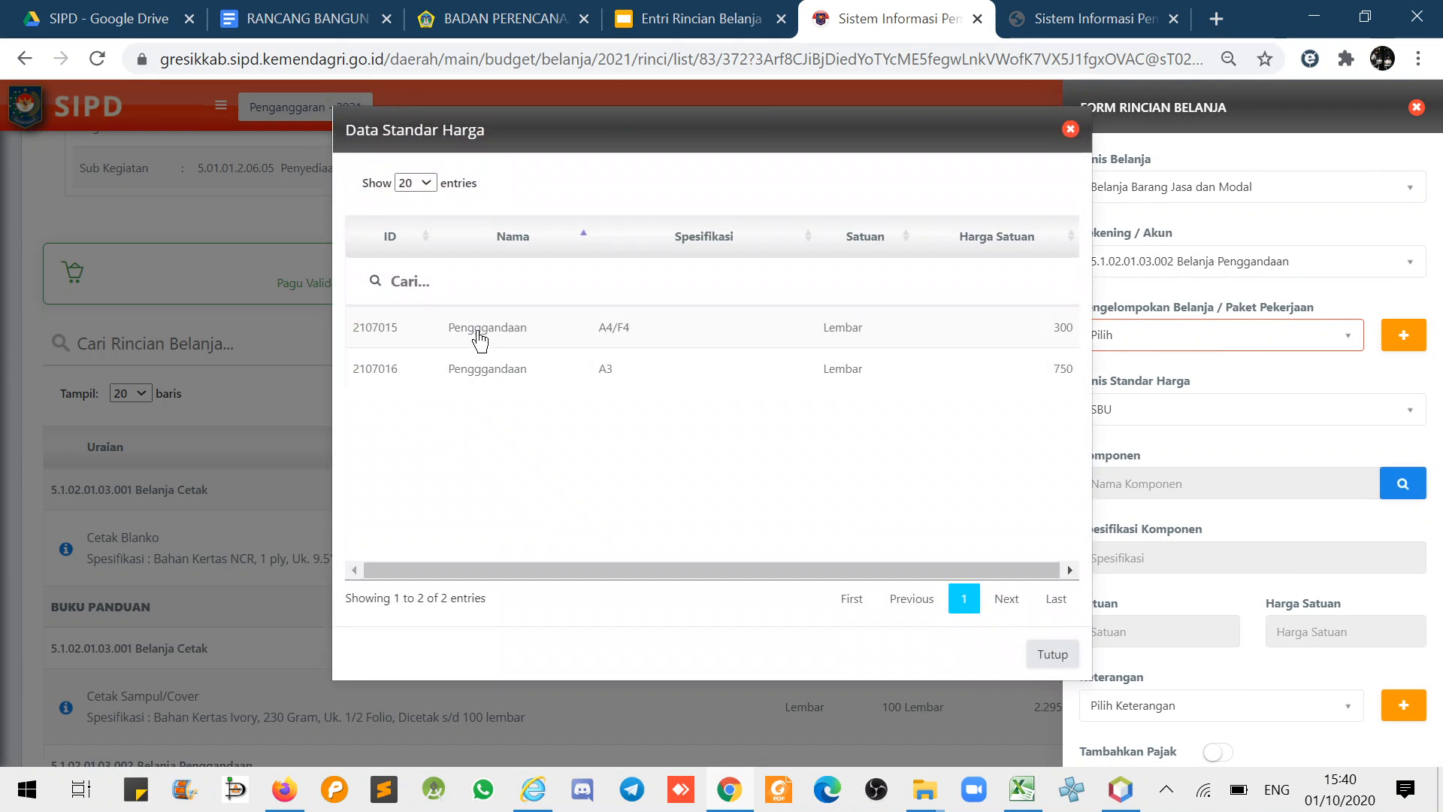
pyautogui.click(480, 331)
pyautogui.scroll(-3, 1232, 451)
pyautogui.click(1141, 554)
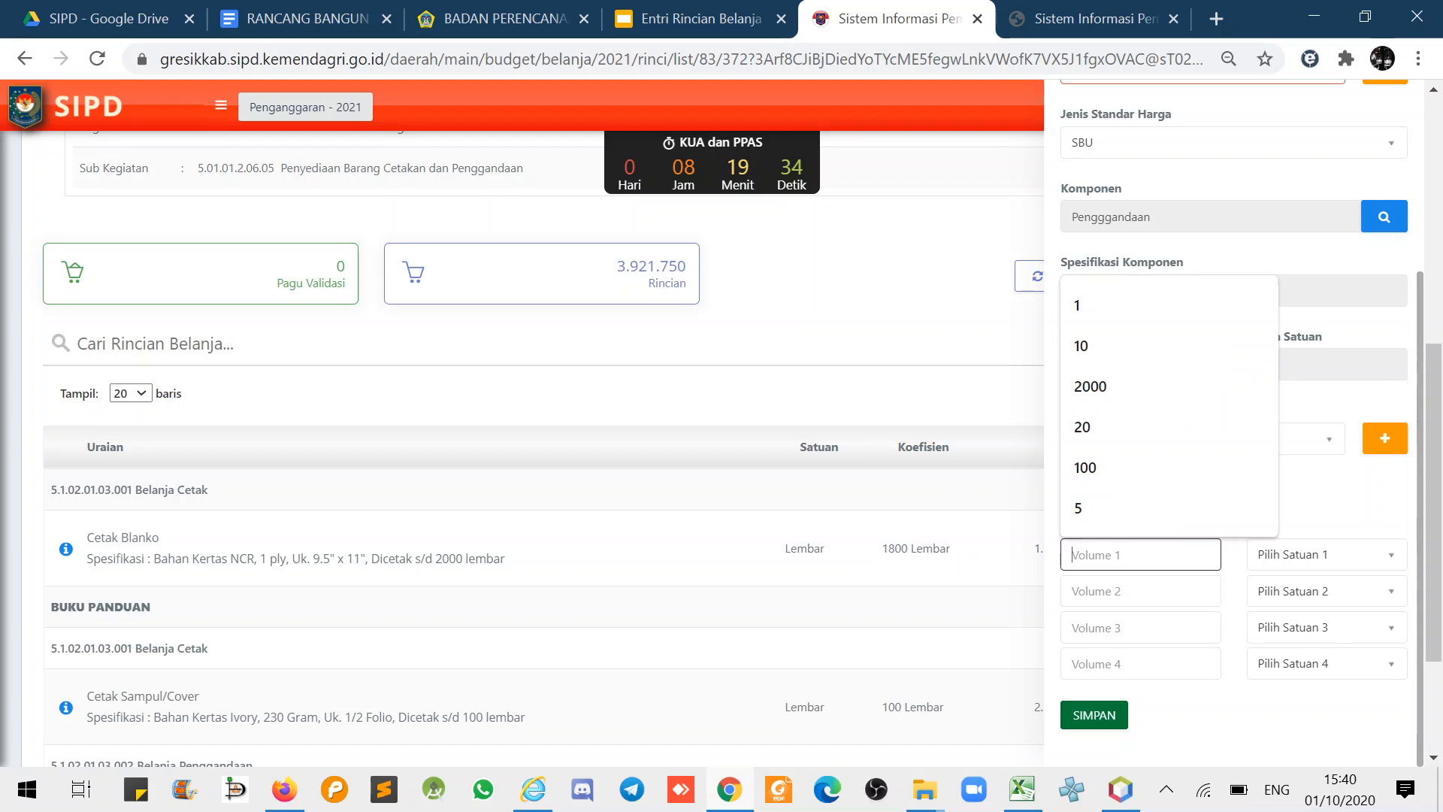
pyautogui.click(1120, 399)
pyautogui.write('00000')
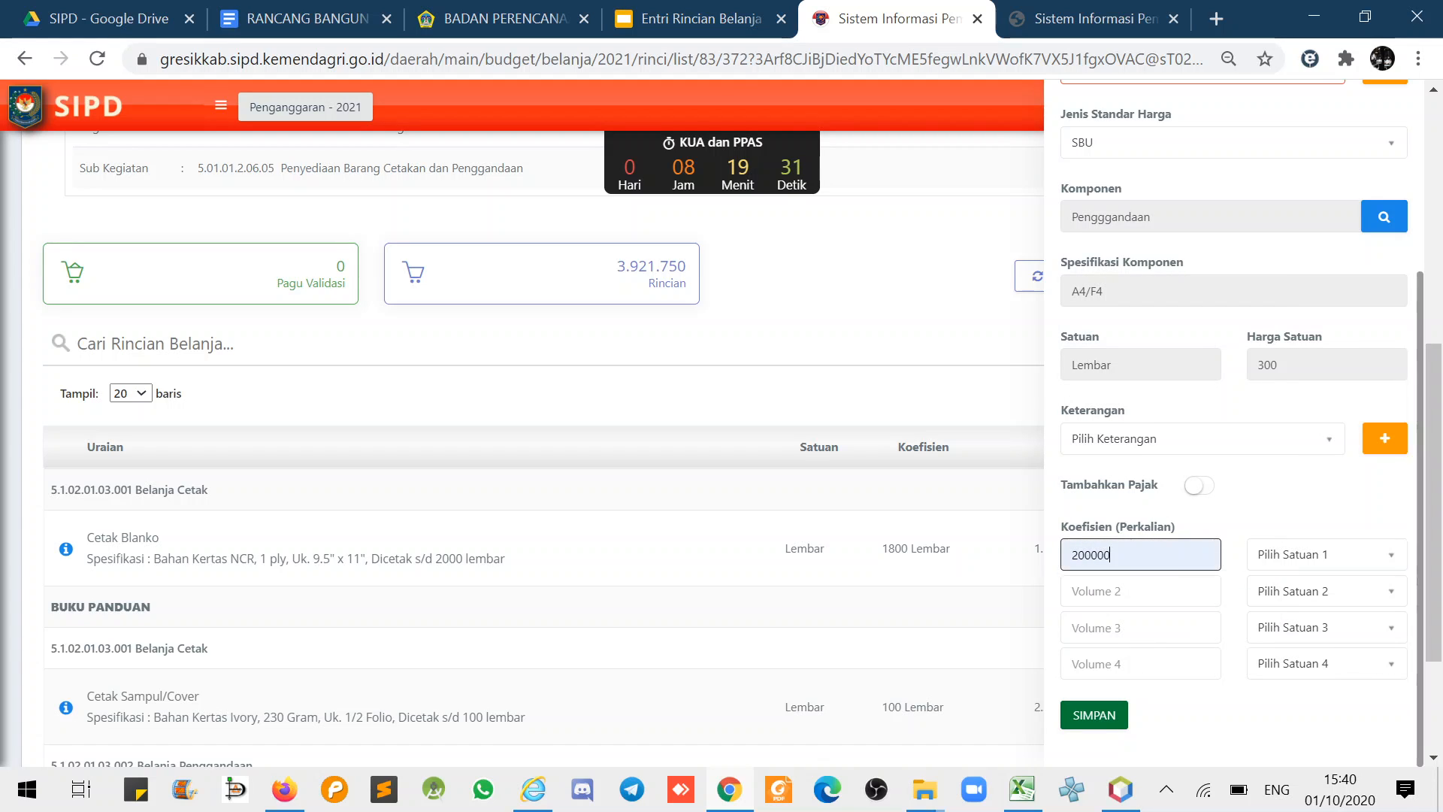
pyautogui.click(1283, 557)
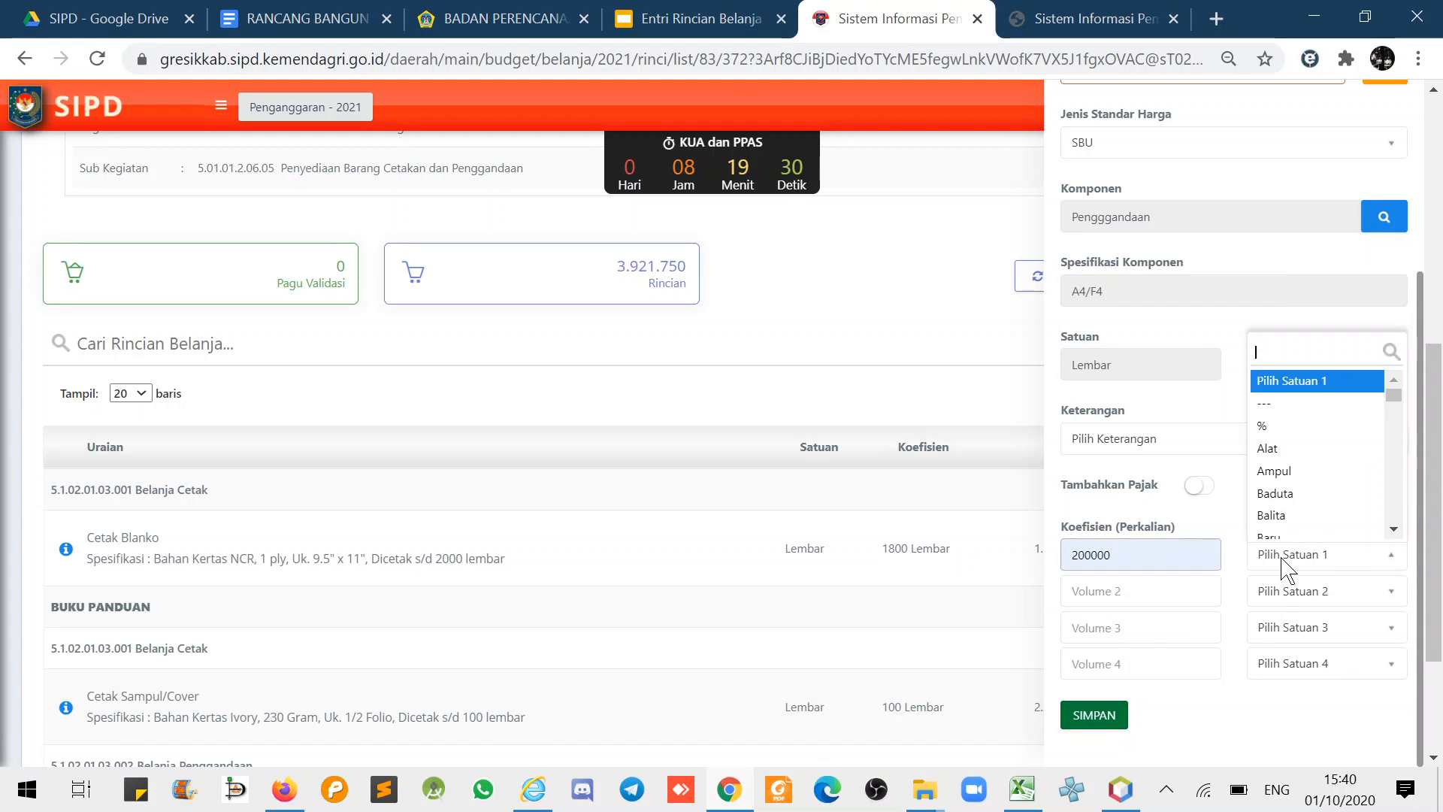
pyautogui.write('lemb')
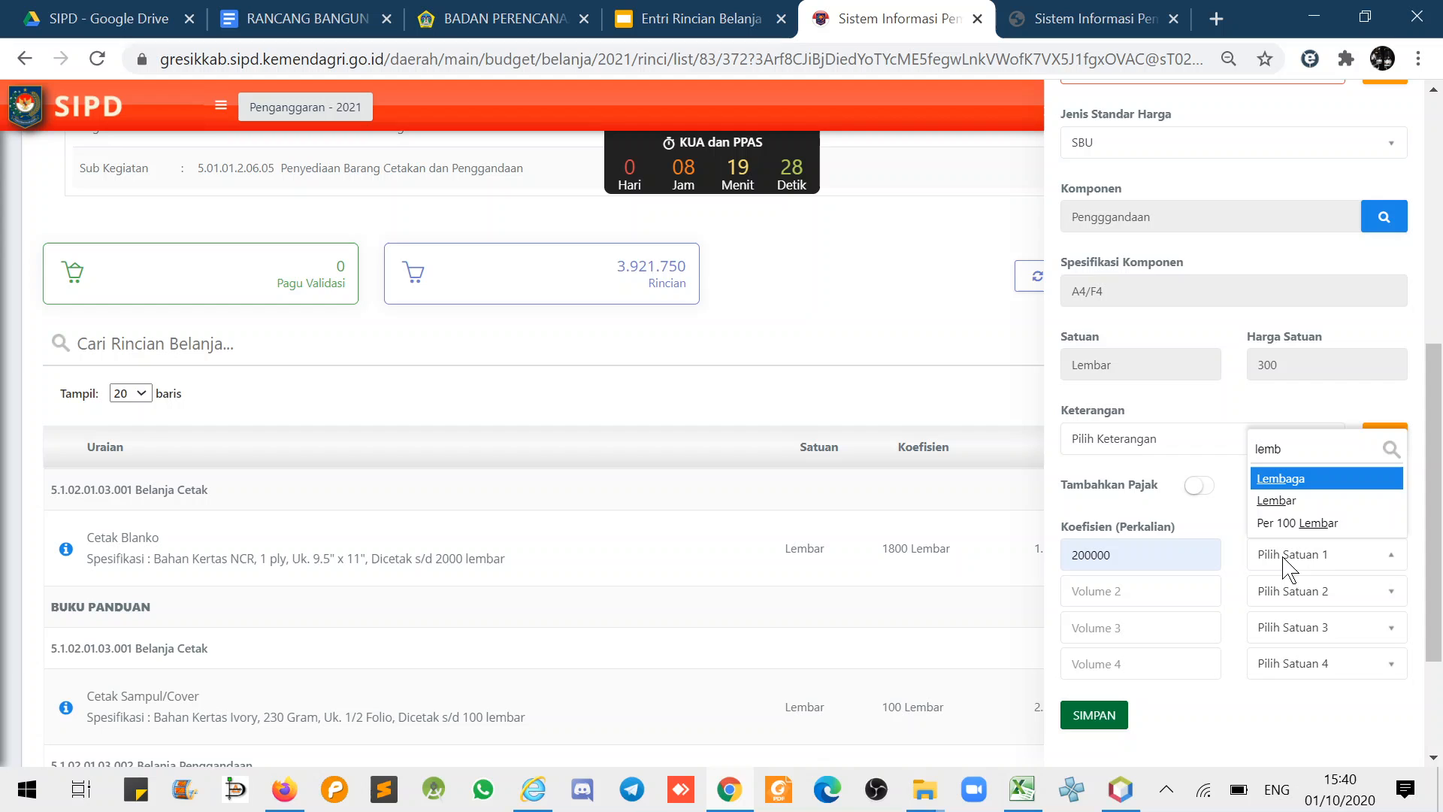
pyautogui.click(1278, 500)
pyautogui.click(1105, 718)
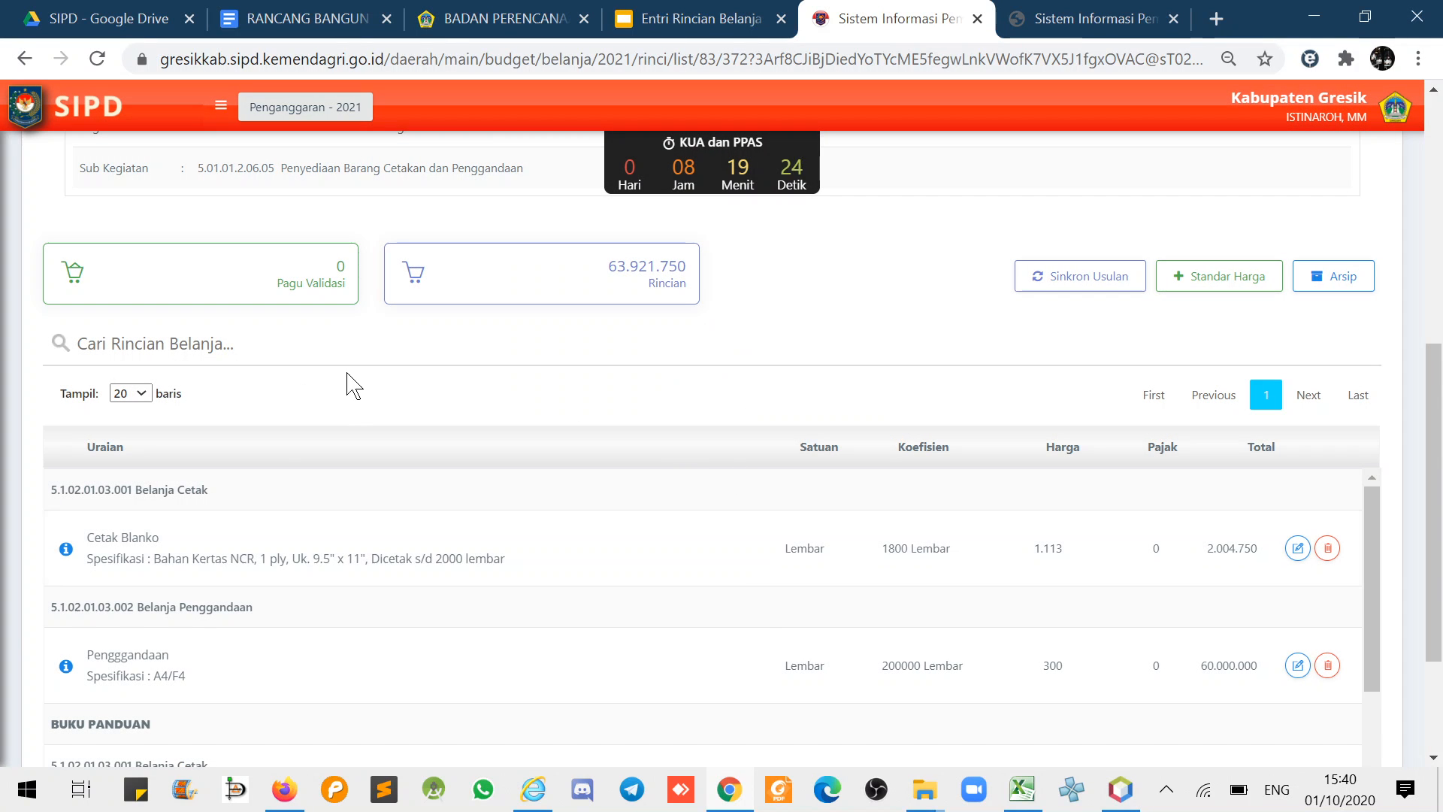
pyautogui.scroll(-2, 348, 383)
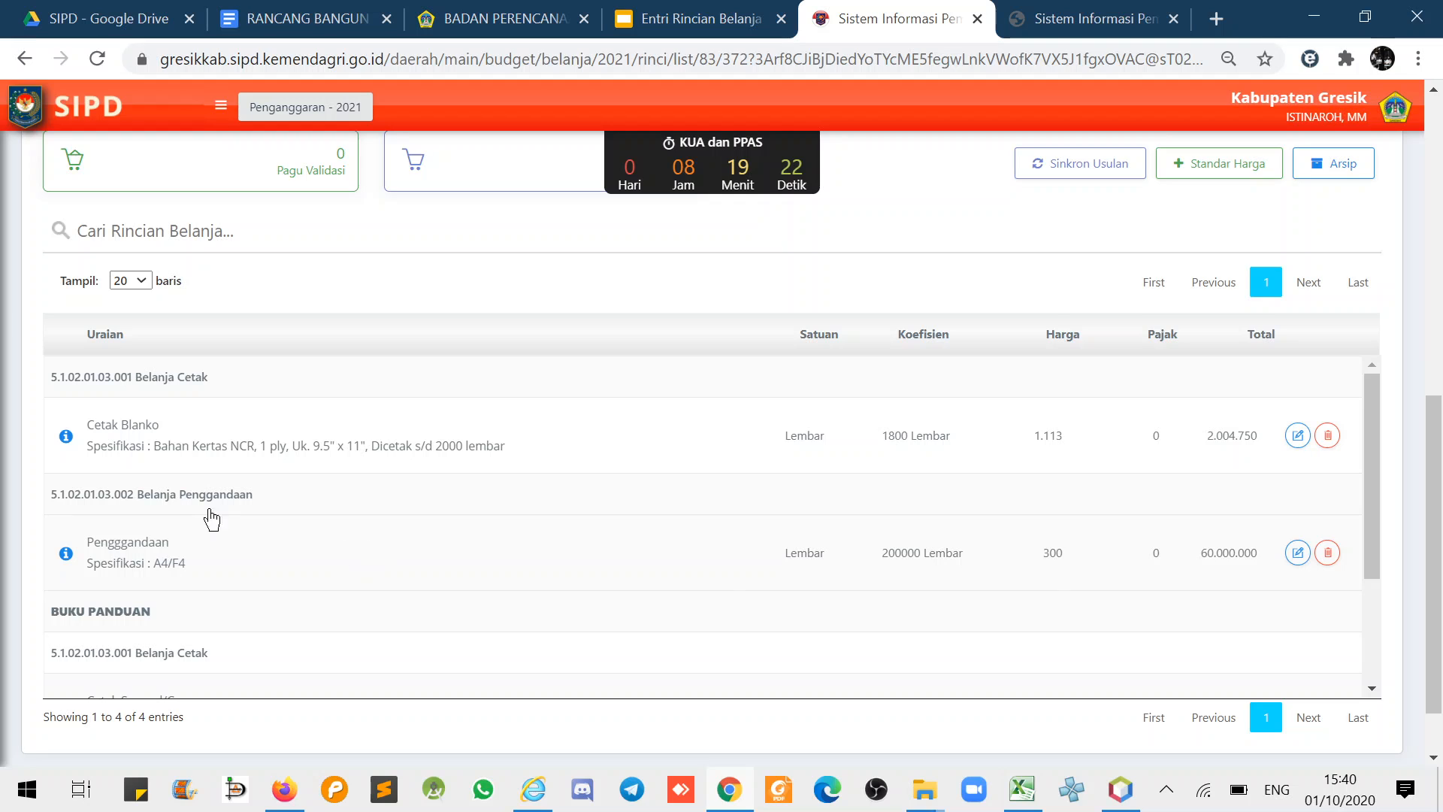
pyautogui.moveTo(113, 395); pyautogui.dragTo(175, 388)
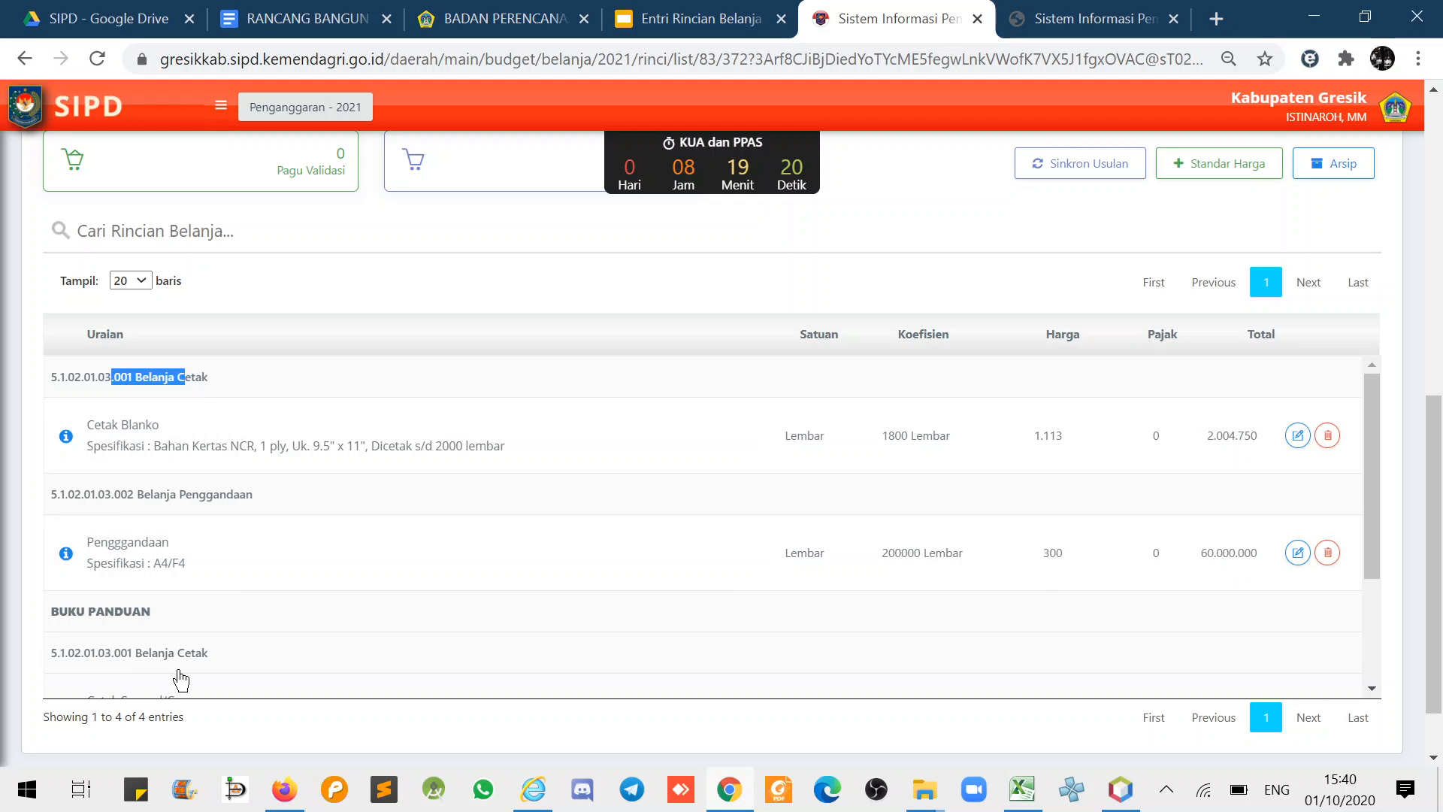
pyautogui.moveTo(114, 660); pyautogui.dragTo(175, 672)
pyautogui.scroll(-4, 226, 580)
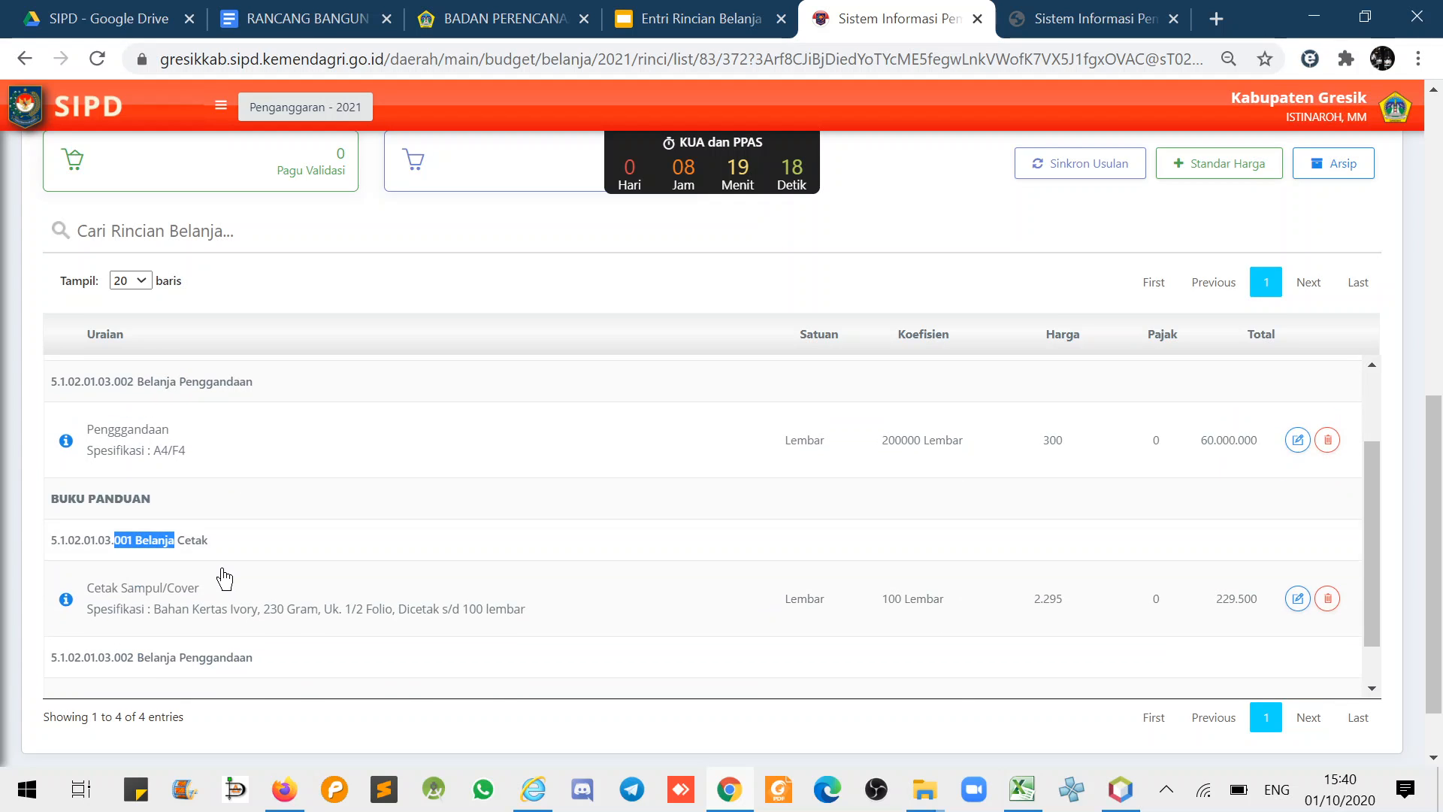
pyautogui.scroll(3, 224, 580)
pyautogui.scroll(1, 222, 580)
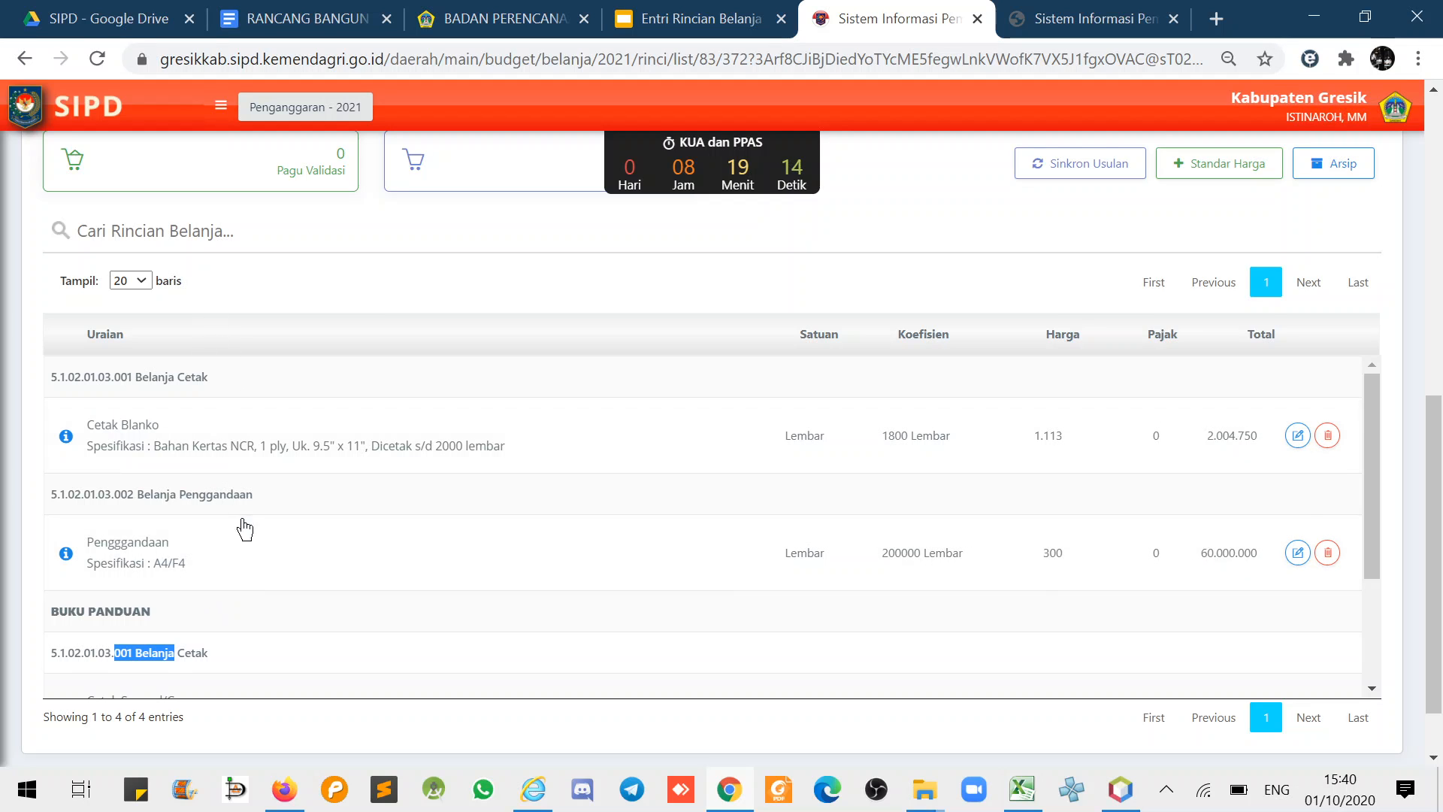
pyautogui.scroll(-2, 244, 529)
pyautogui.scroll(-1, 147, 598)
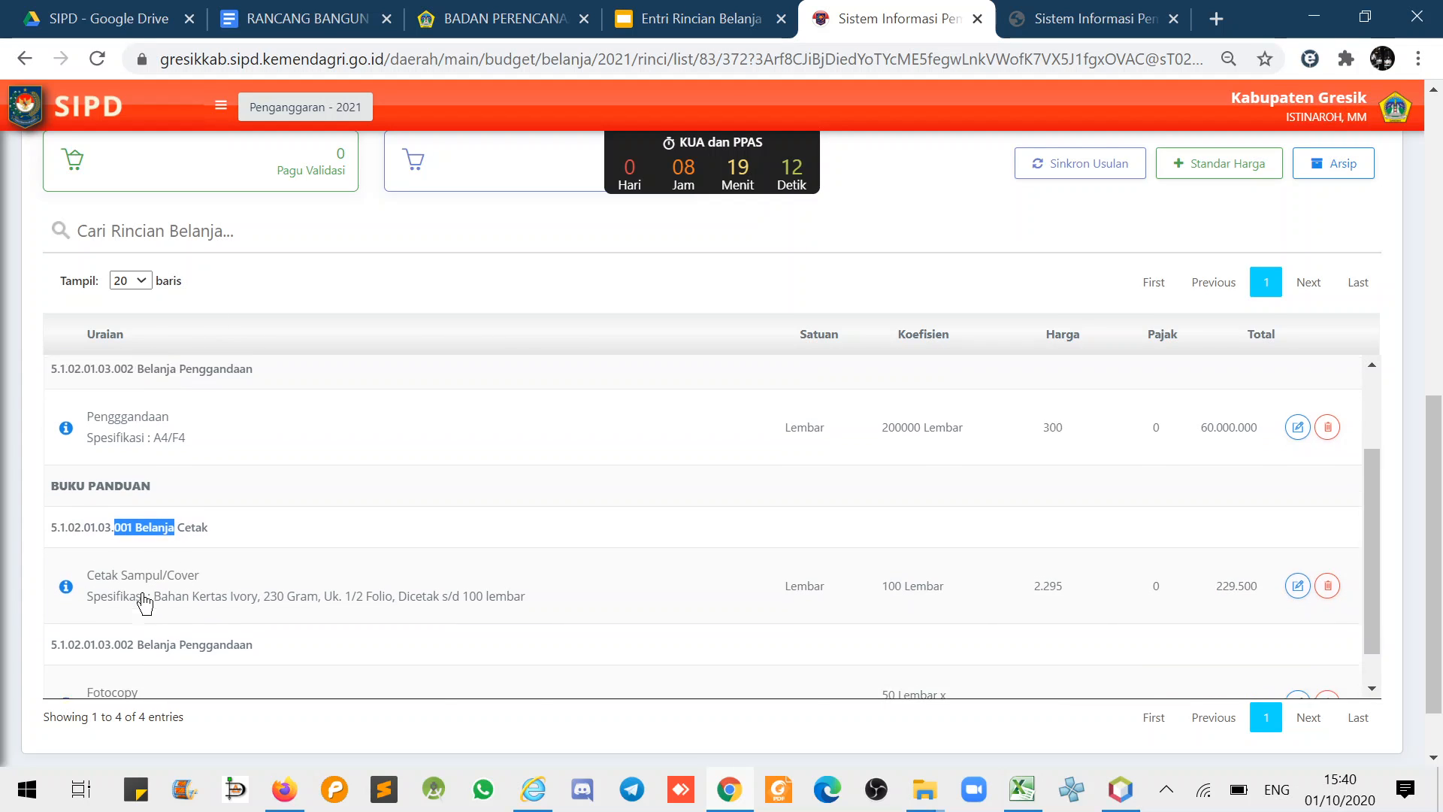
pyautogui.scroll(-1, 180, 598)
pyautogui.scroll(3, 207, 591)
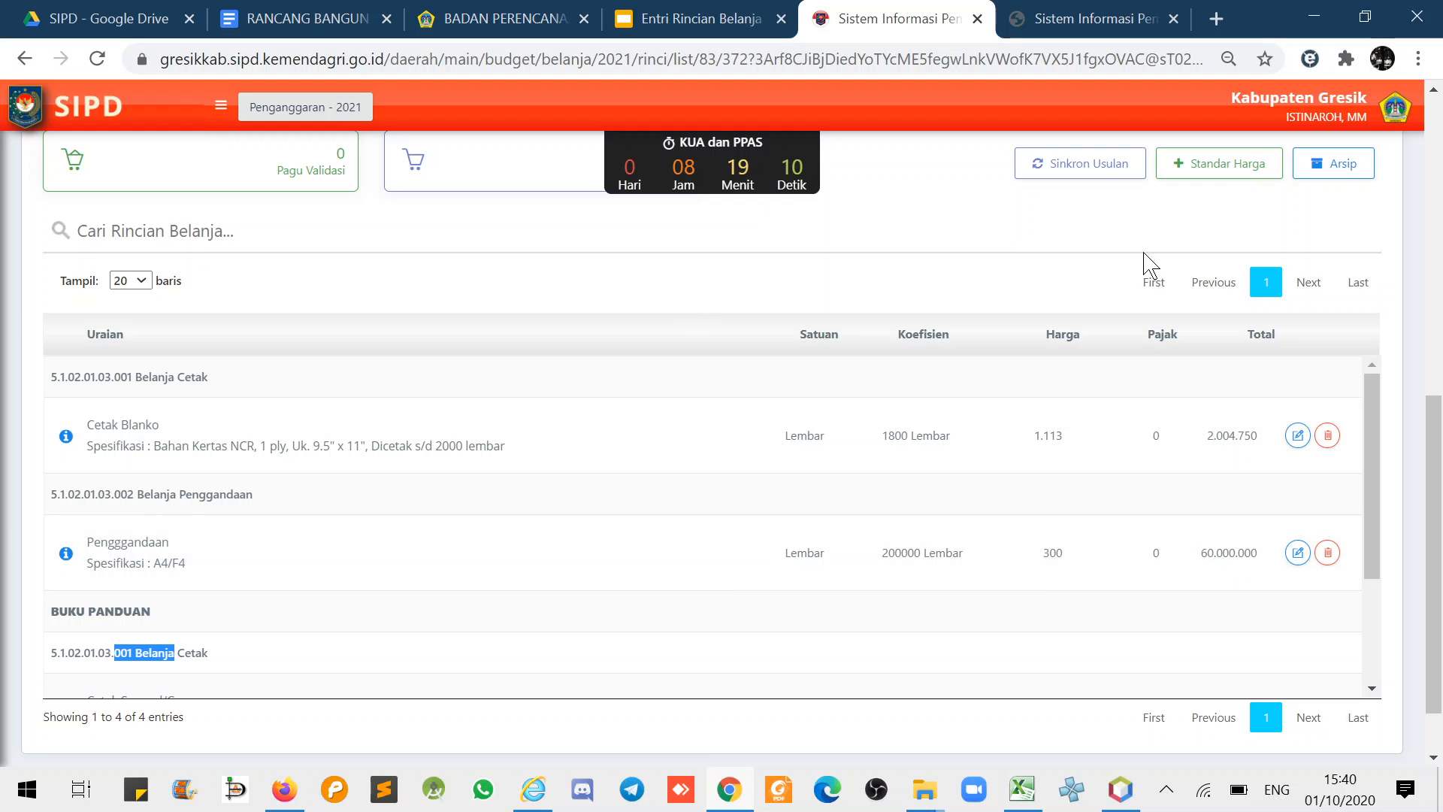
# - Start a new detail with account 5.1.02.01.03.001 Belanja Cetak and SSH price standard
pyautogui.click(1217, 173)
pyautogui.click(1108, 187)
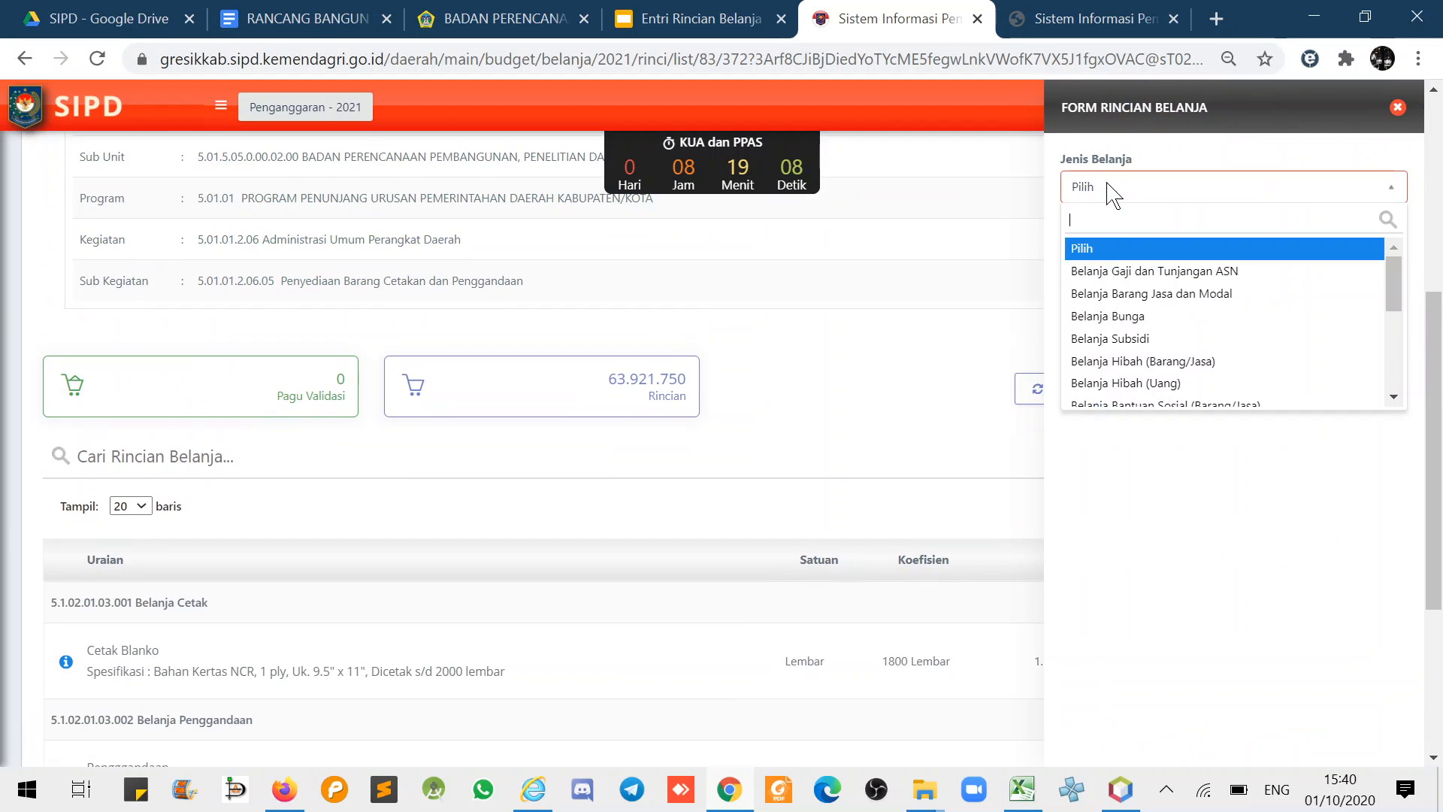
pyautogui.click(1125, 301)
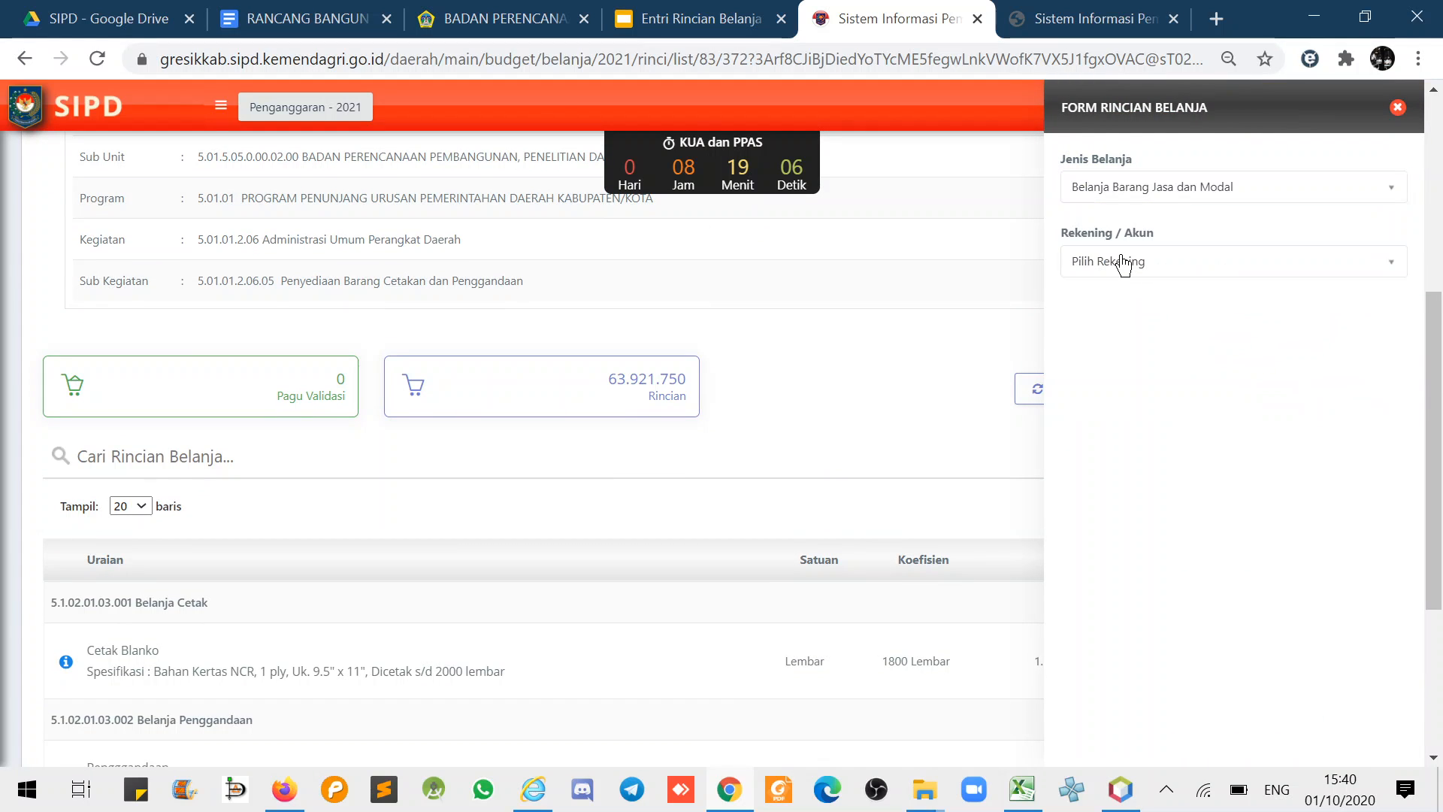
pyautogui.click(1124, 263)
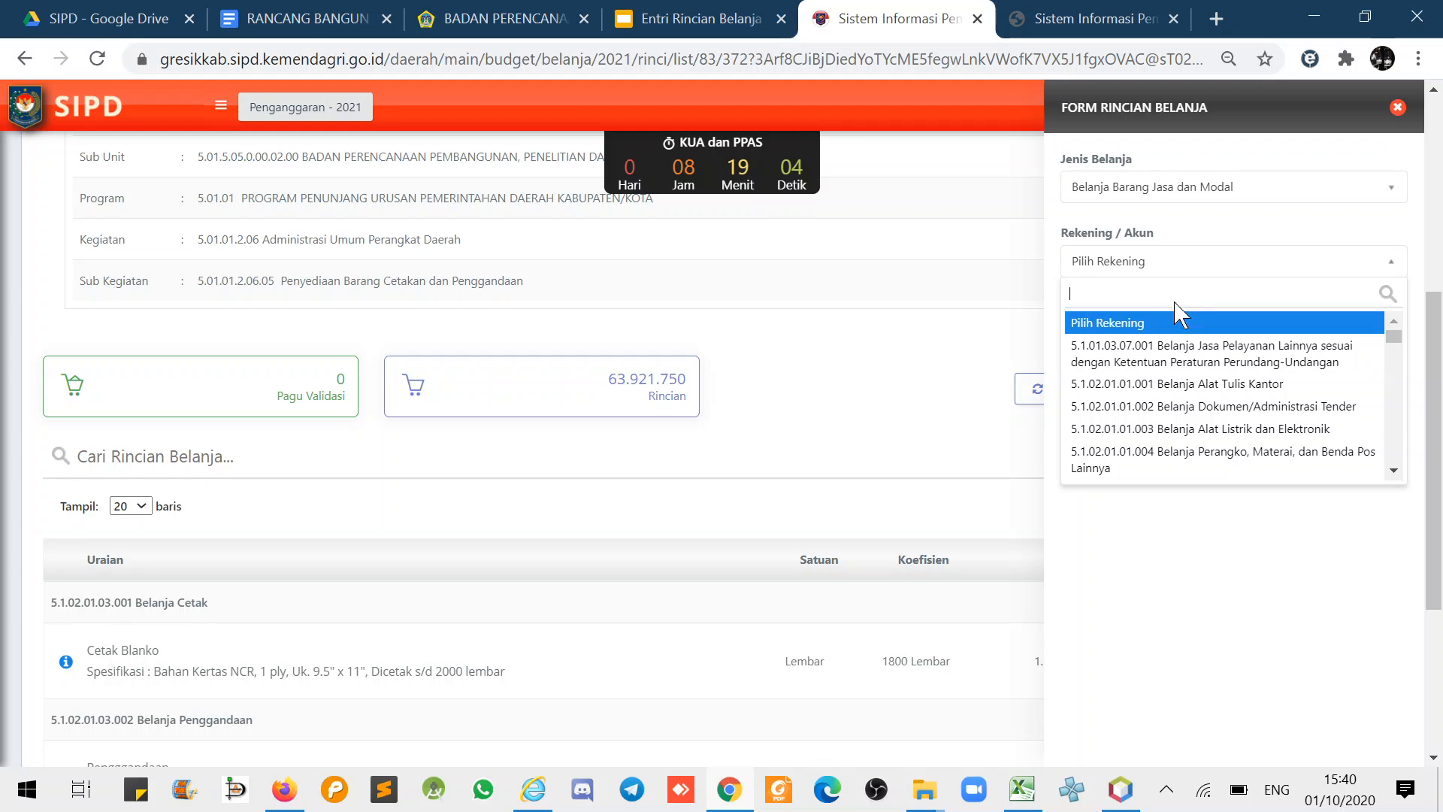
pyautogui.write('cetak')
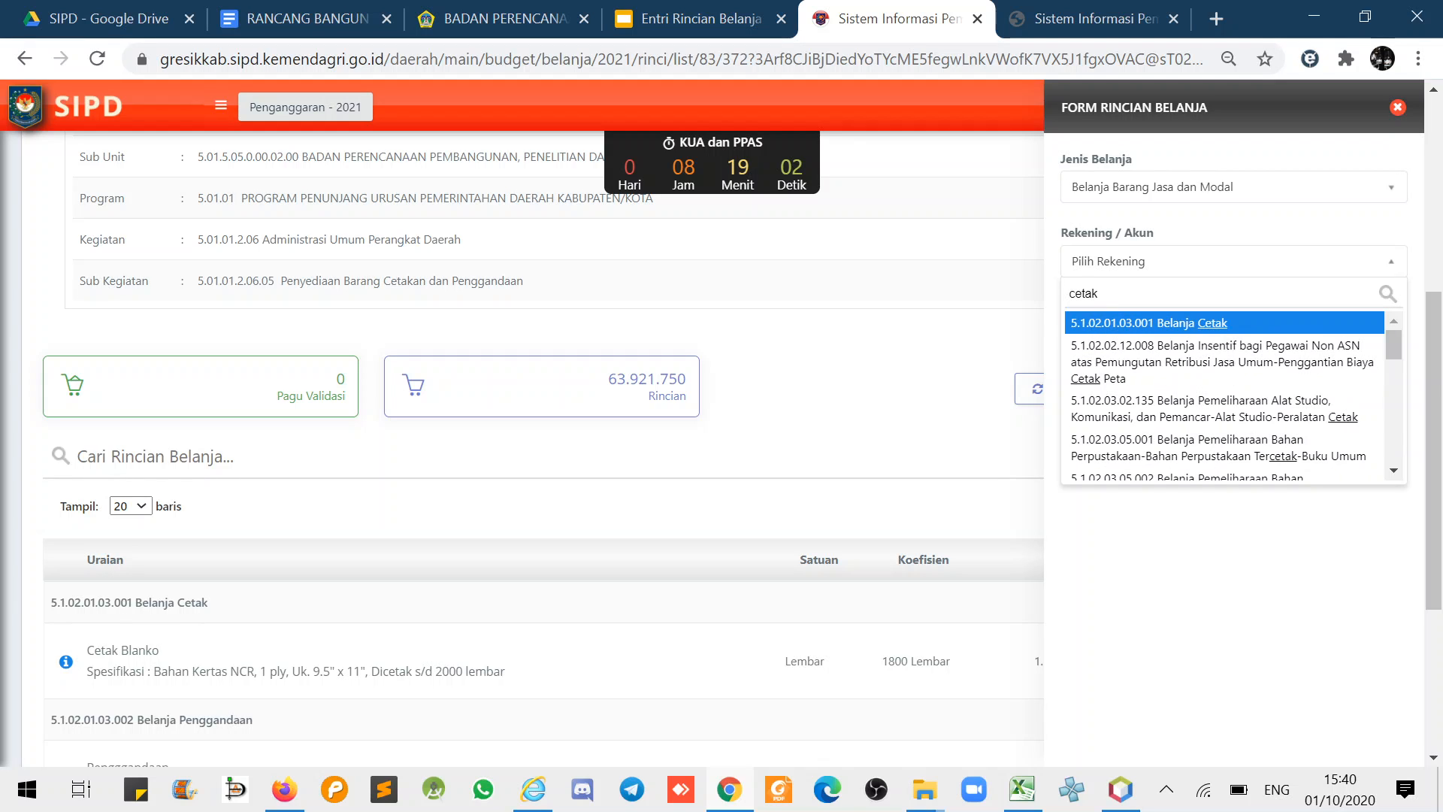
pyautogui.click(1254, 328)
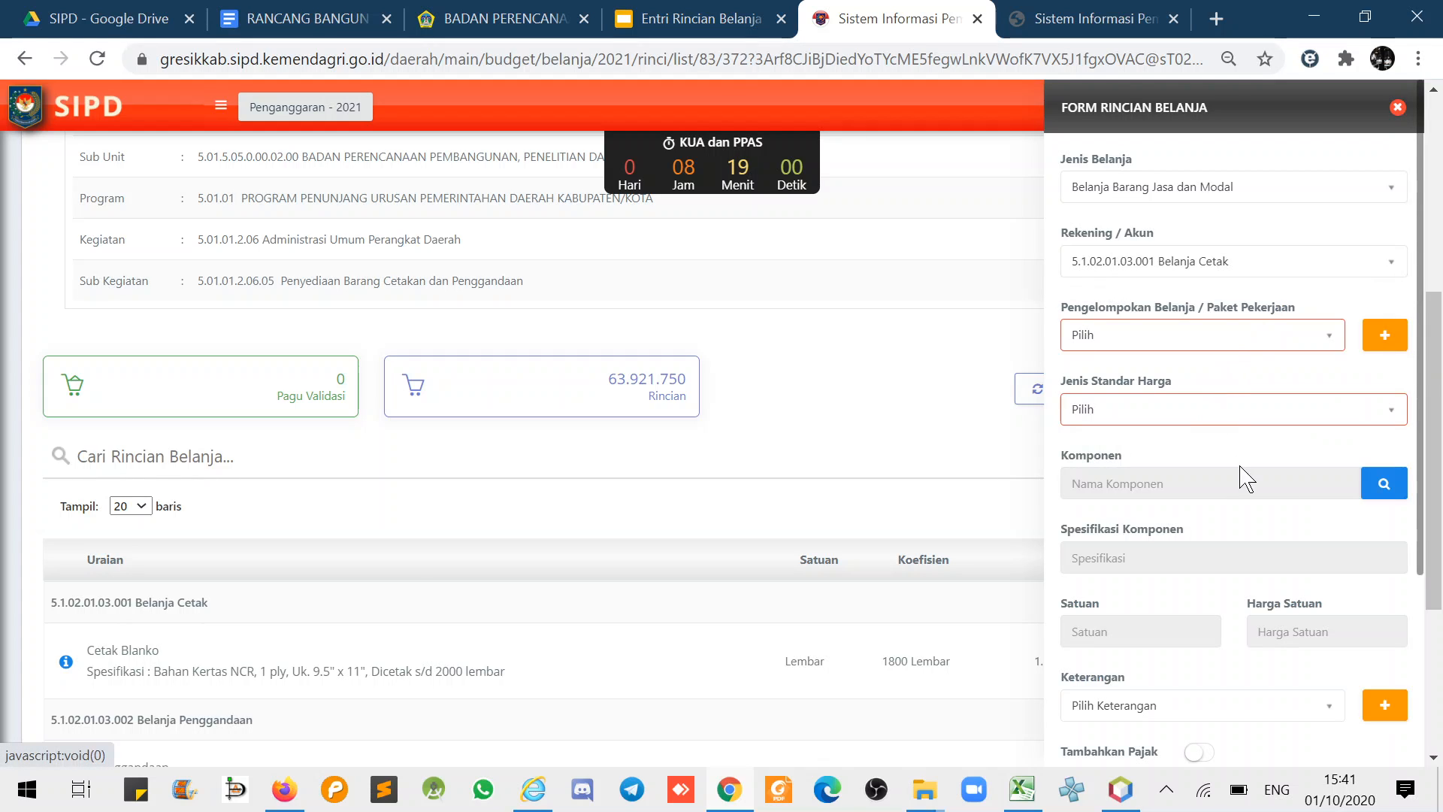
pyautogui.click(1234, 419)
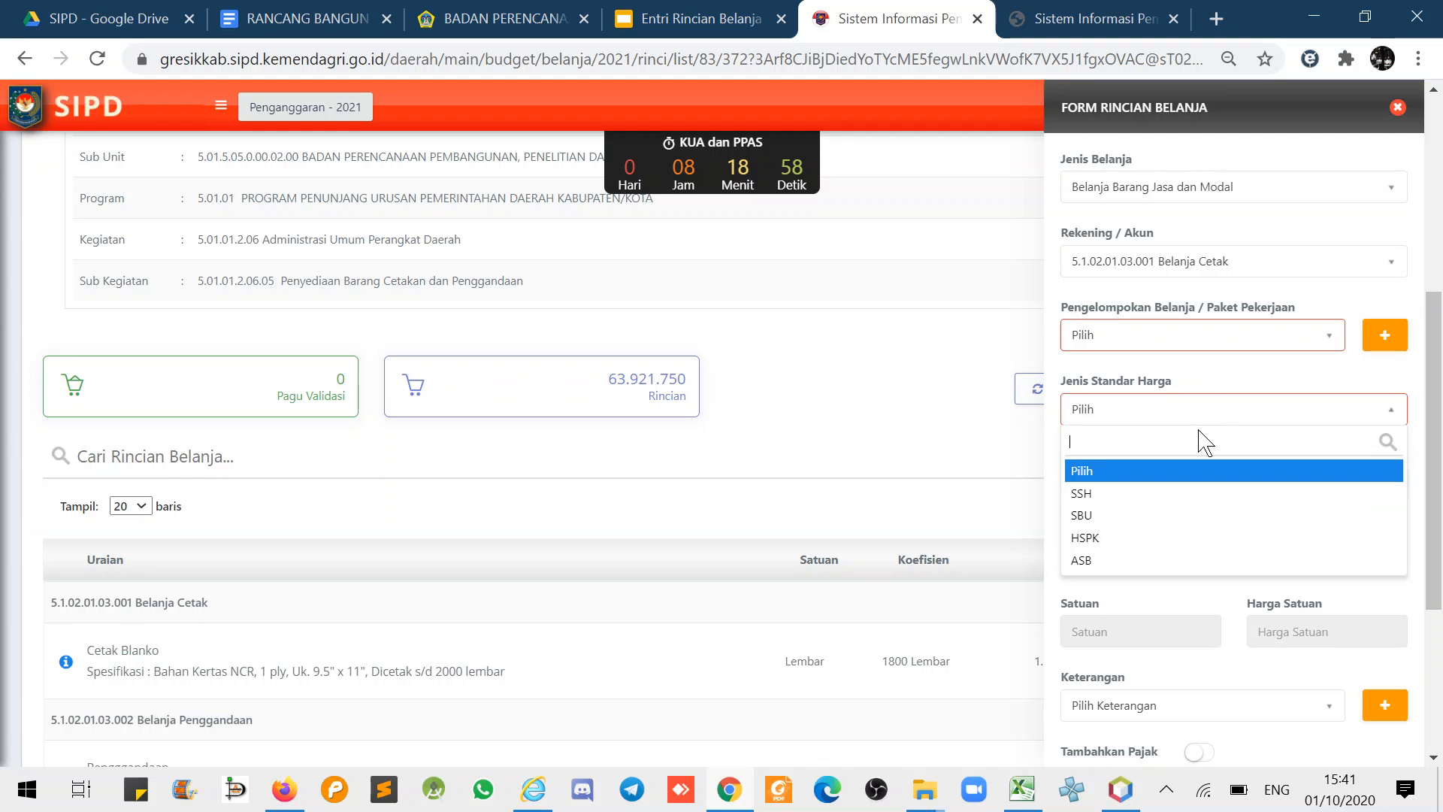
pyautogui.click(1123, 494)
# - Page through the catalogue and pick the BC Concorde Cetak Stop Map component at 3.982
pyautogui.click(1375, 489)
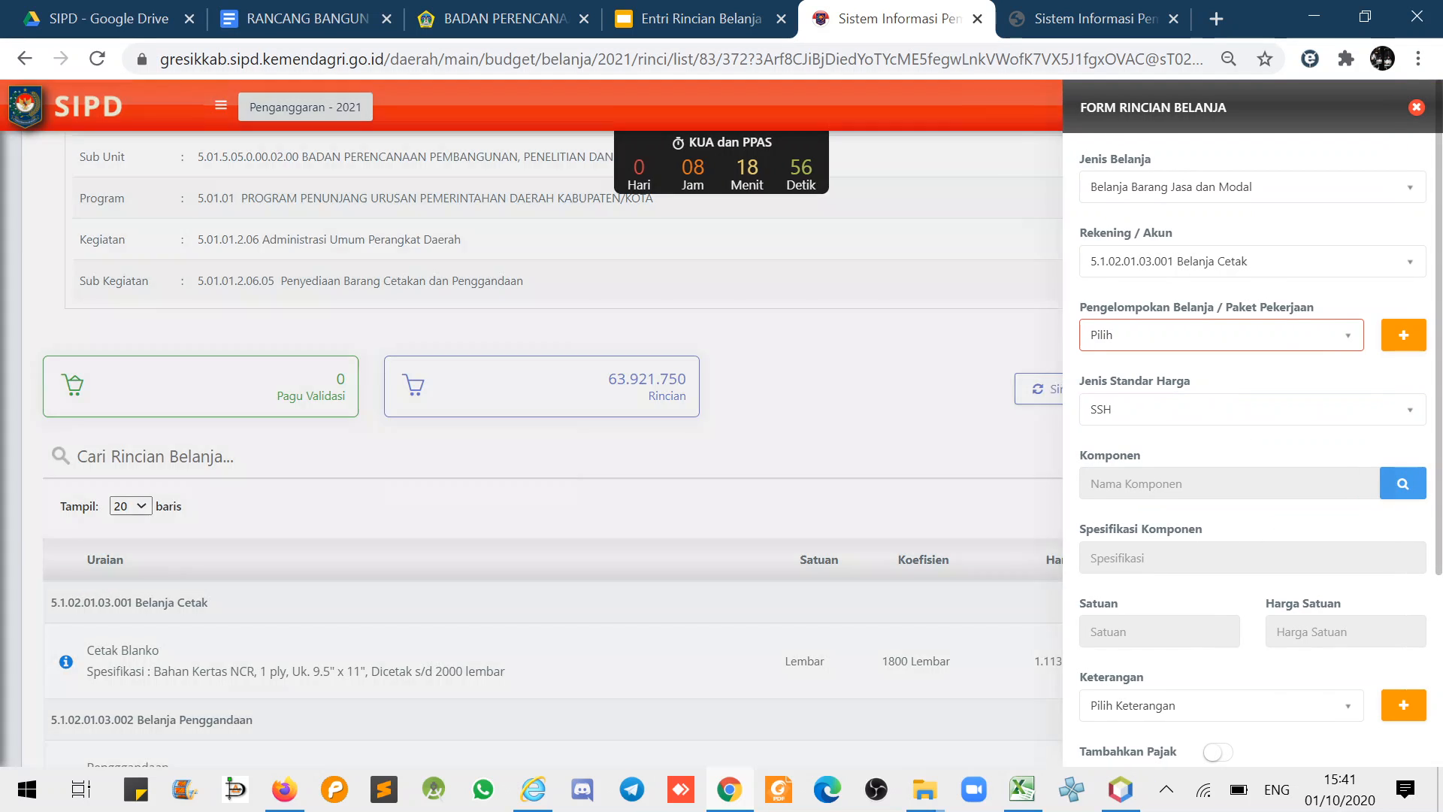
pyautogui.scroll(-5, 588, 421)
pyautogui.click(894, 611)
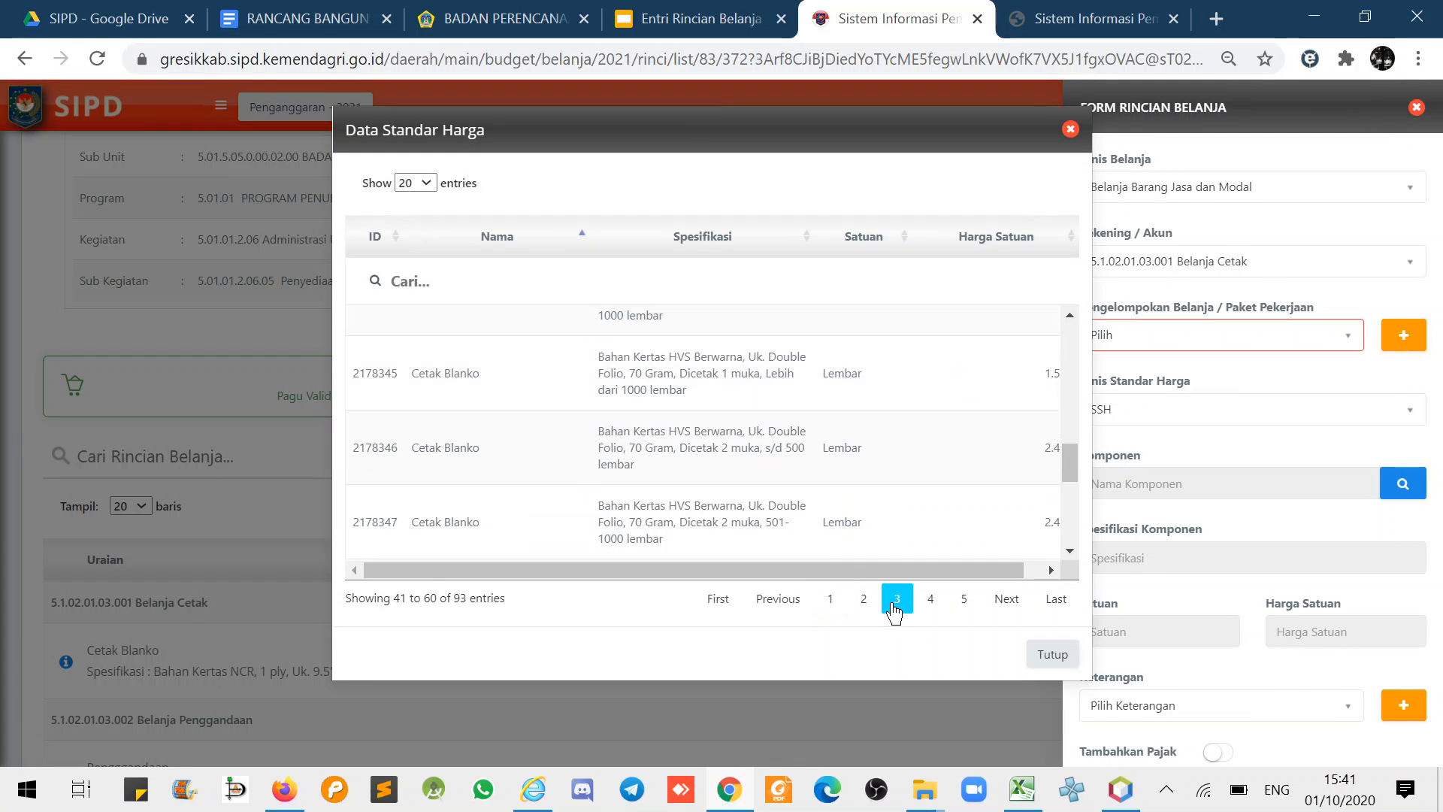
pyautogui.click(932, 606)
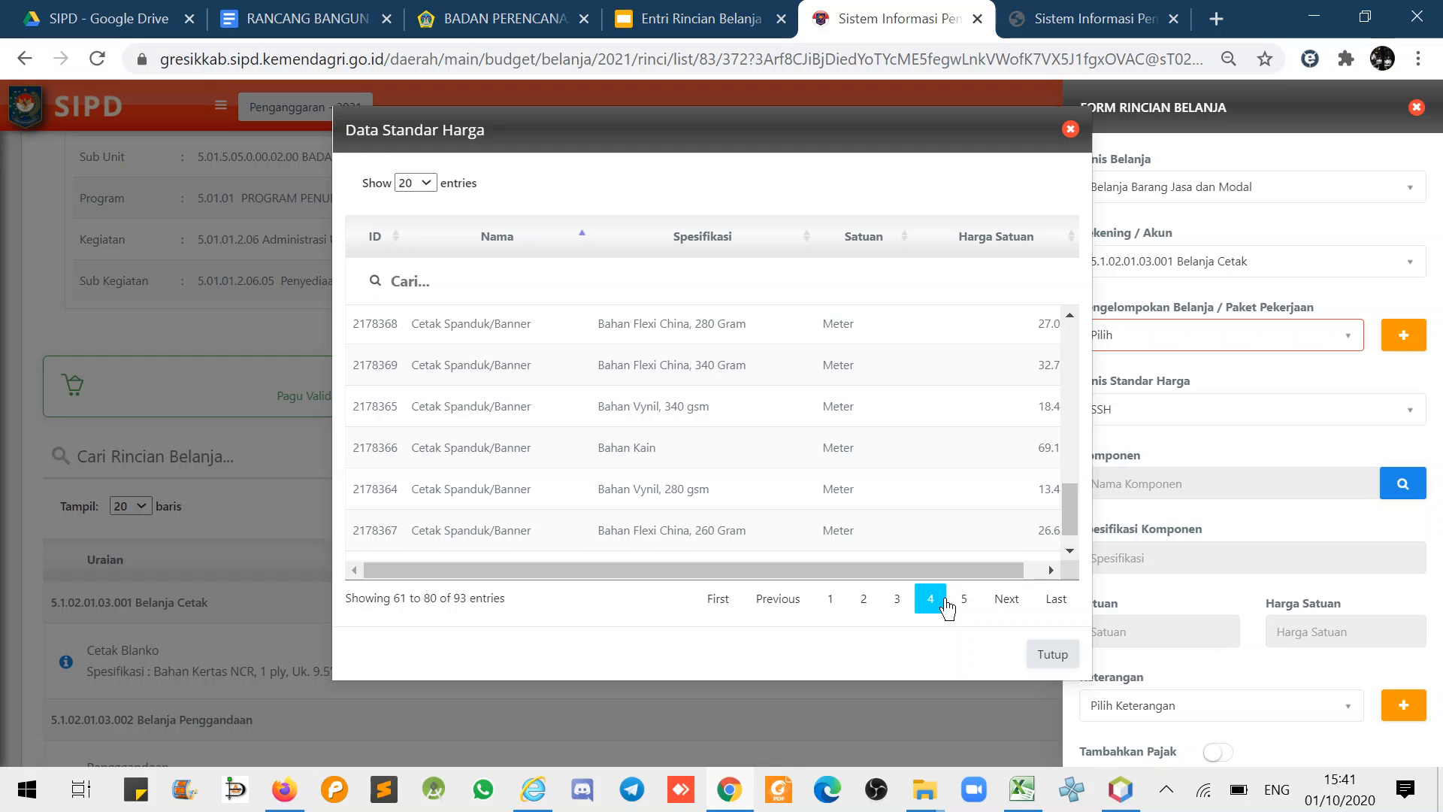
pyautogui.click(965, 606)
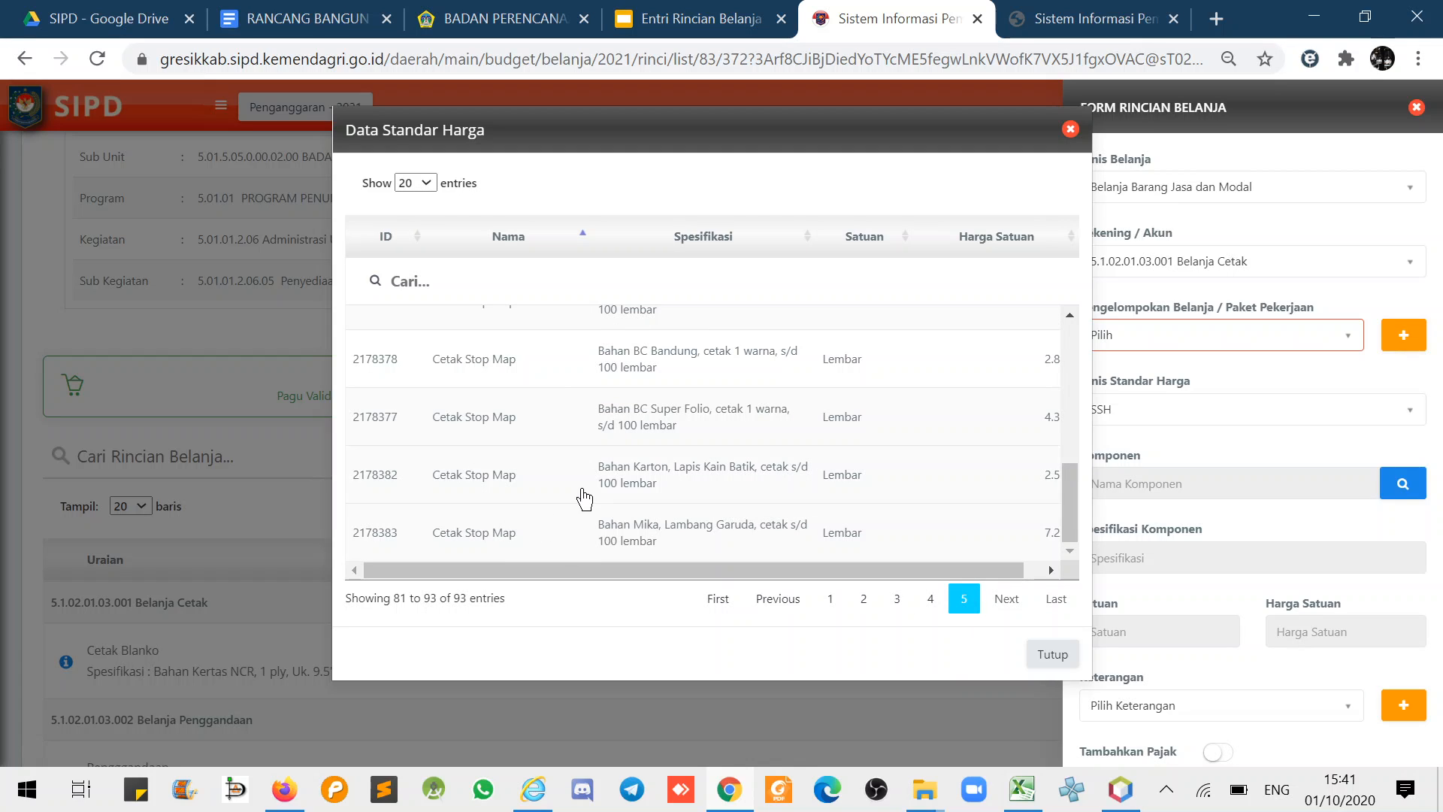
pyautogui.scroll(2, 585, 498)
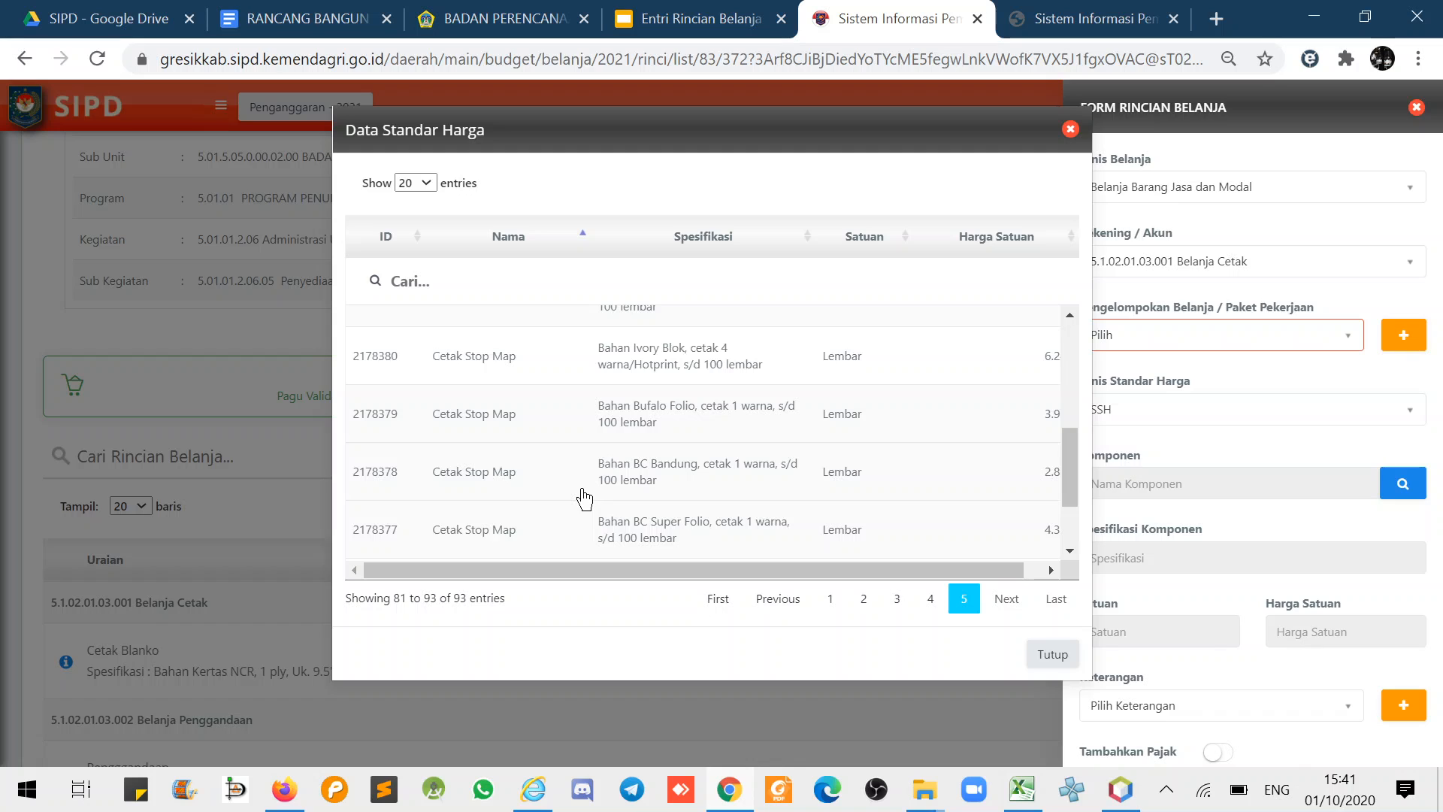
pyautogui.scroll(2, 580, 498)
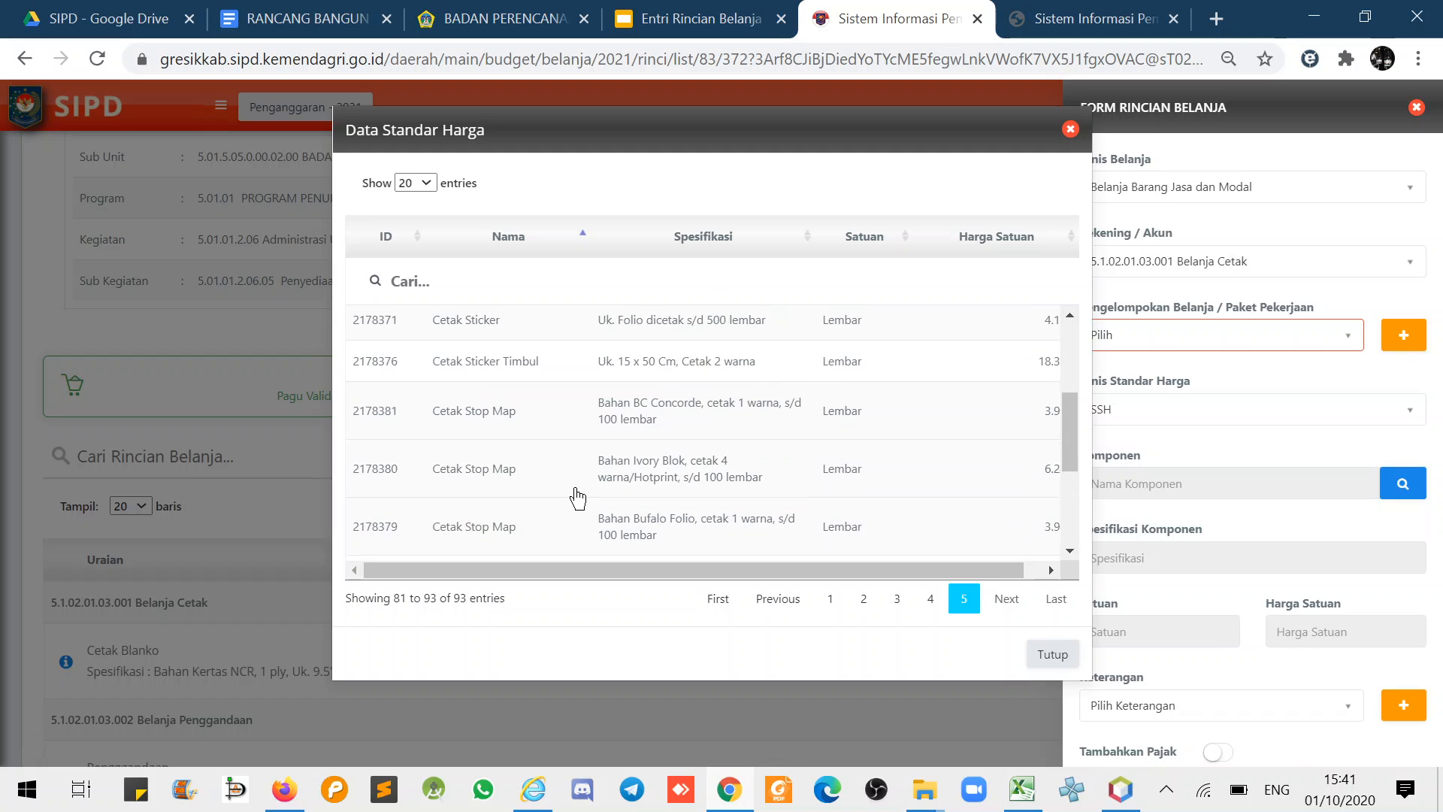
pyautogui.click(462, 423)
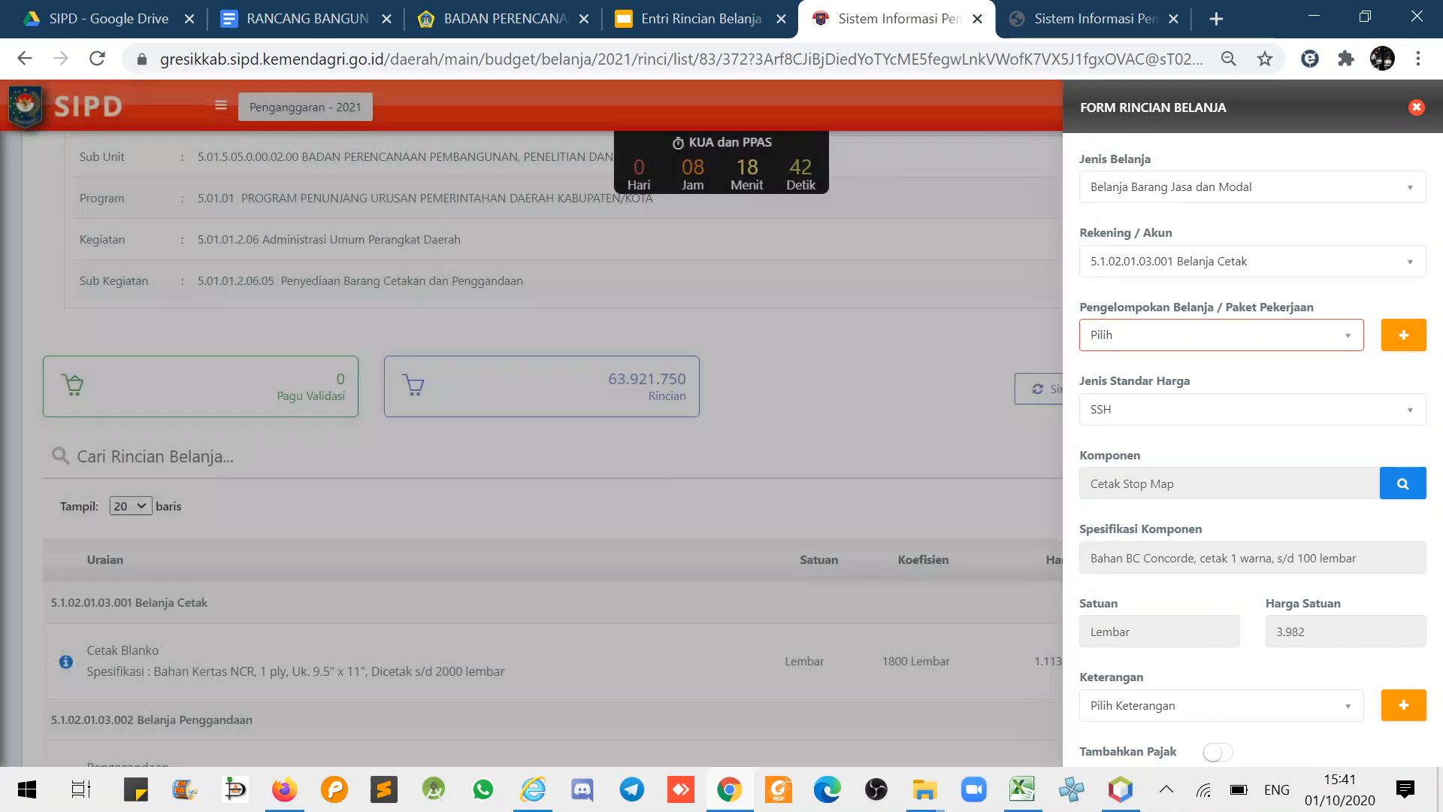
# - Enter 100 Lembar and save the Cetak Stop Map line, bringing Rincian to 64.320.000
pyautogui.click(1141, 554)
pyautogui.write('100')
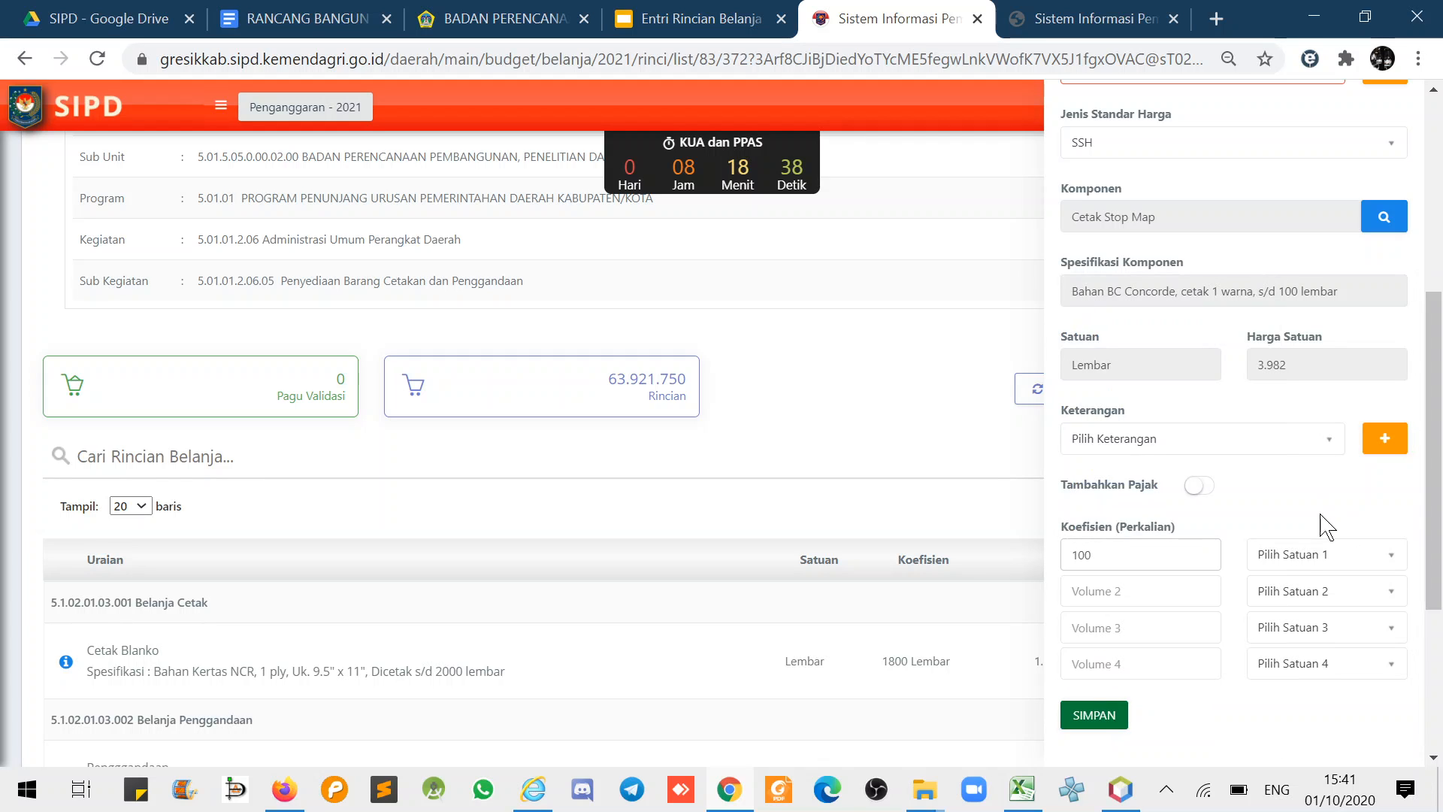
pyautogui.click(1320, 556)
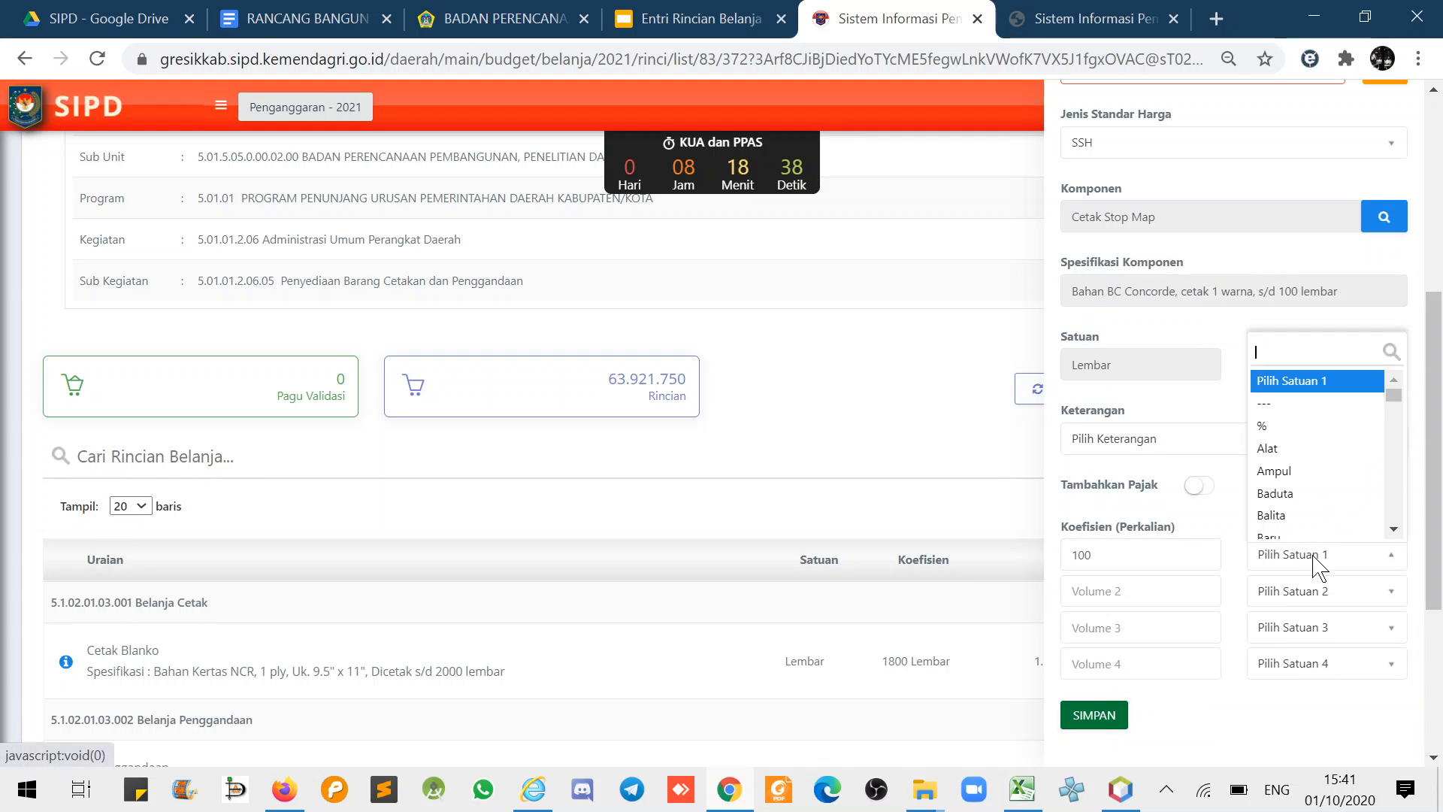
pyautogui.write('lemb')
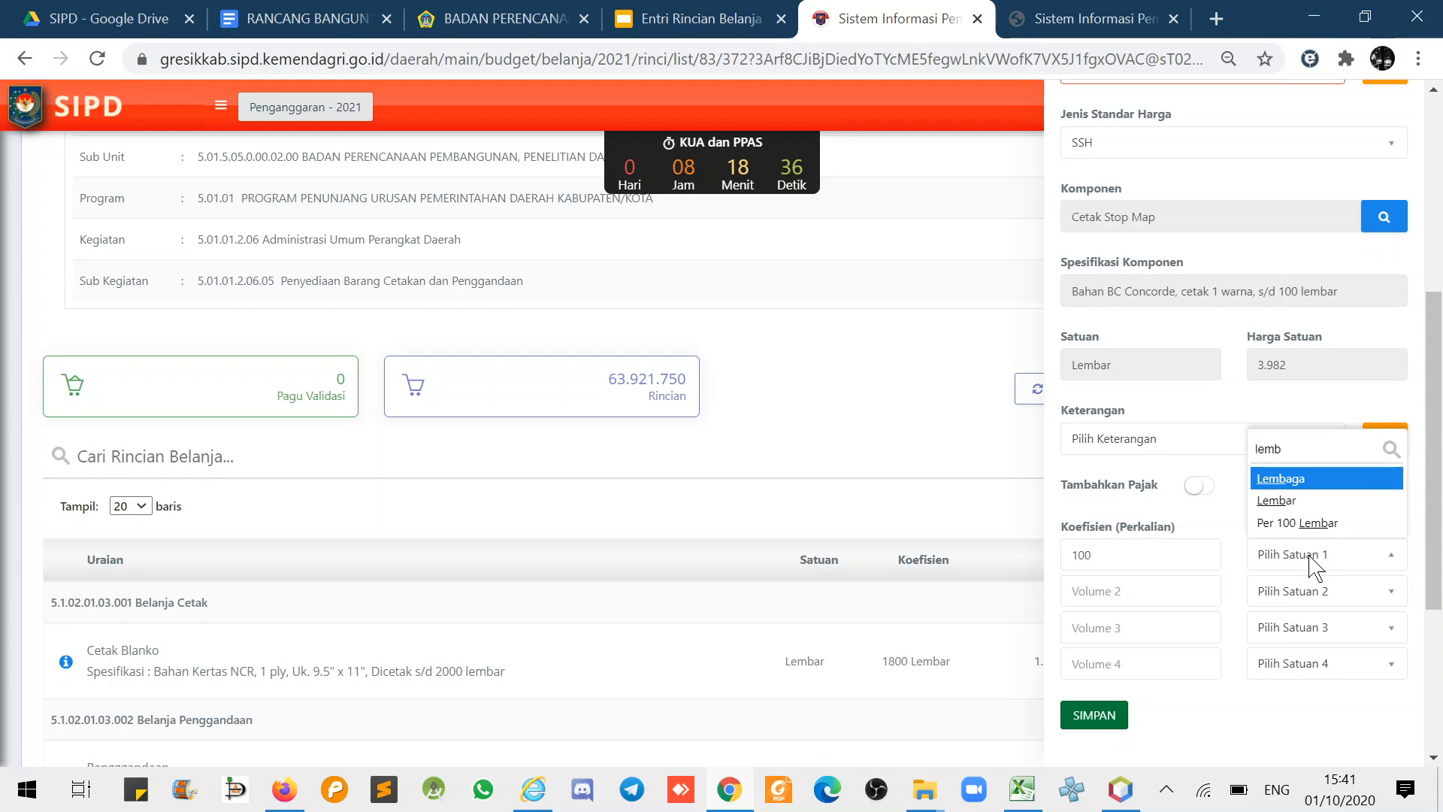
pyautogui.click(1287, 501)
pyautogui.click(1105, 721)
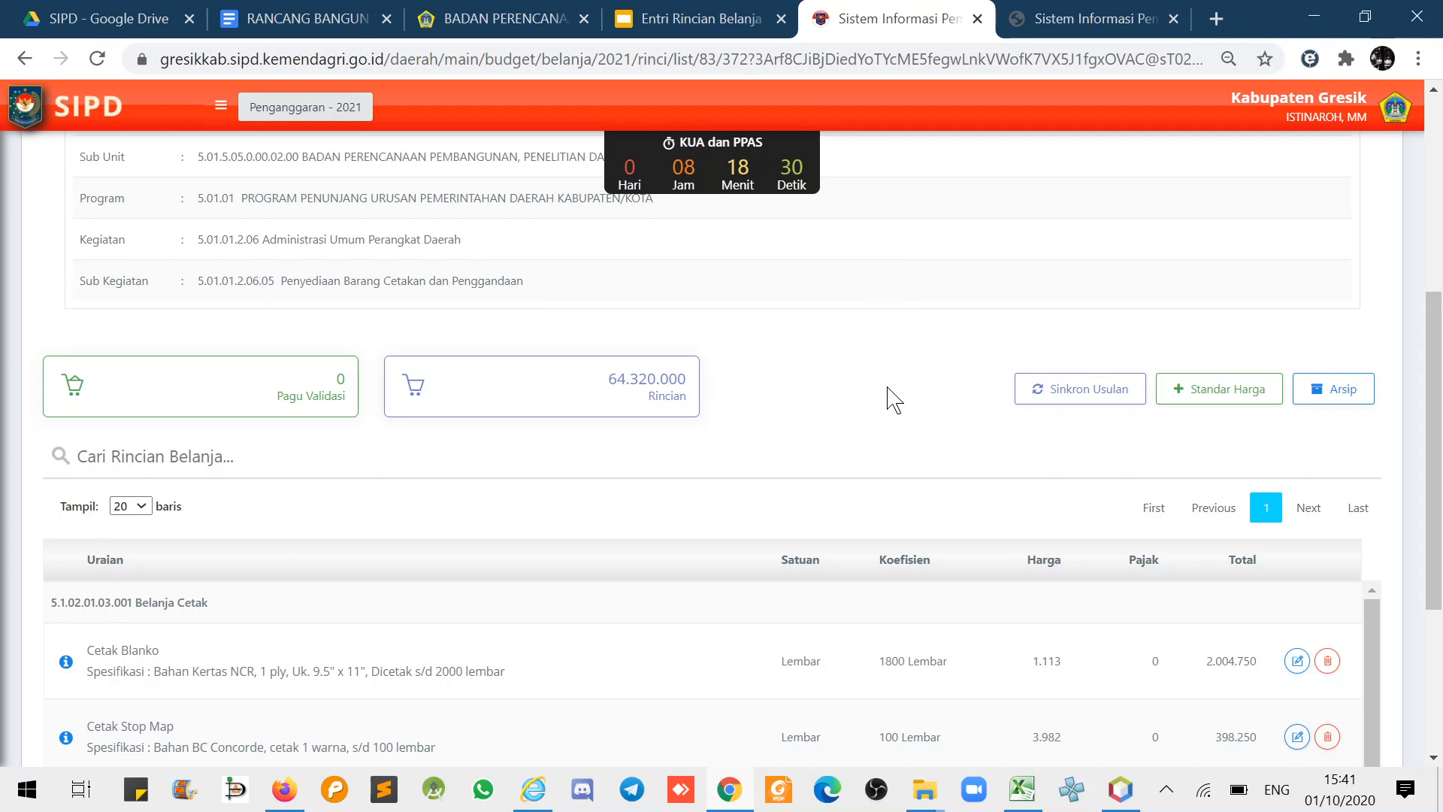
pyautogui.scroll(-3, 1120, 556)
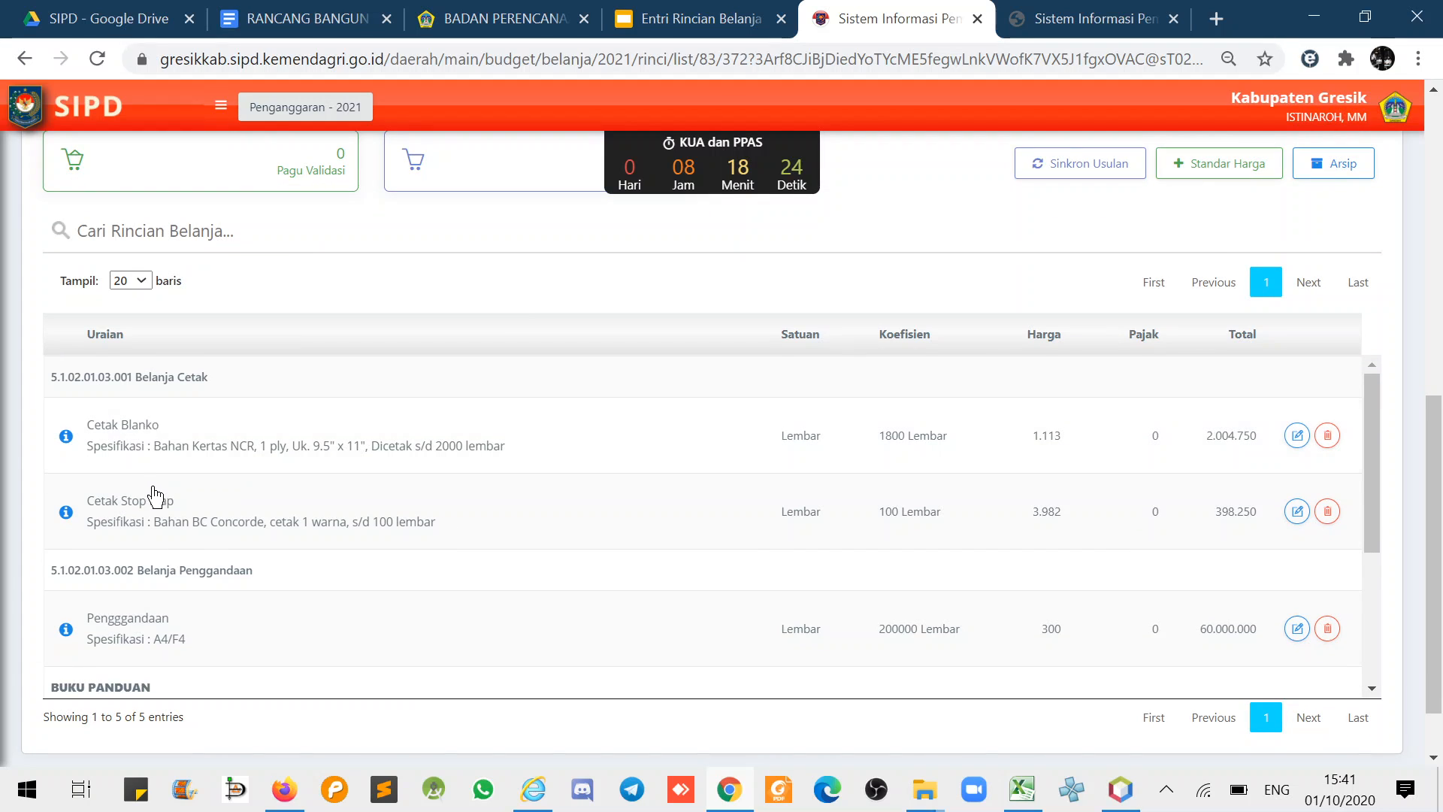
pyautogui.scroll(-2, 156, 496)
pyautogui.scroll(2, 162, 556)
pyautogui.scroll(-2, 151, 541)
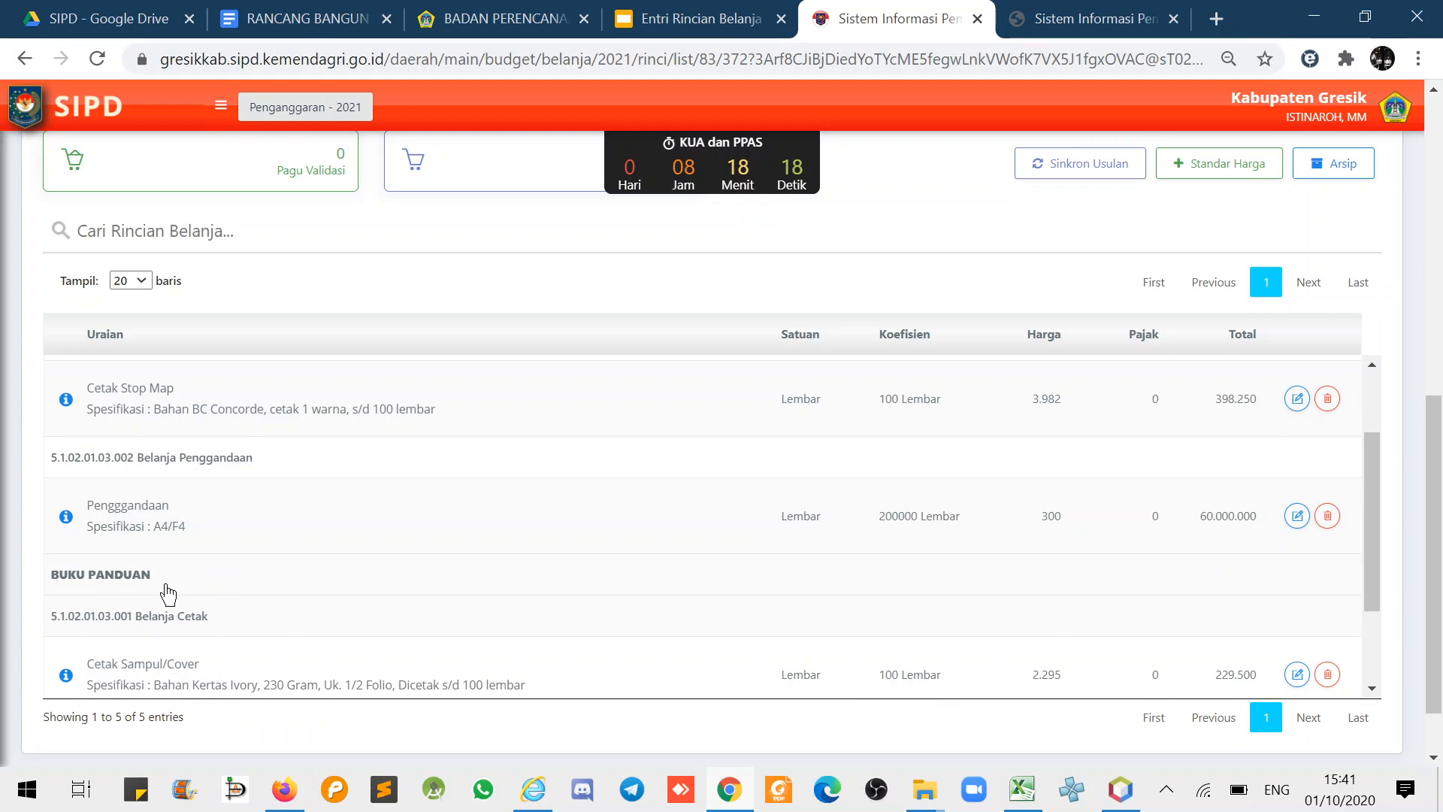
pyautogui.moveTo(154, 586); pyautogui.dragTo(43, 590)
pyautogui.scroll(-1, 212, 630)
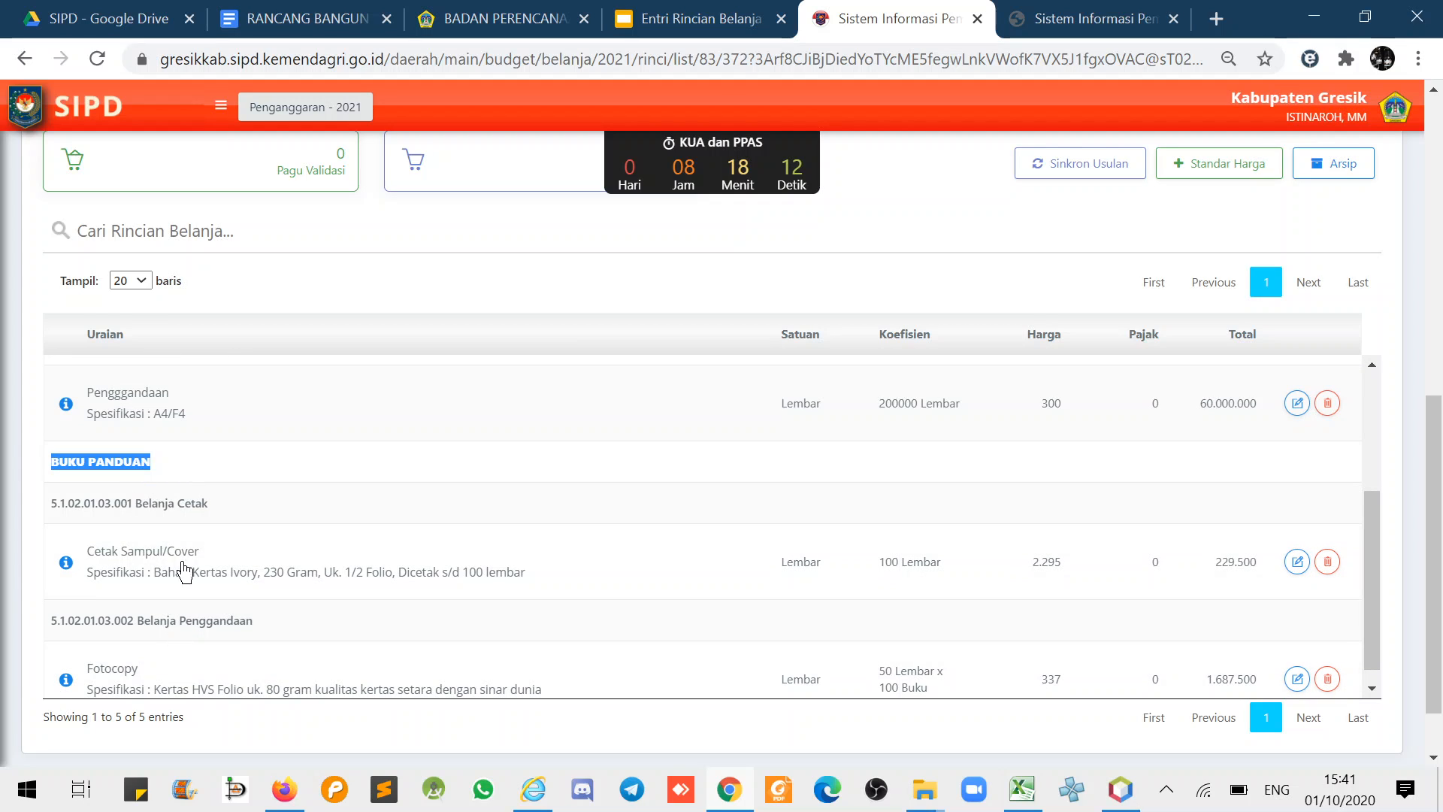
pyautogui.scroll(2, 197, 564)
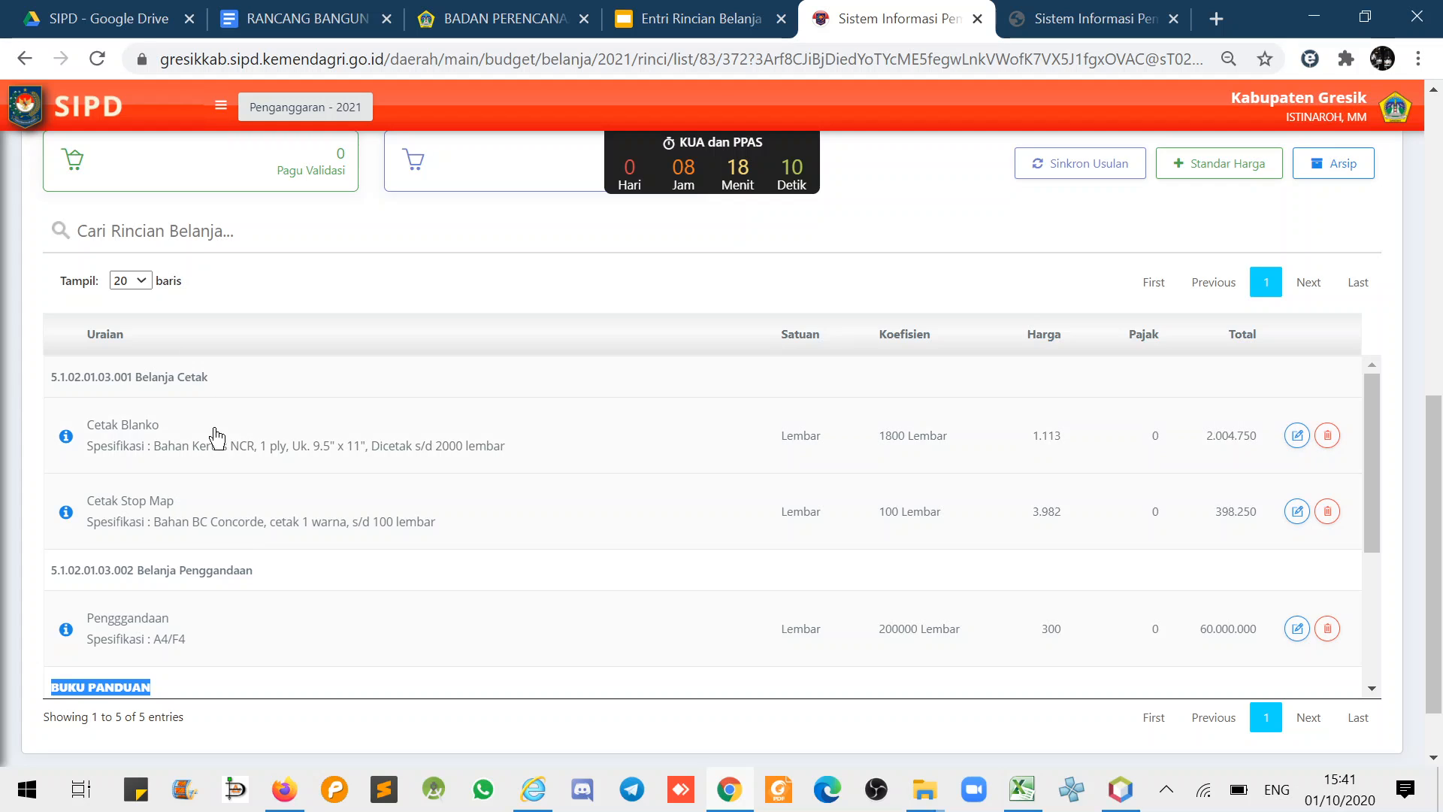
pyautogui.scroll(-2, 284, 502)
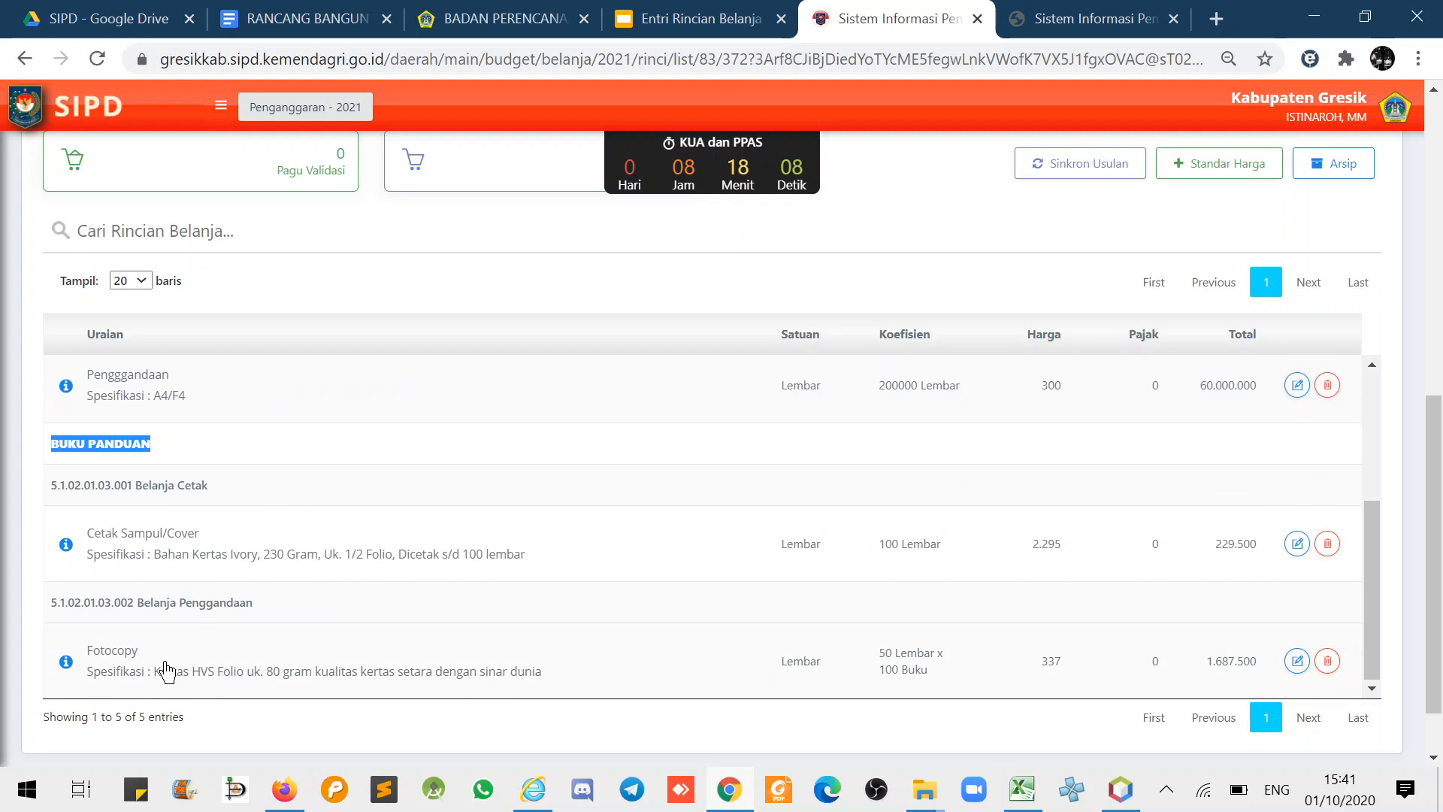
pyautogui.scroll(1, 218, 586)
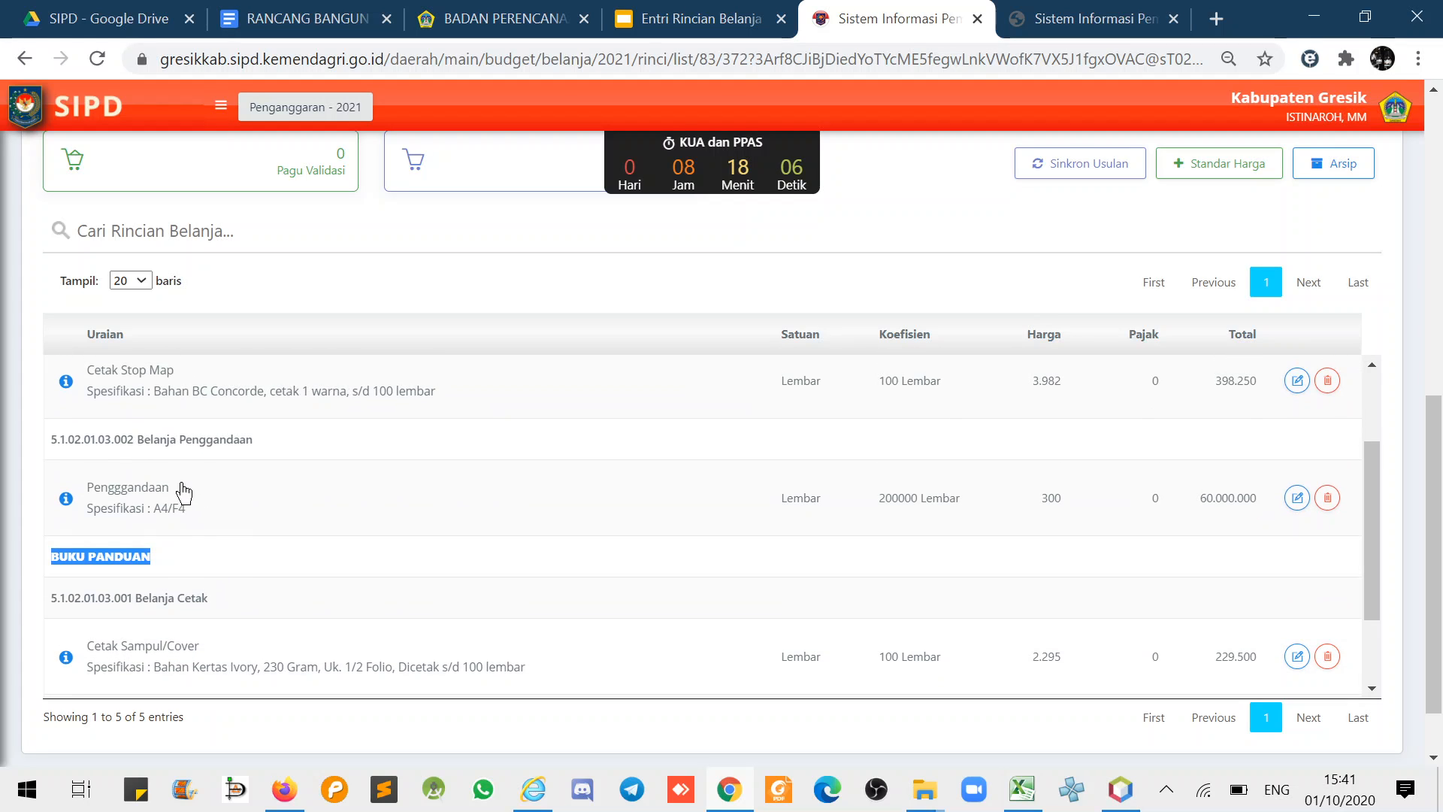
pyautogui.click(241, 524)
pyautogui.scroll(2, 241, 499)
pyautogui.scroll(-3, 242, 498)
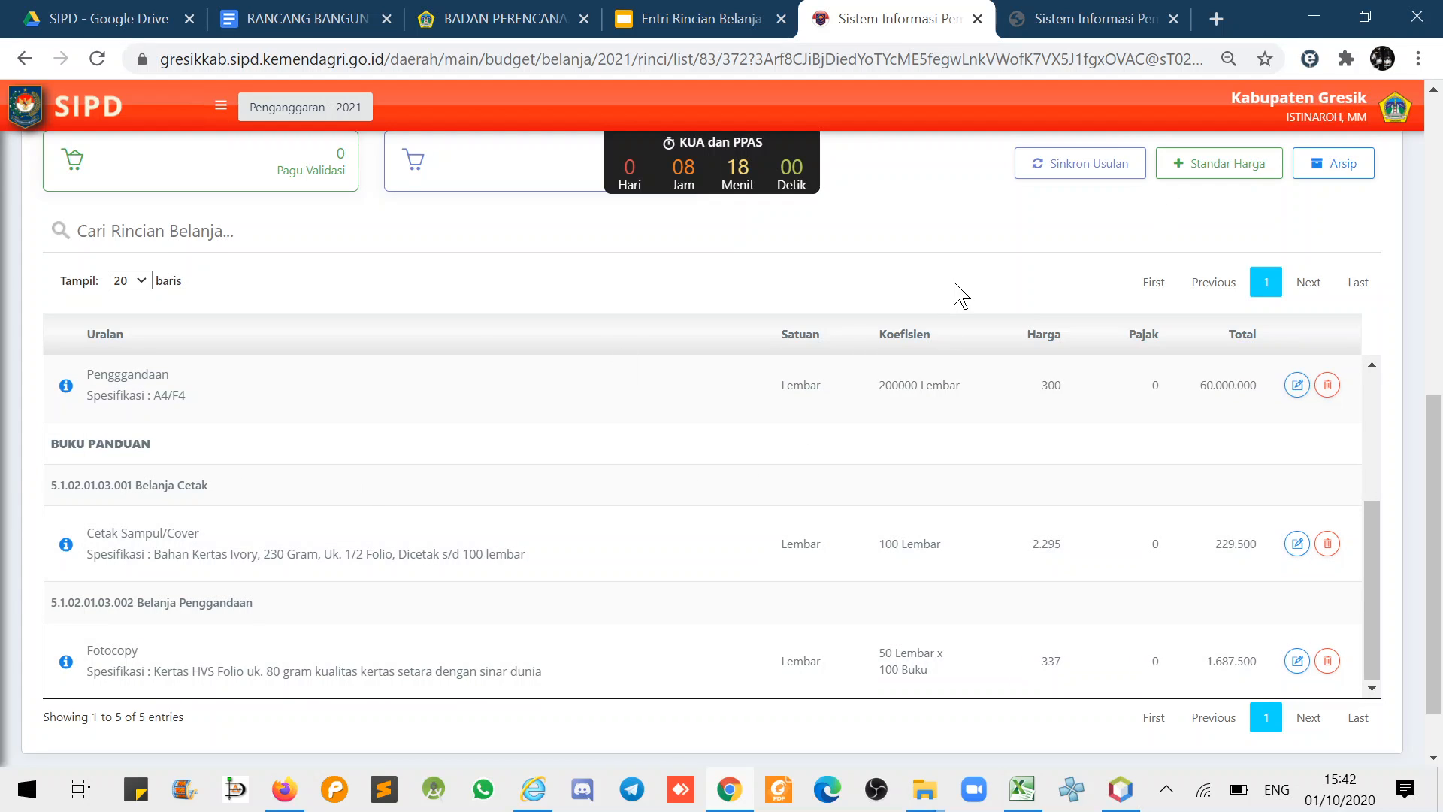
pyautogui.scroll(3, 961, 293)
pyautogui.scroll(5, 930, 331)
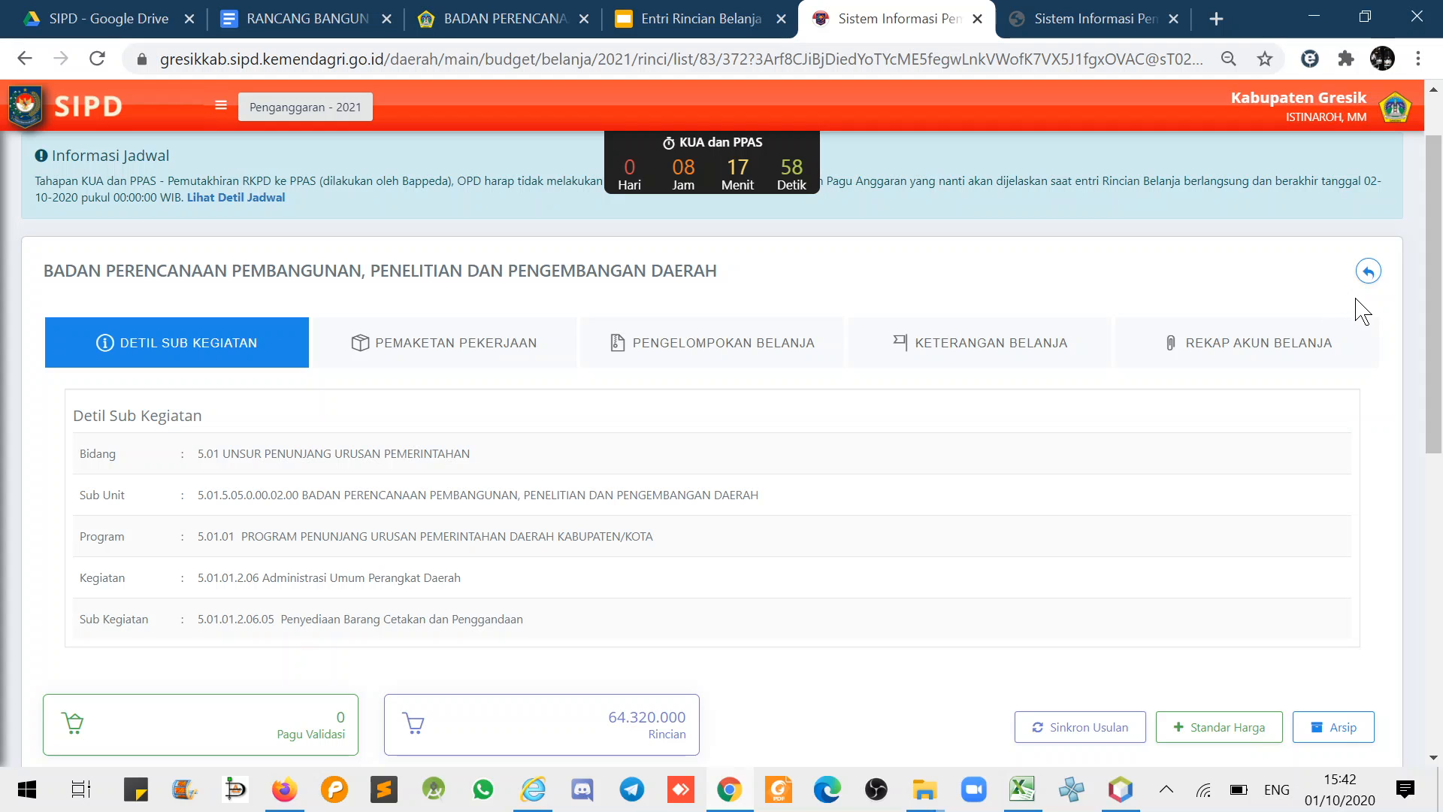
# - Open the printable Rincian Belanja report for Penyediaan Barang Cetakan dan Penggandaan, skipping the print dialog
pyautogui.click(1368, 272)
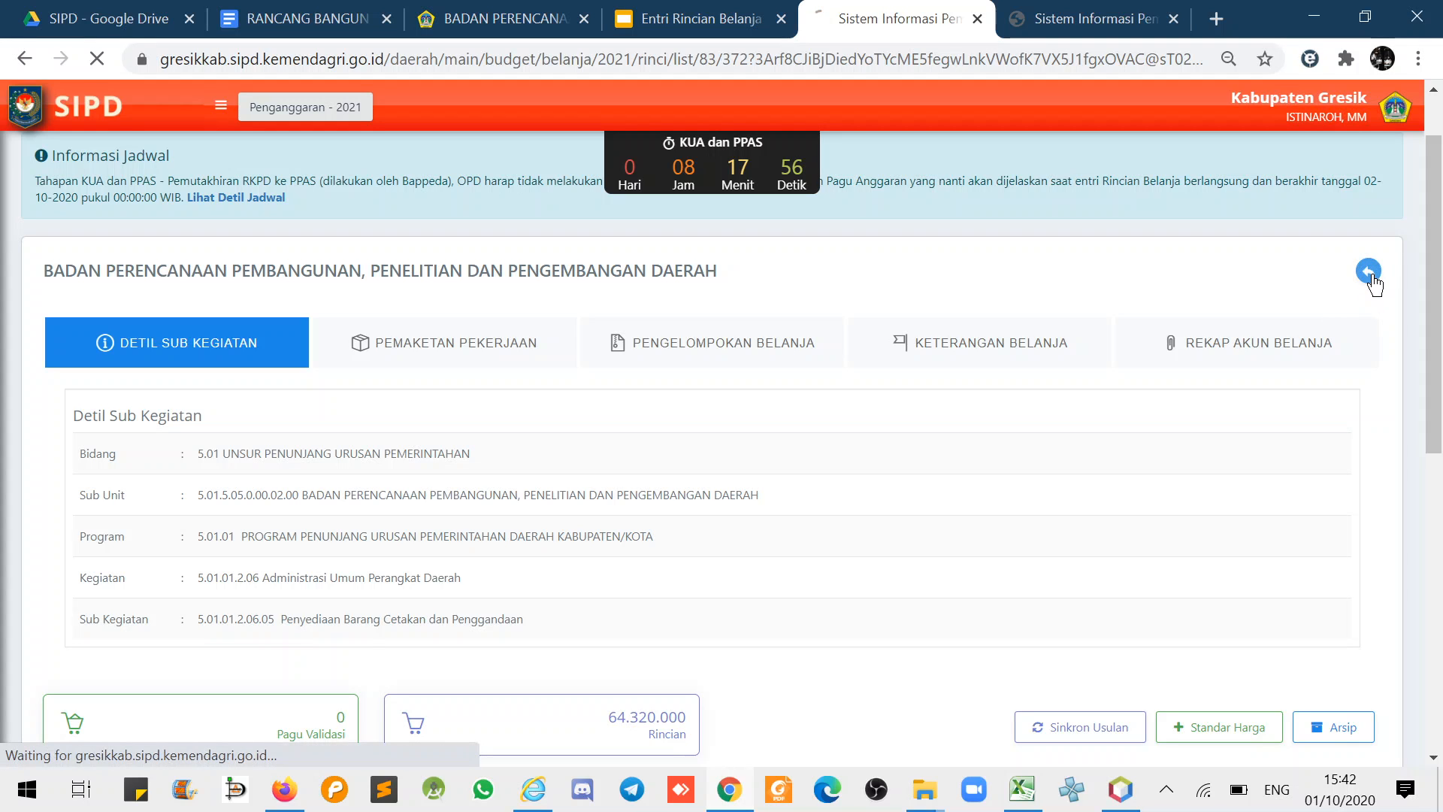
pyautogui.scroll(-5, 1407, 449)
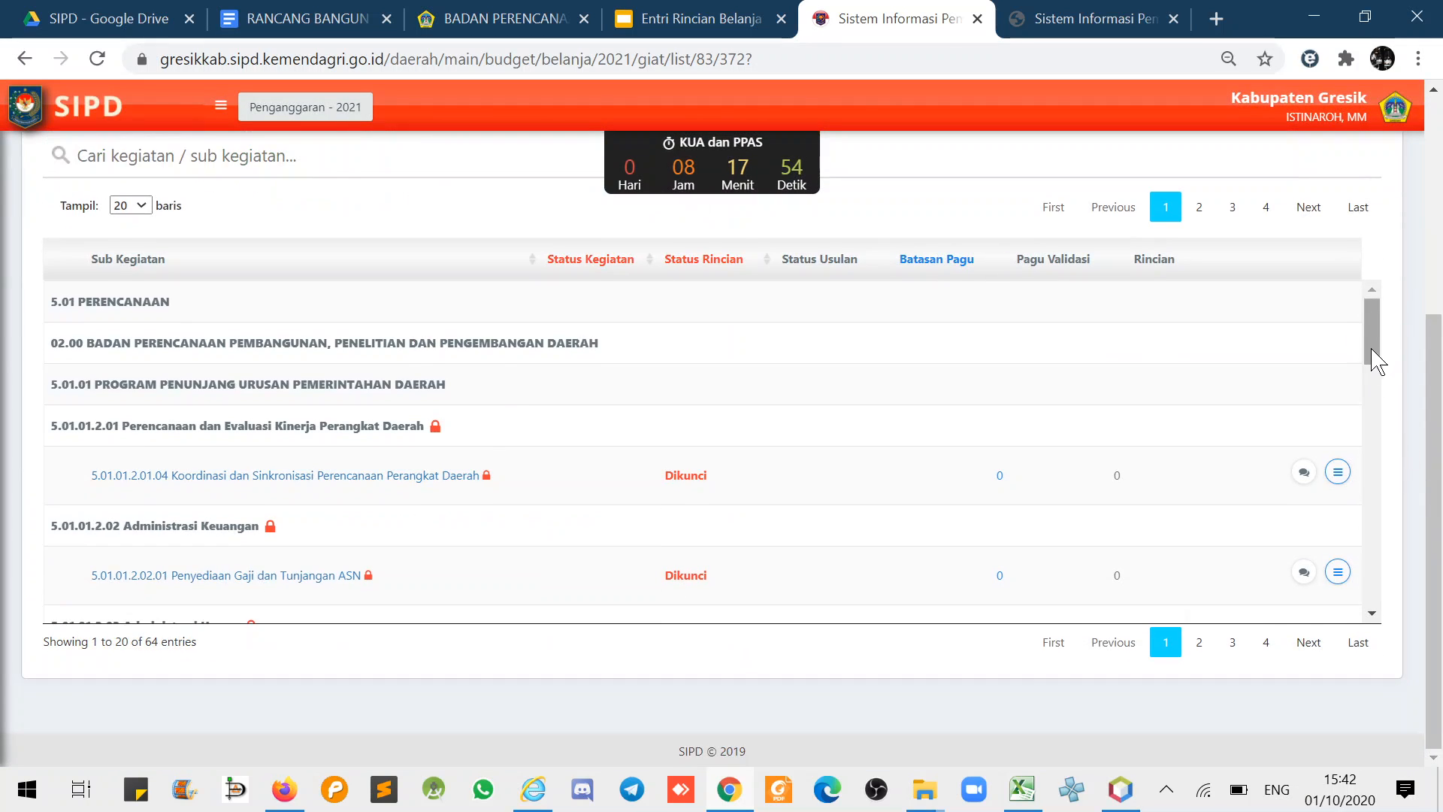
pyautogui.moveTo(1376, 354); pyautogui.dragTo(1378, 590)
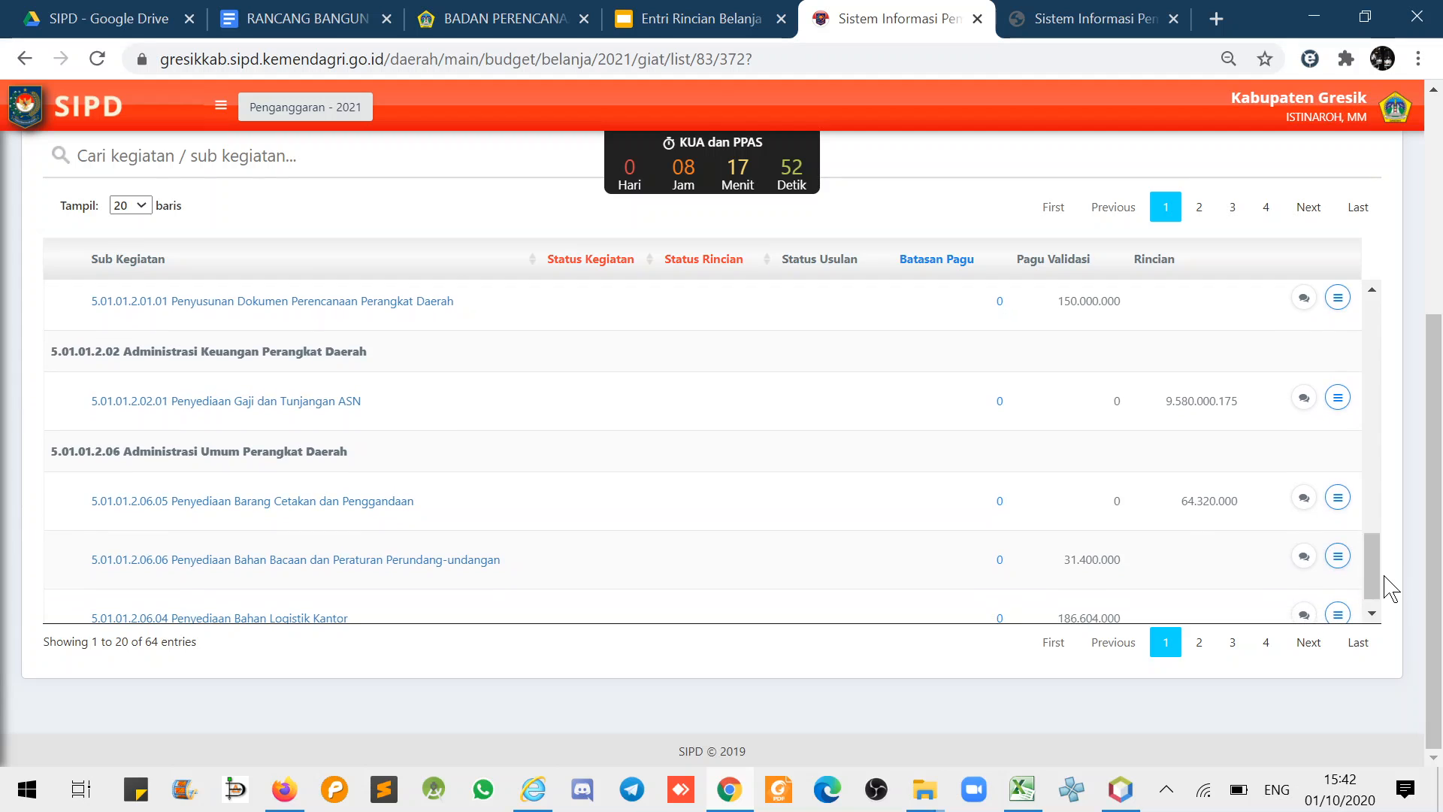
pyautogui.click(1338, 499)
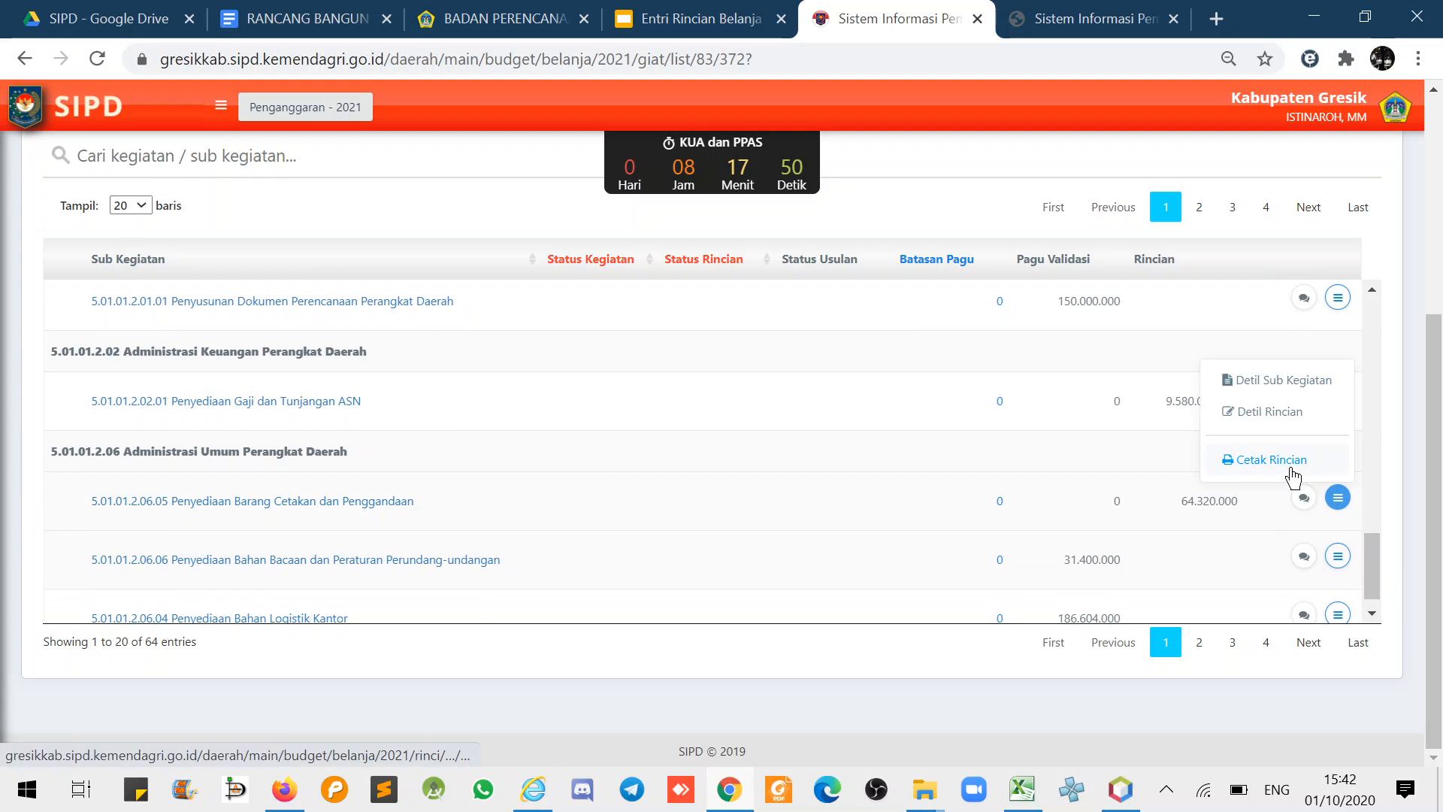
pyautogui.click(1290, 465)
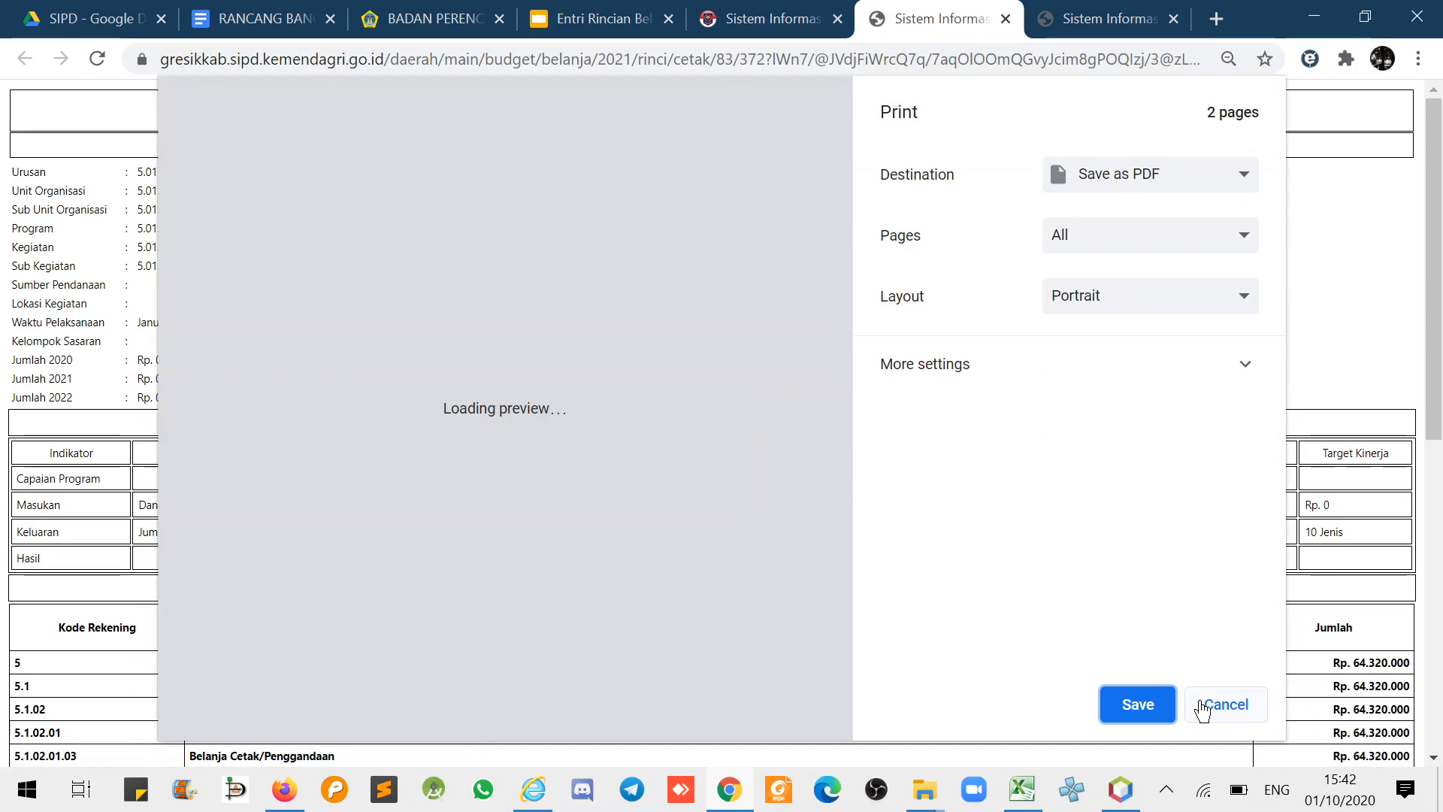
pyautogui.click(1221, 703)
# - Review the Belanja Cetak subtotal Rp. 2.632.500, the Belanja Penggandaan heading and the Cetak Sampul/Cover item
pyautogui.scroll(-3, 912, 551)
pyautogui.scroll(-3, 912, 551)
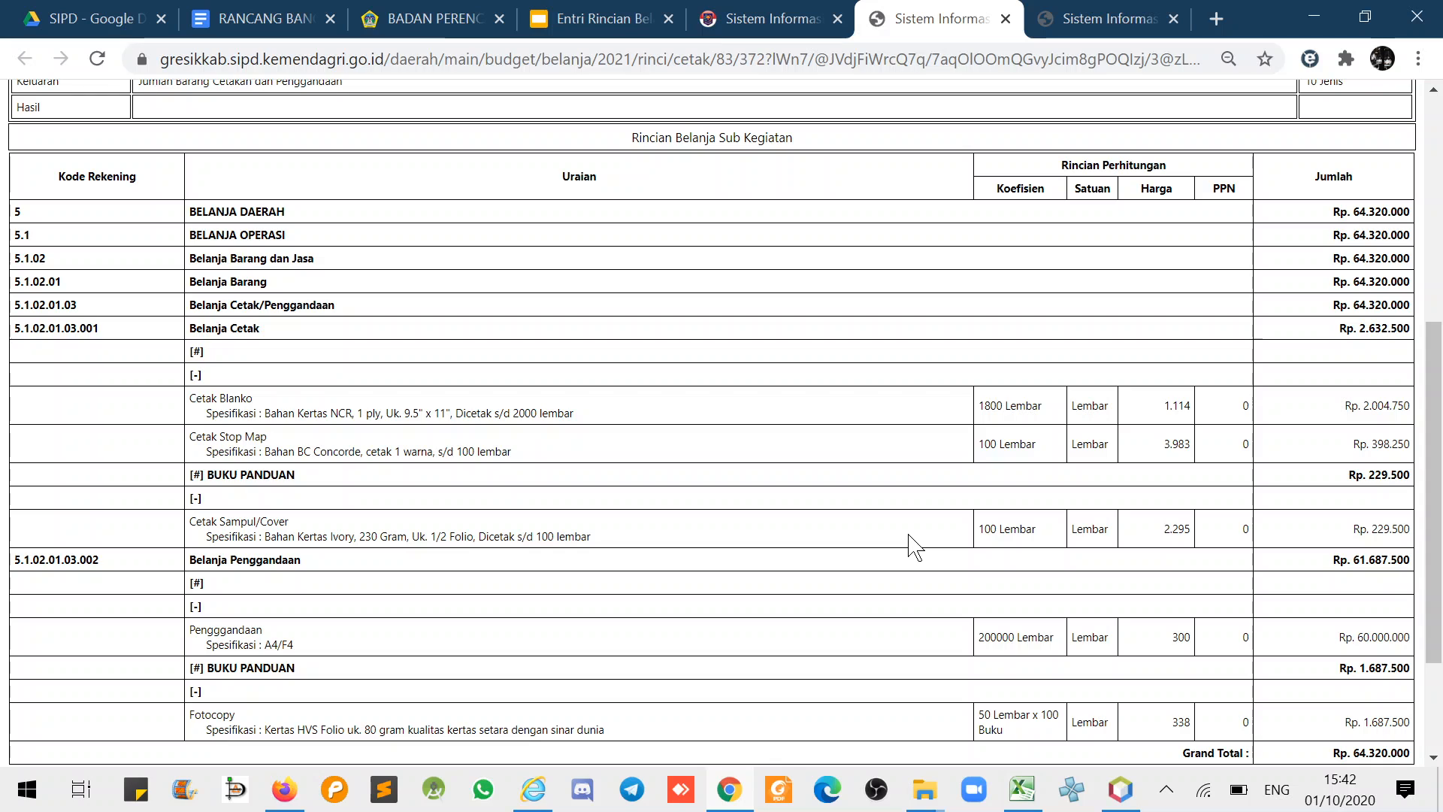
pyautogui.scroll(-2, 912, 547)
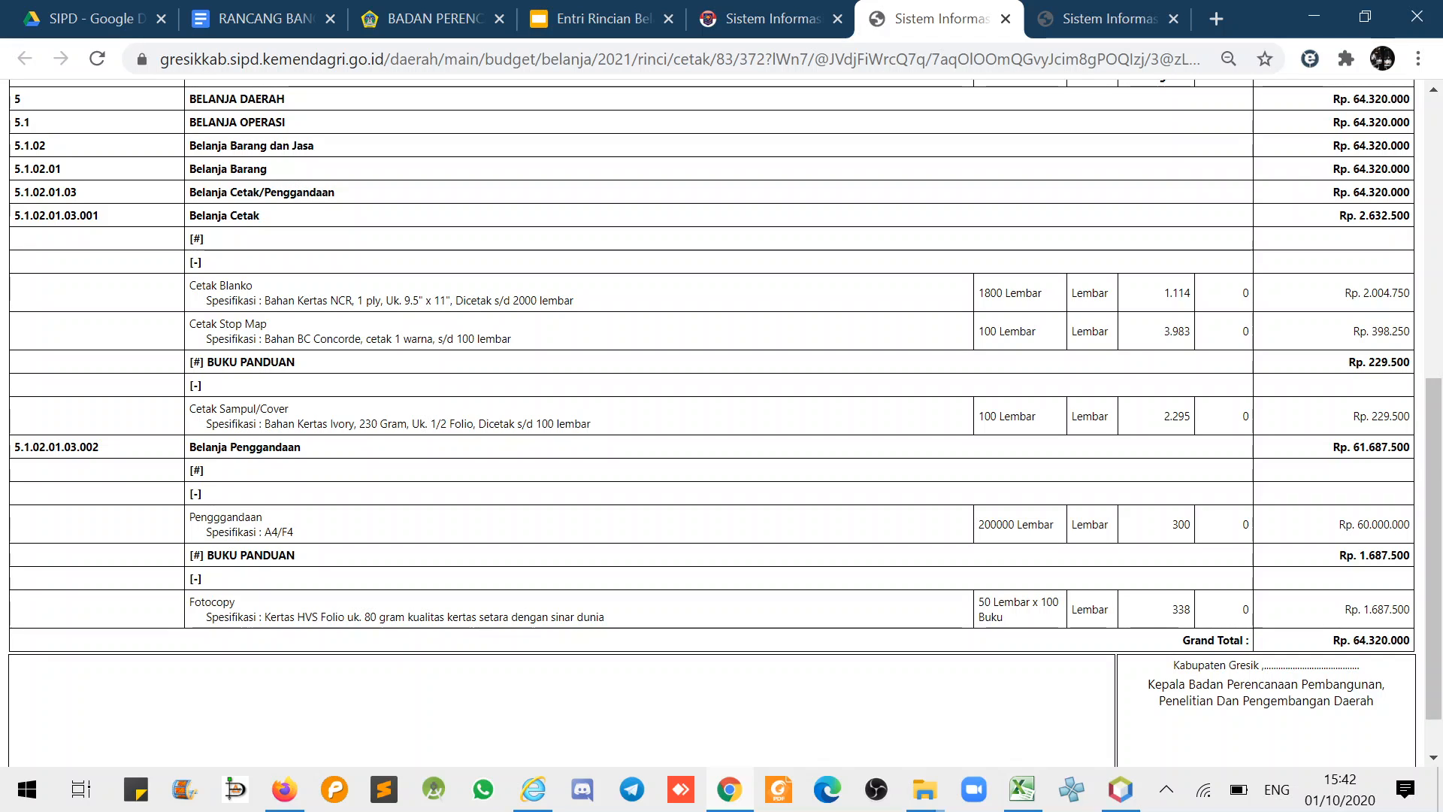
pyautogui.moveTo(270, 218); pyautogui.dragTo(131, 259)
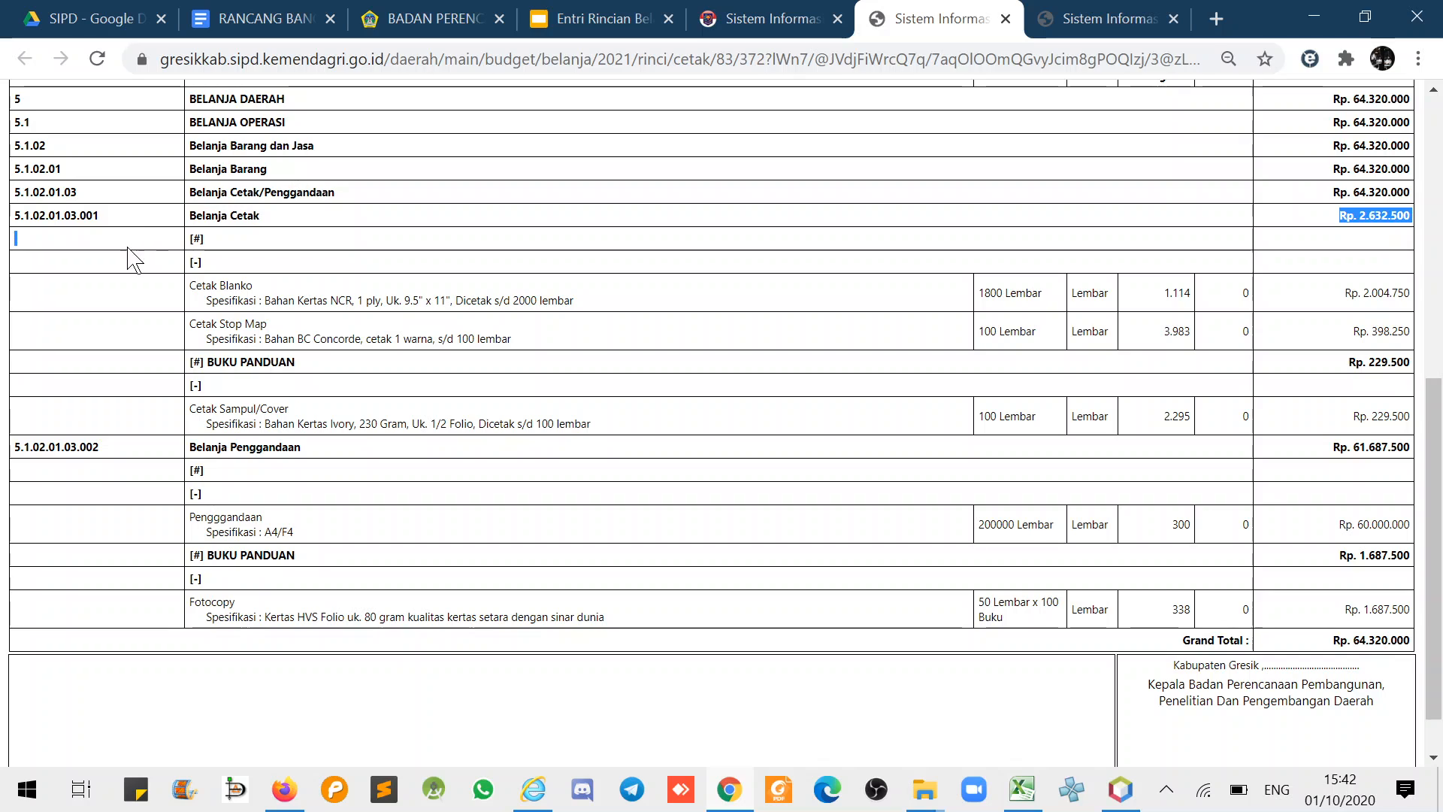
pyautogui.moveTo(320, 447); pyautogui.dragTo(154, 455)
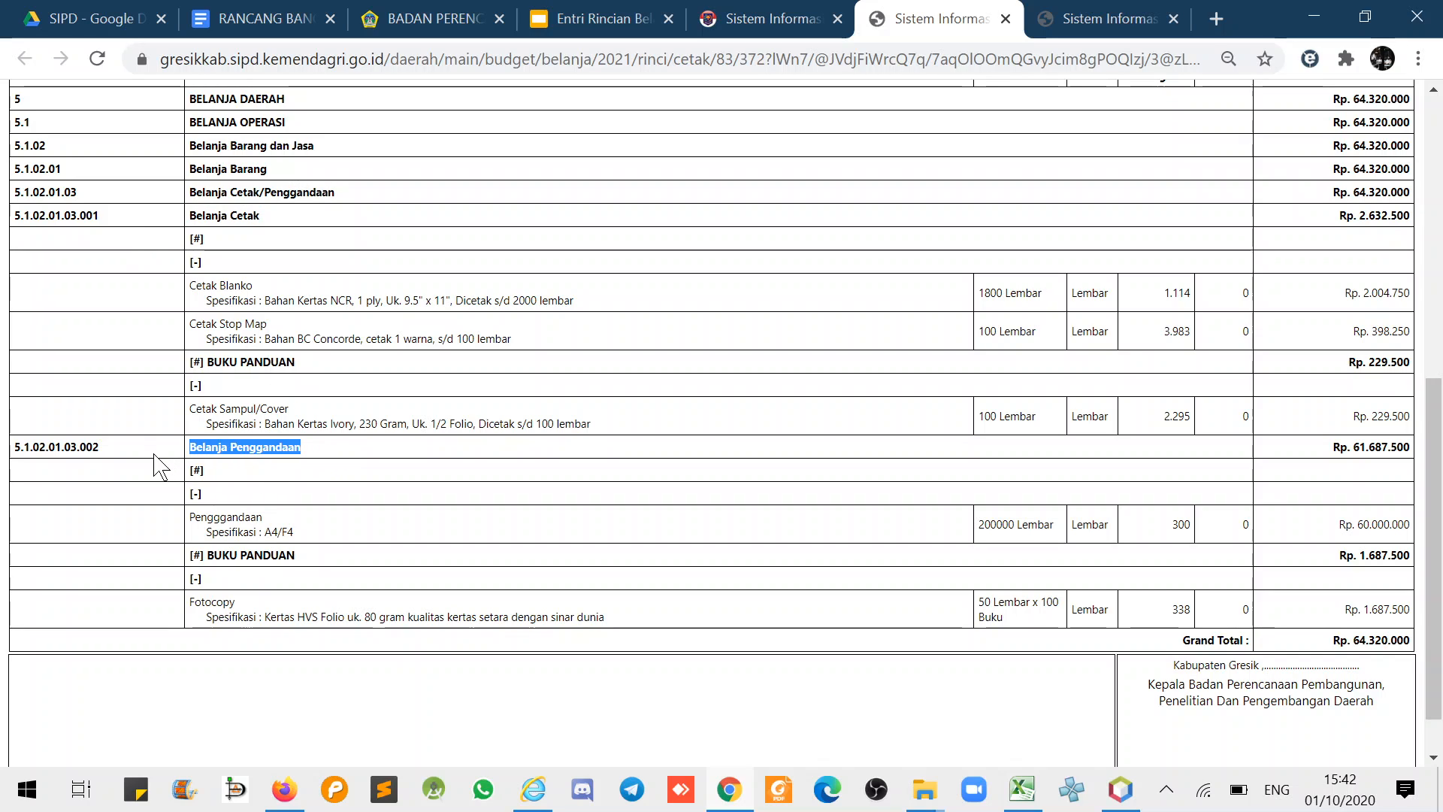
pyautogui.click(405, 269)
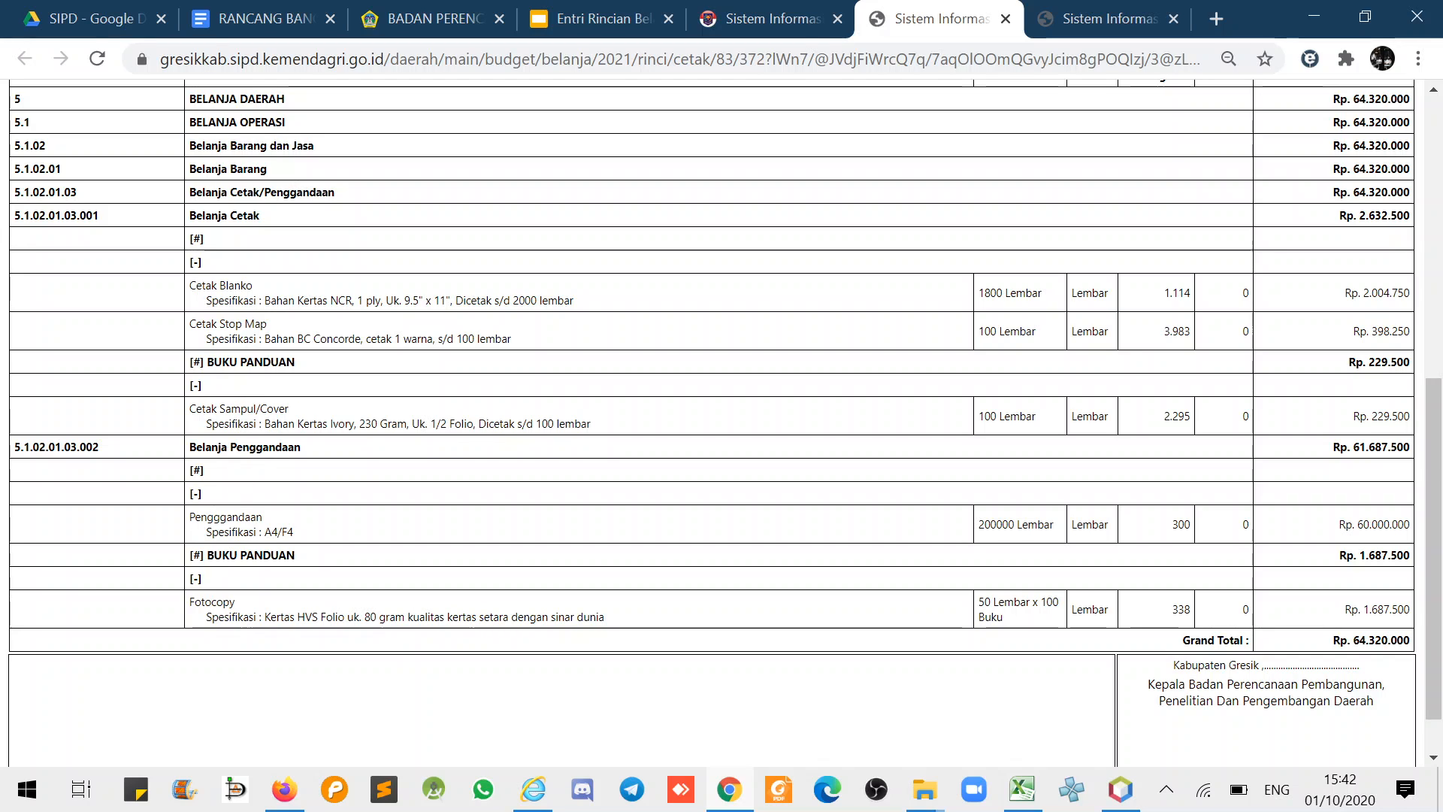
pyautogui.moveTo(592, 424); pyautogui.dragTo(237, 391)
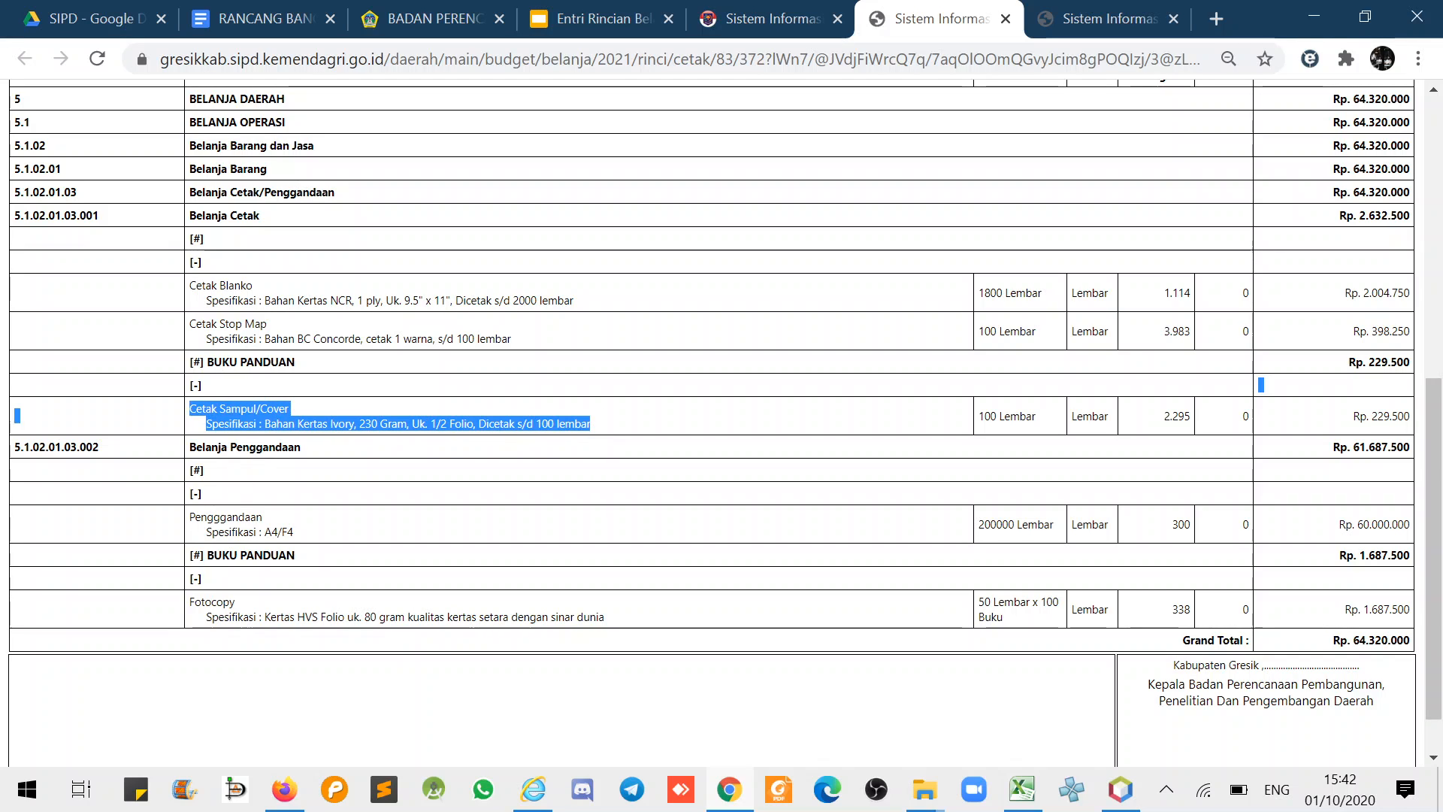
pyautogui.click(237, 391)
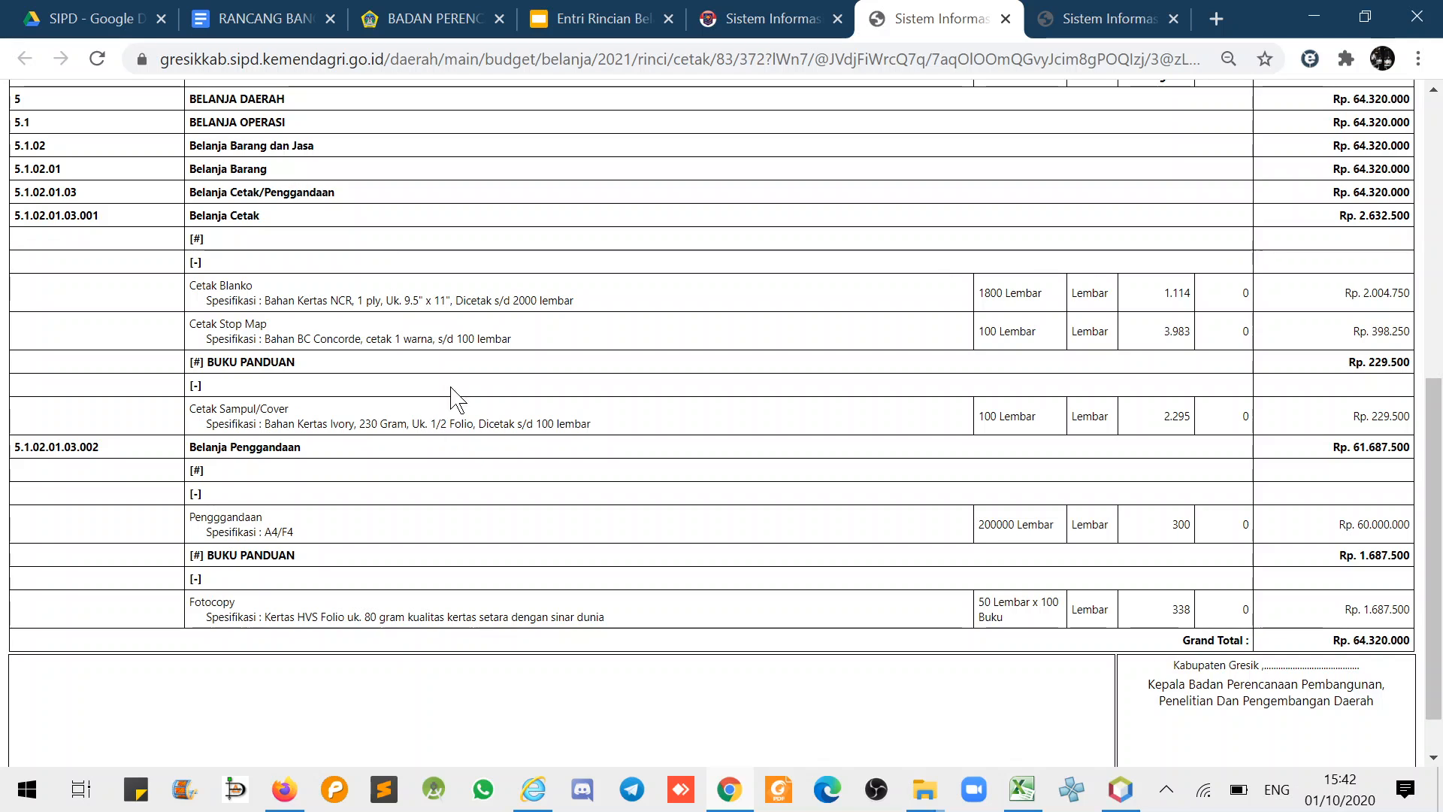
# - Scroll back to the report header and mark the Sumber Pendanaan and Lokasi Kegiatan lines
pyautogui.scroll(8, 412, 536)
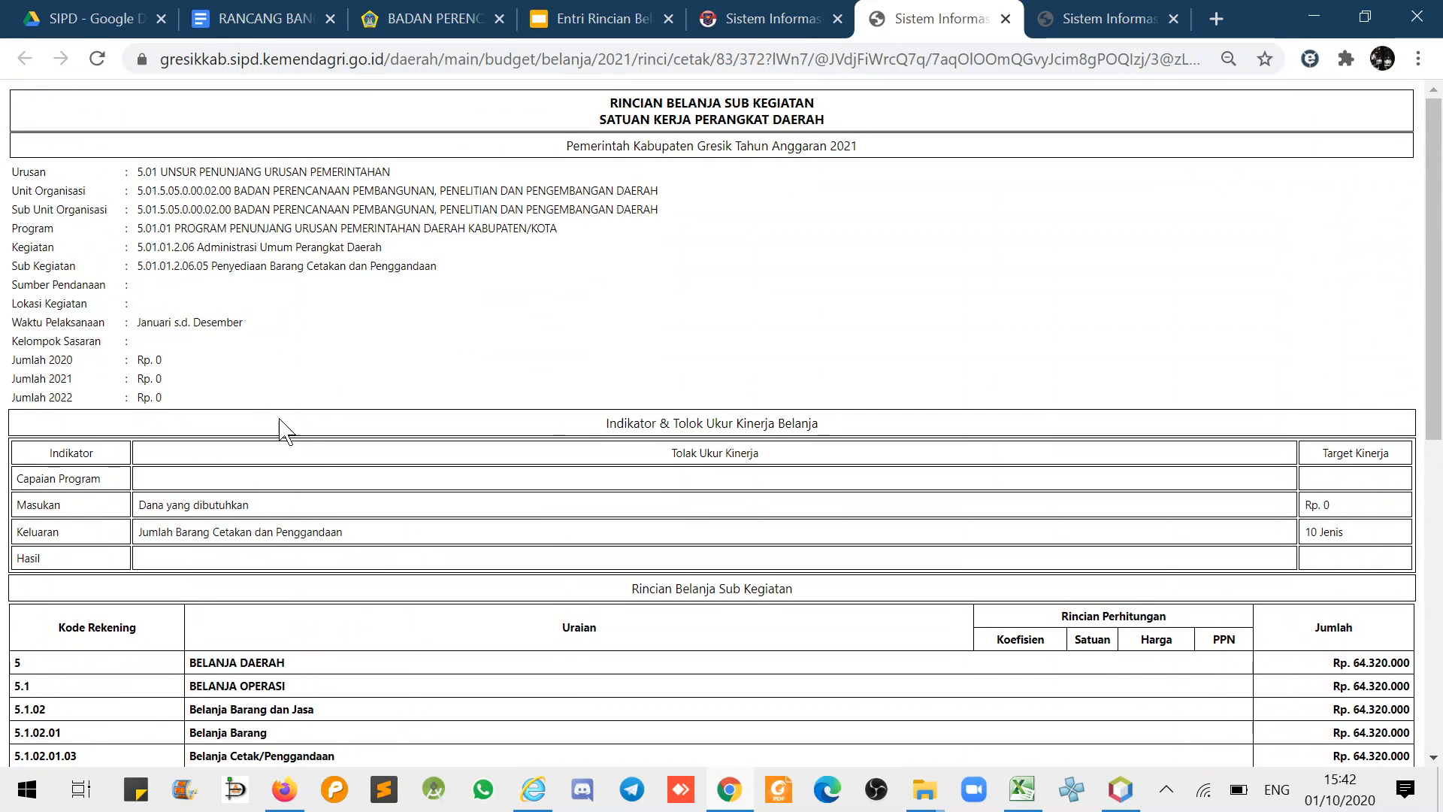
pyautogui.moveTo(11, 284); pyautogui.dragTo(128, 287)
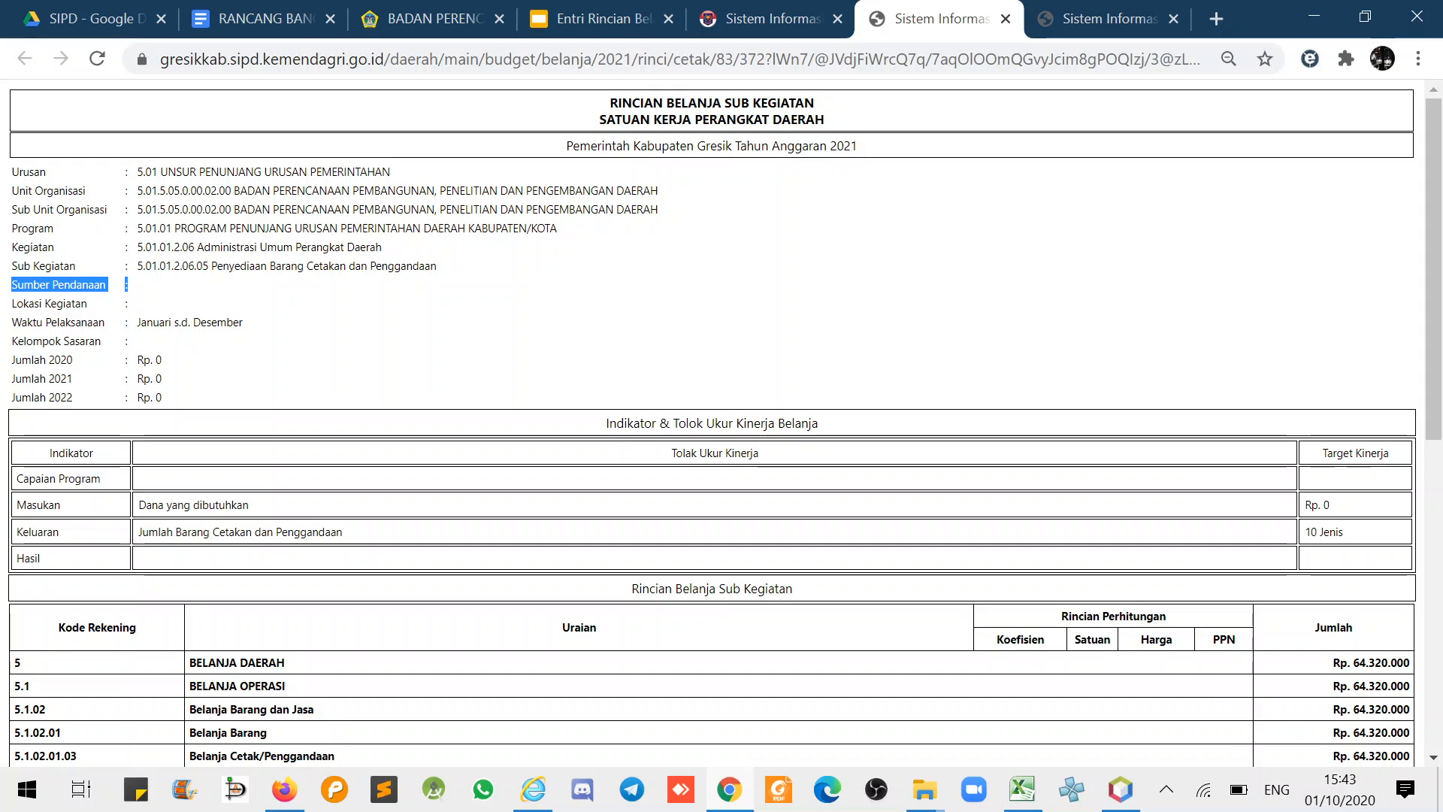
pyautogui.click(142, 288)
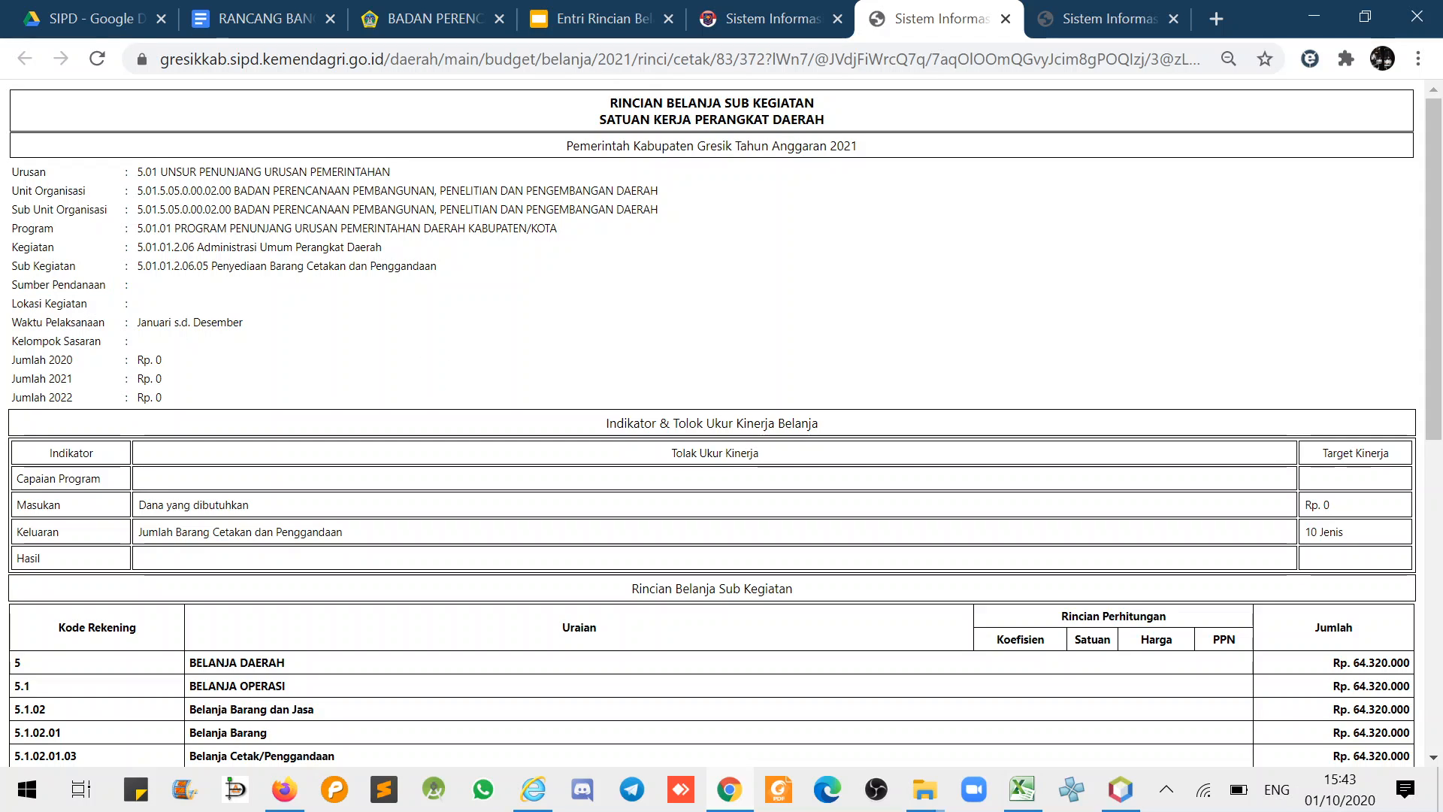
pyautogui.moveTo(11, 284); pyautogui.dragTo(135, 303)
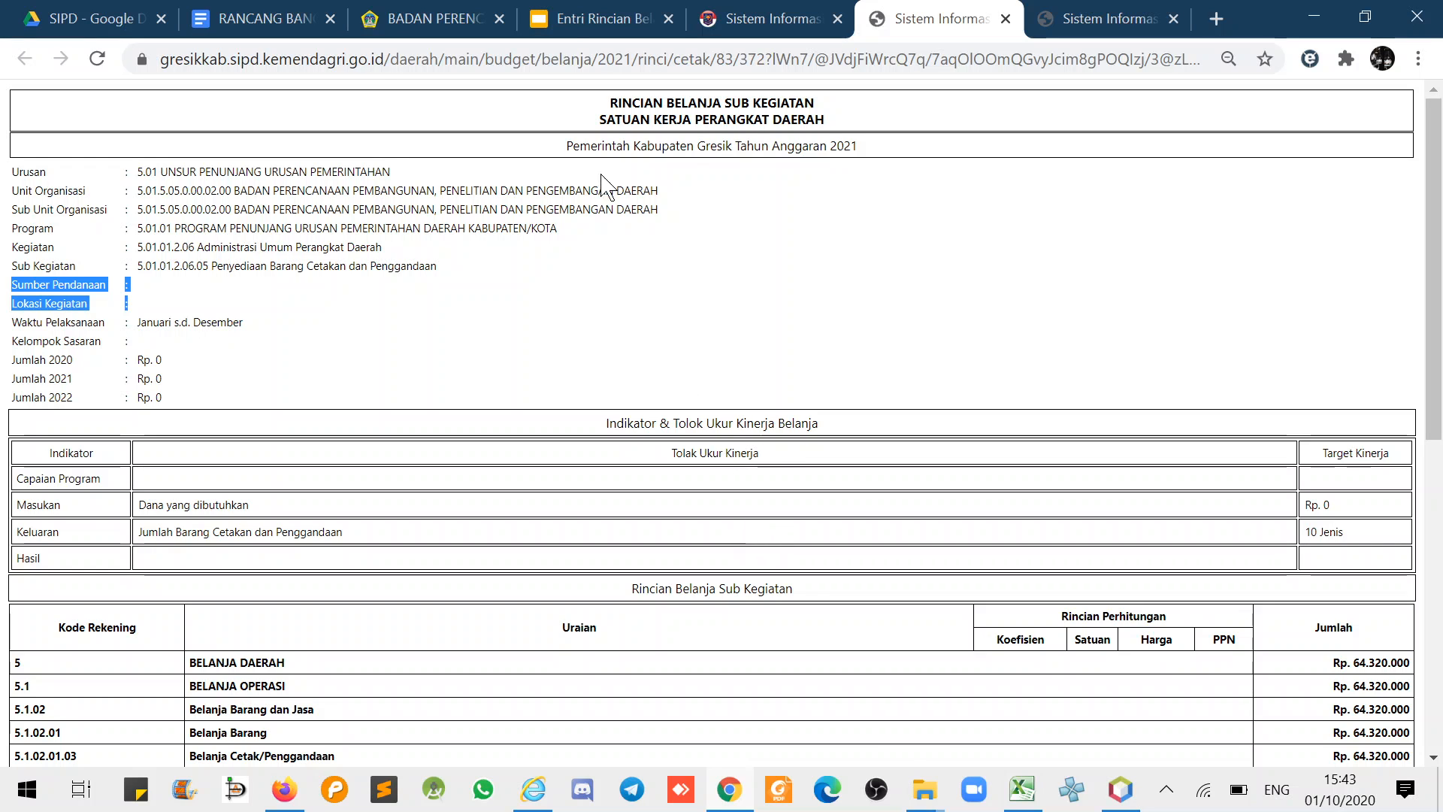
pyautogui.click(581, 15)
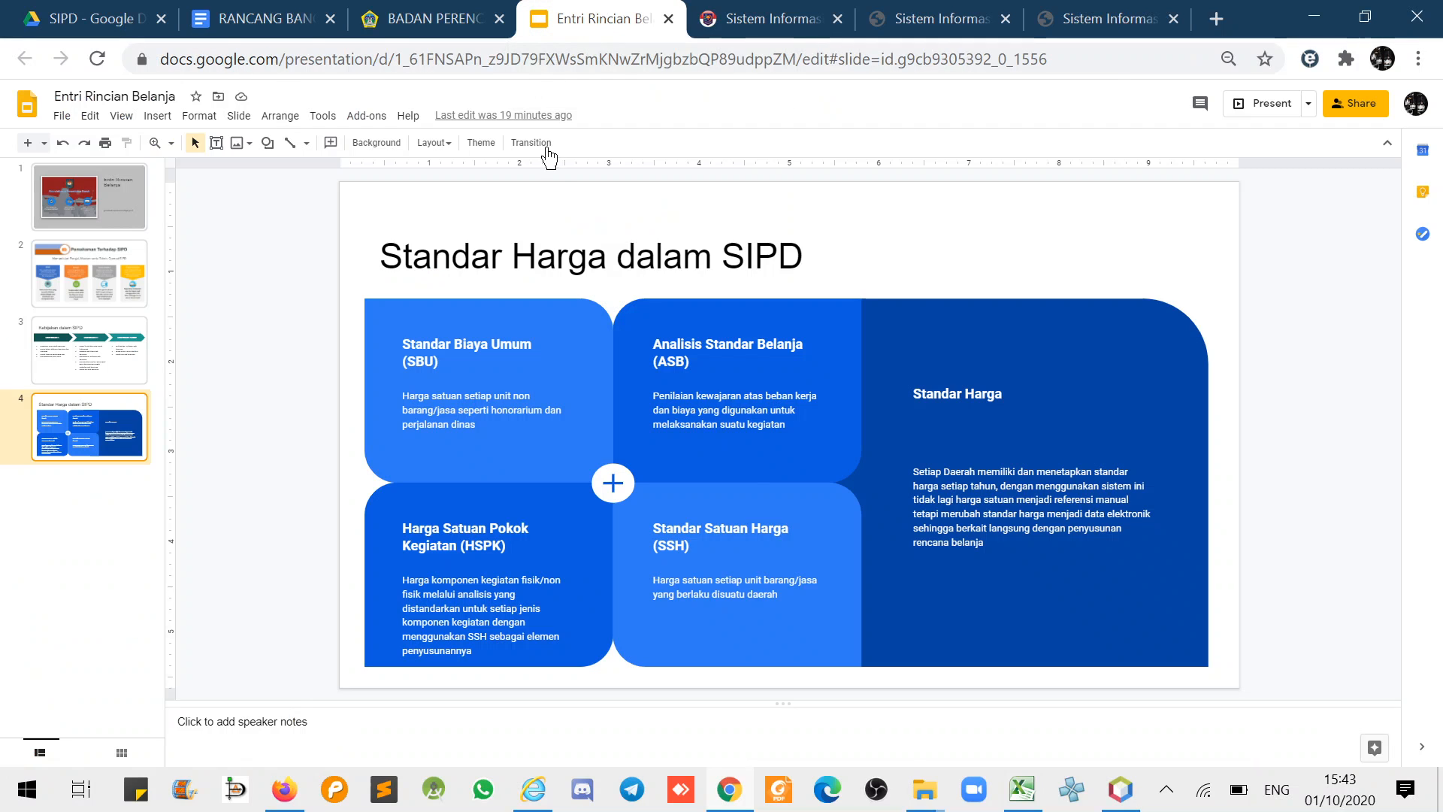
# - Open the Kebijakan dalam SIPD slide and enter the User Eselon IV/Staf bullet list
pyautogui.click(805, 12)
pyautogui.click(586, 18)
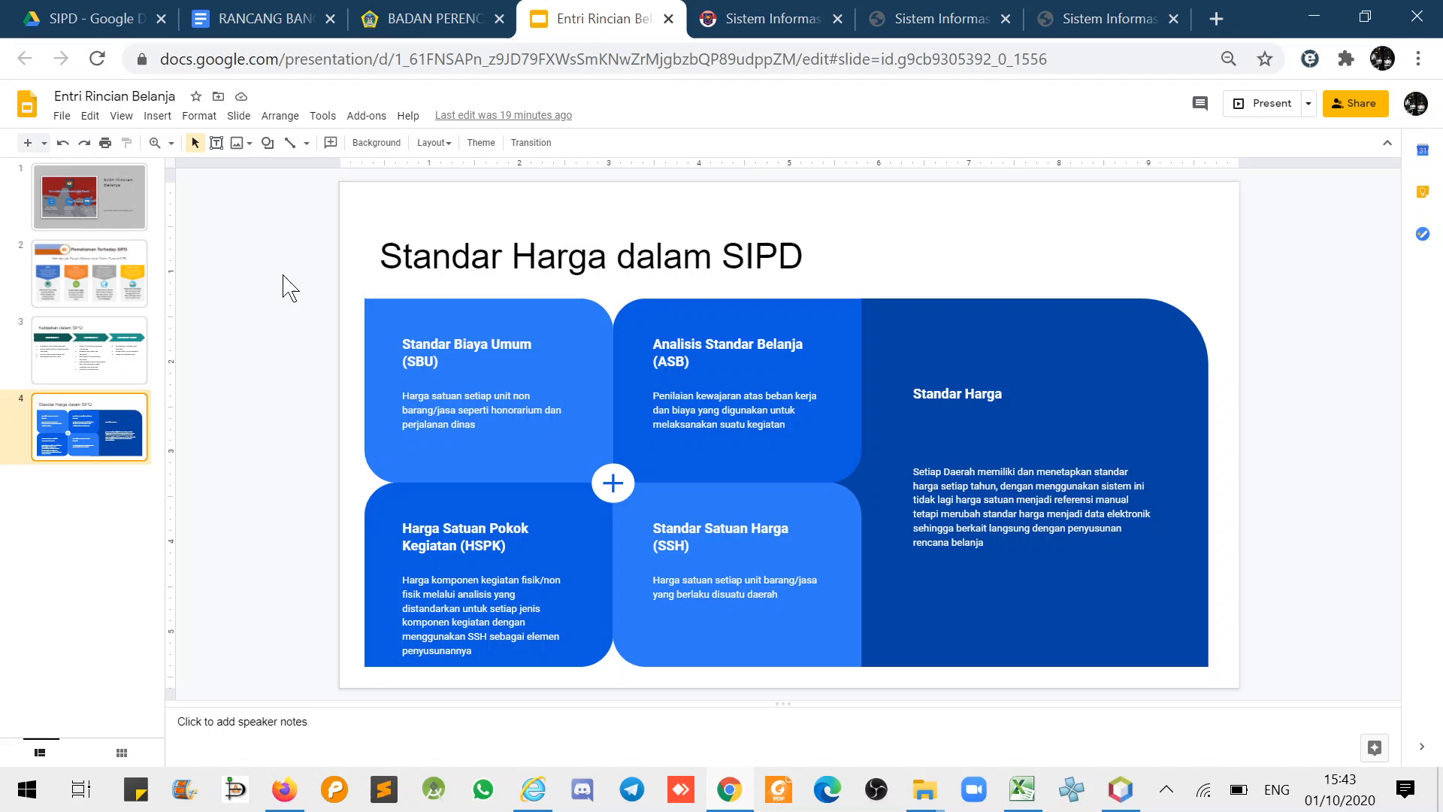
pyautogui.click(113, 365)
pyautogui.click(764, 484)
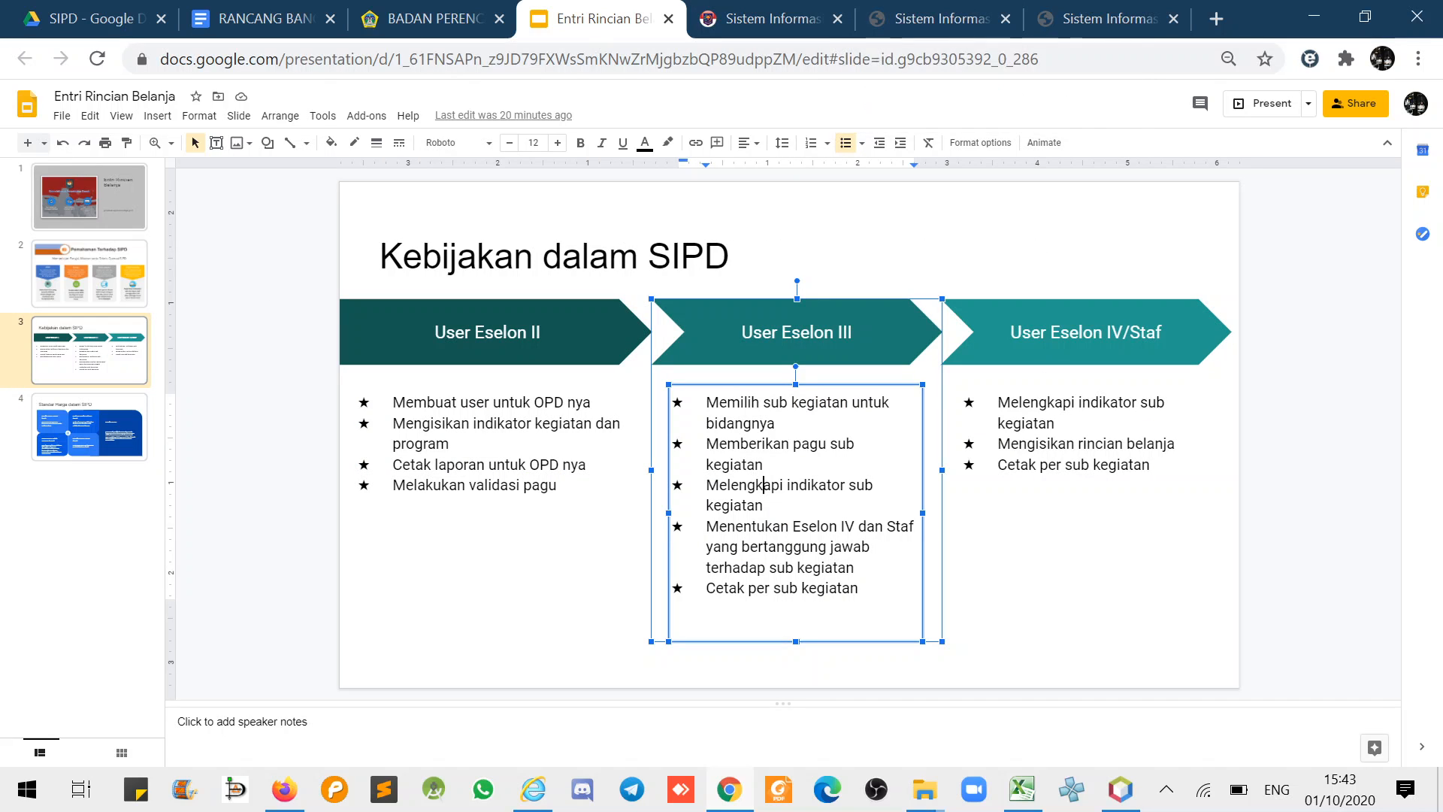
pyautogui.click(1048, 403)
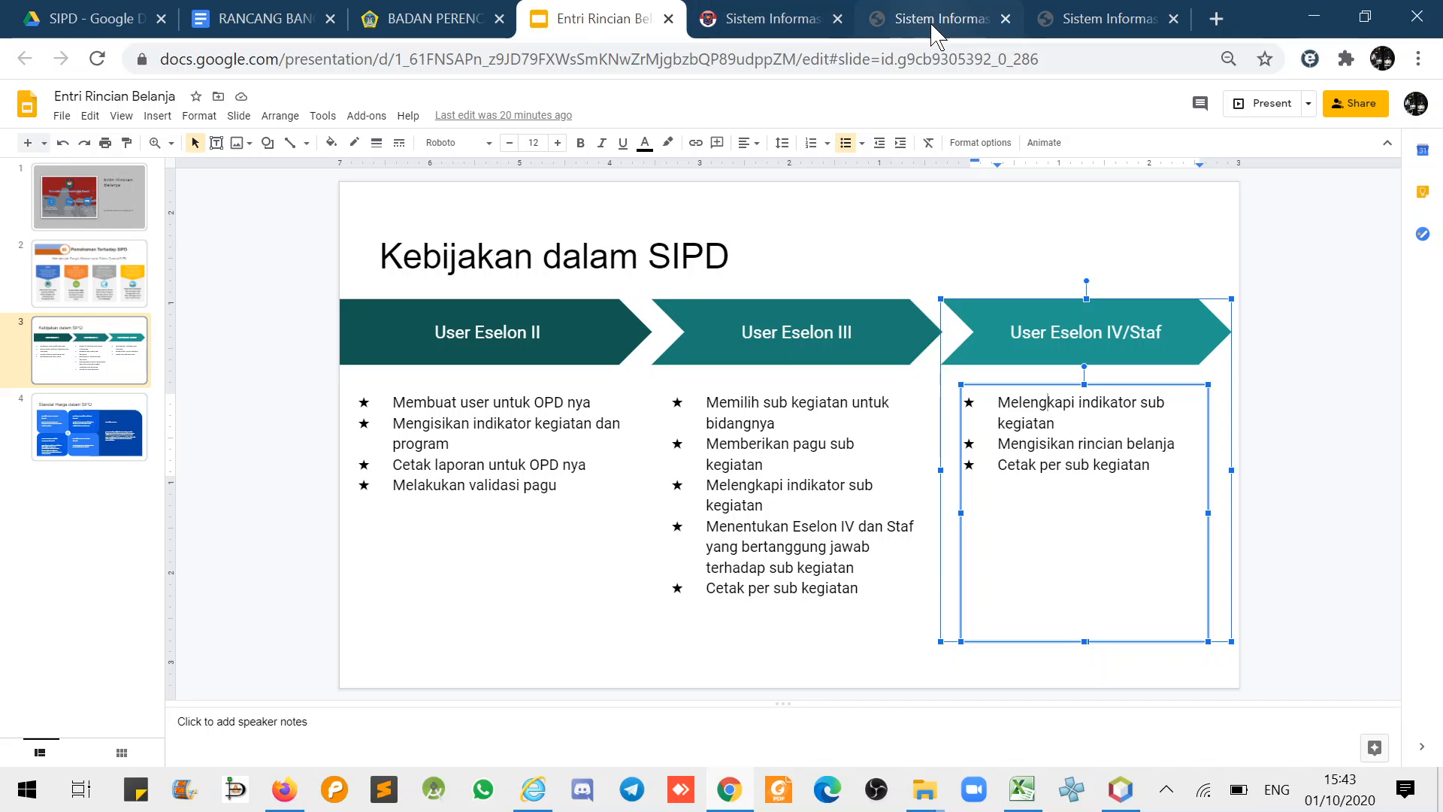
# - Check the Penyediaan Barang Cetakan dan Penggandaan options in SIPD, then return to the slides
pyautogui.click(768, 22)
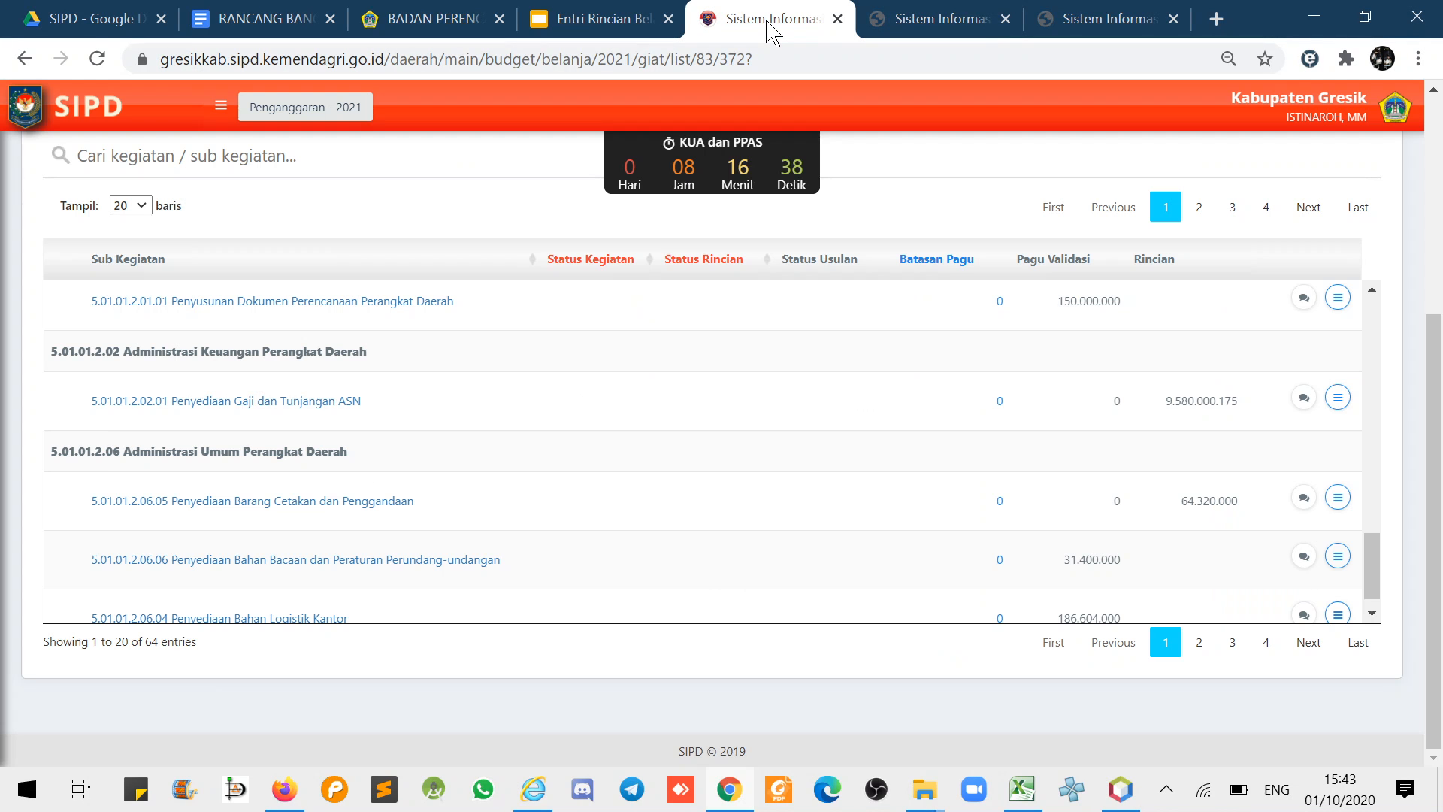
pyautogui.click(921, 16)
pyautogui.click(733, 24)
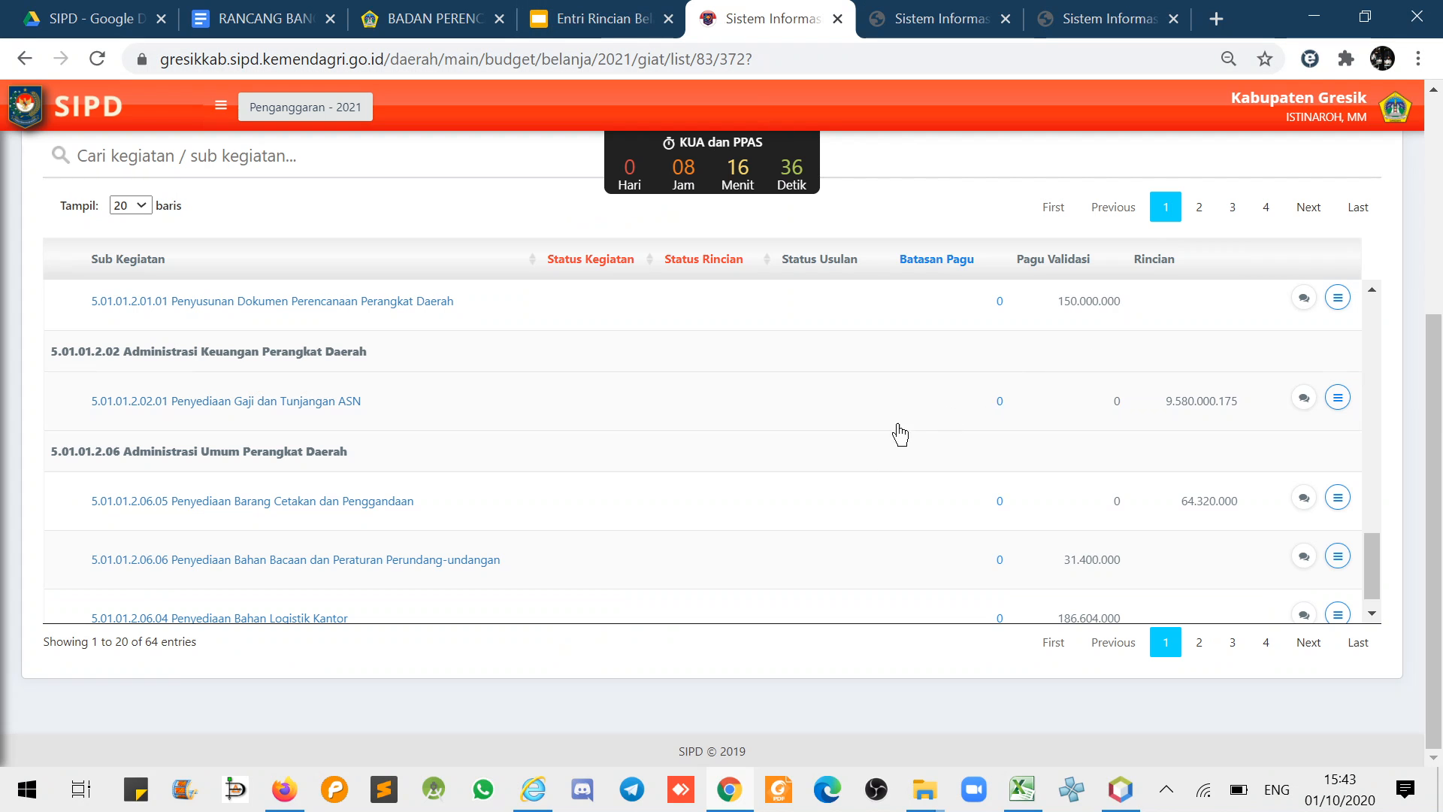
pyautogui.click(1339, 500)
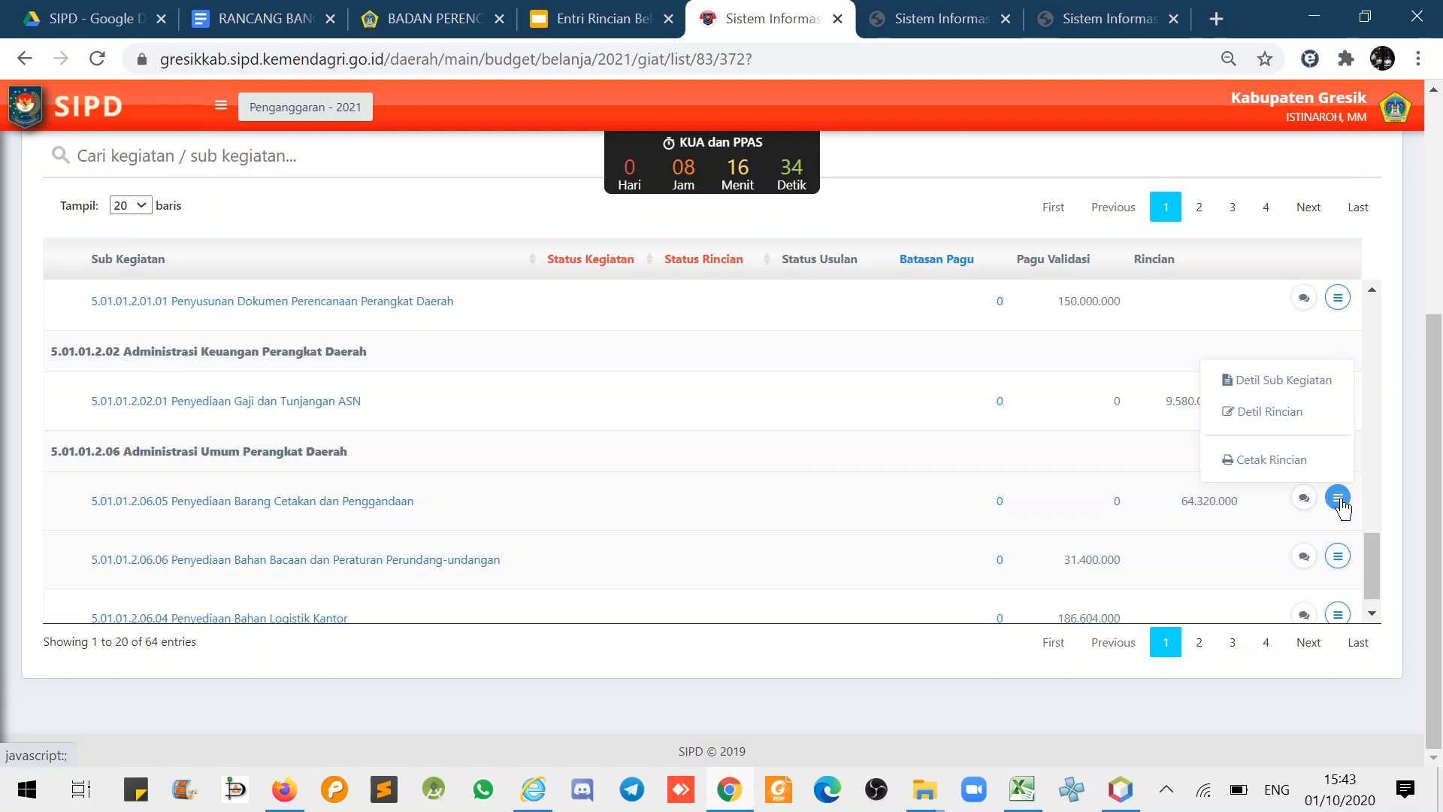
pyautogui.click(591, 19)
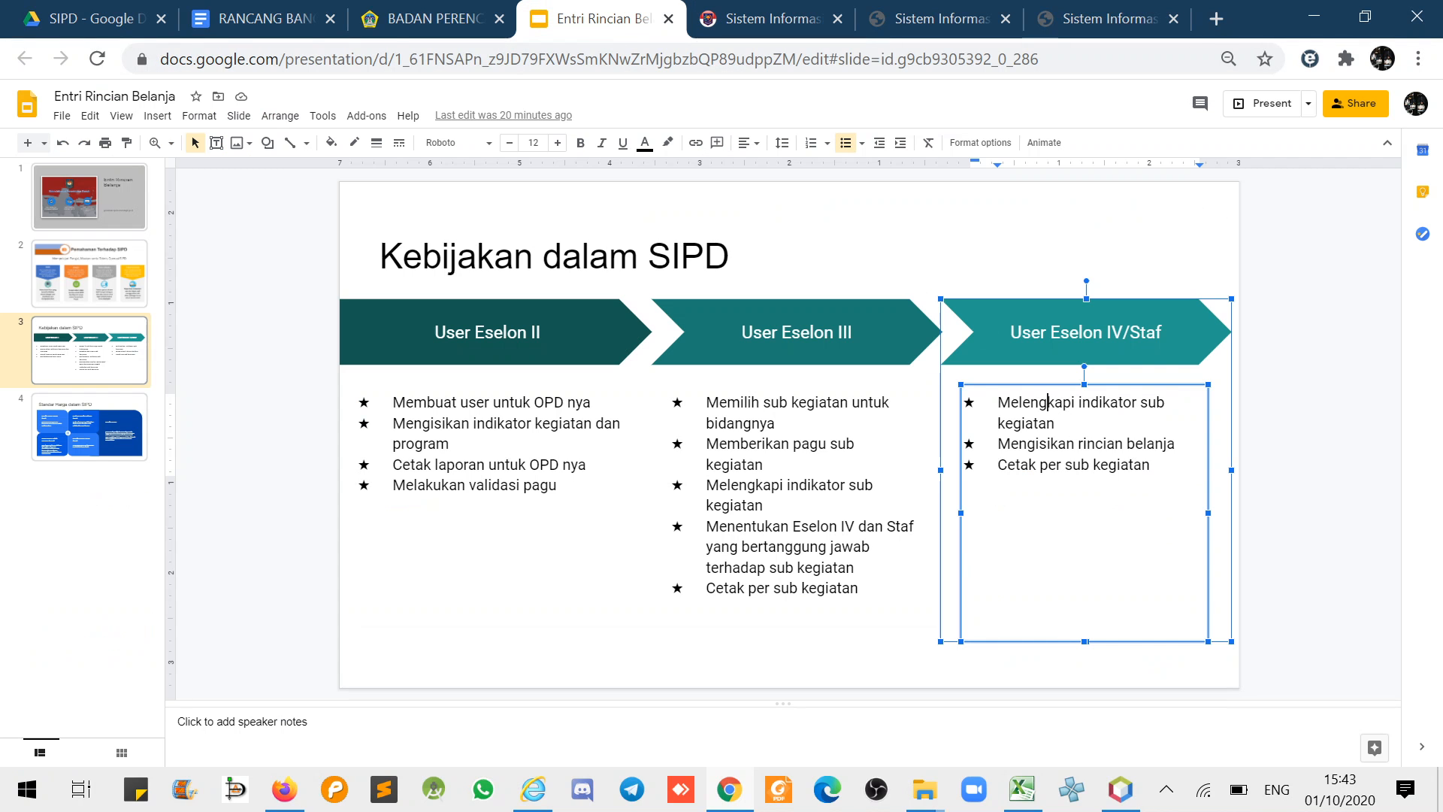
# - Delete the 'Melengkapi indikator sub kegiatan' bullet from the Eselon IV/Staf list
pyautogui.moveTo(1055, 423); pyautogui.dragTo(1005, 403)
pyautogui.press('Delete')
pyautogui.press('Delete')
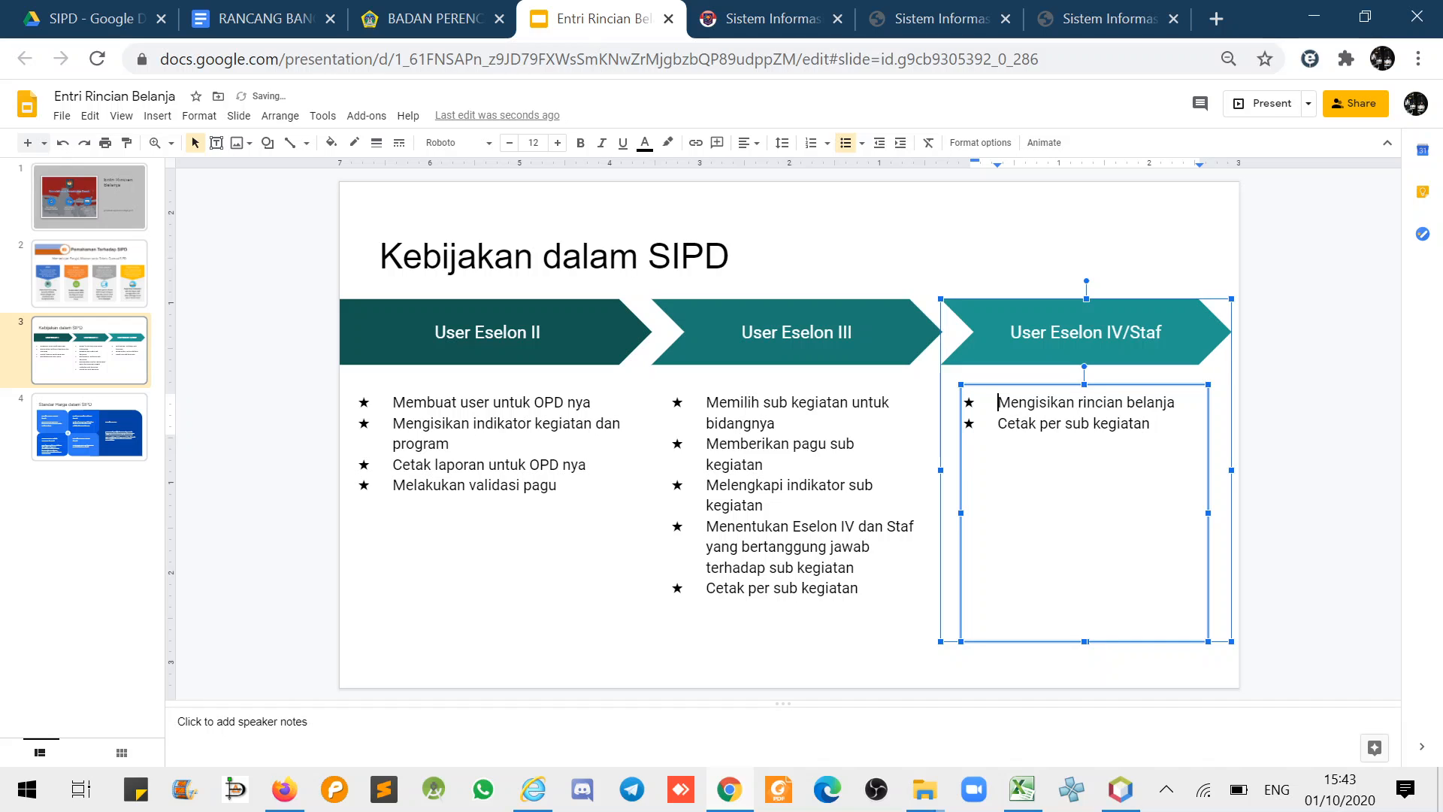
pyautogui.click(1335, 445)
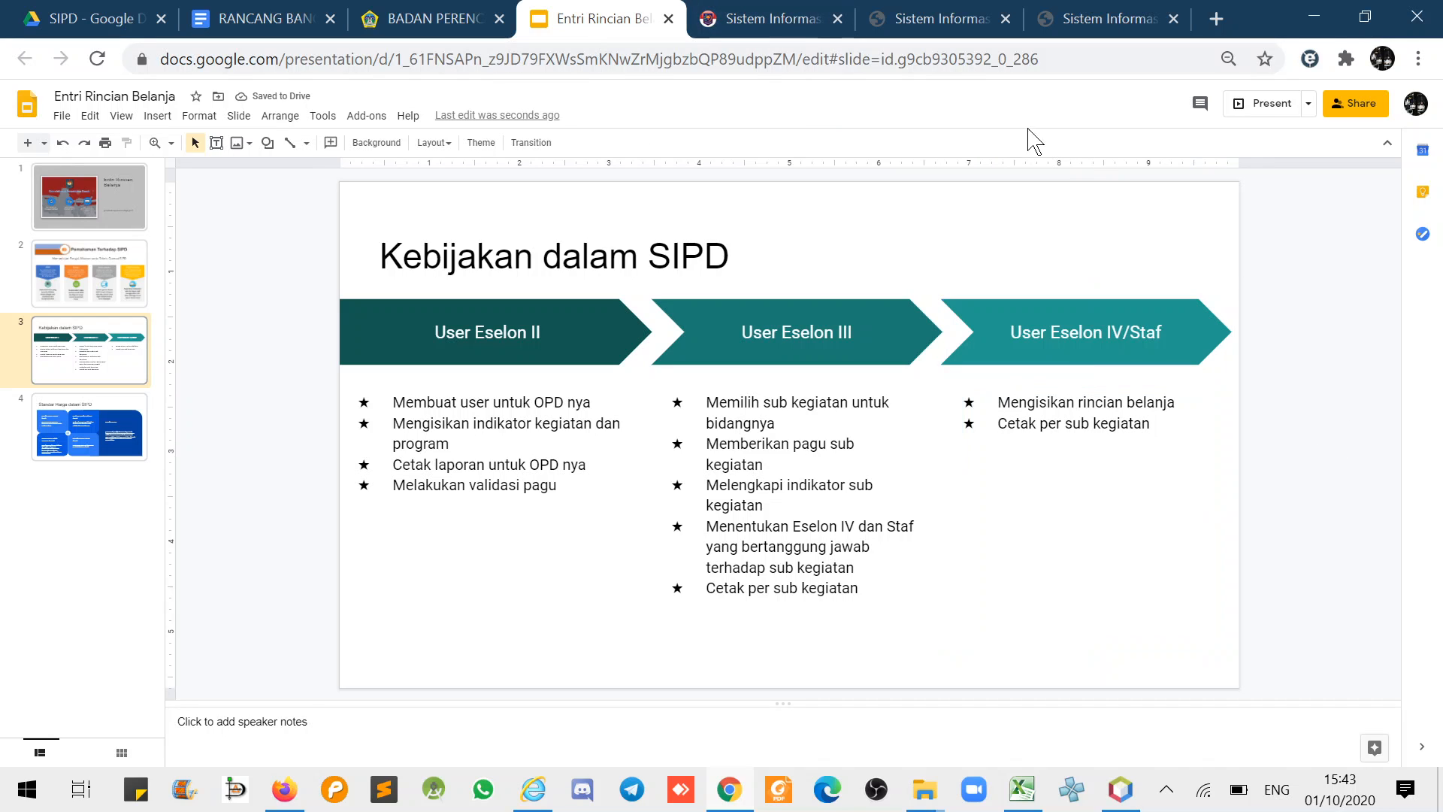
pyautogui.click(912, 6)
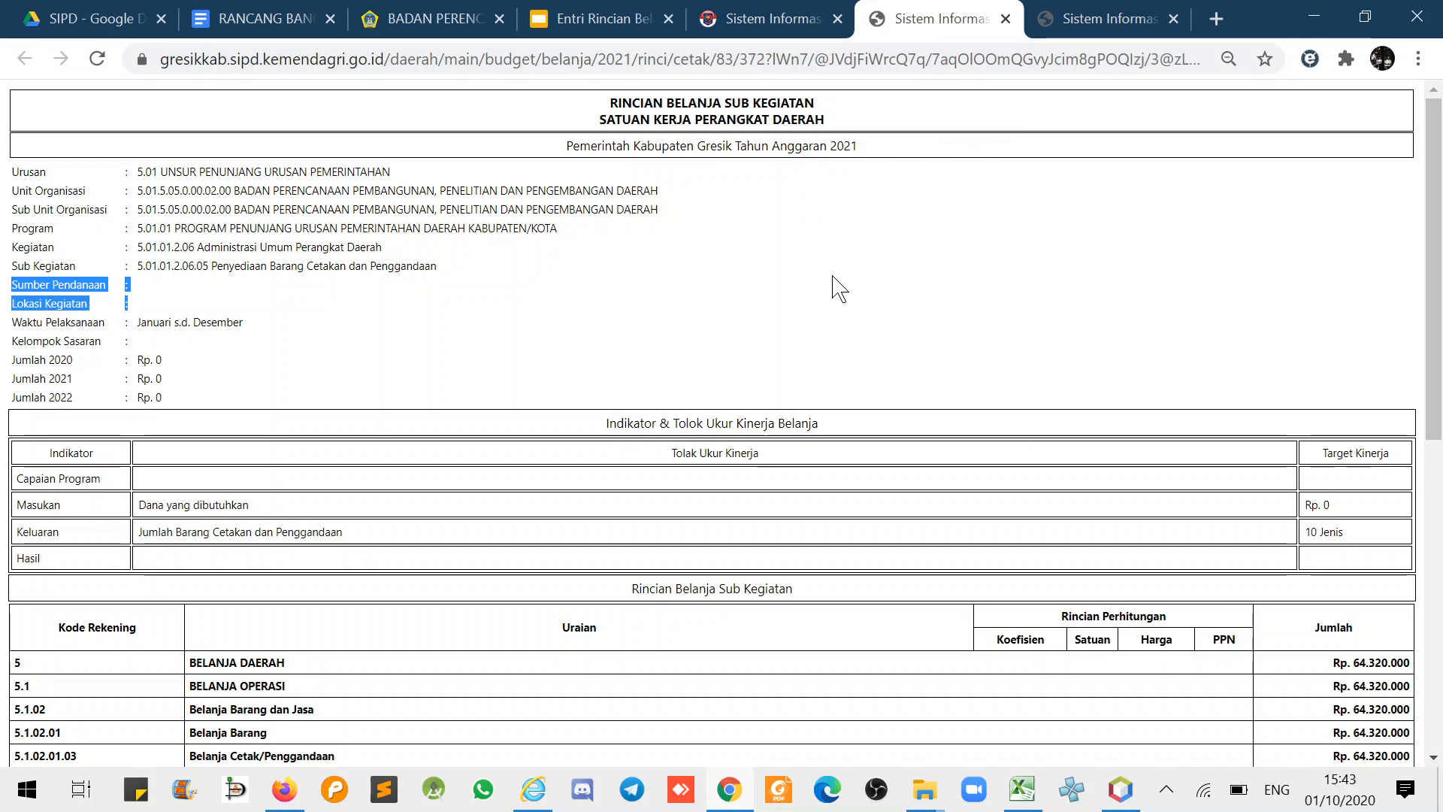
# - Close the extra SIPD report copy and log out of SIPD via the account menu
pyautogui.click(1173, 19)
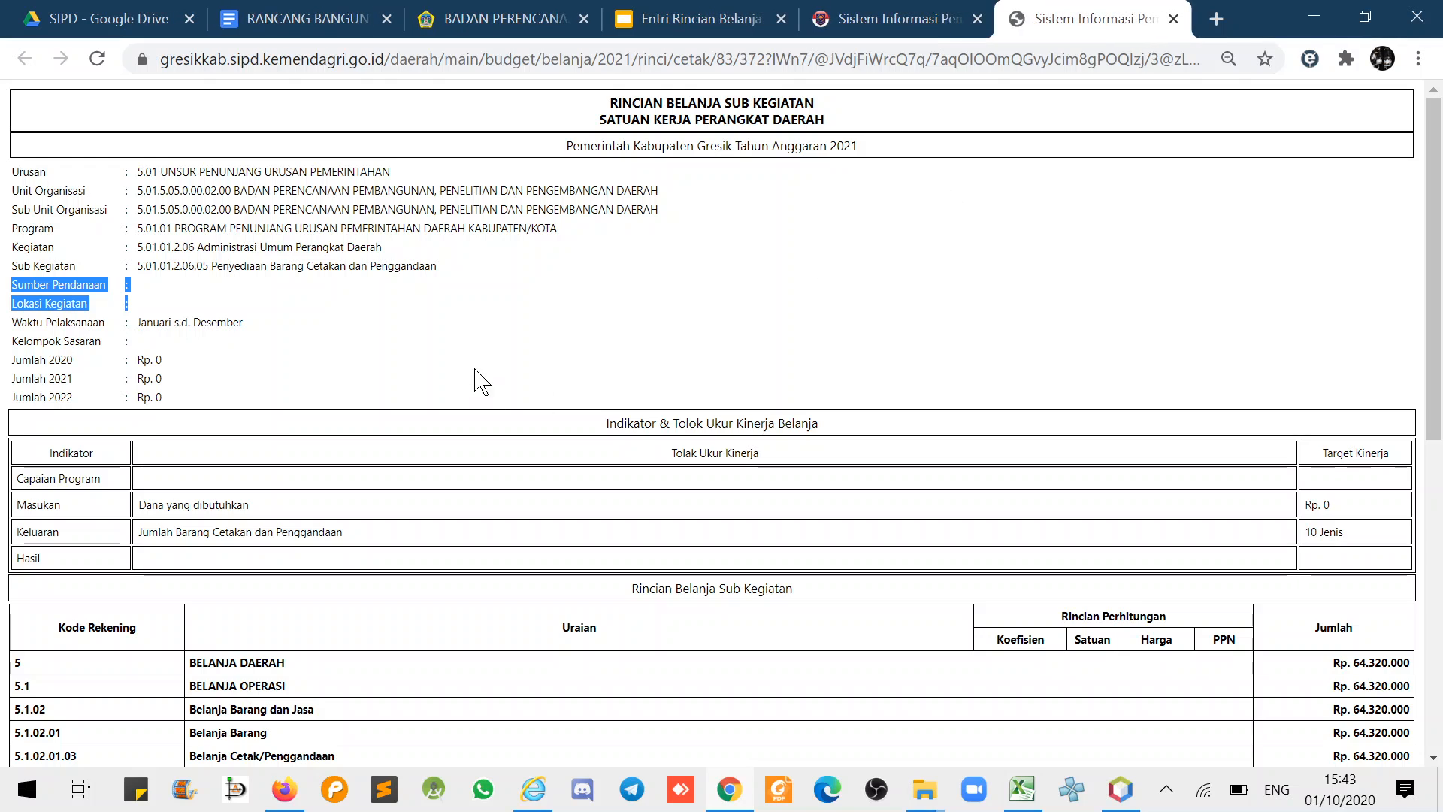
pyautogui.click(430, 332)
pyautogui.moveTo(259, 265); pyautogui.dragTo(383, 266)
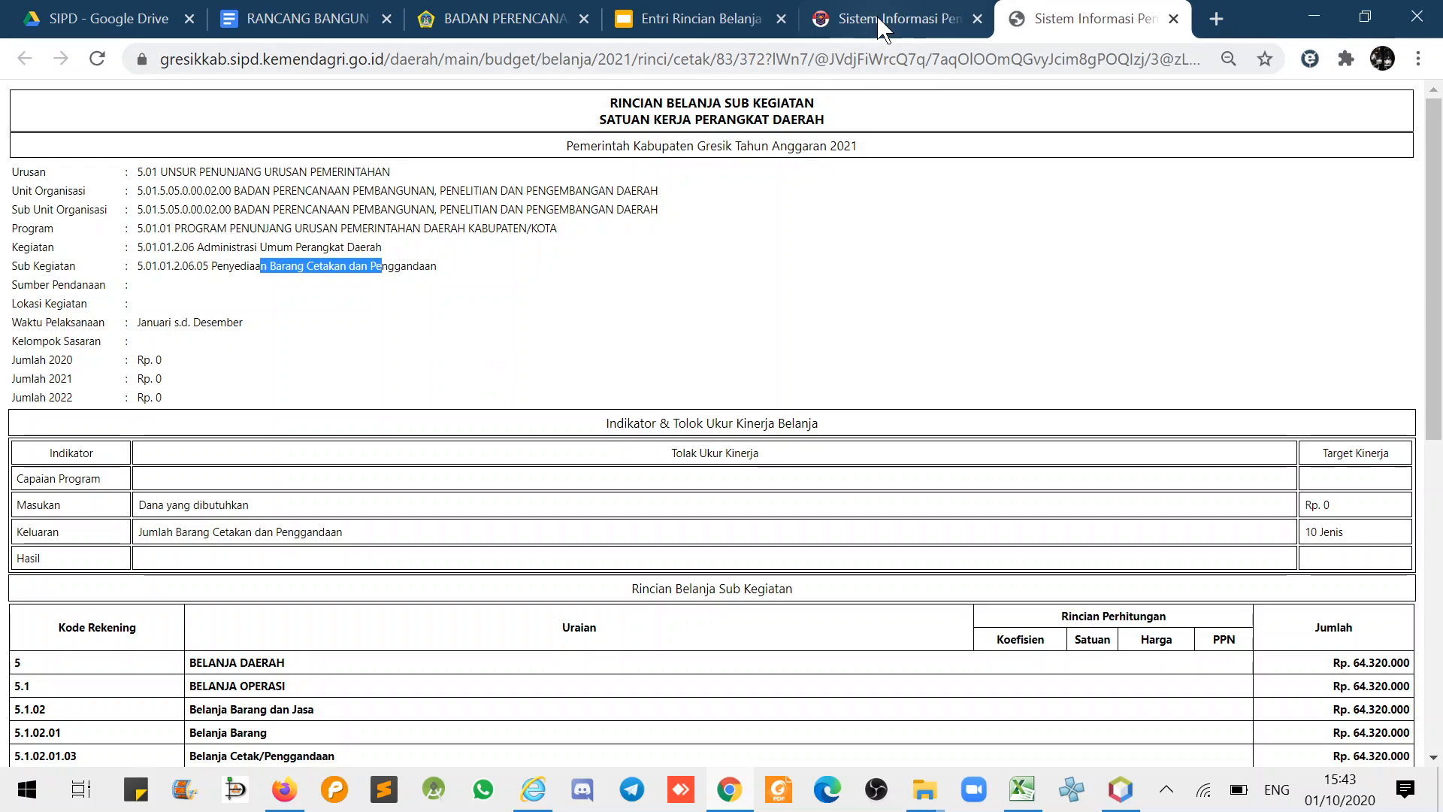
pyautogui.click(902, 18)
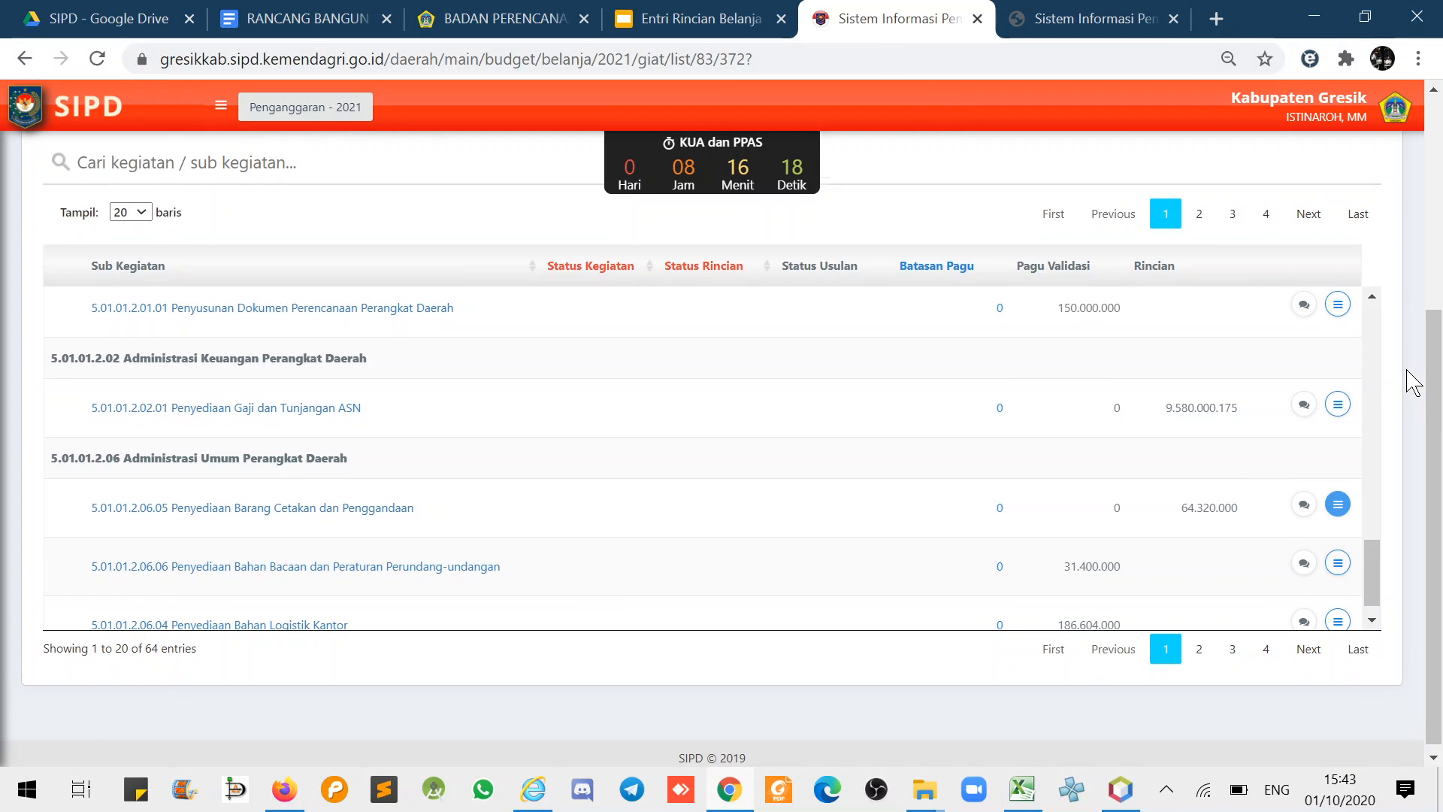
pyautogui.scroll(5, 1409, 380)
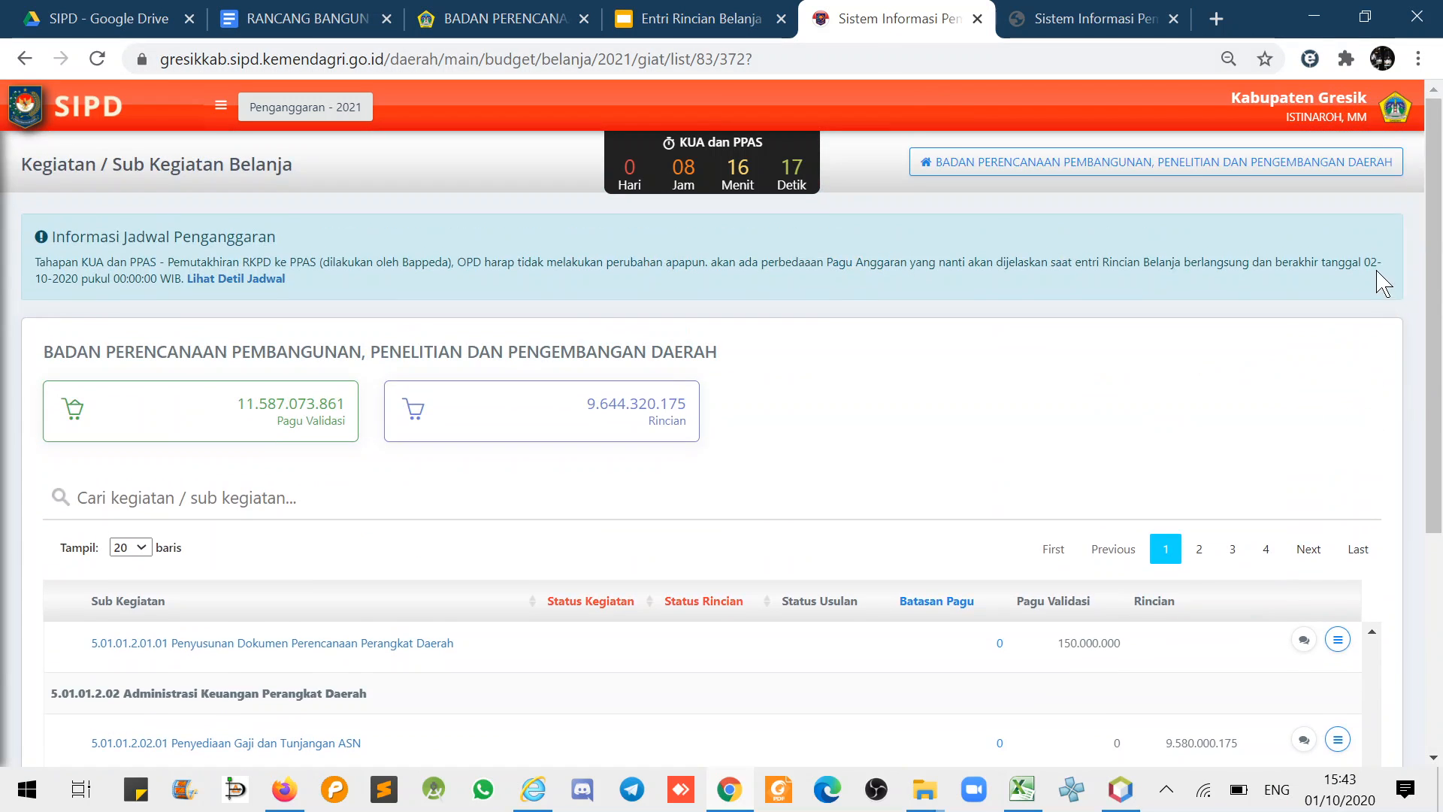
pyautogui.click(1396, 107)
pyautogui.click(1312, 203)
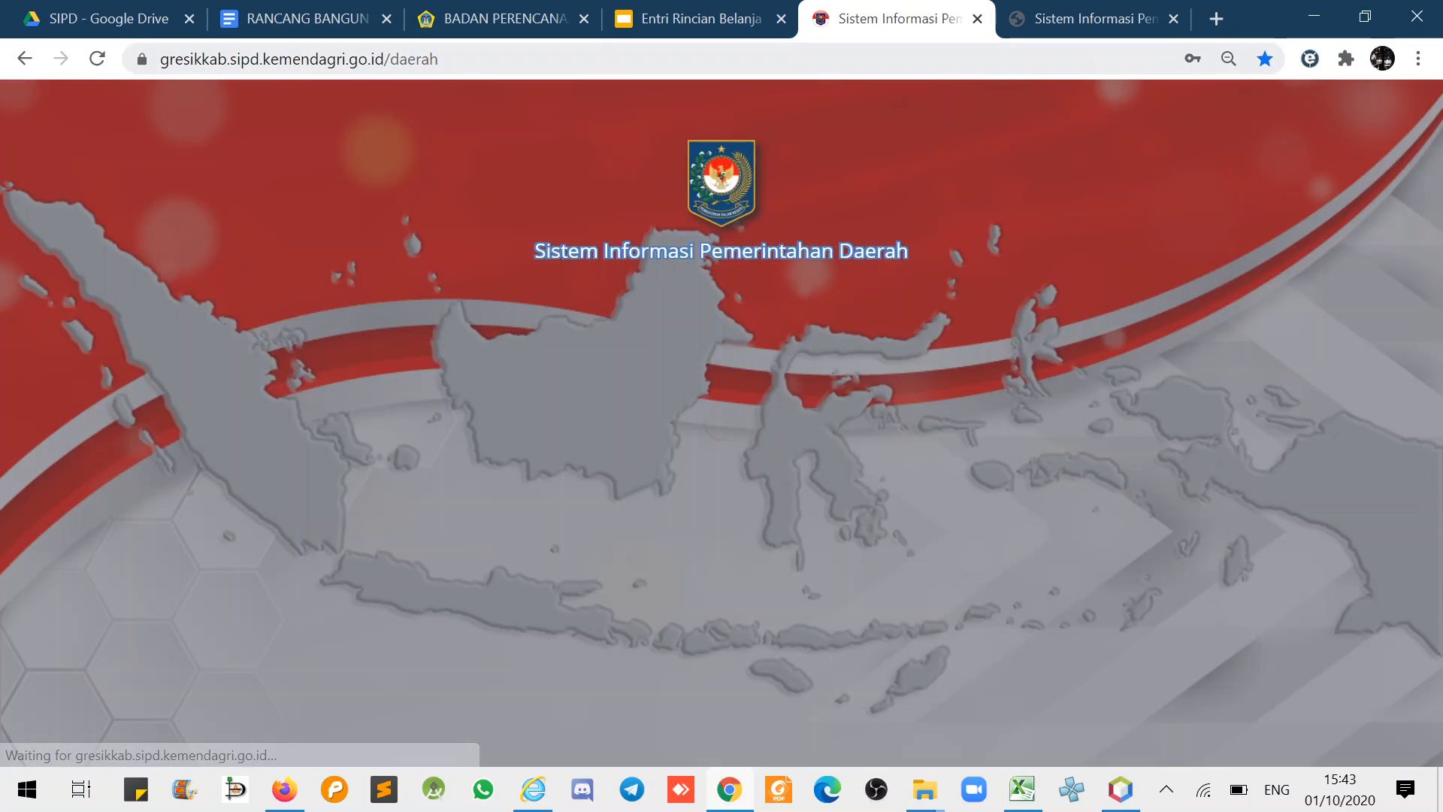
# - Mark the report's Sumber Pendanaan and Lokasi Kegiatan lines, then go to the regency staff list page
pyautogui.click(1090, 19)
pyautogui.moveTo(33, 284); pyautogui.dragTo(76, 304)
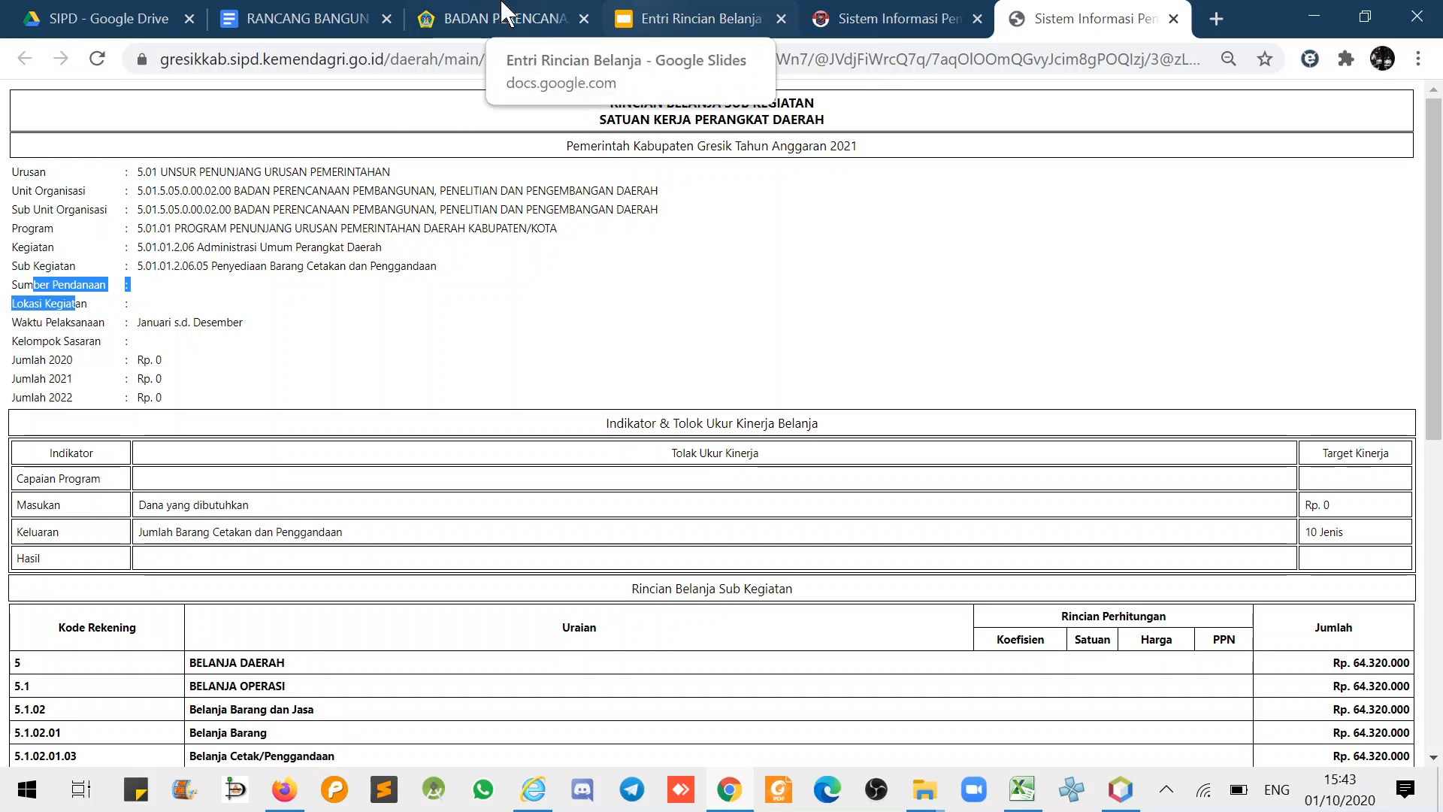
pyautogui.click(481, 19)
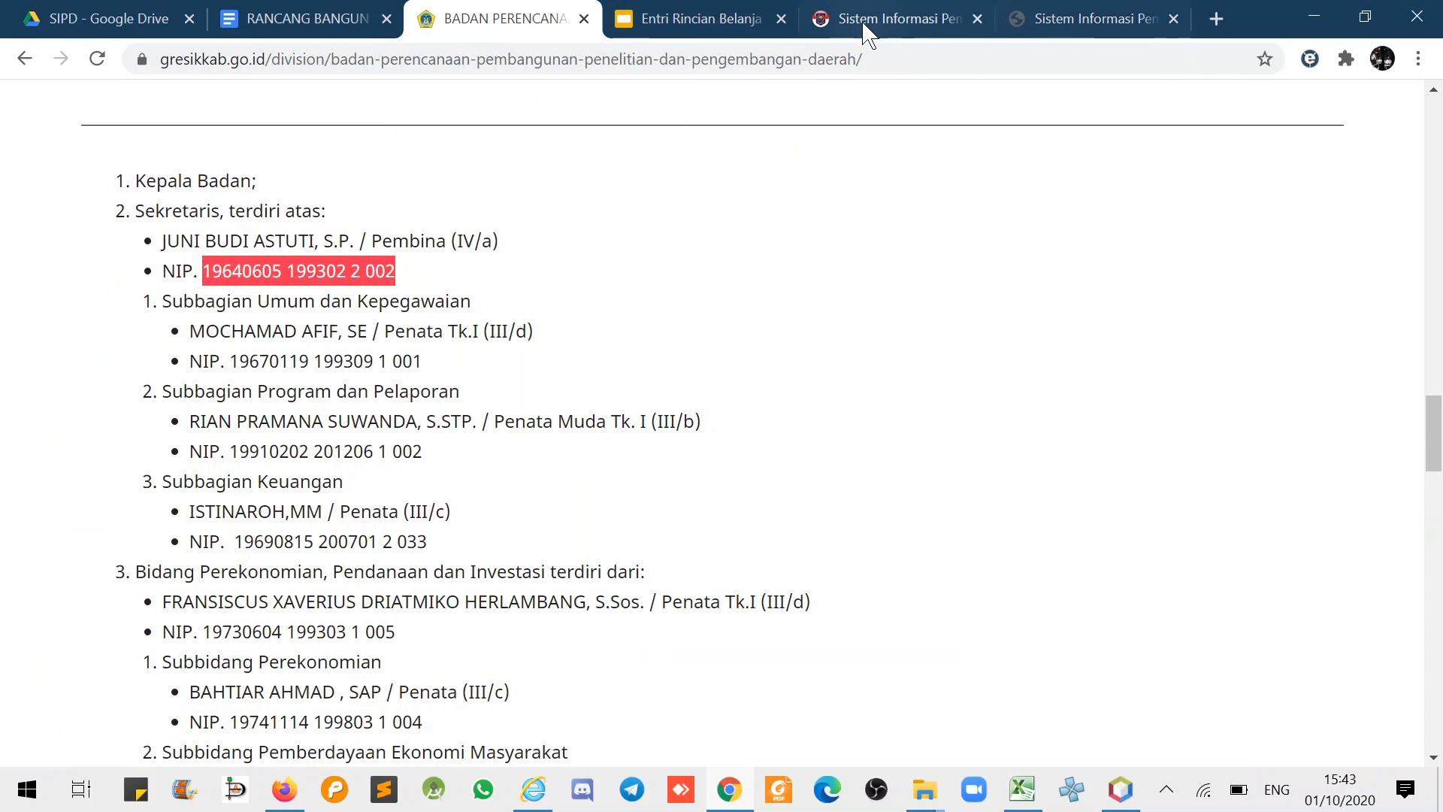
# - On the SIPD login, paste the staff member's NIP as username and strip its spaces
pyautogui.click(895, 19)
pyautogui.click(560, 367)
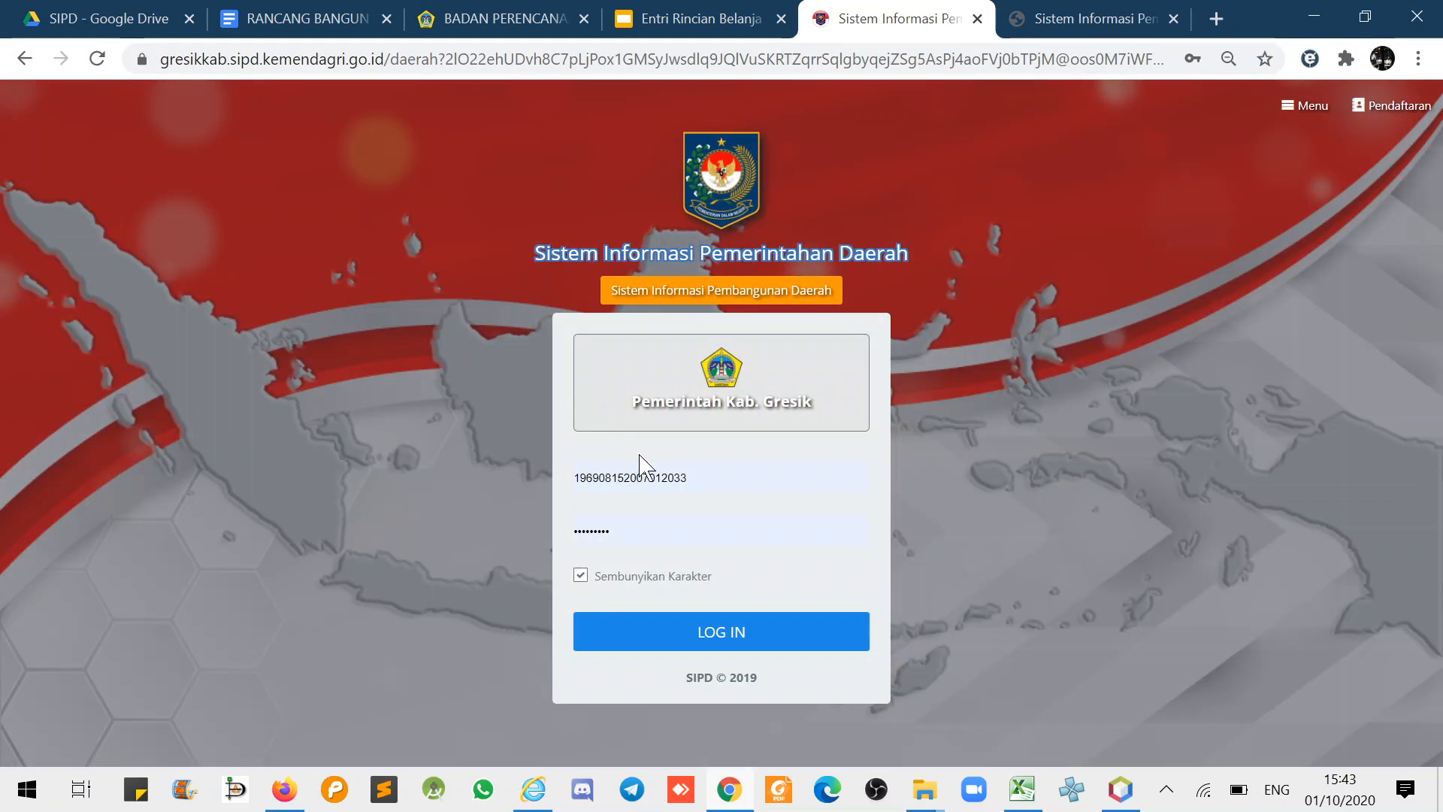
pyautogui.moveTo(691, 477); pyautogui.dragTo(466, 460)
pyautogui.hotkey('ctrl', 'v')
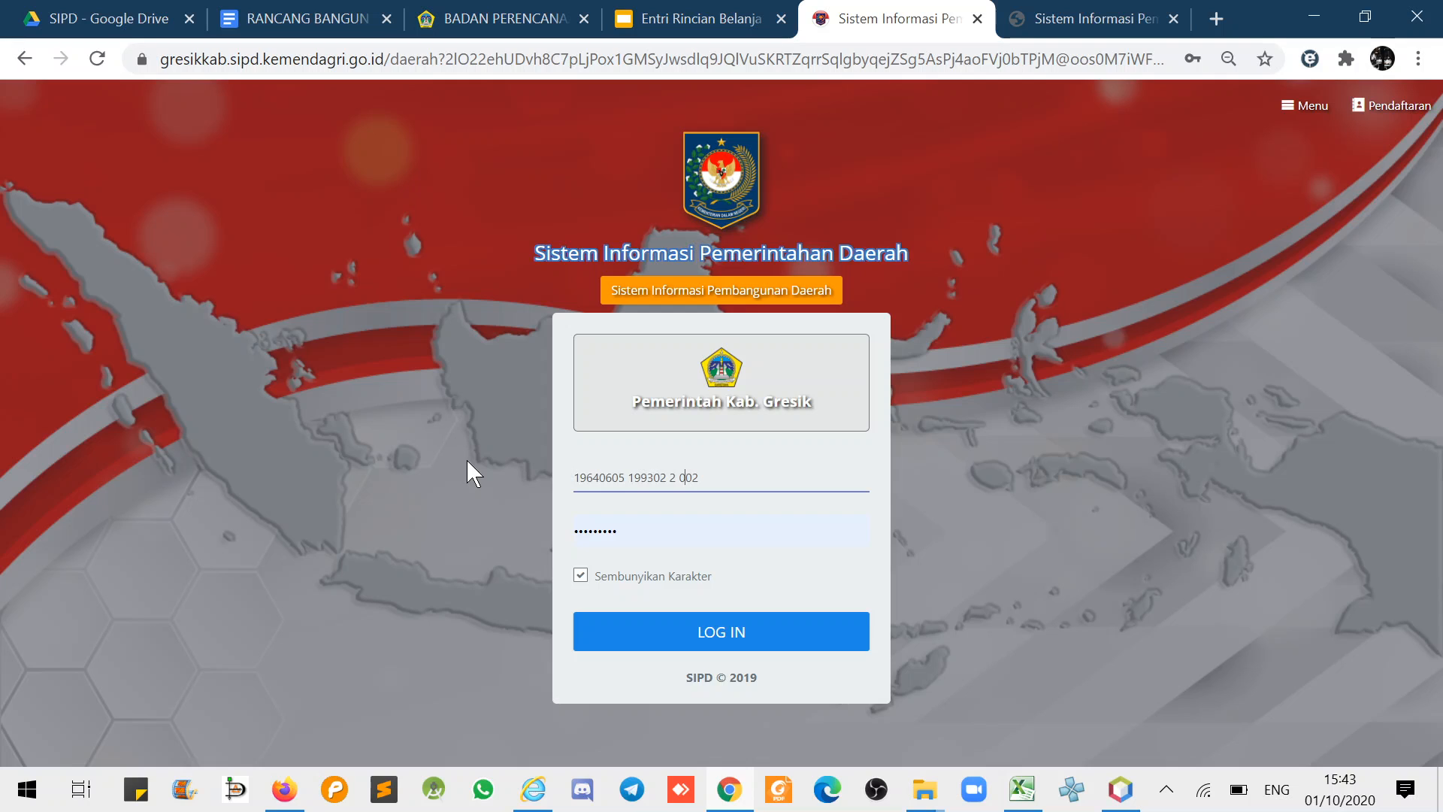
pyautogui.press('Left')
pyautogui.press('Left')
pyautogui.press('Left')
pyautogui.press('BackSpace')
pyautogui.press('Left')
pyautogui.press('BackSpace')
pyautogui.press('Left')
pyautogui.press('Left')
pyautogui.press('BackSpace')
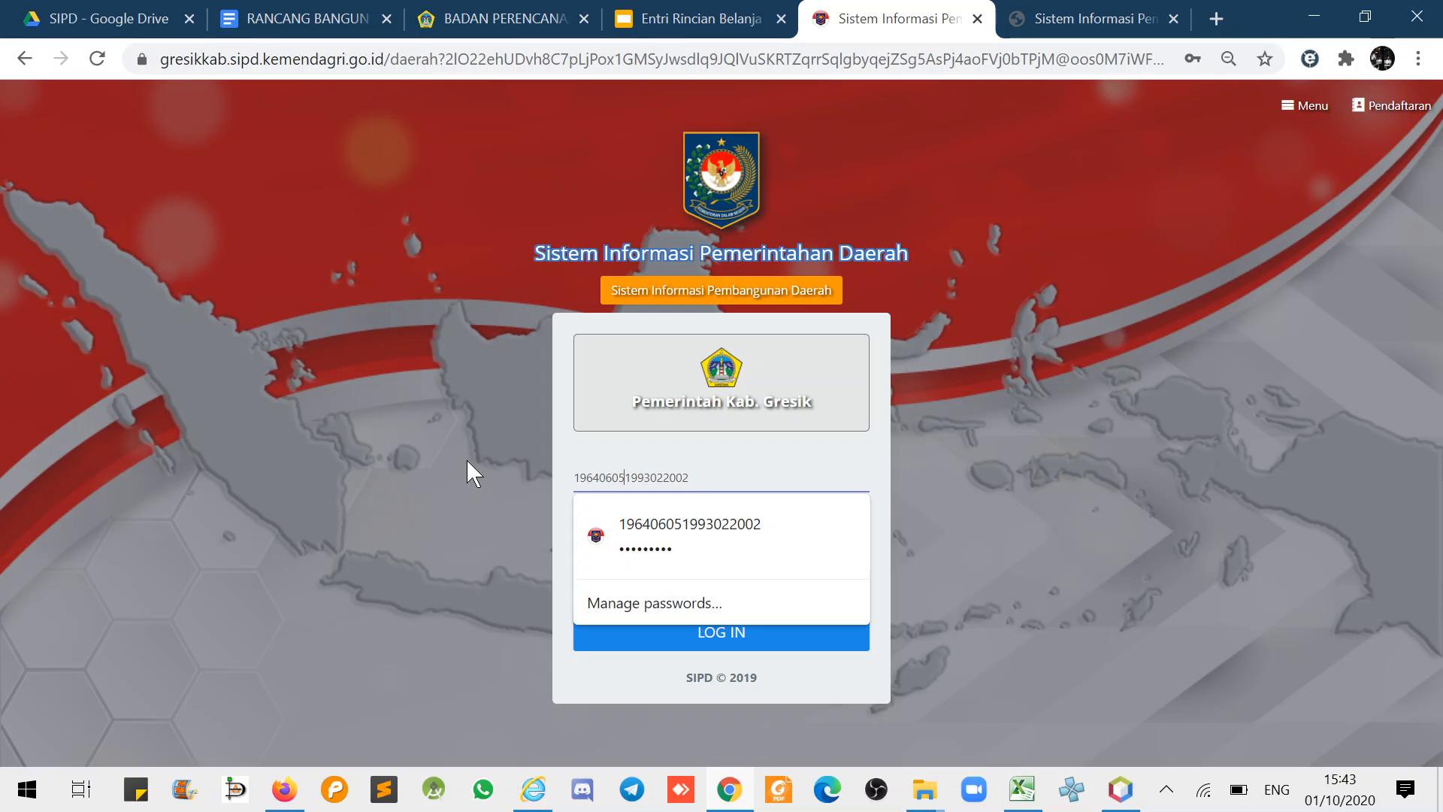
# - Log in with the saved password and open the 2021 budget year
pyautogui.click(668, 538)
pyautogui.click(675, 624)
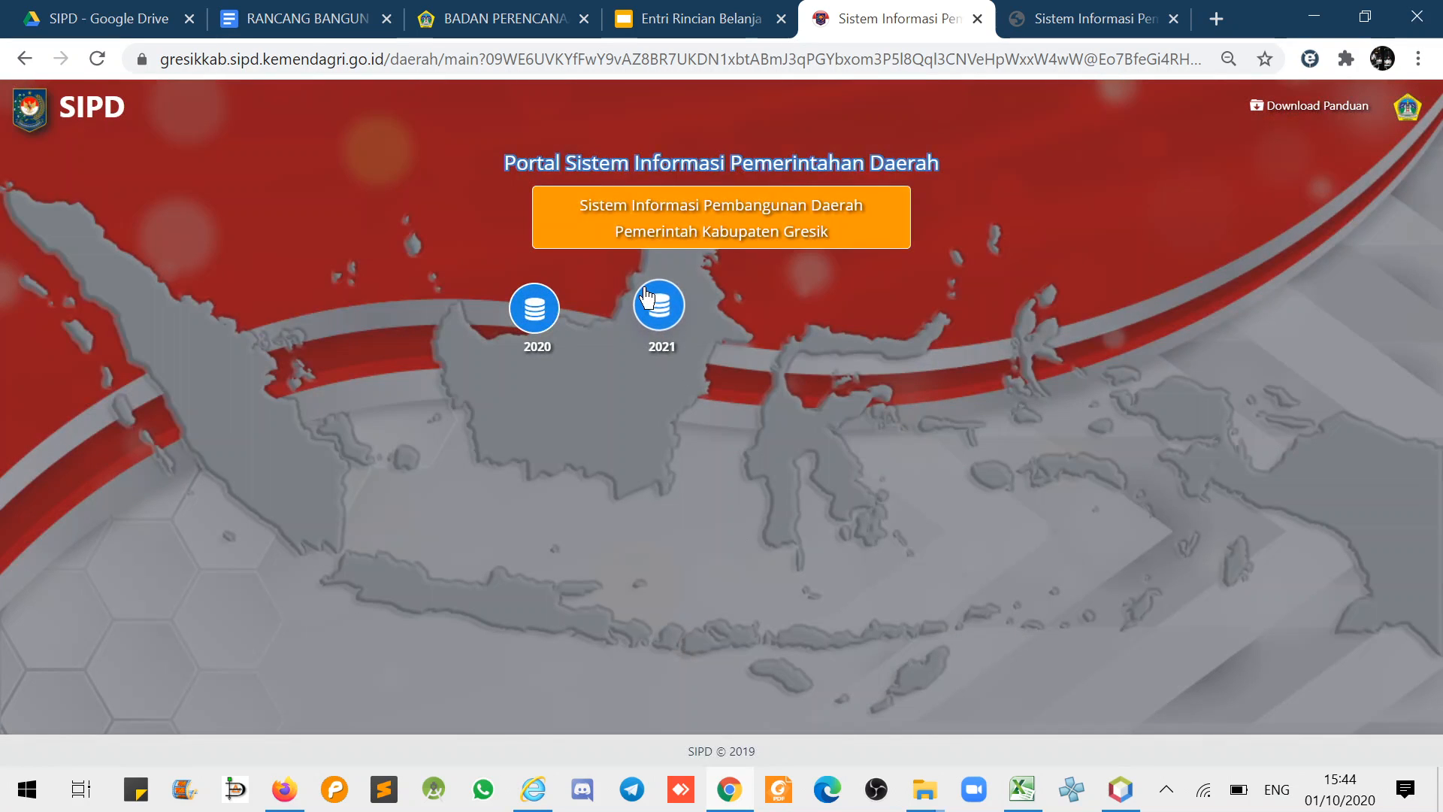
pyautogui.click(653, 299)
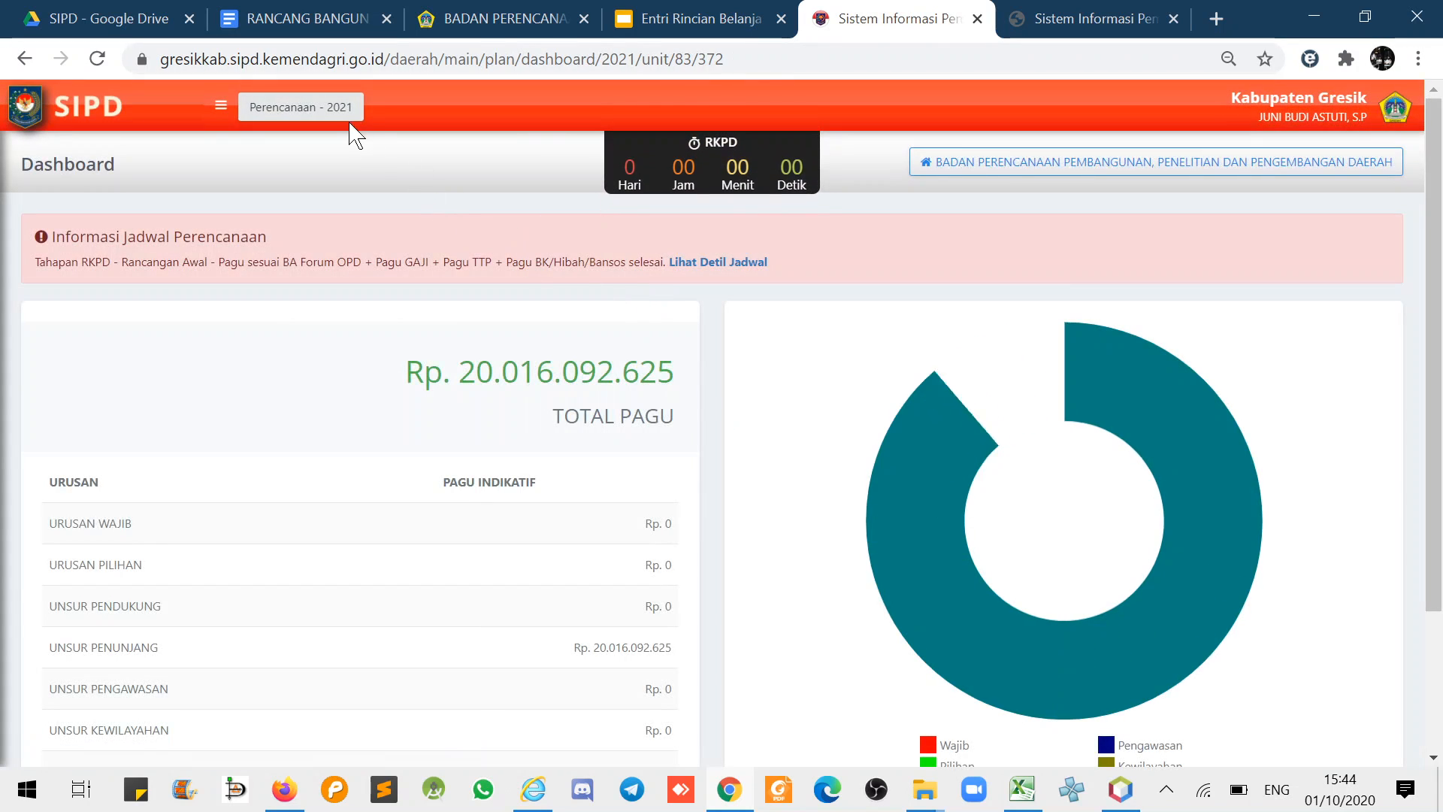
# - Switch SIPD to the Penganggaran stage for year 2021
pyautogui.click(339, 113)
pyautogui.click(670, 214)
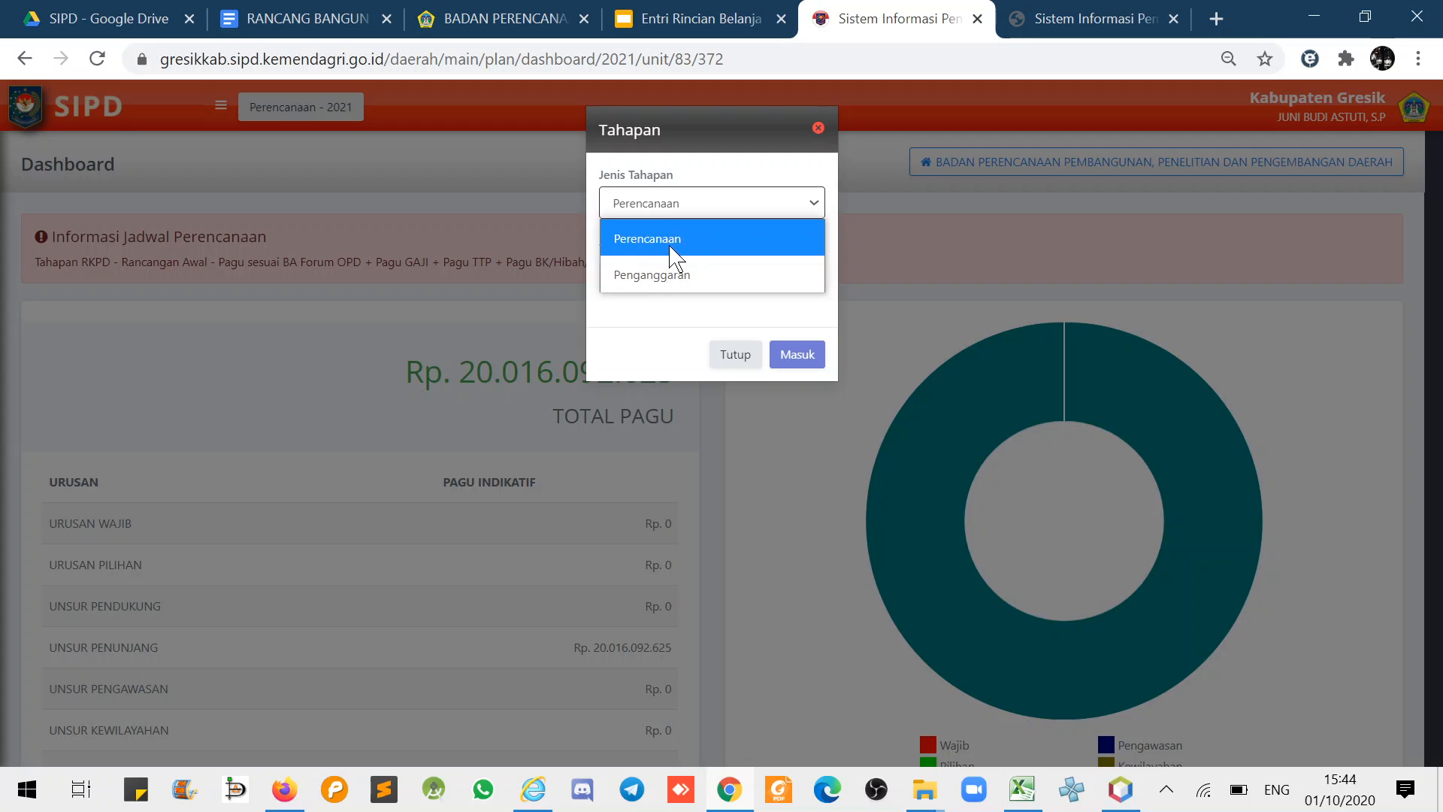
pyautogui.click(662, 275)
pyautogui.click(645, 285)
pyautogui.click(653, 343)
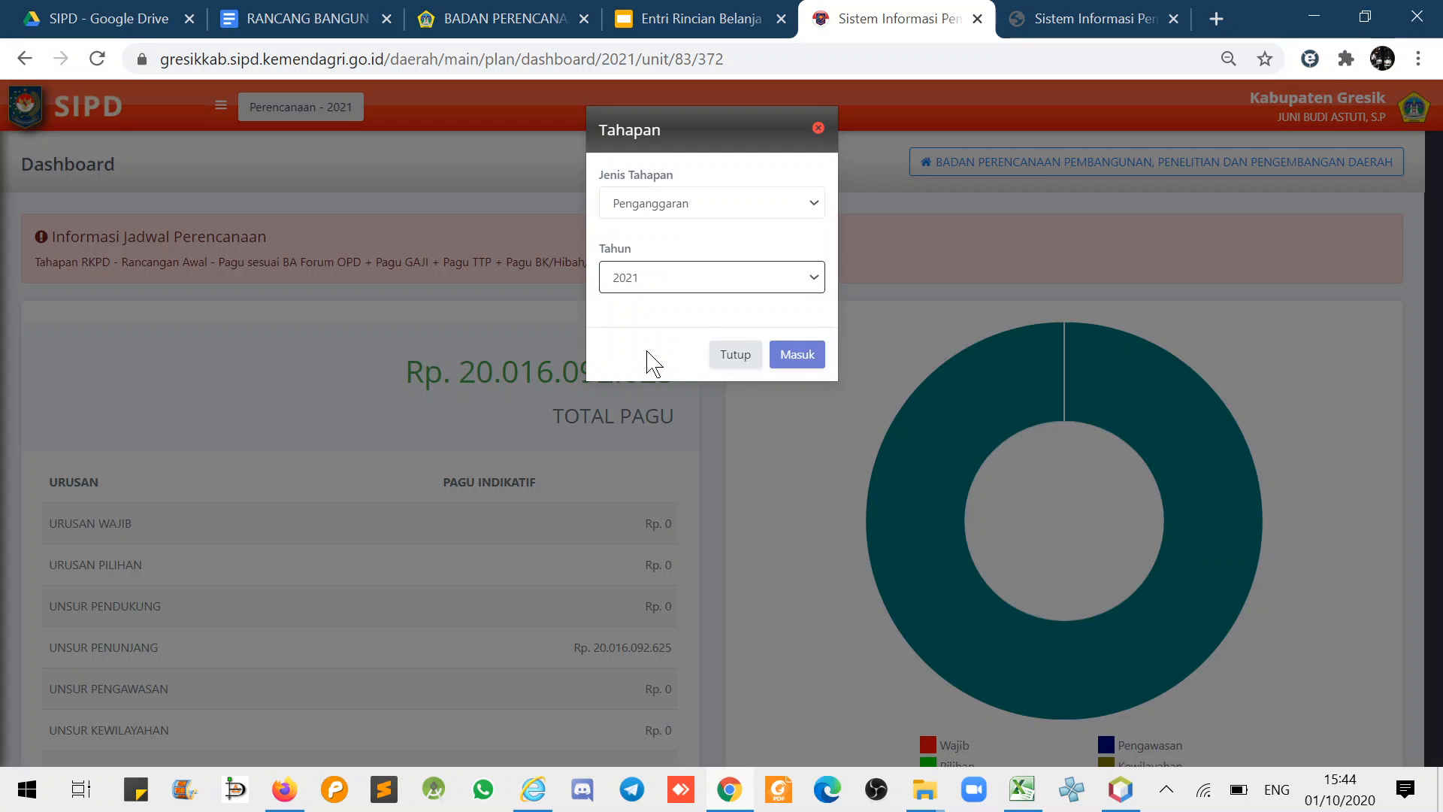
pyautogui.click(803, 358)
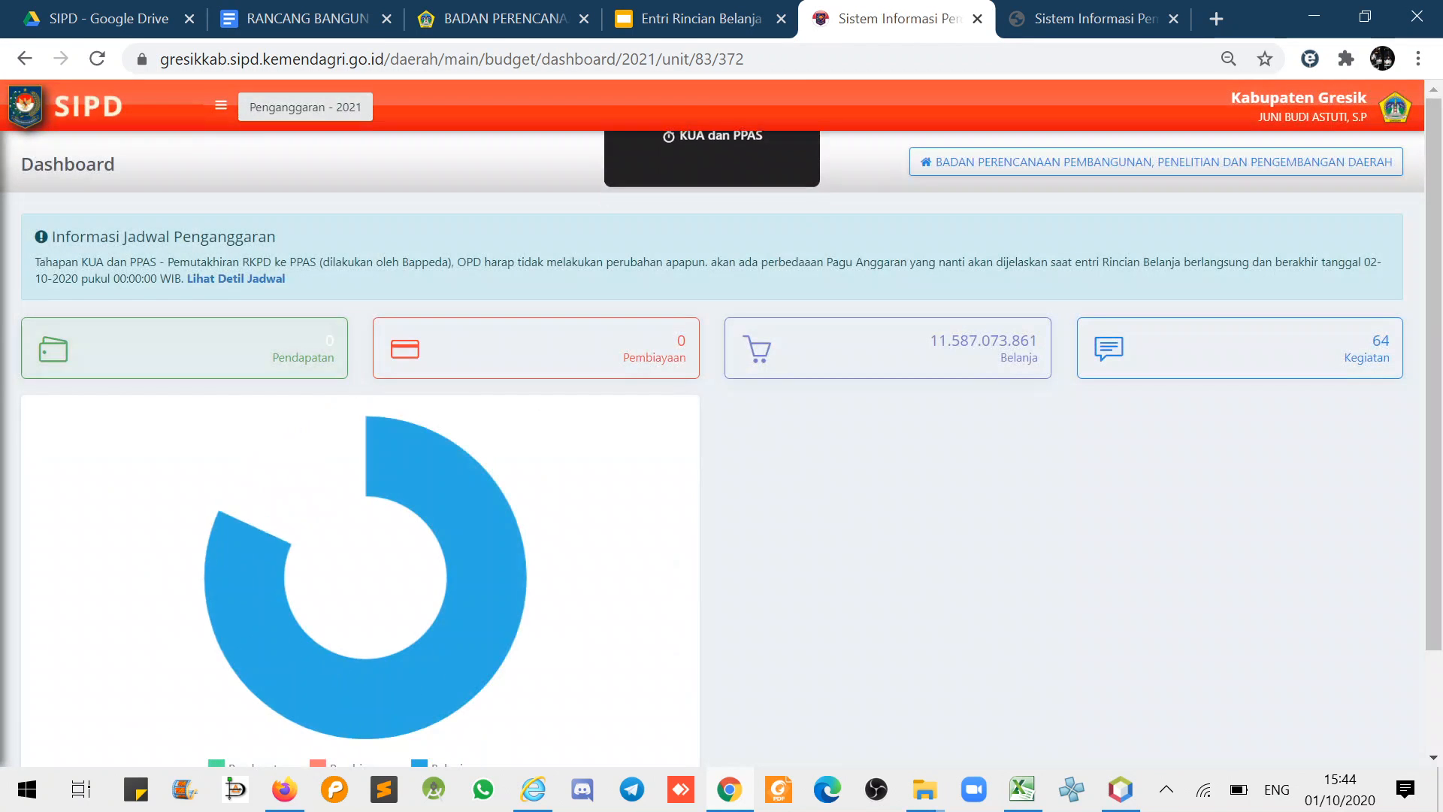
# - Filter the Sub Kegiatan Belanja list by 'baran' and show actions for the Penyediaan Barang Cetakan entry
pyautogui.click(221, 105)
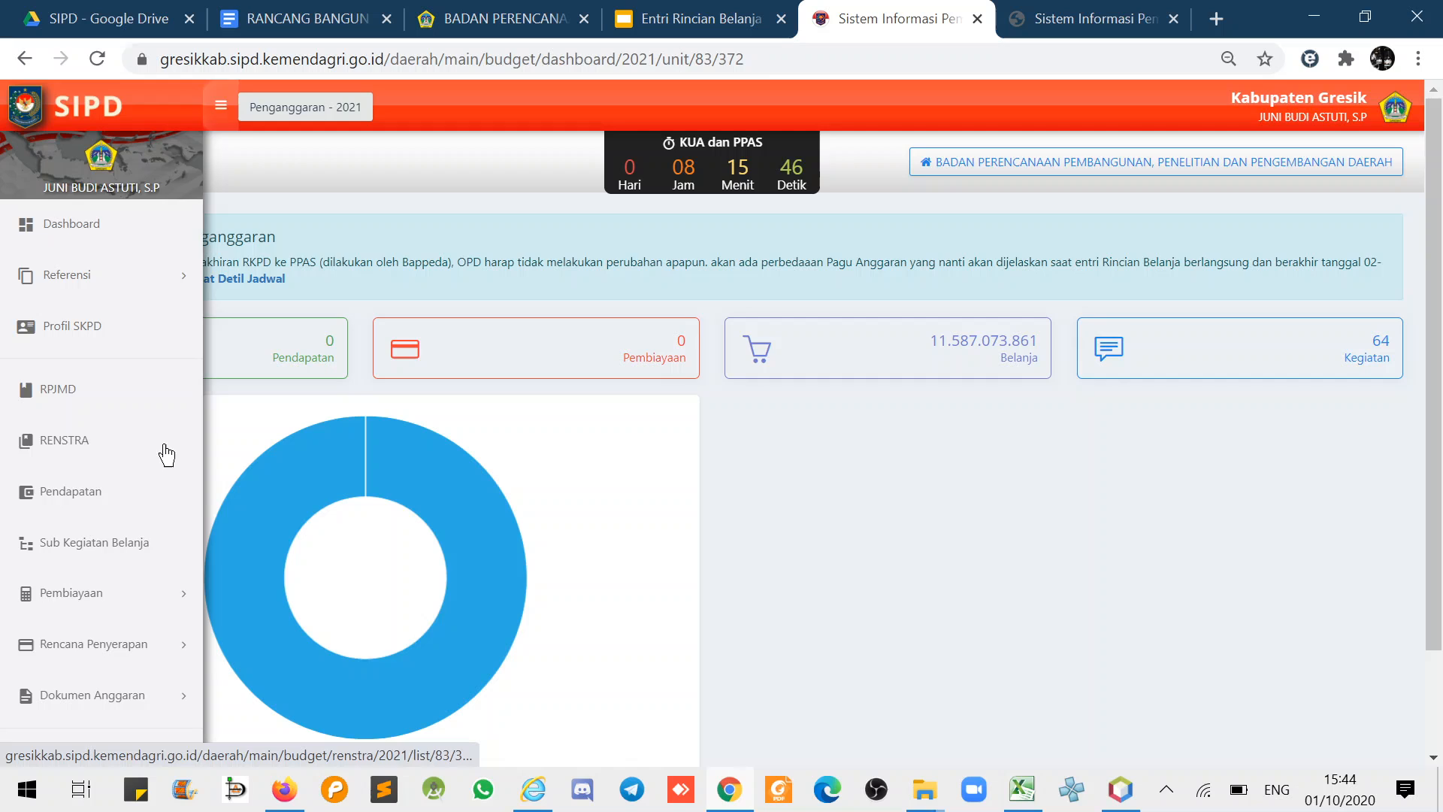
pyautogui.click(133, 555)
pyautogui.click(1086, 15)
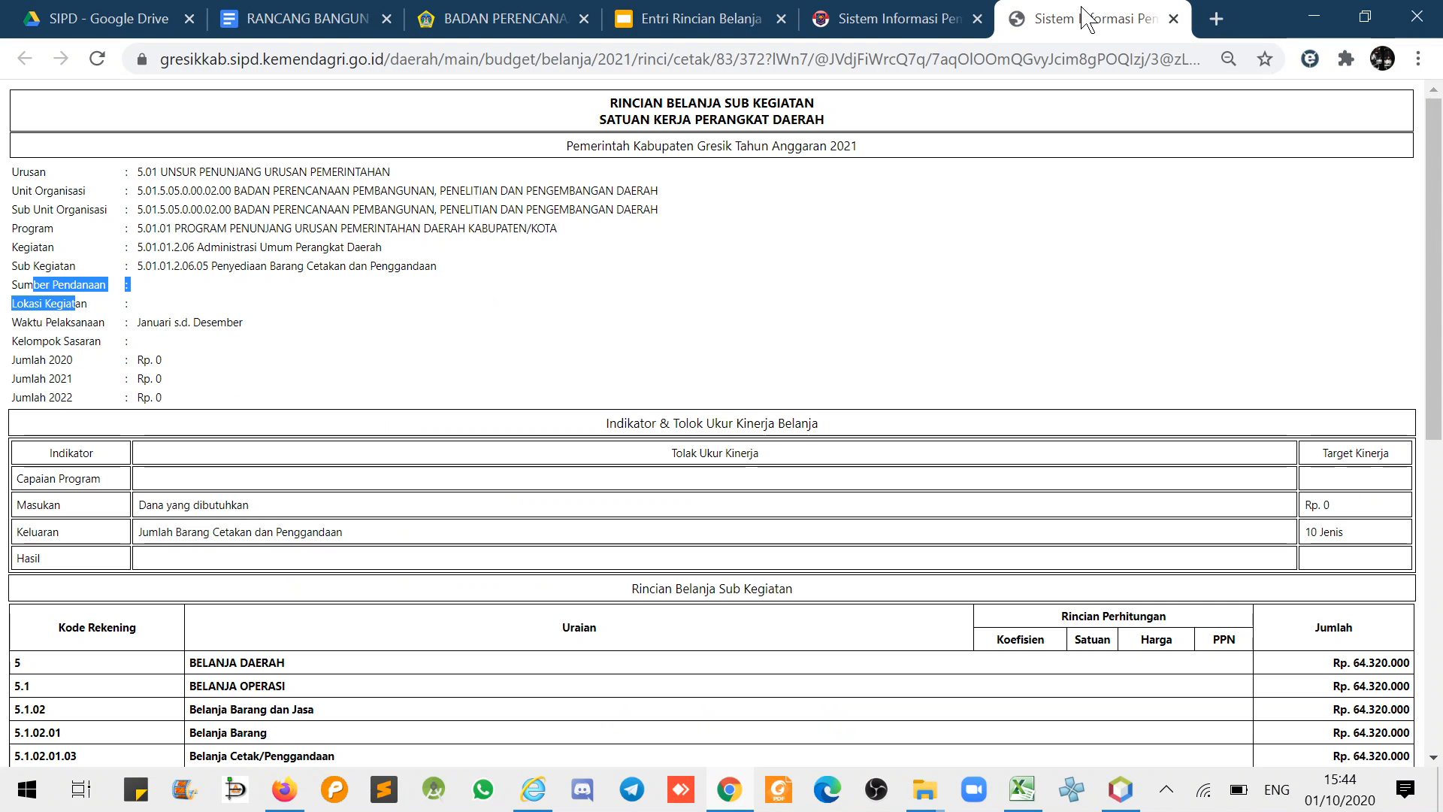
pyautogui.click(961, 11)
pyautogui.scroll(-6, 1398, 505)
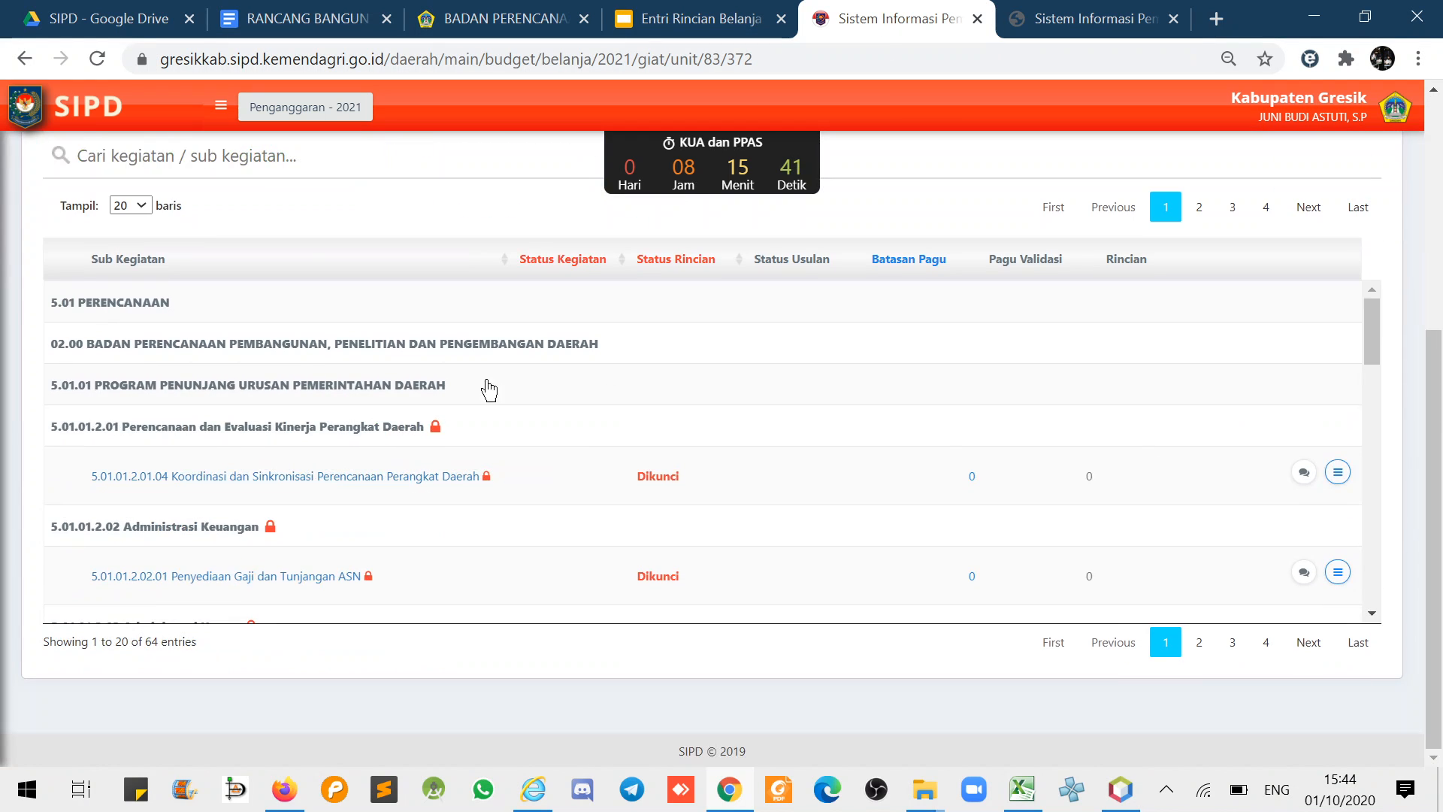
pyautogui.click(186, 155)
pyautogui.write('barang')
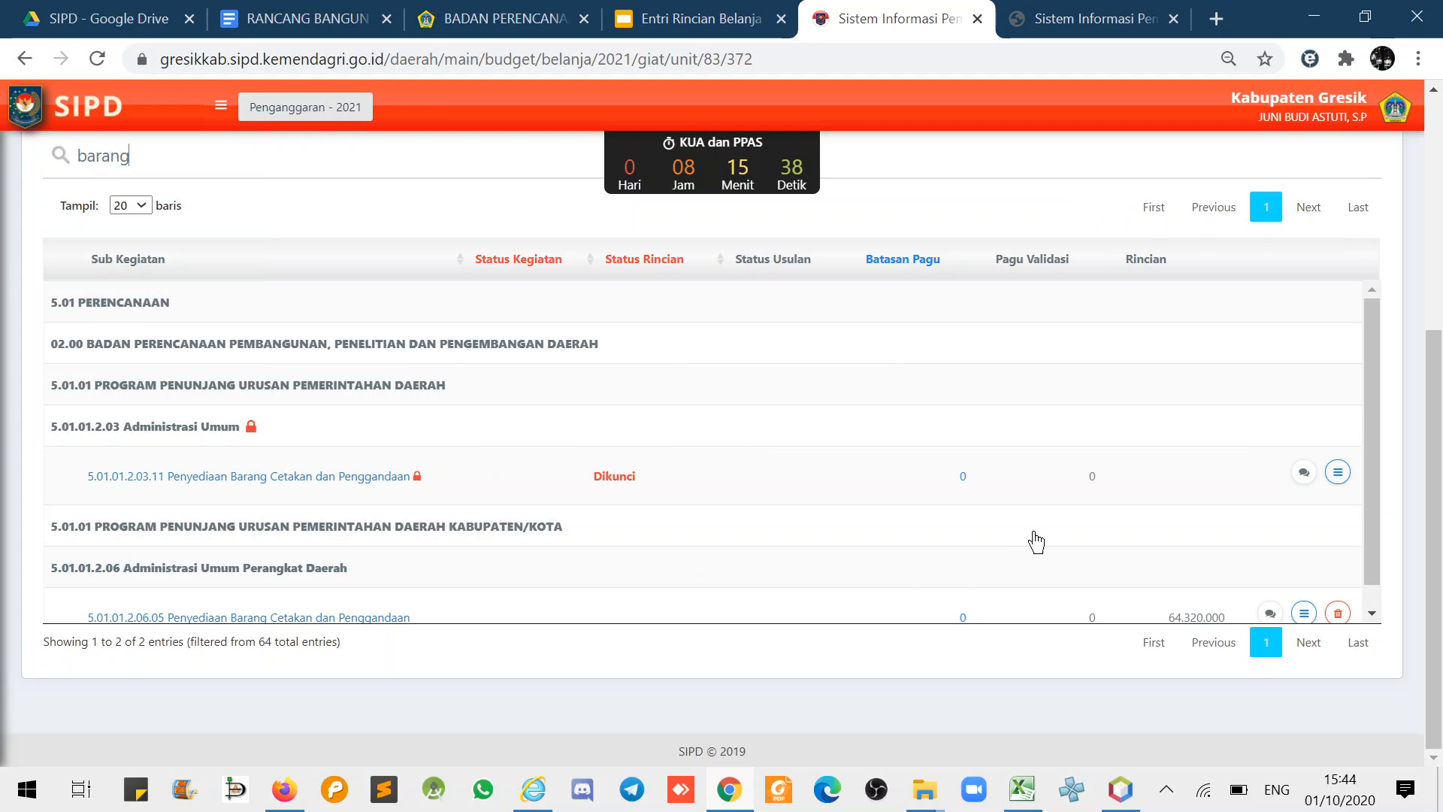
pyautogui.scroll(-1, 1036, 541)
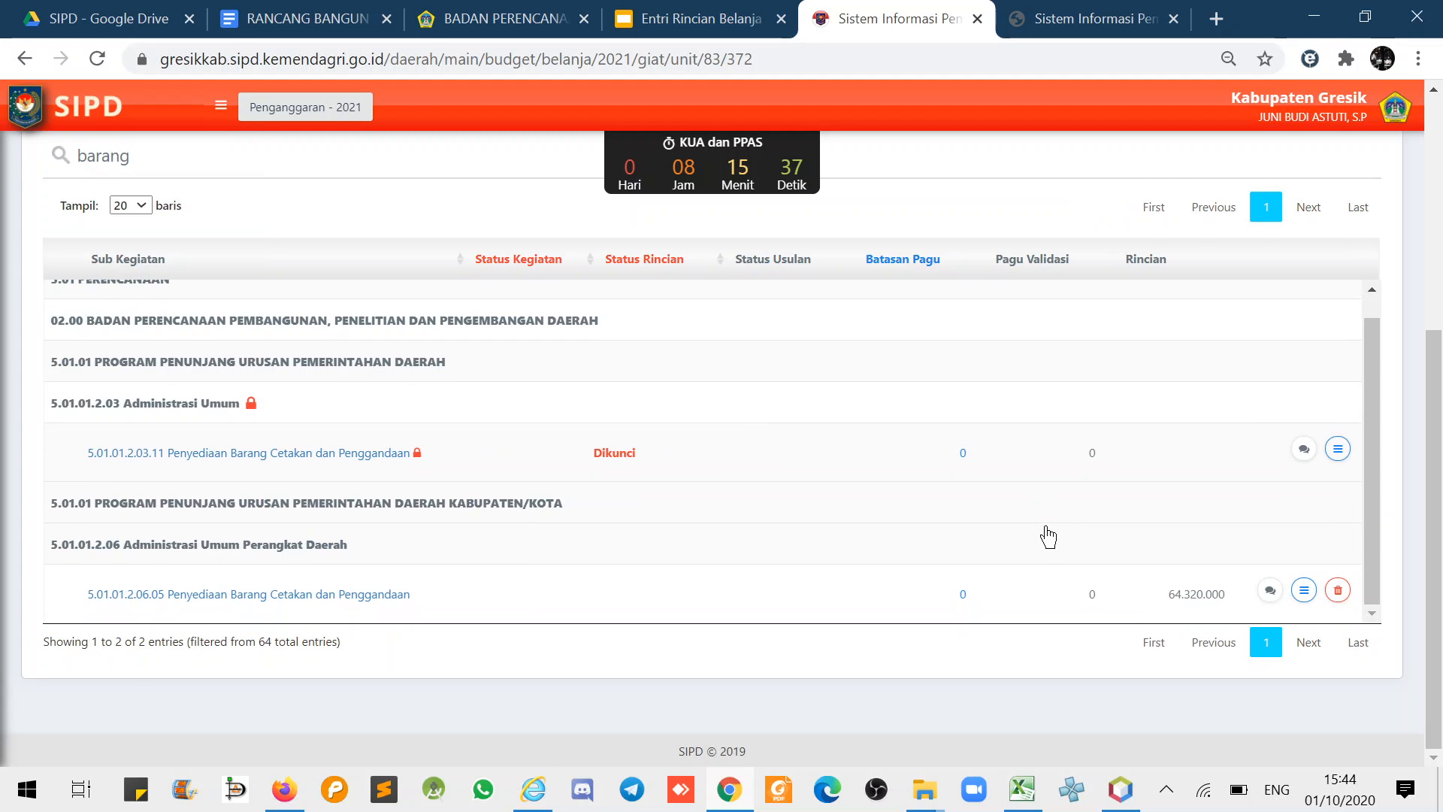
pyautogui.click(1306, 593)
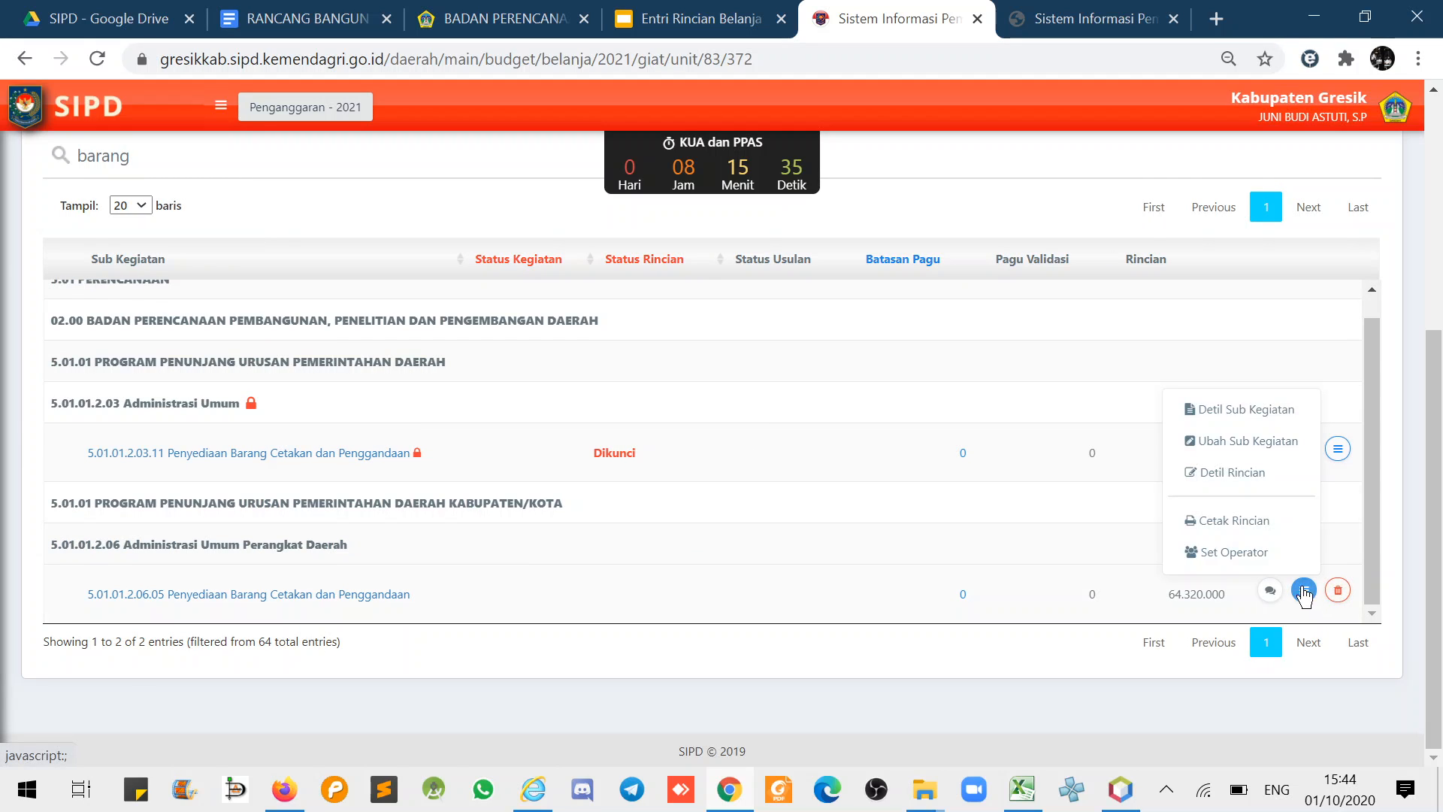
# - Open the Penyediaan Barang Cetakan dan Penggandaan sub-activity for editing
pyautogui.click(1250, 443)
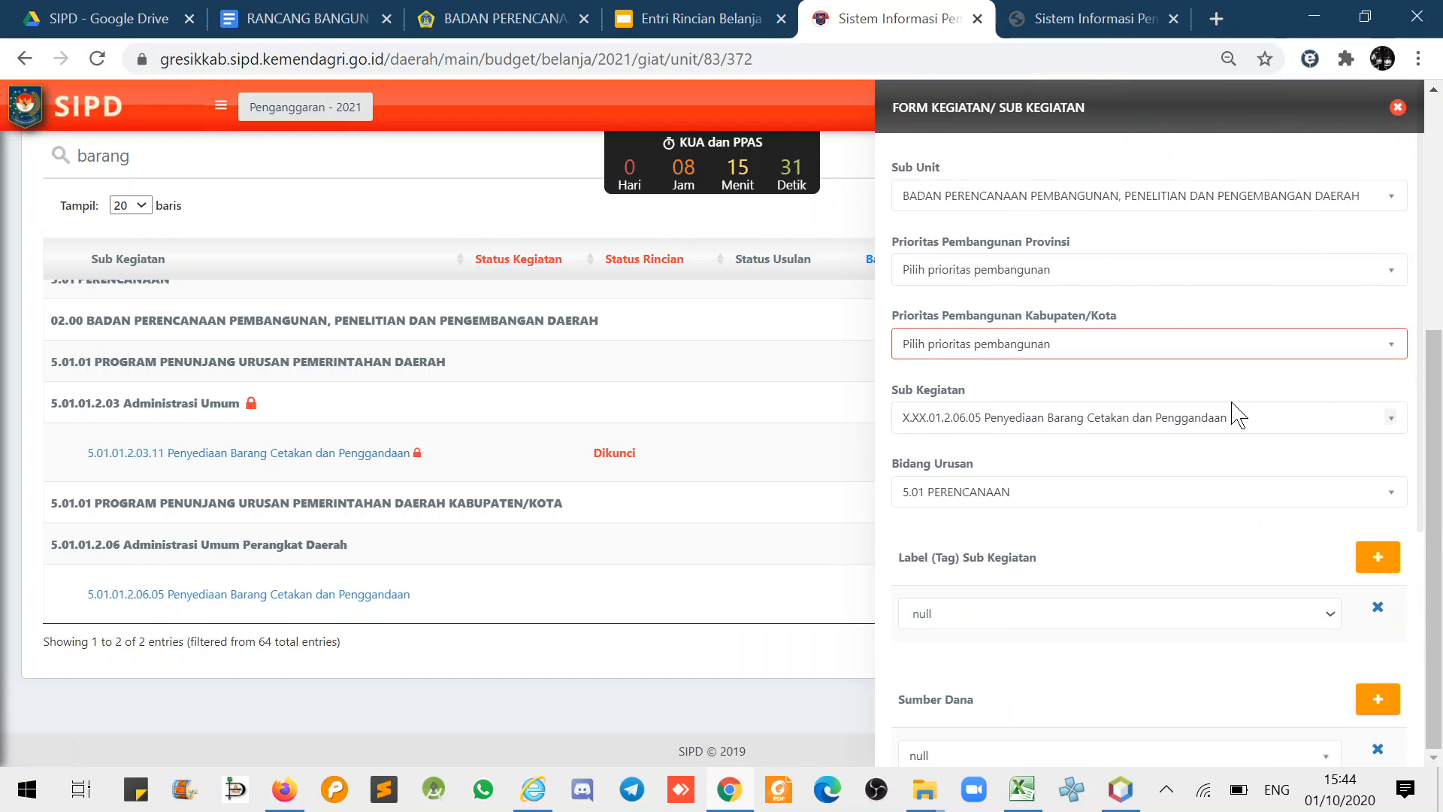
pyautogui.scroll(-5, 1120, 421)
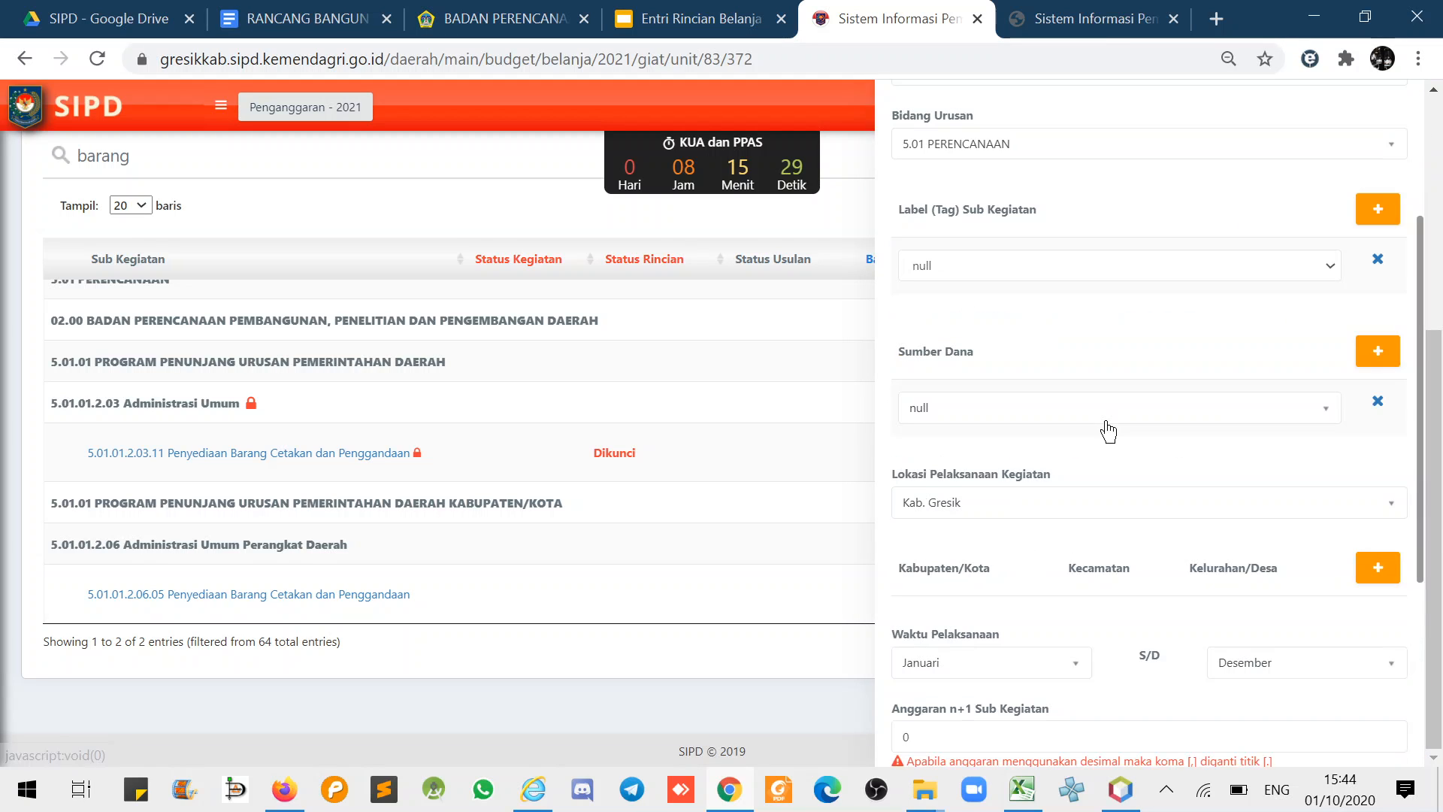
pyautogui.click(1056, 14)
pyautogui.click(917, 17)
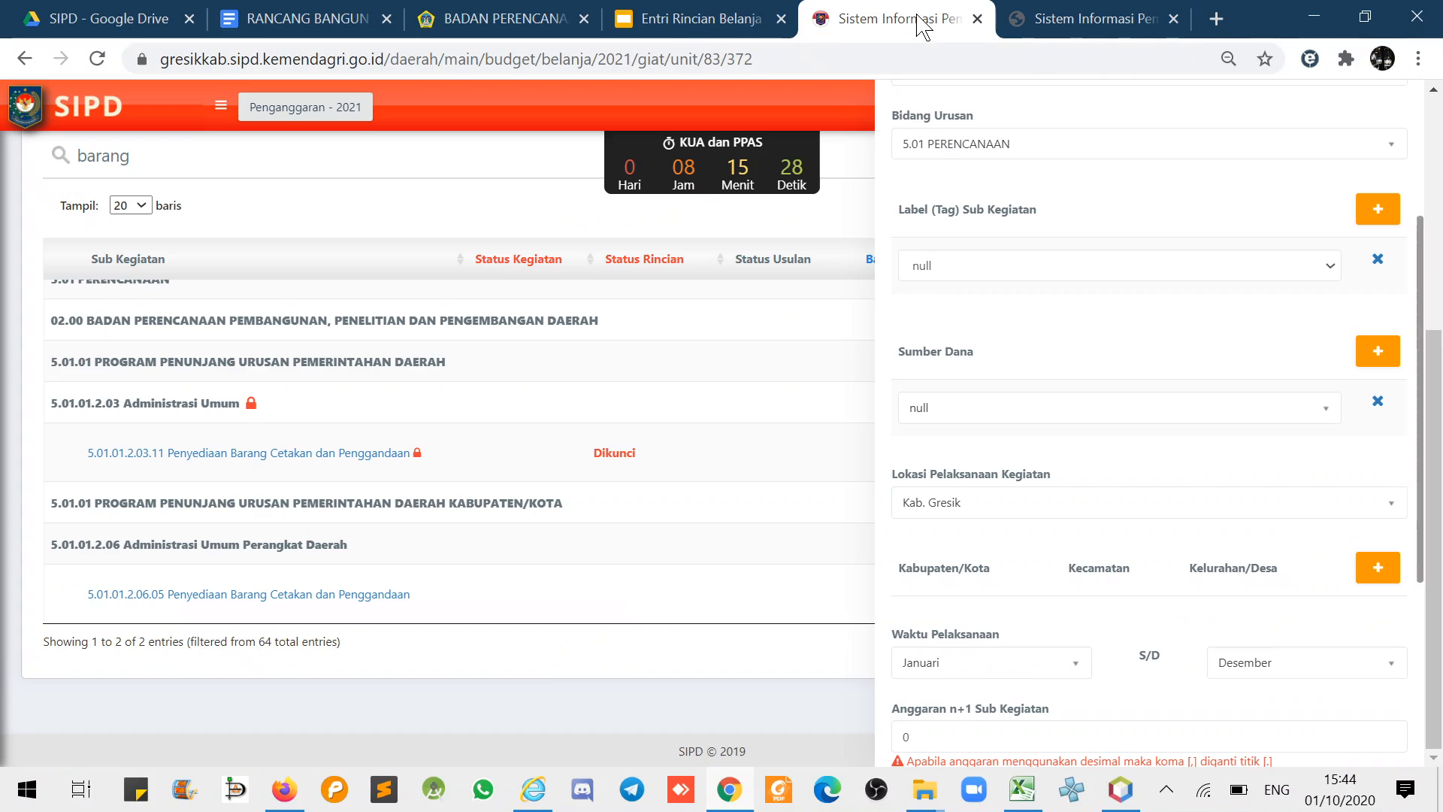
# - Replace the null funding source with Dana Transfer Umum - Dana Alokasi Umum
pyautogui.click(1378, 402)
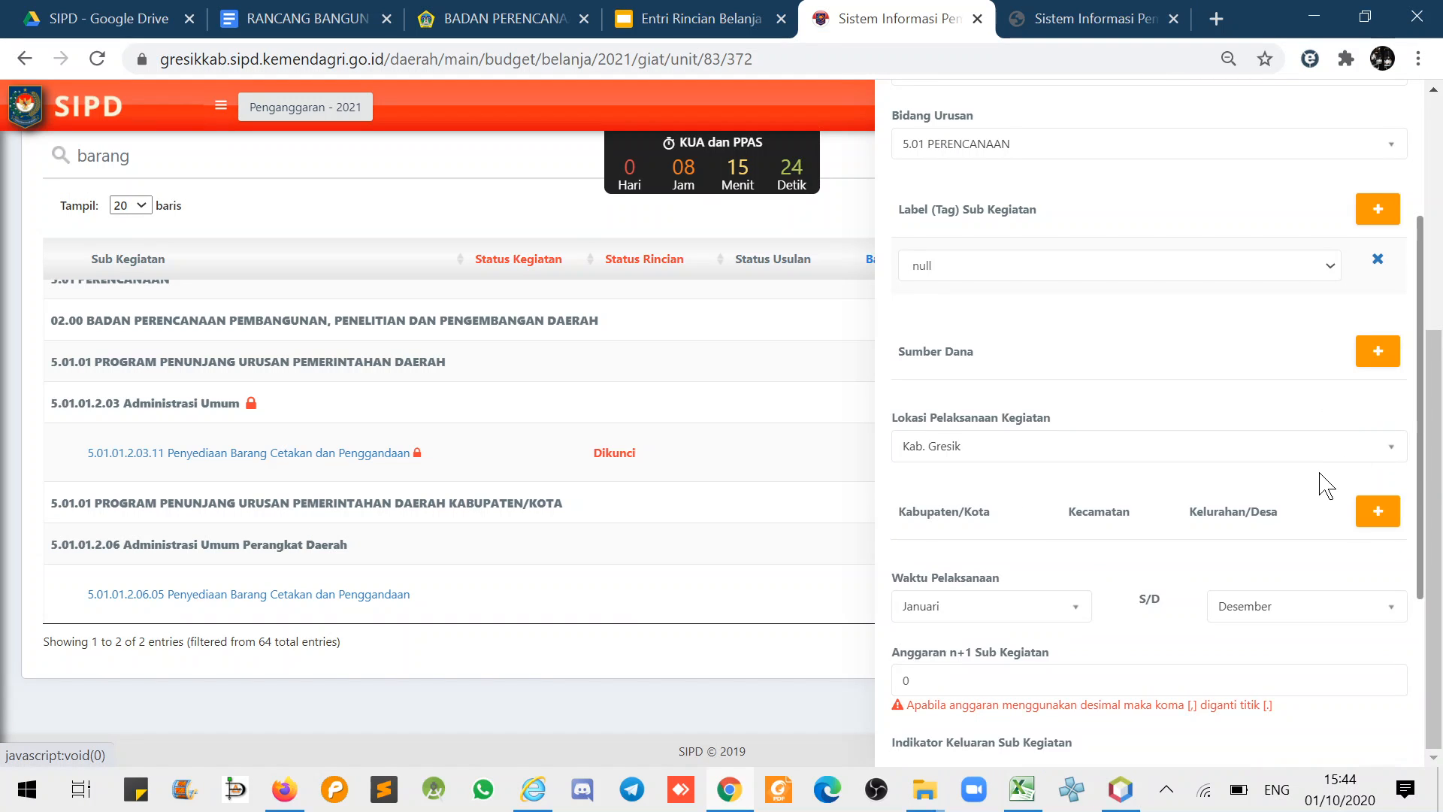
pyautogui.click(1378, 351)
pyautogui.click(986, 412)
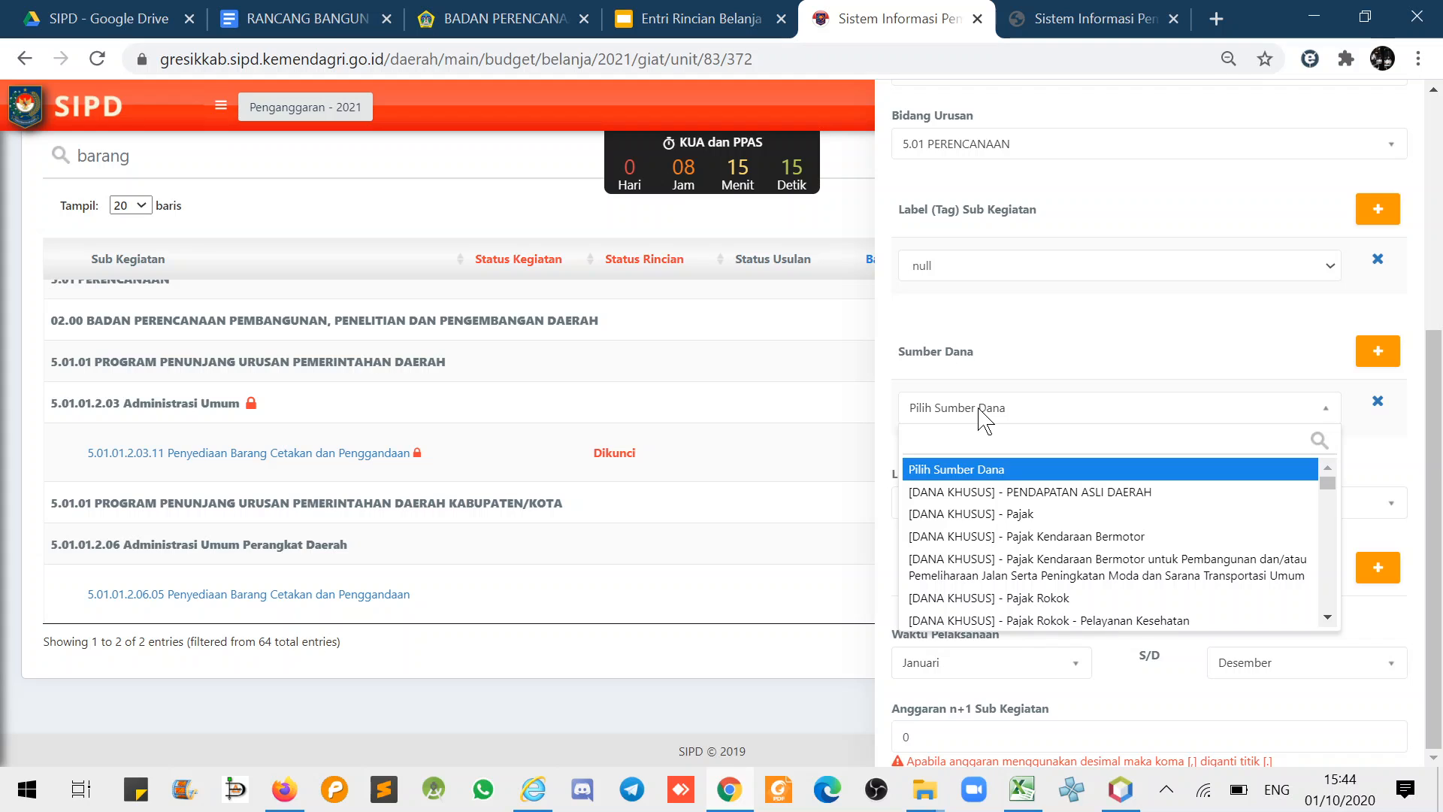
pyautogui.write('um')
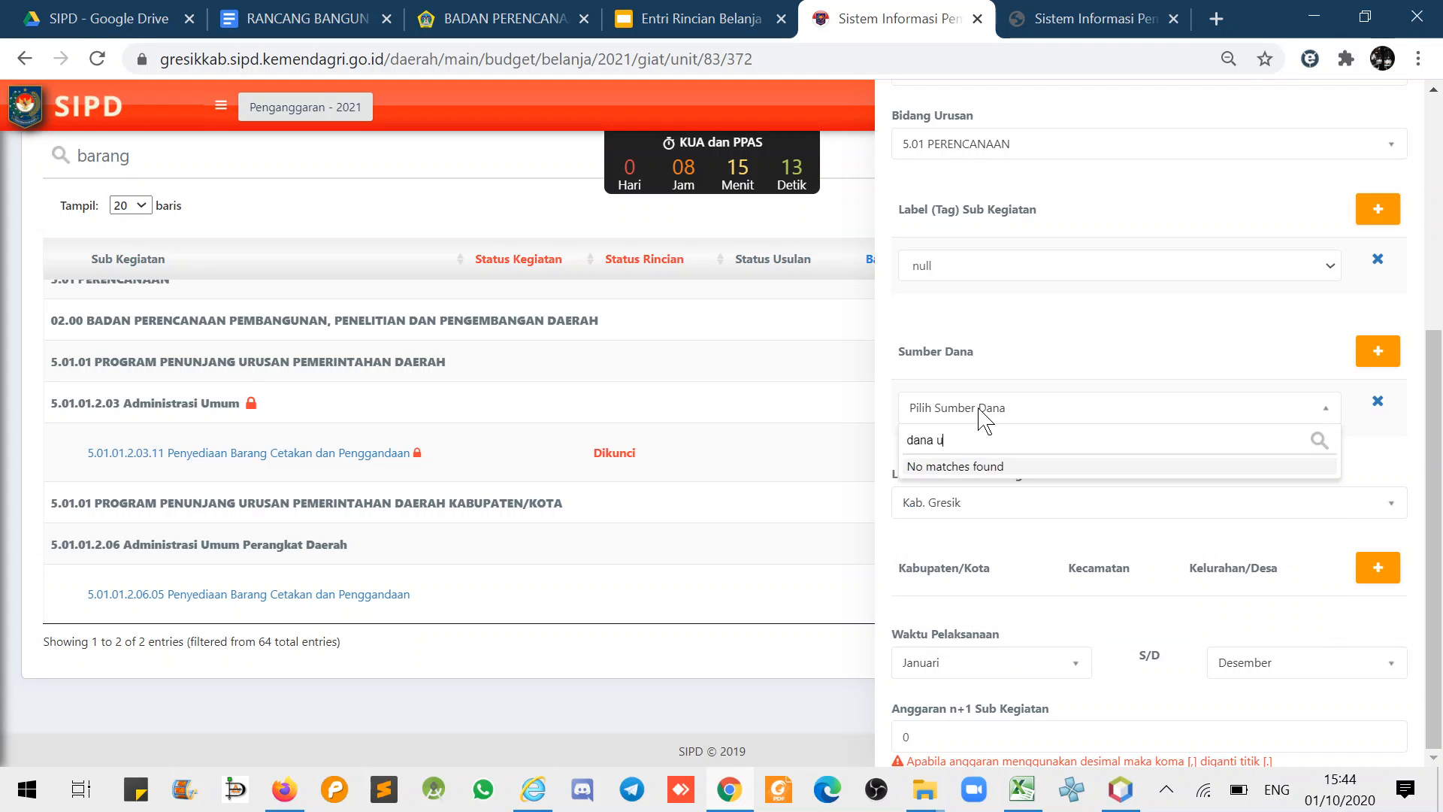
pyautogui.press('BackSpace')
pyautogui.press('BackSpace')
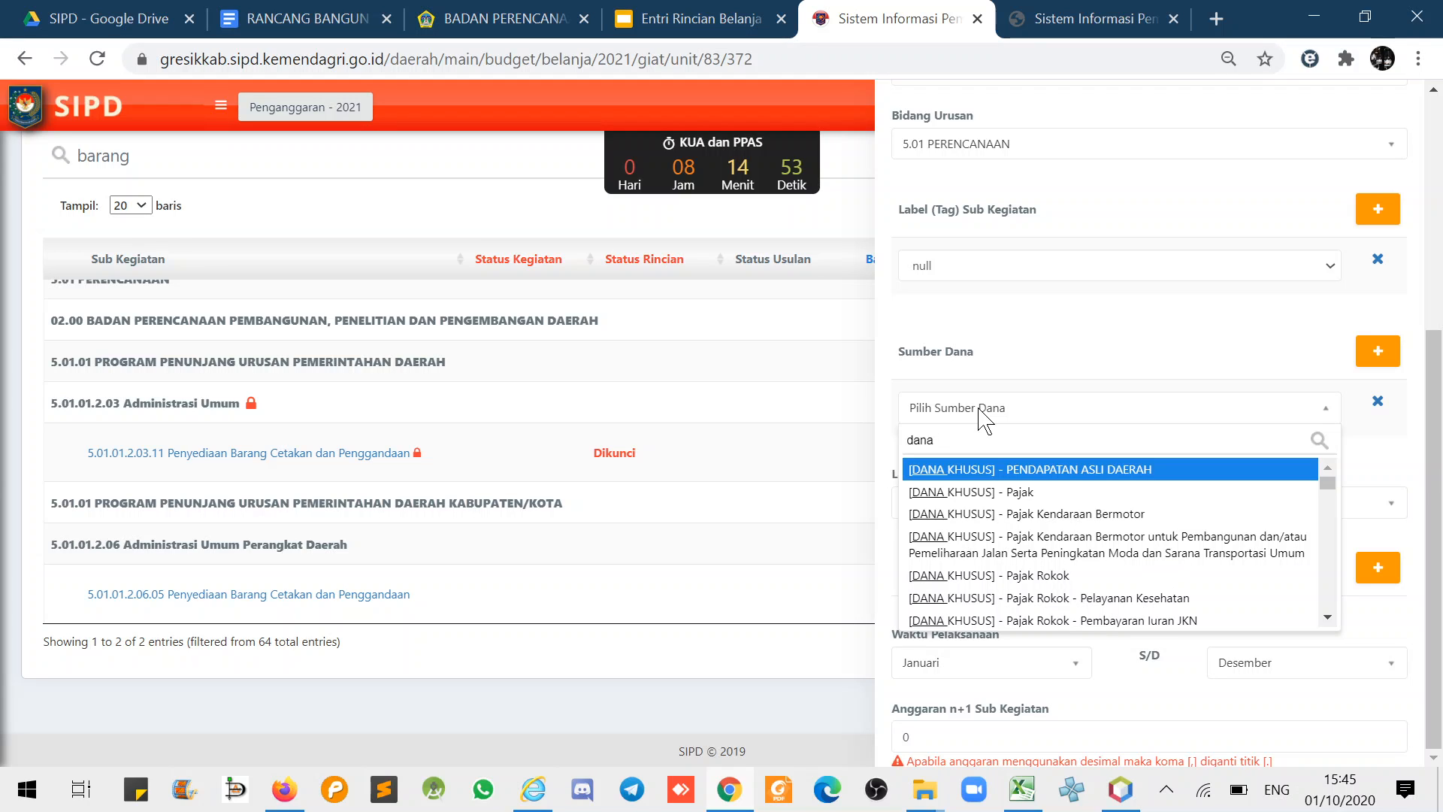
pyautogui.write('alok')
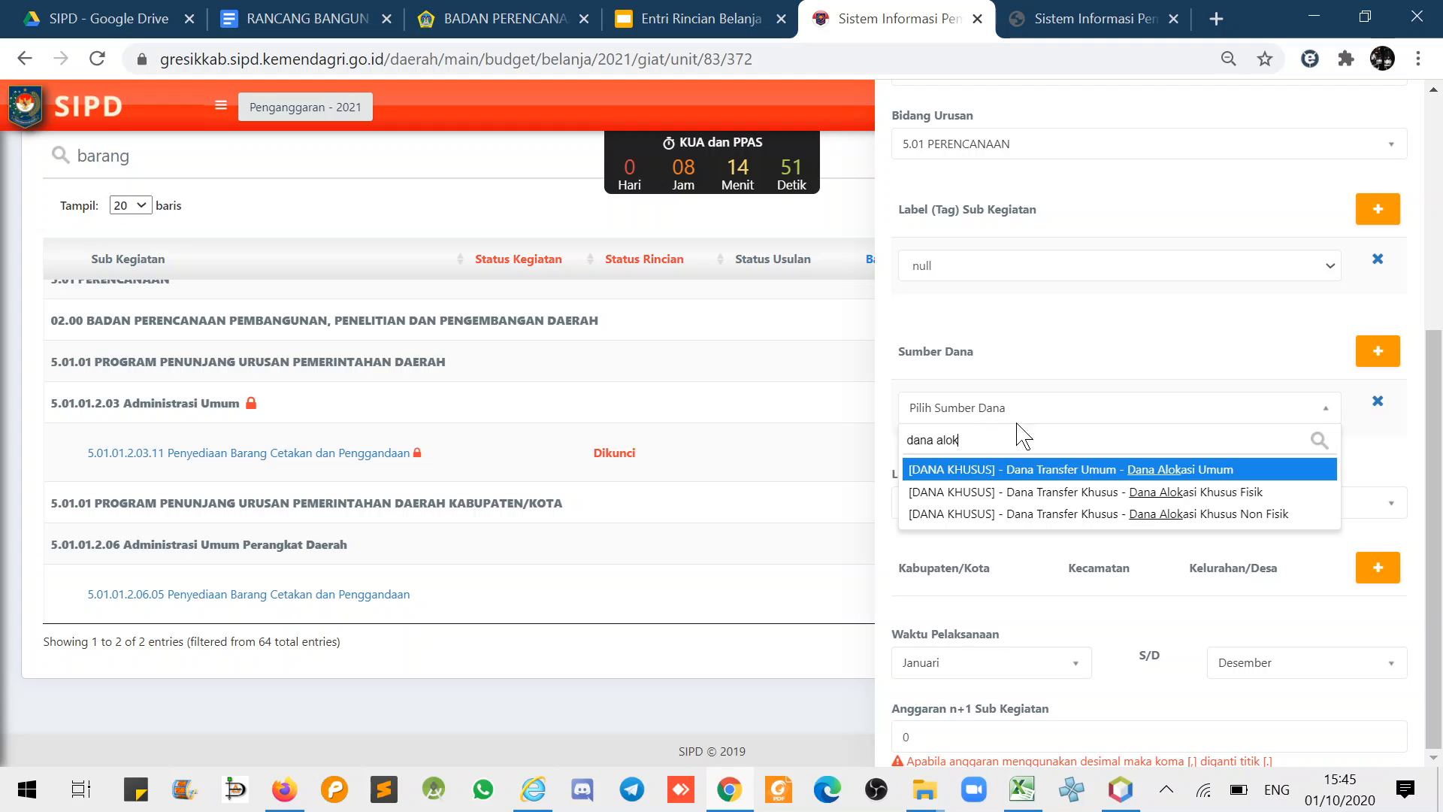
pyautogui.click(1077, 473)
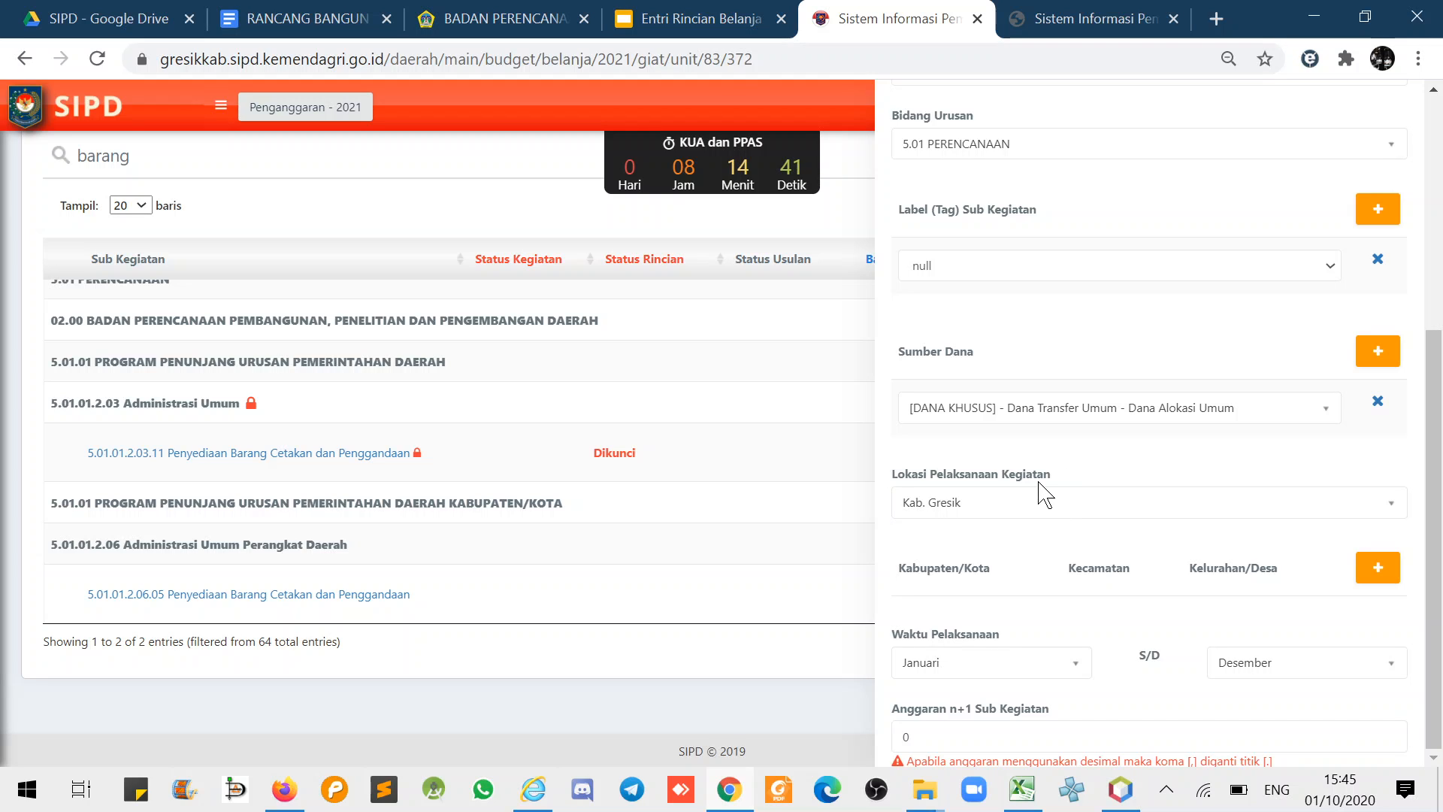
pyautogui.click(1086, 19)
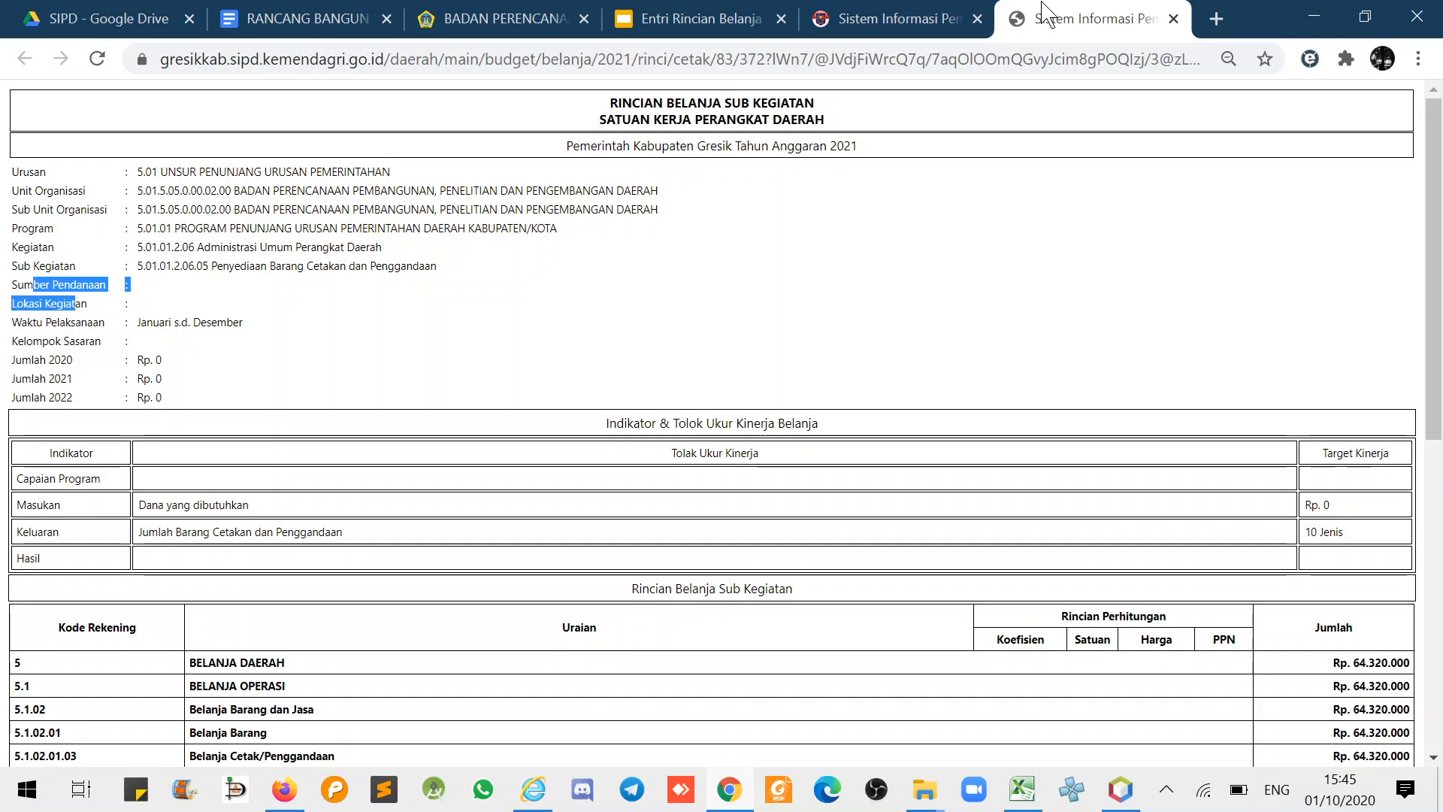
# - Add a location row: Kab. Gresik, Kecamatan Kebomas, Kelurahan Dahanrejo
pyautogui.click(906, 20)
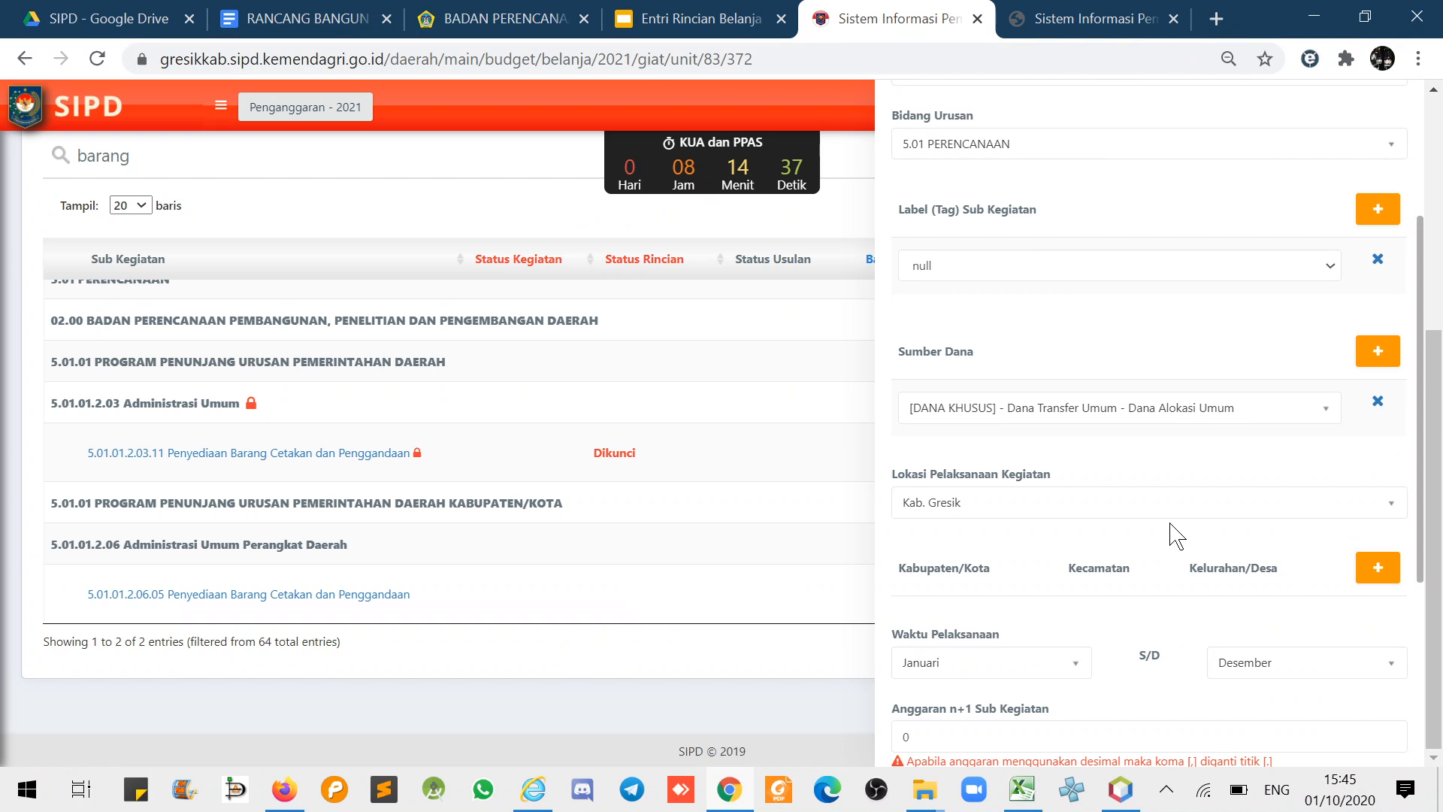
pyautogui.scroll(-2, 955, 514)
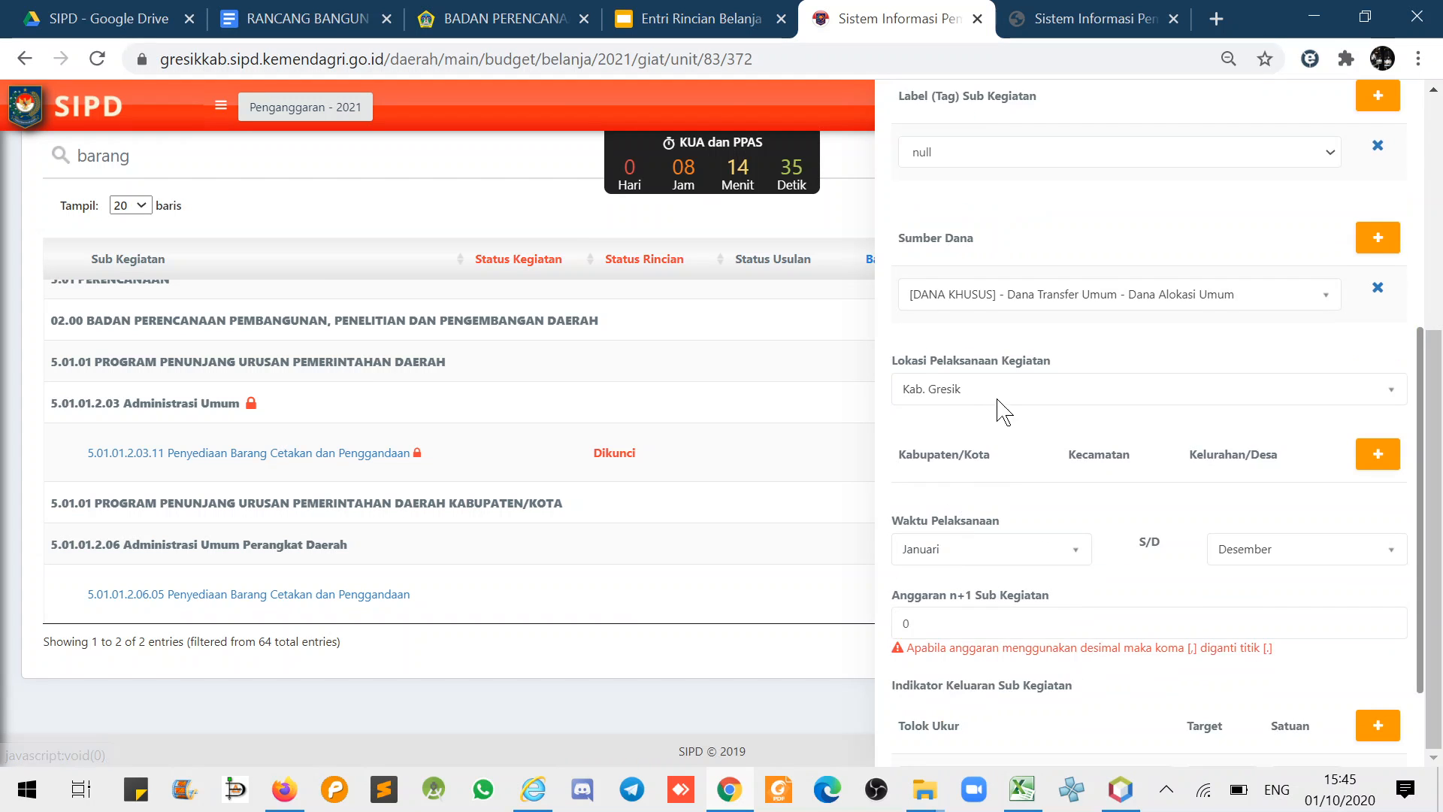
pyautogui.click(1368, 457)
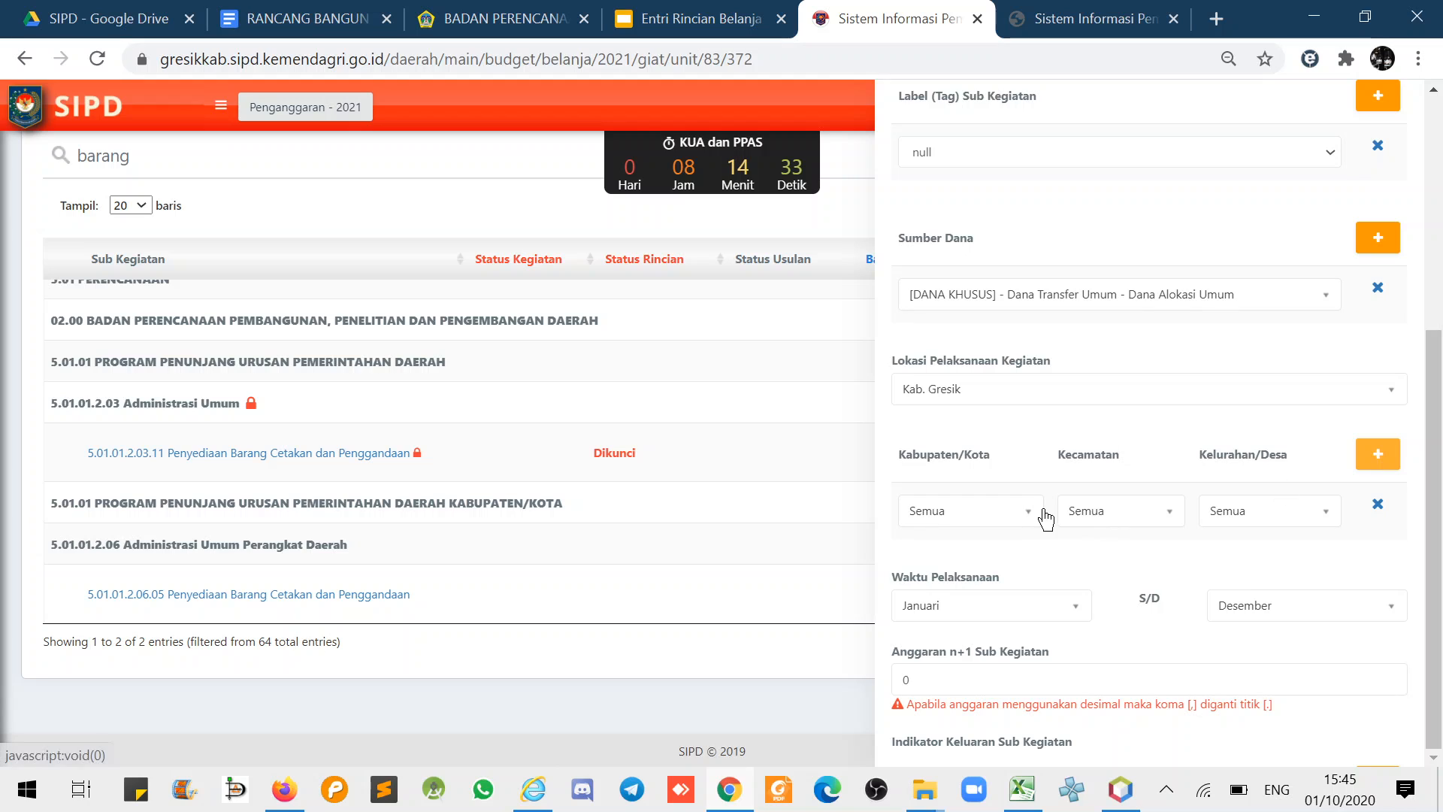
pyautogui.click(988, 517)
pyautogui.click(964, 598)
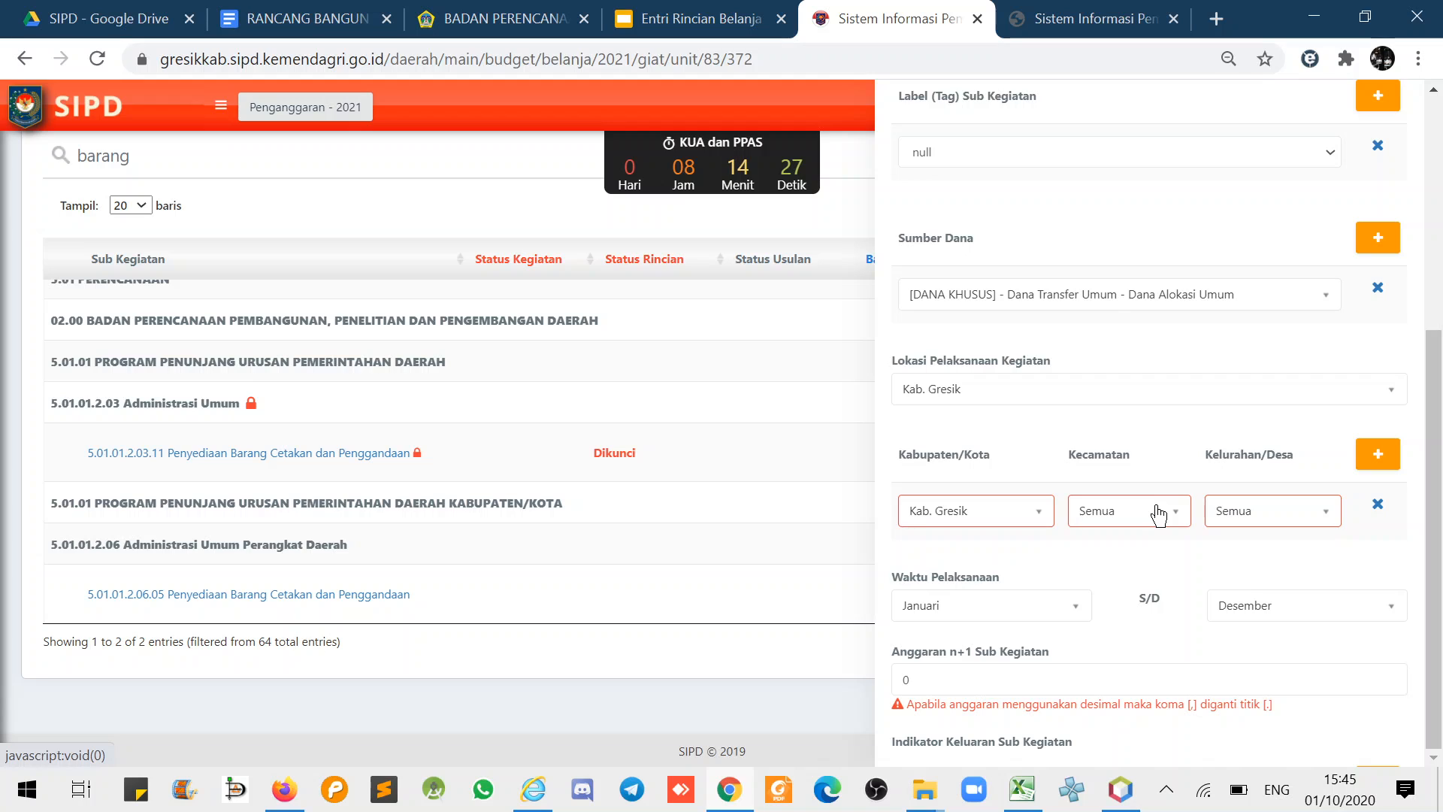
pyautogui.click(1158, 515)
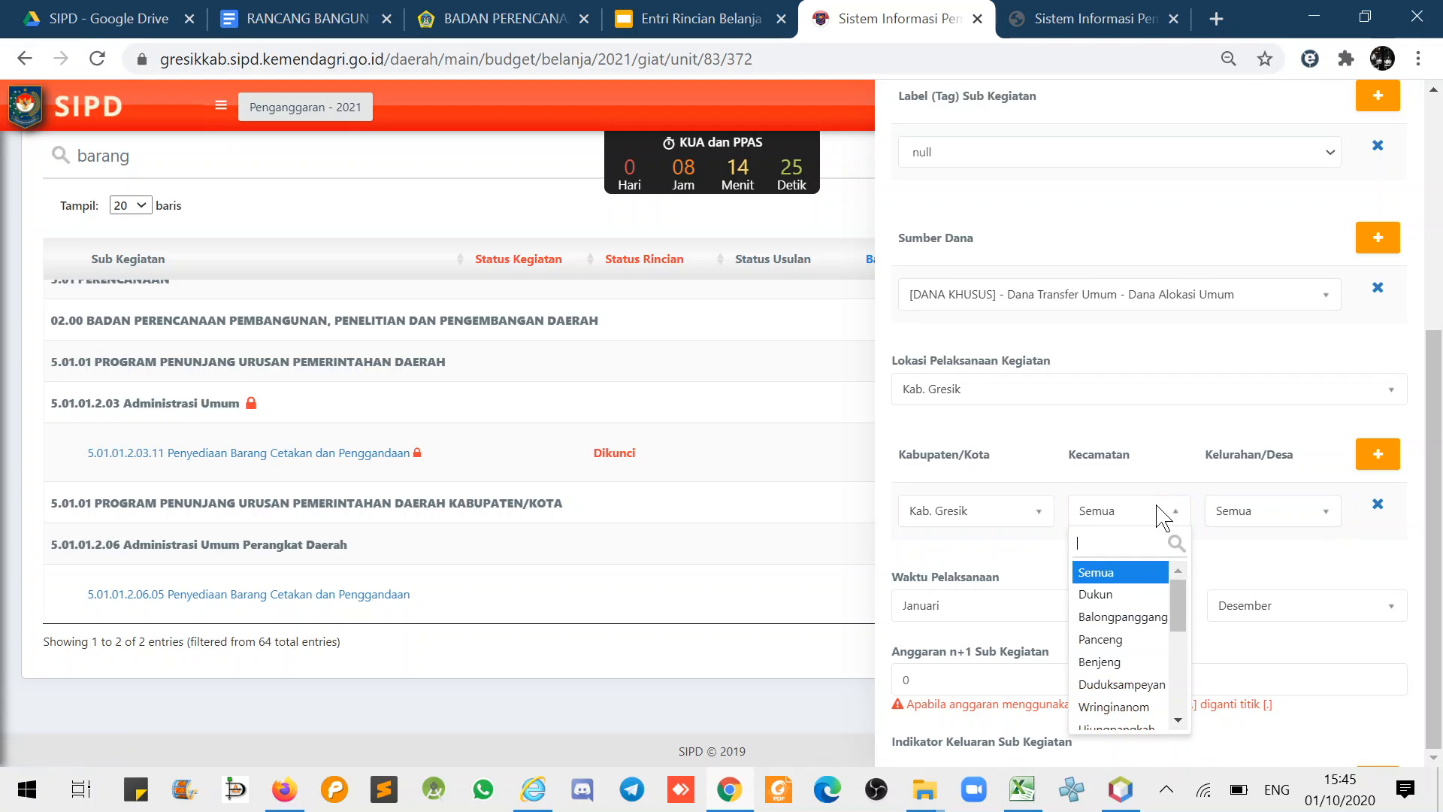
pyautogui.moveTo(1181, 620); pyautogui.dragTo(1168, 682)
pyautogui.click(1127, 671)
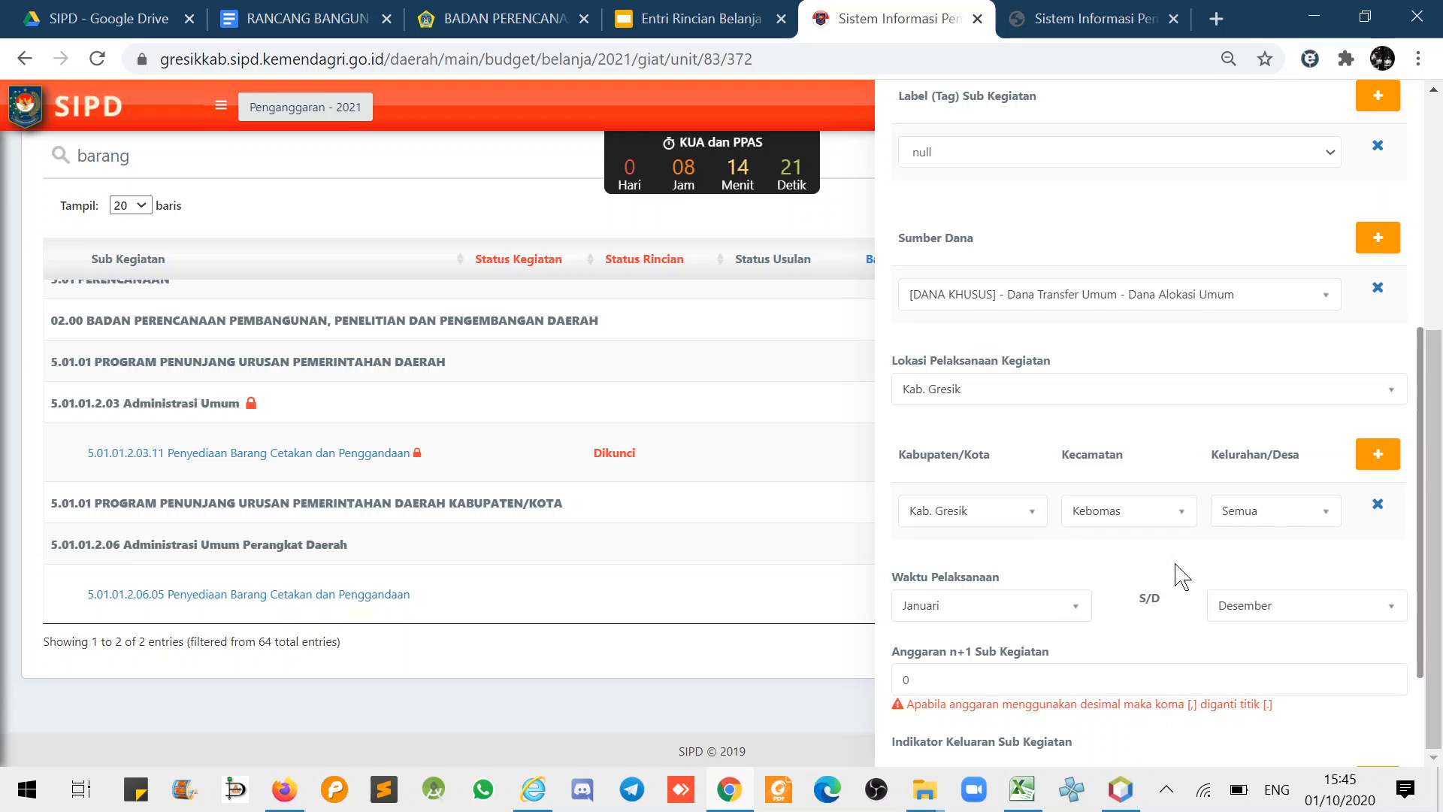
pyautogui.click(1241, 514)
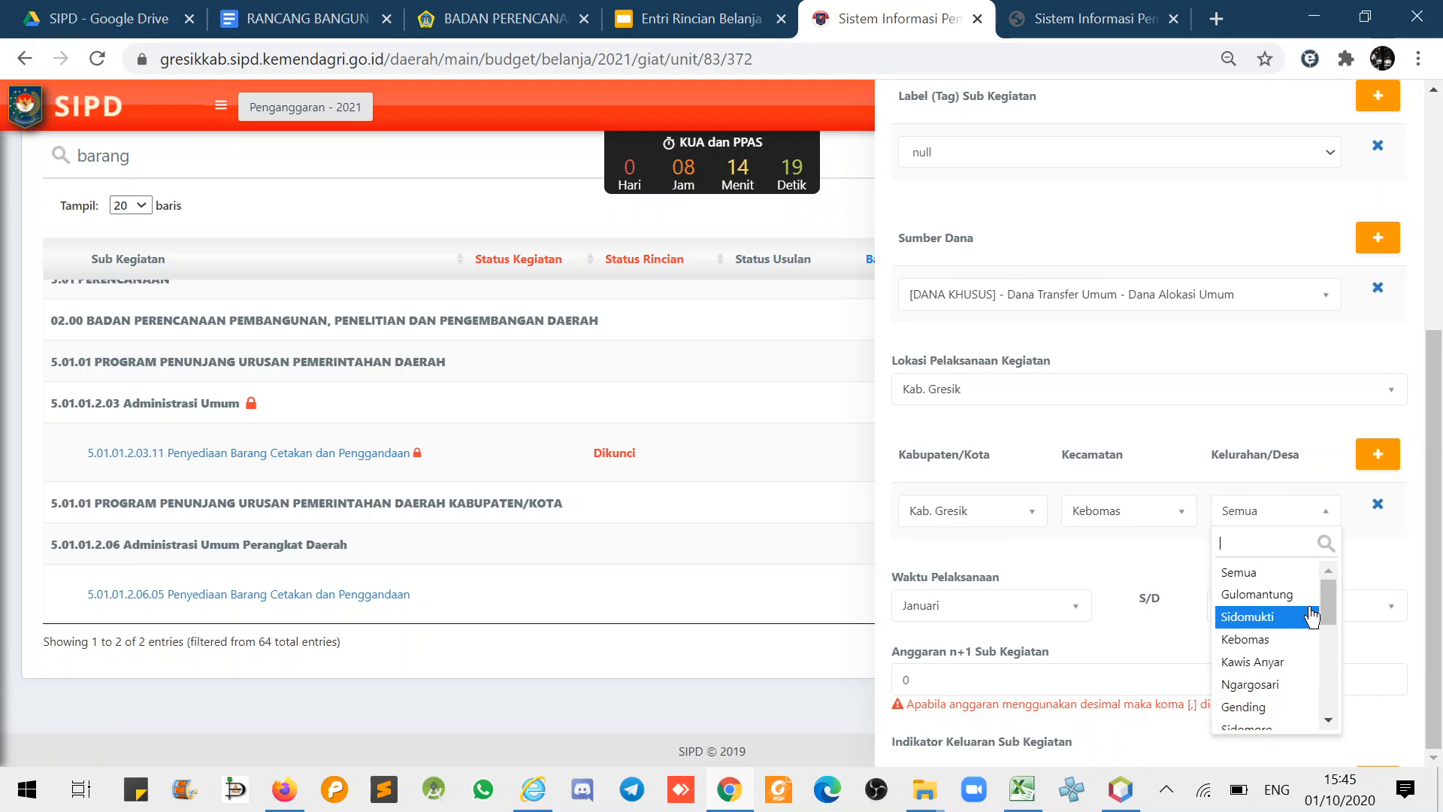
pyautogui.moveTo(1324, 594); pyautogui.dragTo(1334, 647)
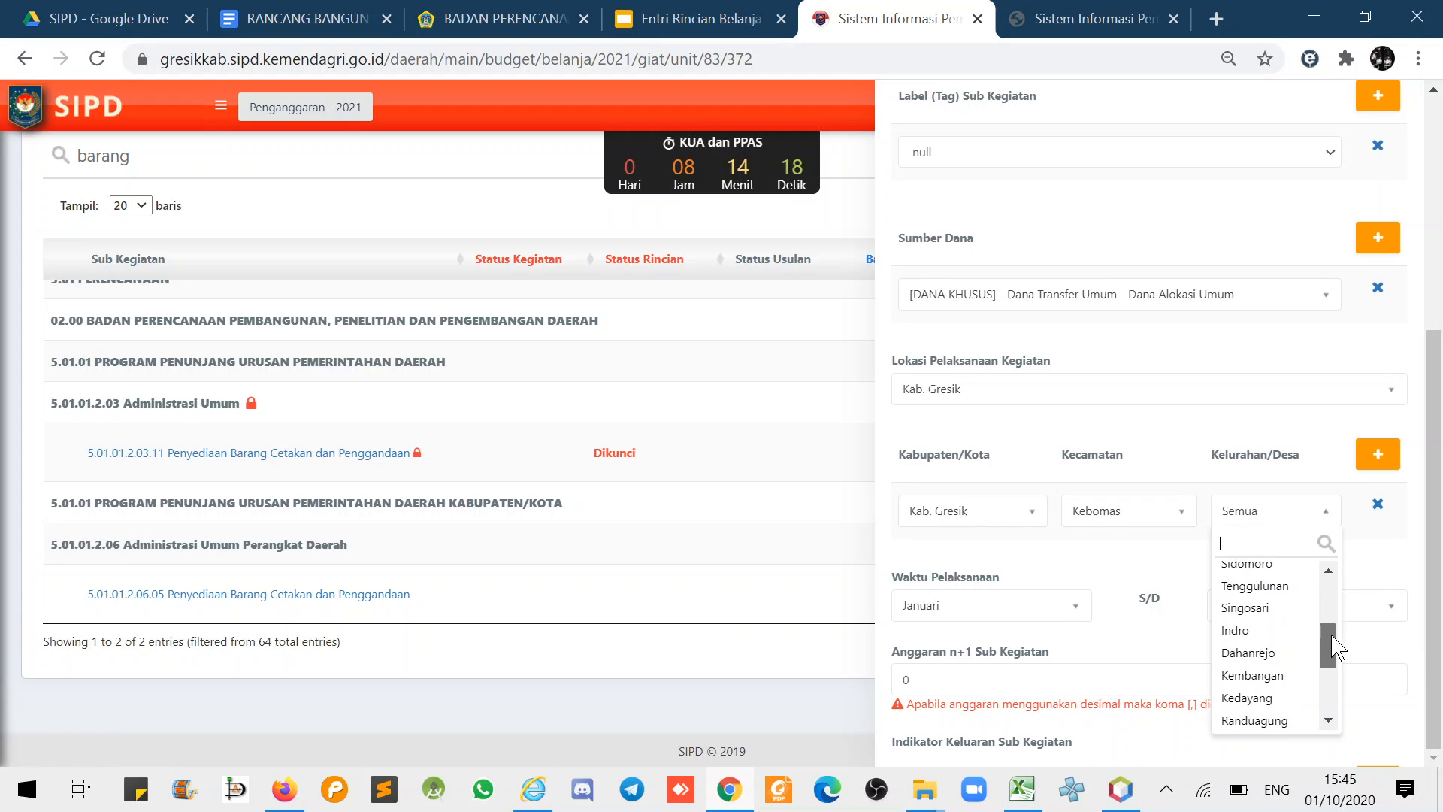
pyautogui.click(1248, 645)
# - Locate the Anggaran n+1 Sub Kegiatan field, then scroll the printout to its Grand Total
pyautogui.scroll(-3, 1174, 572)
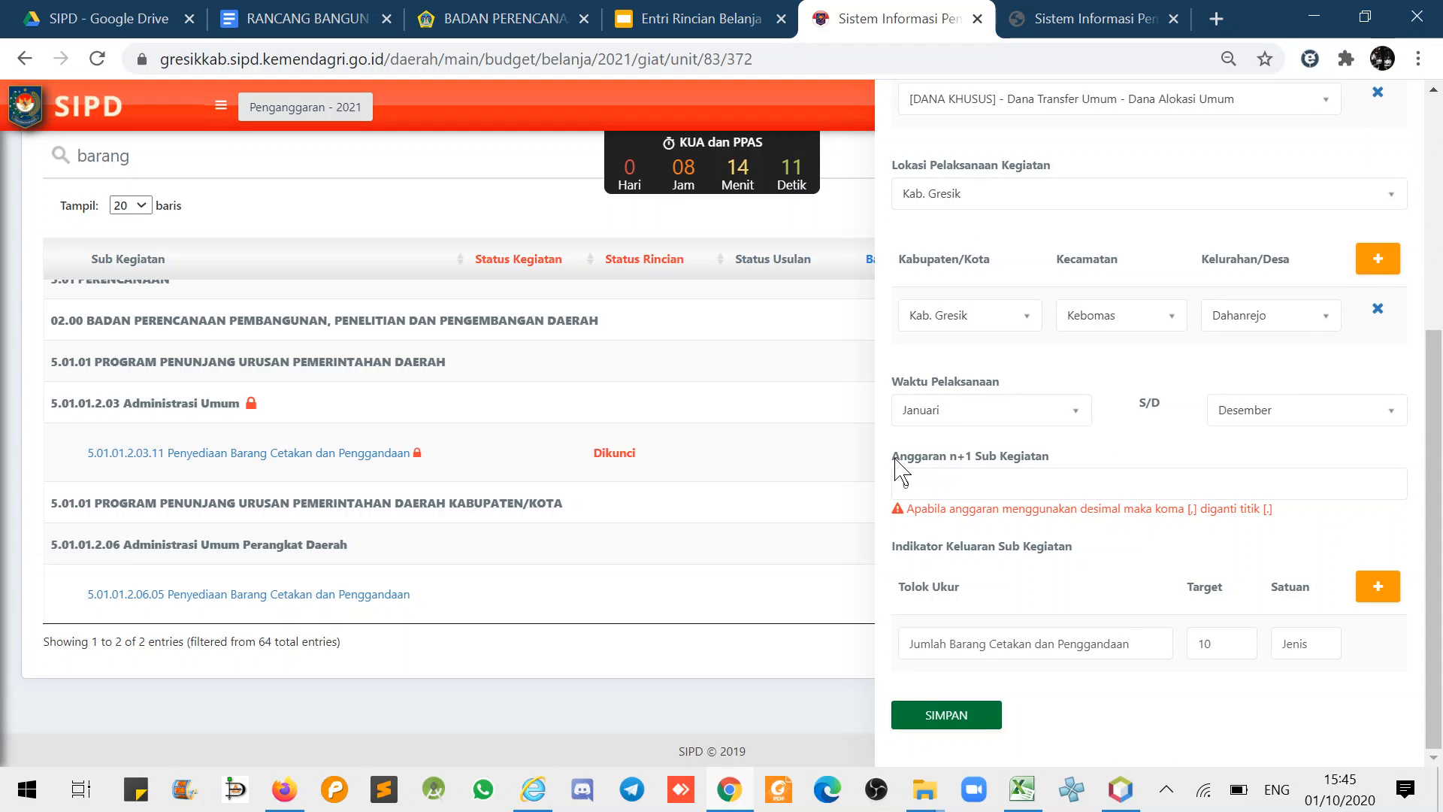
pyautogui.moveTo(892, 457); pyautogui.dragTo(973, 471)
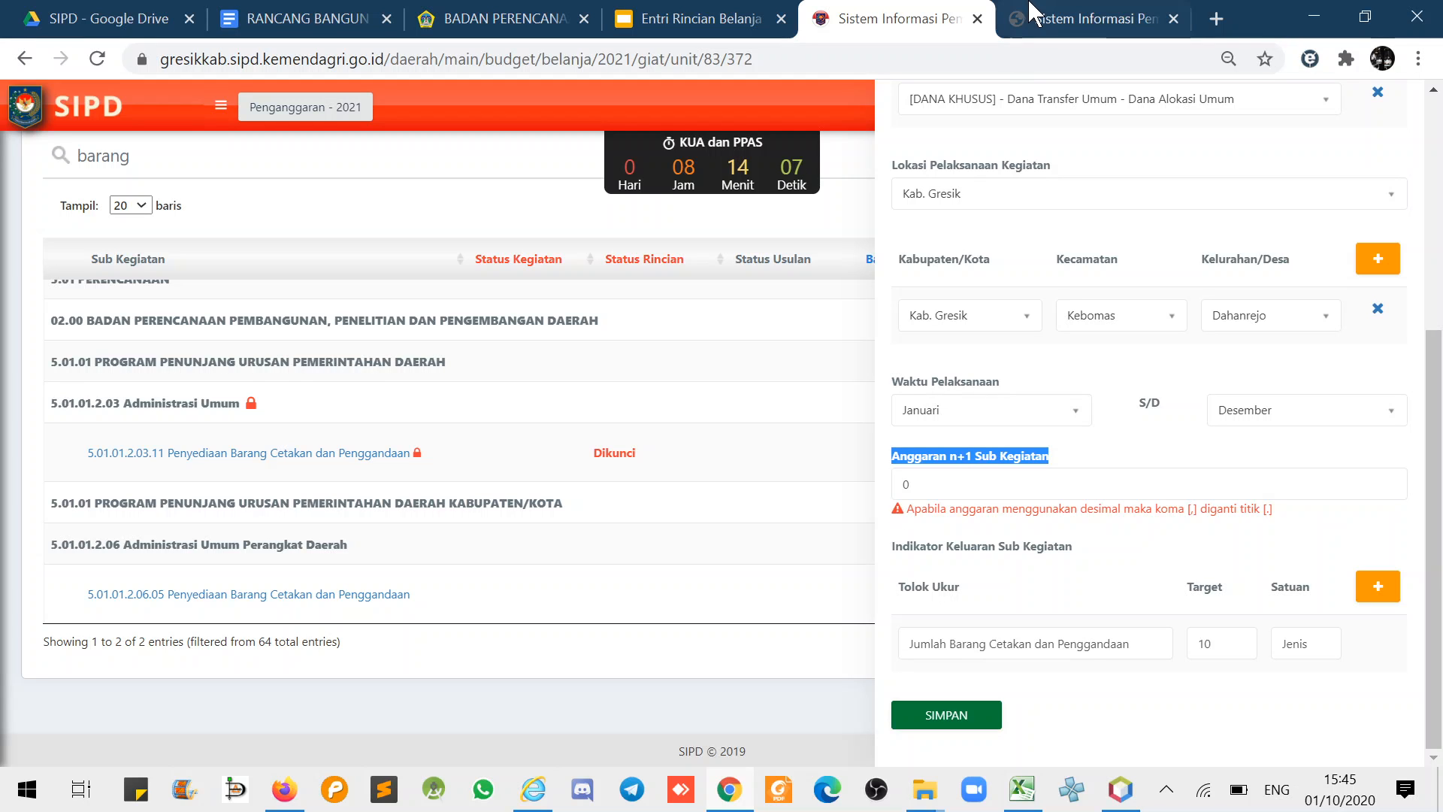
pyautogui.click(1089, 18)
pyautogui.scroll(-8, 1395, 496)
# - Copy Grand Total 64.320.000 into Anggaran n+1 Sub Kegiatan, drop a dot, and save
pyautogui.scroll(-2, 1394, 496)
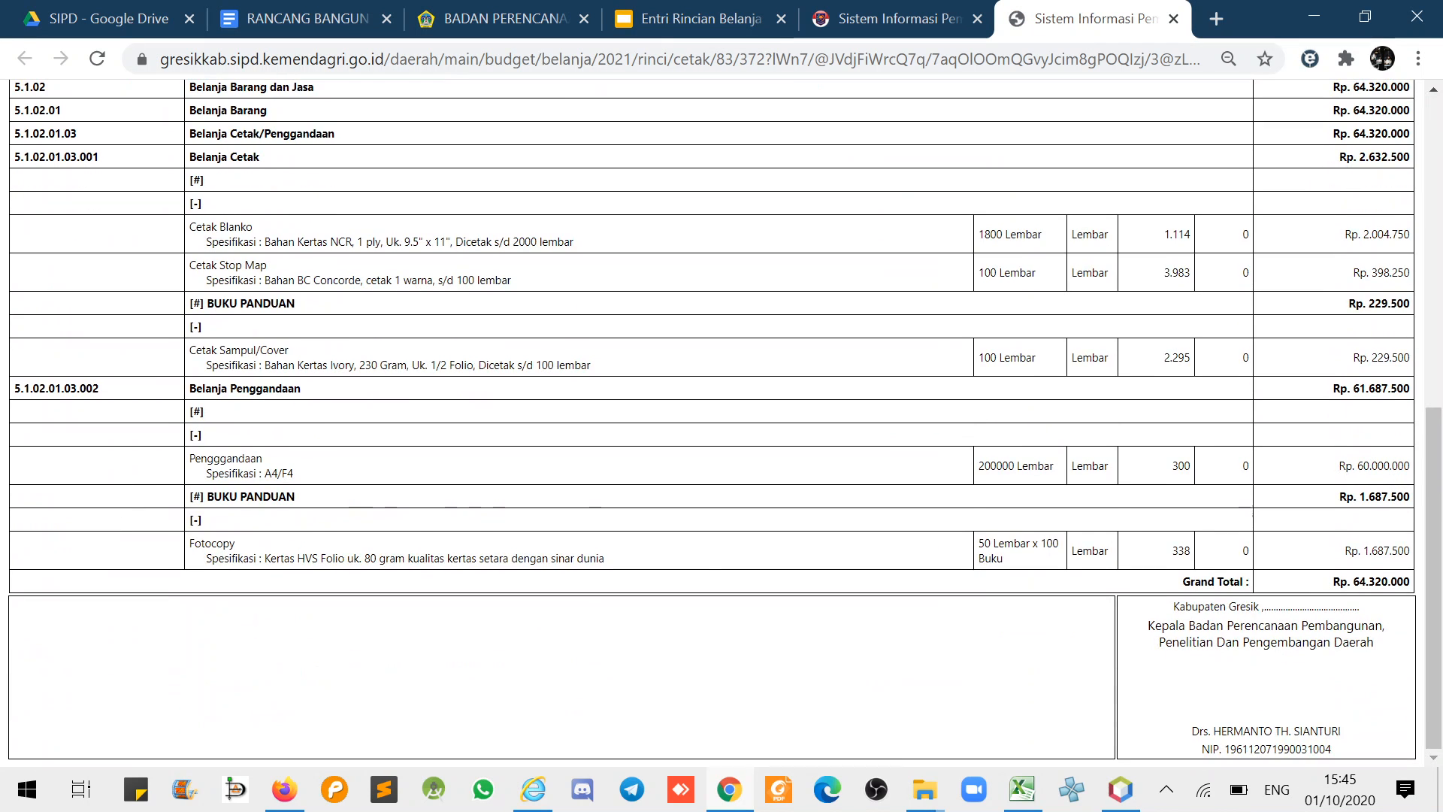
pyautogui.moveTo(1353, 581); pyautogui.dragTo(1416, 594)
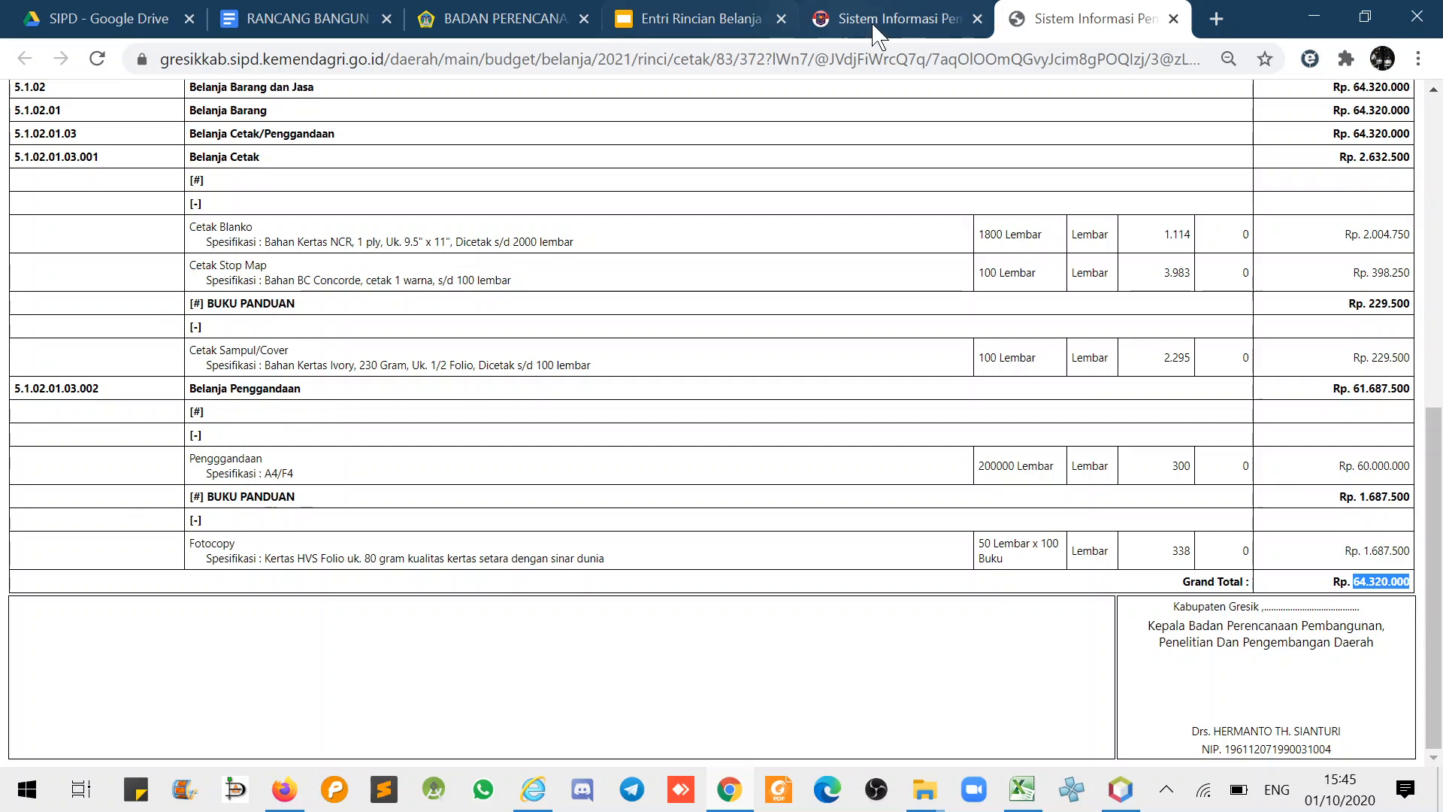
pyautogui.click(890, 18)
pyautogui.moveTo(922, 485); pyautogui.dragTo(799, 485)
pyautogui.write('64.320')
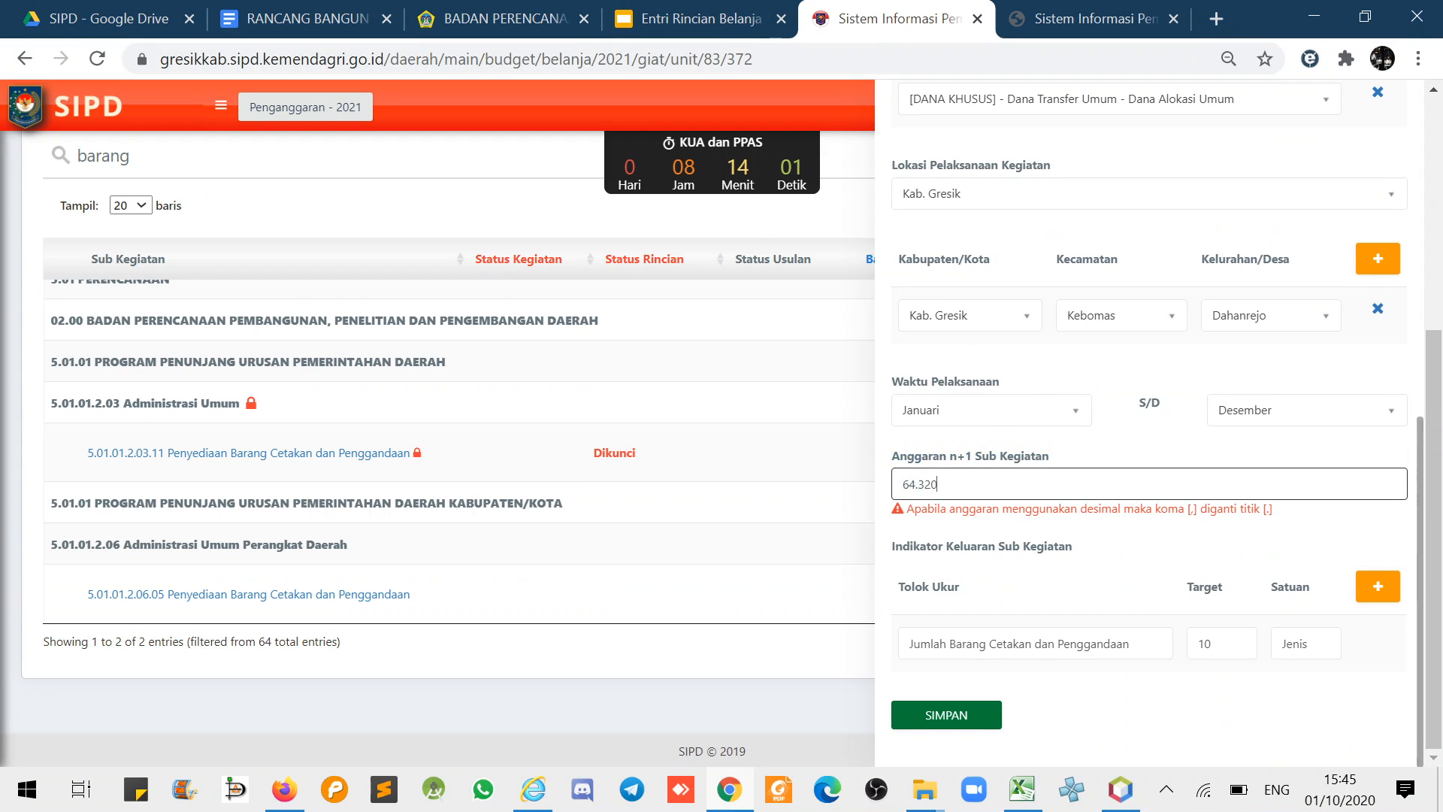
pyautogui.press('Left')
pyautogui.press('Left')
pyautogui.press('Left')
pyautogui.press('BackSpace')
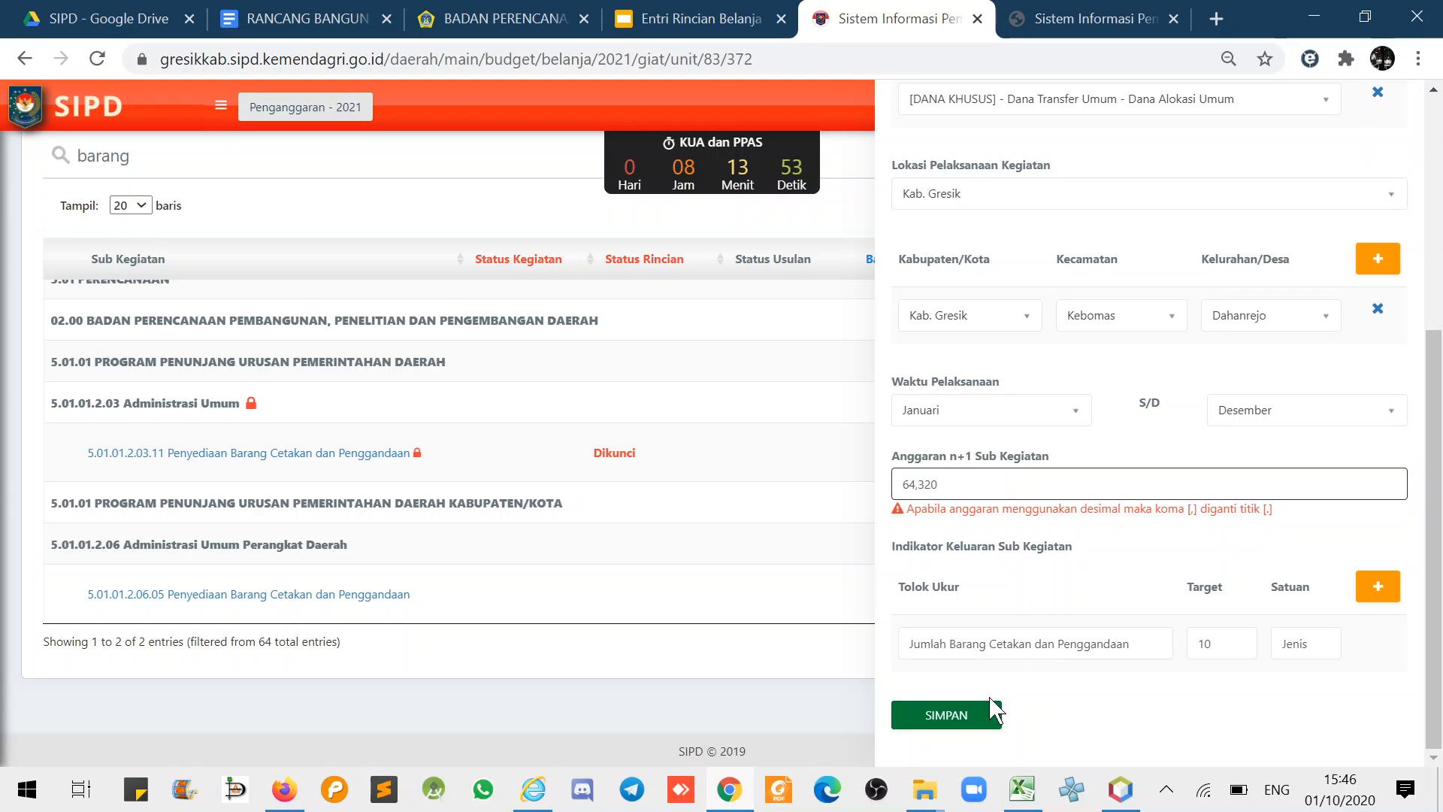
pyautogui.click(970, 712)
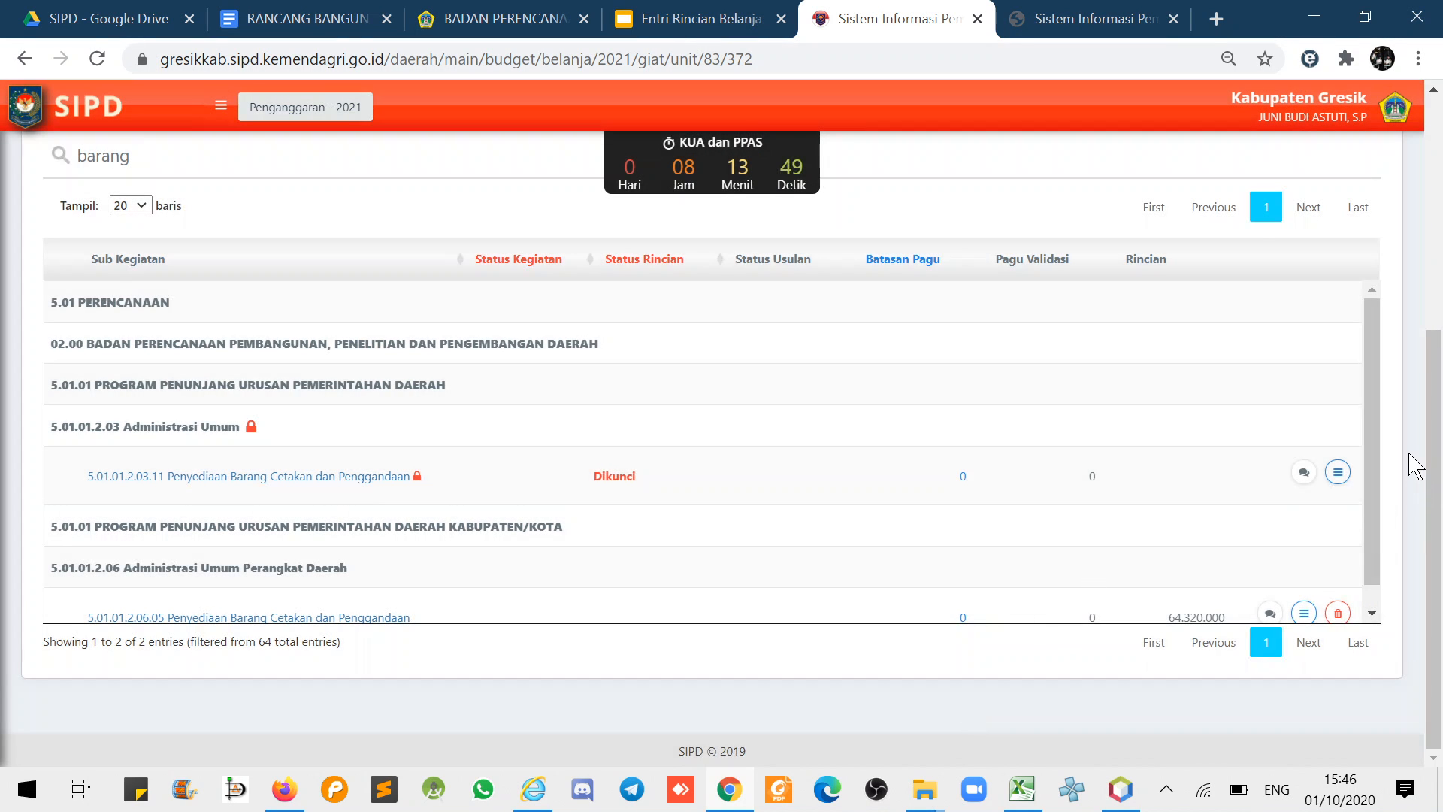
# - Open the Cetak Rincian report for the 64.320.000 sub-activity, skipping the print dialog
pyautogui.scroll(-1, 1387, 519)
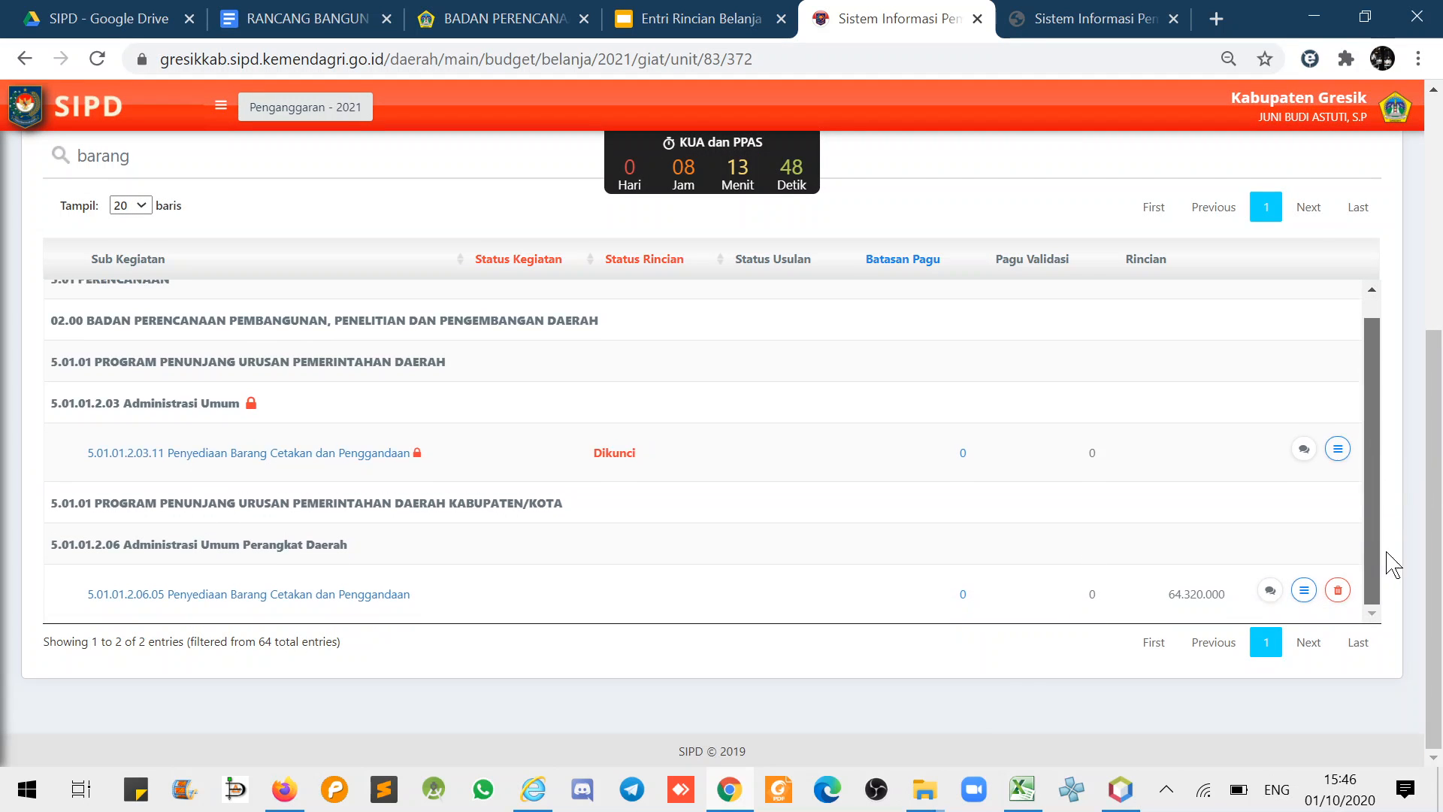
pyautogui.click(1304, 592)
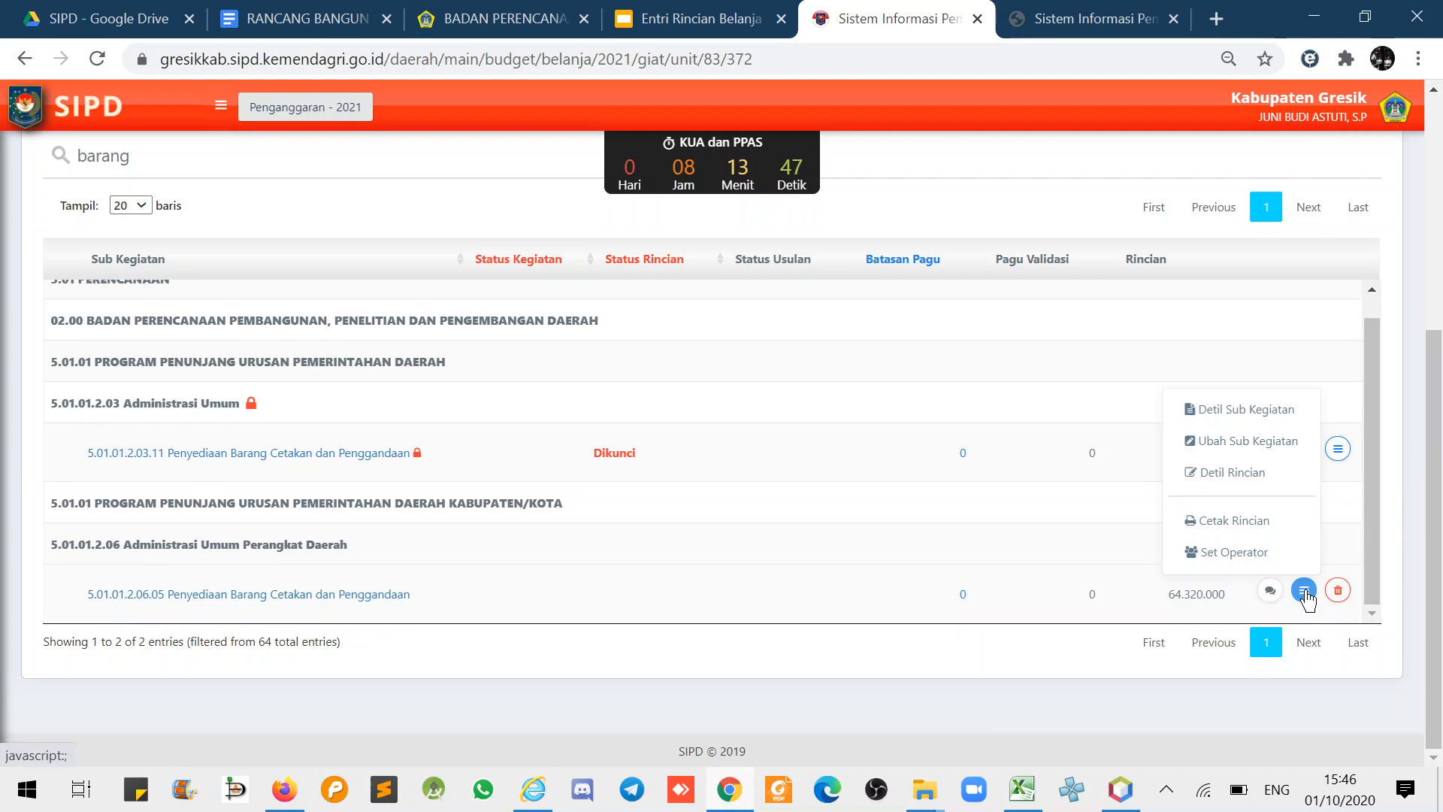
pyautogui.click(1237, 521)
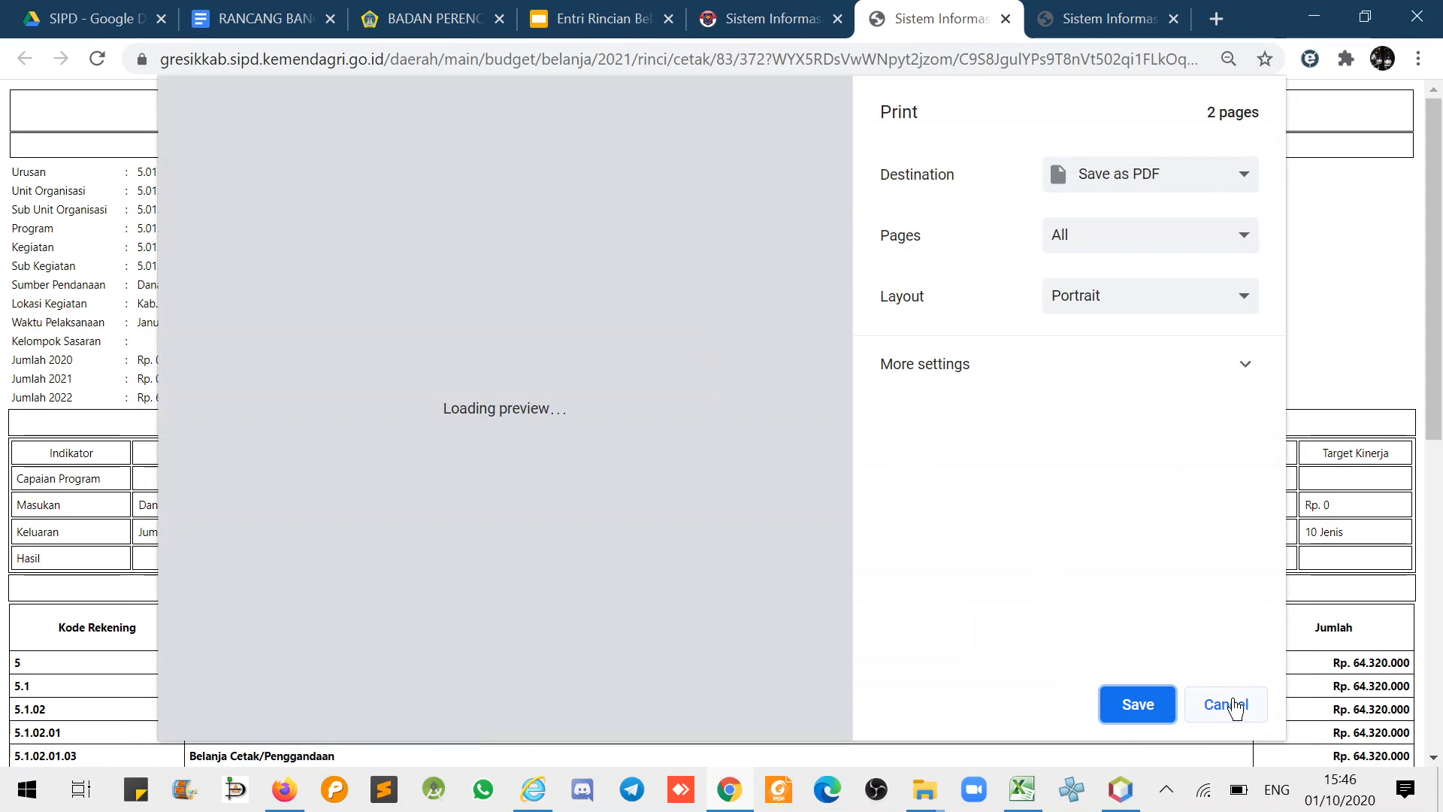
pyautogui.click(1226, 703)
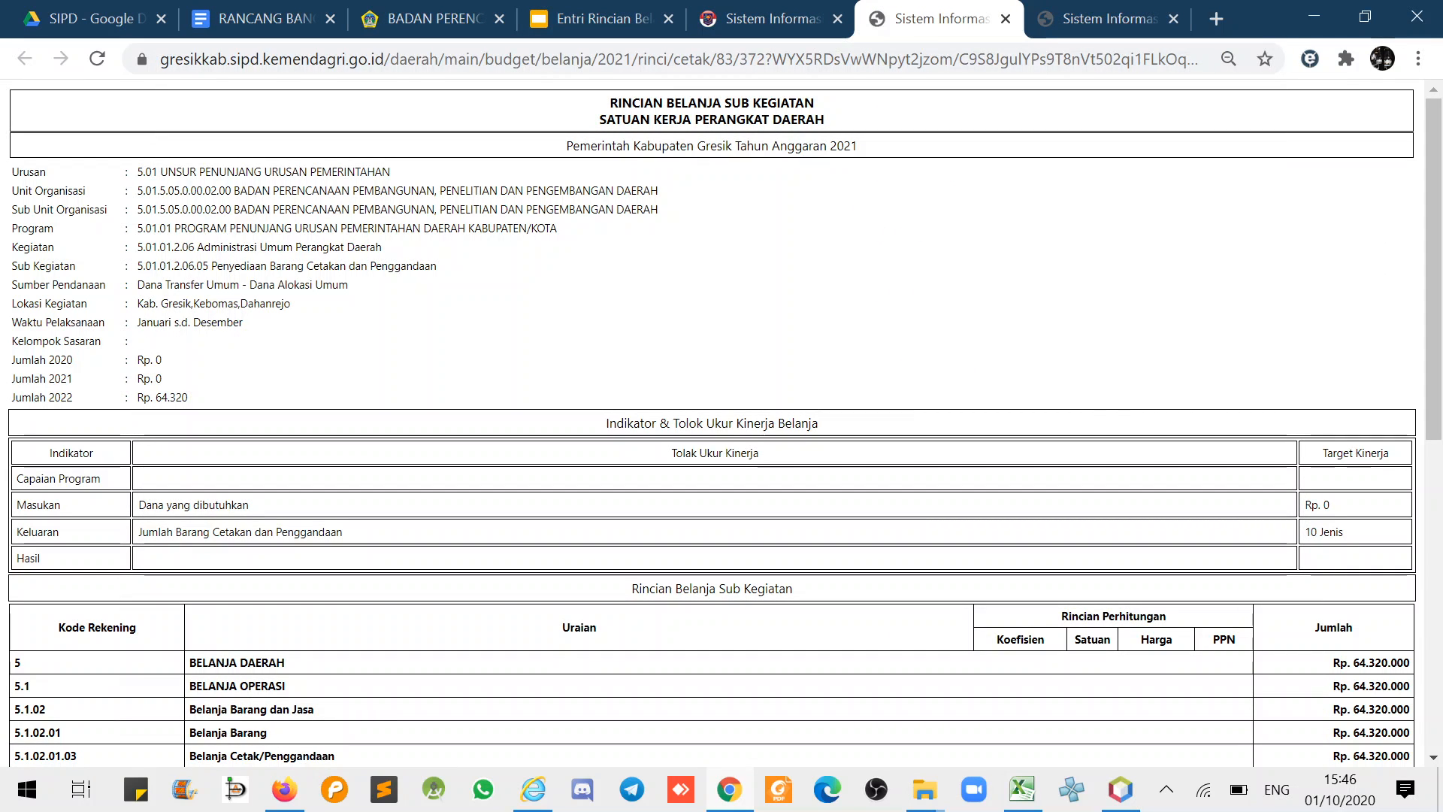
# - Review funding and location details, Kelompok Sasaran, Capaian Program, Hasil and the Rp. 0 Masukan target
pyautogui.moveTo(138, 284); pyautogui.dragTo(245, 337)
pyautogui.click(440, 323)
pyautogui.moveTo(26, 341); pyautogui.dragTo(85, 341)
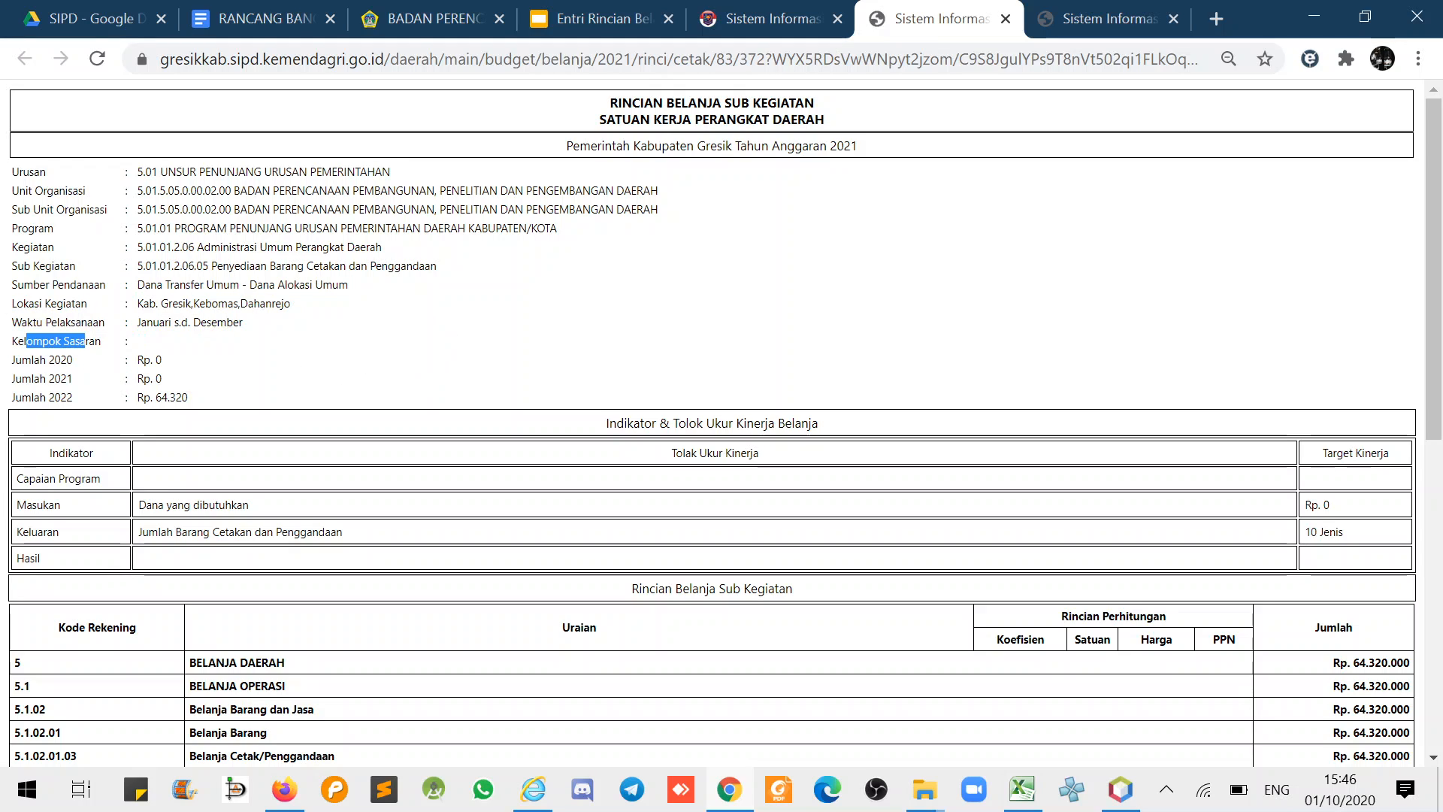
pyautogui.moveTo(43, 478); pyautogui.dragTo(81, 478)
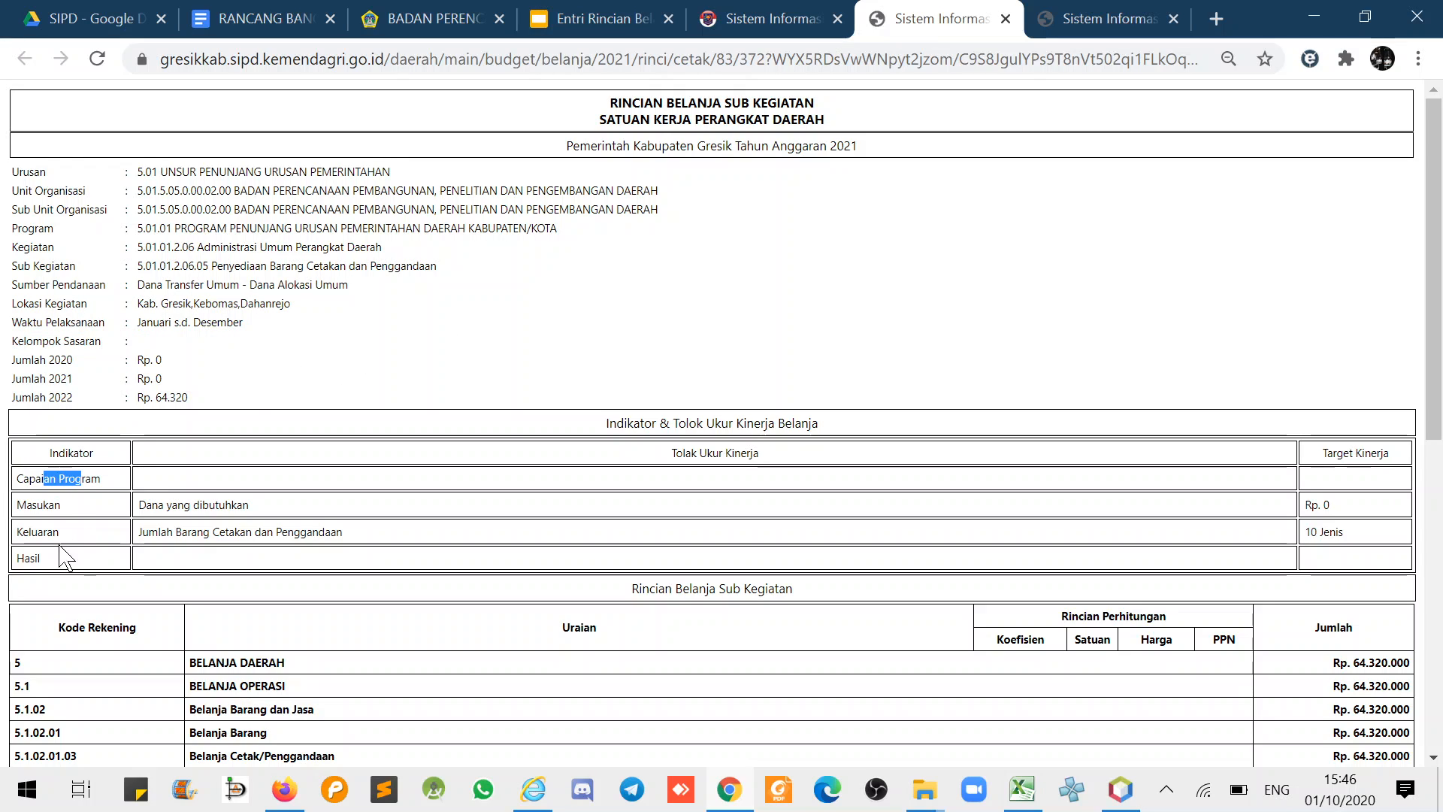
pyautogui.moveTo(23, 558); pyautogui.dragTo(43, 558)
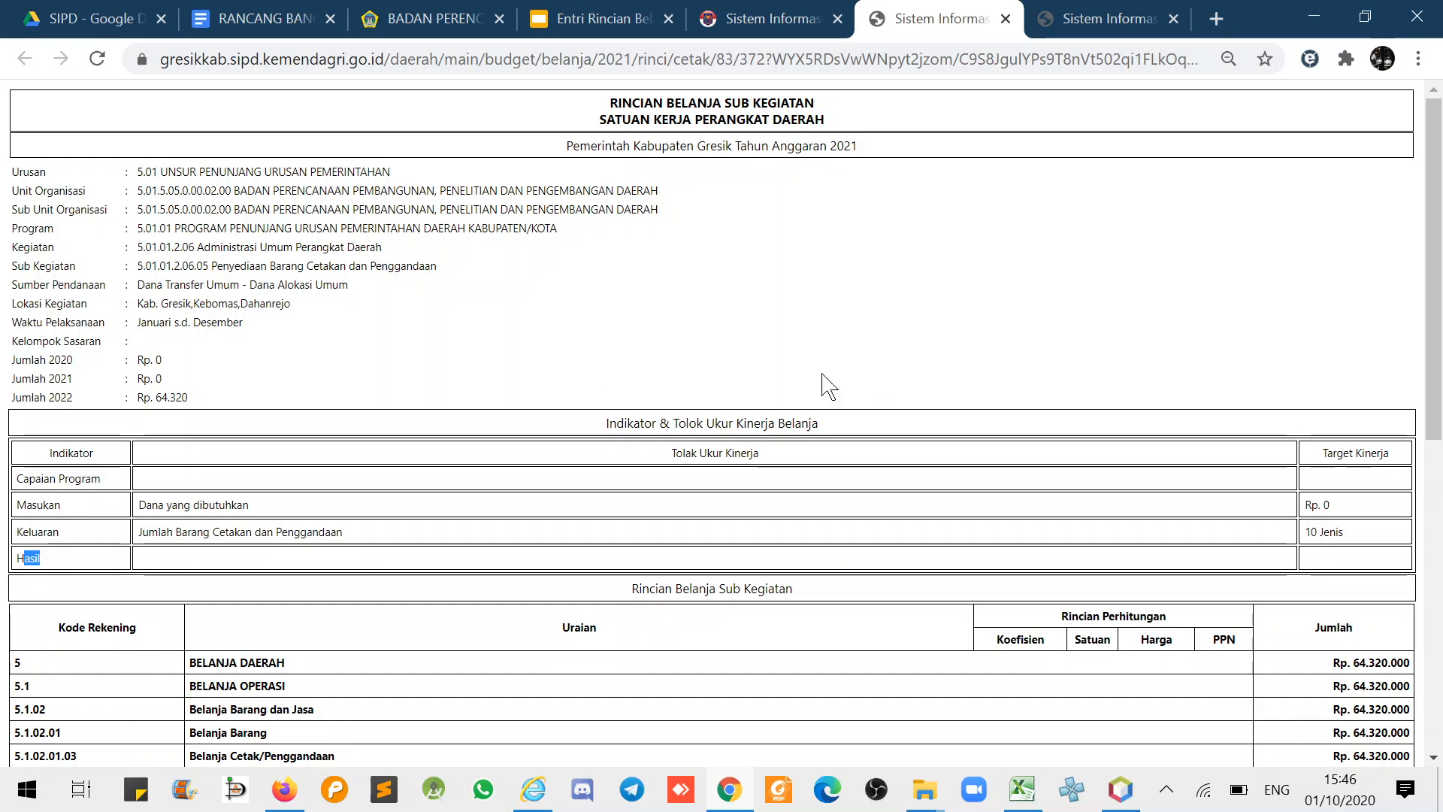
pyautogui.scroll(-10, 977, 409)
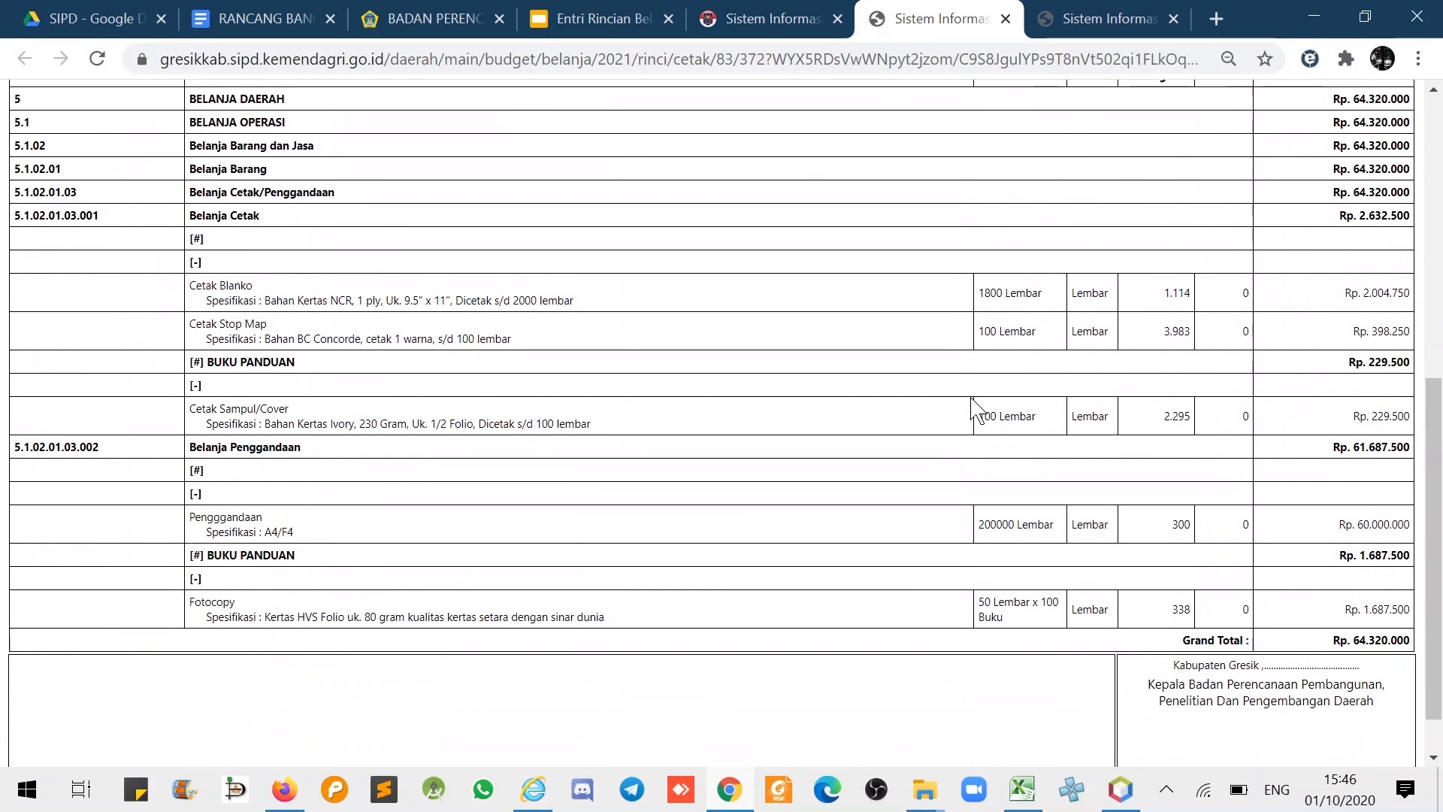
pyautogui.scroll(8, 977, 409)
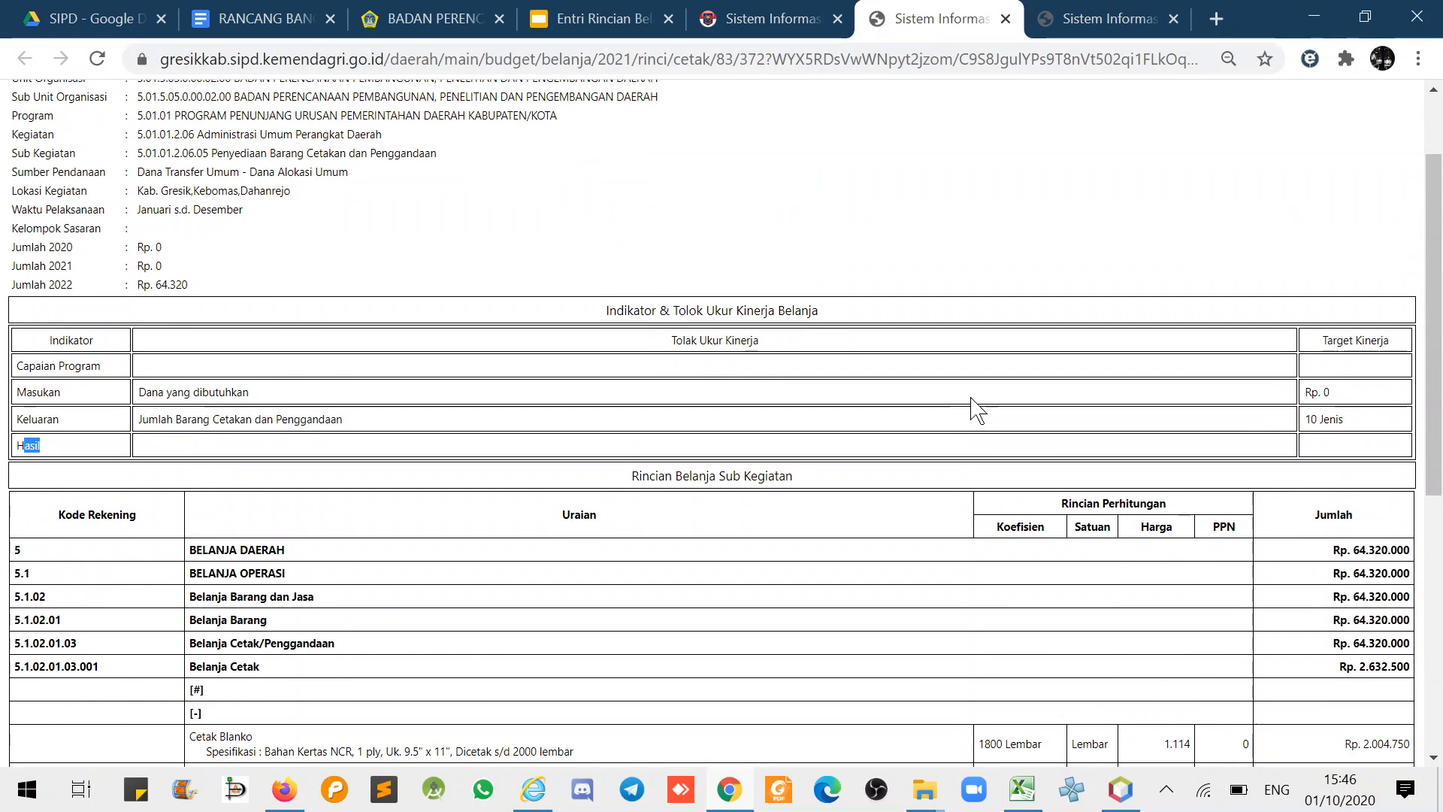
pyautogui.scroll(3, 977, 406)
pyautogui.doubleClick(1327, 505)
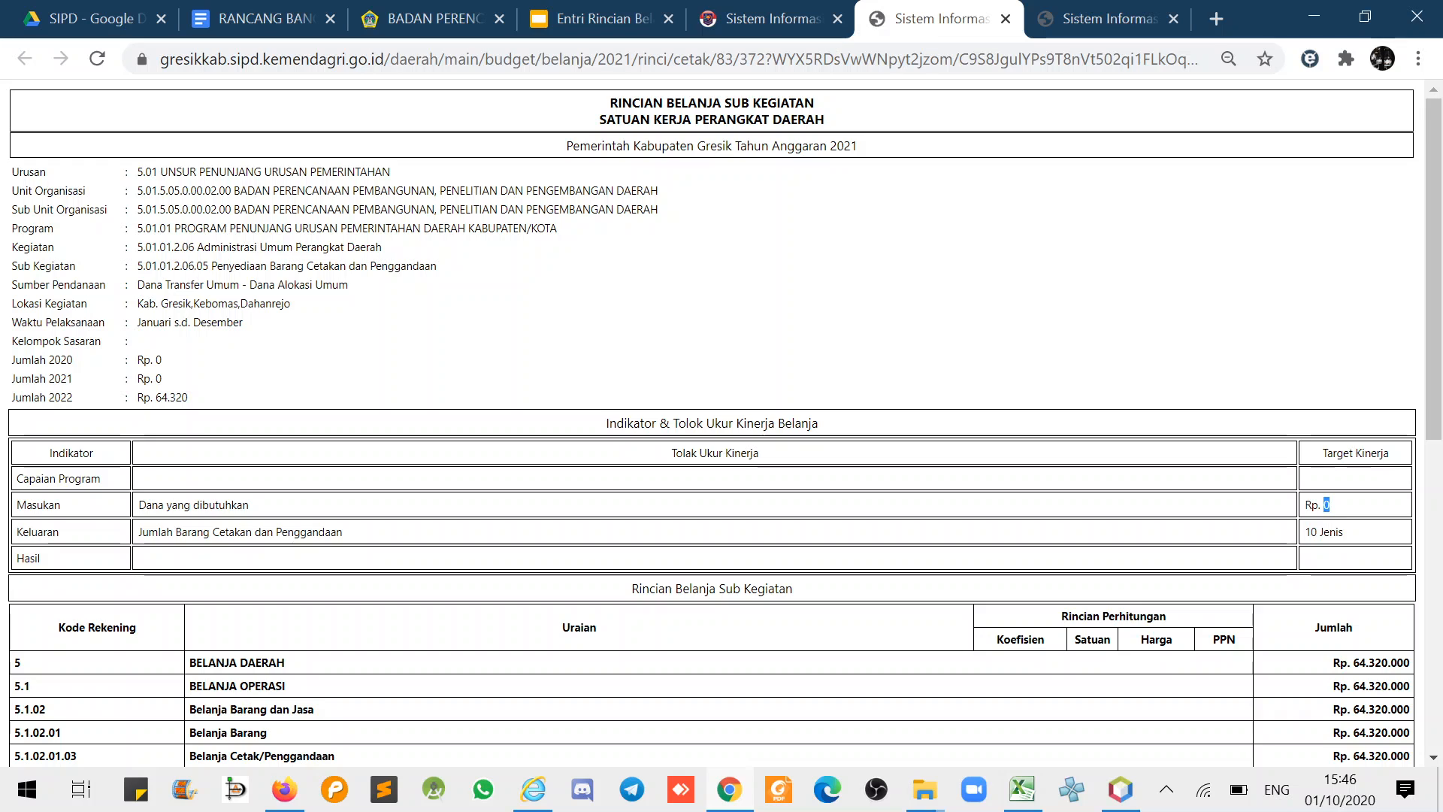
# - Log out of SIPD from the sub-activity list's account menu
pyautogui.click(800, 21)
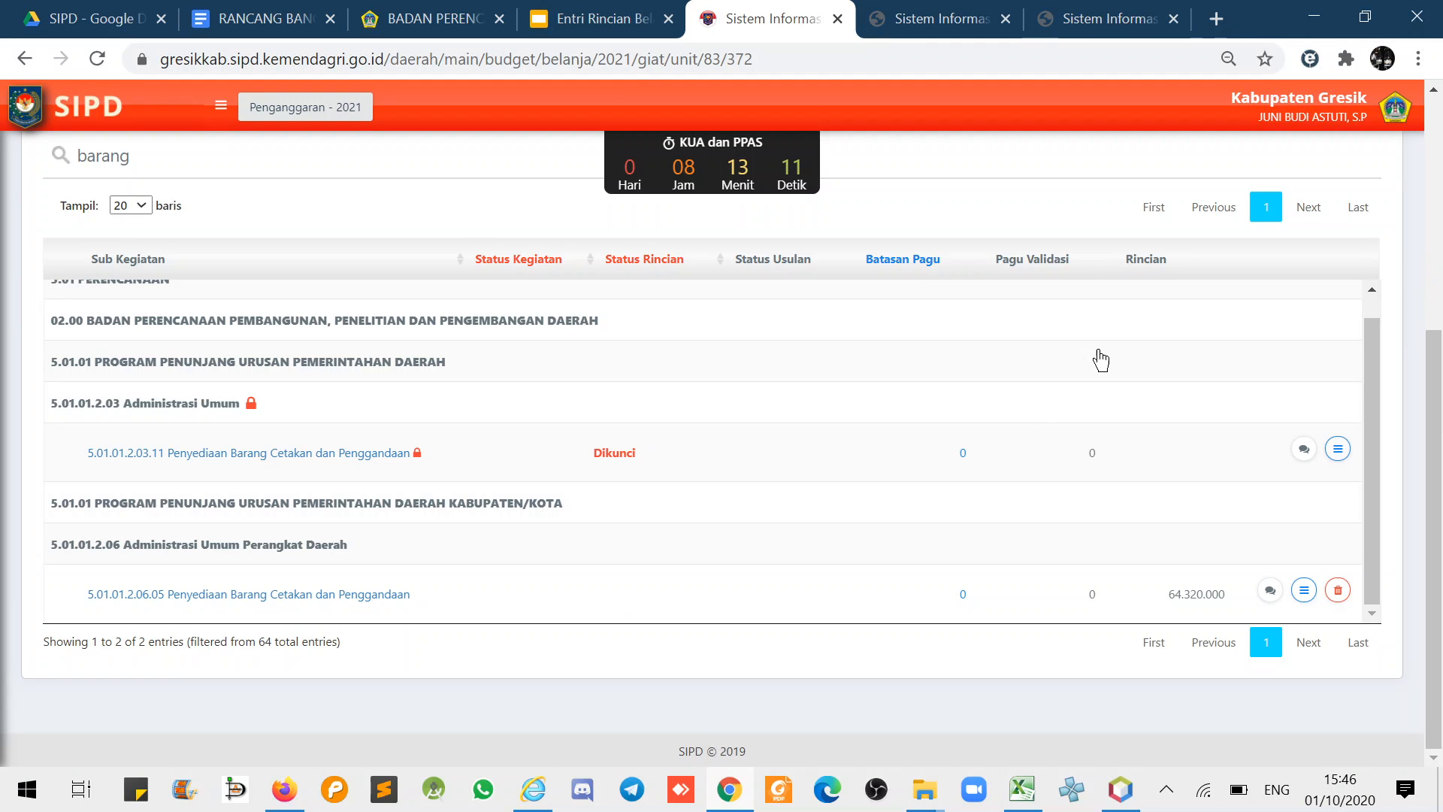
pyautogui.scroll(1, 1380, 184)
pyautogui.click(1396, 109)
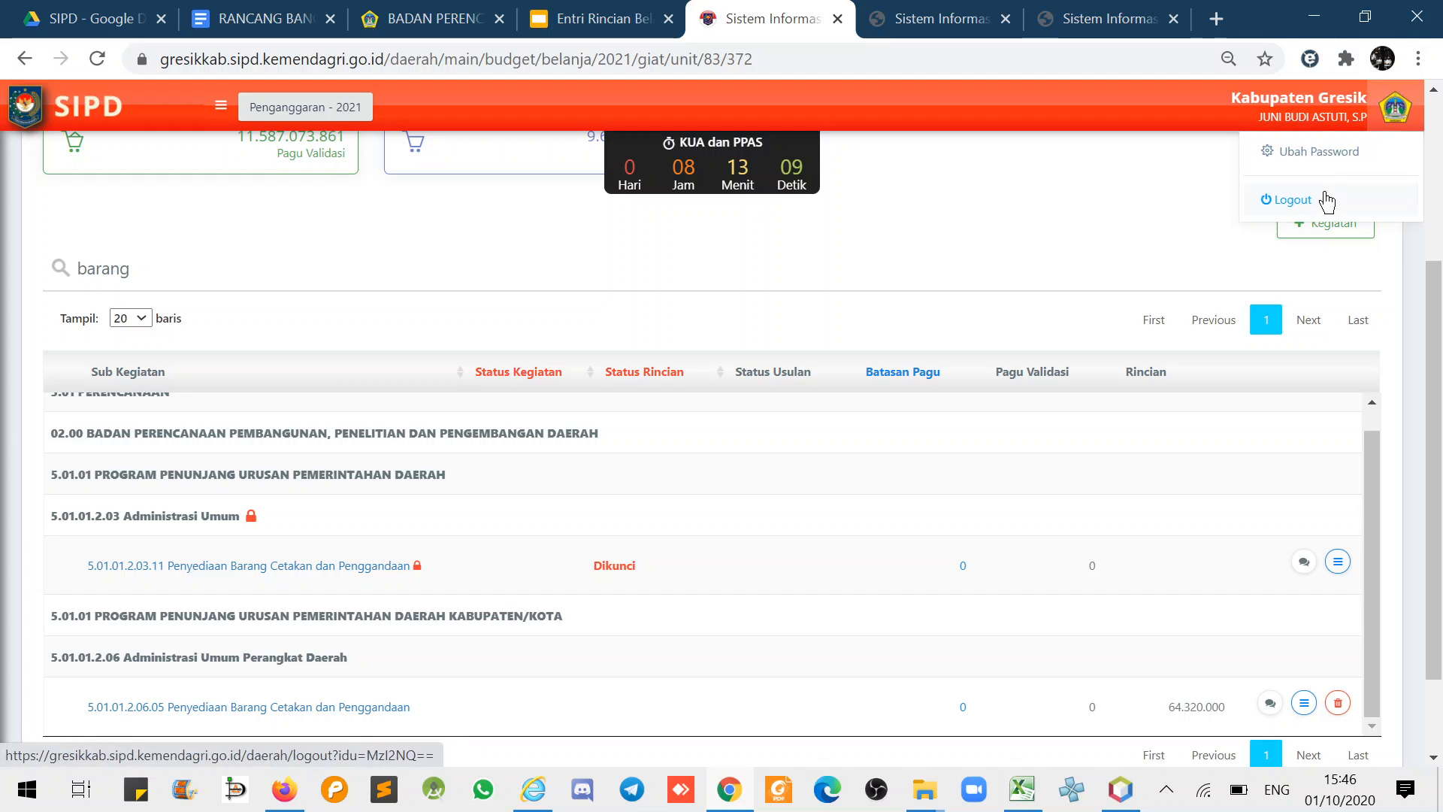
pyautogui.click(1321, 197)
# - Mark the Eselon II pagu validation duty on the Entri Rincian Belanja slide
pyautogui.click(558, 12)
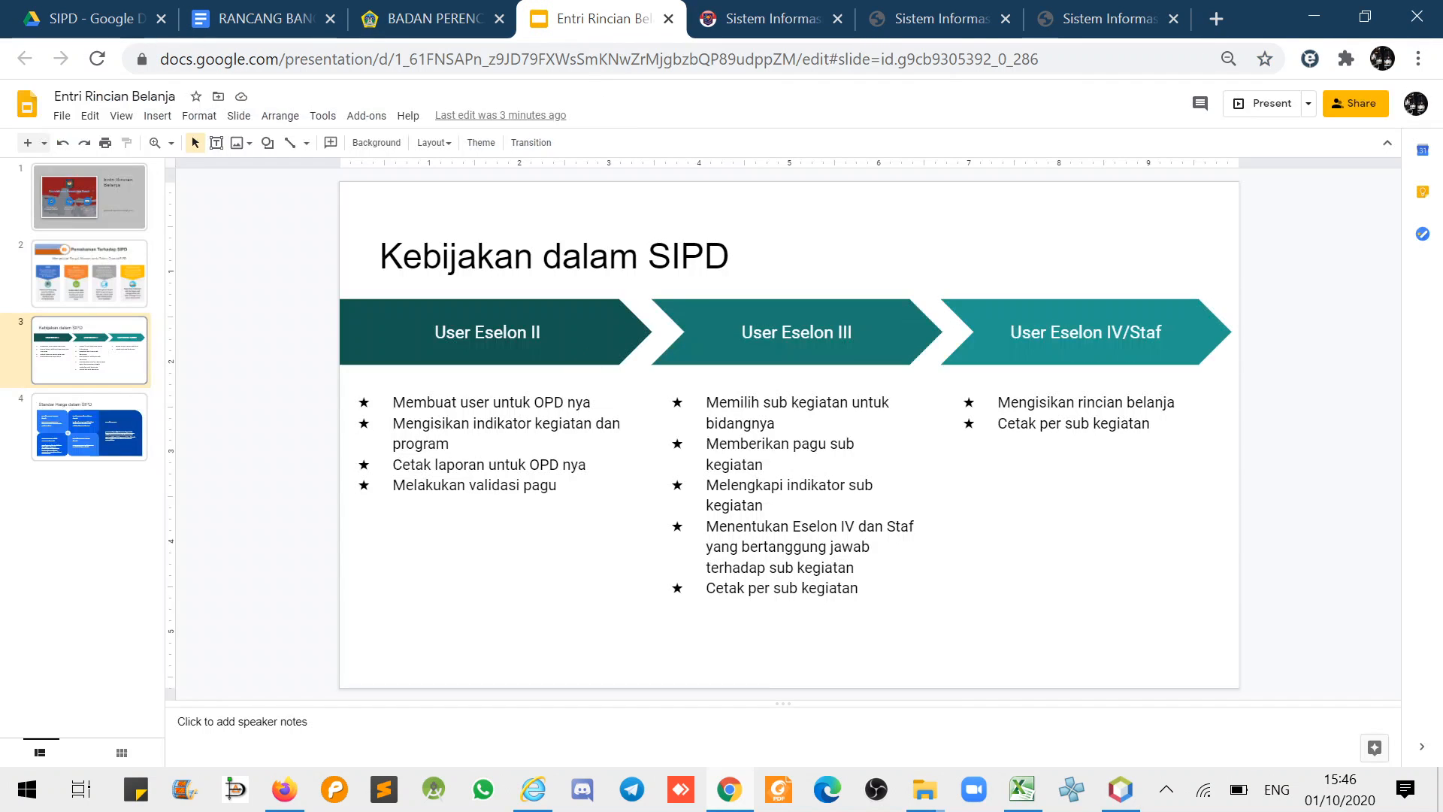
pyautogui.moveTo(442, 485); pyautogui.dragTo(548, 484)
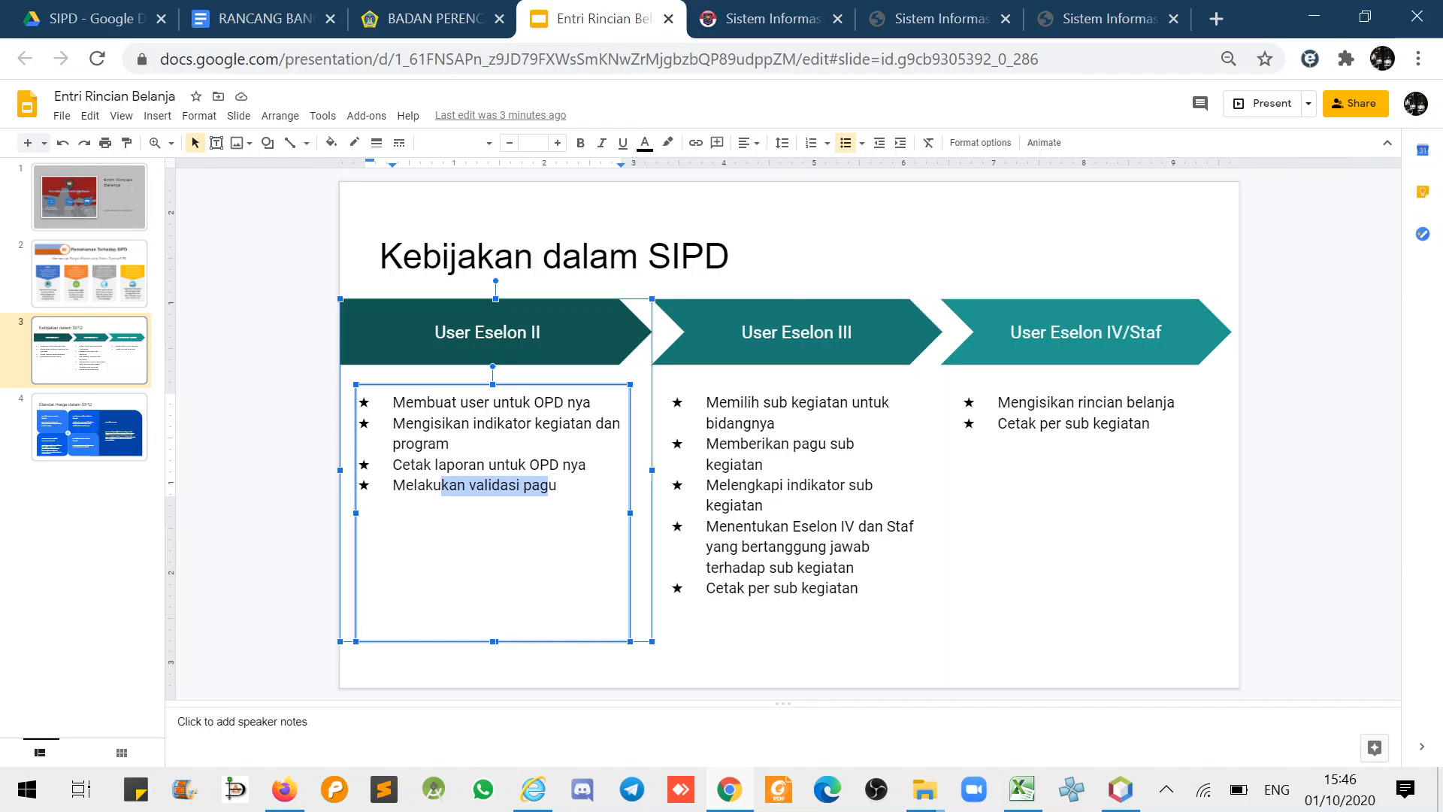
pyautogui.click(275, 388)
# - On the regency planning agency page, scroll to the Kepala Badan and mark the NIP's leading digits
pyautogui.click(440, 22)
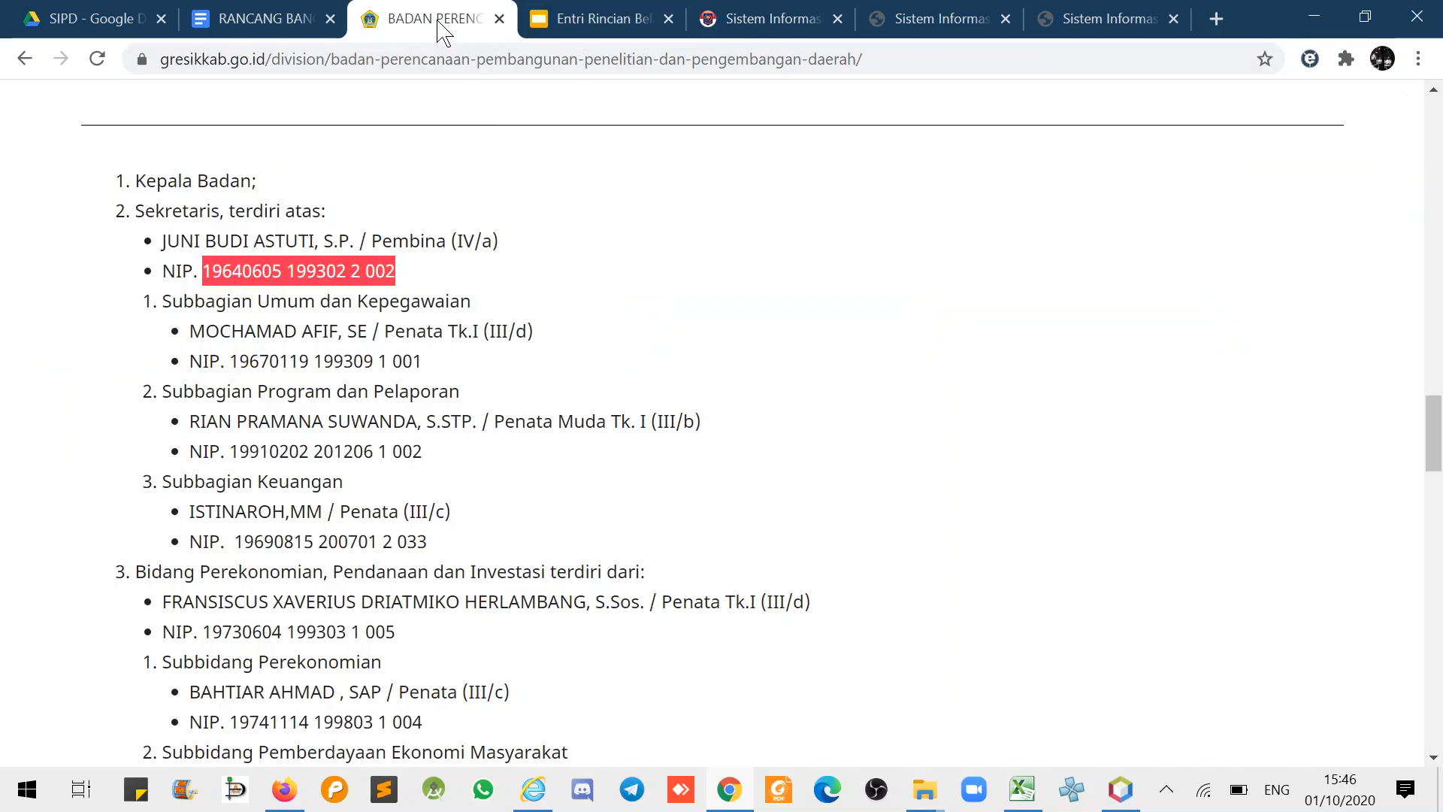
pyautogui.scroll(15, 518, 226)
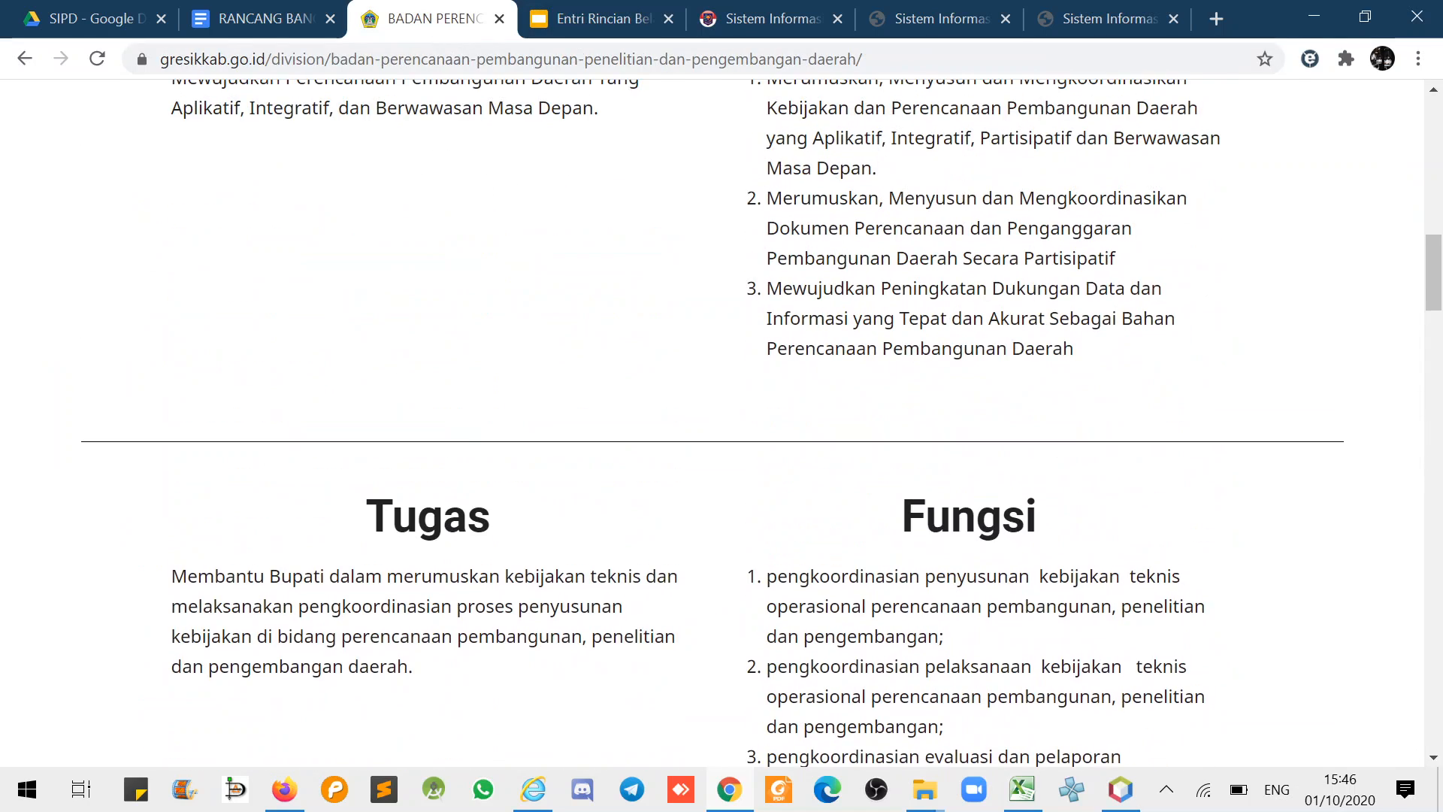
pyautogui.scroll(9, 634, 270)
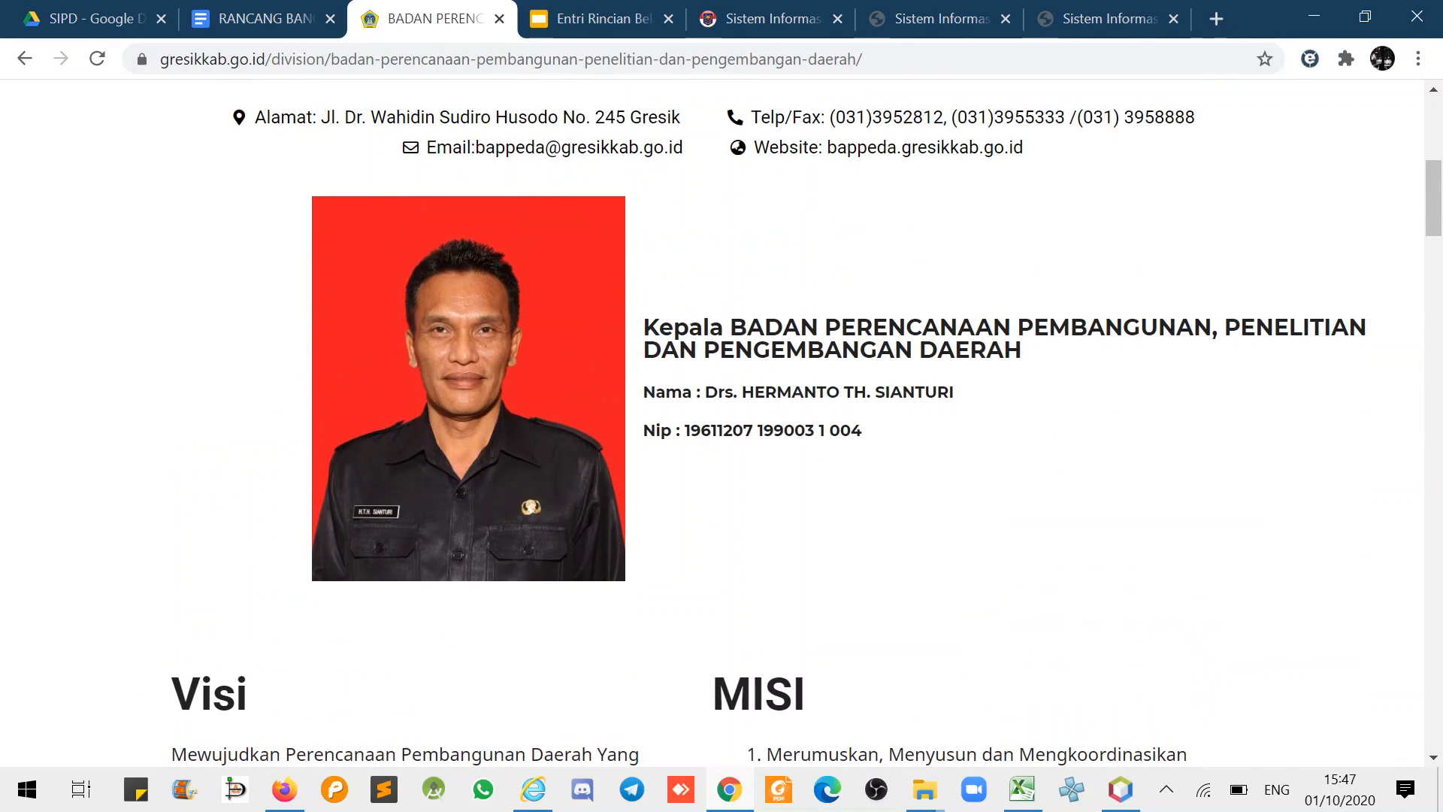
pyautogui.moveTo(684, 430); pyautogui.dragTo(753, 431)
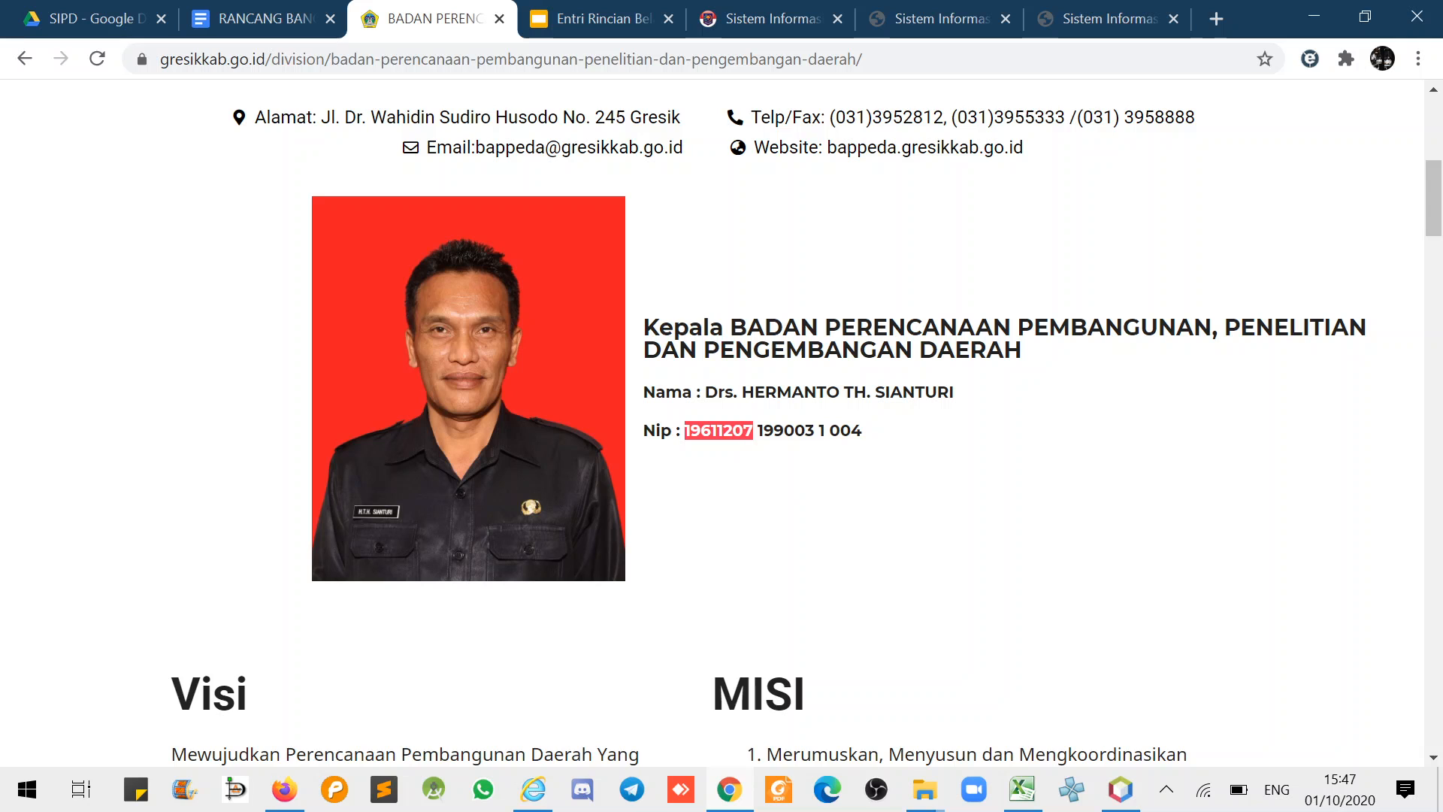
pyautogui.click(790, 18)
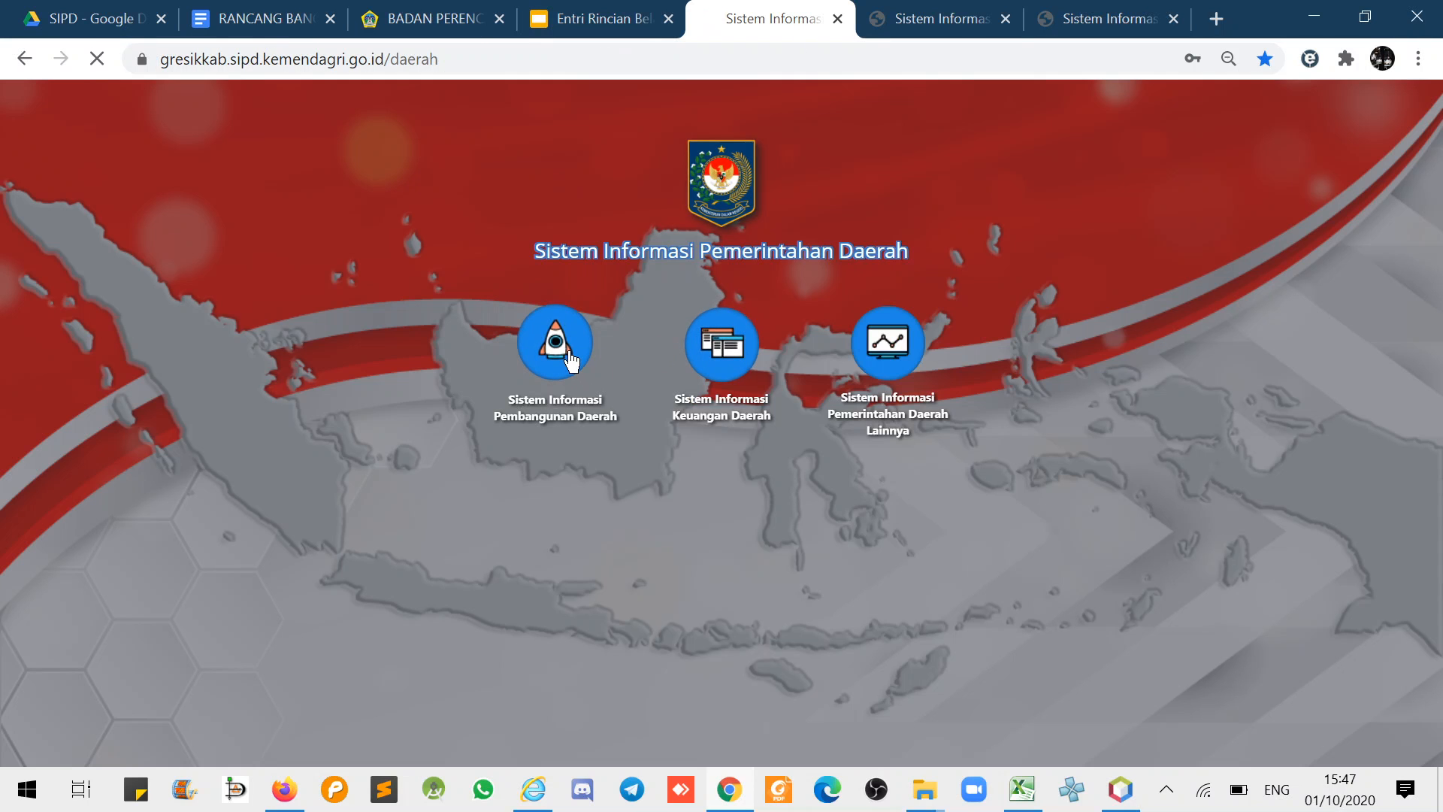
# - Log in to Sistem Informasi Pembangunan Daerah using the saved login suggestion
pyautogui.click(579, 353)
pyautogui.doubleClick(663, 477)
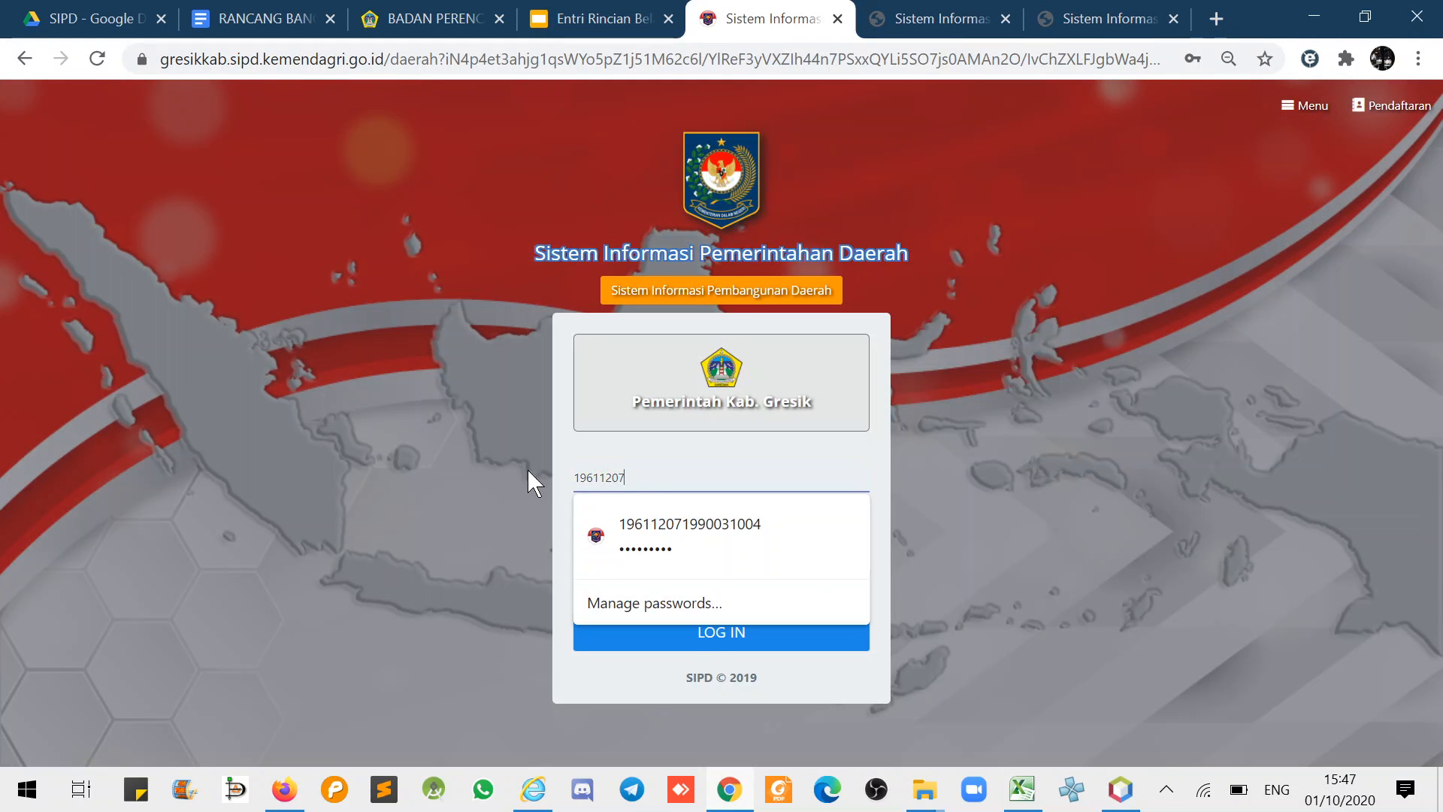
pyautogui.press('Down')
pyautogui.press('Return')
pyautogui.click(669, 622)
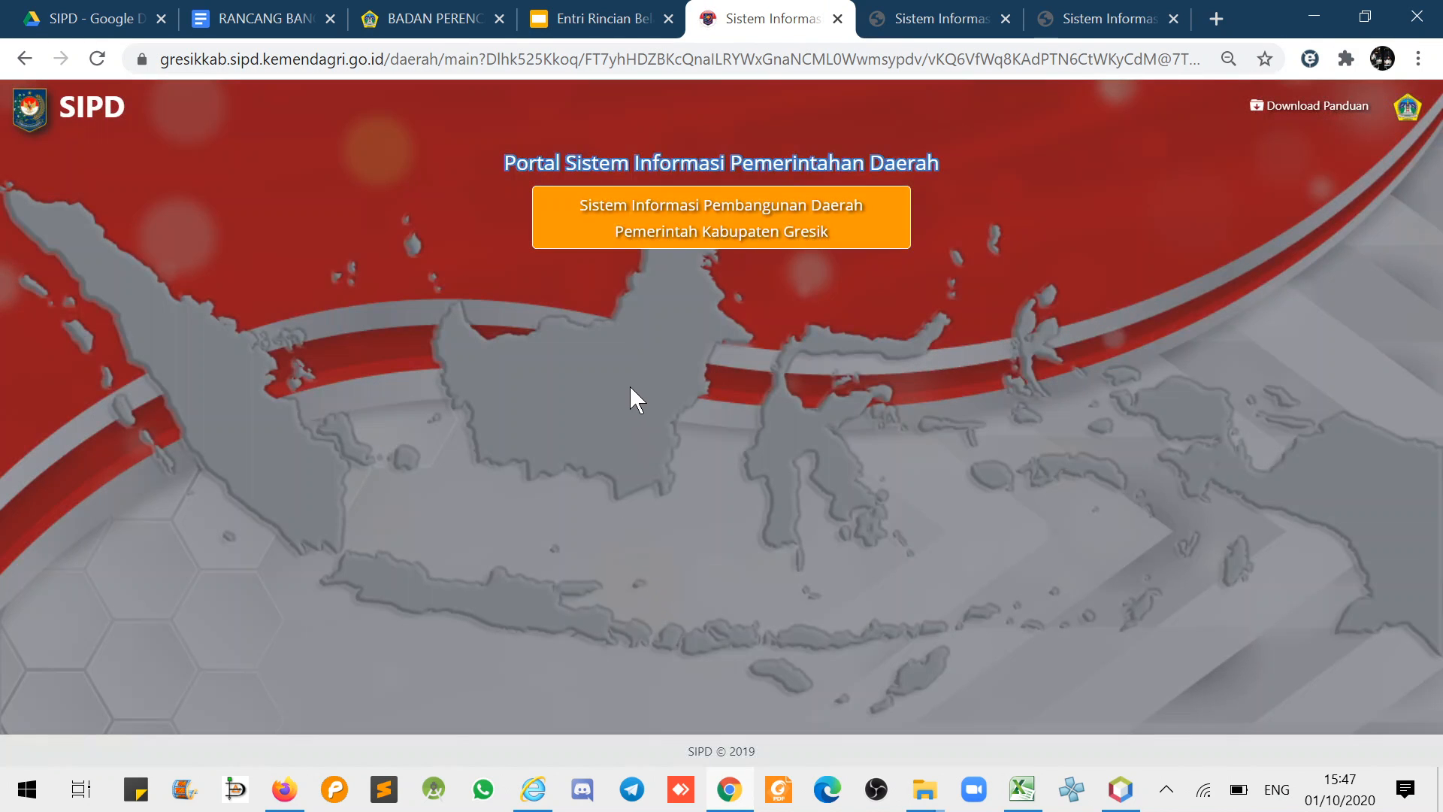
# - Enter the 2021 system and open the Penganggaran stage for year 2021
pyautogui.click(661, 305)
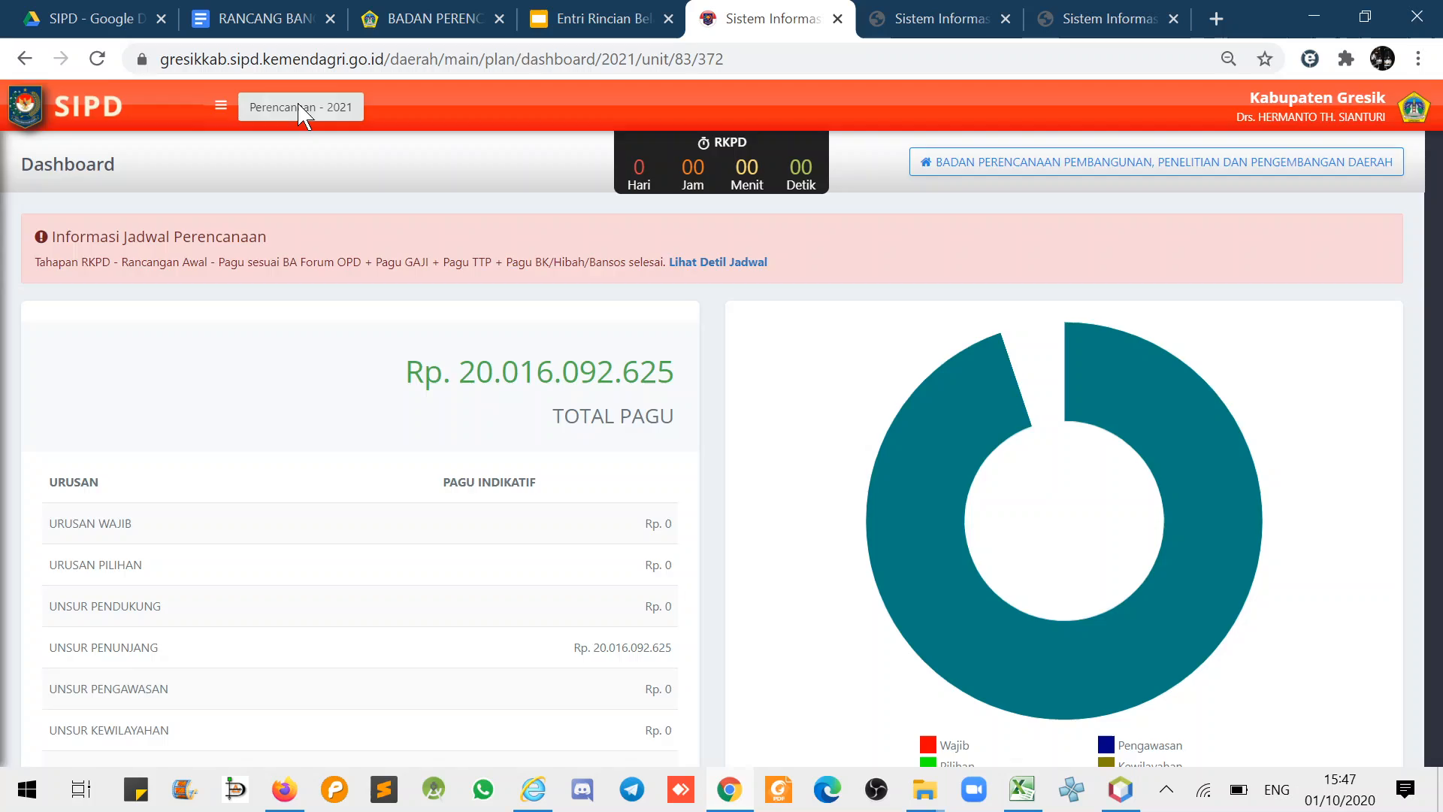
pyautogui.click(316, 107)
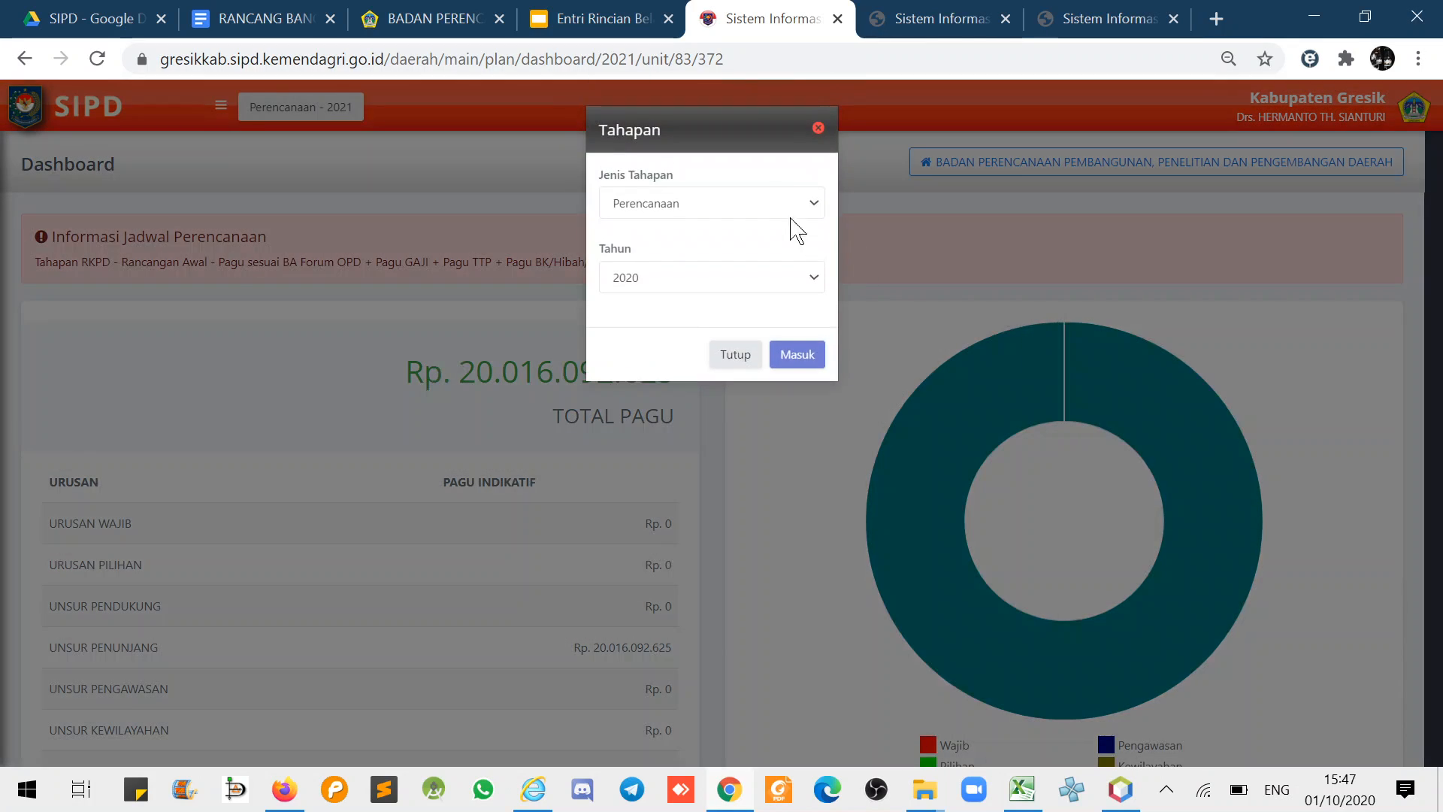
pyautogui.click(743, 213)
pyautogui.click(696, 274)
pyautogui.click(671, 280)
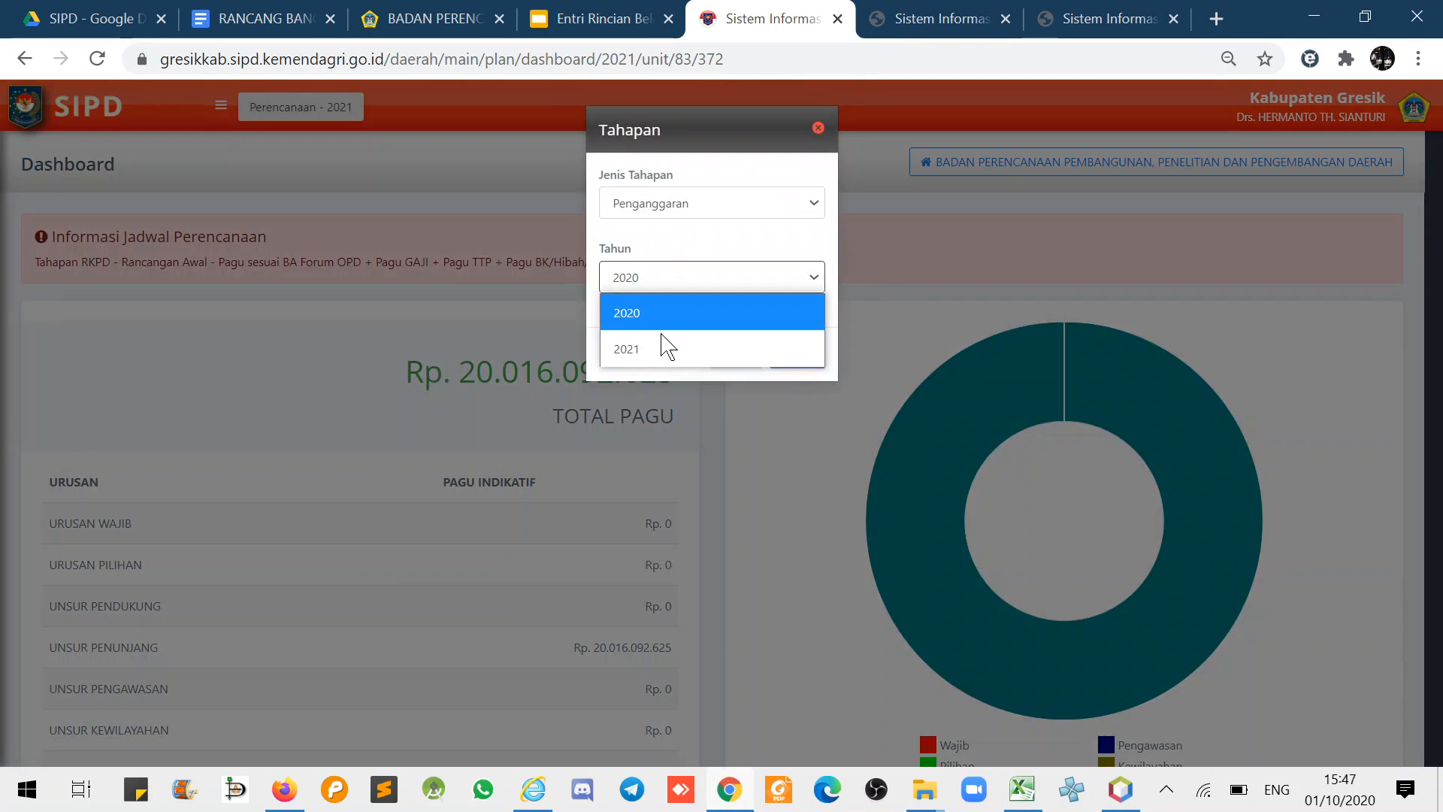
pyautogui.click(668, 343)
pyautogui.click(800, 358)
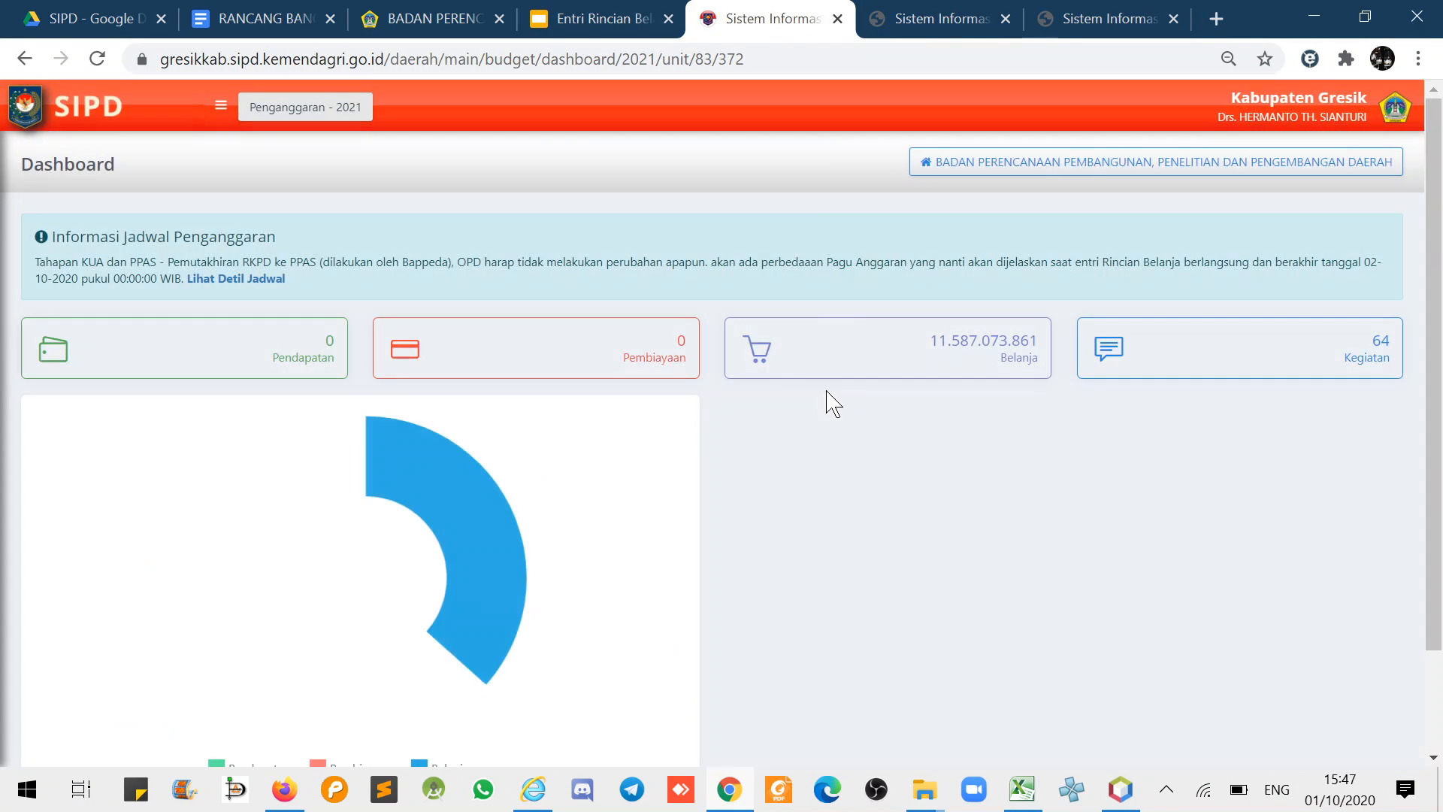
# - Open the agency's sub-kegiatan list on the Kegiatan / Sub Kegiatan Belanja page
pyautogui.click(220, 106)
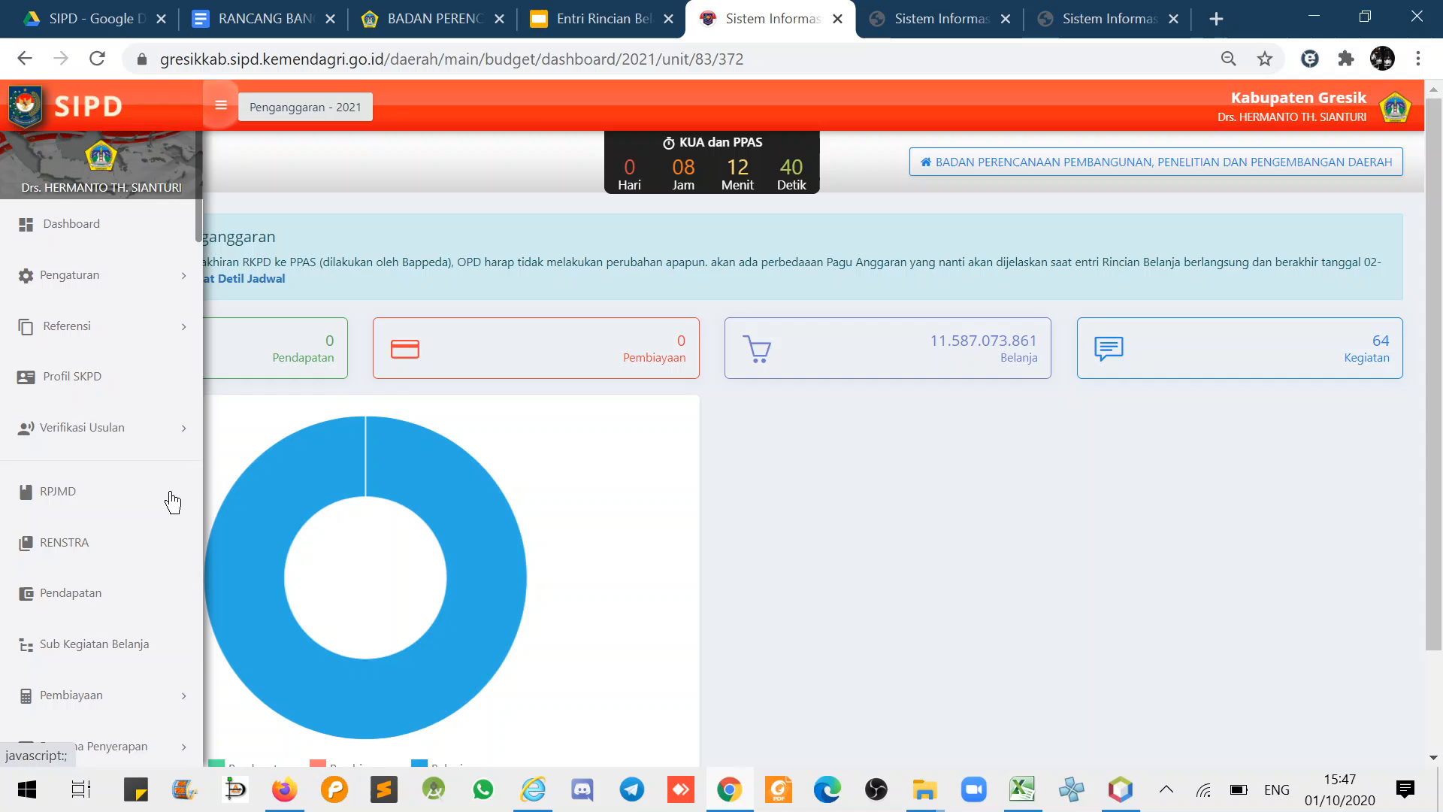
pyautogui.click(122, 648)
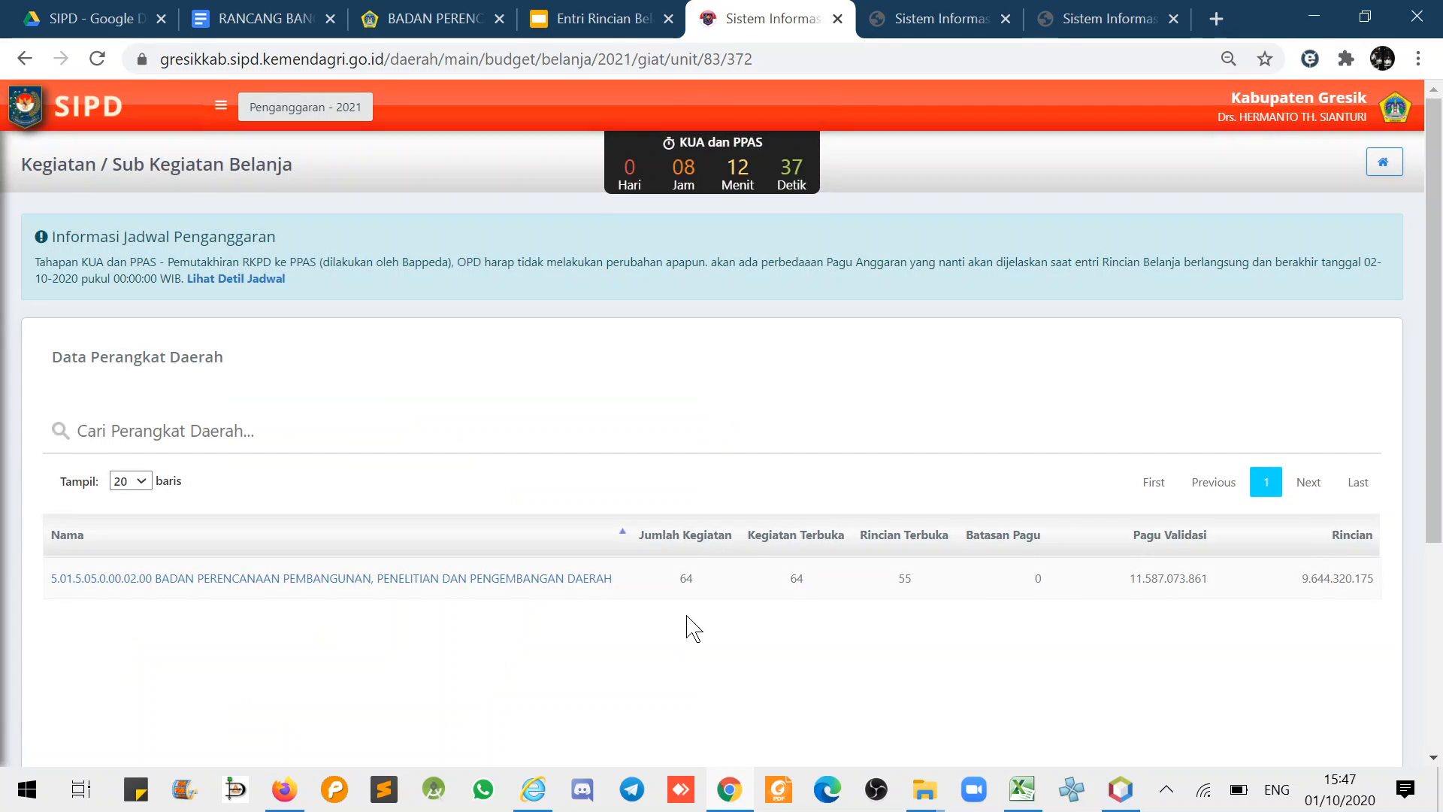
pyautogui.click(550, 578)
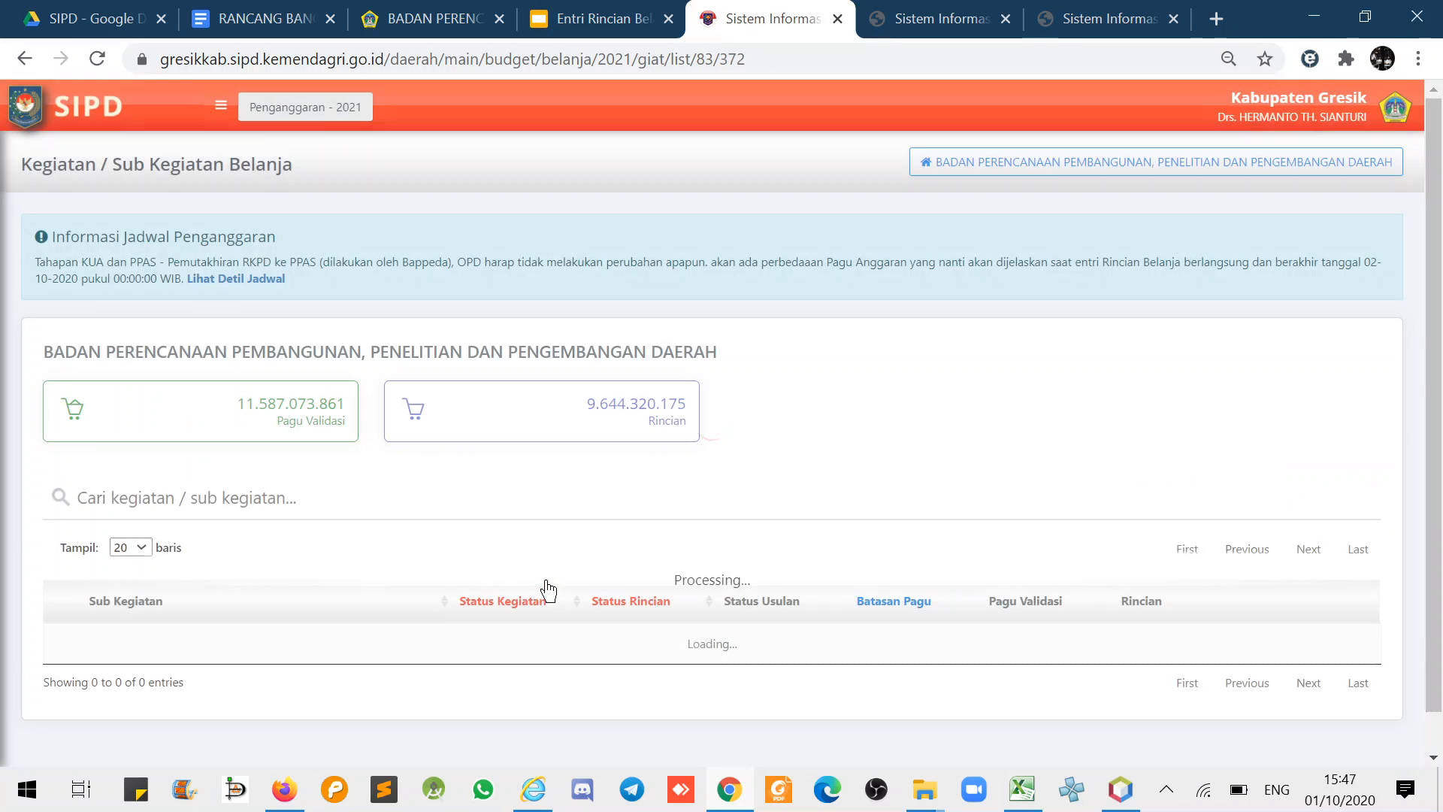
pyautogui.scroll(-10, 1372, 402)
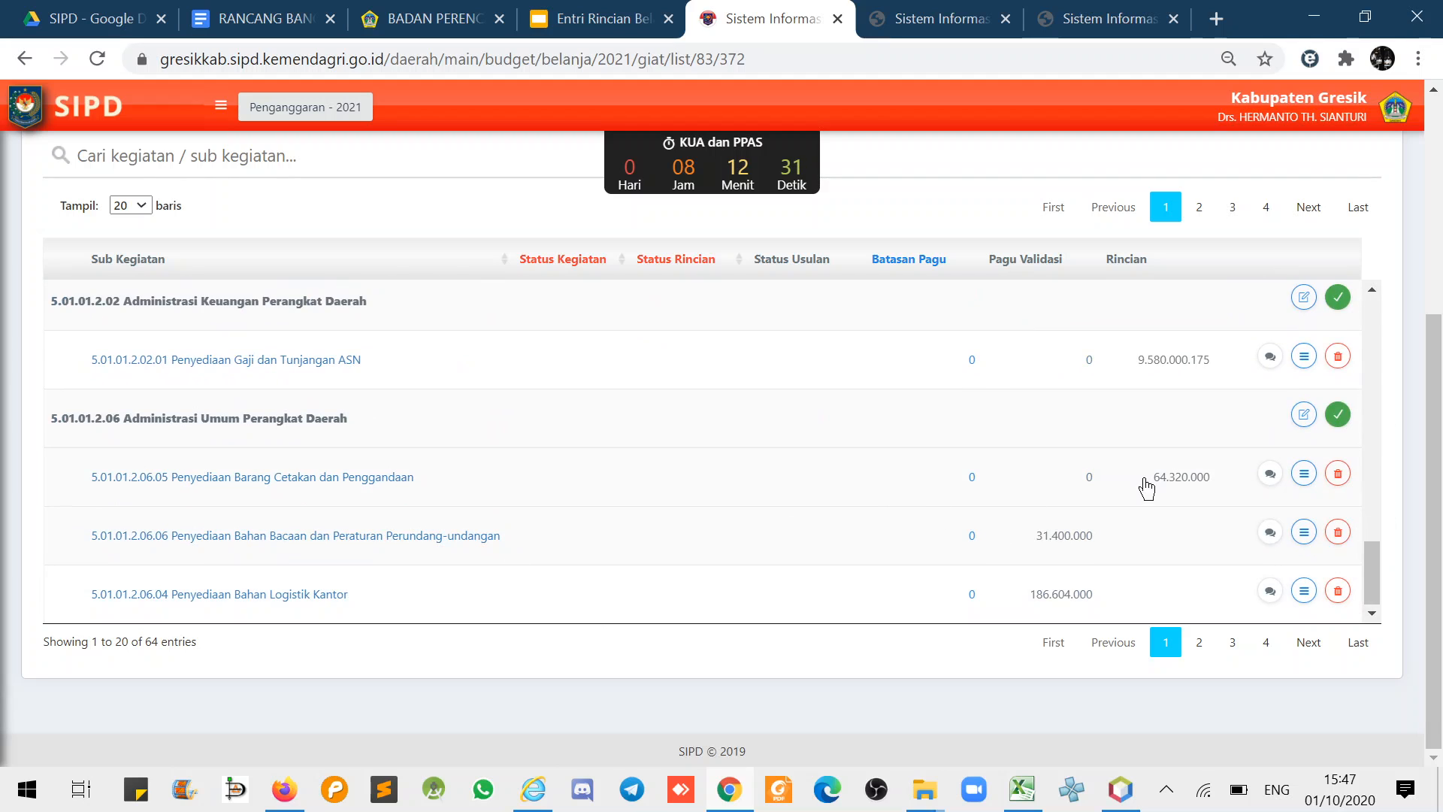
# - Validate activity 5.01.01.2.06 and check Penyediaan Barang Cetakan shows 64.320.000
pyautogui.click(1307, 481)
pyautogui.click(1305, 475)
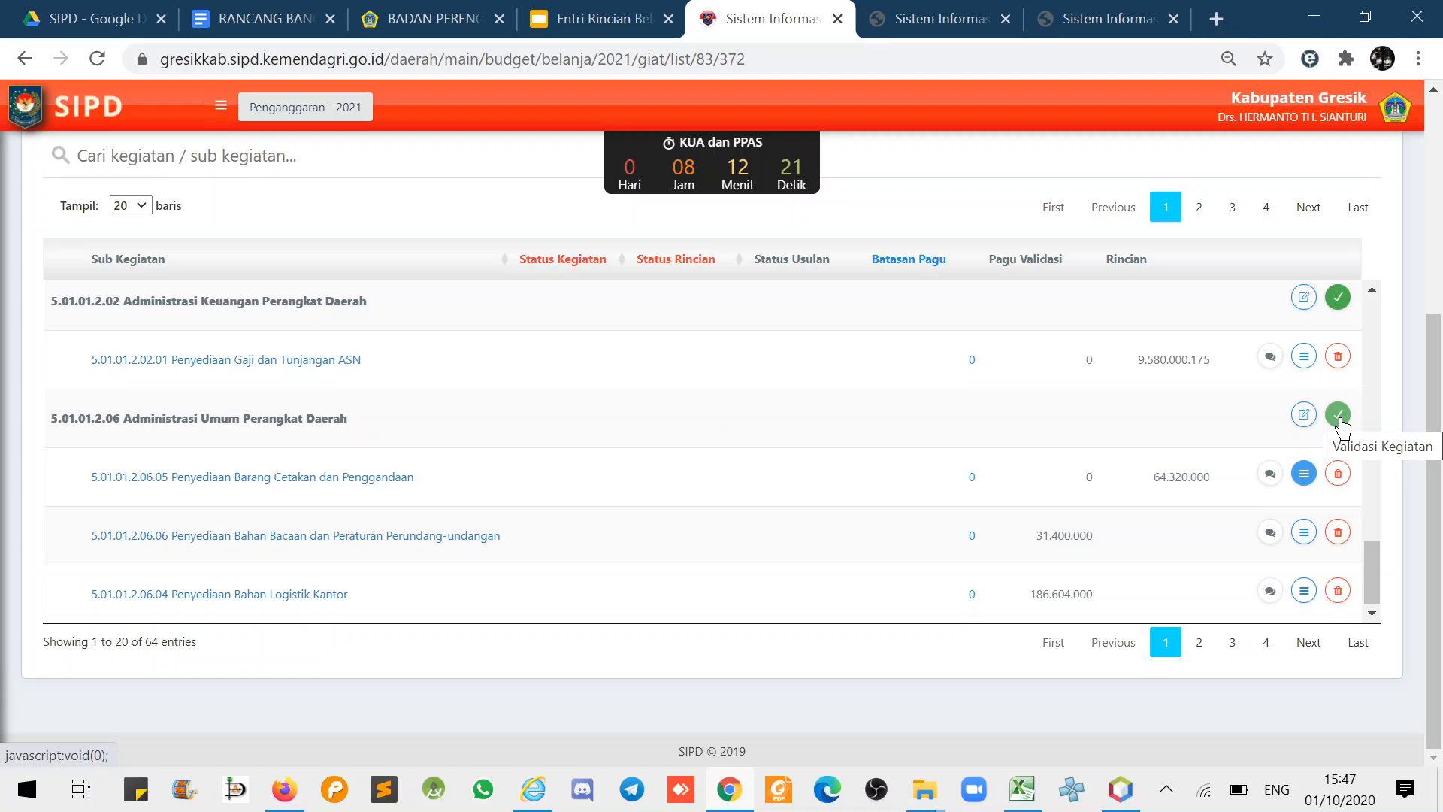
pyautogui.click(1340, 421)
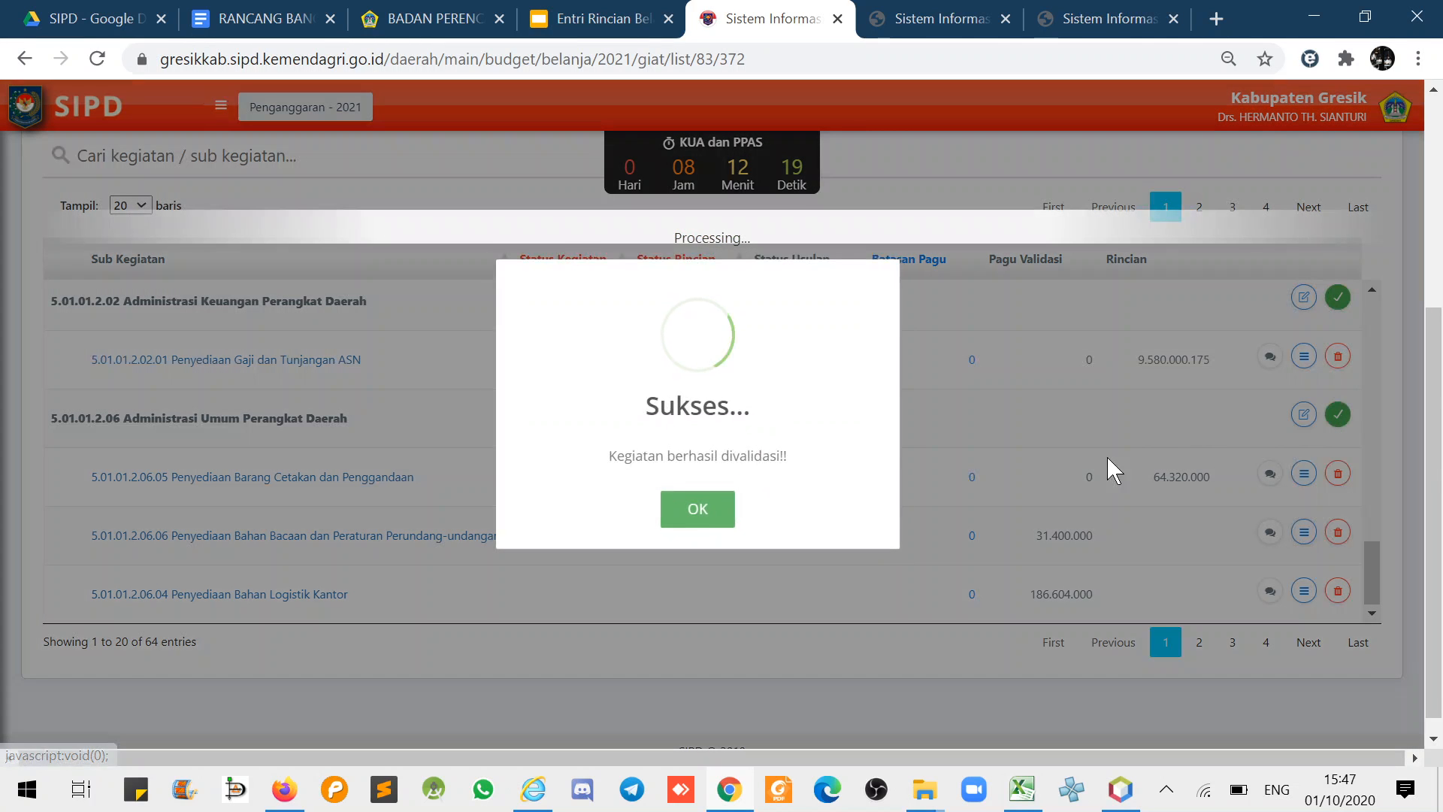
pyautogui.scroll(-10, 1301, 526)
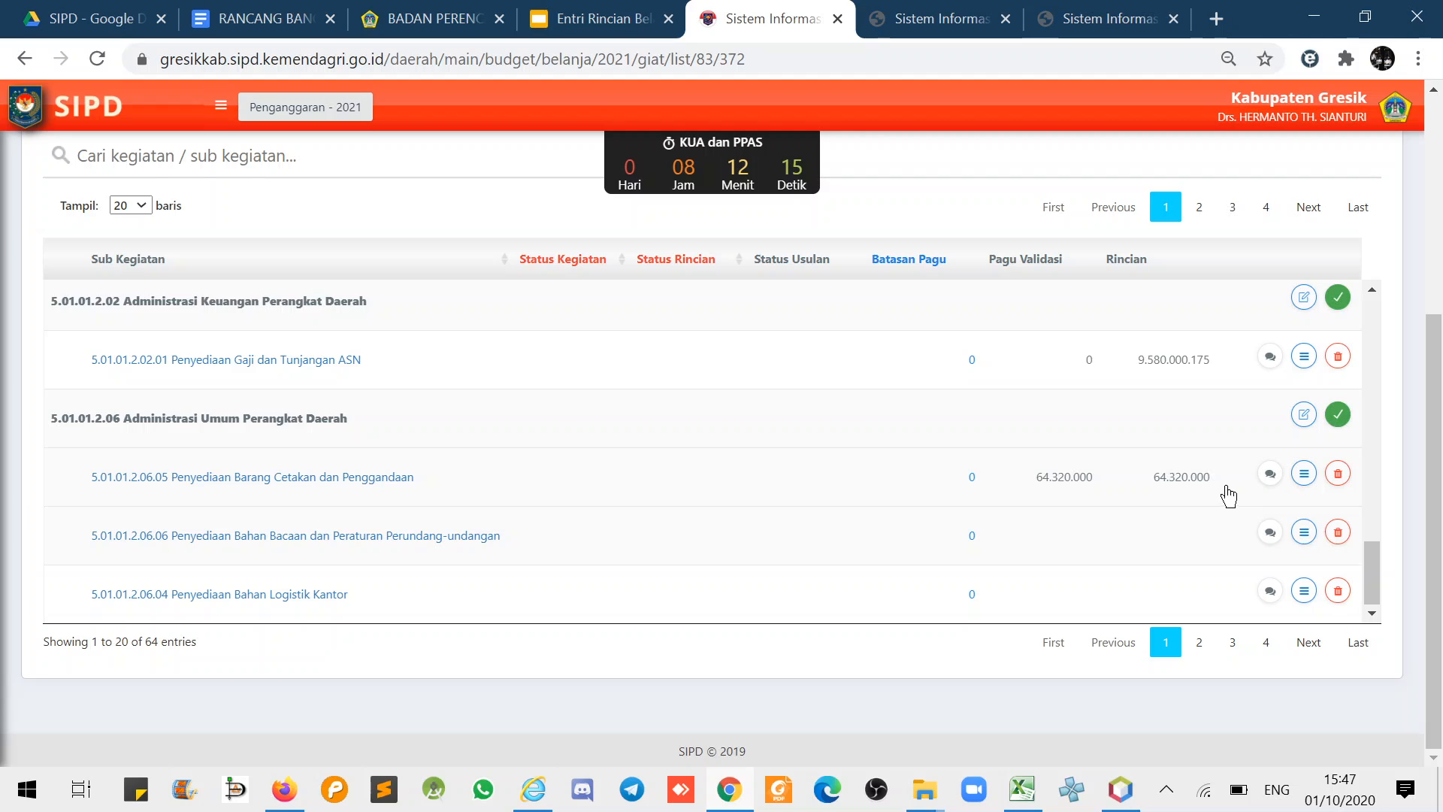
pyautogui.moveTo(1222, 493); pyautogui.dragTo(1031, 493)
# - Print the Rincian Belanja for Penyediaan Barang Cetakan, cancelling the Print dialog to read it
pyautogui.click(1304, 473)
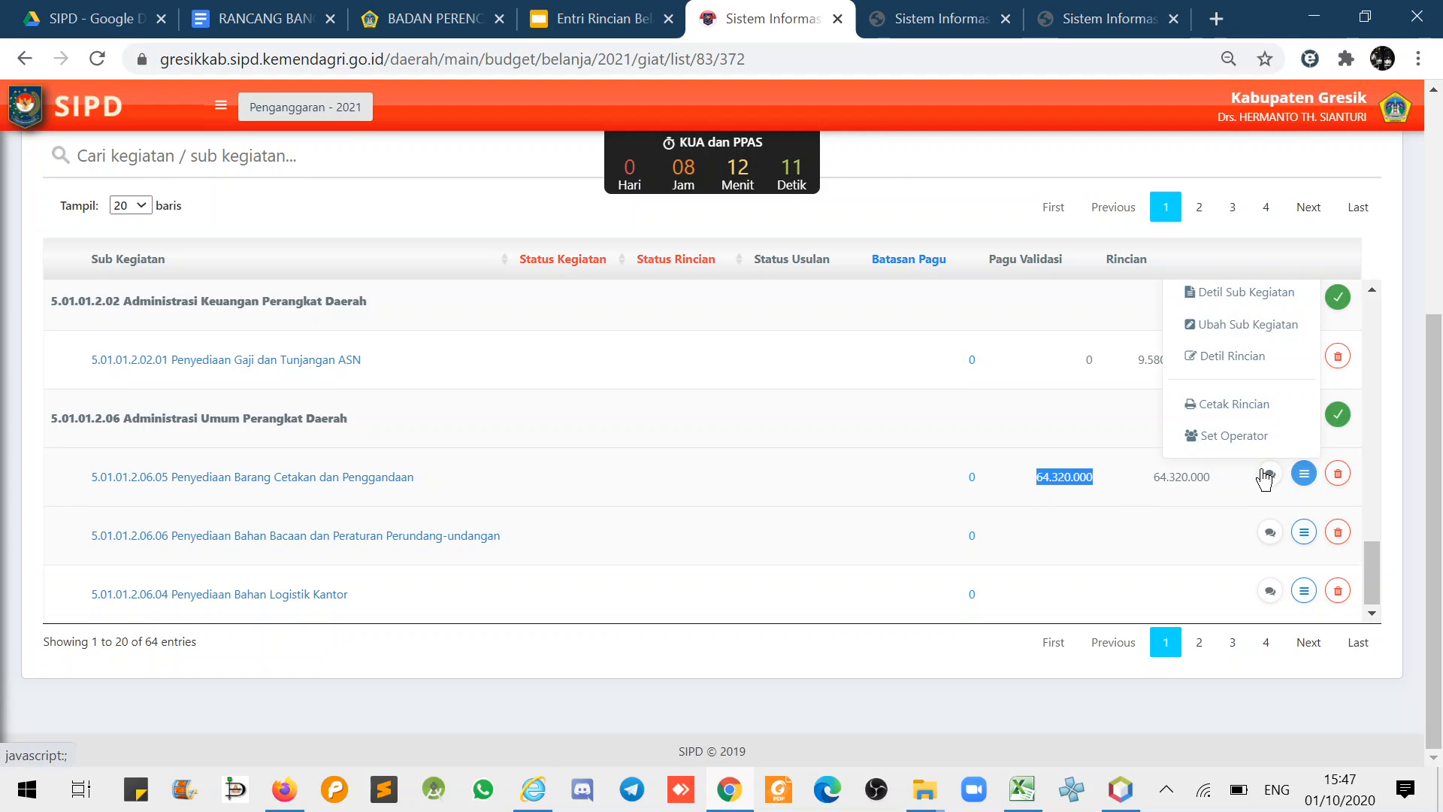
pyautogui.click(1234, 410)
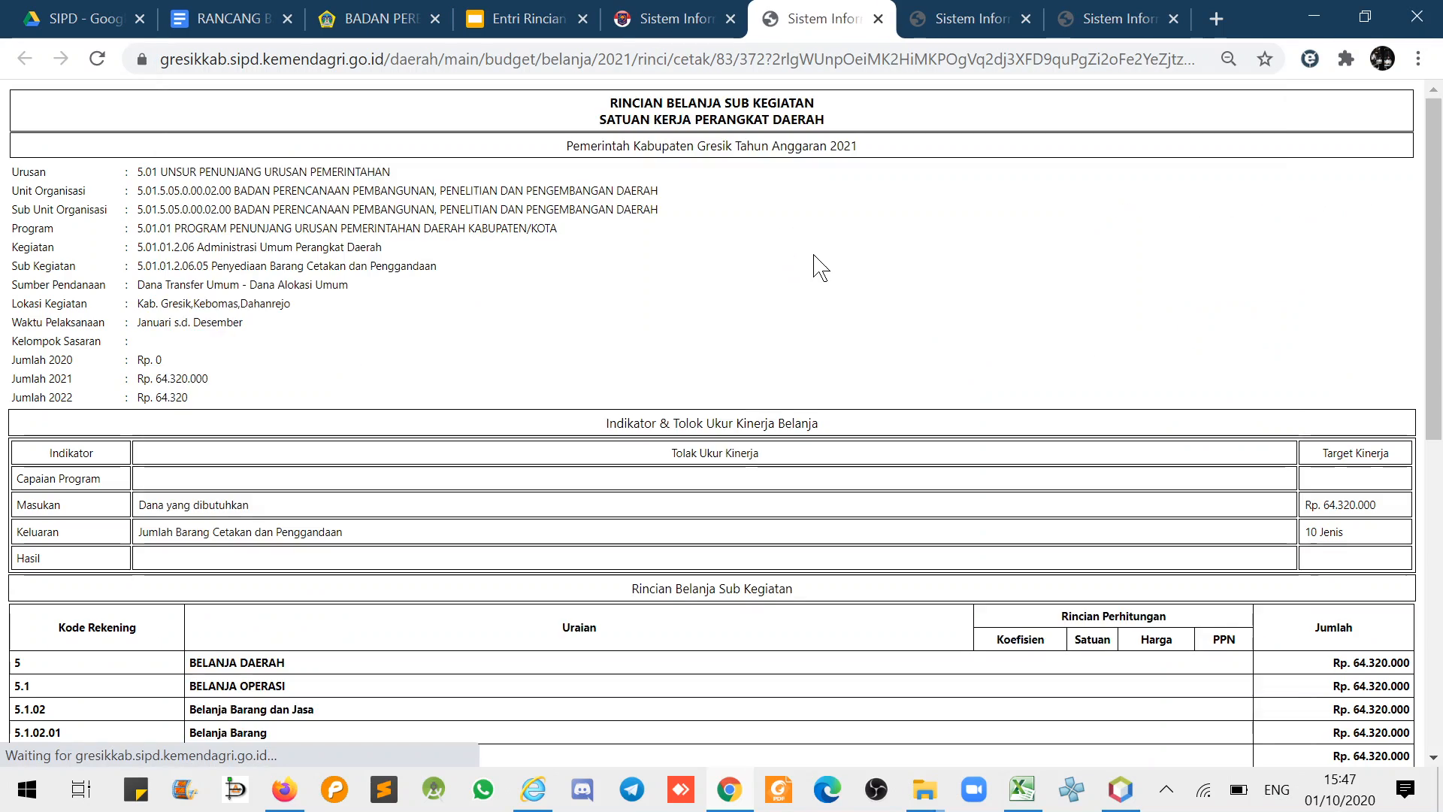
pyautogui.click(1225, 704)
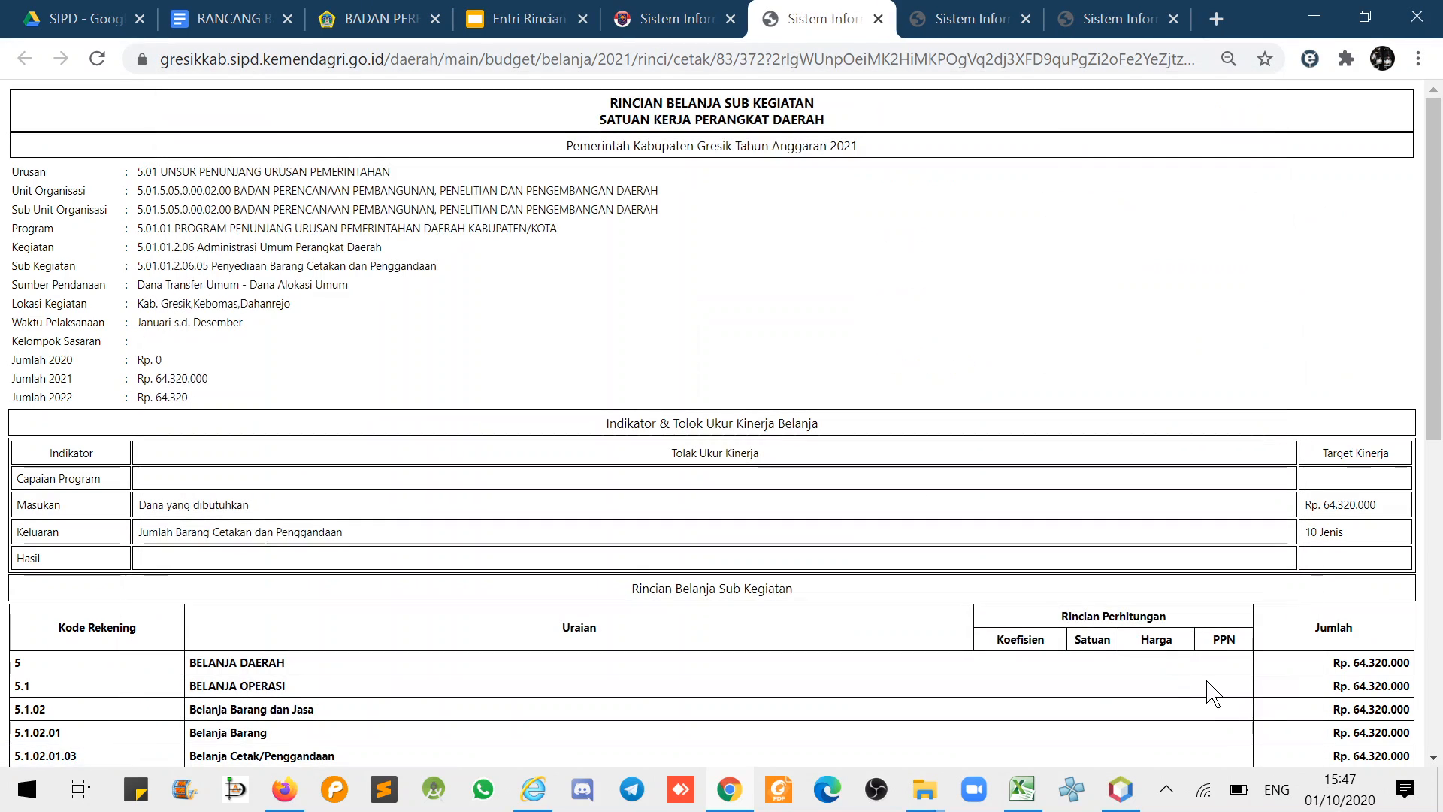
pyautogui.click(961, 19)
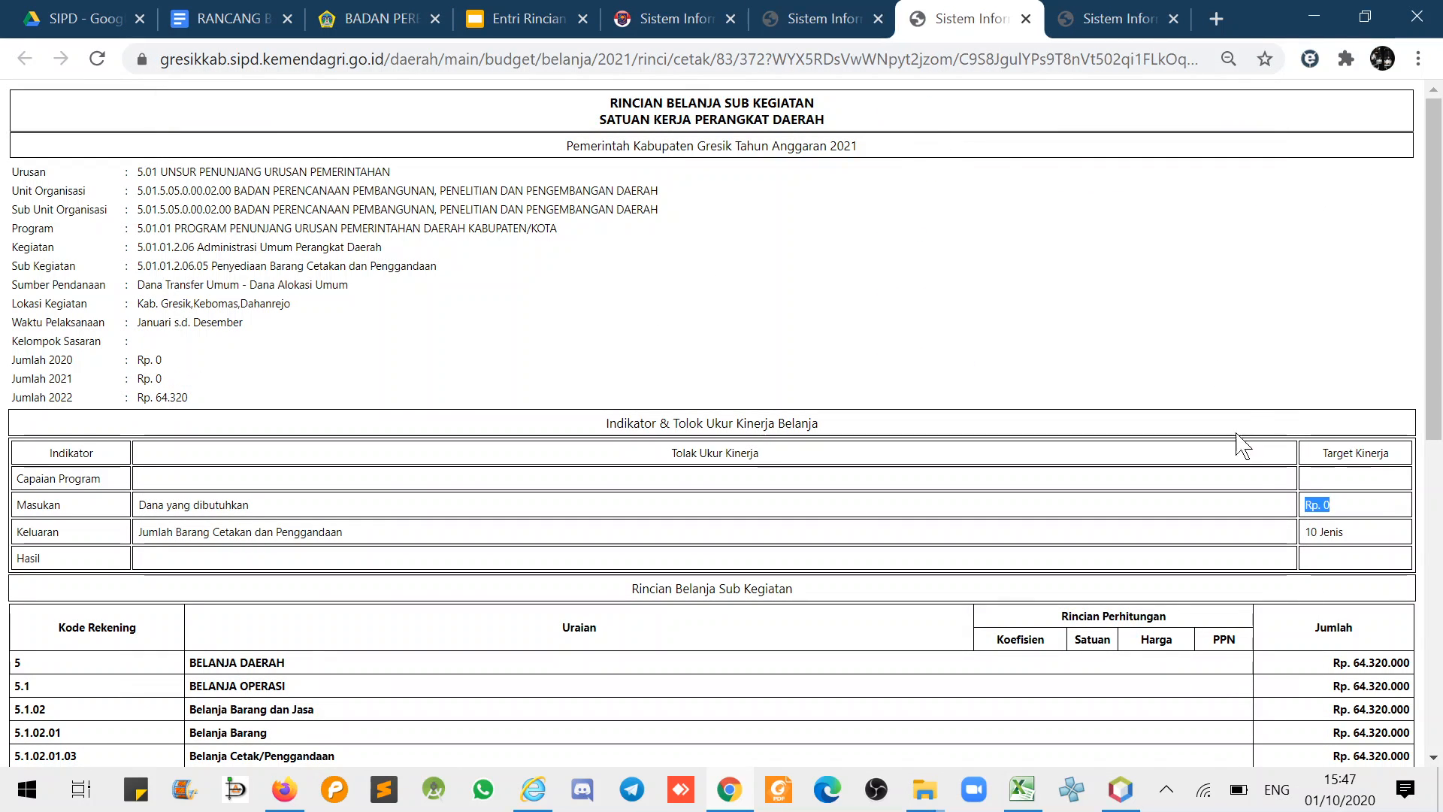
pyautogui.click(827, 19)
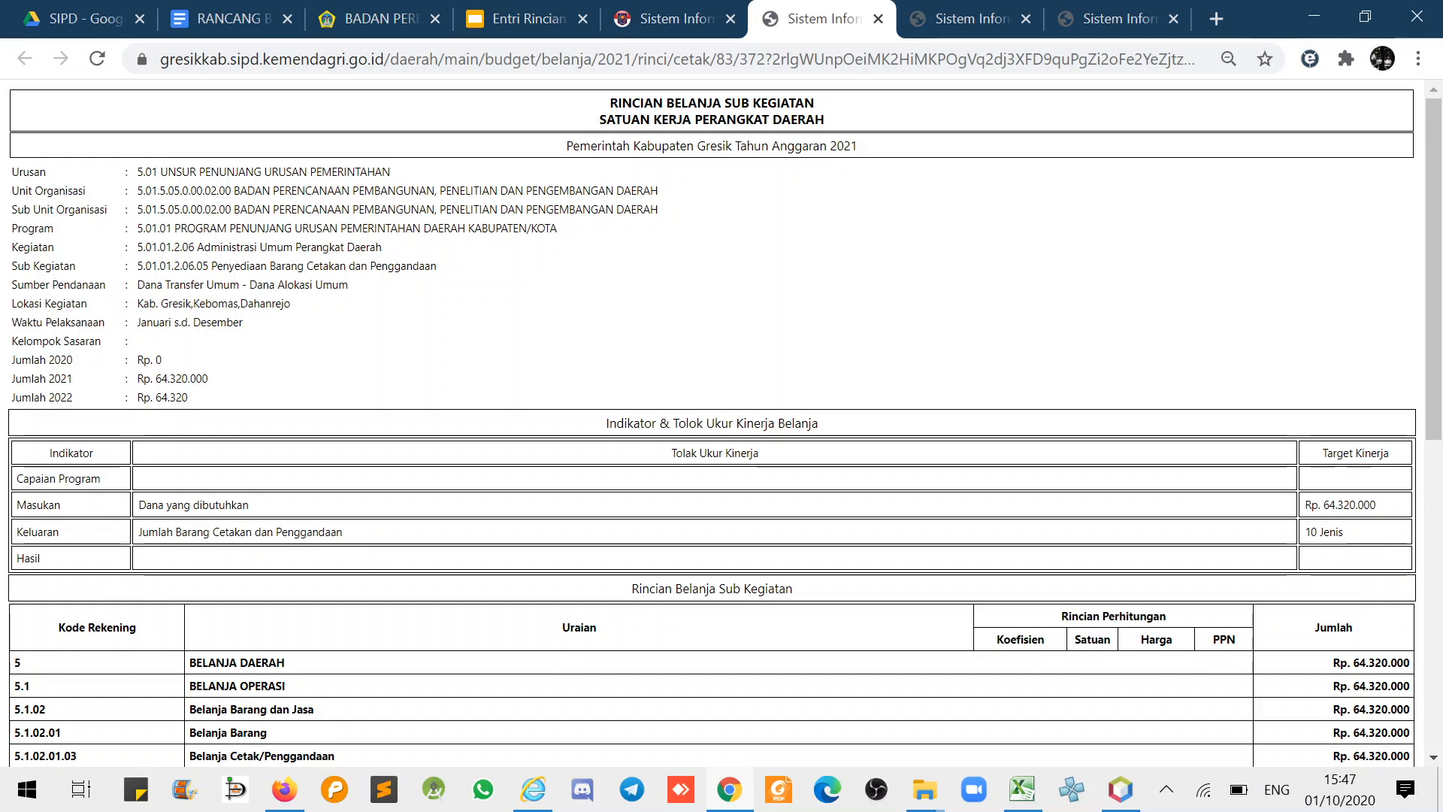
# - Compare the updated Rp. 64.320.000 target kinerja with the older report's Rp. 0
pyautogui.moveTo(1304, 505); pyautogui.dragTo(1379, 505)
pyautogui.scroll(-6, 1368, 526)
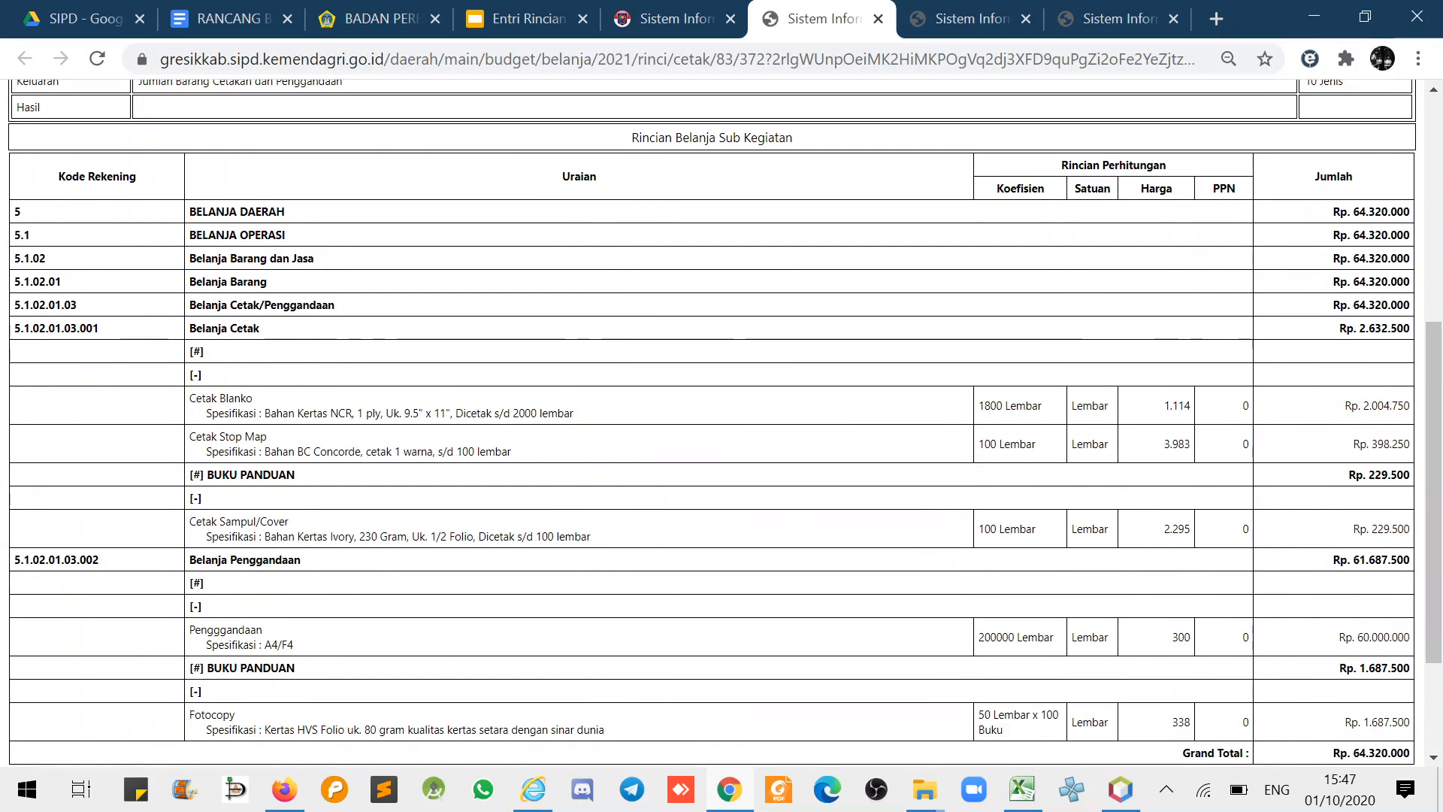
pyautogui.scroll(6, 1391, 532)
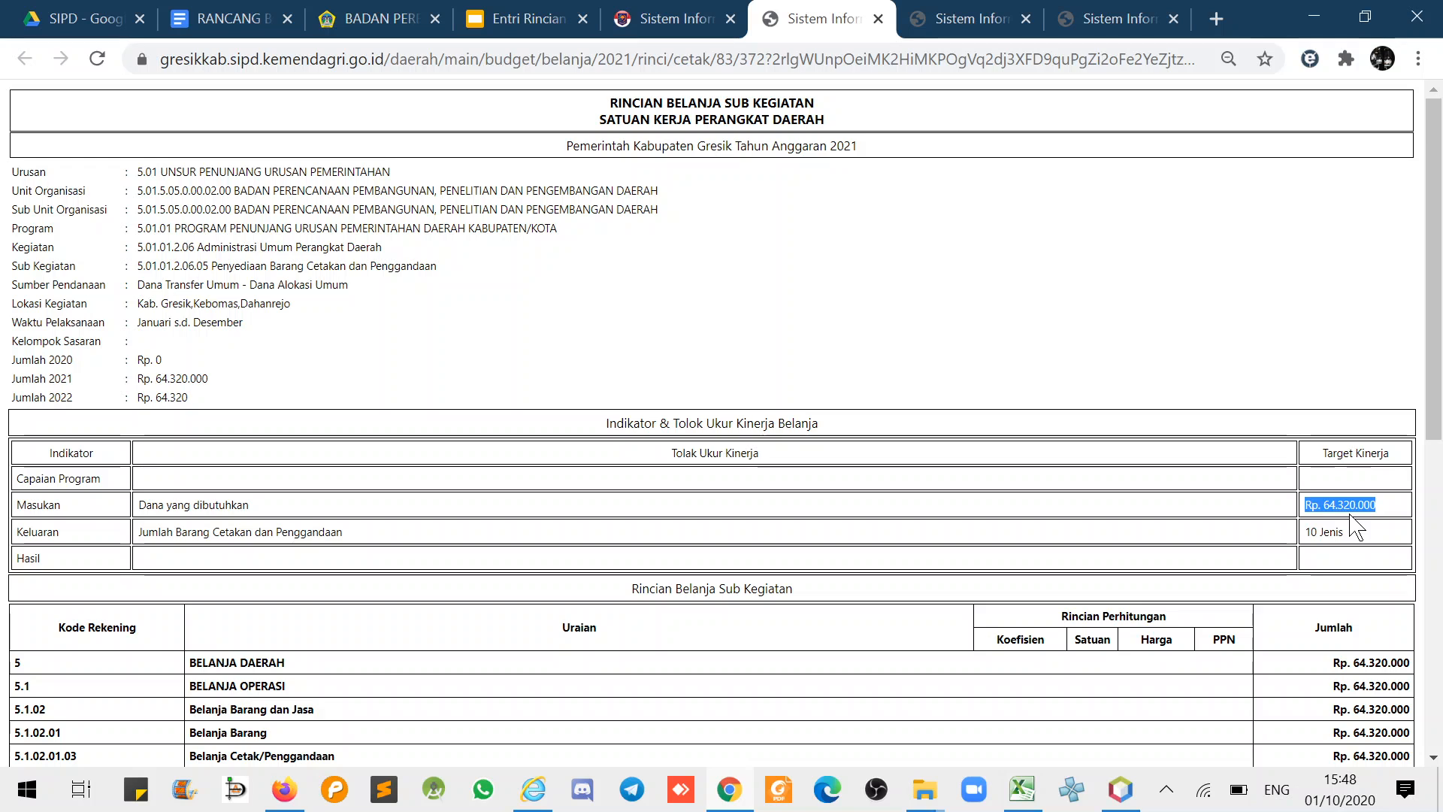
pyautogui.click(970, 18)
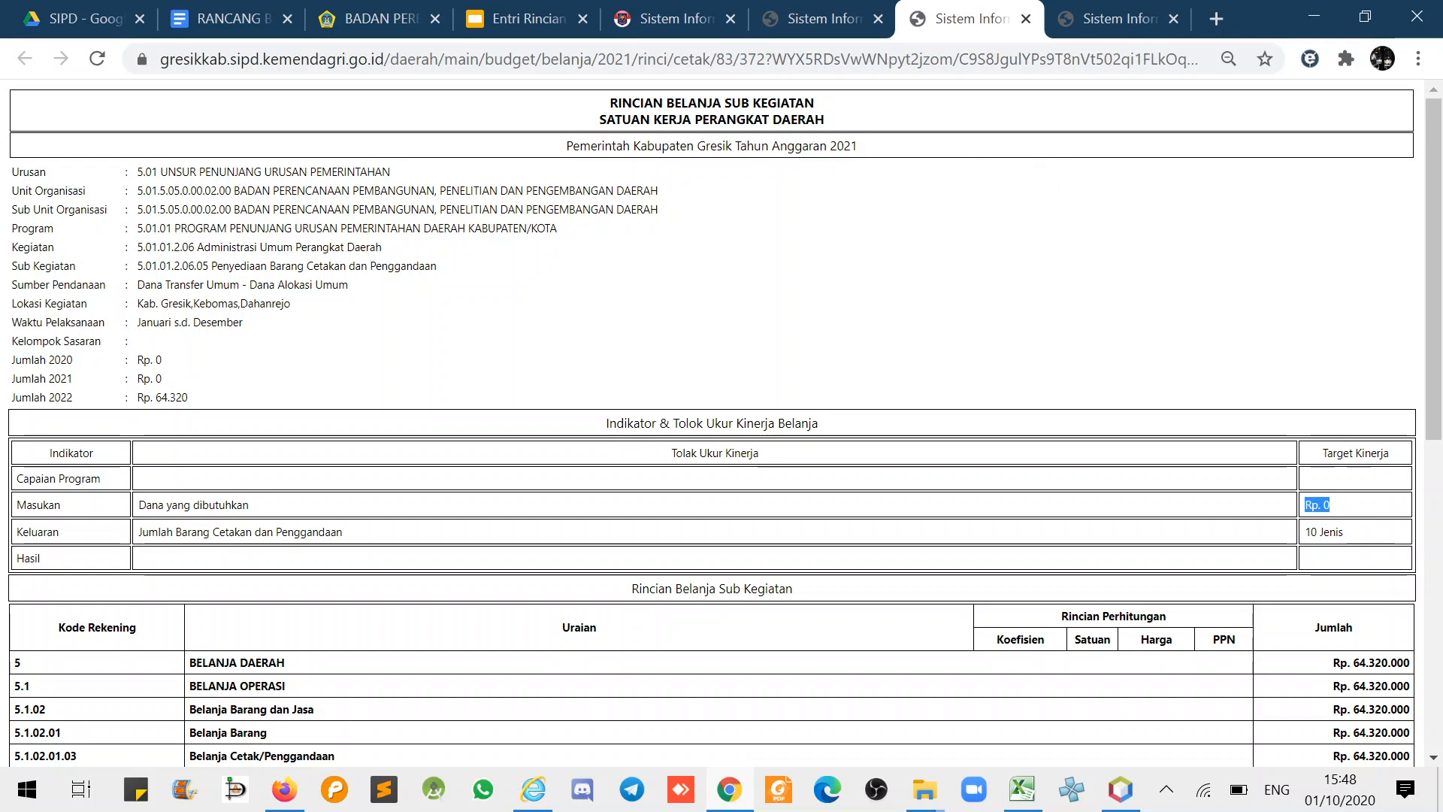
pyautogui.scroll(-8, 1331, 594)
pyautogui.moveTo(1333, 581); pyautogui.dragTo(1403, 581)
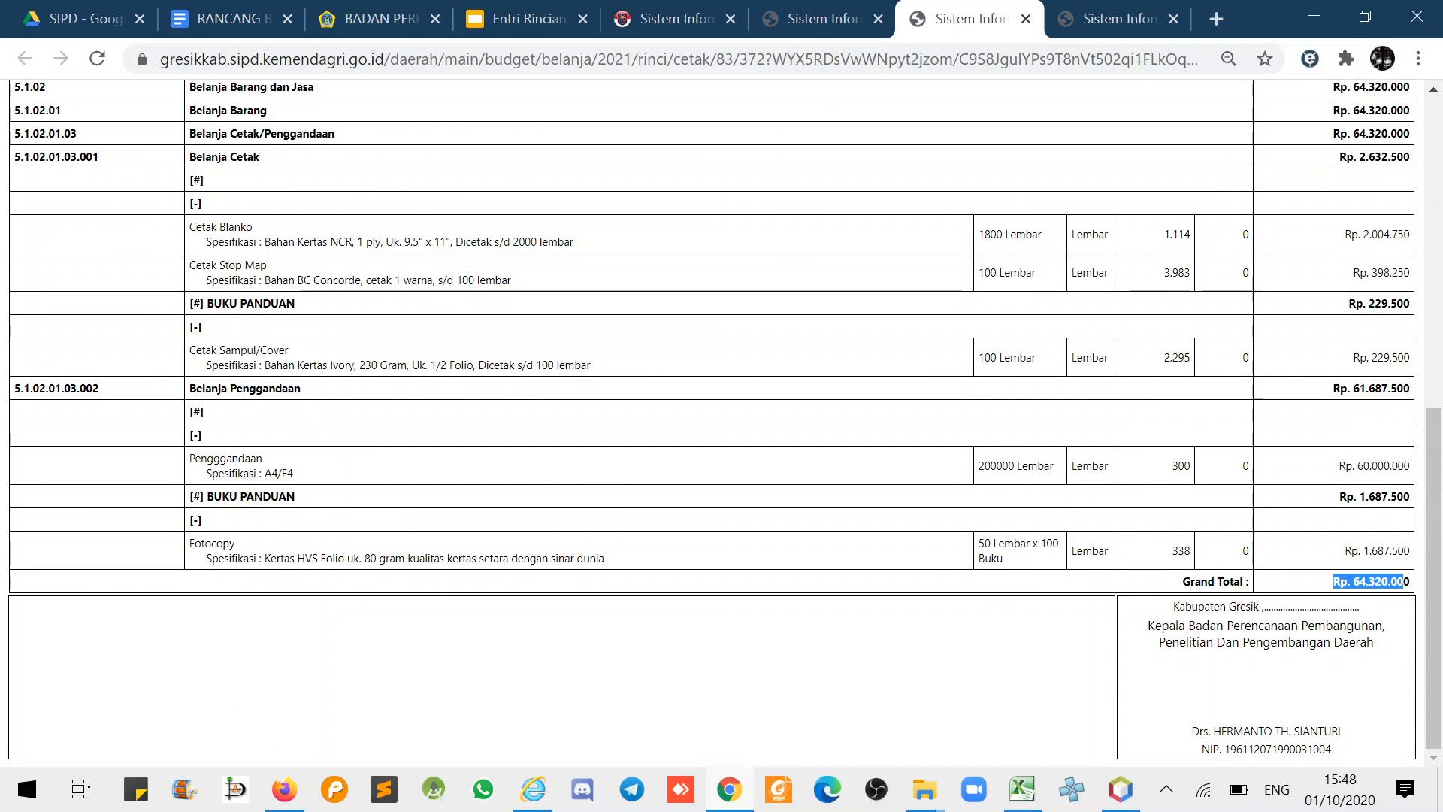
pyautogui.scroll(5, 982, 380)
# - Check the funding source, location lines and Rp. 0 value in older report copies
pyautogui.click(1120, 18)
pyautogui.scroll(5, 989, 256)
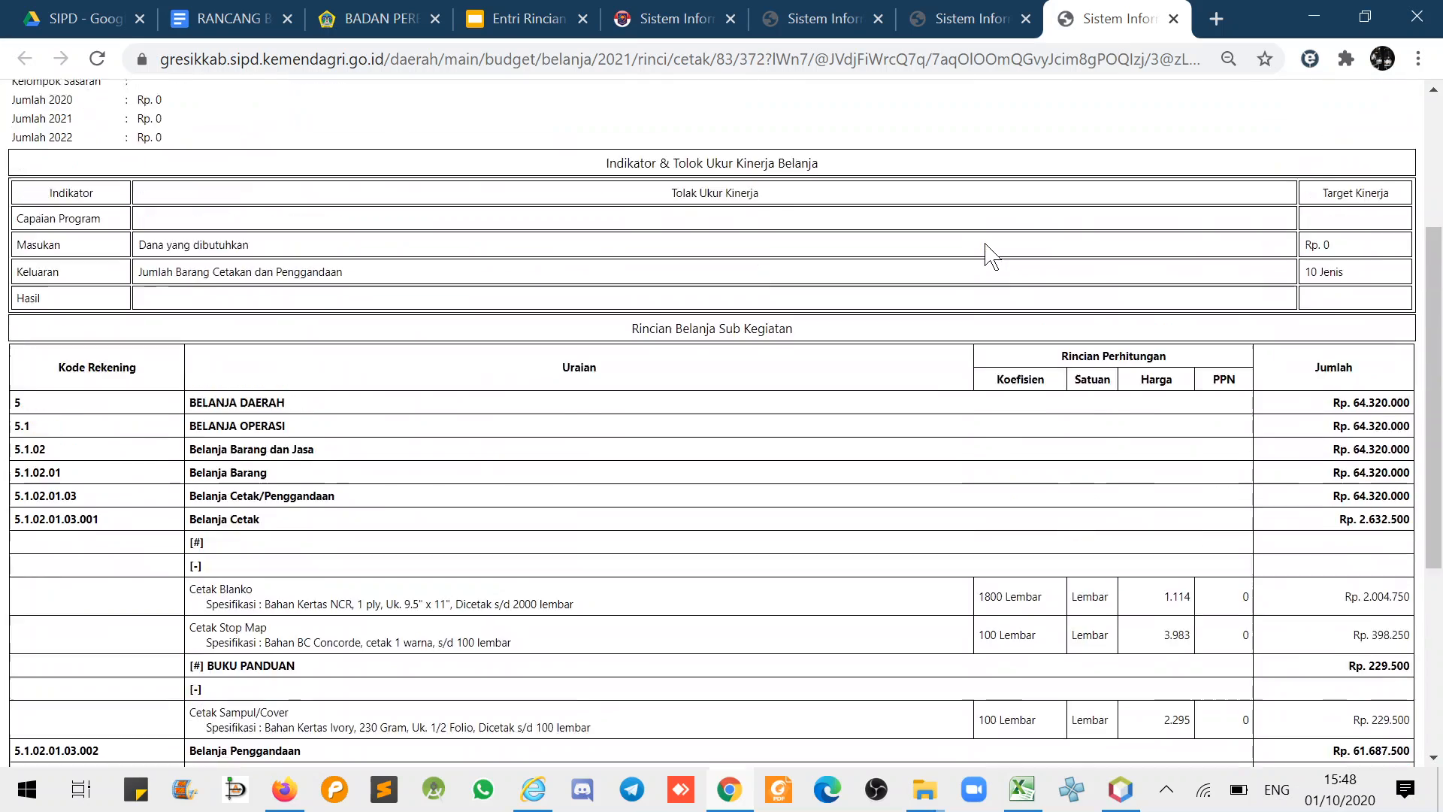
pyautogui.scroll(4, 989, 255)
pyautogui.moveTo(23, 284); pyautogui.dragTo(130, 308)
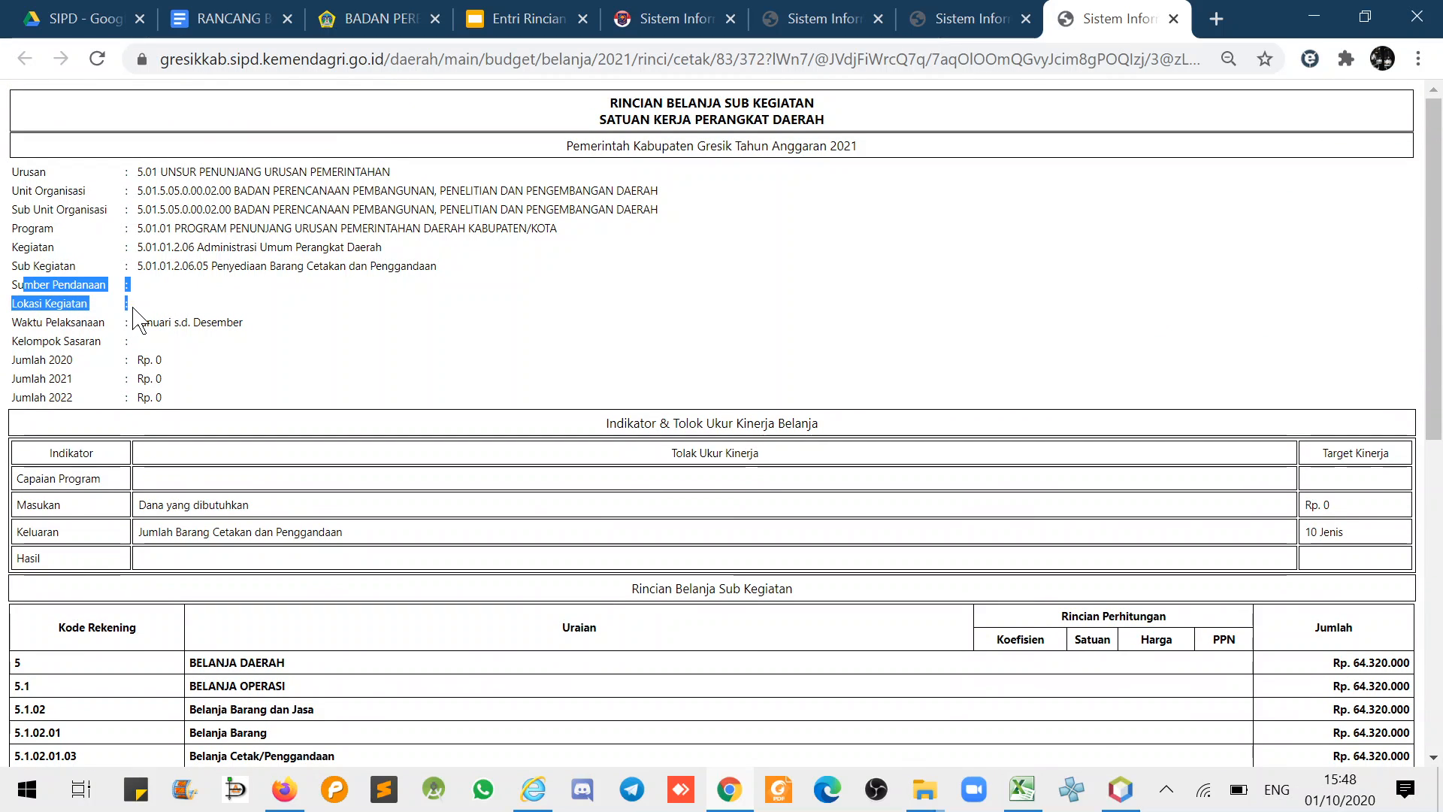
pyautogui.hotkey('ctrl', 'pageup')
pyautogui.scroll(5, 66, 334)
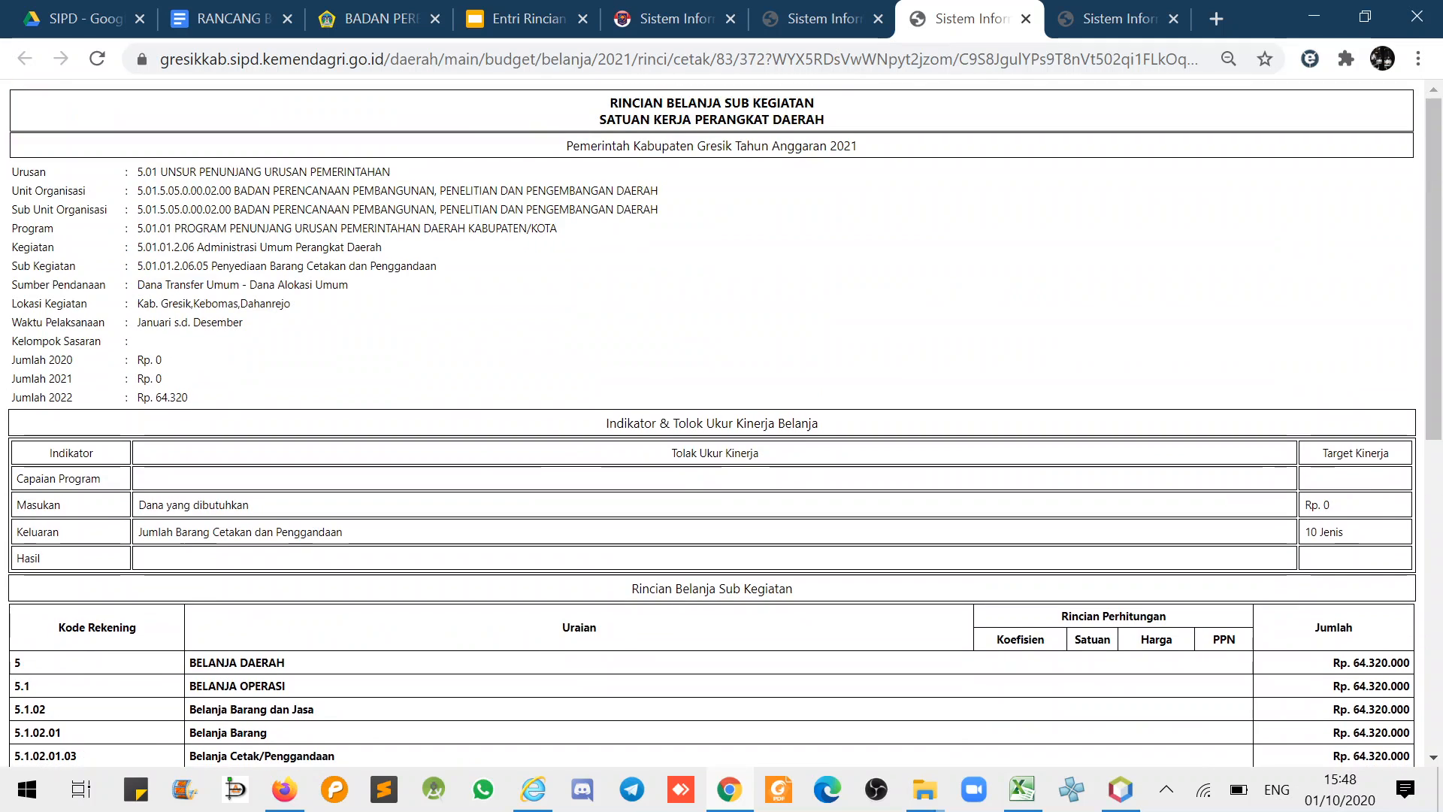
pyautogui.moveTo(23, 284); pyautogui.dragTo(191, 304)
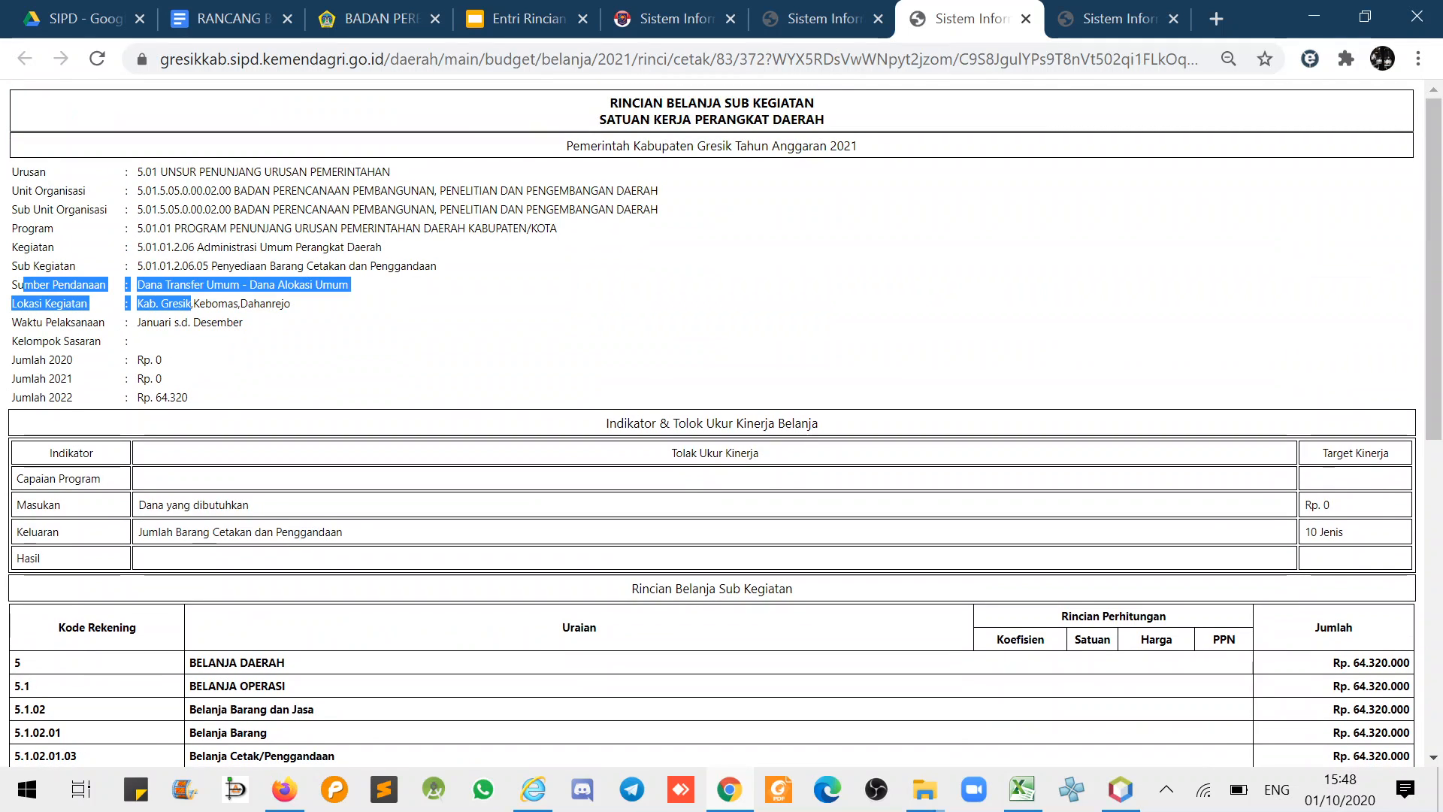
pyautogui.moveTo(1332, 505); pyautogui.dragTo(1302, 505)
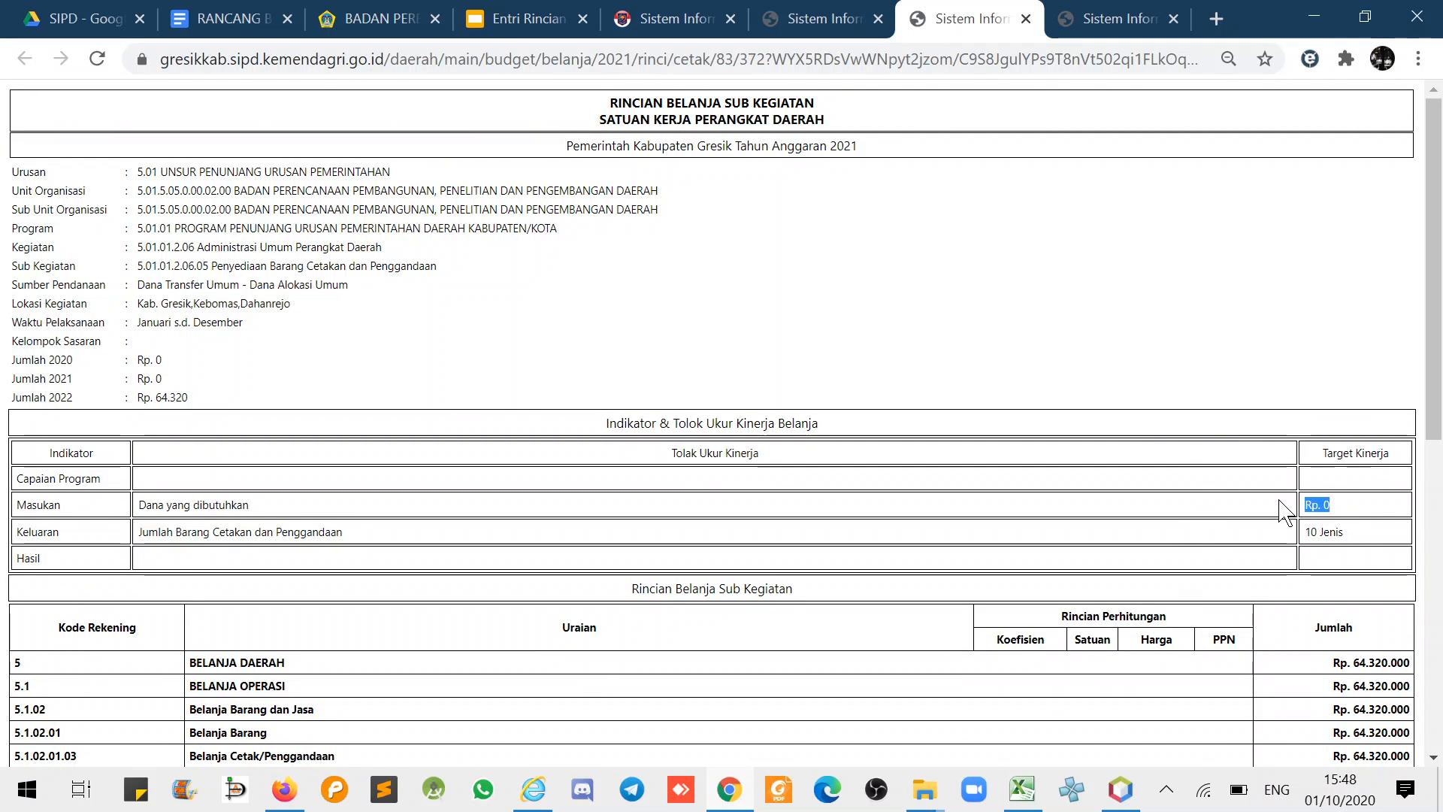
pyautogui.click(835, 21)
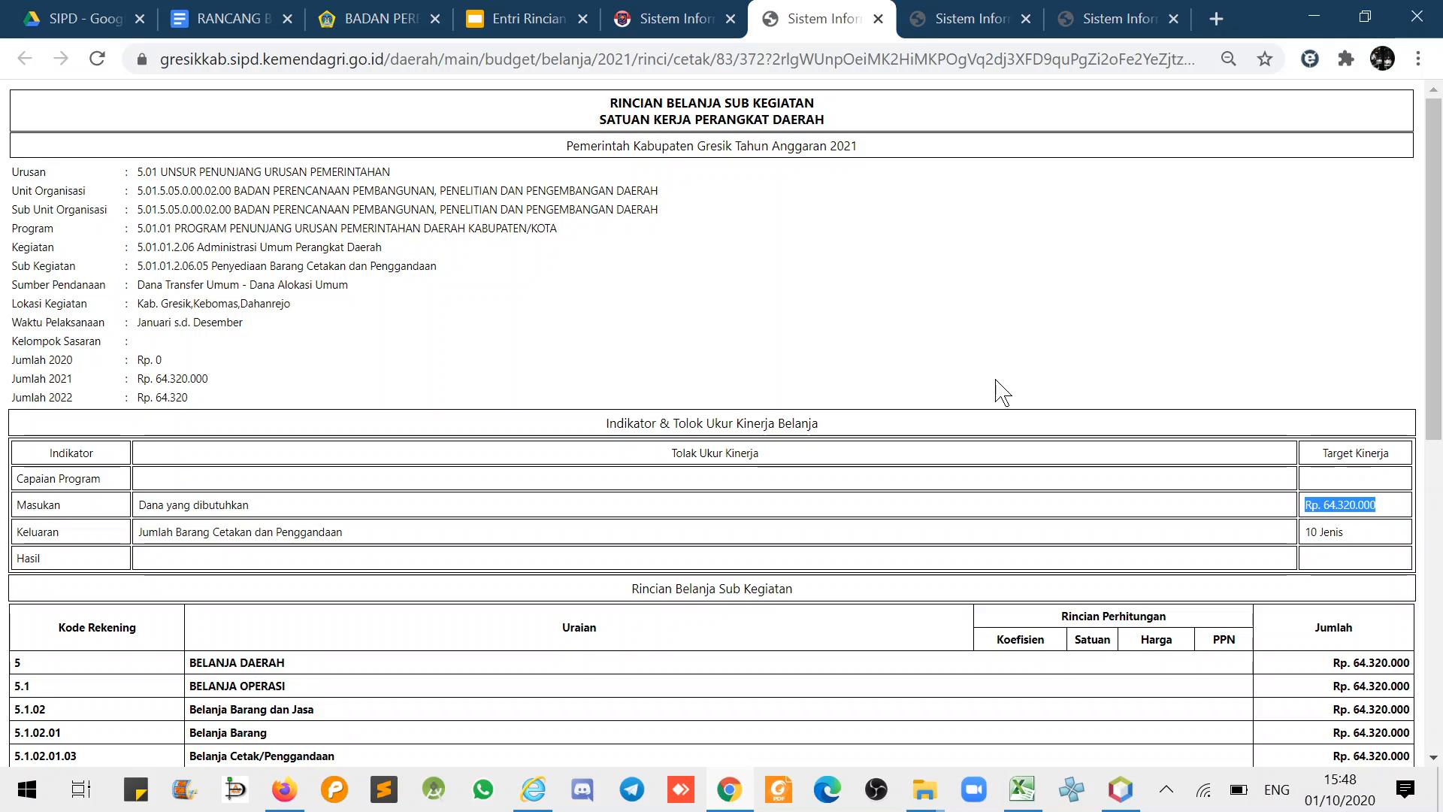
pyautogui.click(1027, 335)
# - Highlight the Capaian Program and Hasil indicators, then return to the Entri Rincian Belanja presentation
pyautogui.moveTo(23, 478); pyautogui.dragTo(81, 479)
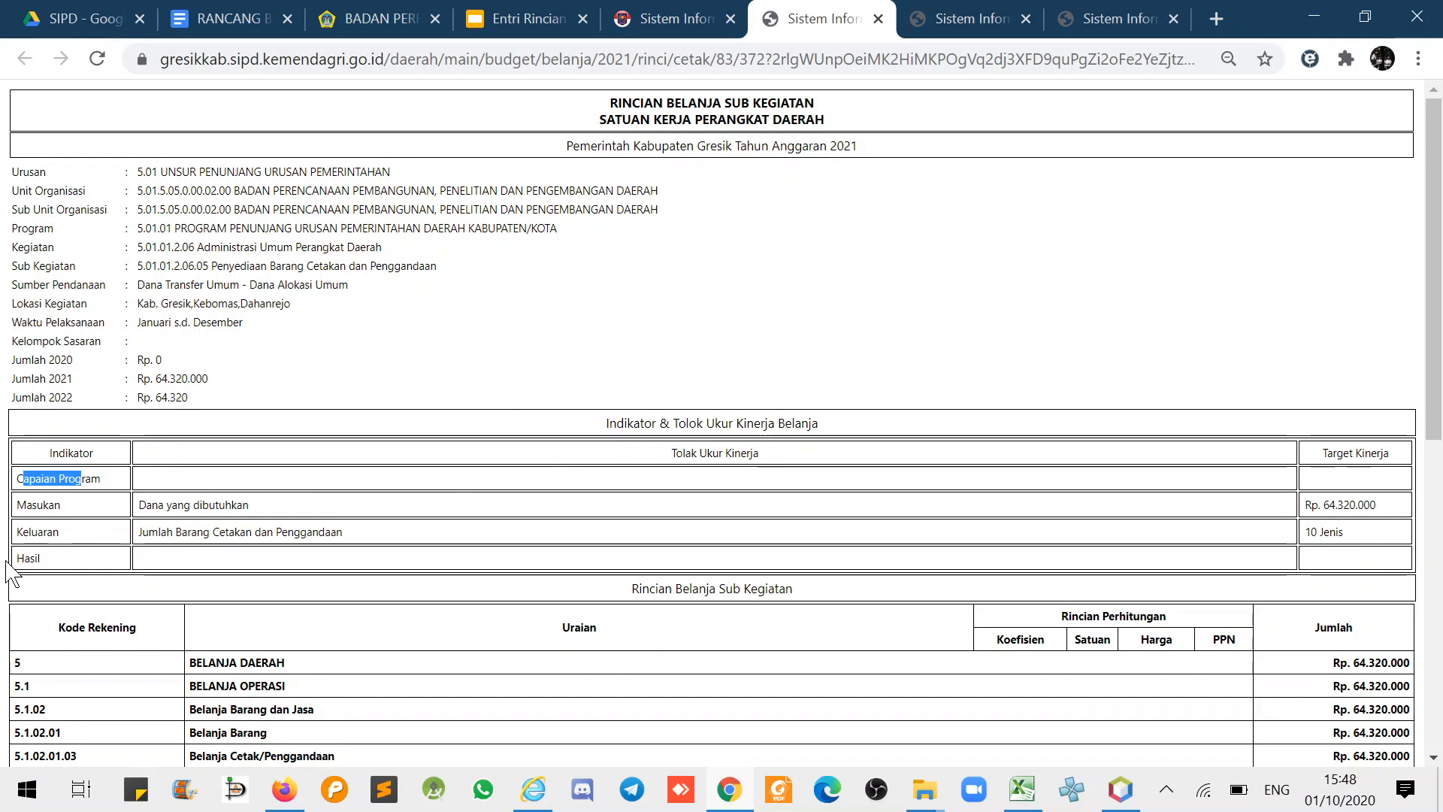
pyautogui.moveTo(7, 560); pyautogui.dragTo(36, 557)
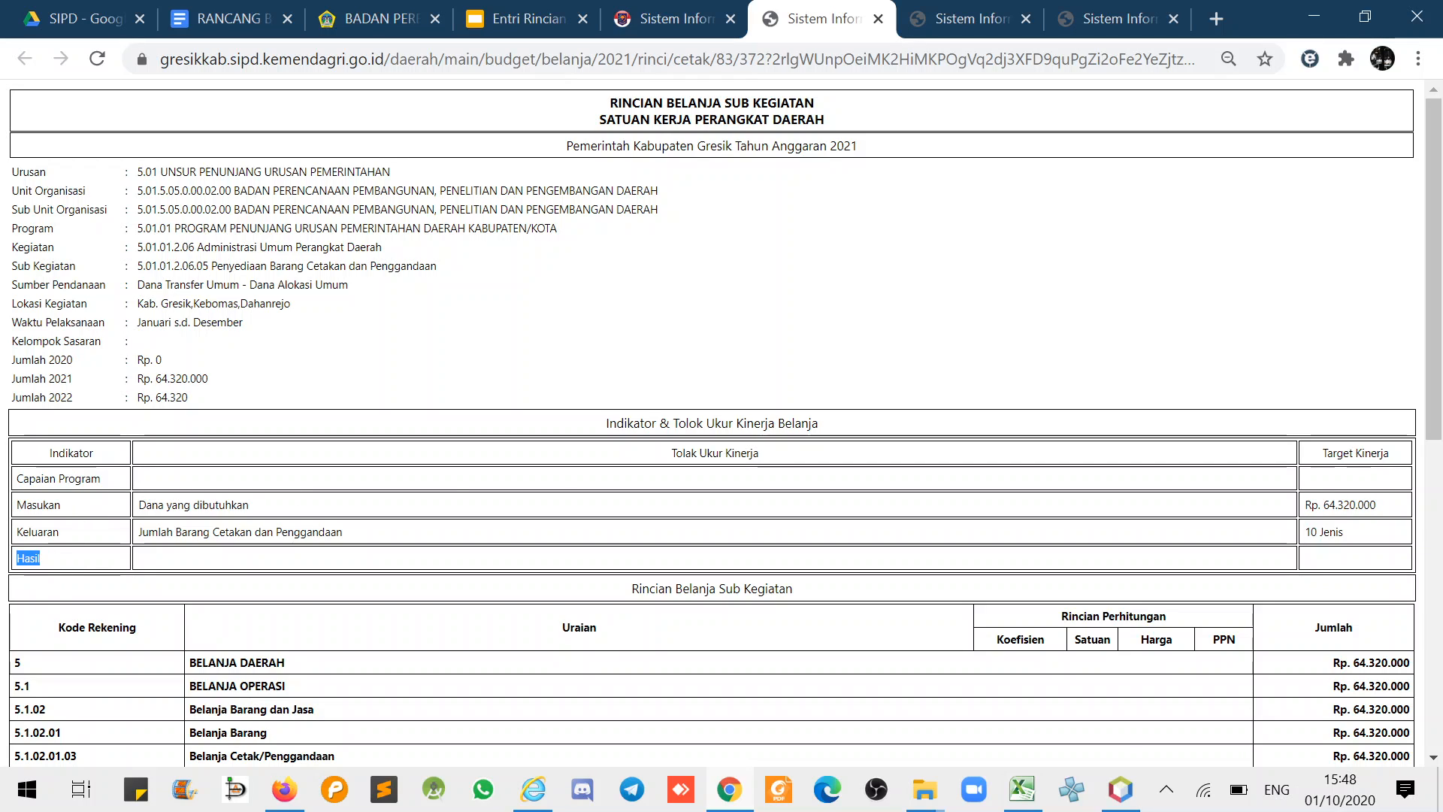
pyautogui.click(54, 340)
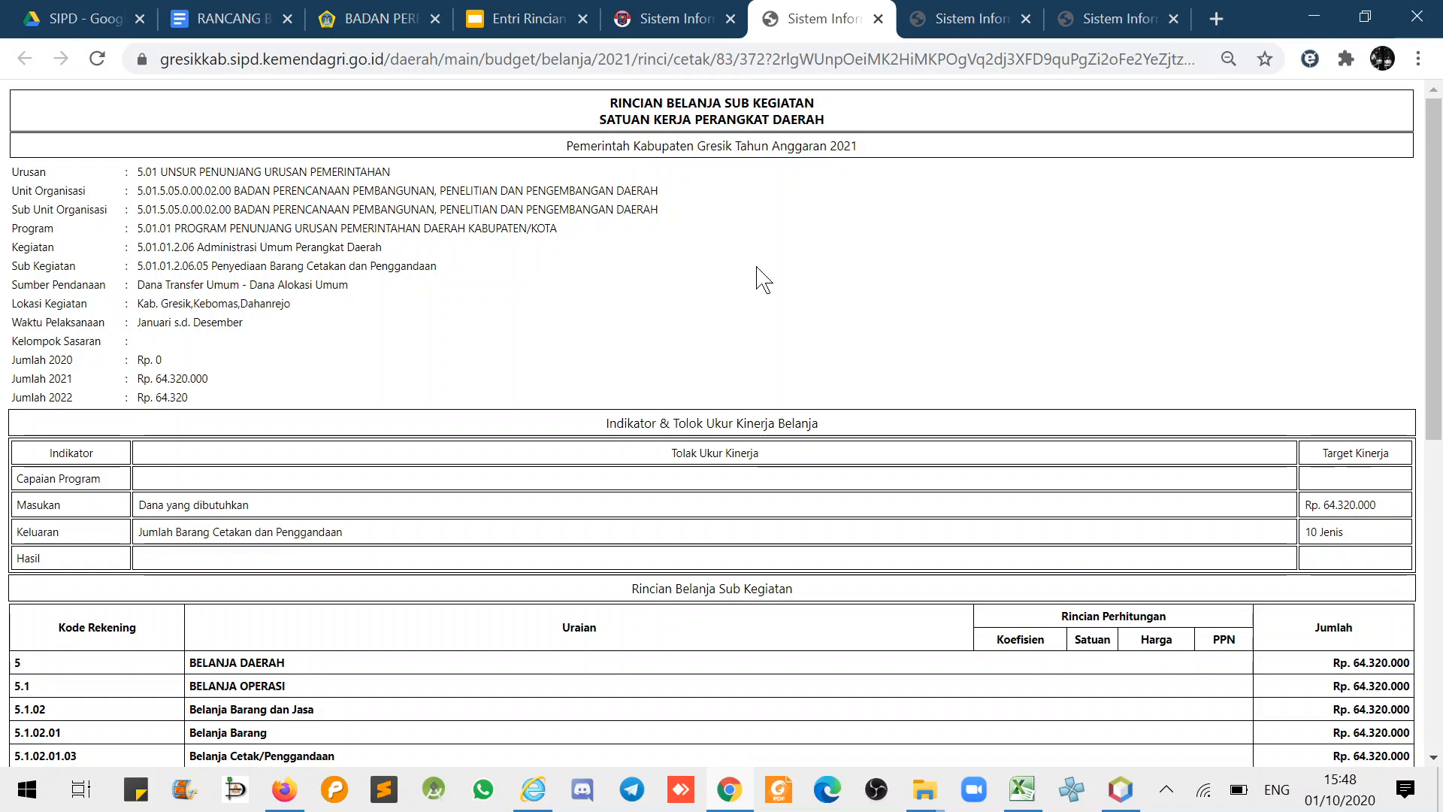
pyautogui.scroll(-4, 877, 345)
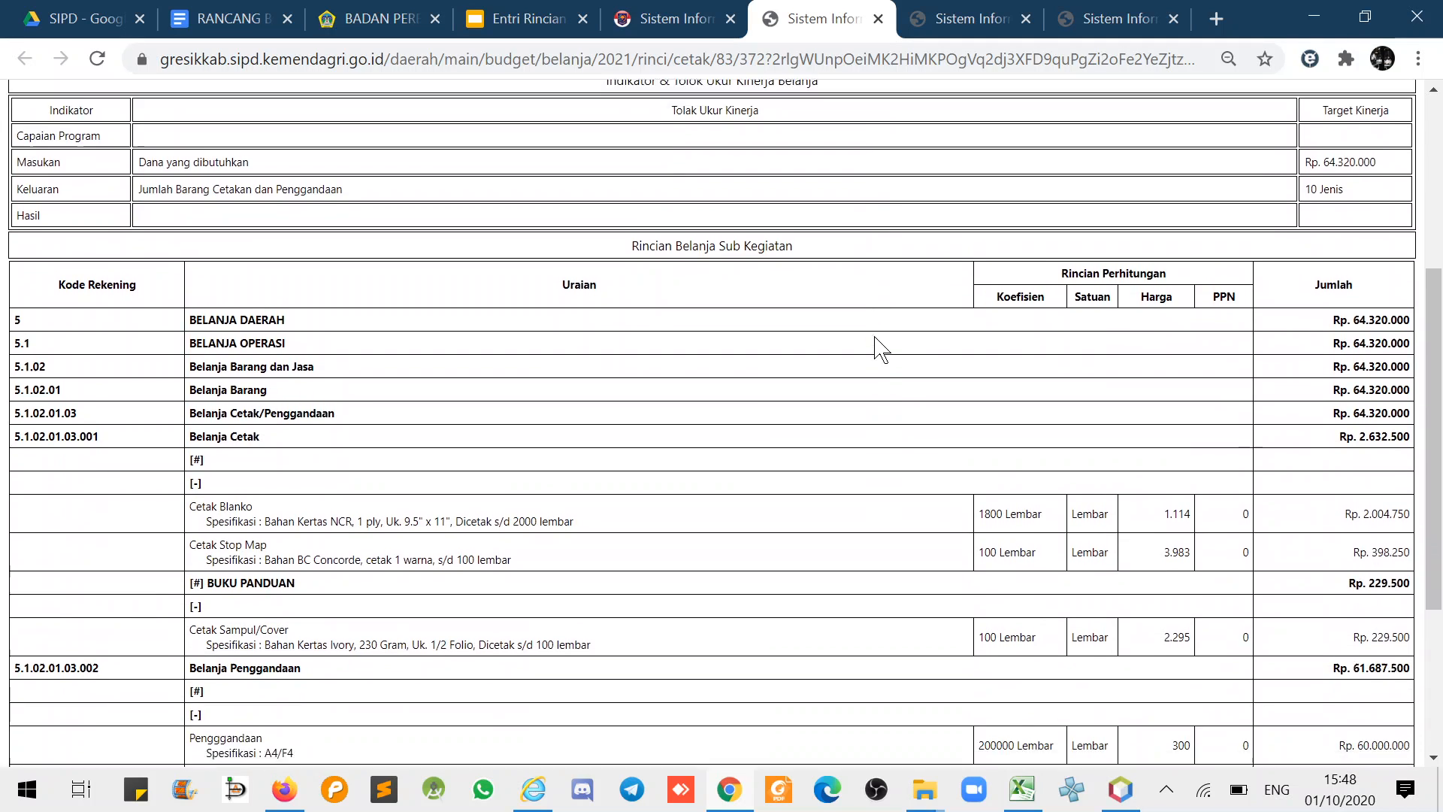
pyautogui.scroll(-3, 877, 344)
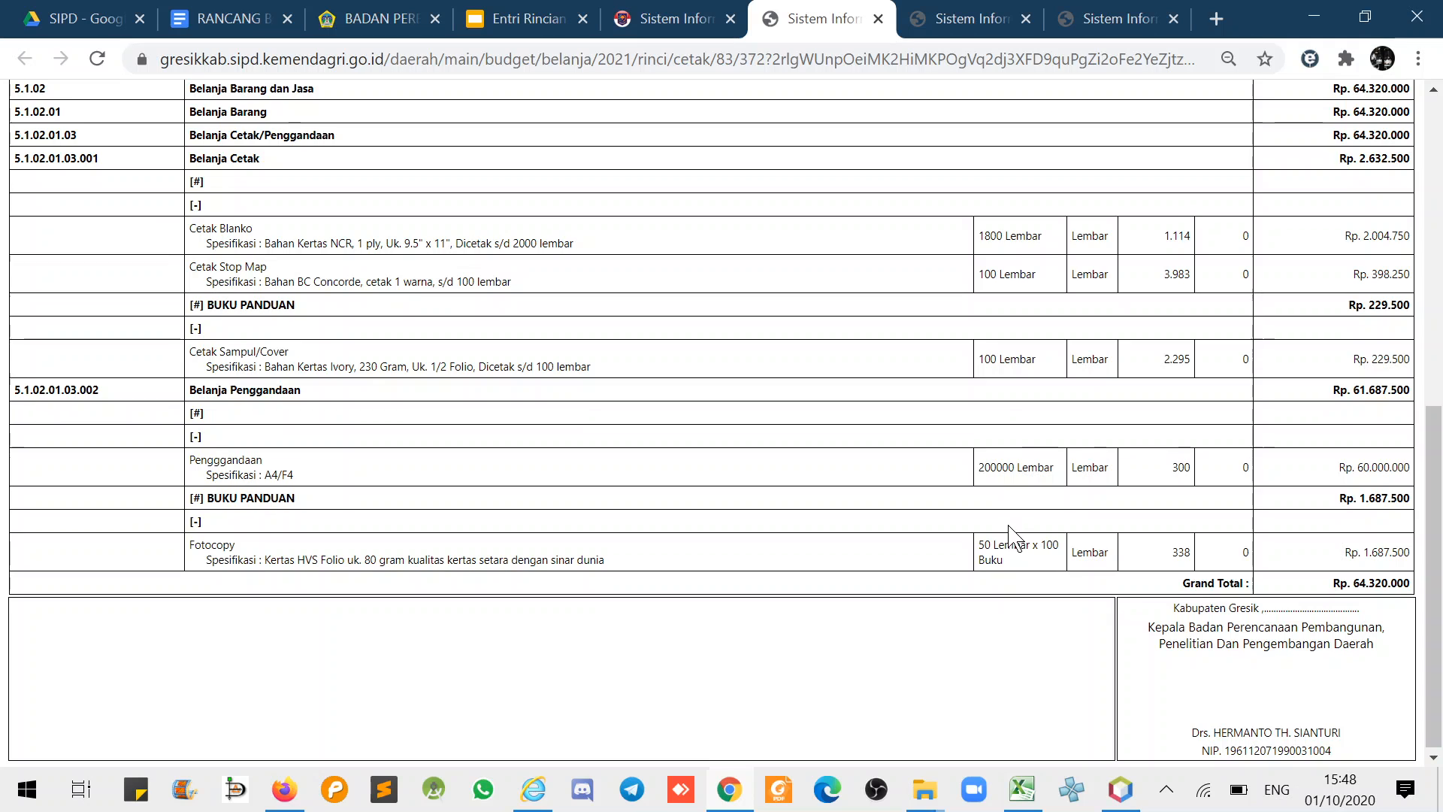
pyautogui.press('Home')
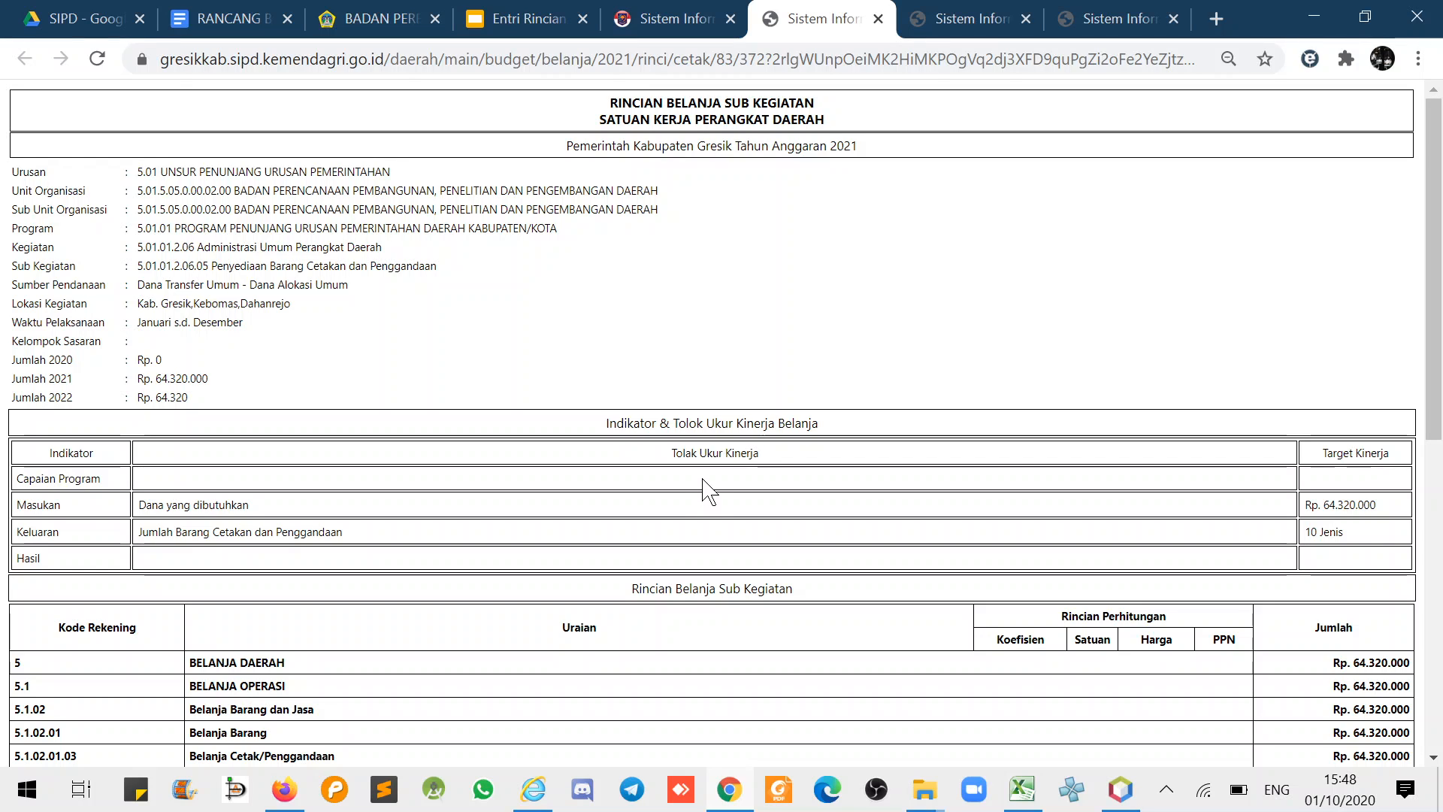
pyautogui.scroll(-1, 707, 489)
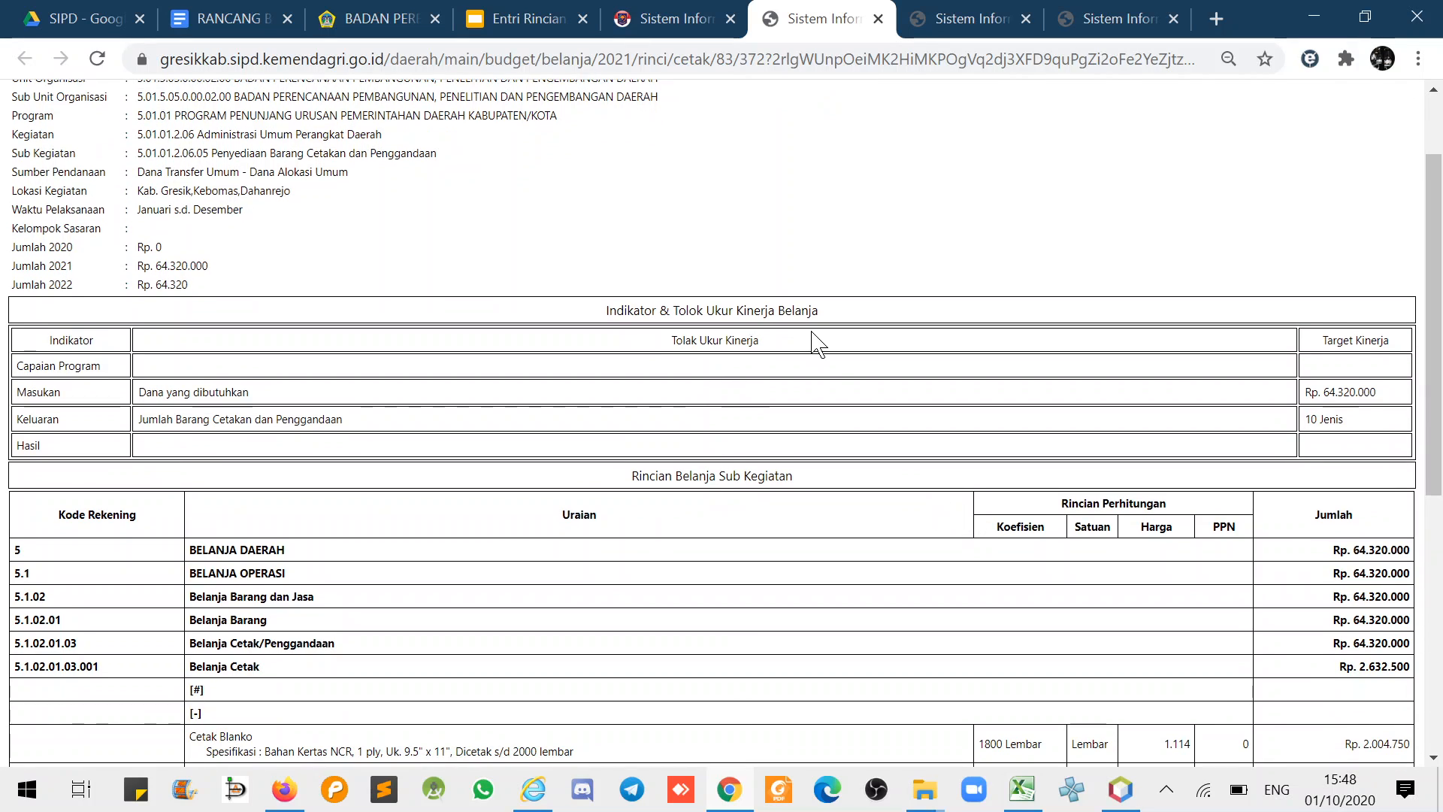
pyautogui.click(535, 21)
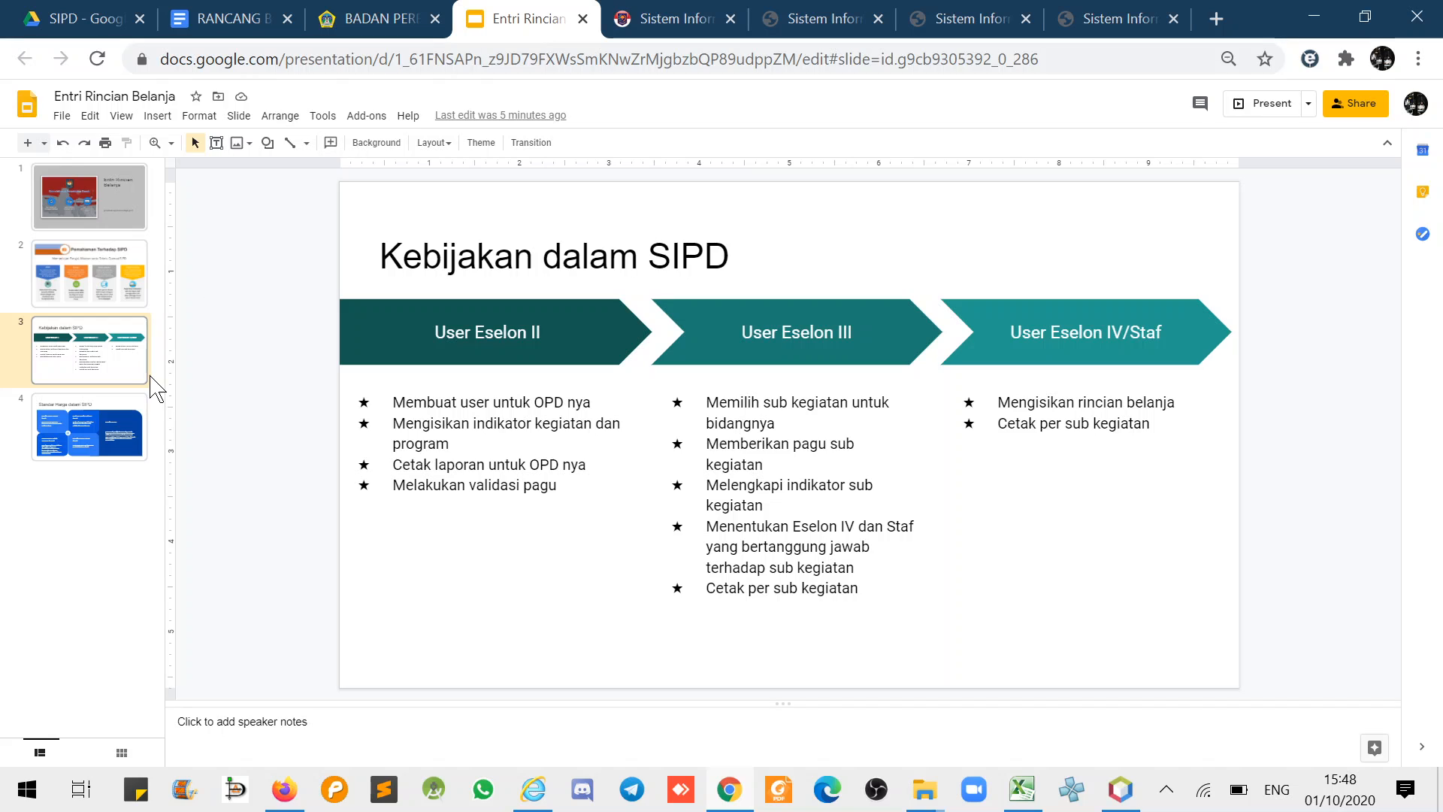
pyautogui.rightClick(1167, 792)
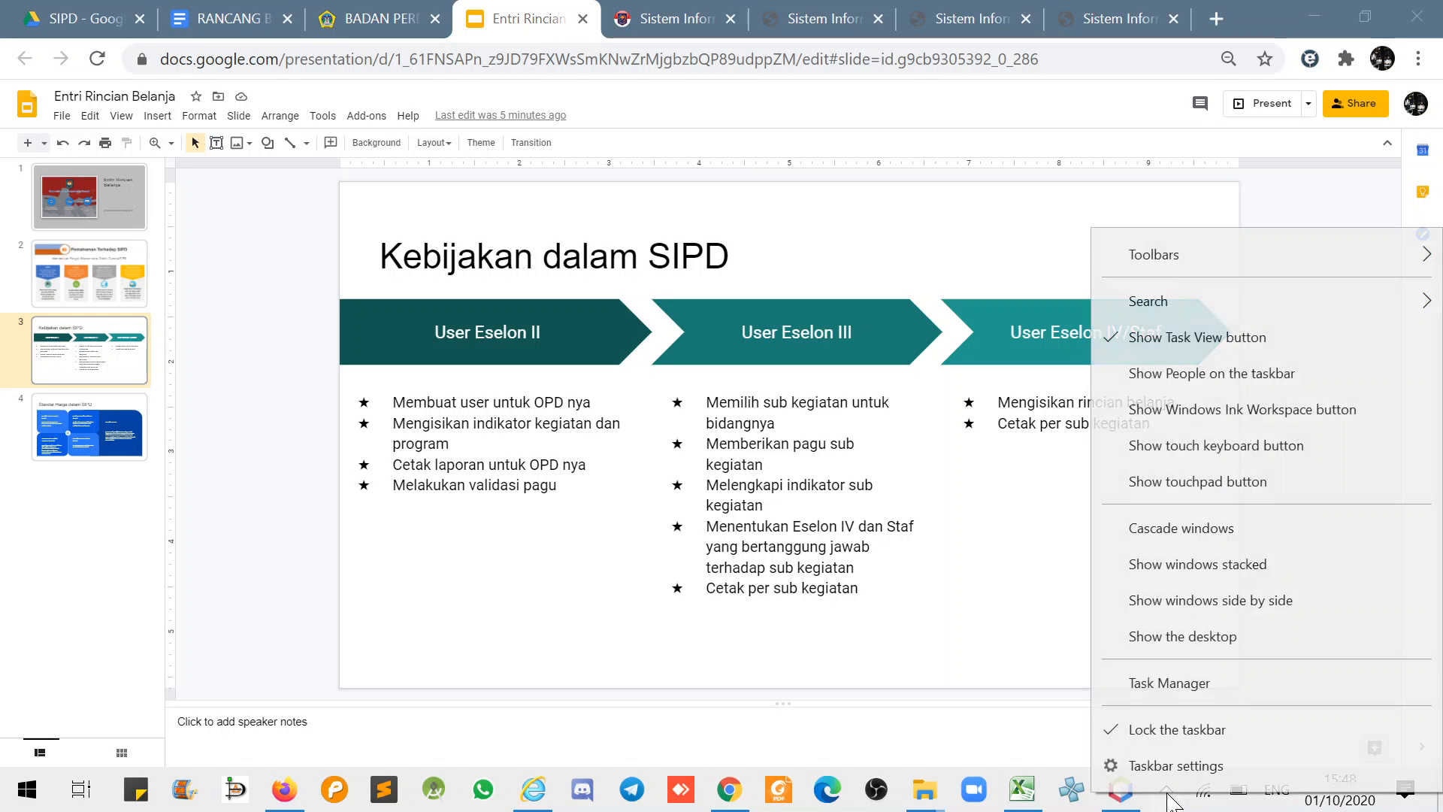